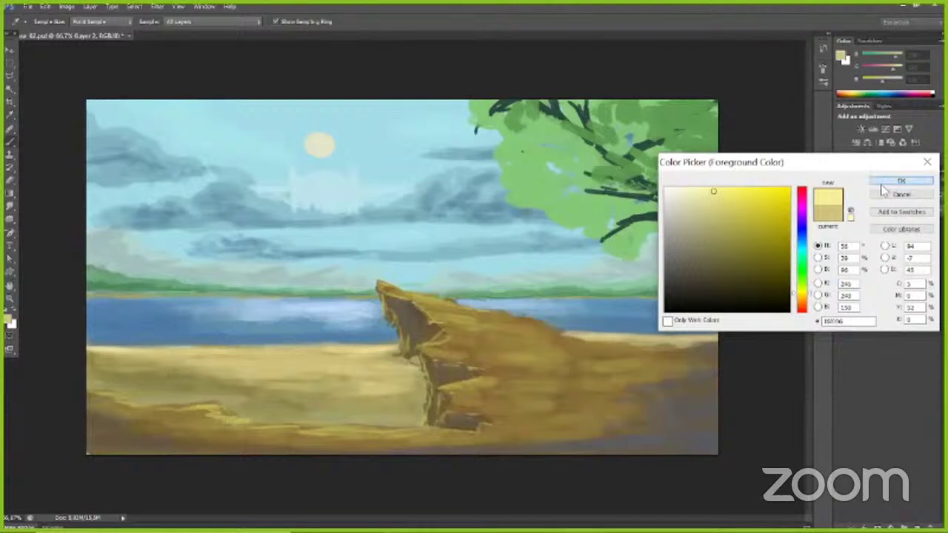
# Step: Set the foreground color to pale yellow (RGB 246, 240, 150) and brush highlights along the upper edges of the sand on both sides of the cliff
pyautogui.click(901, 180)
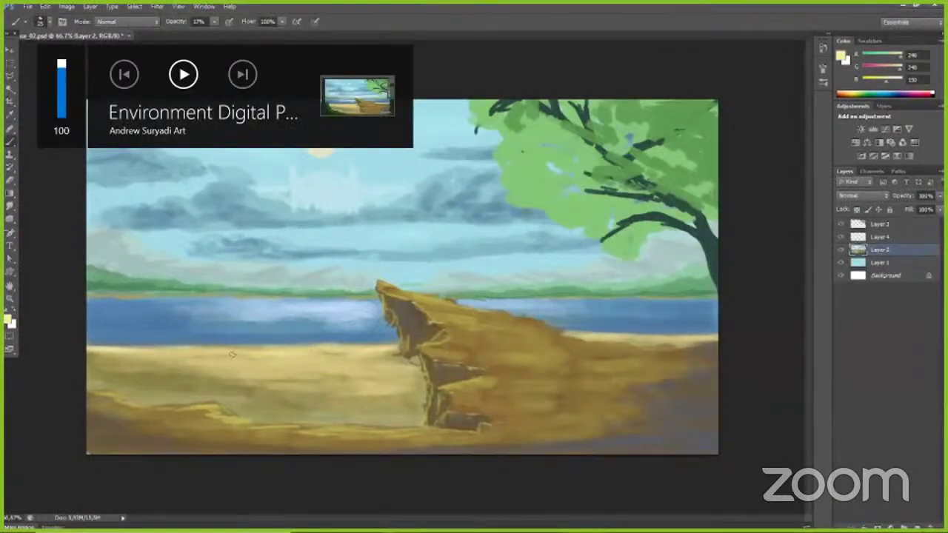
pyautogui.moveTo(142, 357); pyautogui.dragTo(312, 364)
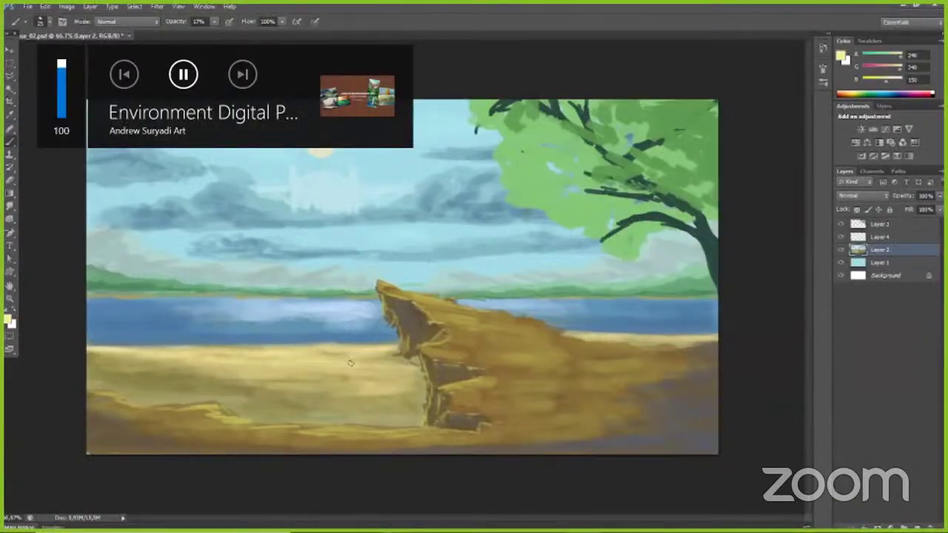
pyautogui.moveTo(93, 359)
pyautogui.mouseDown()
pyautogui.moveTo(392, 370)
pyautogui.moveTo(303, 350)
pyautogui.mouseUp()
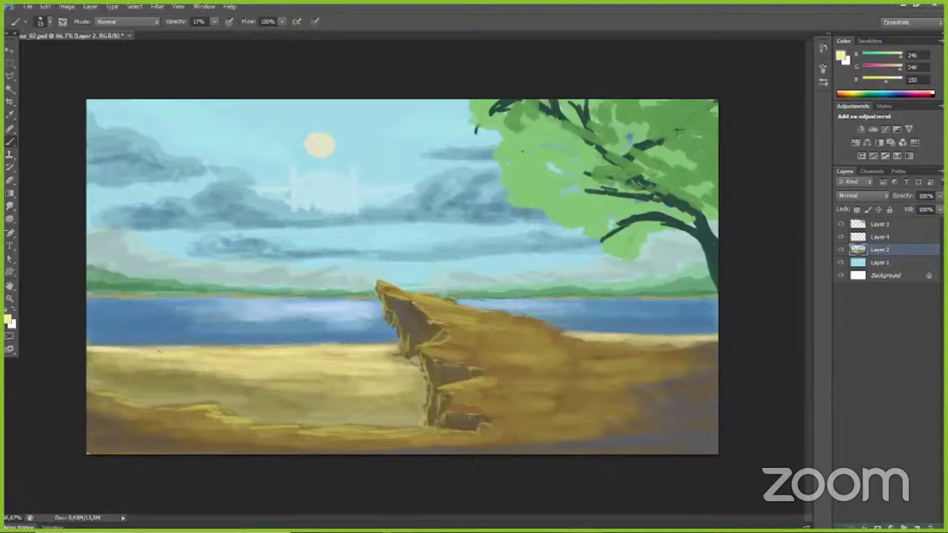
pyautogui.moveTo(158, 351); pyautogui.dragTo(200, 348)
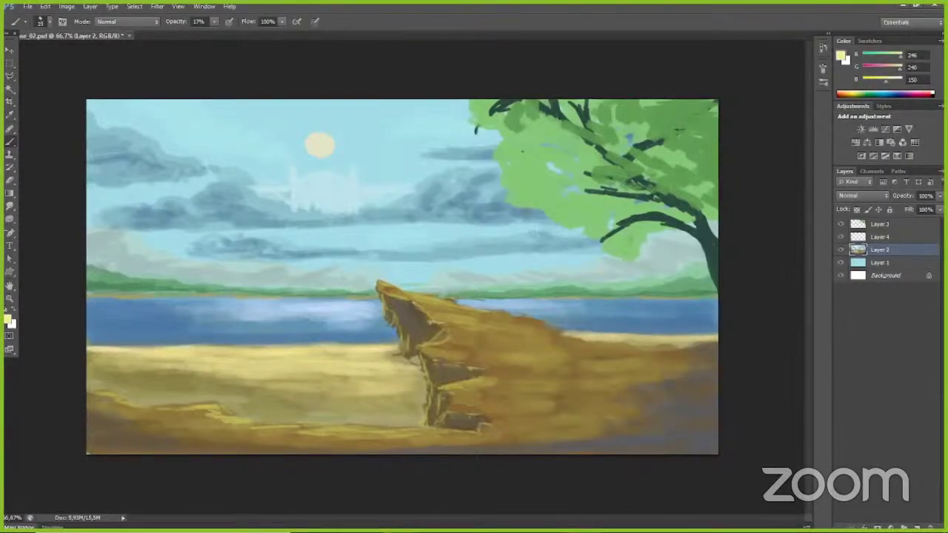
pyautogui.press('[')
pyautogui.moveTo(597, 339); pyautogui.dragTo(703, 338)
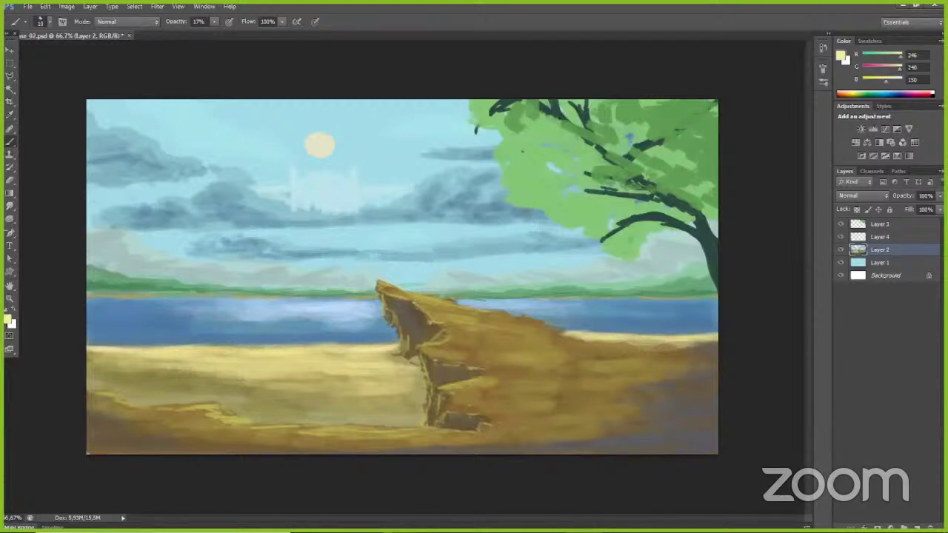
# Step: Mix a blue-gray (RGB 91, 106, 132) from the ground's sampled gray and softly shade the sand with the brush at 8% opacity
pyautogui.keyDown('alt'); pyautogui.moveTo(692, 421); pyautogui.dragTo(670, 435); pyautogui.keyUp('alt')
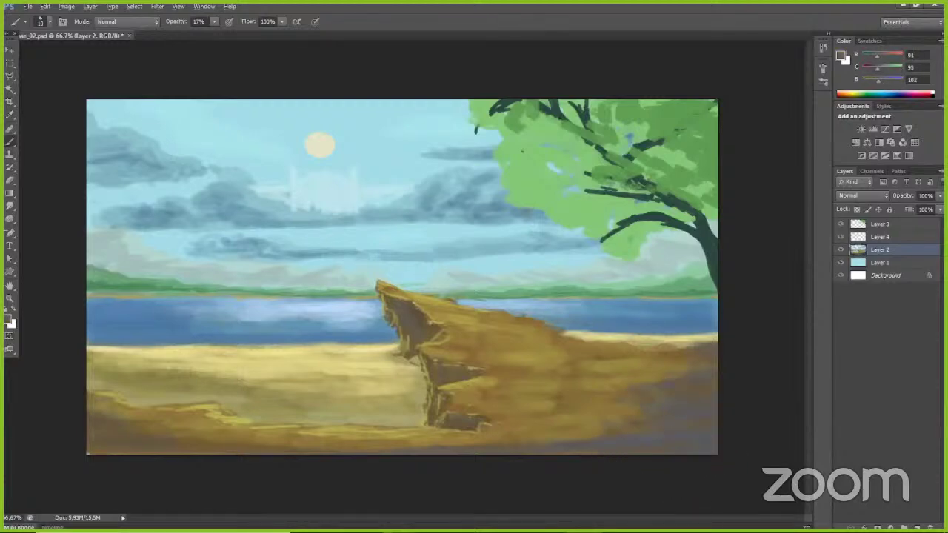
pyautogui.click(10, 318)
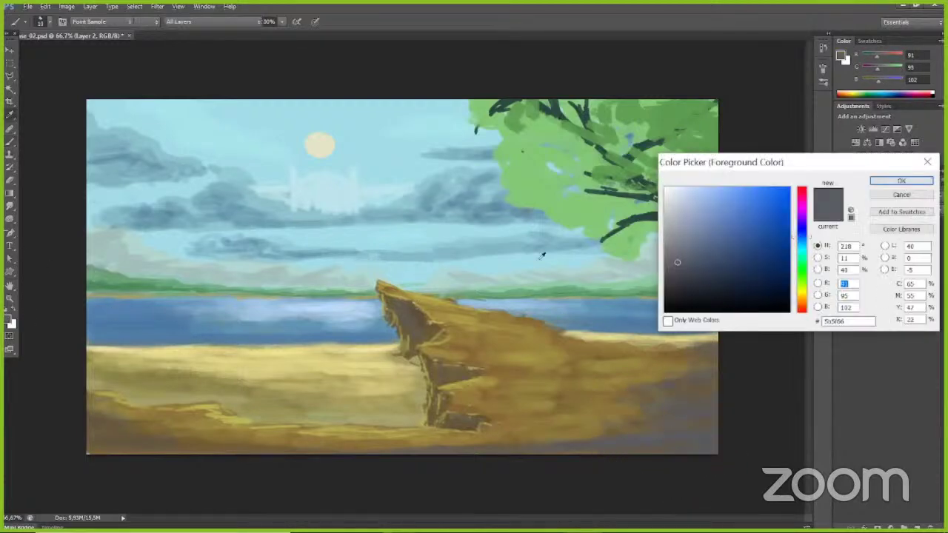
pyautogui.click(900, 182)
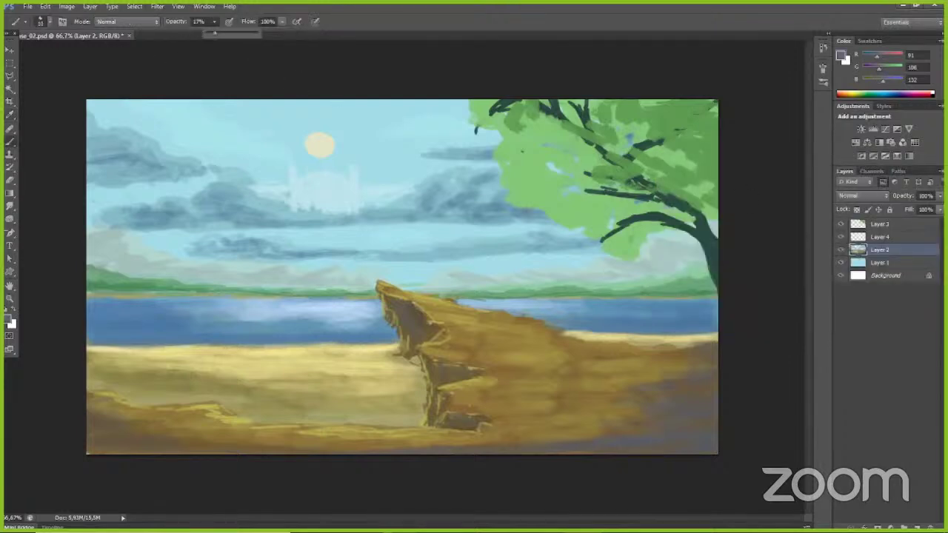
pyautogui.click(199, 21)
pyautogui.write('8')
pyautogui.press('Return')
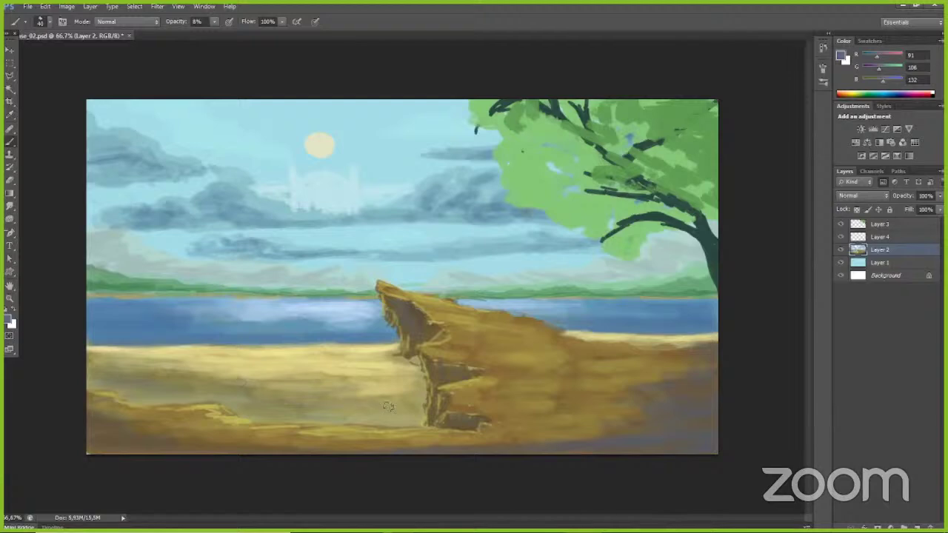
pyautogui.press(']')
pyautogui.press('[')
pyautogui.press('[')
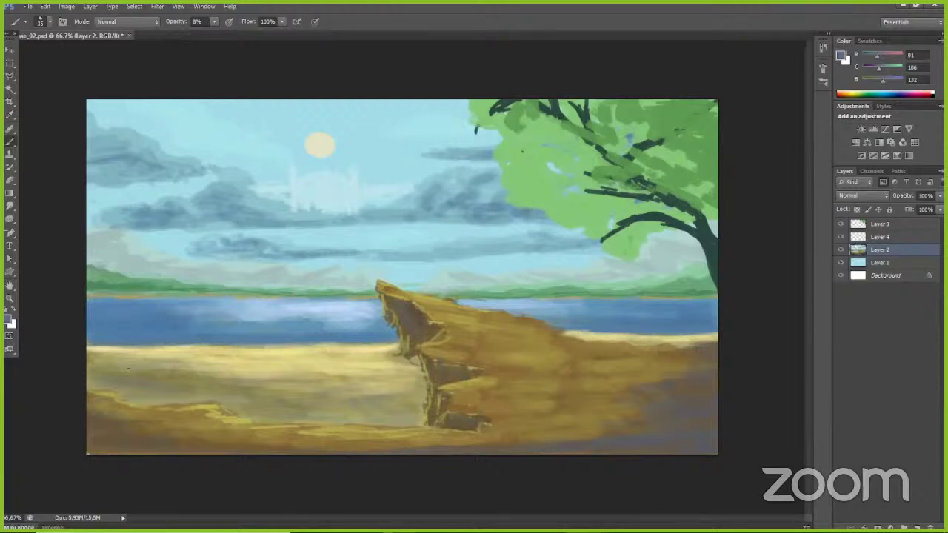
# Step: Set the foreground color to warm yellow (RGB 240, 202, 101) and glaze it over the brighter sand near the waterline
pyautogui.click(10, 319)
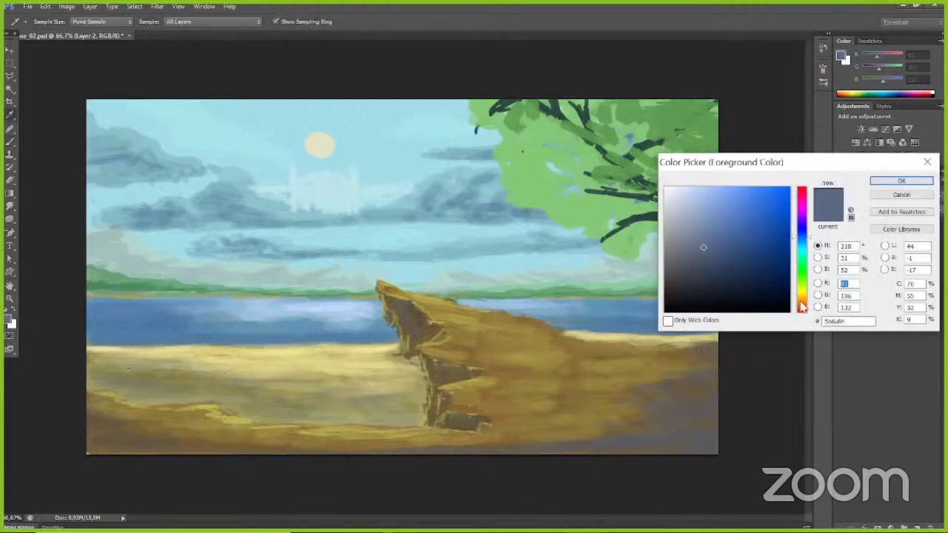
pyautogui.moveTo(802, 308); pyautogui.dragTo(800, 297)
pyautogui.click(737, 194)
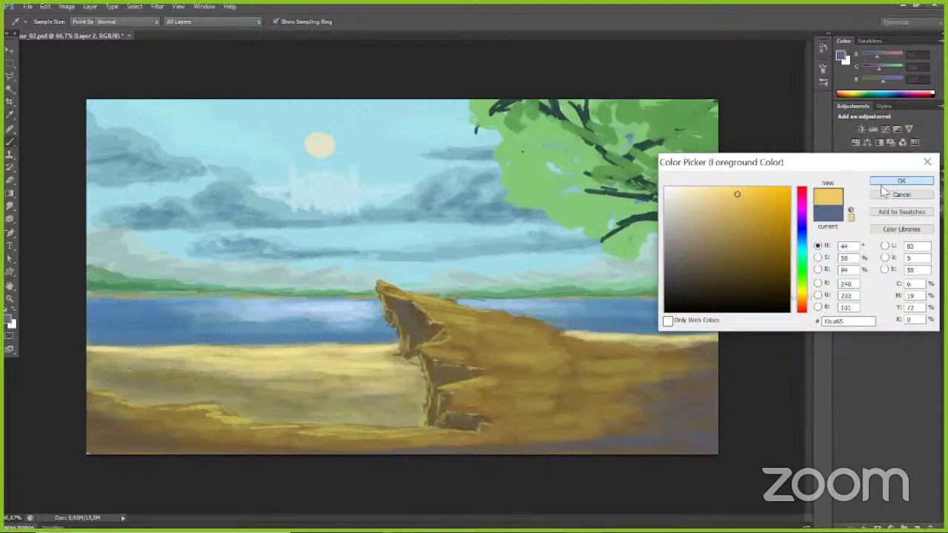
pyautogui.click(900, 181)
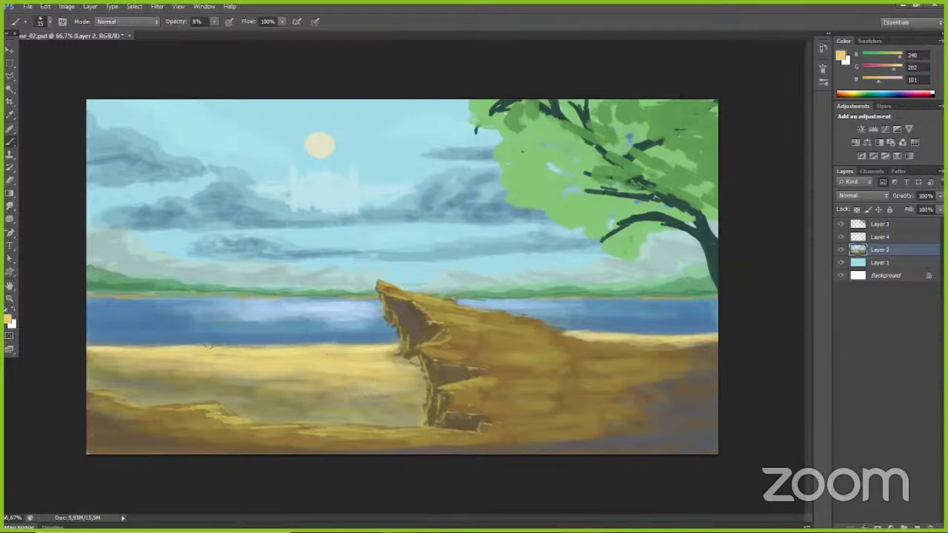
# Step: Sample the brown of the near bank below the sand and change the foreground color to a dark green
pyautogui.keyDown('alt'); pyautogui.click(106, 421); pyautogui.keyUp('alt')
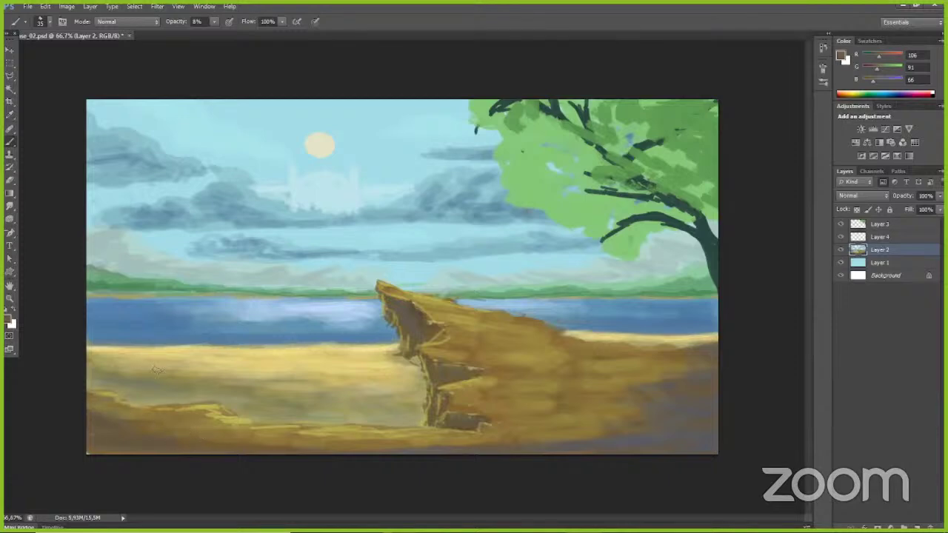
pyautogui.click(10, 321)
pyautogui.click(800, 273)
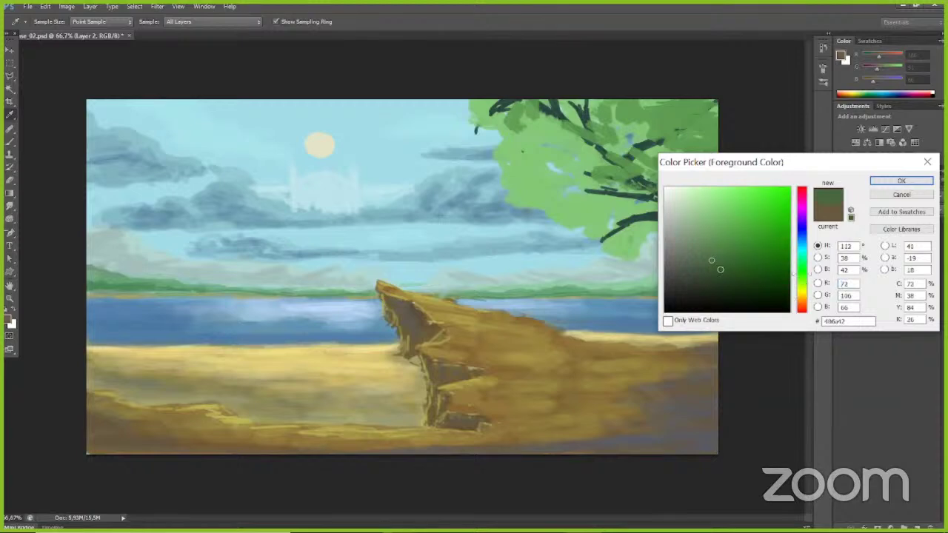
pyautogui.moveTo(721, 269); pyautogui.dragTo(727, 279)
pyautogui.click(890, 181)
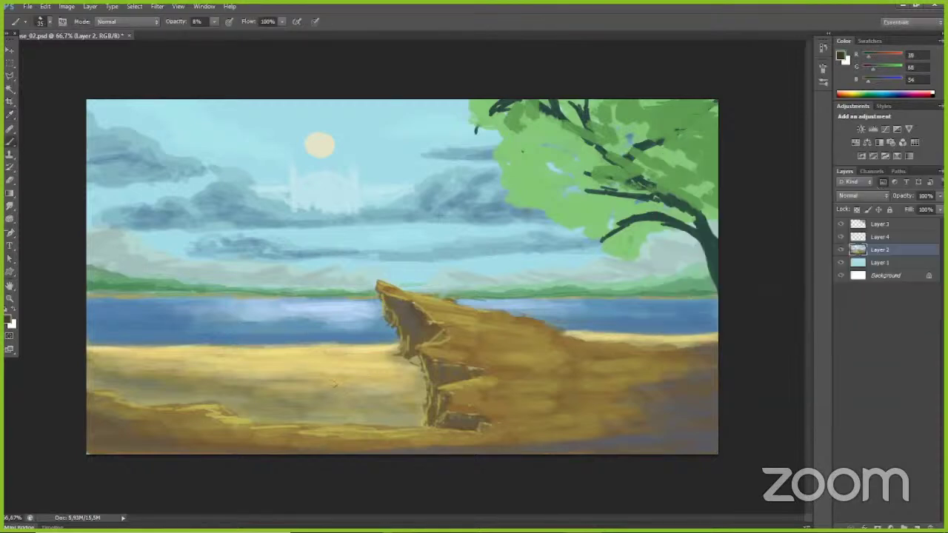
# Step: Adjust the brush size to 35 and shade the darker sand and the near bank with the dark green at 8% opacity
pyautogui.press('[')
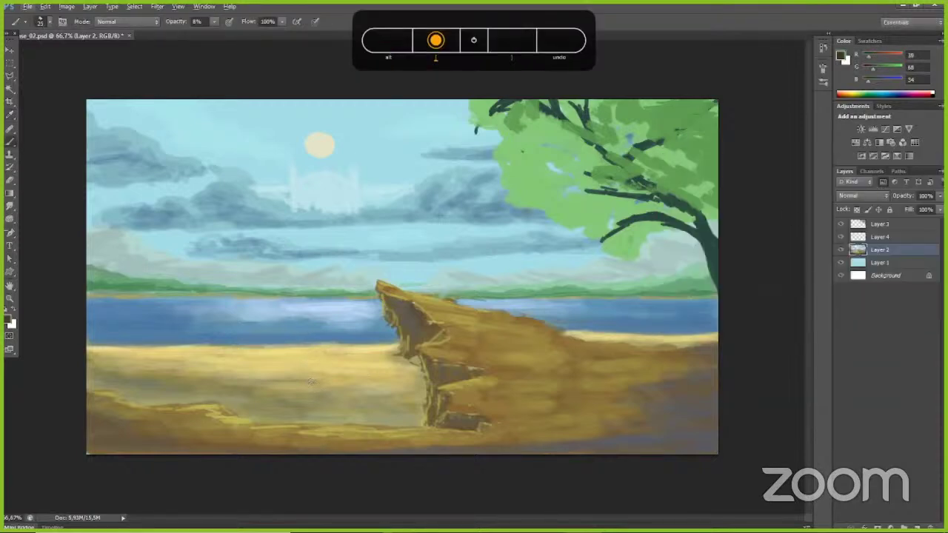
pyautogui.press(']')
pyautogui.press(']')
pyautogui.press(']')
pyautogui.press(']')
pyautogui.press(']')
pyautogui.press(']')
pyautogui.press(']')
pyautogui.press('[')
pyautogui.press('[')
pyautogui.press(']')
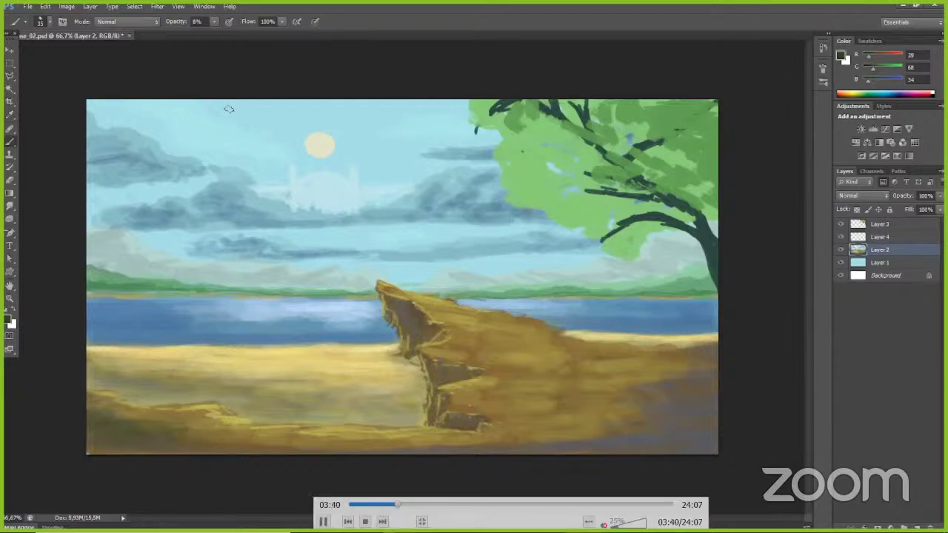
# Step: Switch to the YouTube live stream in Chrome, mute it, and return to the full-screen painting video in VLC
pyautogui.press('Escape')
pyautogui.click(362, 518)
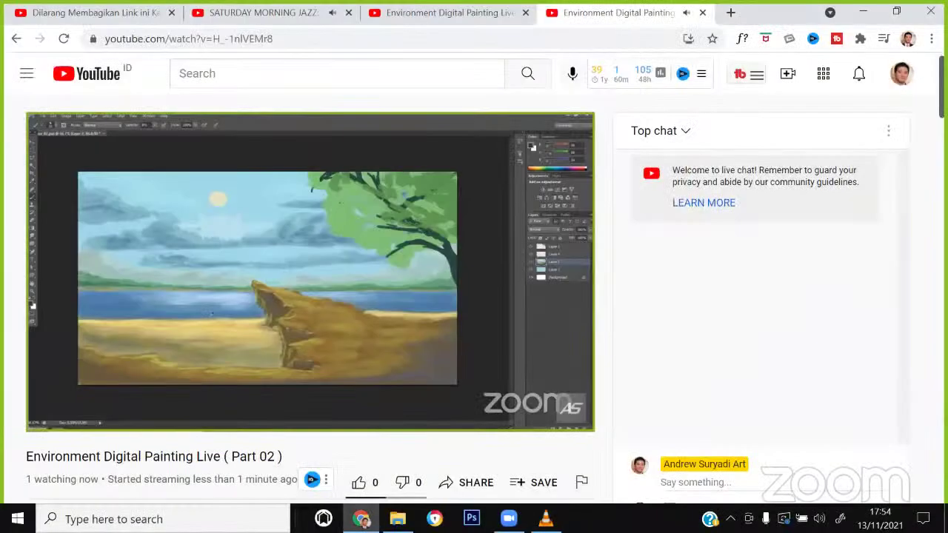
pyautogui.click(123, 413)
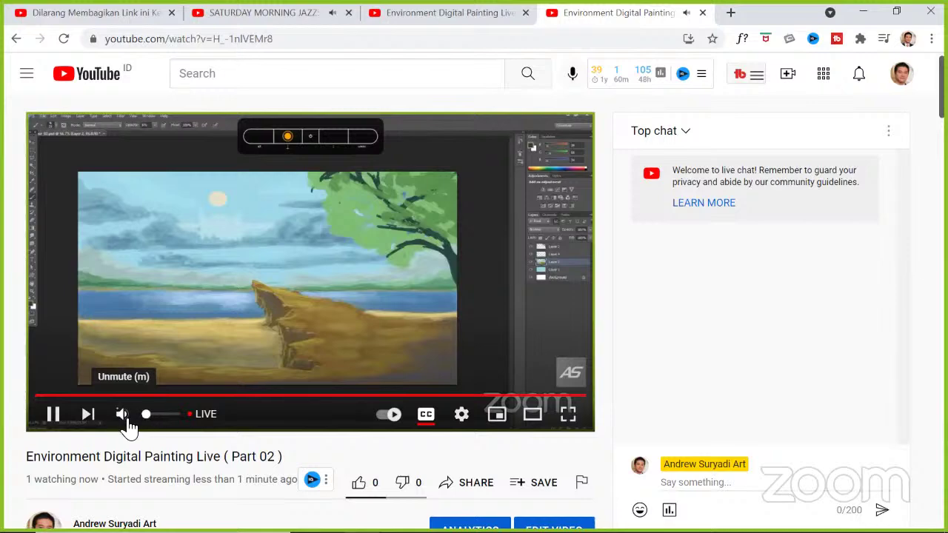
pyautogui.click(508, 518)
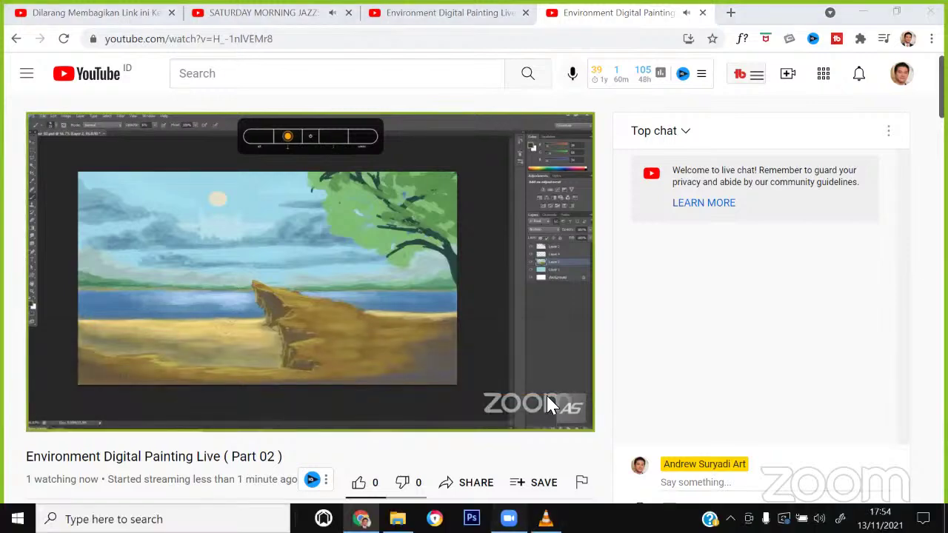
pyautogui.click(546, 397)
pyautogui.click(546, 518)
pyautogui.doubleClick(539, 271)
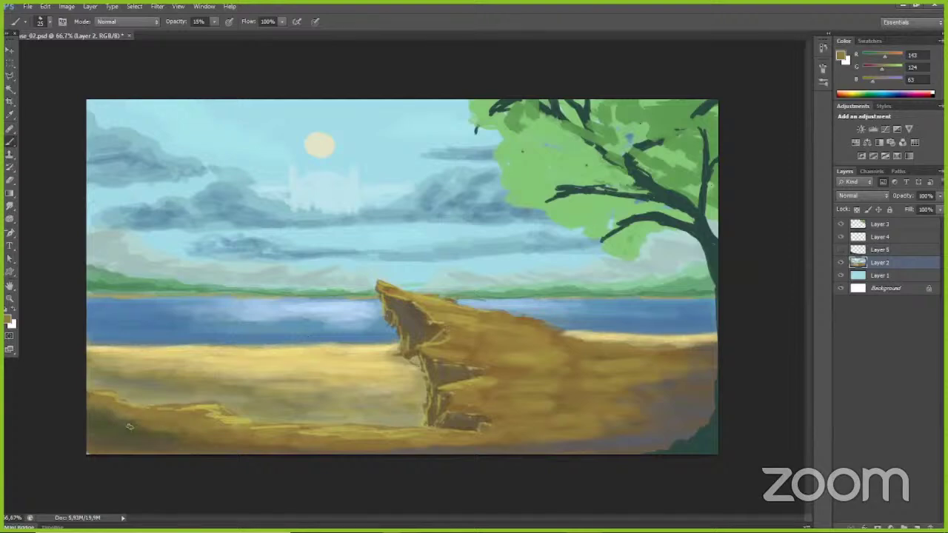
# Step: Enlarge the brush to 40, sample the near bank's olive (RGB 89, 87, 54), and paint it across the bank below the sand
pyautogui.press(']')
pyautogui.press(']')
pyautogui.press(']')
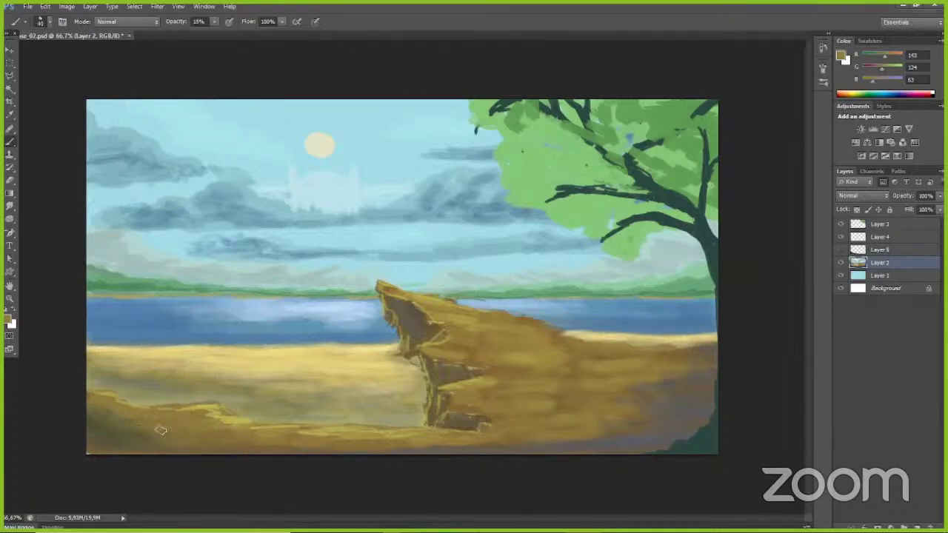
pyautogui.keyDown('alt'); pyautogui.click(128, 432); pyautogui.keyUp('alt')
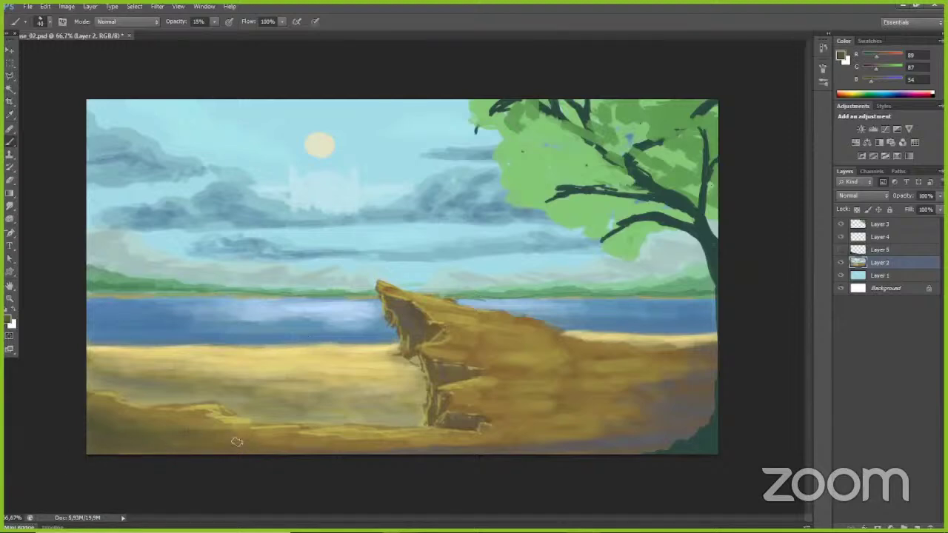
pyautogui.moveTo(211, 420); pyautogui.dragTo(169, 413)
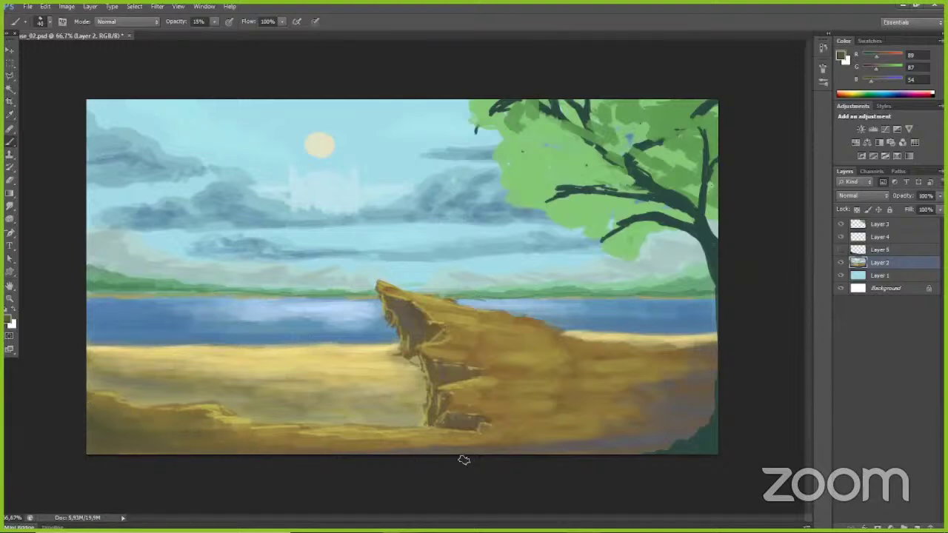
# Step: Sample the gray at the foot of the cliff, darken it to blue-gray #414557, and shade the near bank below the sand
pyautogui.keyDown('alt'); pyautogui.click(645, 435); pyautogui.keyUp('alt')
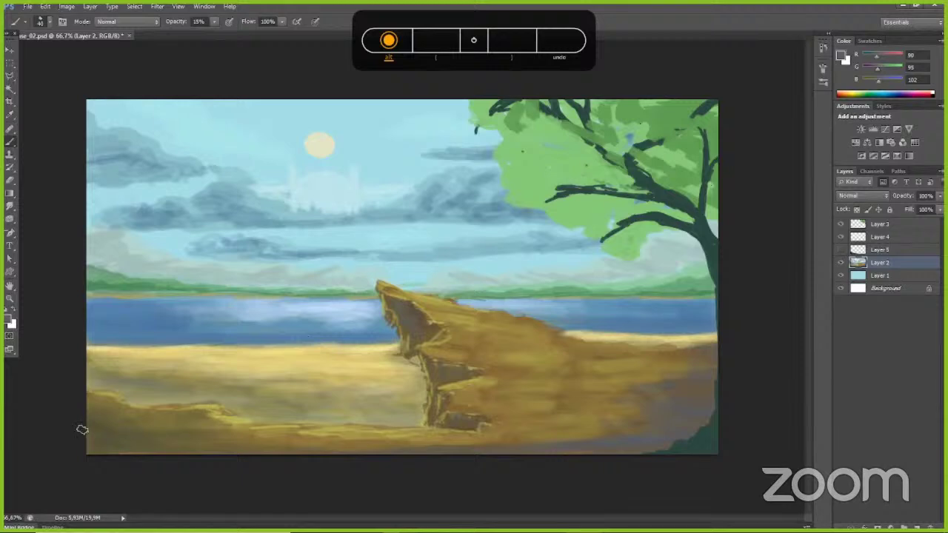
pyautogui.click(10, 319)
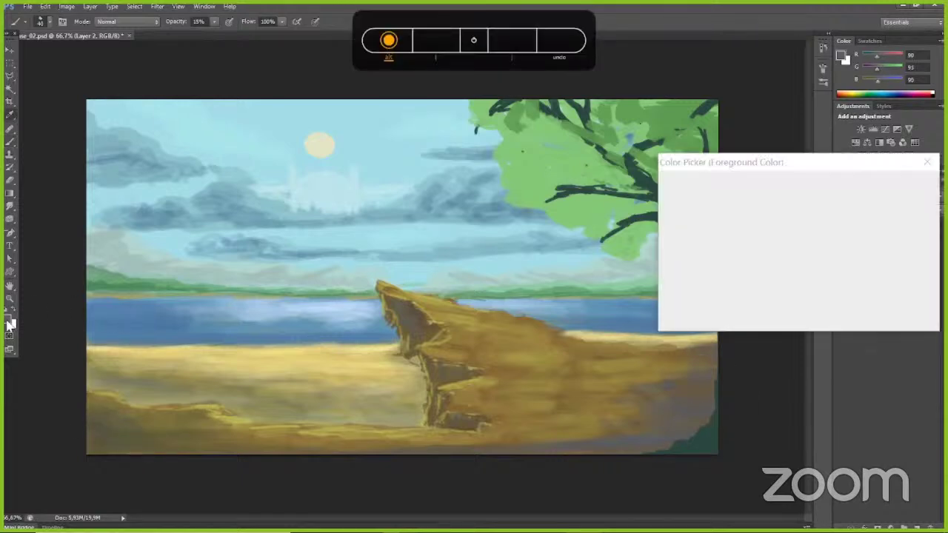
pyautogui.click(695, 269)
pyautogui.click(901, 181)
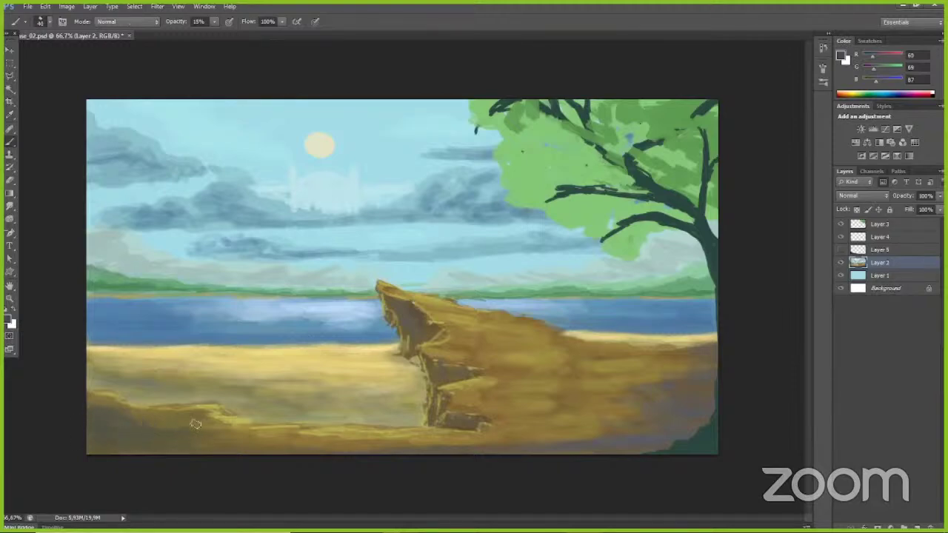
# Step: Set the foreground color to muted blue (RGB 71, 83, 129) and tint the near bank and, with a smaller brush, the cliff's shadowed recesses
pyautogui.click(10, 320)
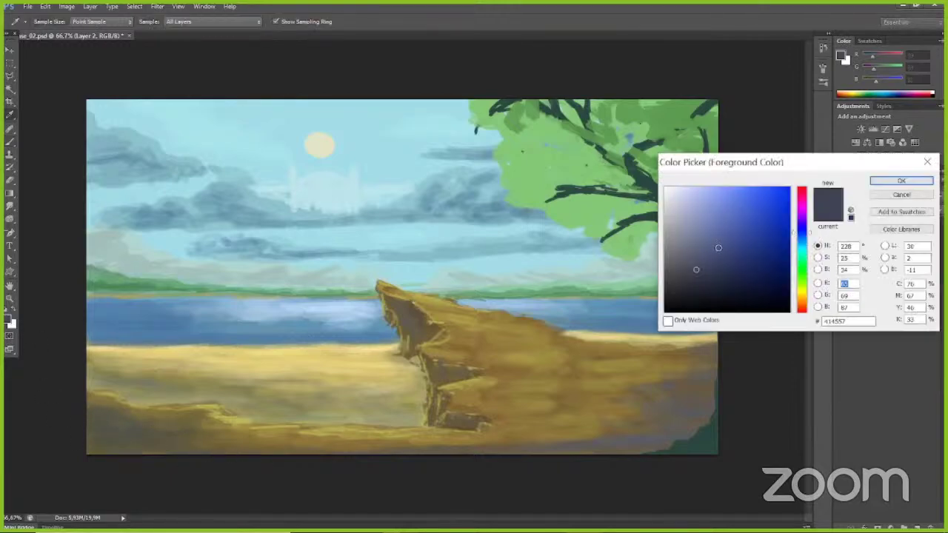
pyautogui.click(721, 249)
pyautogui.click(901, 181)
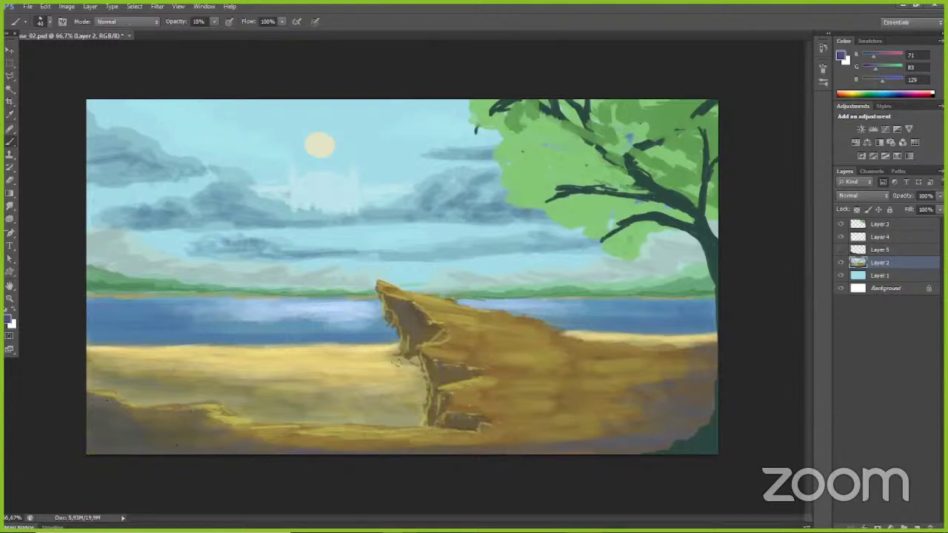
pyautogui.press('[')
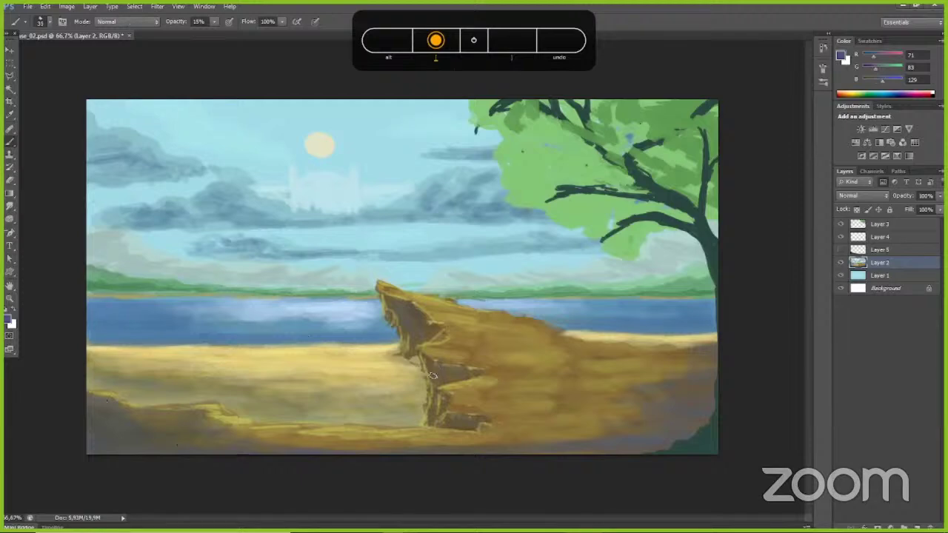
pyautogui.press('[')
pyautogui.press('[')
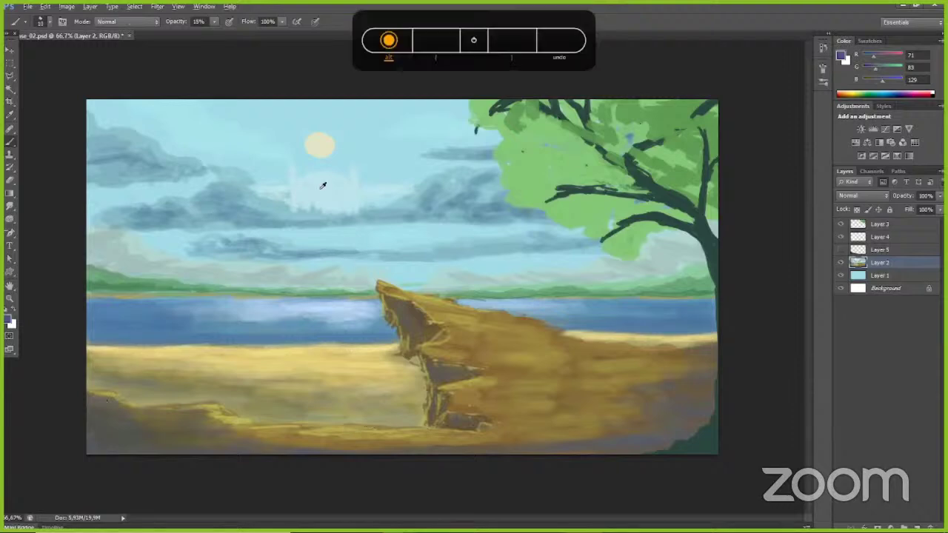
# Step: Sample the sun's color, adjust it to pale yellow (RGB 243, 243, 179), and paint thin highlights along the near bank's ridge
pyautogui.keyDown('alt'); pyautogui.click(322, 141); pyautogui.keyUp('alt')
pyautogui.click(8, 319)
pyautogui.click(697, 194)
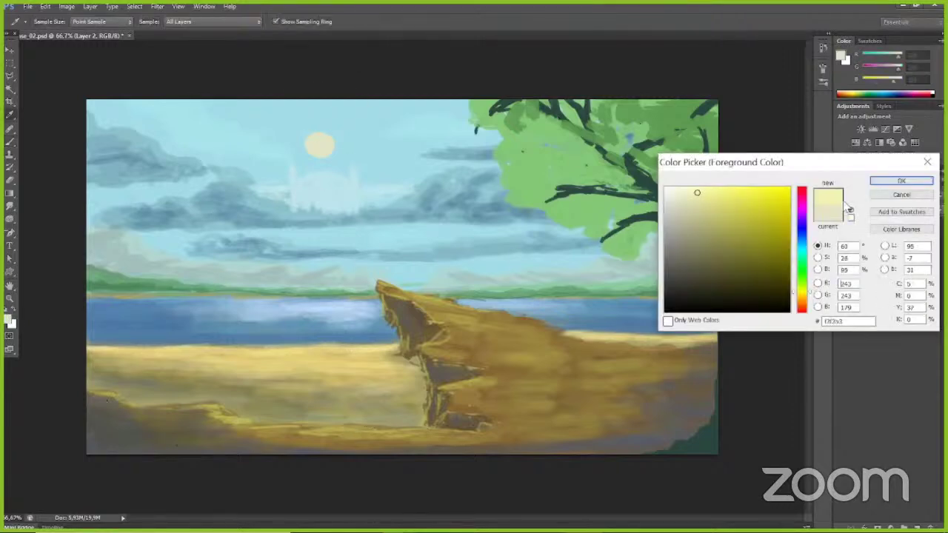
pyautogui.click(901, 180)
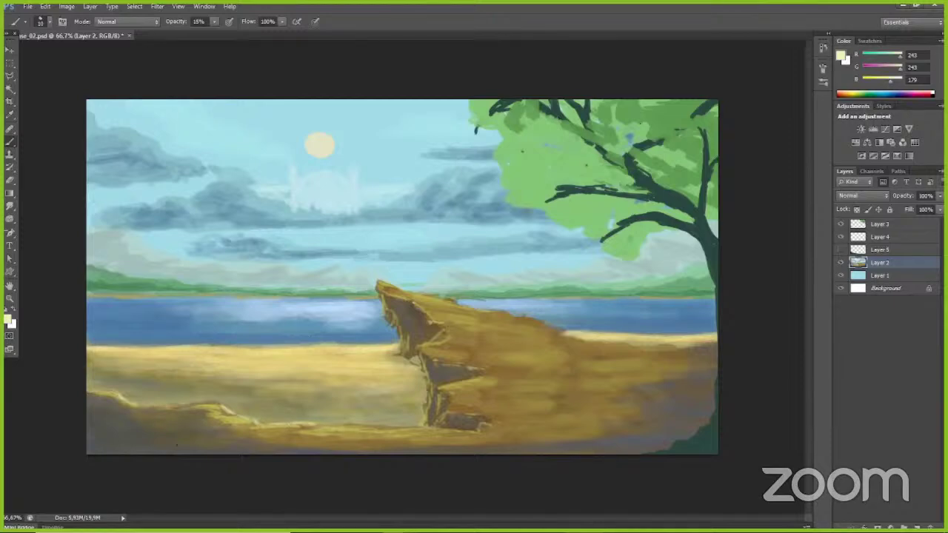
pyautogui.moveTo(169, 406); pyautogui.dragTo(208, 405)
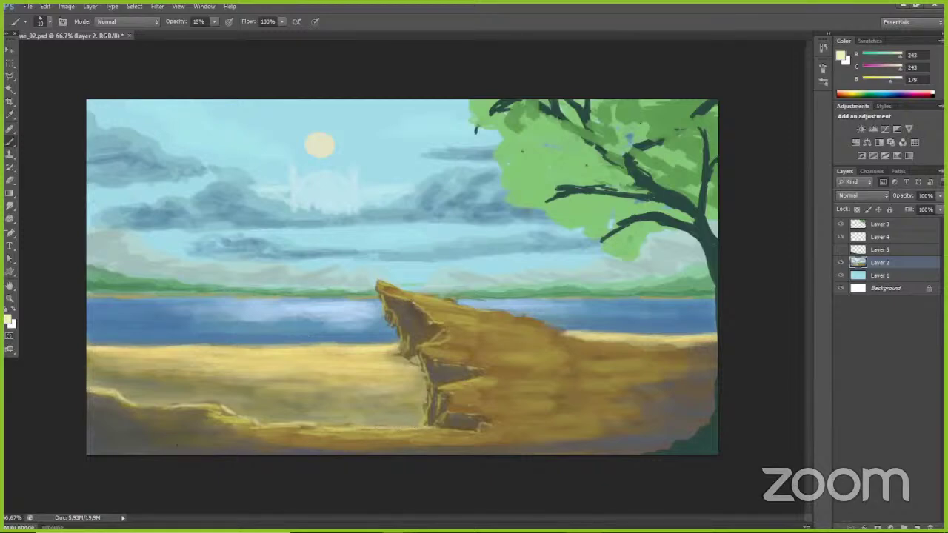
# Step: Show and select Layer 5, sample the foreground bush's dark green, and lighten the foreground color to RGB 98, 138, 90
pyautogui.click(841, 251)
pyautogui.click(881, 252)
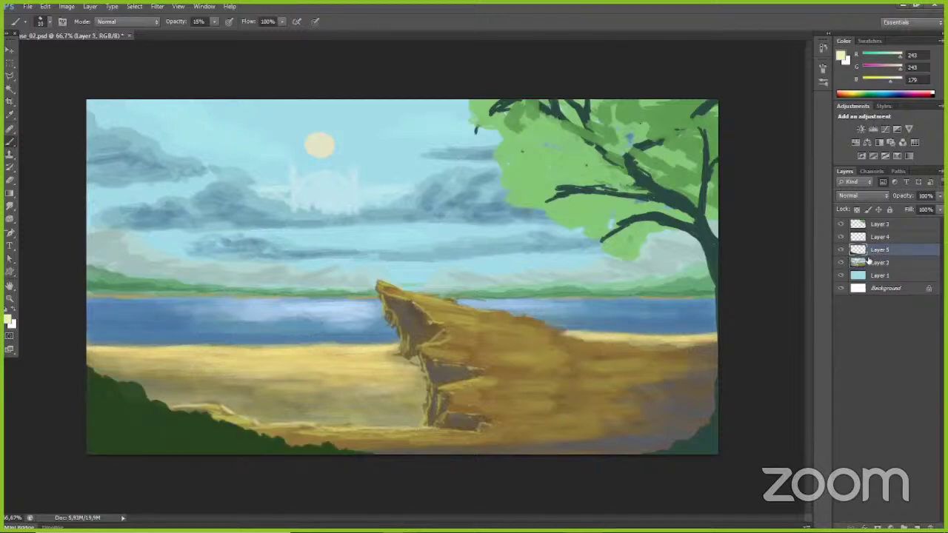
pyautogui.keyDown('alt'); pyautogui.click(143, 427); pyautogui.keyUp('alt')
pyautogui.click(8, 320)
pyautogui.click(719, 254)
pyautogui.moveTo(719, 254); pyautogui.dragTo(708, 241)
pyautogui.click(901, 181)
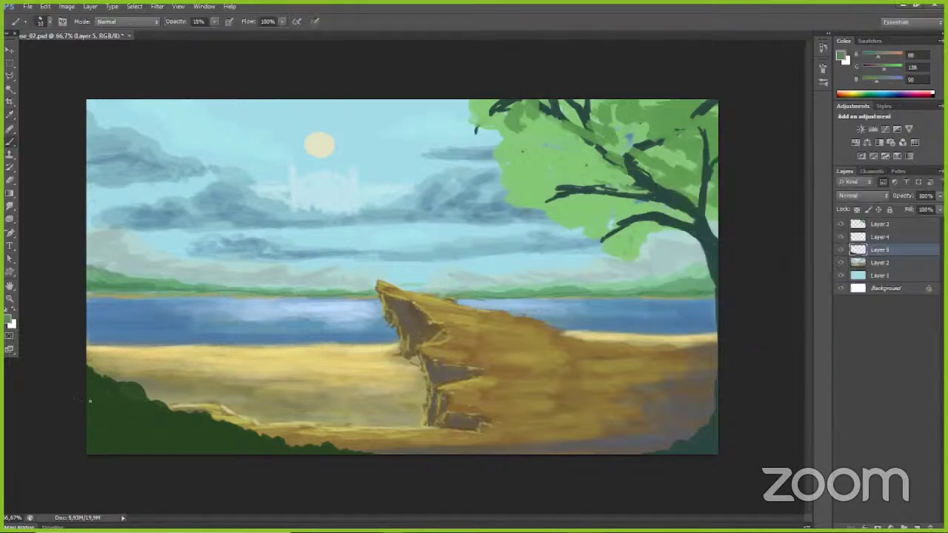
# Step: Enlarge the brush to 40 and paint broad light-green highlights across the foreground bush
pyautogui.press(']')
pyautogui.press(']')
pyautogui.press(']')
pyautogui.press(']')
pyautogui.press(']')
pyautogui.press(']')
pyautogui.press(']')
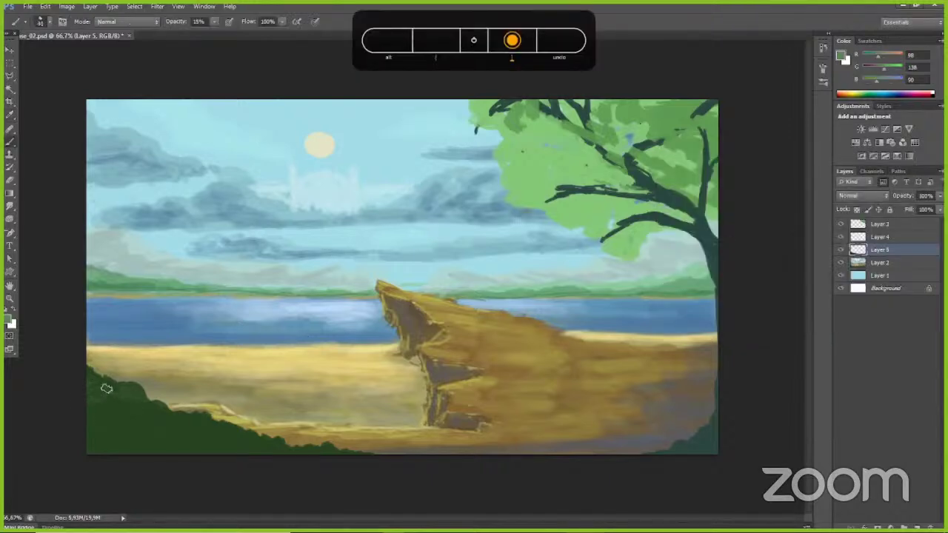
pyautogui.moveTo(108, 389)
pyautogui.mouseDown()
pyautogui.moveTo(133, 406)
pyautogui.moveTo(135, 397)
pyautogui.moveTo(88, 384)
pyautogui.moveTo(173, 424)
pyautogui.moveTo(296, 451)
pyautogui.mouseUp()
# Step: Reduce the brush to 20 and dab smaller light-green foliage strokes over the foreground bush
pyautogui.press('[')
pyautogui.press('[')
pyautogui.press('[')
pyautogui.press('[')
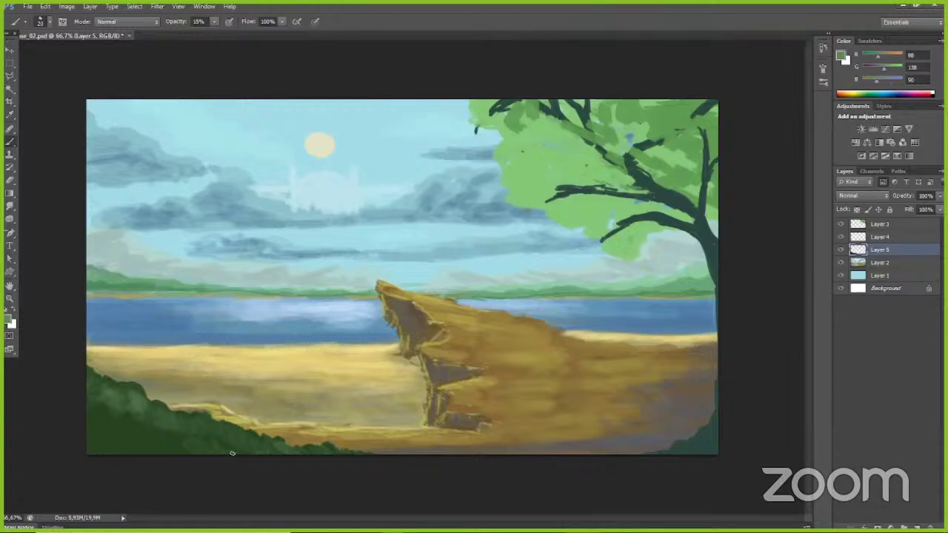
pyautogui.moveTo(95, 419); pyautogui.dragTo(107, 401)
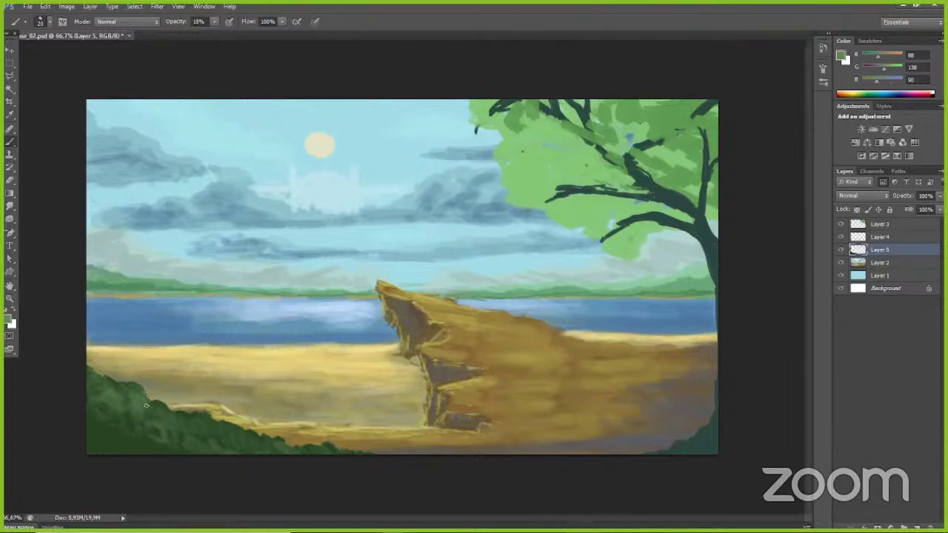
# Step: Enlarge the brush to 35 and blend the lighter green into the middle of the foreground bush
pyautogui.press('[')
pyautogui.press(']')
pyautogui.press(']')
pyautogui.press(']')
pyautogui.press(']')
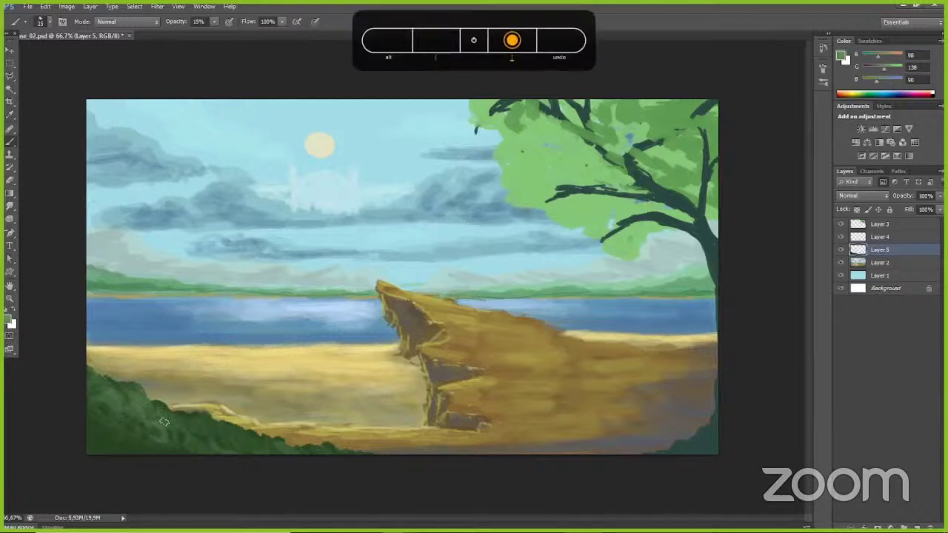
# Step: Set the brush size to 25 and paint light-green foliage down the bush's slope toward the painting's bottom edge
pyautogui.press('[')
pyautogui.press('[')
pyautogui.press('[')
pyautogui.press('[')
pyautogui.press('[')
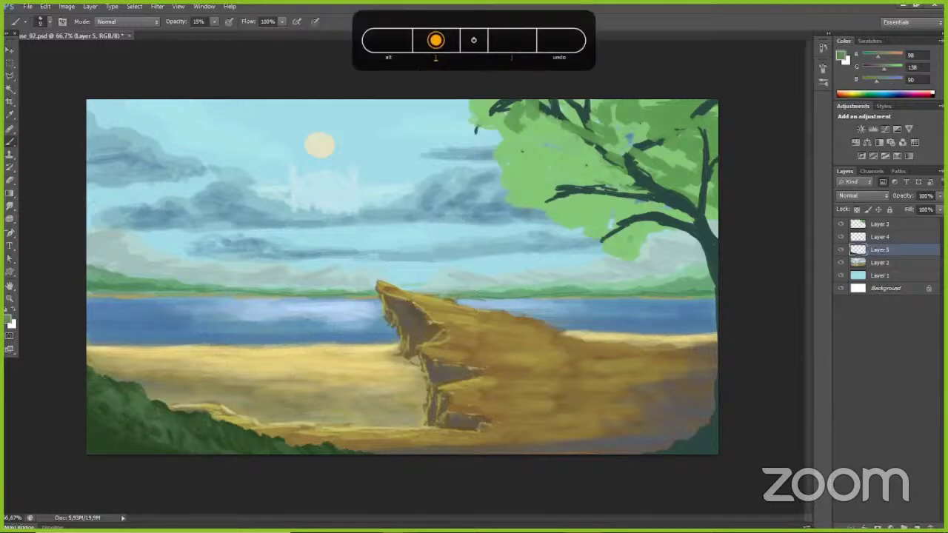
pyautogui.press(']')
pyautogui.press(']')
pyautogui.press(']')
pyautogui.press(']')
pyautogui.moveTo(225, 428)
pyautogui.mouseDown()
pyautogui.moveTo(244, 445)
pyautogui.moveTo(287, 447)
pyautogui.mouseUp()
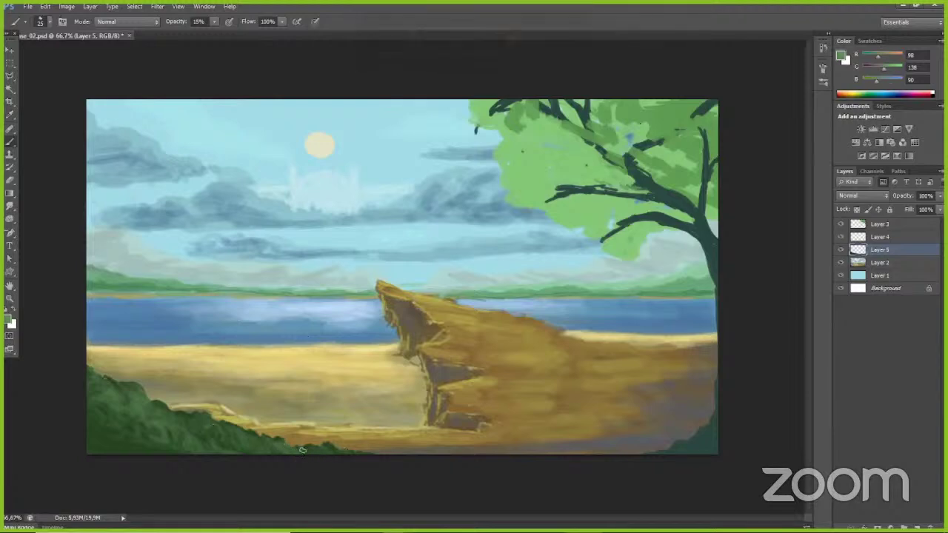
# Step: Reduce the brush to 15 and add fine leaf strokes throughout the foreground bush
pyautogui.press(']')
pyautogui.press('[')
pyautogui.press('[')
pyautogui.press('[')
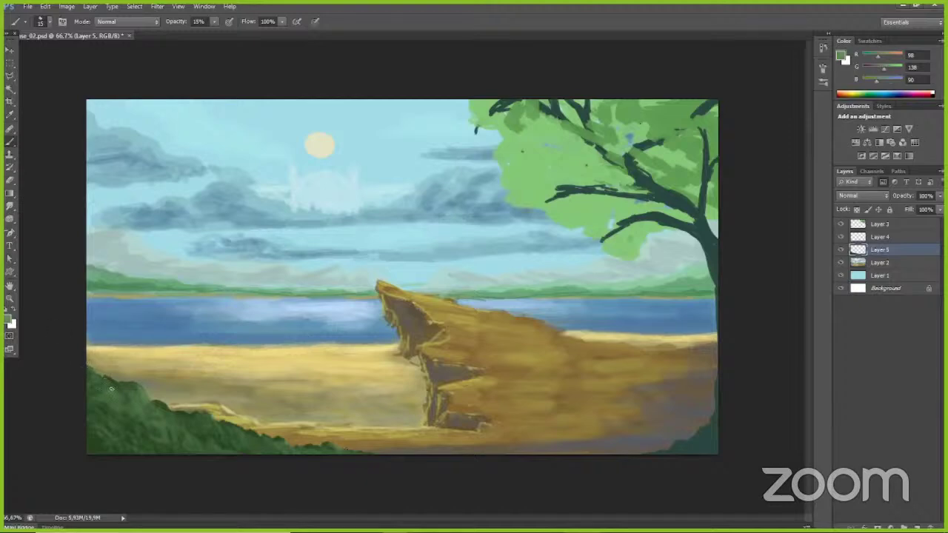
# Step: Sample the bush's dark green, raise the brush opacity to 71%, and paint a taller leafy clump rising above the bush's left end
pyautogui.keyDown('alt'); pyautogui.click(97, 443); pyautogui.keyUp('alt')
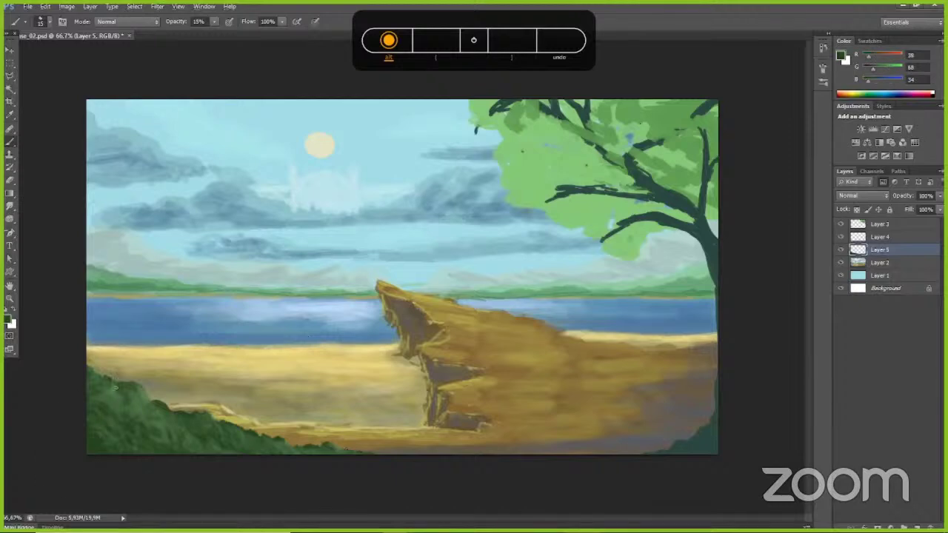
pyautogui.moveTo(113, 389)
pyautogui.mouseDown()
pyautogui.moveTo(87, 373)
pyautogui.moveTo(114, 364)
pyautogui.mouseUp()
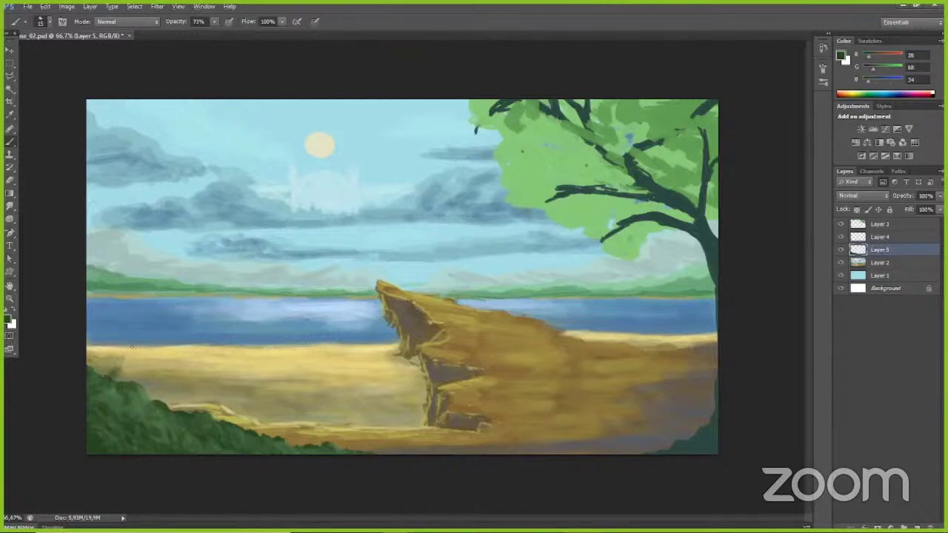
pyautogui.keyDown('alt'); pyautogui.click(102, 440); pyautogui.keyUp('alt')
pyautogui.moveTo(101, 377)
pyautogui.mouseDown()
pyautogui.moveTo(89, 361)
pyautogui.moveTo(126, 370)
pyautogui.moveTo(143, 388)
pyautogui.moveTo(117, 350)
pyautogui.moveTo(98, 351)
pyautogui.moveTo(113, 334)
pyautogui.moveTo(95, 337)
pyautogui.mouseUp()
pyautogui.moveTo(107, 364); pyautogui.dragTo(100, 352)
pyautogui.moveTo(117, 368); pyautogui.dragTo(95, 335)
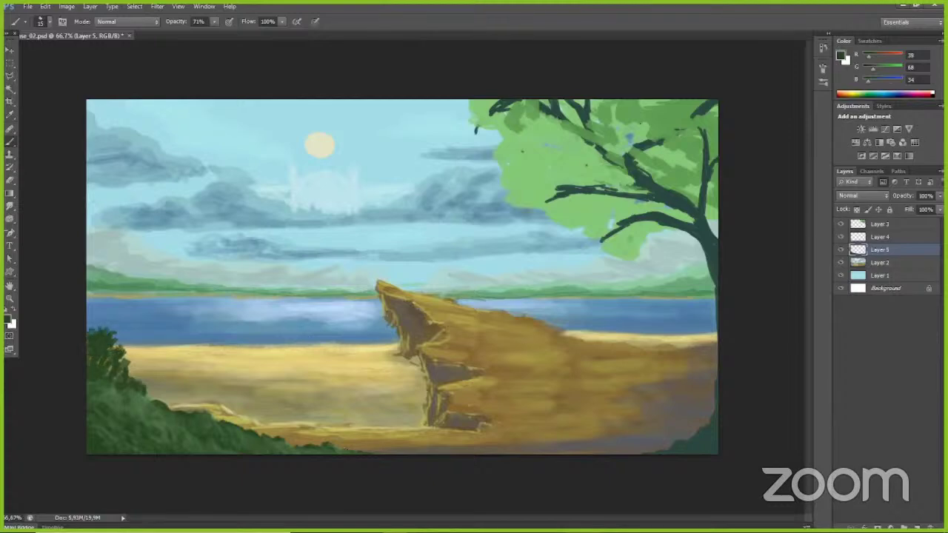
# Step: Sample lighter and darker greens from the bush and paint leaf texture into the taller clump
pyautogui.keyDown('alt'); pyautogui.click(131, 400); pyautogui.keyUp('alt')
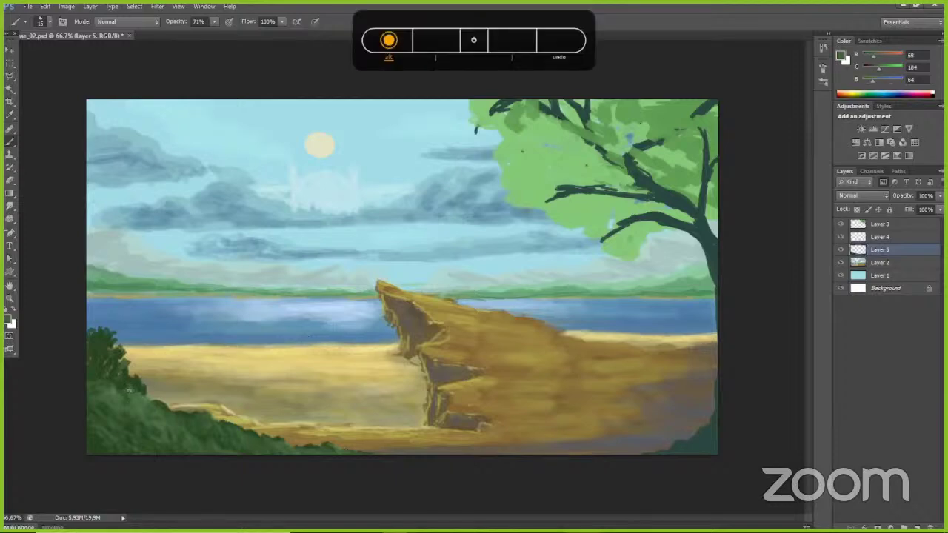
pyautogui.moveTo(121, 388)
pyautogui.mouseDown()
pyautogui.moveTo(94, 374)
pyautogui.moveTo(106, 337)
pyautogui.mouseUp()
pyautogui.keyDown('alt'); pyautogui.click(143, 393); pyautogui.keyUp('alt')
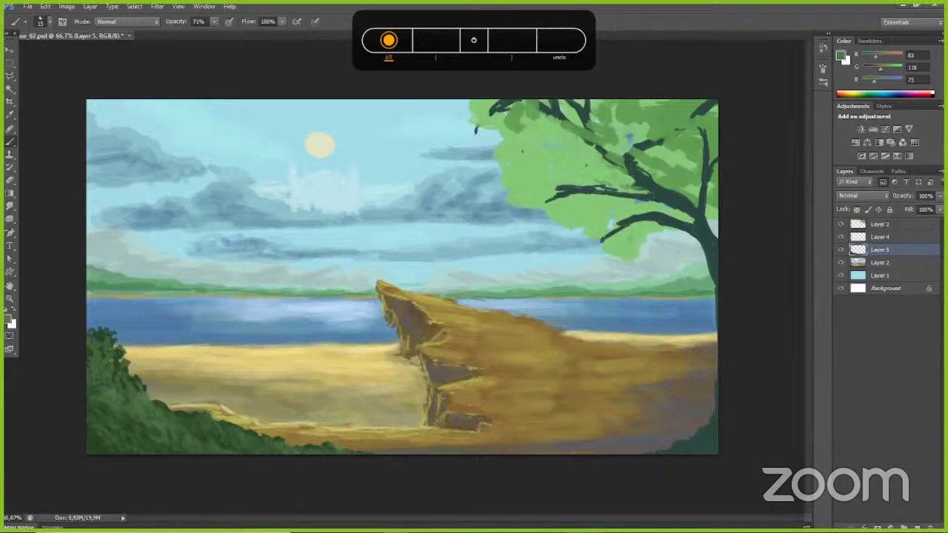
pyautogui.keyDown('alt'); pyautogui.click(98, 334); pyautogui.keyUp('alt')
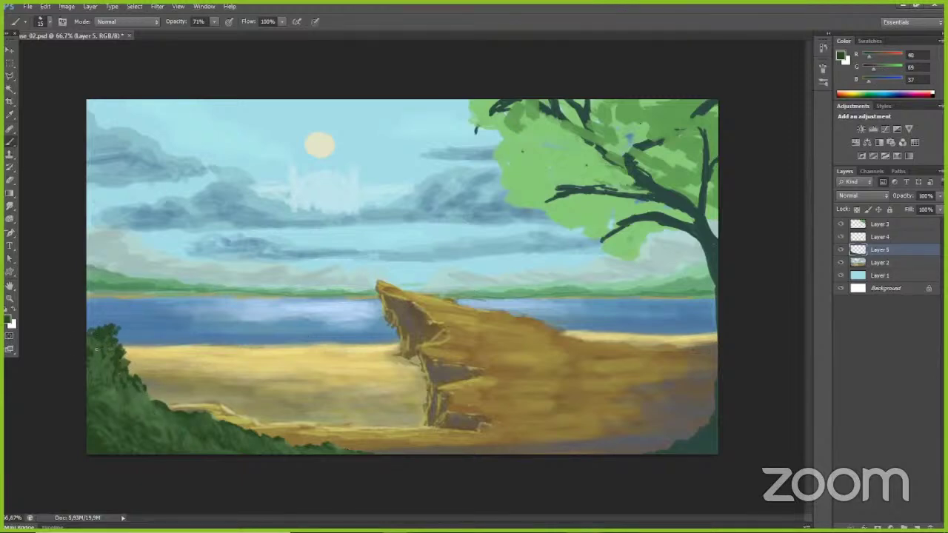
pyautogui.moveTo(96, 348); pyautogui.dragTo(100, 381)
pyautogui.keyDown('alt'); pyautogui.click(101, 356); pyautogui.keyUp('alt')
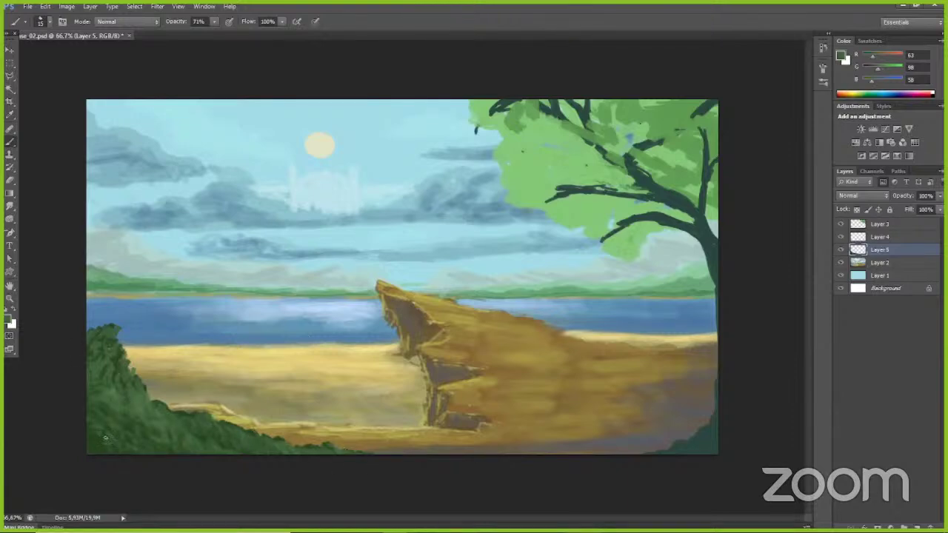
# Step: Sample the bush's dark green, darken it to RGB 19, 44, 15, and paint shadows along the bush's base
pyautogui.keyDown('alt'); pyautogui.click(107, 328); pyautogui.keyUp('alt')
pyautogui.keyDown('alt'); pyautogui.click(98, 439); pyautogui.keyUp('alt')
pyautogui.click(10, 319)
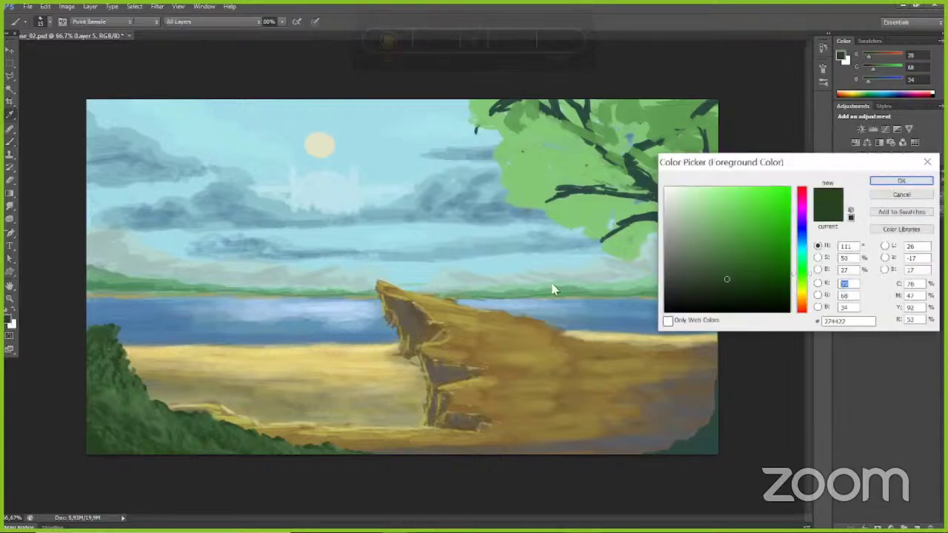
pyautogui.click(748, 290)
pyautogui.click(887, 183)
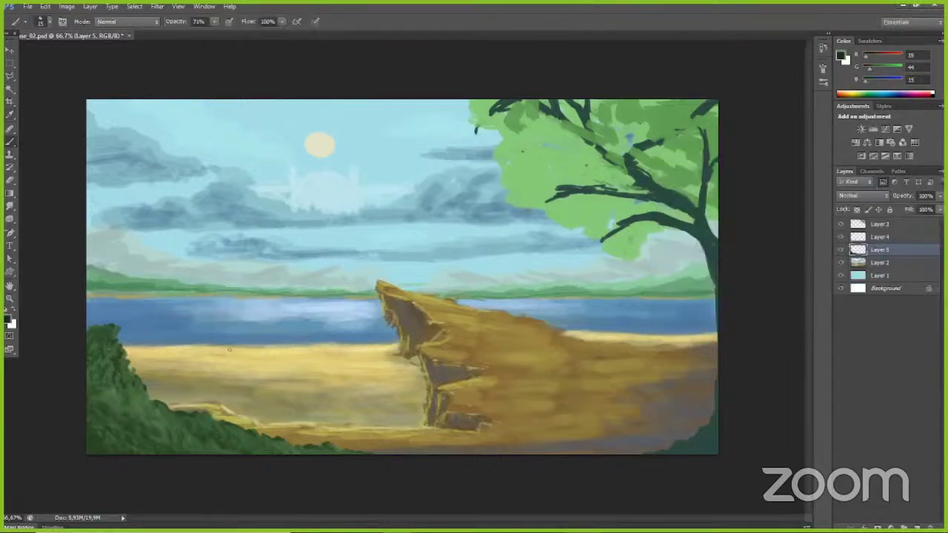
pyautogui.moveTo(85, 426)
pyautogui.mouseDown()
pyautogui.moveTo(108, 457)
pyautogui.moveTo(175, 457)
pyautogui.mouseUp()
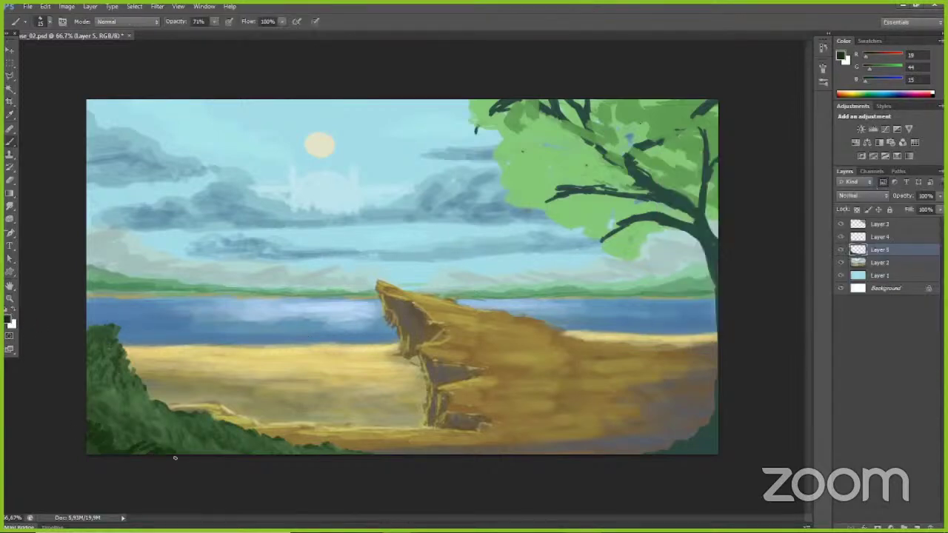
# Step: Lower the brush opacity to 44%, enlarge the brush to 35, and deepen the shadow in the bush's lower-left corner
pyautogui.click(215, 22)
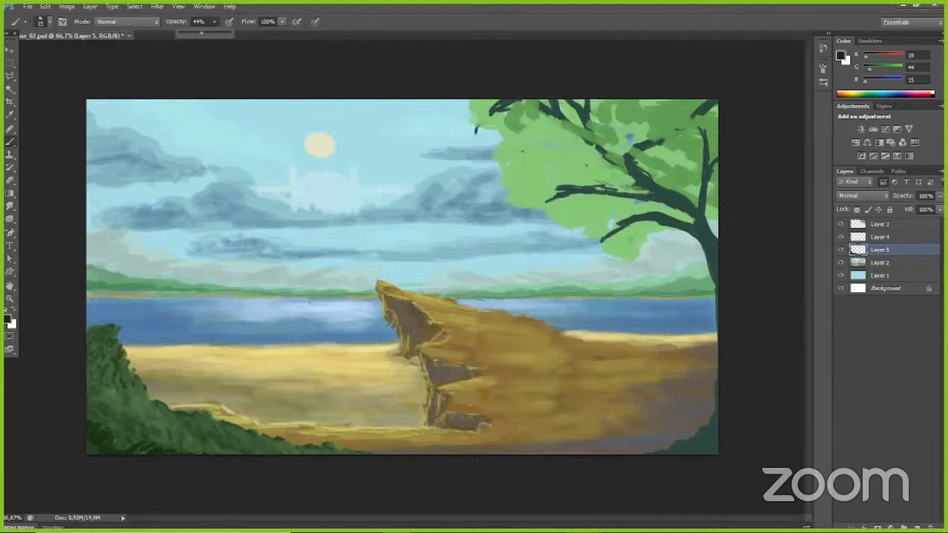
pyautogui.press(']')
pyautogui.press(']')
pyautogui.press(']')
pyautogui.press(']')
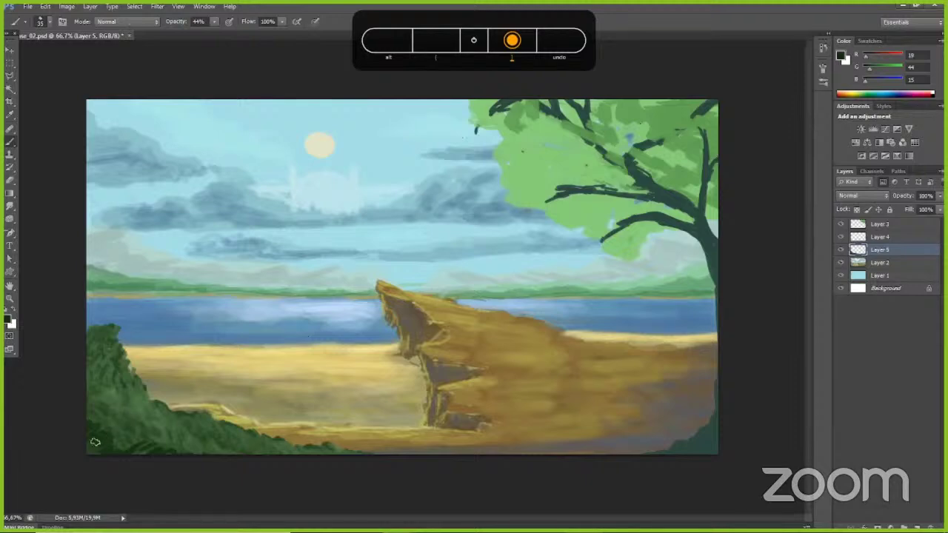
pyautogui.moveTo(88, 410); pyautogui.dragTo(116, 438)
# Step: Set the brush size to 40 and opacity to 26%, and glaze softer shadows from the tall clump down to the bush's base
pyautogui.press(']')
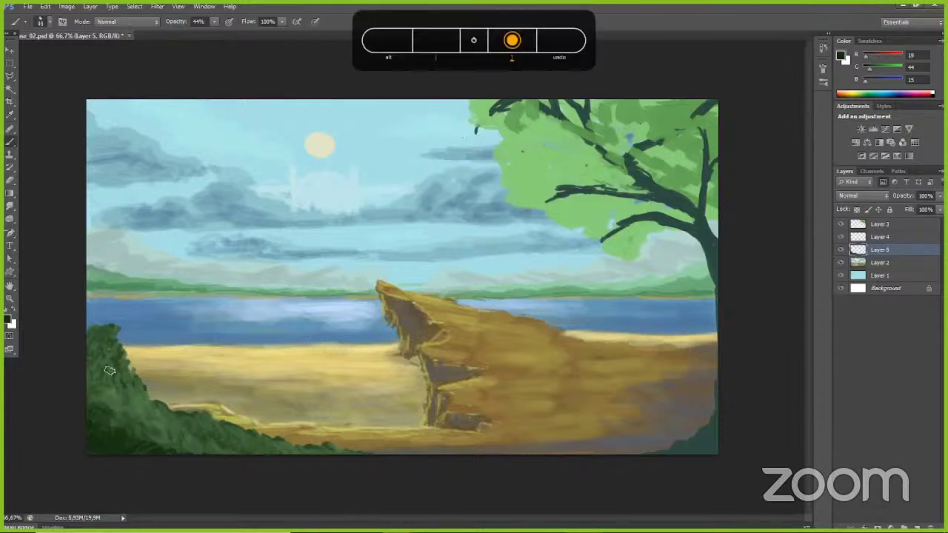
pyautogui.click(214, 21)
pyautogui.moveTo(215, 34); pyautogui.dragTo(206, 34)
pyautogui.click(316, 65)
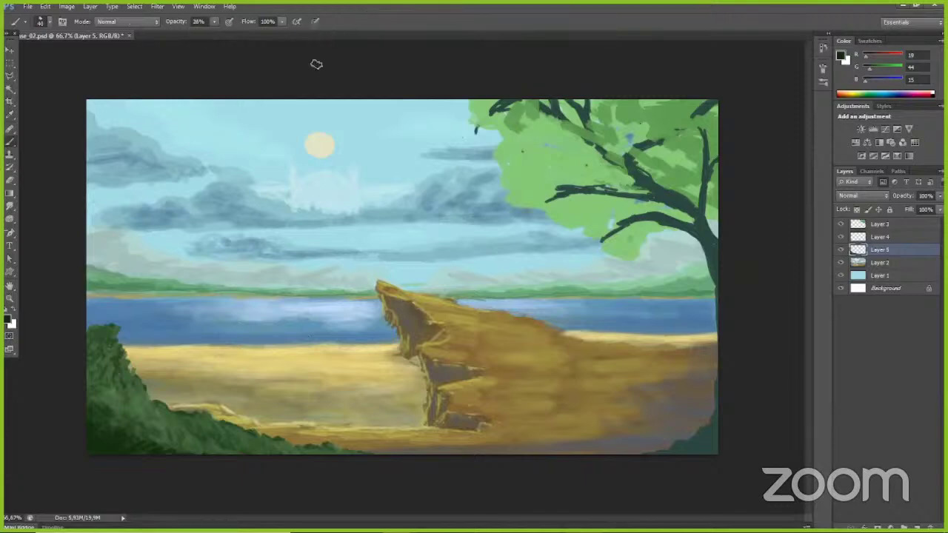
pyautogui.moveTo(106, 351)
pyautogui.mouseDown()
pyautogui.moveTo(83, 392)
pyautogui.moveTo(108, 412)
pyautogui.moveTo(111, 430)
pyautogui.moveTo(154, 446)
pyautogui.moveTo(209, 447)
pyautogui.mouseUp()
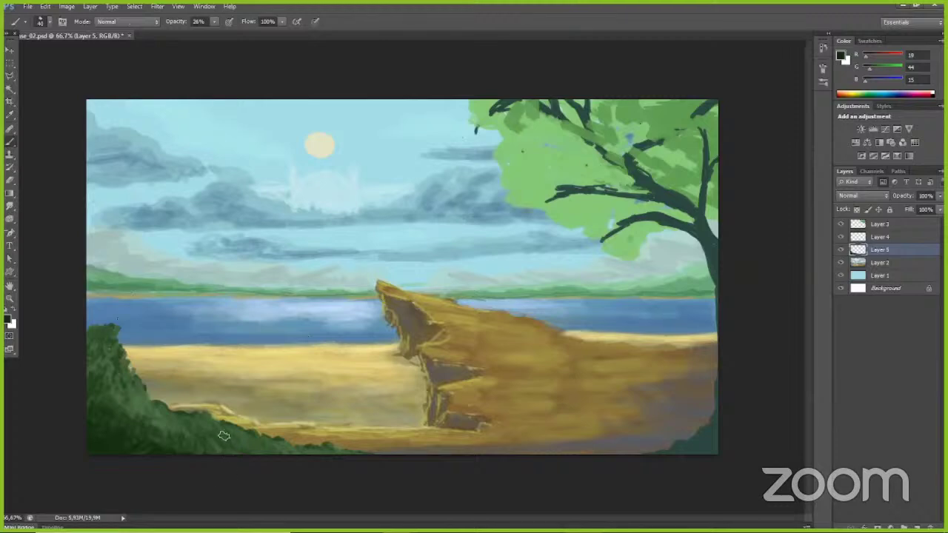
# Step: Switch to full screen mode with the menu bar and fit the painting to the screen
pyautogui.press('f')
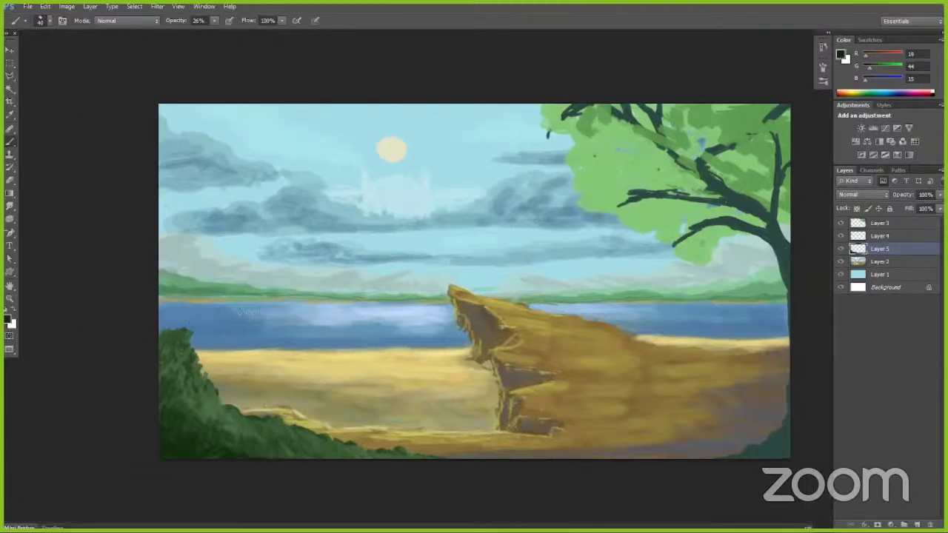
pyautogui.click(10, 299)
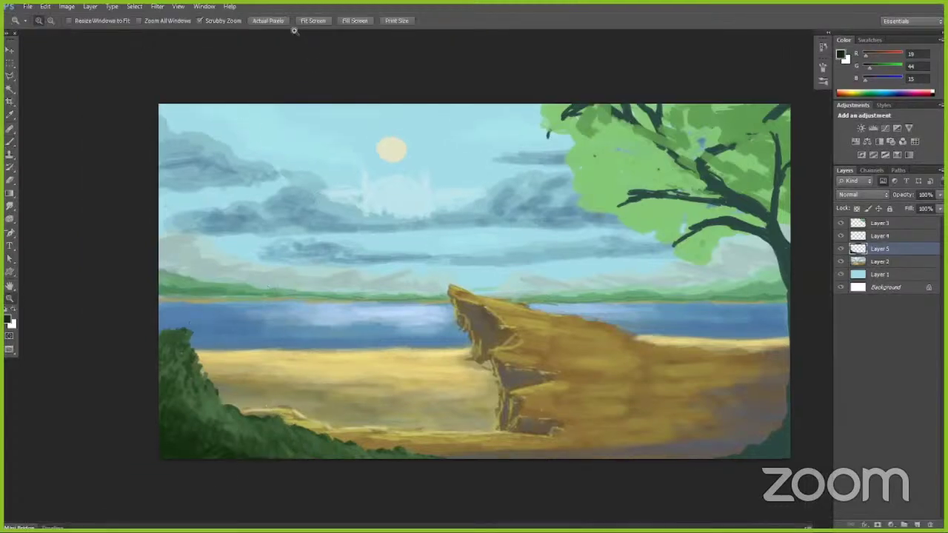
pyautogui.click(312, 20)
pyautogui.click(10, 49)
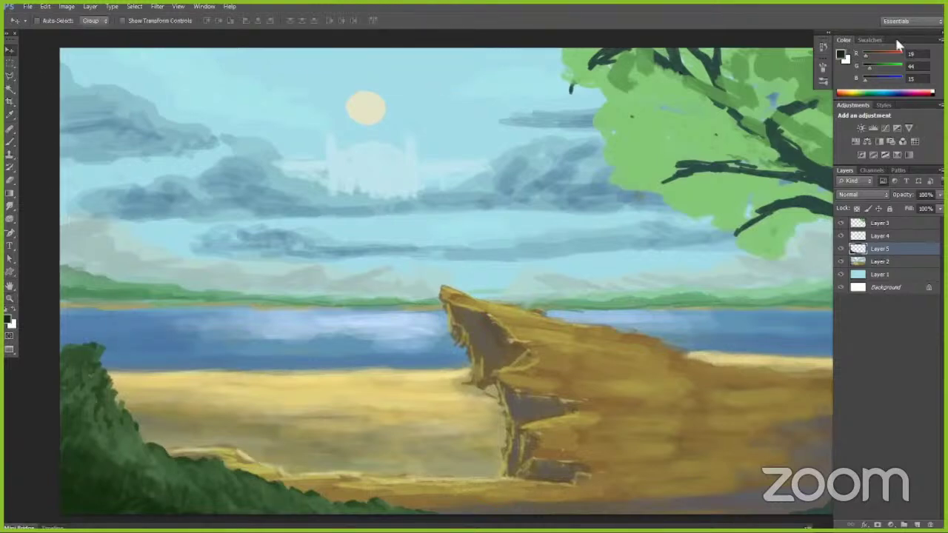
# Step: Collapse the Color and Adjustments panels to icons and float the Layers panel beside the canvas
pyautogui.click(940, 35)
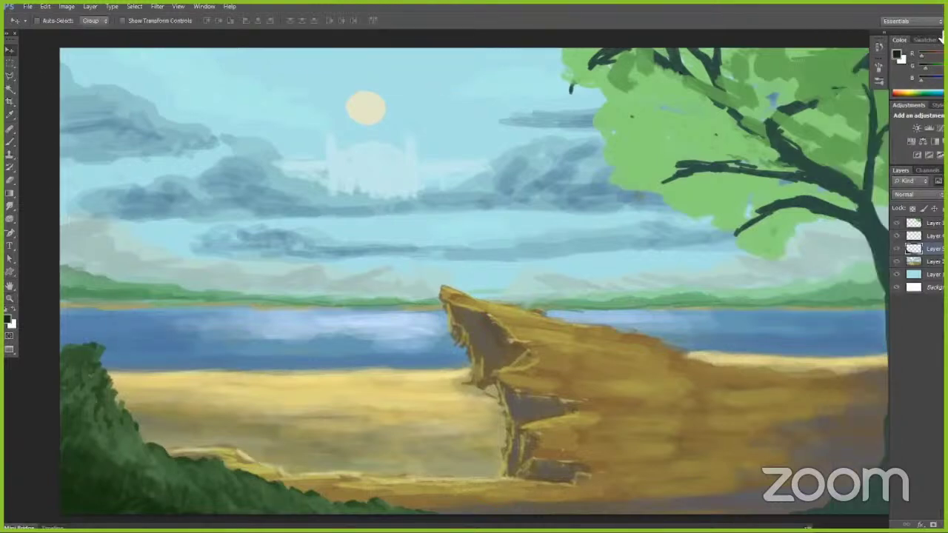
pyautogui.click(912, 117)
pyautogui.moveTo(854, 104); pyautogui.dragTo(914, 208)
pyautogui.moveTo(907, 319); pyautogui.dragTo(906, 367)
pyautogui.moveTo(909, 211); pyautogui.dragTo(934, 205)
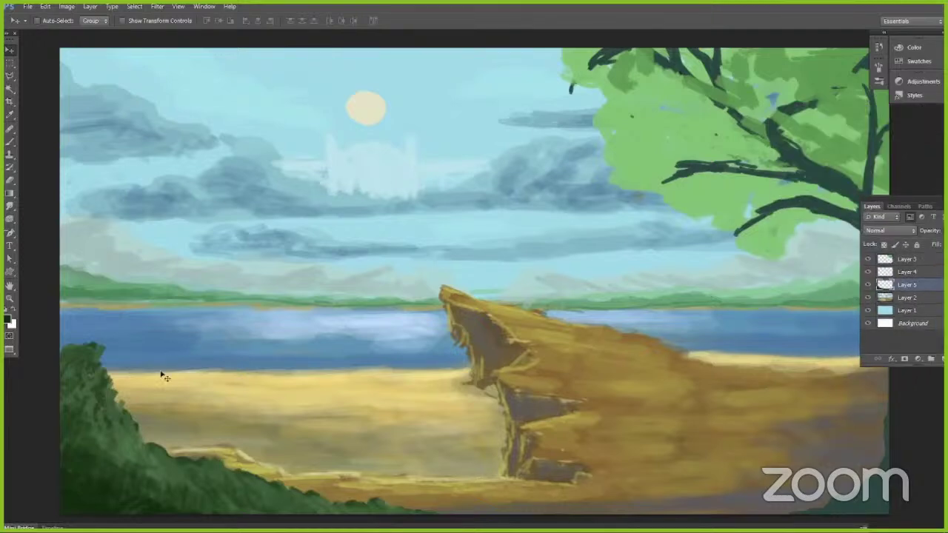
# Step: Return to the Brush tool, lower its opacity to 17%, and blend dark green shading across the whole foreground bush
pyautogui.press('alt')
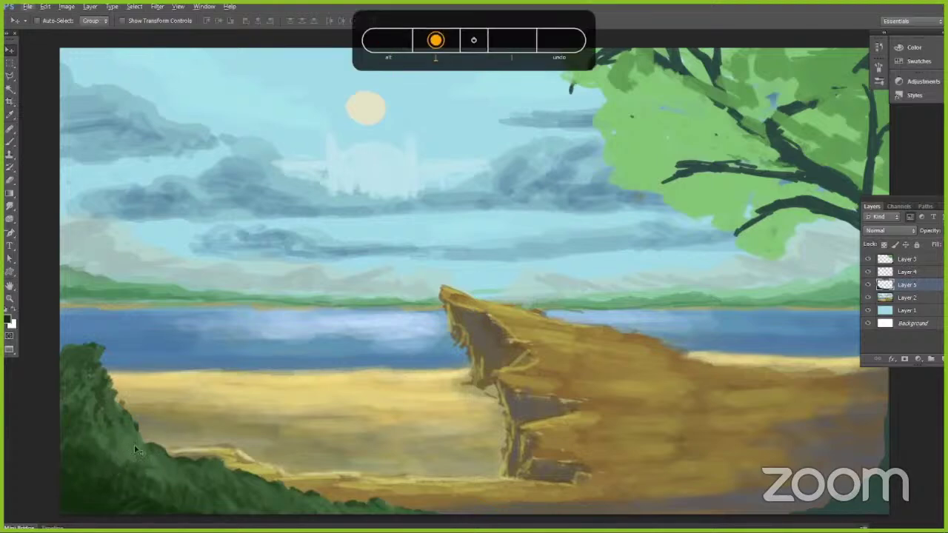
pyautogui.press('[')
pyautogui.click(7, 154)
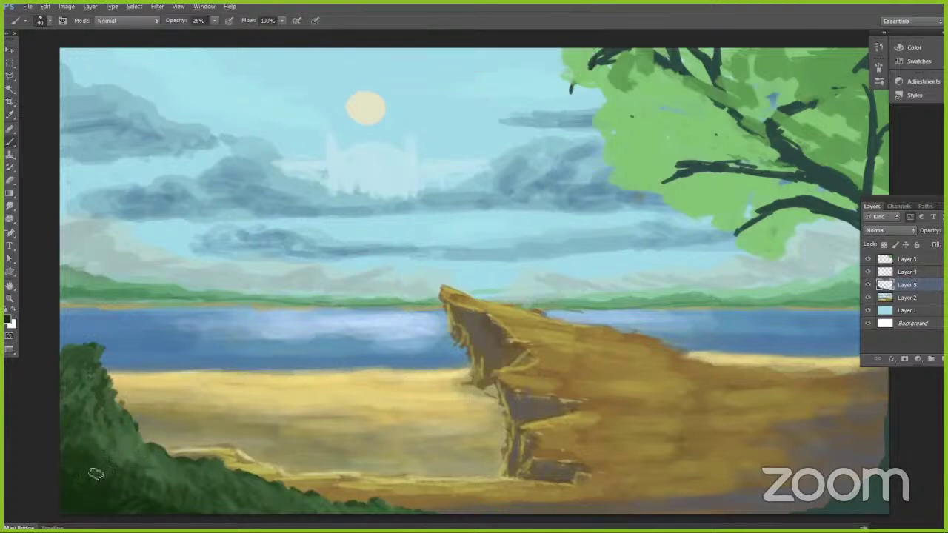
pyautogui.click(215, 20)
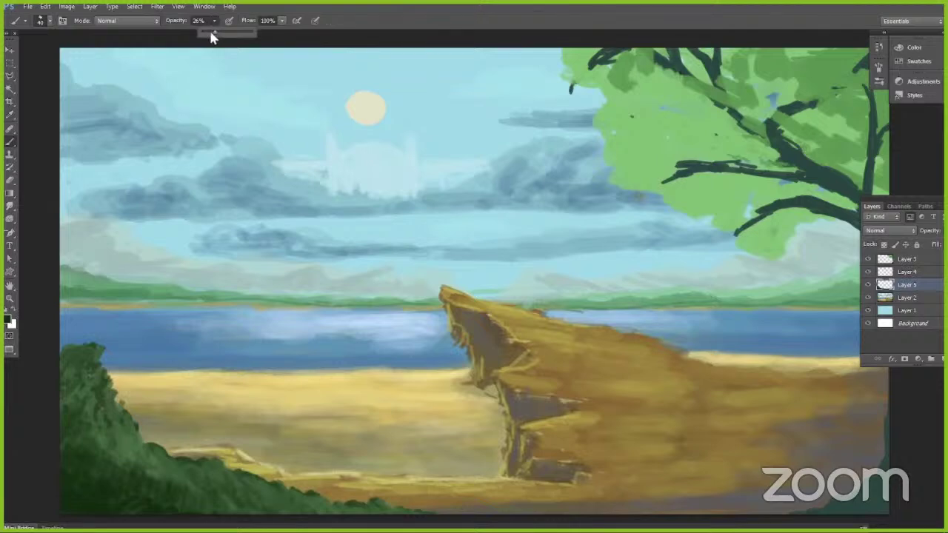
pyautogui.moveTo(212, 36); pyautogui.dragTo(208, 36)
pyautogui.click(336, 24)
pyautogui.moveTo(96, 396)
pyautogui.mouseDown()
pyautogui.moveTo(56, 403)
pyautogui.moveTo(116, 406)
pyautogui.moveTo(146, 468)
pyautogui.moveTo(202, 498)
pyautogui.moveTo(248, 514)
pyautogui.moveTo(297, 495)
pyautogui.mouseUp()
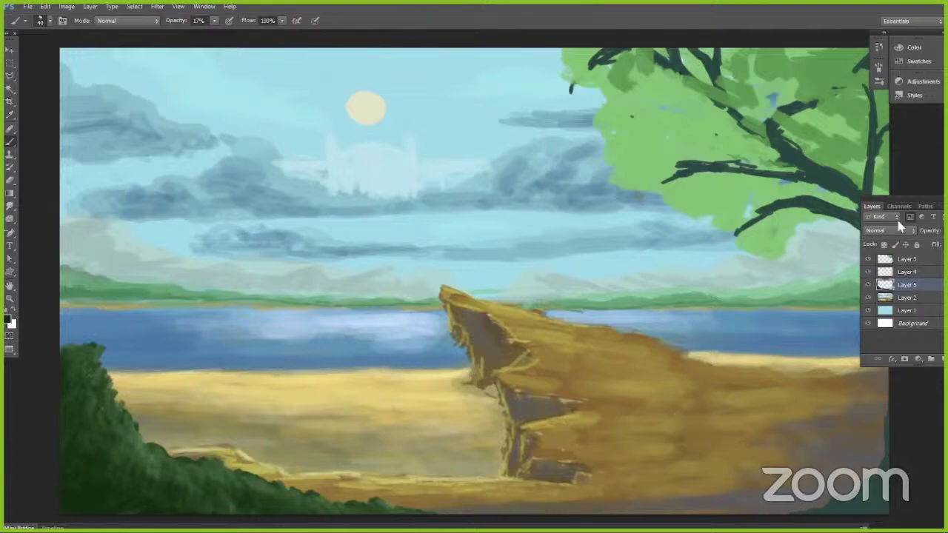
# Step: Move the Layers panel higher, set the brush to 67% opacity and size 30, and paint the bush at the tree's foot
pyautogui.moveTo(893, 198); pyautogui.dragTo(904, 138)
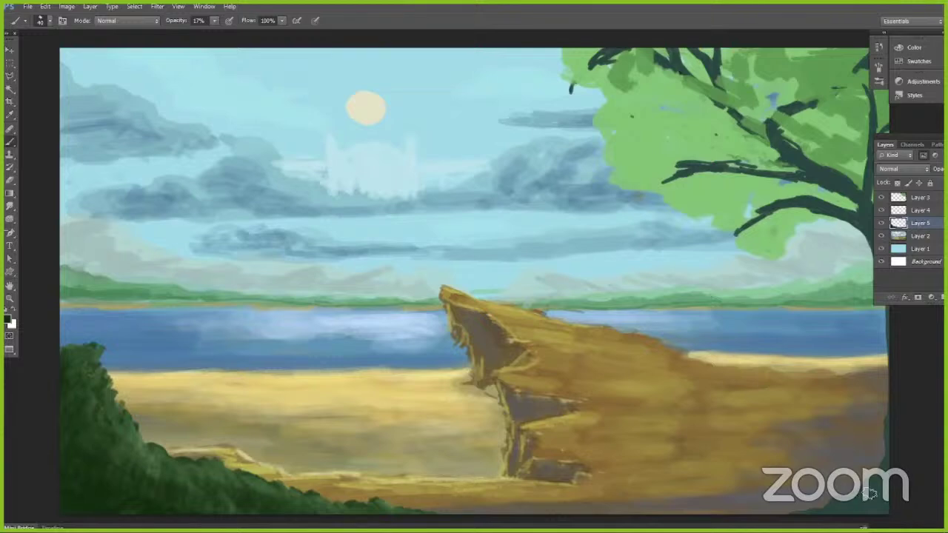
pyautogui.click(215, 23)
pyautogui.click(236, 33)
pyautogui.press(']')
pyautogui.press('[')
pyautogui.press('[')
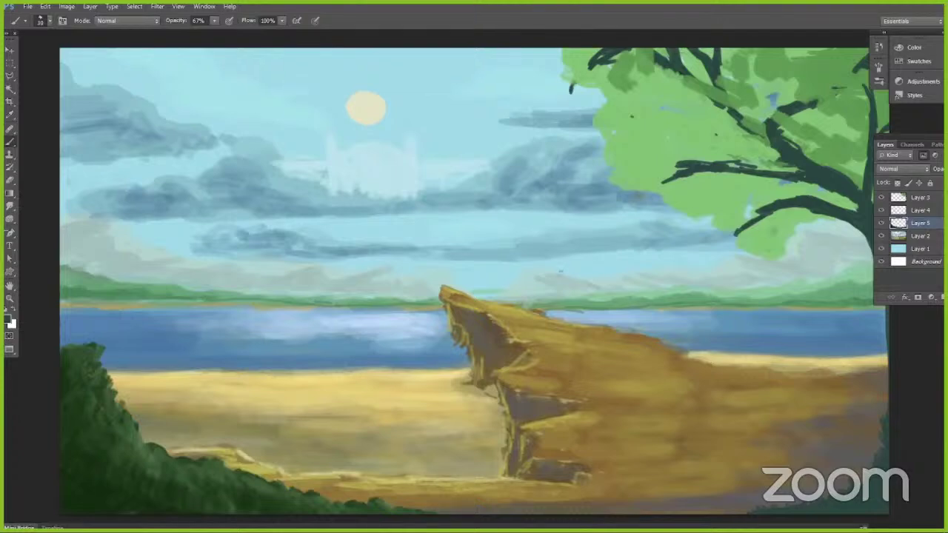
# Step: Select Layer 2, sample the pale grey of the distant mountains, and touch up the far-left mountain with a small brush
pyautogui.click(899, 237)
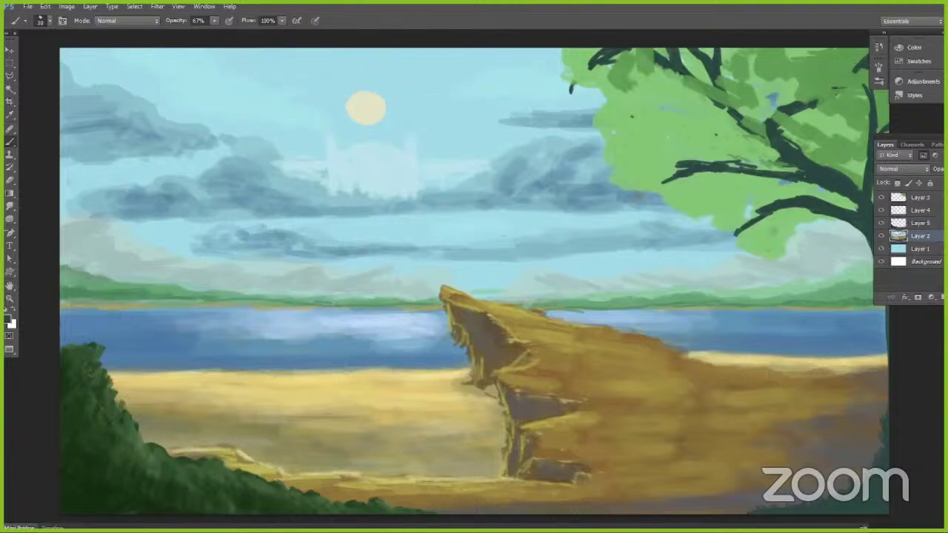
pyautogui.press('[')
pyautogui.press('[')
pyautogui.press('[')
pyautogui.keyDown('alt'); pyautogui.click(90, 245); pyautogui.keyUp('alt')
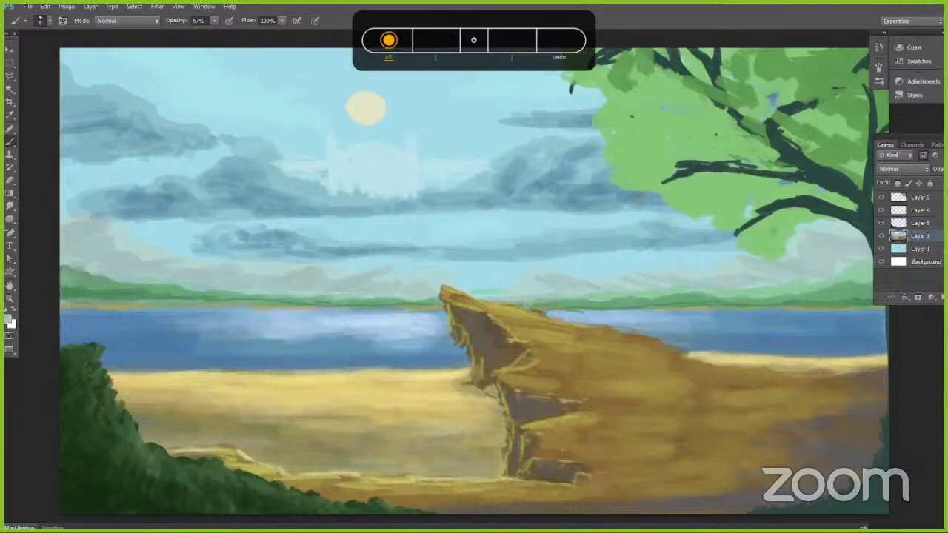
pyautogui.press(']')
pyautogui.press(']')
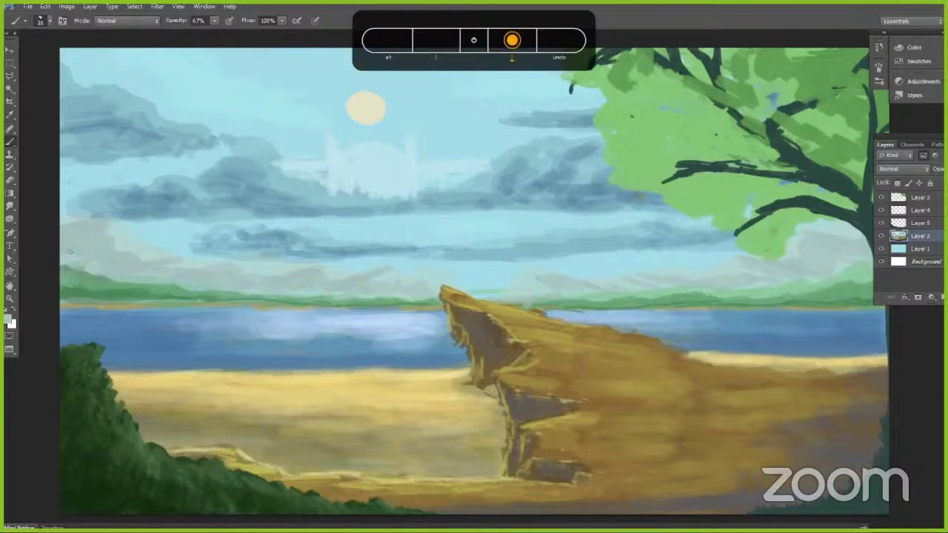
pyautogui.press('alt')
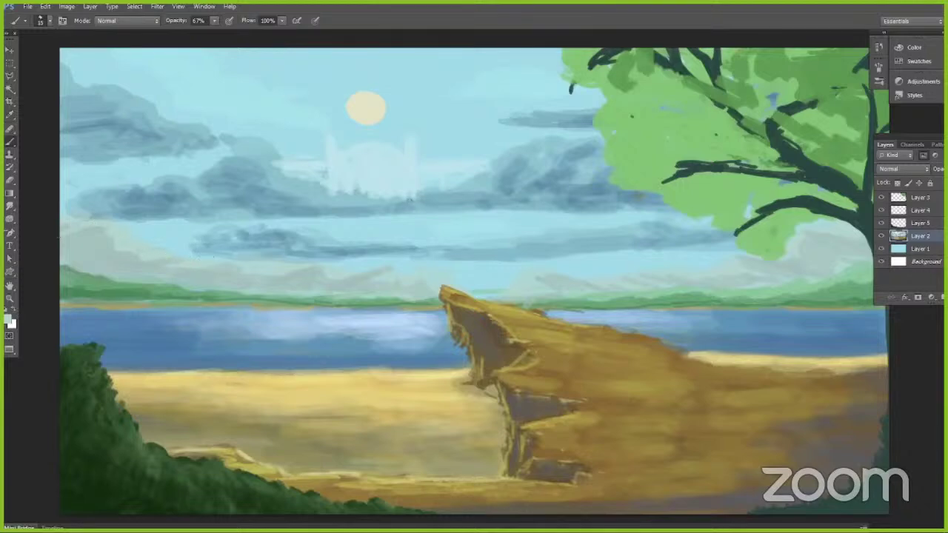
# Step: Deepen the sky colour on Layer 1 with a Levels adjustment, setting the input black level to 52
pyautogui.click(902, 252)
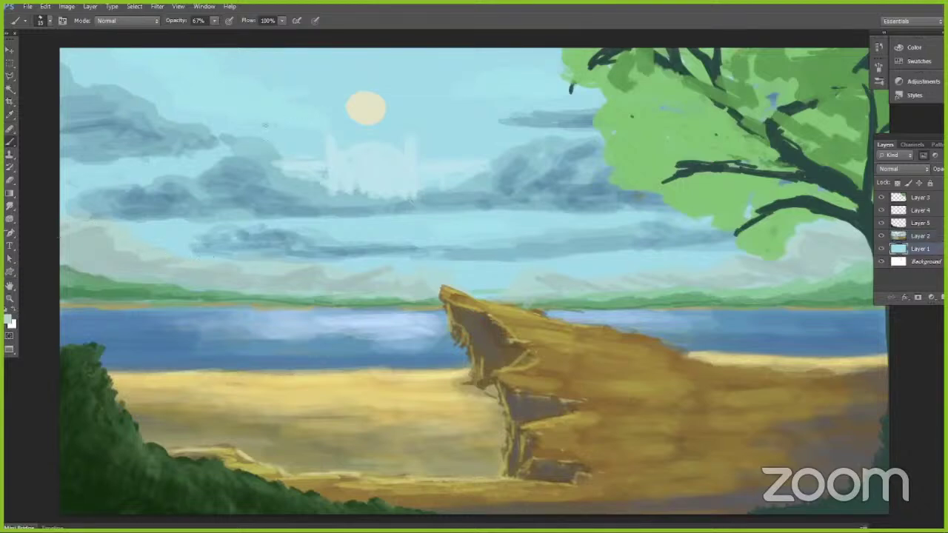
pyautogui.click(49, 6)
pyautogui.click(49, 6)
pyautogui.click(66, 6)
pyautogui.moveTo(84, 38)
pyautogui.click(245, 55)
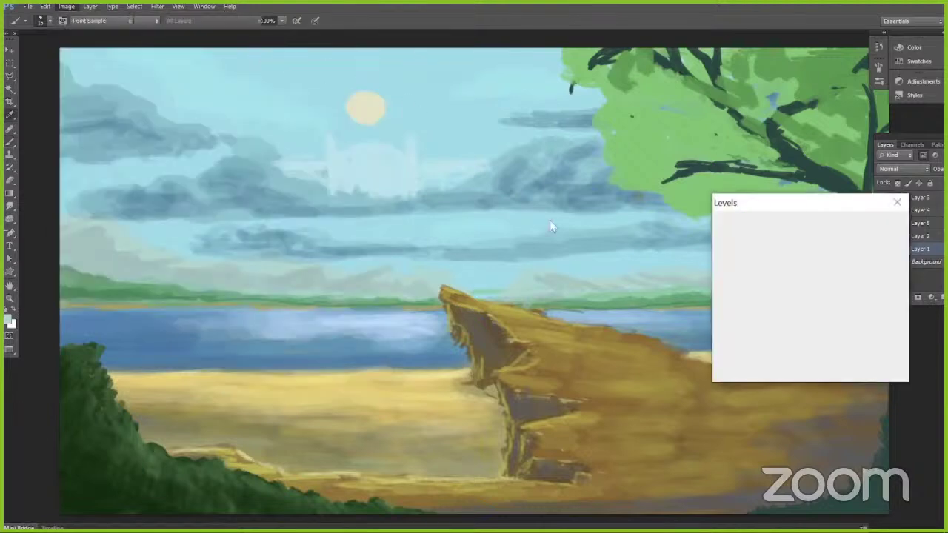
pyautogui.moveTo(851, 317); pyautogui.dragTo(872, 318)
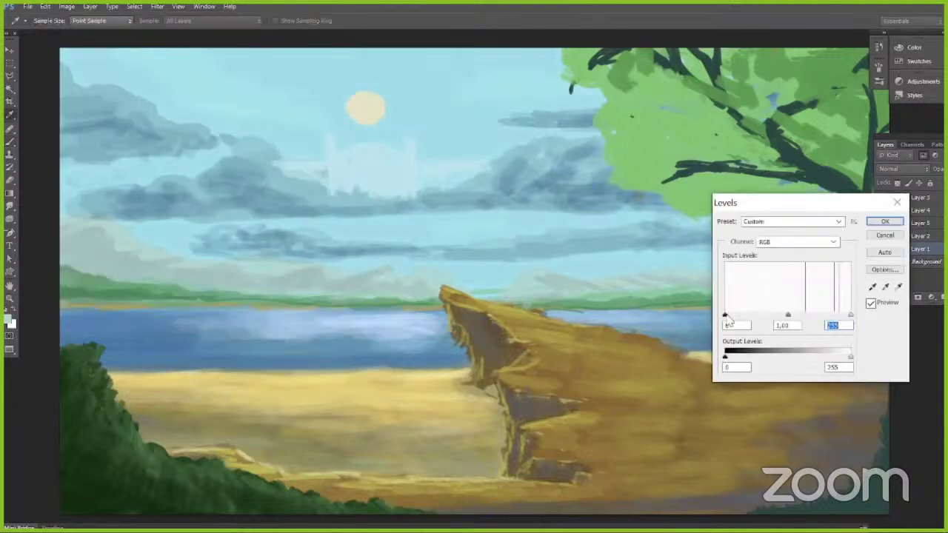
pyautogui.moveTo(726, 317)
pyautogui.mouseDown()
pyautogui.moveTo(766, 322)
pyautogui.moveTo(745, 326)
pyautogui.moveTo(757, 326)
pyautogui.moveTo(750, 318)
pyautogui.mouseUp()
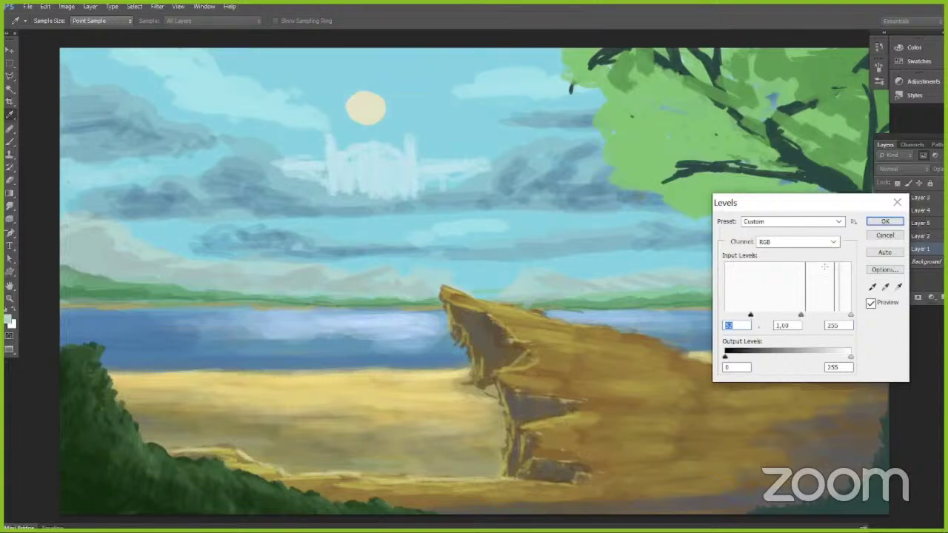
pyautogui.click(885, 222)
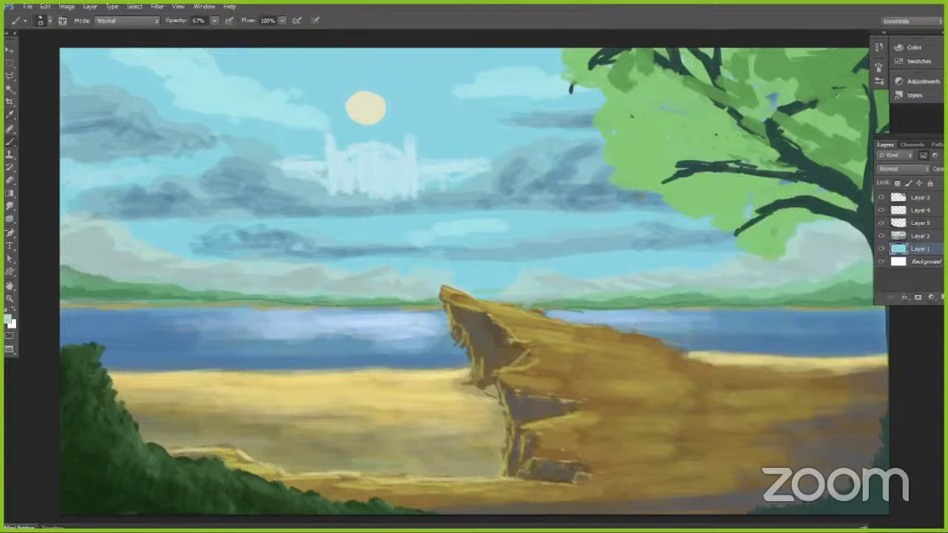
# Step: Bring the Layers panel fully into view, add a new layer above Layer 1, and set the foreground colour to pale blue with hue 188
pyautogui.moveTo(934, 139); pyautogui.dragTo(914, 139)
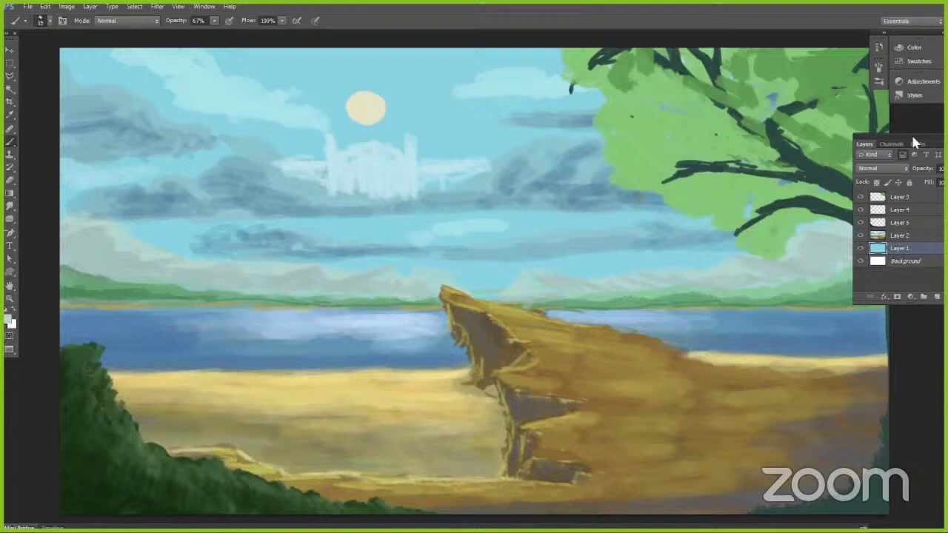
pyautogui.click(937, 297)
pyautogui.click(10, 321)
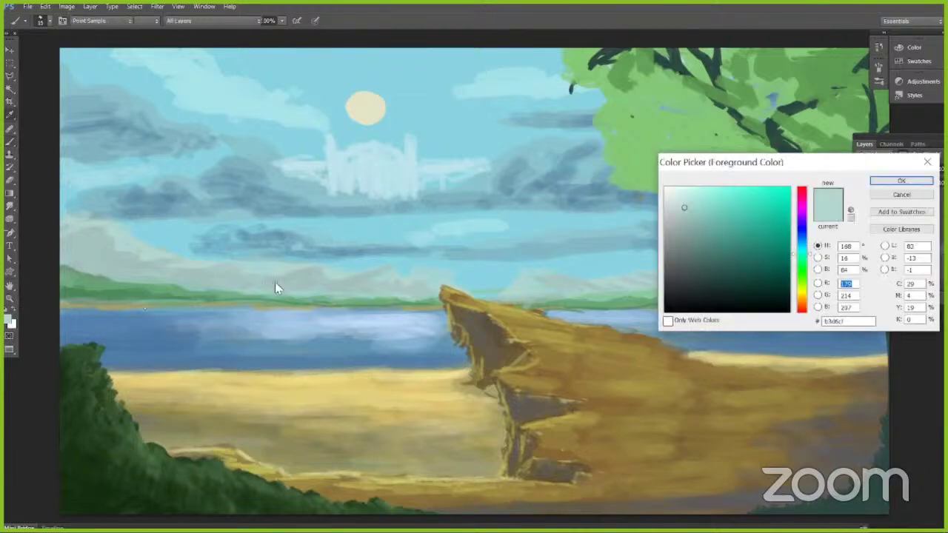
pyautogui.click(676, 192)
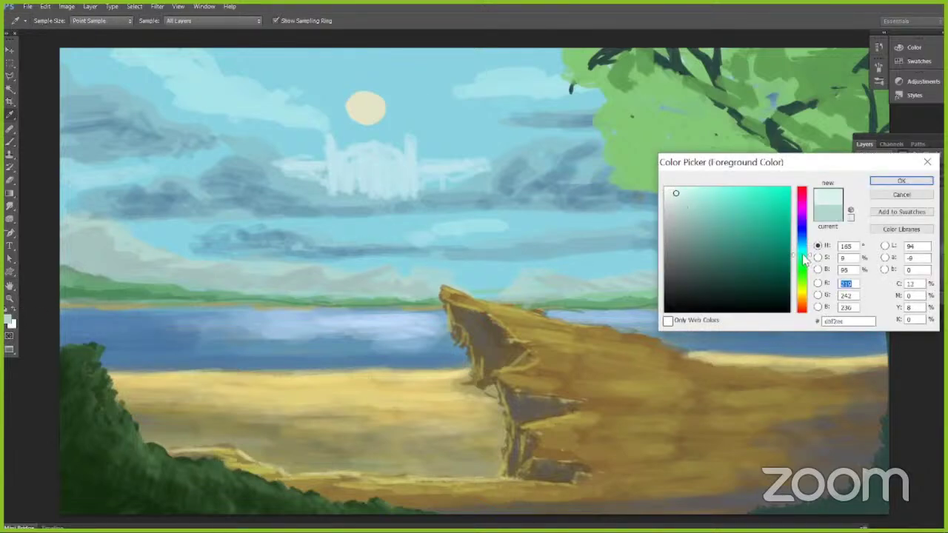
pyautogui.click(805, 246)
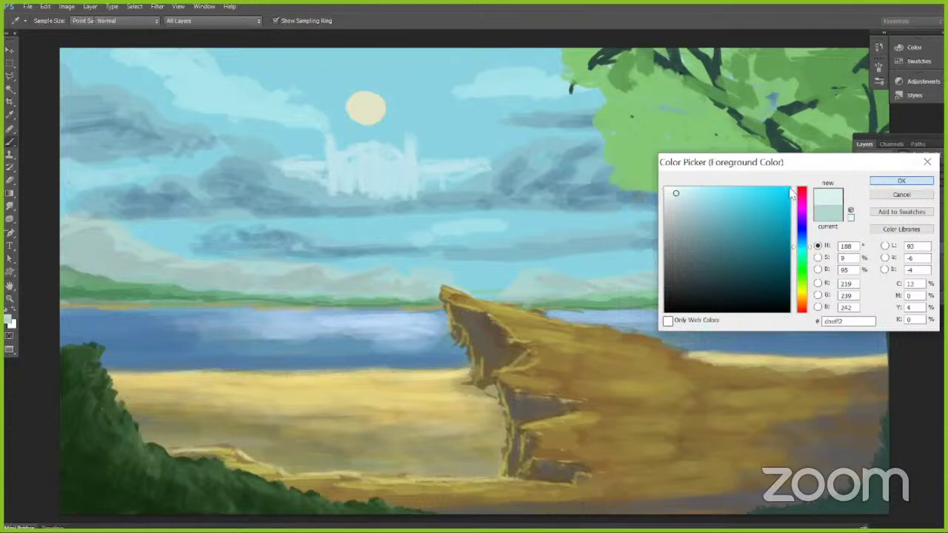
pyautogui.click(901, 181)
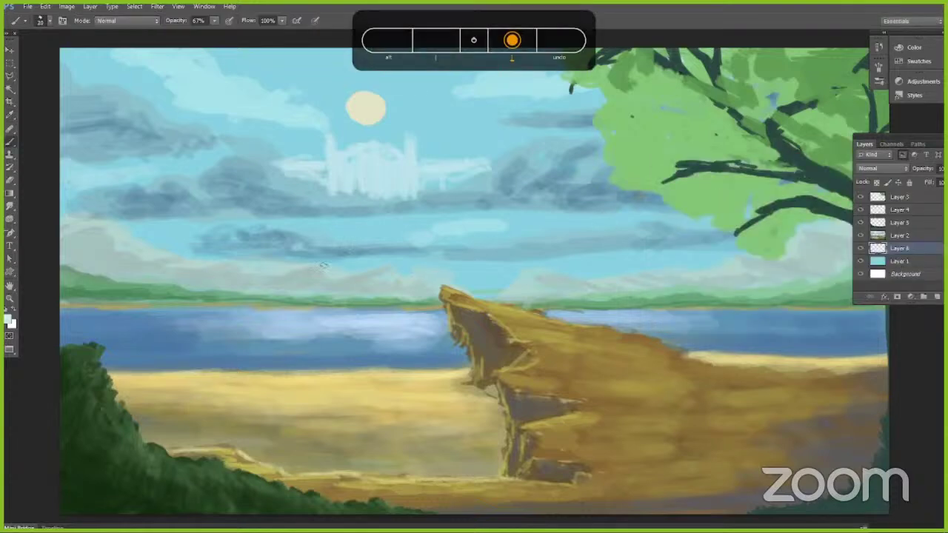
# Step: Choose a soft round brush, lower its opacity to 16%, and paint pale haze along the horizon behind the mountains
pyautogui.click(41, 20)
pyautogui.doubleClick(21, 105)
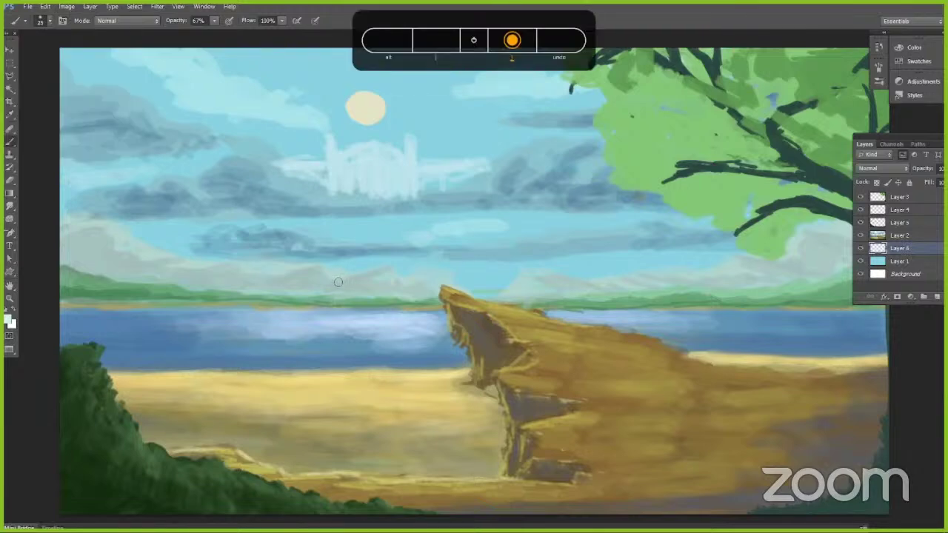
pyautogui.moveTo(433, 276); pyautogui.dragTo(468, 278)
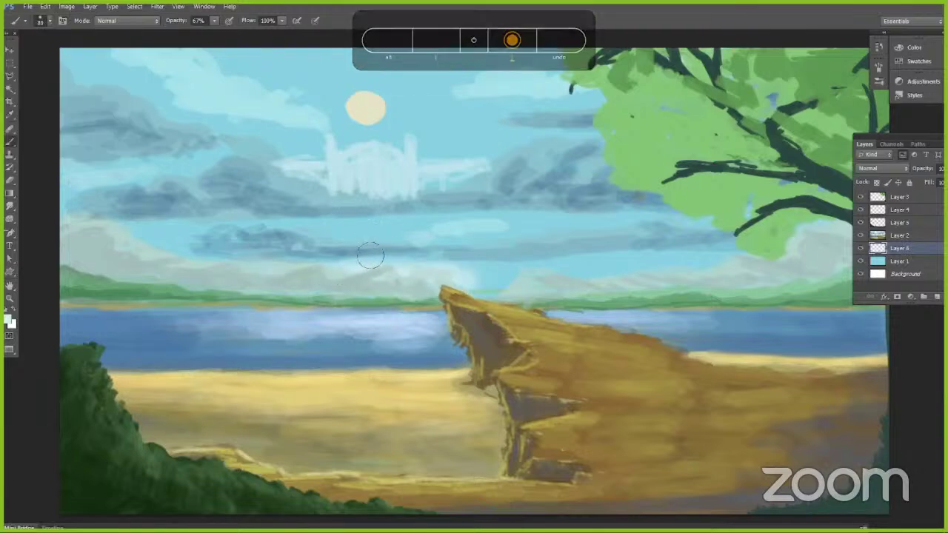
pyautogui.hotkey('ctrl', 'z')
pyautogui.hotkey('ctrl', 'z')
pyautogui.click(215, 22)
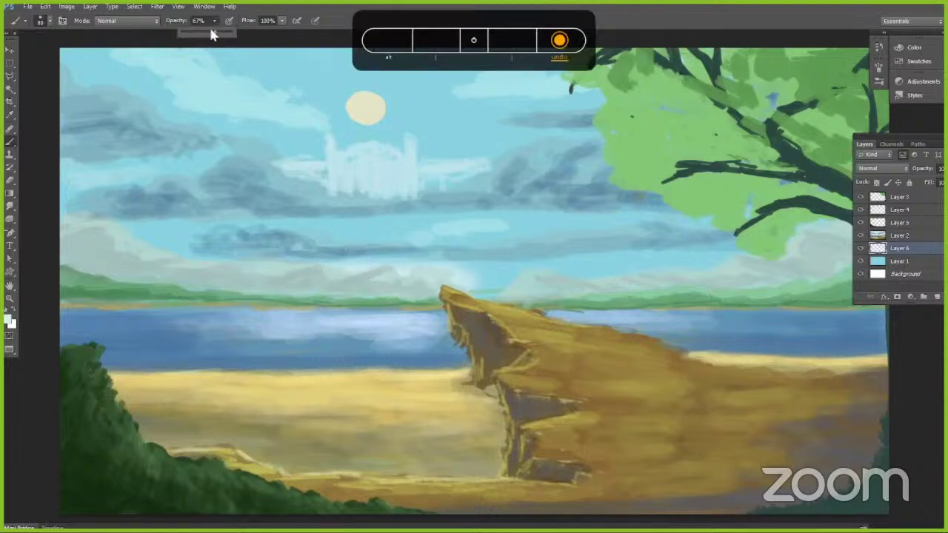
pyautogui.moveTo(212, 33); pyautogui.dragTo(189, 33)
pyautogui.click(359, 20)
pyautogui.moveTo(425, 285)
pyautogui.mouseDown()
pyautogui.moveTo(632, 279)
pyautogui.moveTo(708, 267)
pyautogui.moveTo(654, 264)
pyautogui.moveTo(761, 263)
pyautogui.moveTo(483, 271)
pyautogui.moveTo(220, 263)
pyautogui.moveTo(234, 248)
pyautogui.moveTo(93, 242)
pyautogui.moveTo(69, 225)
pyautogui.moveTo(214, 227)
pyautogui.moveTo(172, 263)
pyautogui.moveTo(336, 241)
pyautogui.mouseUp()
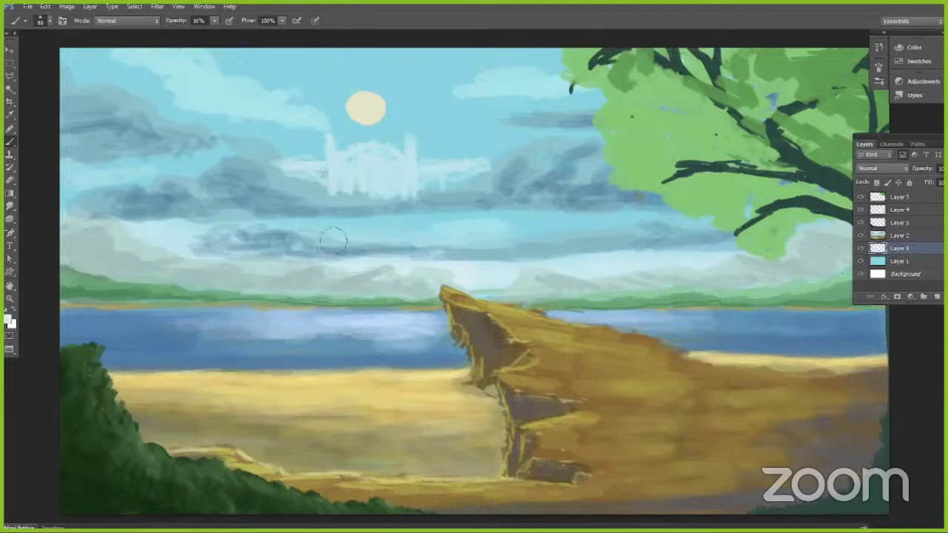
# Step: Compare the painting with and without the haze layer, sample a light blue-grey from the clouds, and soften the haze
pyautogui.click(861, 249)
pyautogui.click(860, 249)
pyautogui.click(9, 322)
pyautogui.click(609, 194)
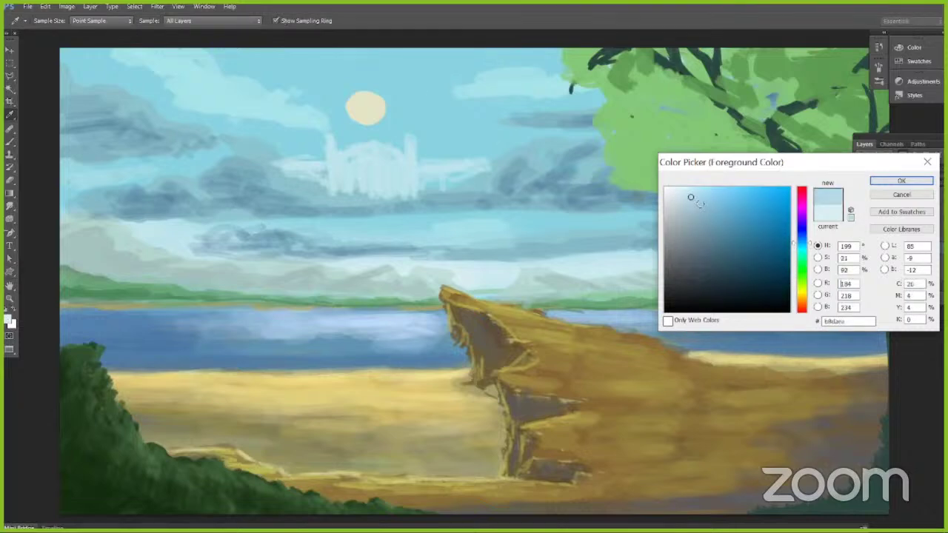
pyautogui.click(892, 182)
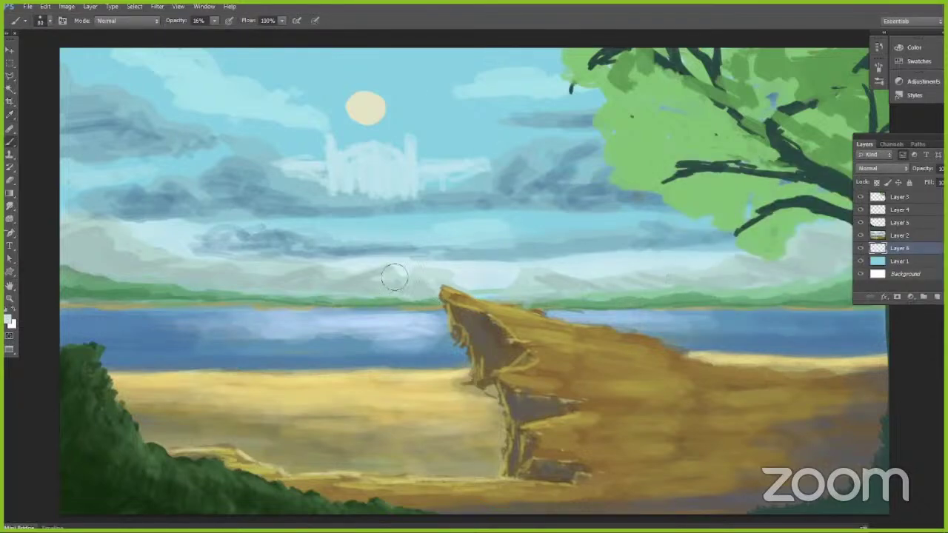
# Step: Select Layer 2, pick a textured brush preset, raise its opacity to 69%, and repaint the grey mountains with their sampled colour
pyautogui.click(896, 235)
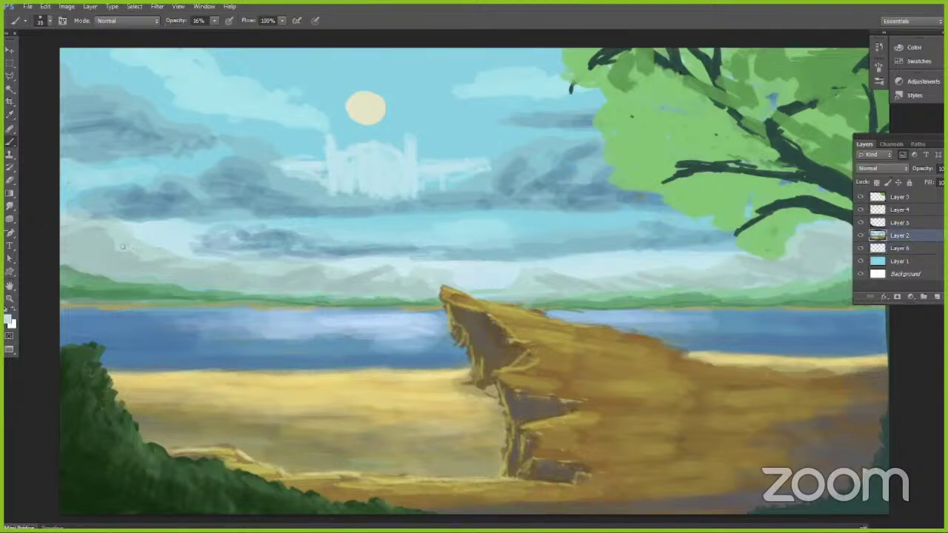
pyautogui.click(49, 21)
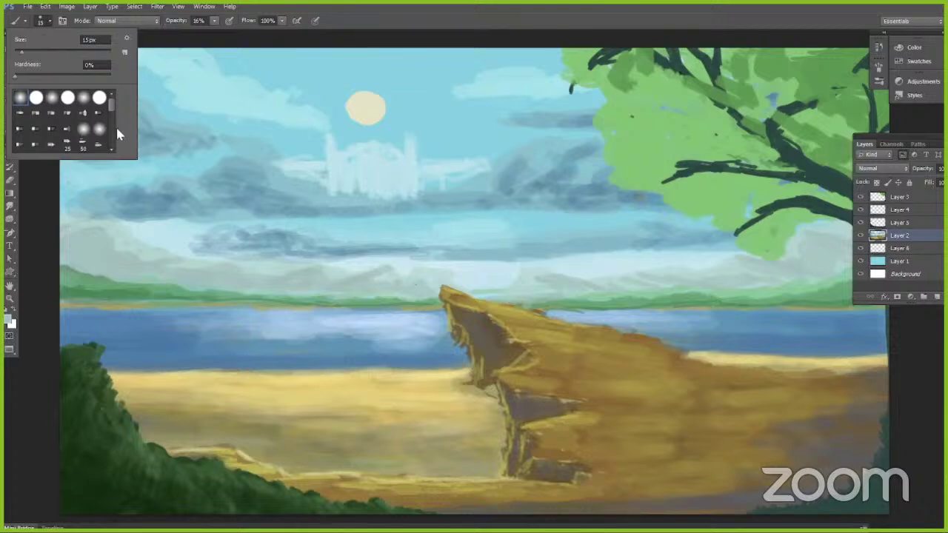
pyautogui.scroll(-3, 114, 132)
pyautogui.click(98, 148)
pyautogui.click(346, 21)
pyautogui.keyDown('alt'); pyautogui.click(122, 240); pyautogui.keyUp('alt')
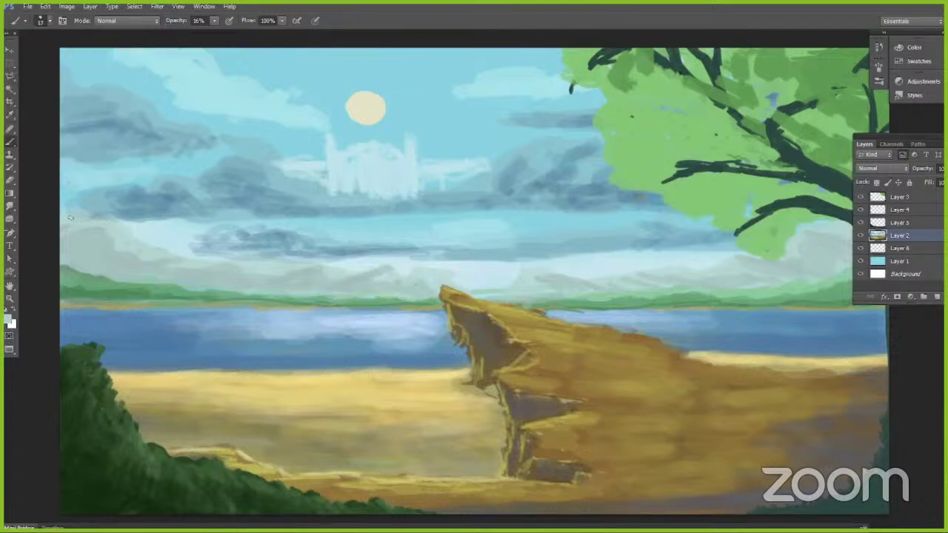
pyautogui.click(214, 21)
pyautogui.click(237, 32)
pyautogui.click(286, 115)
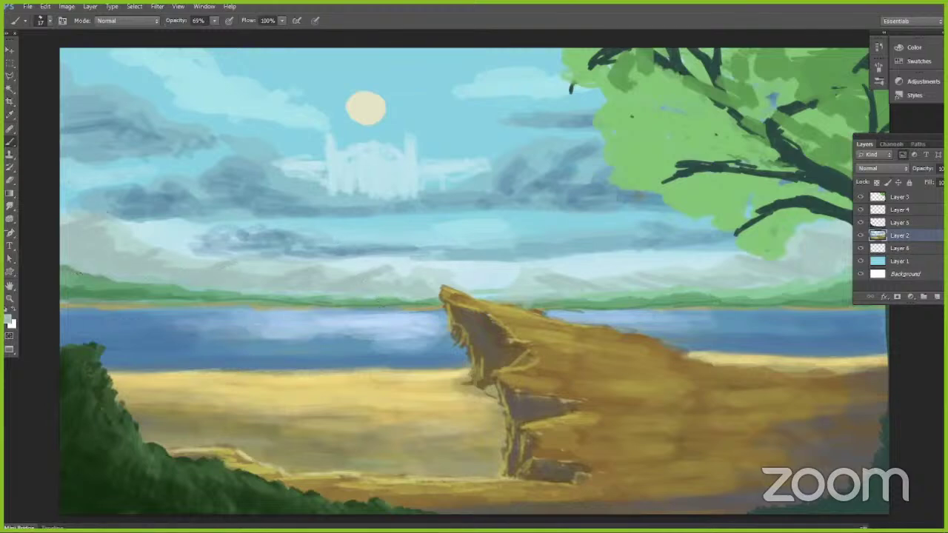
# Step: Sample greens from the far shore and refine the contours and shading of the hills on both sides of the lake
pyautogui.keyDown('alt'); pyautogui.click(74, 287); pyautogui.keyUp('alt')
pyautogui.moveTo(62, 259); pyautogui.dragTo(98, 275)
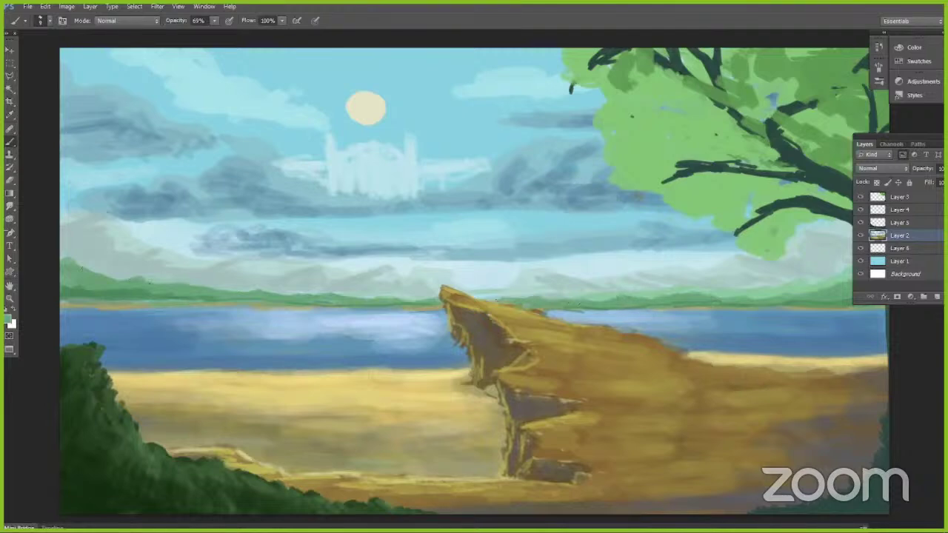
pyautogui.keyDown('alt'); pyautogui.click(745, 297); pyautogui.keyUp('alt')
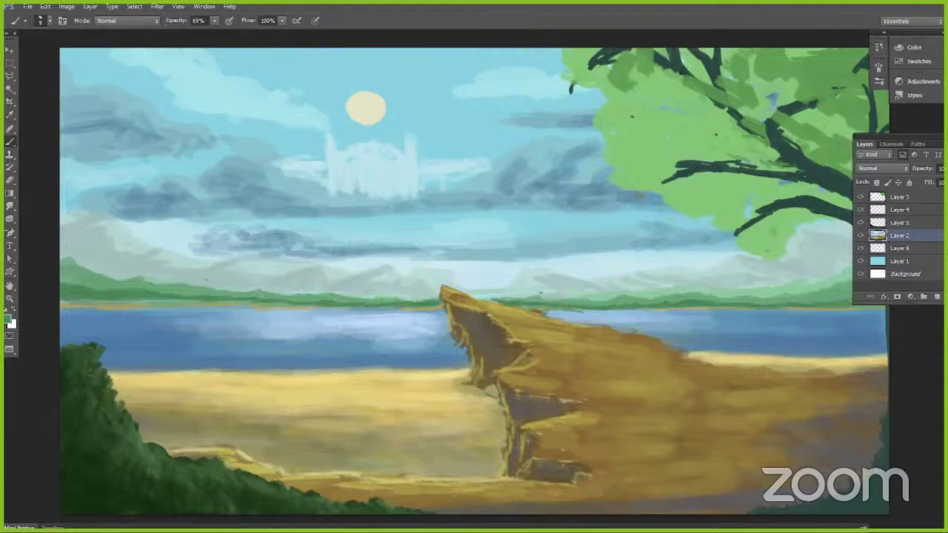
# Step: Repaint the pale mountains around the cliff tip with sampled greys, and clean up the cliff's back edge along the beach in brown
pyautogui.keyDown('alt'); pyautogui.click(554, 284); pyautogui.keyUp('alt')
pyautogui.keyDown('alt'); pyautogui.click(421, 275); pyautogui.keyUp('alt')
pyautogui.moveTo(503, 300); pyautogui.dragTo(475, 297)
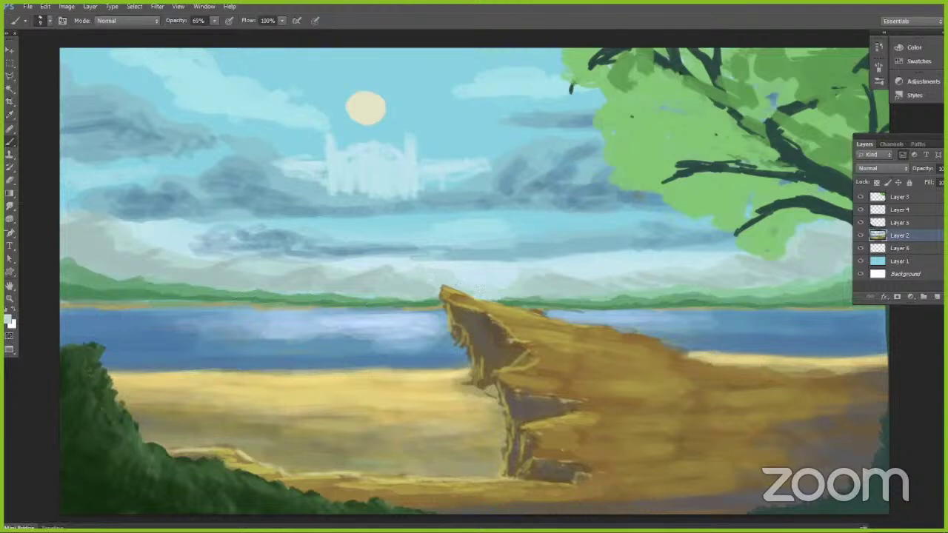
pyautogui.keyDown('alt'); pyautogui.click(472, 304); pyautogui.keyUp('alt')
pyautogui.moveTo(705, 369)
pyautogui.mouseDown()
pyautogui.moveTo(738, 374)
pyautogui.moveTo(886, 368)
pyautogui.moveTo(837, 371)
pyautogui.mouseUp()
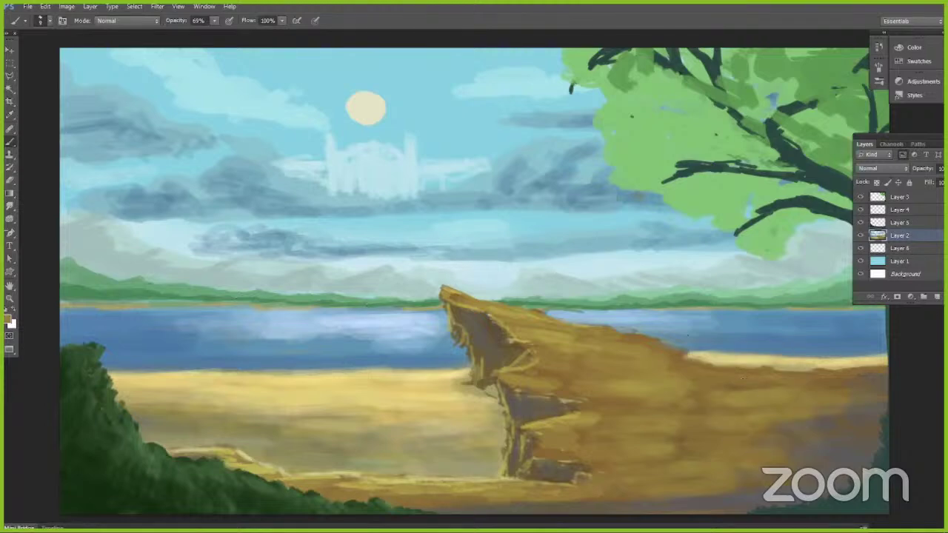
# Step: Set the brush opacity to 20% and blend sampled browns over the purplish patches on the ground beneath the tree
pyautogui.press('Return')
pyautogui.press('2')
pyautogui.keyDown('alt'); pyautogui.click(716, 399); pyautogui.keyUp('alt')
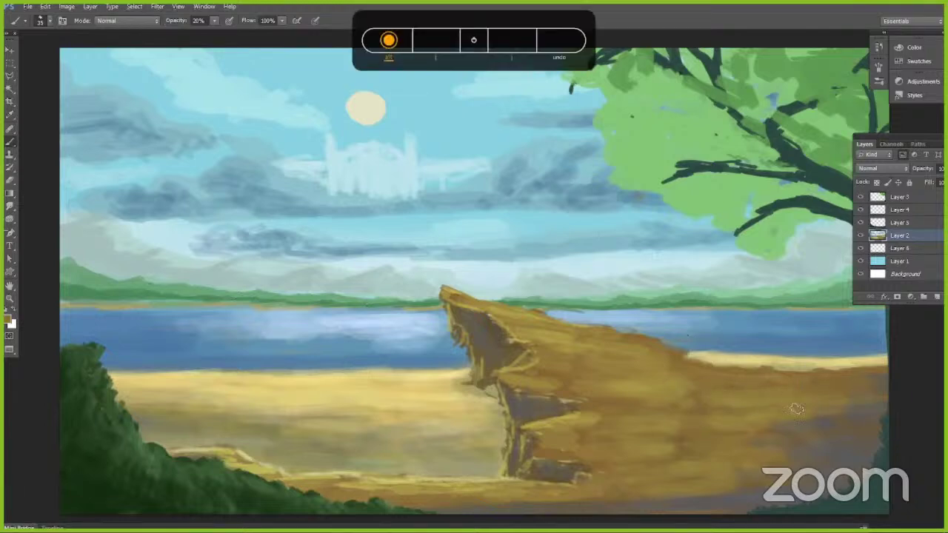
pyautogui.keyDown('alt'); pyautogui.click(737, 415); pyautogui.keyUp('alt')
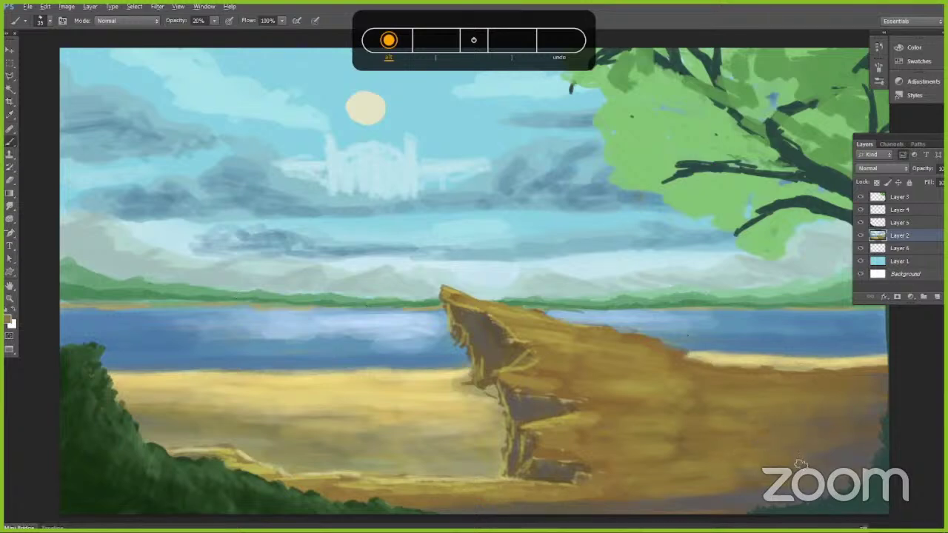
pyautogui.press('alt')
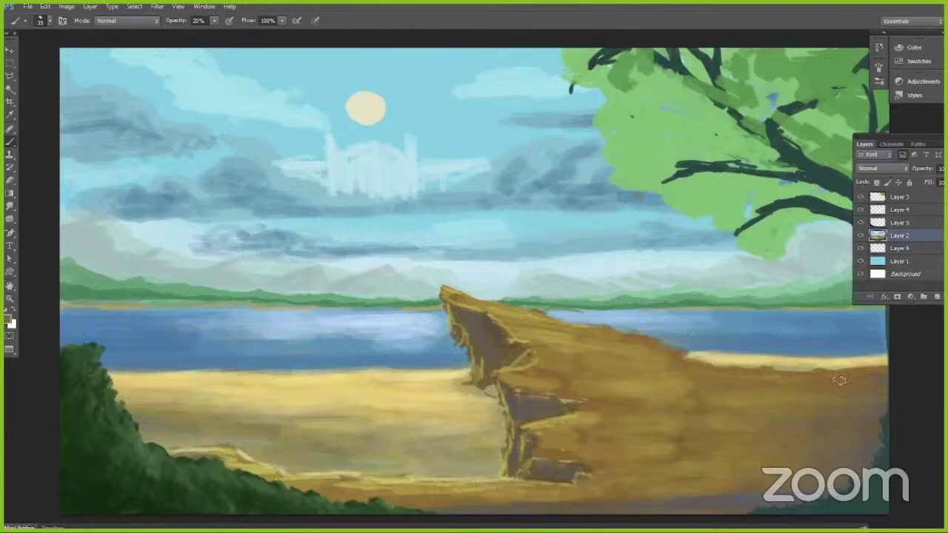
pyautogui.press('alt')
# Step: Sample nearby browns and softly blend the tones across the middle and upper ground of the cliff at 20% opacity
pyautogui.keyDown('alt'); pyautogui.click(665, 369); pyautogui.keyUp('alt')
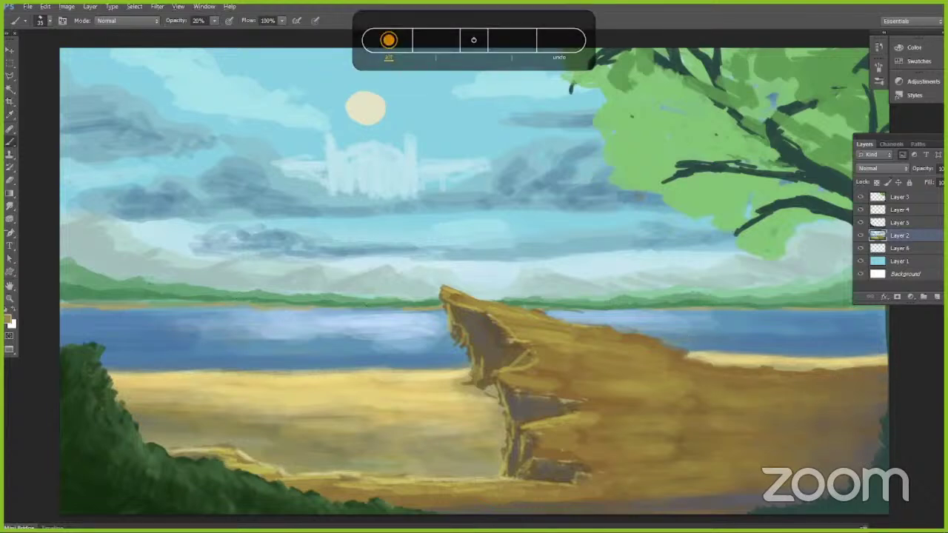
pyautogui.press('alt')
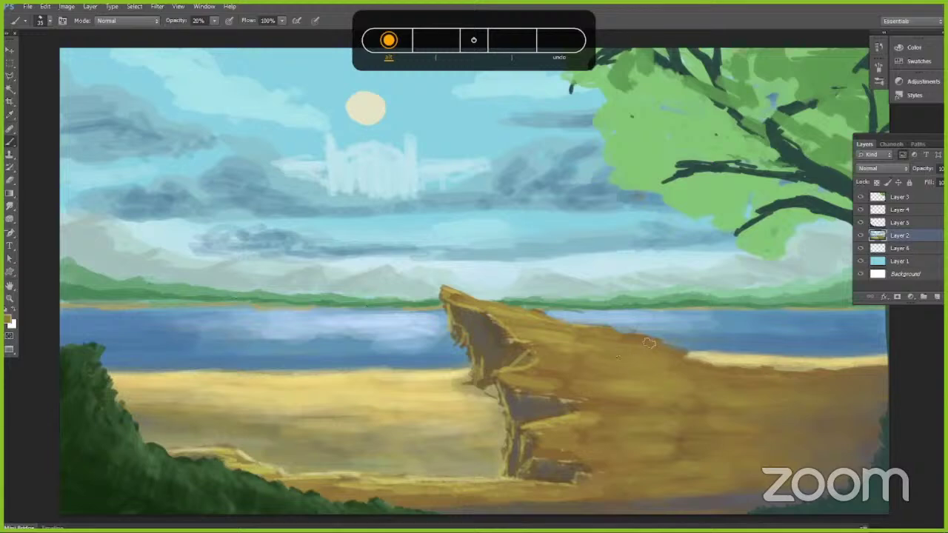
pyautogui.keyDown('alt'); pyautogui.click(641, 385); pyautogui.keyUp('alt')
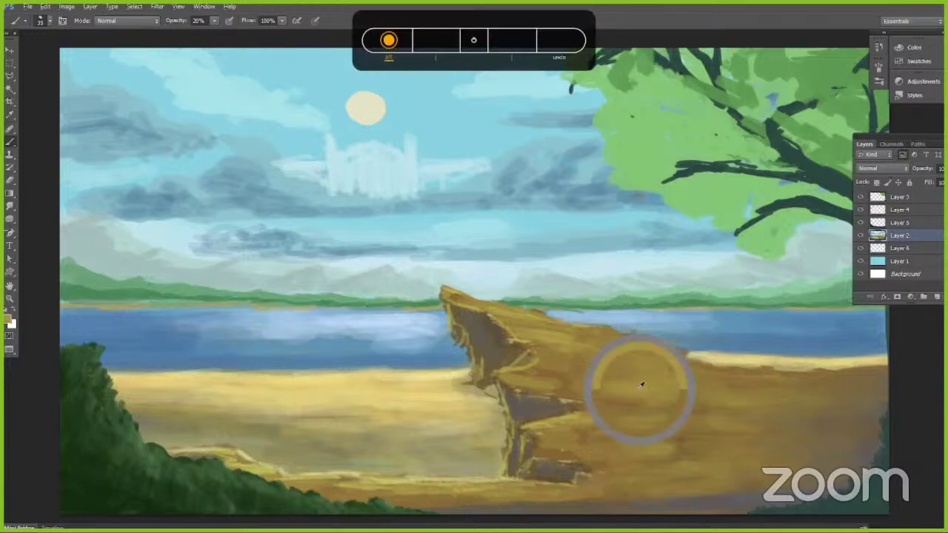
pyautogui.moveTo(590, 388)
pyautogui.mouseDown()
pyautogui.moveTo(560, 386)
pyautogui.moveTo(613, 401)
pyautogui.mouseUp()
pyautogui.press('alt')
pyautogui.keyDown('alt'); pyautogui.click(591, 406); pyautogui.keyUp('alt')
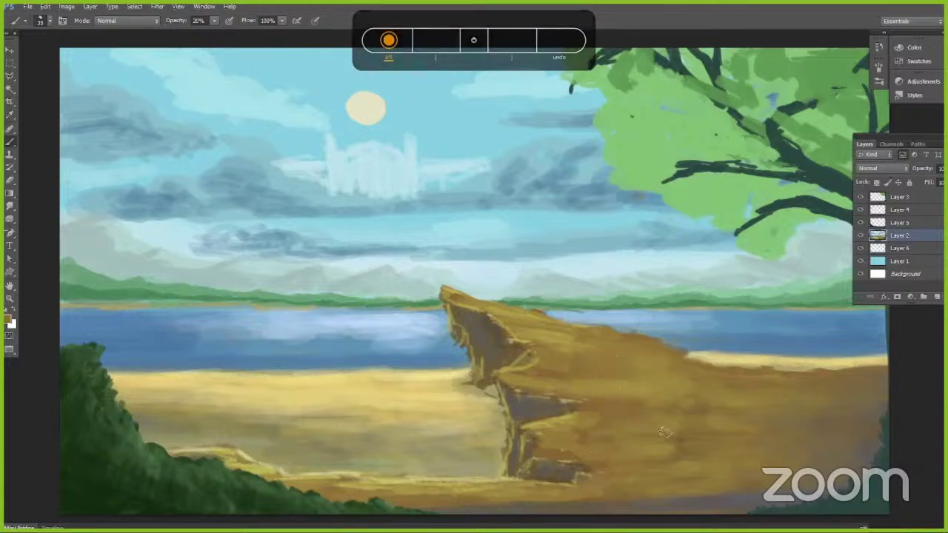
pyautogui.keyDown('alt'); pyautogui.click(700, 408); pyautogui.keyUp('alt')
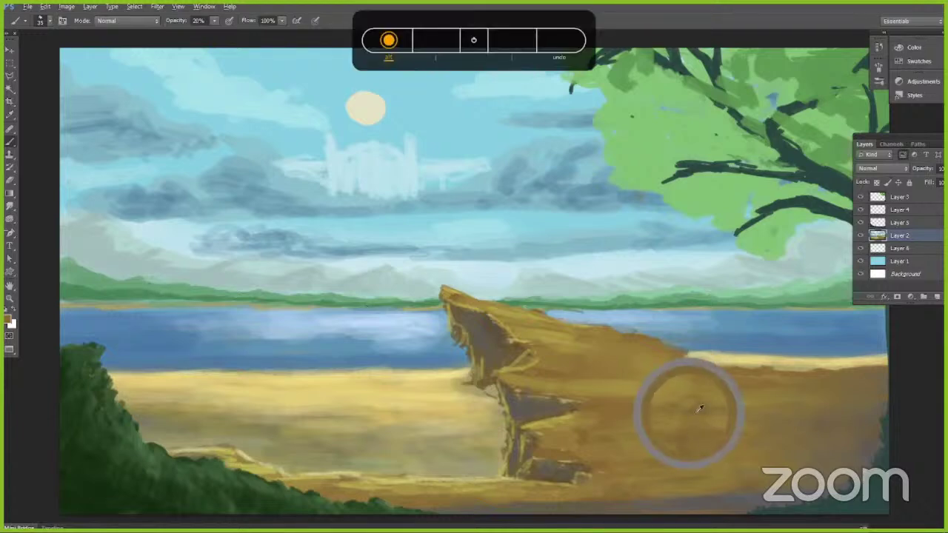
pyautogui.moveTo(721, 402); pyautogui.dragTo(607, 398)
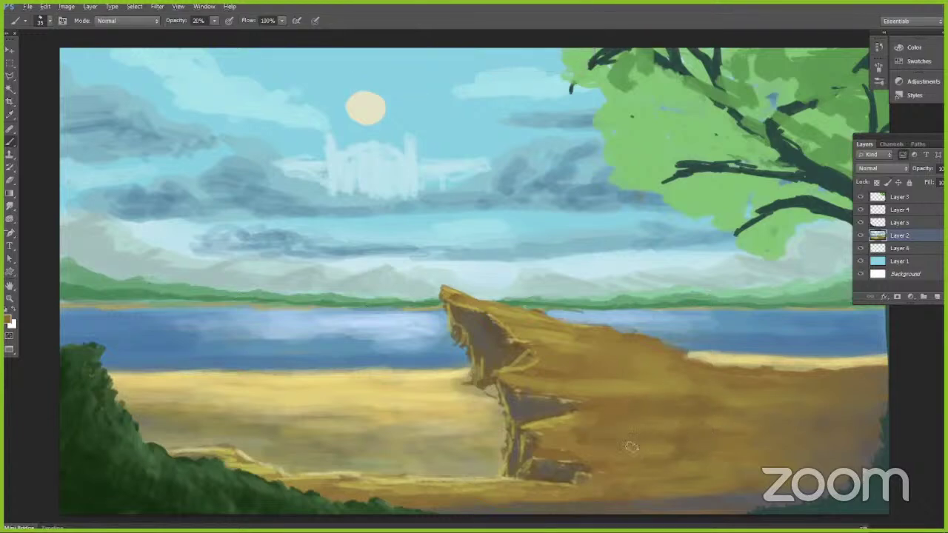
pyautogui.press('alt')
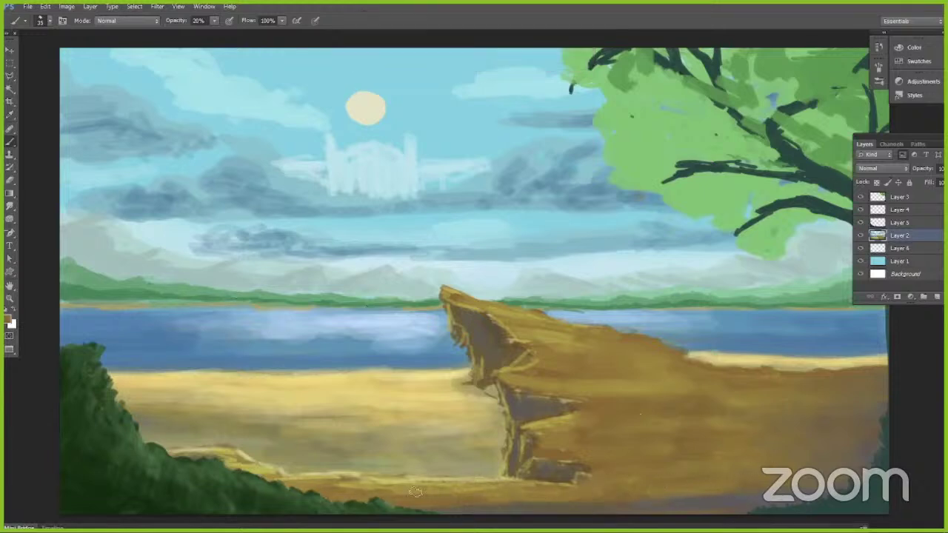
pyautogui.keyDown('alt'); pyautogui.click(603, 350); pyautogui.keyUp('alt')
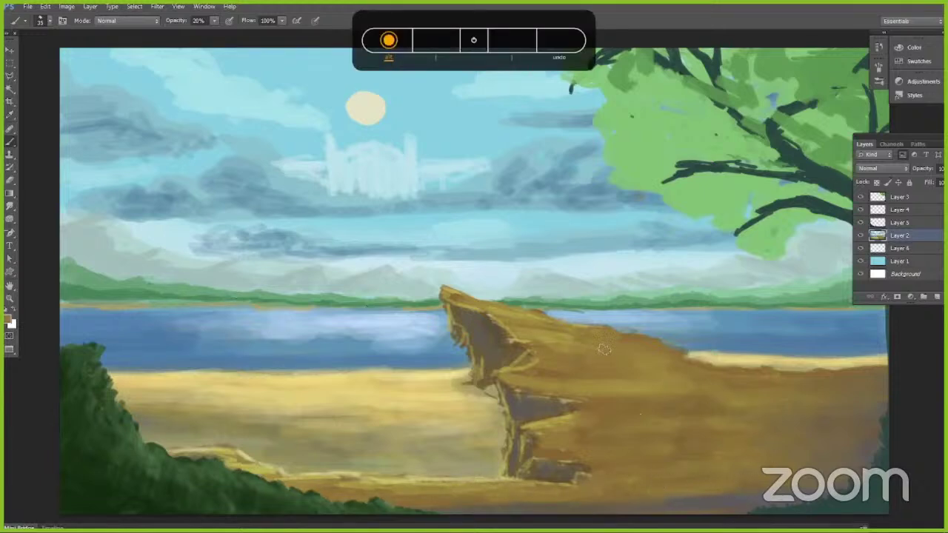
# Step: Sample the cliff's ochre, raise the brush opacity to 74%, shrink the brush, and paint light streaks along the cliff's upper surface
pyautogui.keyDown('alt'); pyautogui.click(538, 317); pyautogui.keyUp('alt')
pyautogui.click(214, 21)
pyautogui.click(245, 32)
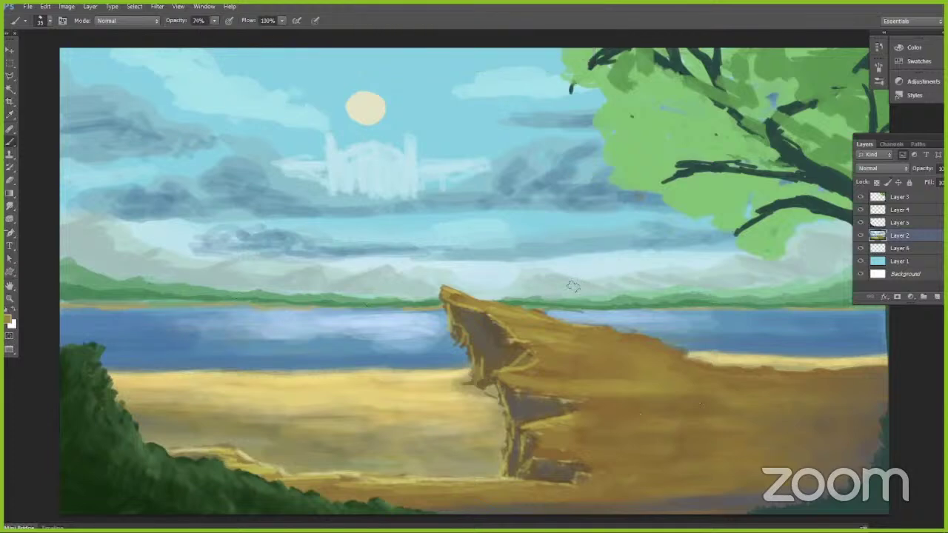
pyautogui.press('[')
pyautogui.press('[')
pyautogui.press('[')
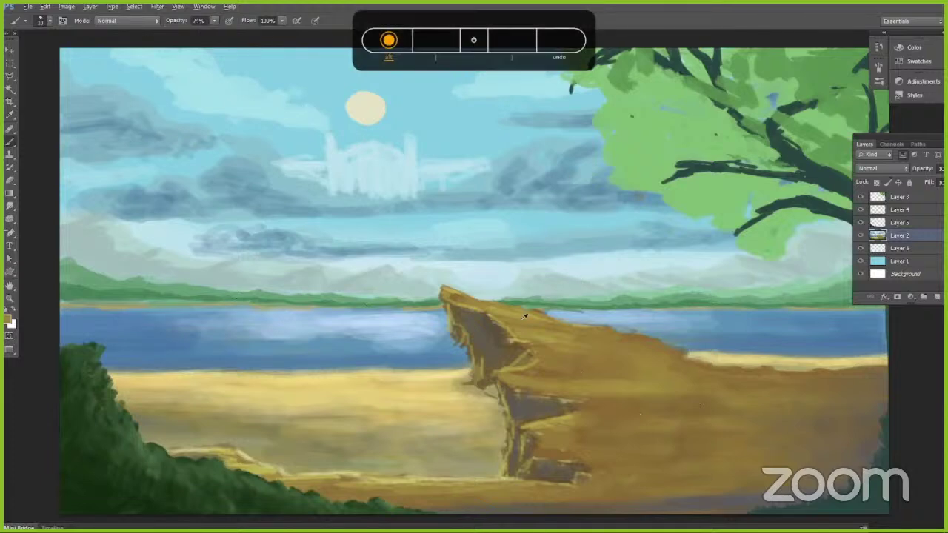
pyautogui.keyDown('alt'); pyautogui.click(519, 340); pyautogui.keyUp('alt')
pyautogui.moveTo(577, 351)
pyautogui.mouseDown()
pyautogui.moveTo(654, 353)
pyautogui.moveTo(660, 357)
pyautogui.moveTo(612, 367)
pyautogui.moveTo(671, 370)
pyautogui.mouseUp()
# Step: Lower the brush opacity to 39% and paint ochre highlight streaks across the middle of the cliff ground
pyautogui.click(214, 22)
pyautogui.click(196, 32)
pyautogui.click(359, 24)
pyautogui.moveTo(688, 370); pyautogui.dragTo(727, 377)
pyautogui.moveTo(665, 383)
pyautogui.mouseDown()
pyautogui.moveTo(708, 388)
pyautogui.moveTo(630, 401)
pyautogui.mouseUp()
pyautogui.moveTo(776, 400)
pyautogui.mouseDown()
pyautogui.moveTo(746, 404)
pyautogui.moveTo(776, 394)
pyautogui.mouseUp()
pyautogui.moveTo(700, 404); pyautogui.dragTo(752, 413)
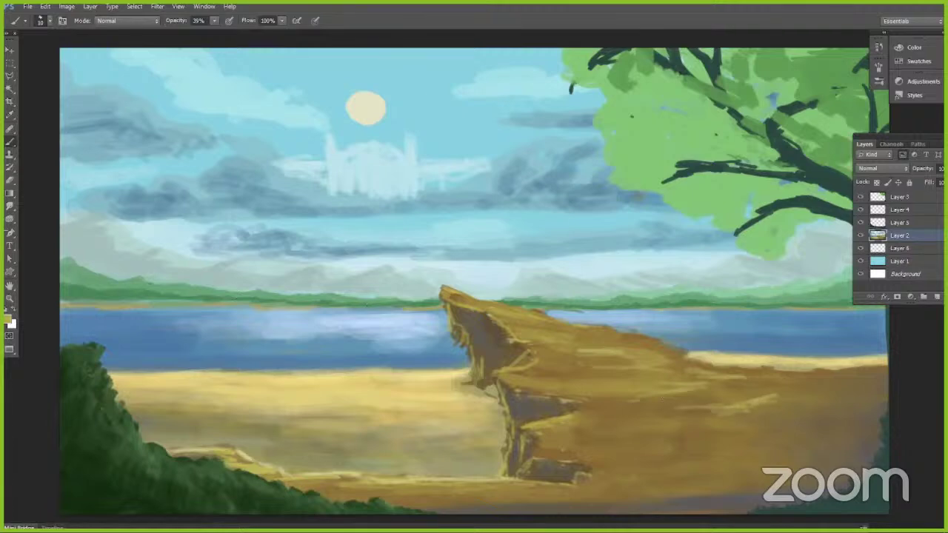
# Step: Reduce the brush opacity to 24% and paint long slanting ochre streaks from the tree side across the cliff ground
pyautogui.moveTo(214, 26); pyautogui.dragTo(205, 34)
pyautogui.press(']')
pyautogui.moveTo(804, 396); pyautogui.dragTo(660, 416)
pyautogui.press('[')
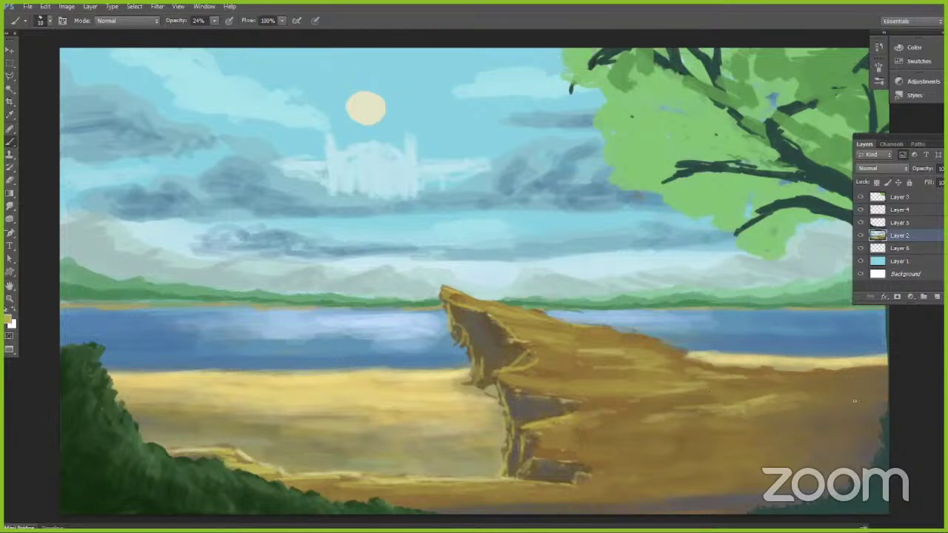
pyautogui.moveTo(851, 402); pyautogui.dragTo(761, 425)
pyautogui.press('[')
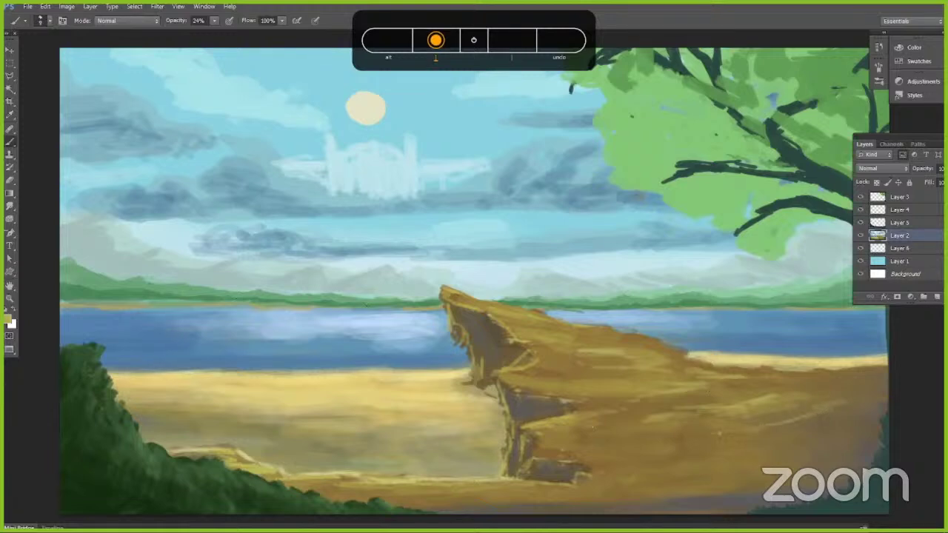
pyautogui.moveTo(869, 404)
pyautogui.mouseDown()
pyautogui.moveTo(665, 457)
pyautogui.moveTo(628, 446)
pyautogui.moveTo(576, 465)
pyautogui.mouseUp()
# Step: Enlarge the brush and add broader ochre streaks to the lower cliff ground and its far right side
pyautogui.press(']')
pyautogui.press(']')
pyautogui.moveTo(635, 452); pyautogui.dragTo(623, 456)
pyautogui.moveTo(740, 458); pyautogui.dragTo(635, 484)
pyautogui.moveTo(875, 380); pyautogui.dragTo(813, 398)
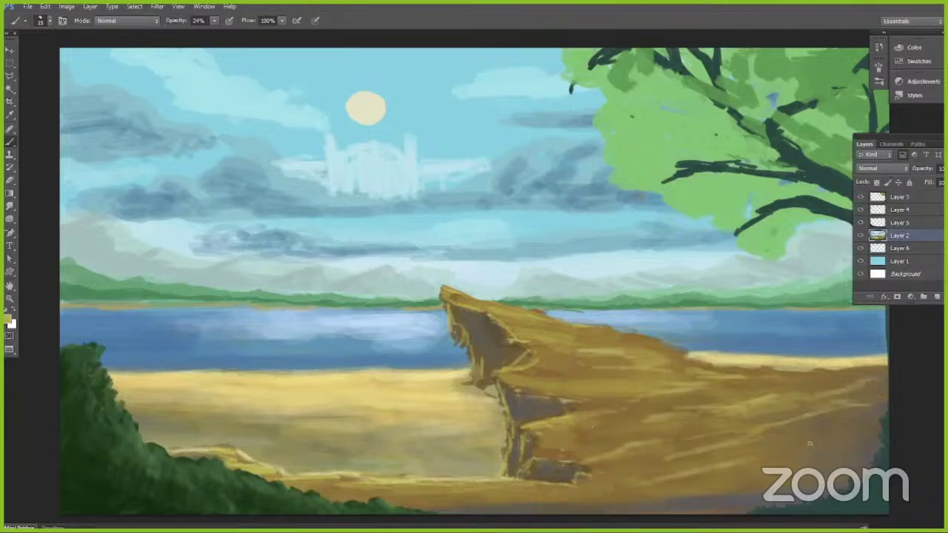
pyautogui.moveTo(826, 449); pyautogui.dragTo(787, 455)
# Step: Use a finer brush to add short ochre highlights to the cliff tip, its upper surface and the foreground ground
pyautogui.press('[')
pyautogui.press('[')
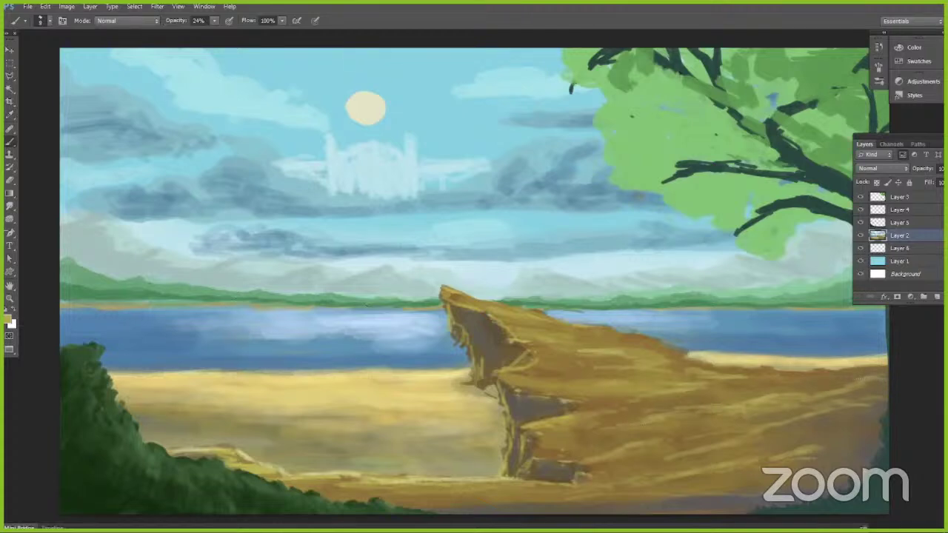
pyautogui.press(']')
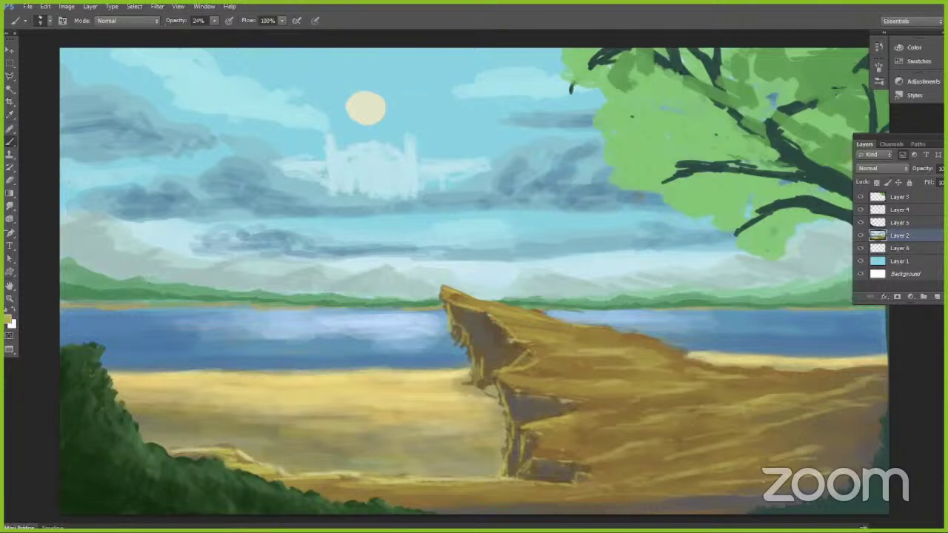
pyautogui.moveTo(829, 437); pyautogui.dragTo(850, 430)
pyautogui.moveTo(448, 295); pyautogui.dragTo(466, 299)
pyautogui.moveTo(710, 390); pyautogui.dragTo(736, 385)
pyautogui.moveTo(626, 346); pyautogui.dragTo(650, 341)
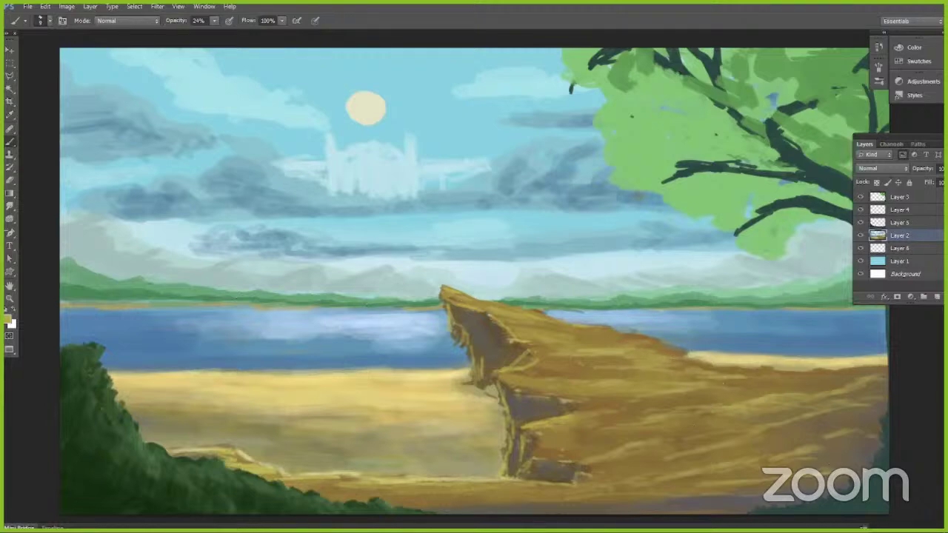
pyautogui.moveTo(545, 360); pyautogui.dragTo(562, 358)
pyautogui.moveTo(474, 494); pyautogui.dragTo(494, 493)
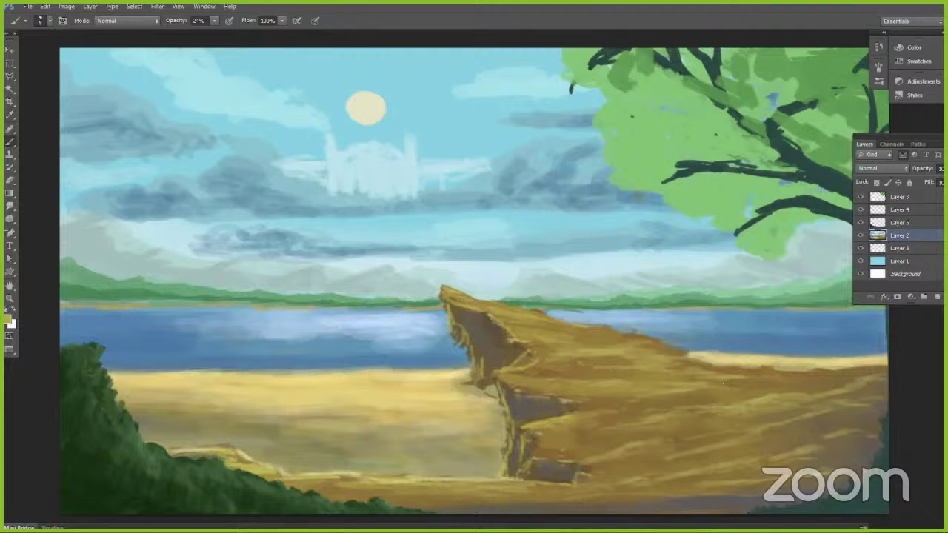
pyautogui.moveTo(587, 492); pyautogui.dragTo(603, 491)
pyautogui.moveTo(677, 481); pyautogui.dragTo(692, 475)
pyautogui.moveTo(630, 466); pyautogui.dragTo(668, 455)
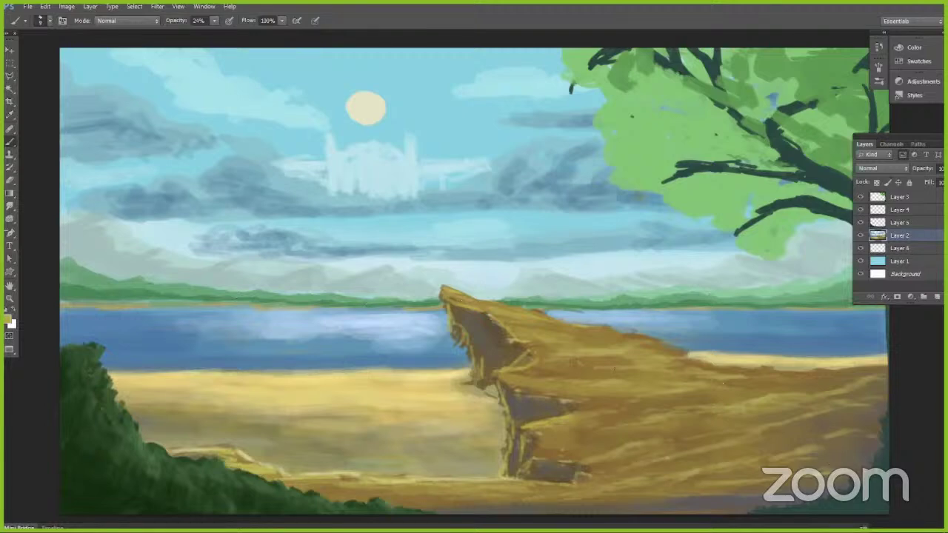
# Step: Sample the left cloud's blue-grey, set the brush opacity to 44%, and fill out and darken the clouds left of the castle
pyautogui.press('f')
pyautogui.press('f')
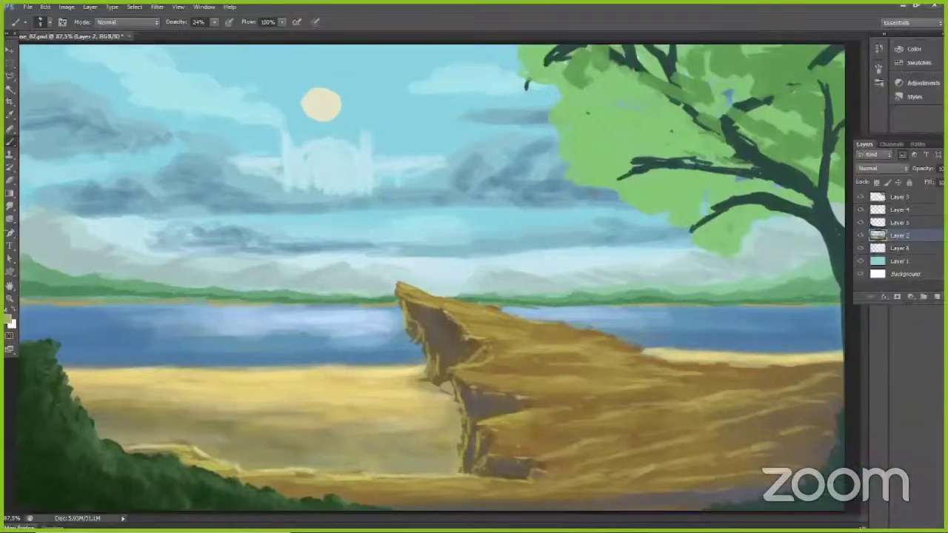
pyautogui.moveTo(497, 504)
pyautogui.click(470, 518)
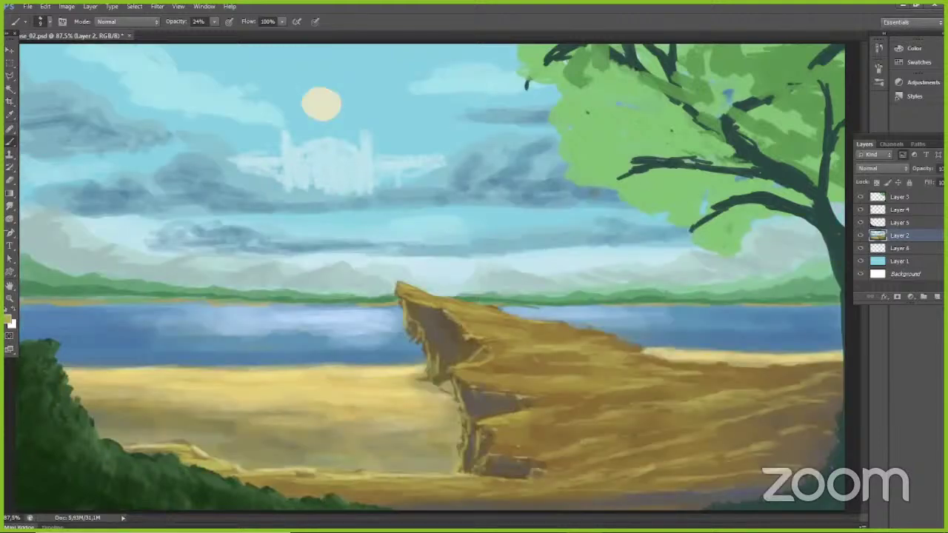
pyautogui.keyDown('alt'); pyautogui.click(69, 121); pyautogui.keyUp('alt')
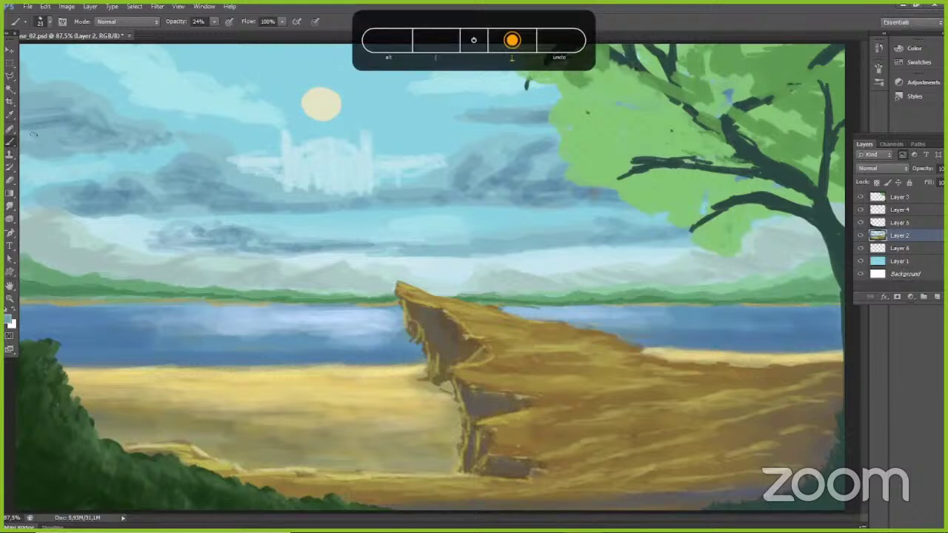
pyautogui.click(215, 22)
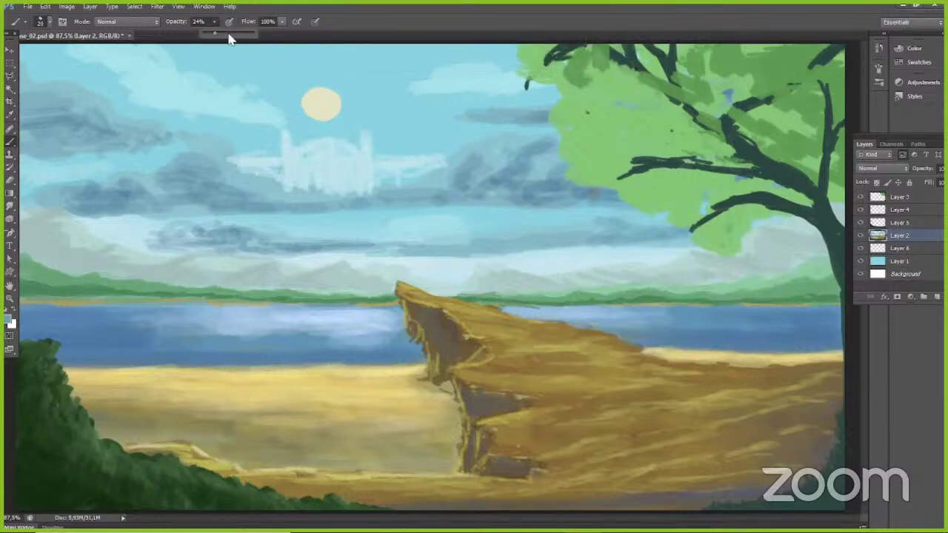
pyautogui.click(230, 34)
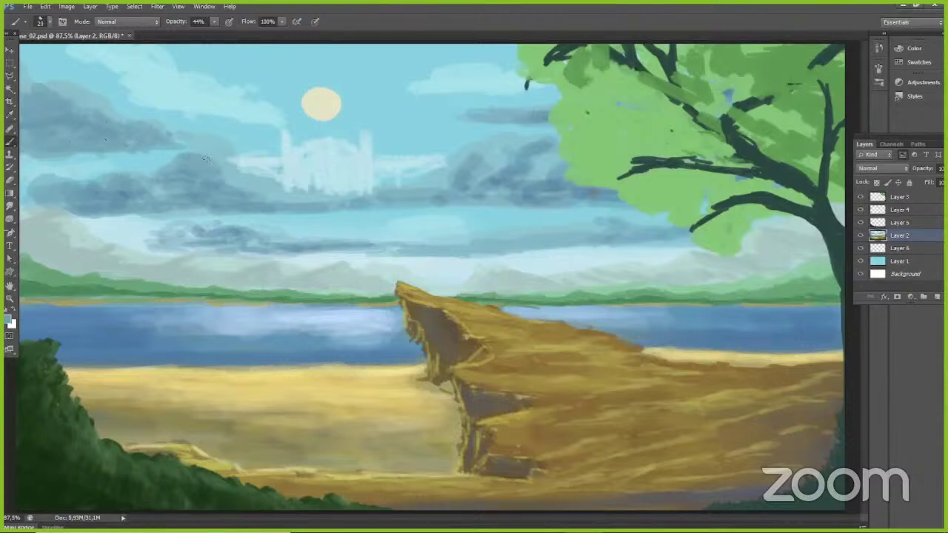
pyautogui.moveTo(188, 156)
pyautogui.mouseDown()
pyautogui.moveTo(243, 175)
pyautogui.moveTo(241, 190)
pyautogui.moveTo(269, 204)
pyautogui.moveTo(321, 203)
pyautogui.mouseUp()
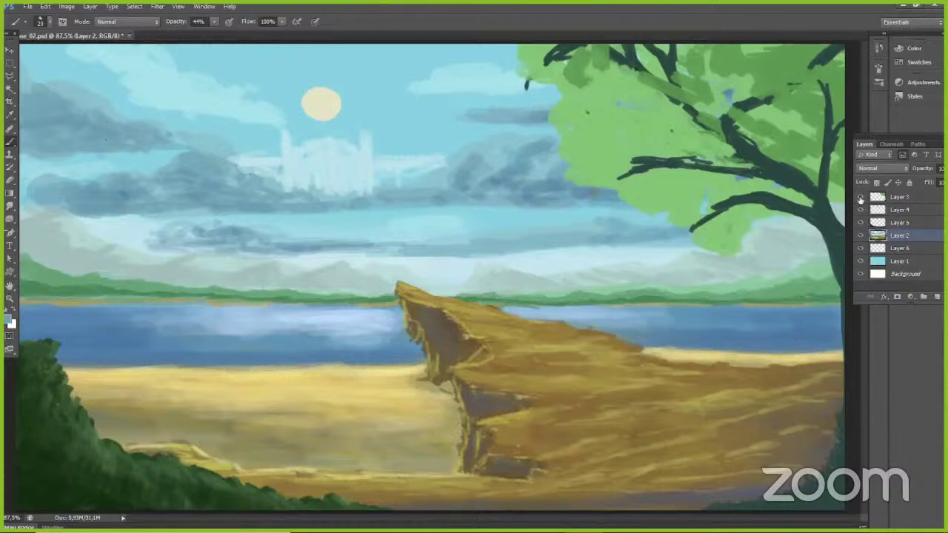
# Step: Hide the tree on Layer 3, enlarge the brush, and fill in and extend the blue-grey clouds on the right side of the sky
pyautogui.click(860, 197)
pyautogui.press(']')
pyautogui.press(']')
pyautogui.moveTo(774, 136)
pyautogui.mouseDown()
pyautogui.moveTo(768, 168)
pyautogui.moveTo(796, 161)
pyautogui.moveTo(816, 180)
pyautogui.moveTo(792, 152)
pyautogui.mouseUp()
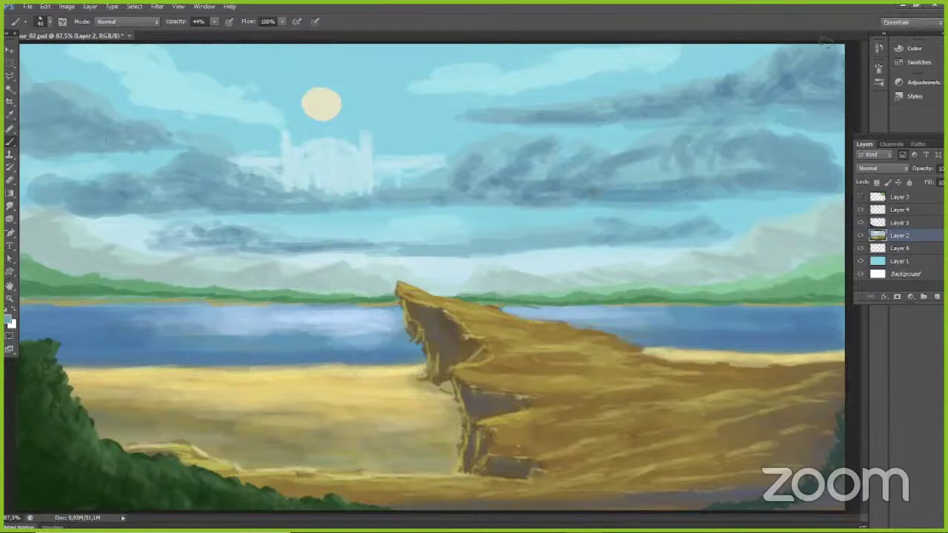
pyautogui.moveTo(770, 59); pyautogui.dragTo(753, 49)
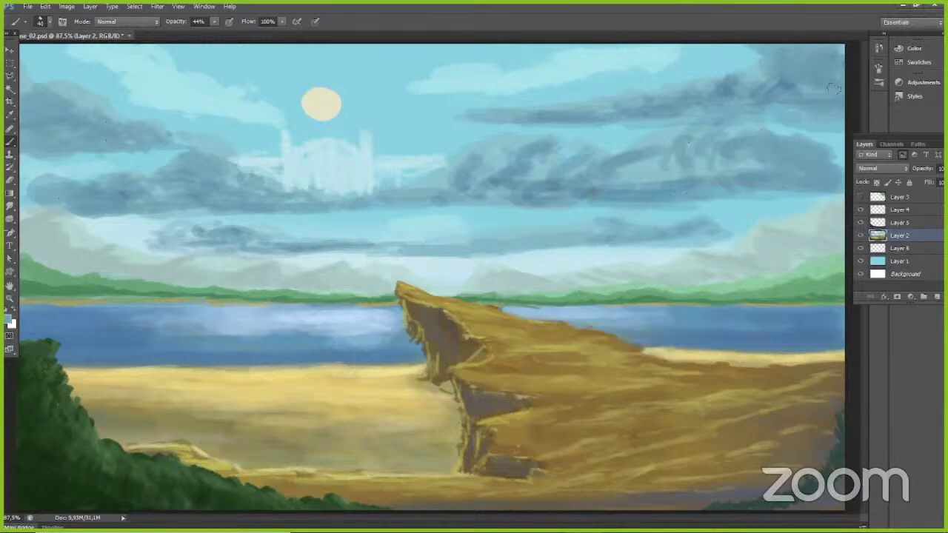
pyautogui.moveTo(822, 114)
pyautogui.mouseDown()
pyautogui.moveTo(778, 111)
pyautogui.moveTo(813, 120)
pyautogui.mouseUp()
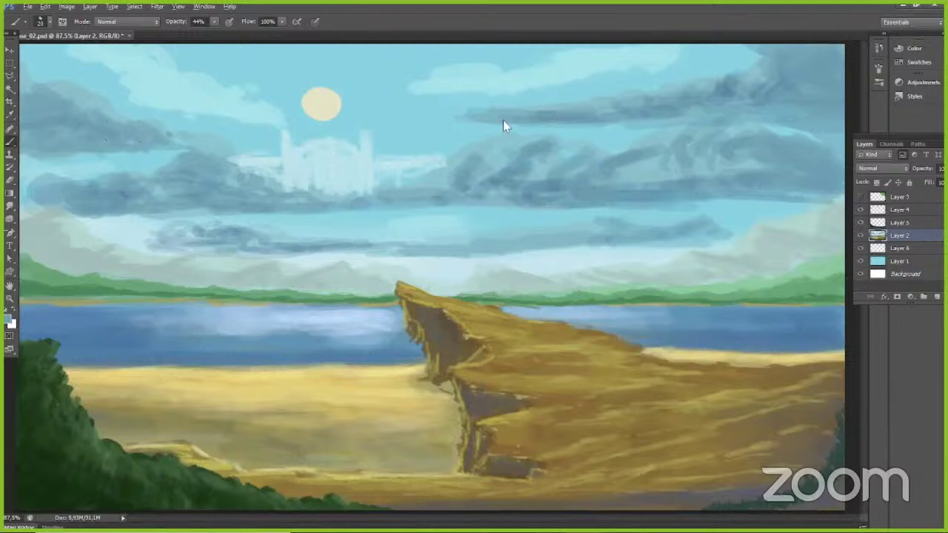
pyautogui.moveTo(472, 122); pyautogui.dragTo(426, 122)
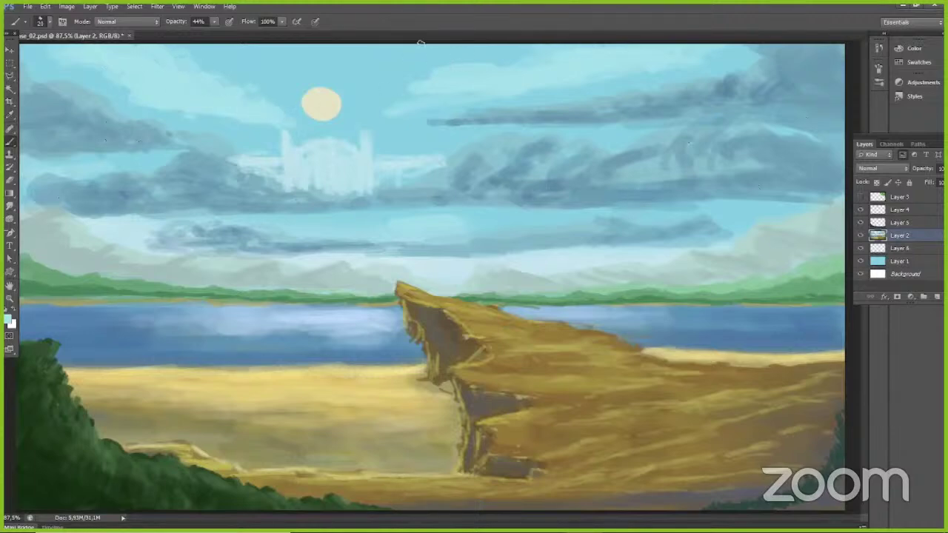
# Step: Use a smaller brush to paint pale cyan wispy clouds across the sky above and around the sun
pyautogui.press('[')
pyautogui.moveTo(429, 48); pyautogui.dragTo(415, 61)
pyautogui.moveTo(445, 38); pyautogui.dragTo(415, 39)
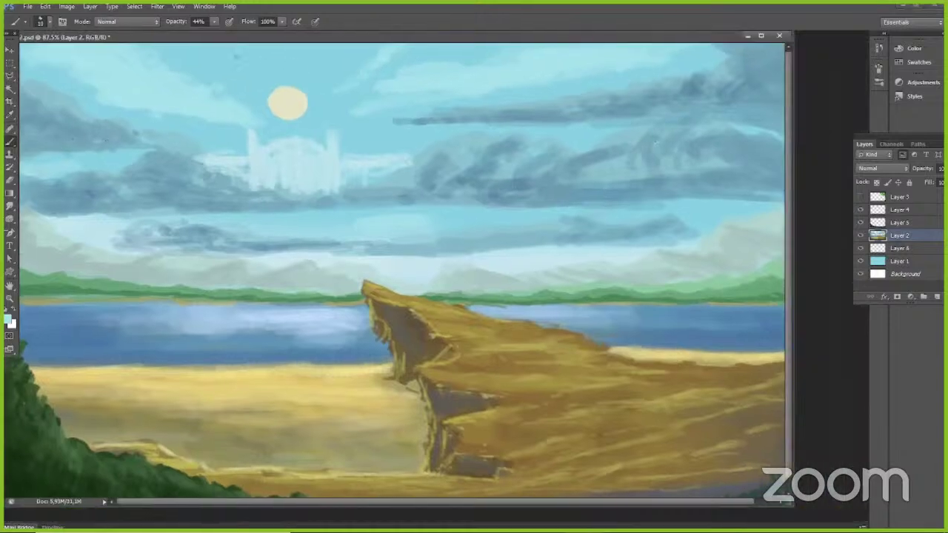
pyautogui.click(760, 35)
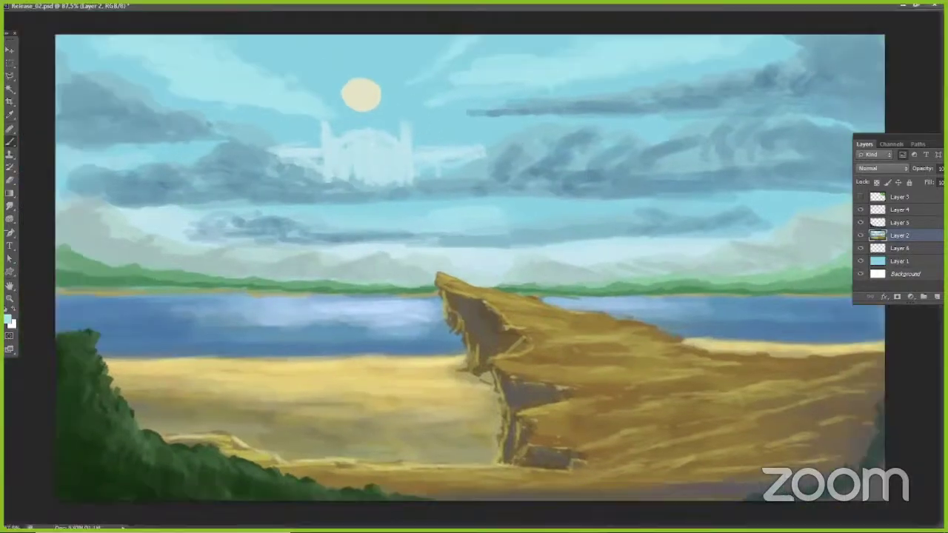
pyautogui.moveTo(269, 37); pyautogui.dragTo(329, 68)
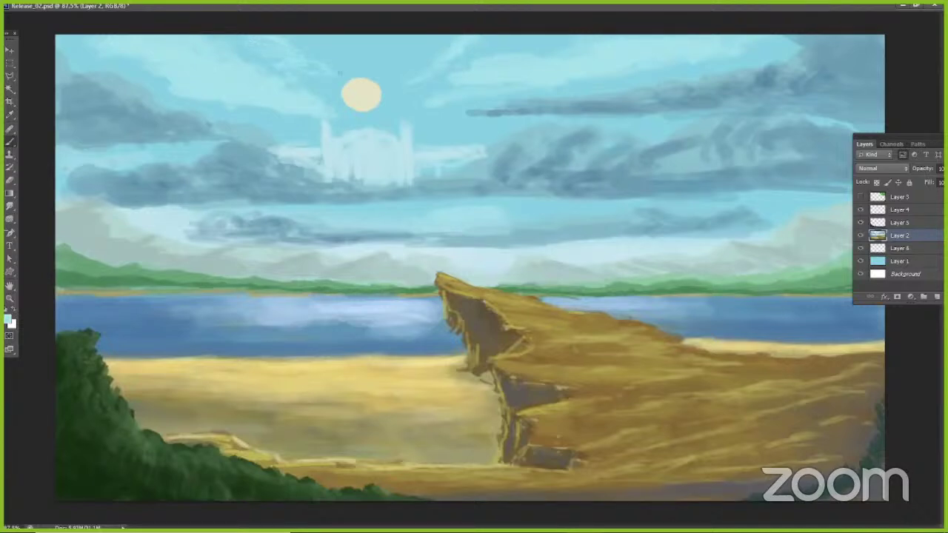
pyautogui.moveTo(321, 41); pyautogui.dragTo(365, 45)
pyautogui.moveTo(468, 51); pyautogui.dragTo(481, 44)
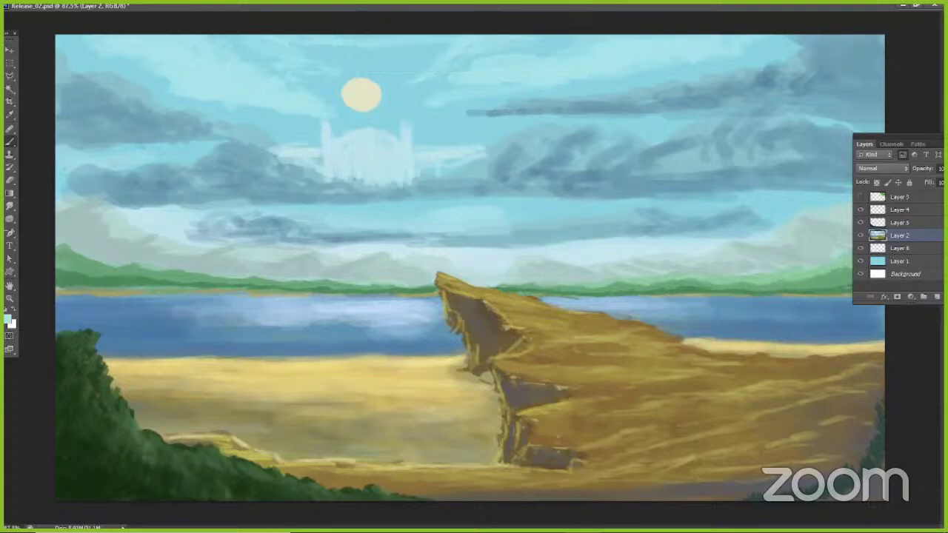
# Step: Redefine the castle's left tower with pale strokes and sample the blue-grey of the cloud beside its base
pyautogui.moveTo(319, 124); pyautogui.dragTo(317, 146)
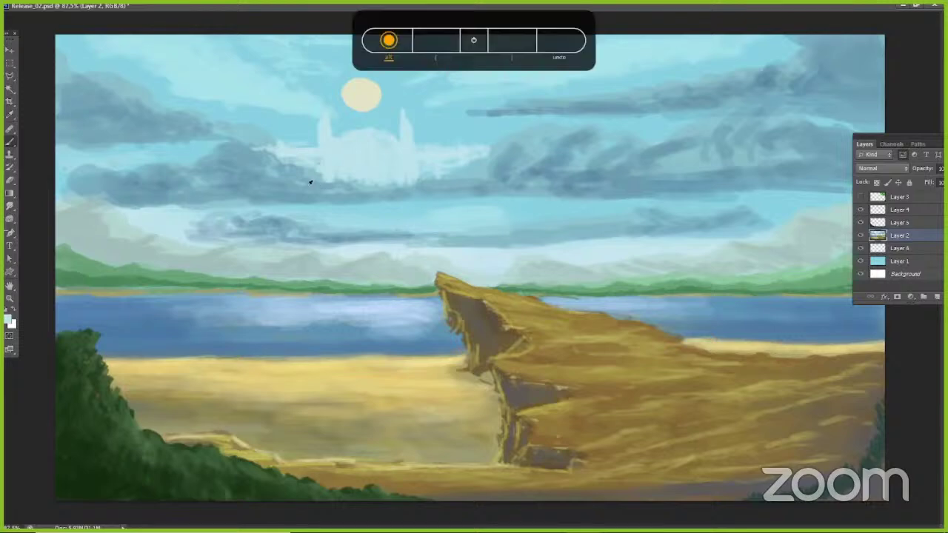
pyautogui.keyDown('alt'); pyautogui.click(293, 183); pyautogui.keyUp('alt')
pyautogui.keyDown('alt'); pyautogui.click(315, 177); pyautogui.keyUp('alt')
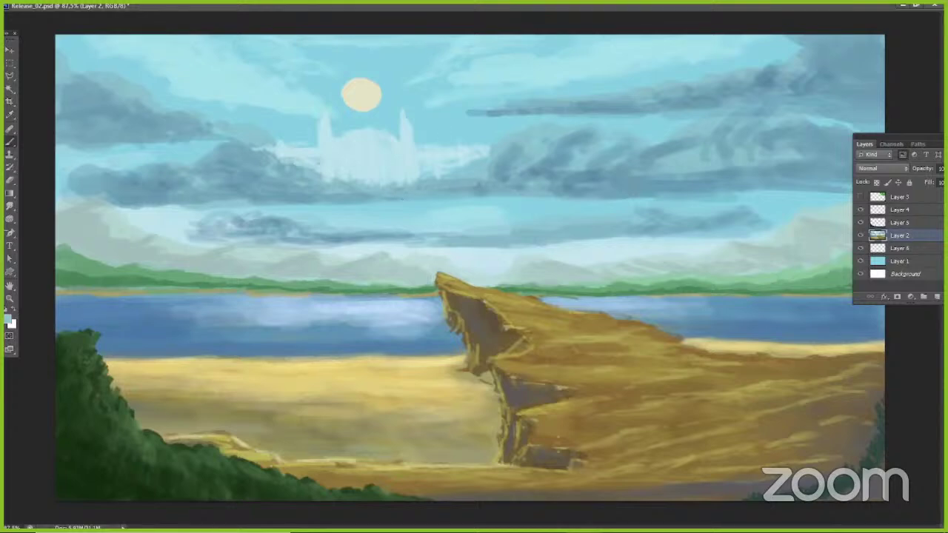
# Step: Sample the blue-grey of the cloud bank right of the castle and darken its upper billows
pyautogui.keyDown('alt'); pyautogui.click(580, 146); pyautogui.keyUp('alt')
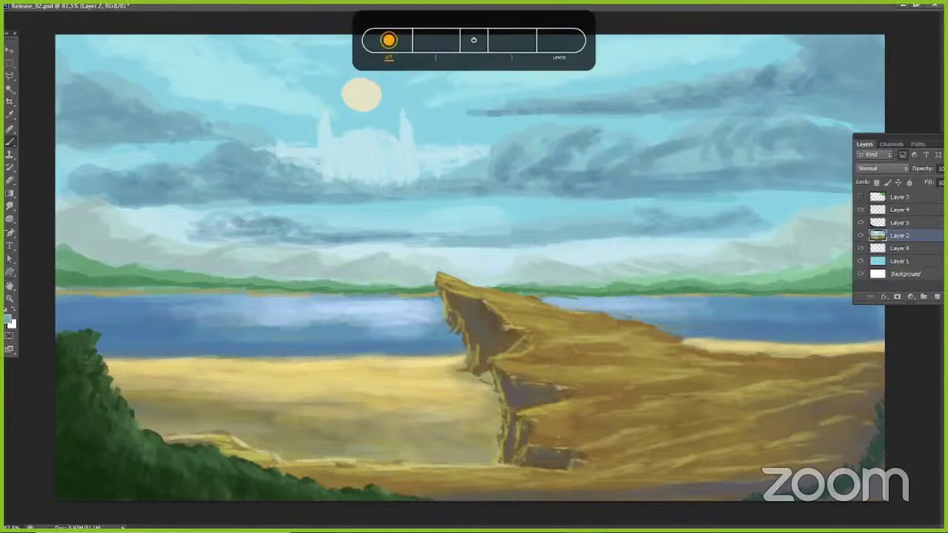
pyautogui.keyDown('alt'); pyautogui.click(596, 144); pyautogui.keyUp('alt')
pyautogui.moveTo(585, 134); pyautogui.dragTo(601, 125)
pyautogui.moveTo(588, 149); pyautogui.dragTo(579, 162)
pyautogui.moveTo(567, 133); pyautogui.dragTo(538, 145)
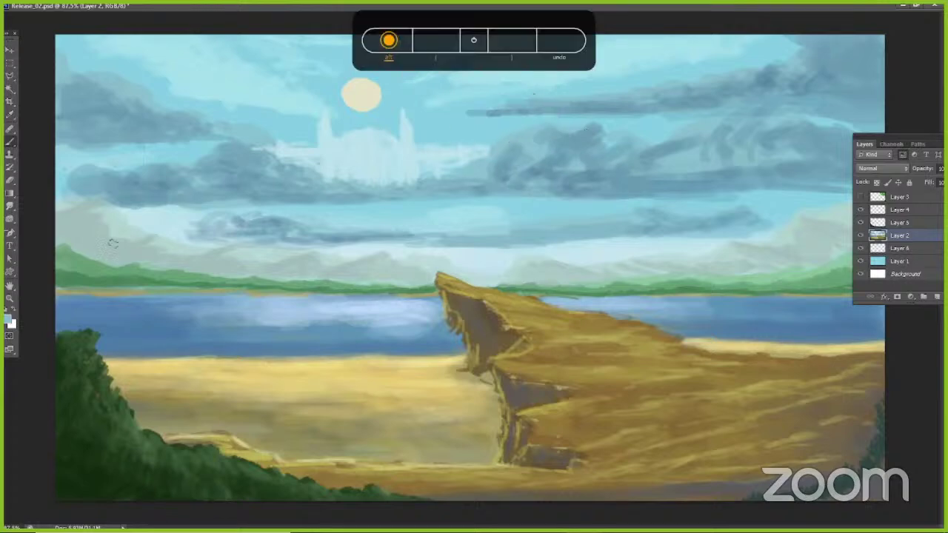
# Step: Set the foreground colour to pale cyan c5f0f7 and lighten the near edge of the cloud right of the castle
pyautogui.click(9, 318)
pyautogui.click(688, 195)
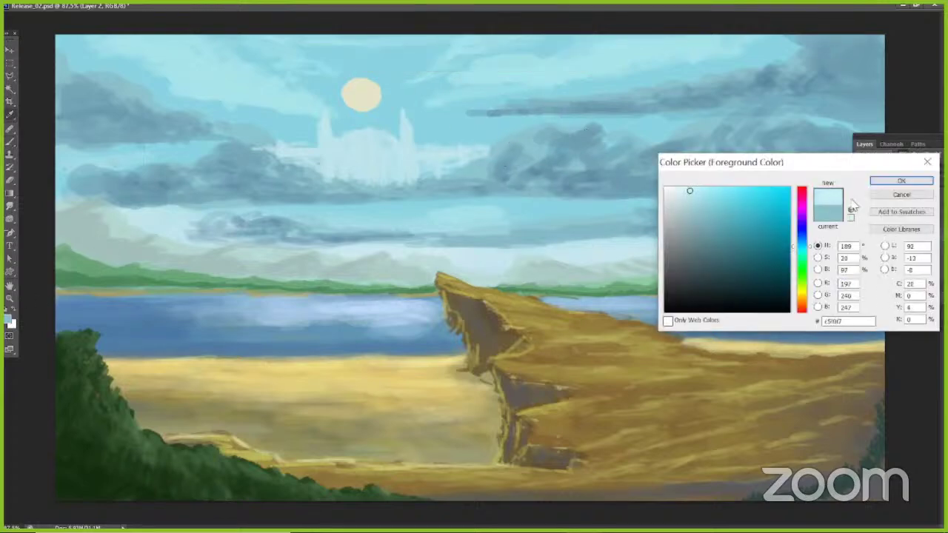
pyautogui.click(902, 181)
pyautogui.moveTo(509, 145); pyautogui.dragTo(527, 143)
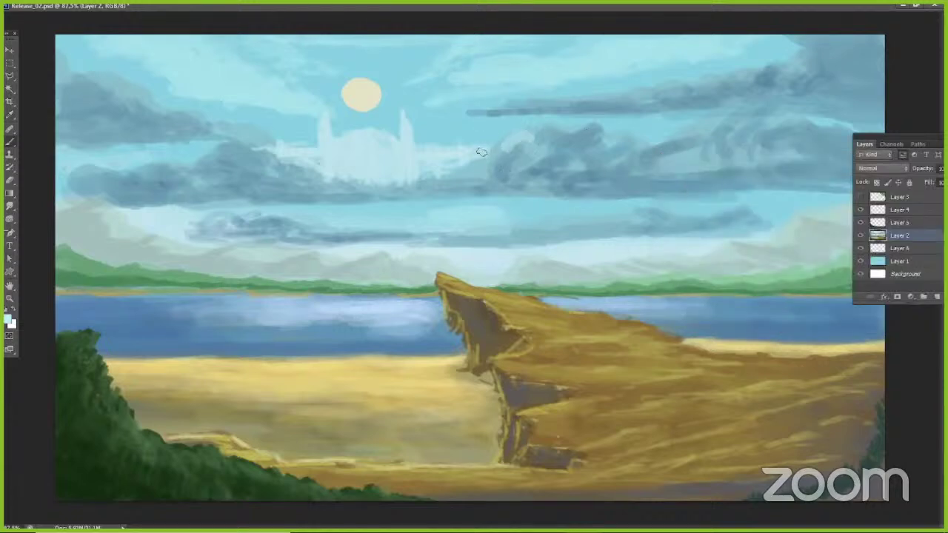
# Step: Show the menu and options bars, set the brush opacity to 26%, and paint pale cyan highlights inside the cloud right of the castle
pyautogui.press('f')
pyautogui.click(214, 21)
pyautogui.write('26')
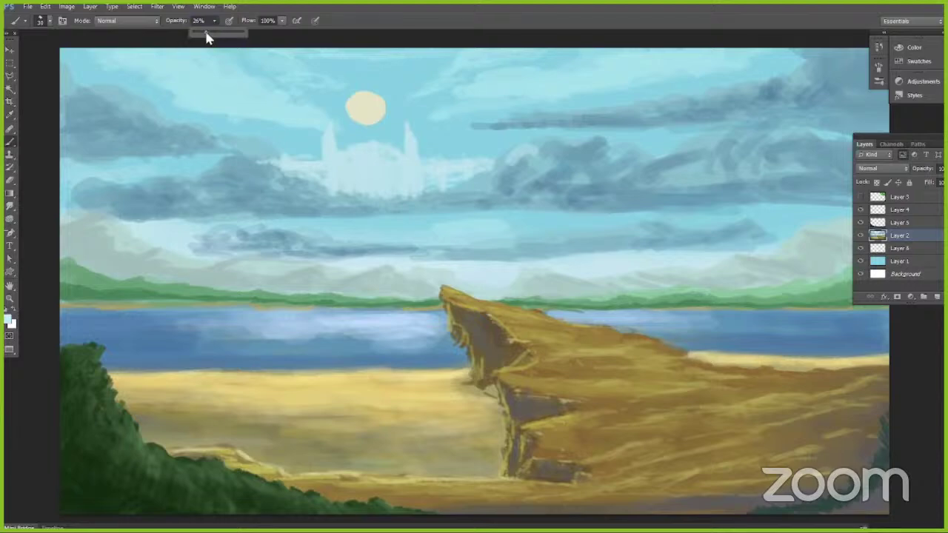
pyautogui.press('Return')
pyautogui.press(']')
pyautogui.moveTo(535, 149)
pyautogui.mouseDown()
pyautogui.moveTo(554, 145)
pyautogui.moveTo(560, 154)
pyautogui.moveTo(542, 177)
pyautogui.mouseUp()
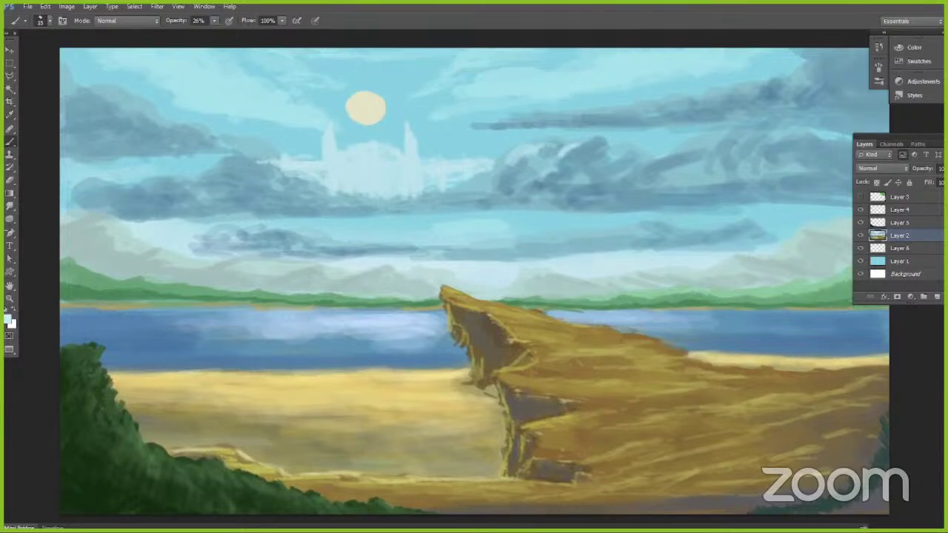
# Step: Lower the brush opacity to 19% and add pale cyan highlights along the cloud banks on both sides of the castle and below it
pyautogui.moveTo(214, 21); pyautogui.dragTo(210, 36)
pyautogui.press(']')
pyautogui.press(']')
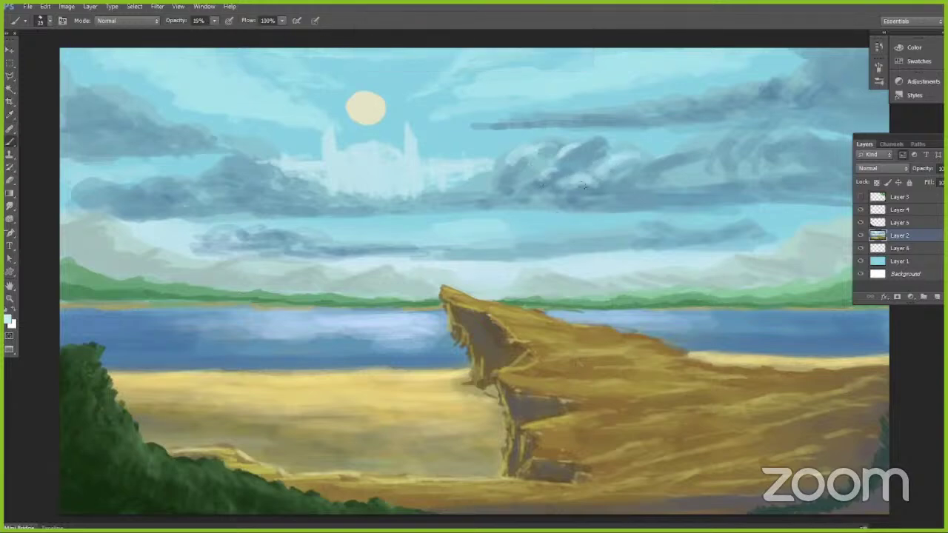
pyautogui.press('[')
pyautogui.press('[')
pyautogui.moveTo(497, 184)
pyautogui.mouseDown()
pyautogui.moveTo(520, 166)
pyautogui.moveTo(500, 184)
pyautogui.moveTo(440, 196)
pyautogui.mouseUp()
pyautogui.moveTo(235, 167)
pyautogui.mouseDown()
pyautogui.moveTo(308, 201)
pyautogui.moveTo(389, 208)
pyautogui.mouseUp()
pyautogui.moveTo(207, 180); pyautogui.dragTo(241, 187)
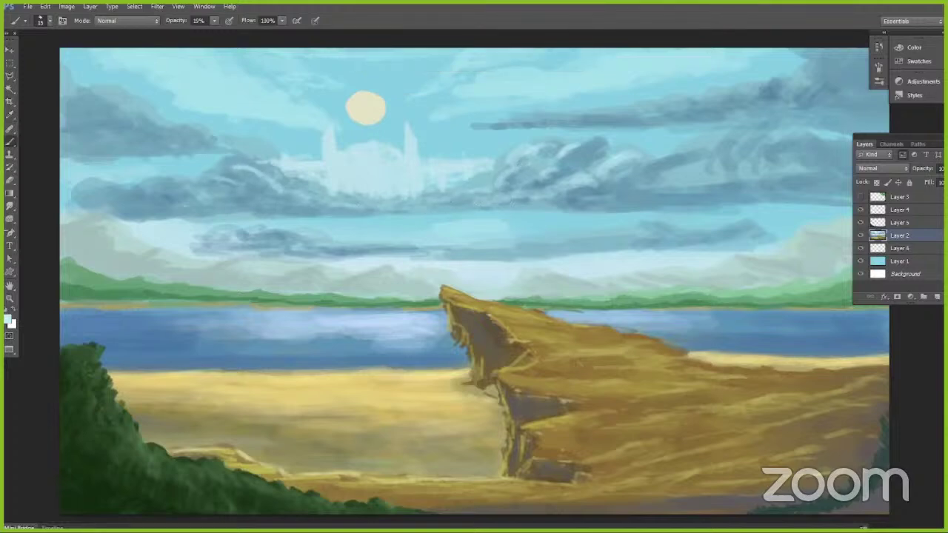
# Step: Set the foreground colour to pale cream f6f1d3 and add warm highlights to the clouds beside the castle and the low cloud streak
pyautogui.click(9, 320)
pyautogui.click(803, 296)
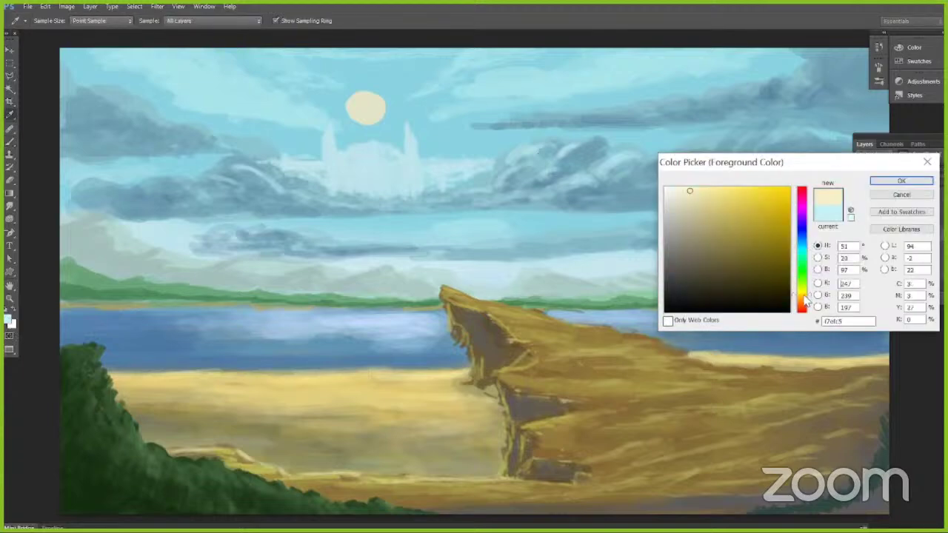
pyautogui.click(692, 193)
pyautogui.moveTo(691, 193); pyautogui.dragTo(682, 192)
pyautogui.click(901, 181)
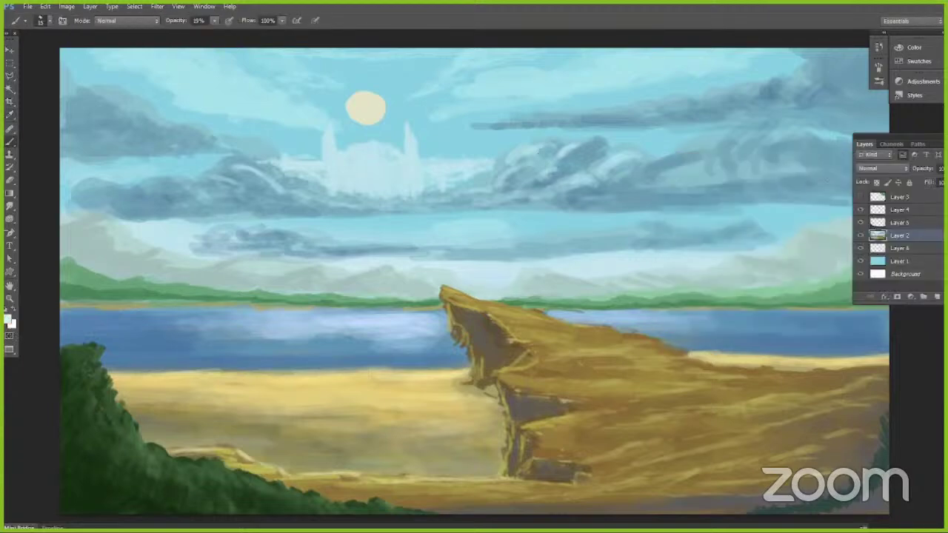
pyautogui.moveTo(585, 145); pyautogui.dragTo(543, 176)
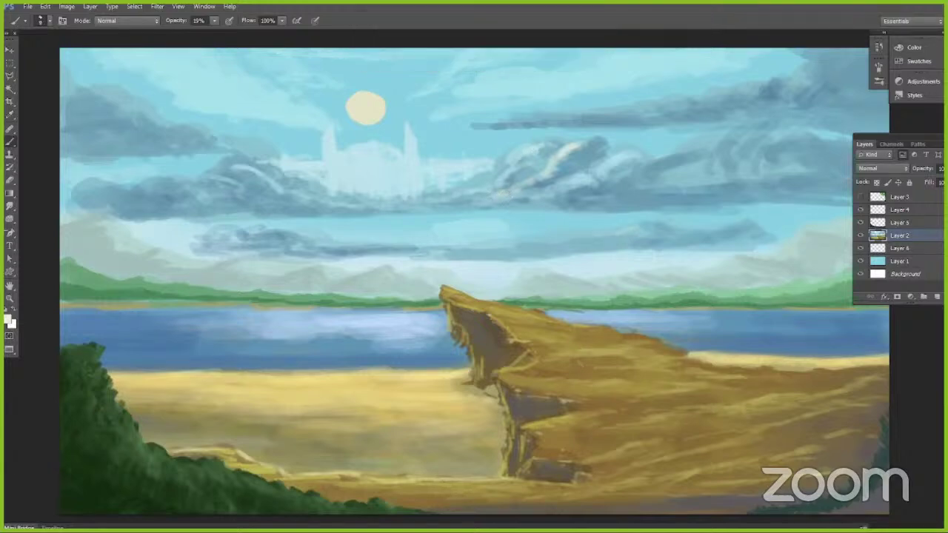
pyautogui.moveTo(594, 234); pyautogui.dragTo(535, 243)
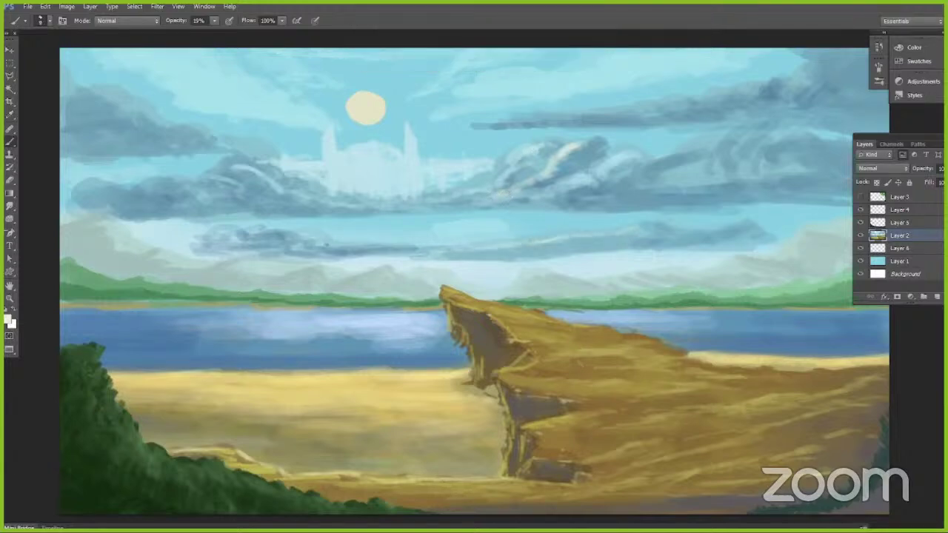
pyautogui.moveTo(326, 244); pyautogui.dragTo(419, 248)
pyautogui.moveTo(166, 182)
pyautogui.mouseDown()
pyautogui.moveTo(227, 197)
pyautogui.moveTo(285, 194)
pyautogui.mouseUp()
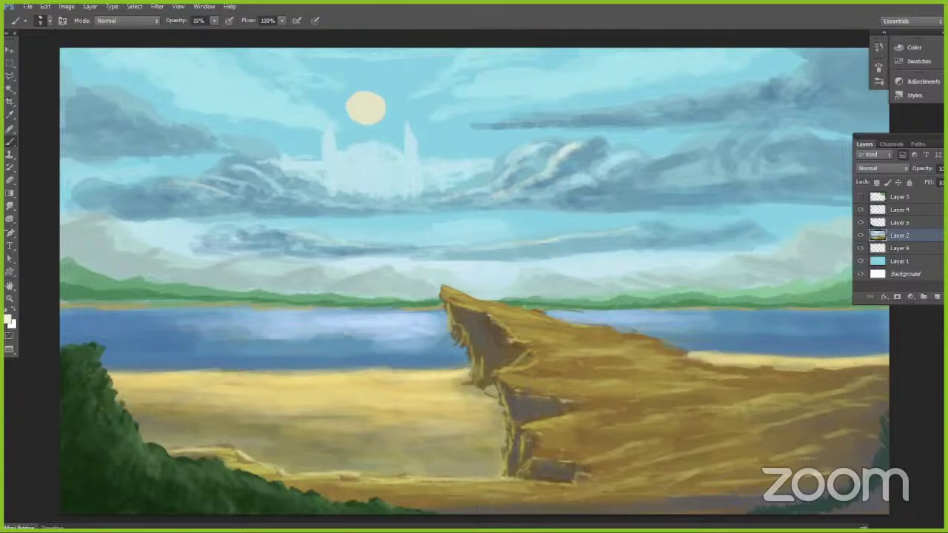
# Step: Adjust the brush size and paint curved cream highlights along the top edge of the upper-left cloud
pyautogui.press('[')
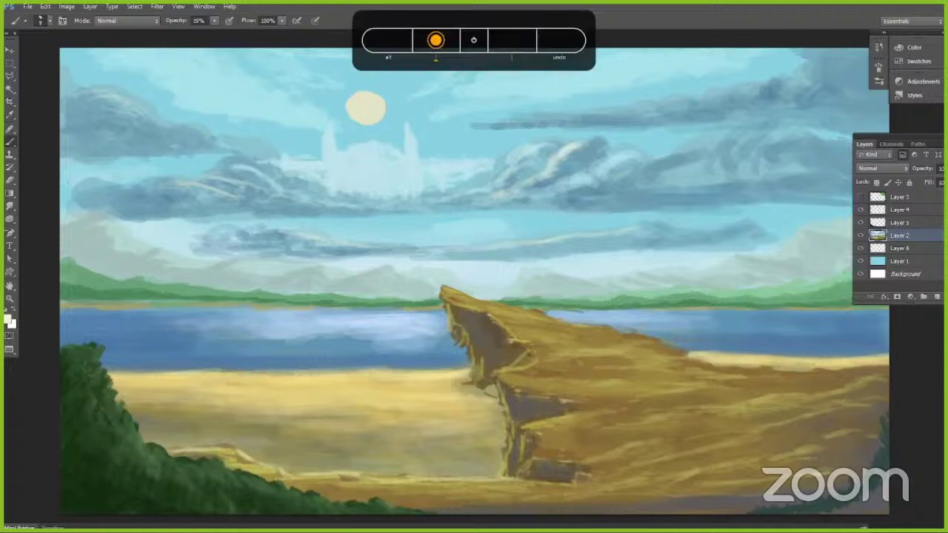
pyautogui.press(']')
pyautogui.press(']')
pyautogui.moveTo(85, 112); pyautogui.dragTo(131, 126)
pyautogui.moveTo(72, 107); pyautogui.dragTo(181, 133)
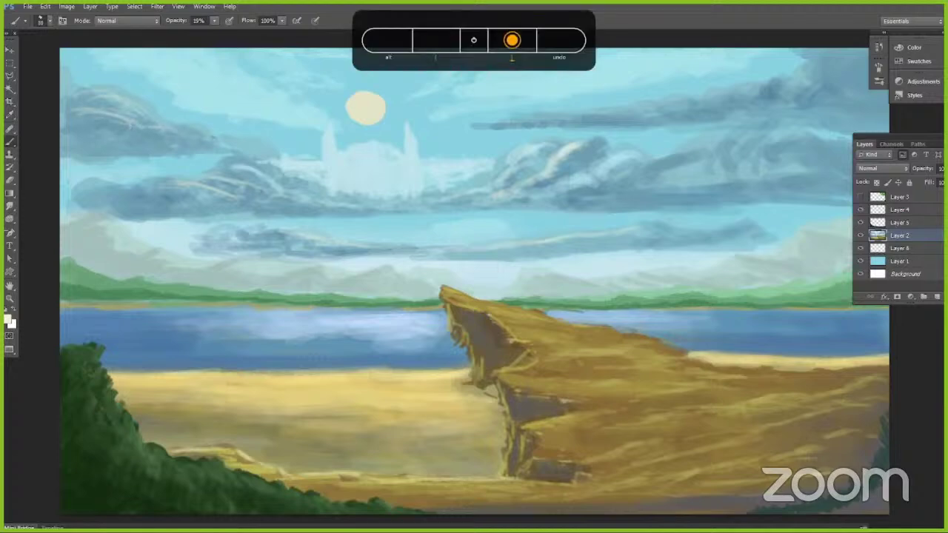
pyautogui.moveTo(73, 105); pyautogui.dragTo(91, 101)
pyautogui.moveTo(183, 141); pyautogui.dragTo(216, 133)
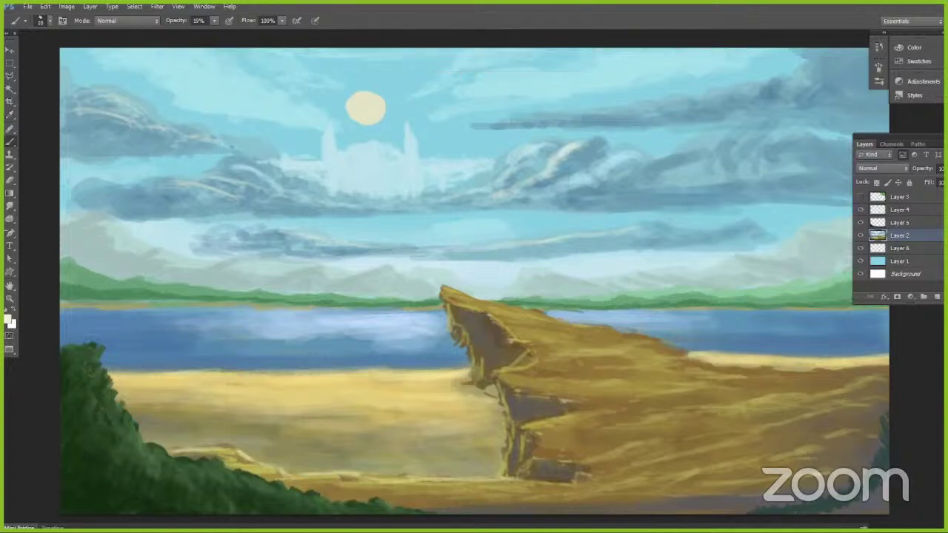
# Step: Enlarge the brush and add cream highlights to the upper-right wisps and along the top of the long dark cloud streak
pyautogui.press(']')
pyautogui.moveTo(528, 73); pyautogui.dragTo(505, 89)
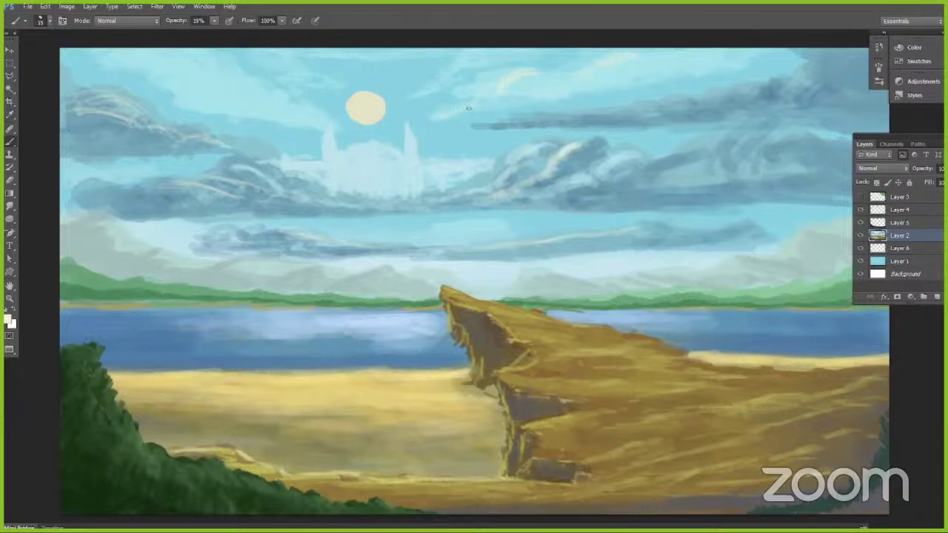
pyautogui.moveTo(679, 98)
pyautogui.mouseDown()
pyautogui.moveTo(603, 117)
pyautogui.moveTo(470, 126)
pyautogui.mouseUp()
pyautogui.moveTo(821, 68)
pyautogui.mouseDown()
pyautogui.moveTo(790, 90)
pyautogui.moveTo(665, 111)
pyautogui.mouseUp()
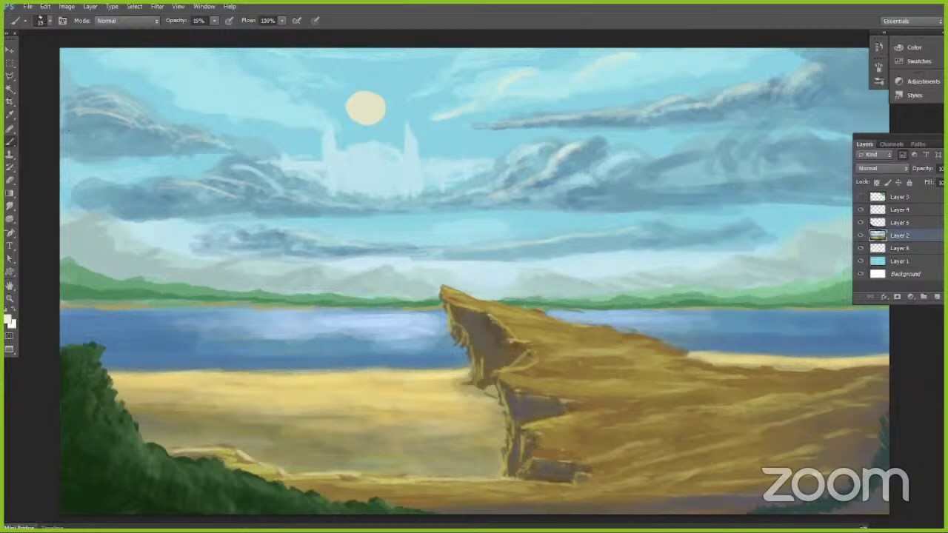
# Step: Paint swirling cream highlights over the billows and lower edge of the large cloud bank on the right
pyautogui.press(']')
pyautogui.moveTo(801, 137); pyautogui.dragTo(736, 164)
pyautogui.moveTo(759, 130)
pyautogui.mouseDown()
pyautogui.moveTo(683, 151)
pyautogui.moveTo(678, 163)
pyautogui.moveTo(647, 170)
pyautogui.mouseUp()
pyautogui.moveTo(656, 165)
pyautogui.mouseDown()
pyautogui.moveTo(606, 148)
pyautogui.moveTo(583, 177)
pyautogui.mouseUp()
pyautogui.moveTo(697, 170); pyautogui.dragTo(662, 176)
pyautogui.moveTo(826, 141)
pyautogui.mouseDown()
pyautogui.moveTo(770, 171)
pyautogui.moveTo(571, 196)
pyautogui.mouseUp()
pyautogui.press('[')
pyautogui.press('[')
pyautogui.press('[')
pyautogui.press('[')
pyautogui.moveTo(807, 172)
pyautogui.mouseDown()
pyautogui.moveTo(776, 188)
pyautogui.moveTo(561, 204)
pyautogui.mouseUp()
# Step: Enlarge the brush and add cream highlights across the left cloud bank below the castle and on the low cloud at right
pyautogui.press(']')
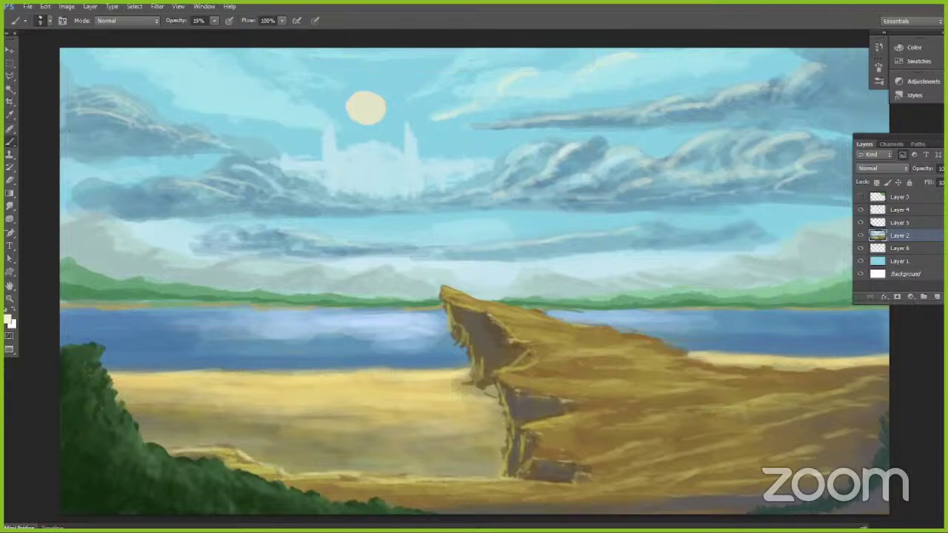
pyautogui.press(']')
pyautogui.moveTo(177, 185); pyautogui.dragTo(152, 194)
pyautogui.moveTo(211, 202); pyautogui.dragTo(341, 208)
pyautogui.press(']')
pyautogui.moveTo(97, 187)
pyautogui.mouseDown()
pyautogui.moveTo(176, 207)
pyautogui.moveTo(138, 197)
pyautogui.moveTo(228, 208)
pyautogui.moveTo(377, 206)
pyautogui.mouseUp()
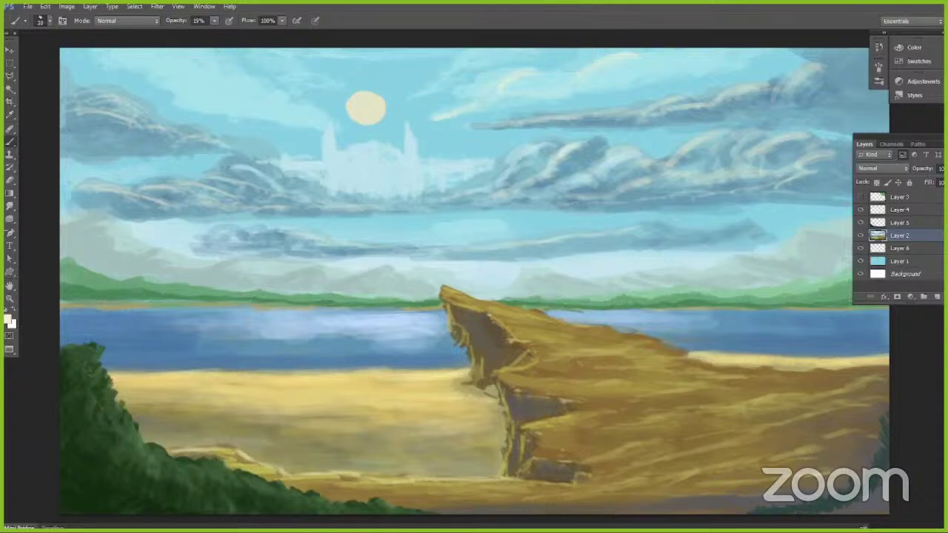
pyautogui.moveTo(224, 165); pyautogui.dragTo(356, 198)
pyautogui.press(']')
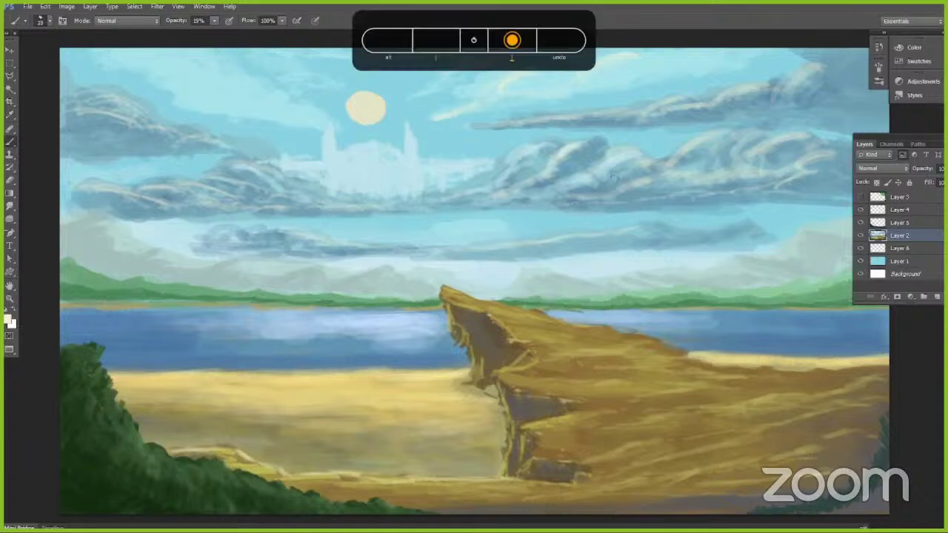
pyautogui.moveTo(248, 184); pyautogui.dragTo(233, 182)
pyautogui.moveTo(606, 243); pyautogui.dragTo(549, 250)
pyautogui.press(']')
# Step: Change the foreground colour to a very pale blue and paint cool highlights within the large cloud bank on the right
pyautogui.click(9, 320)
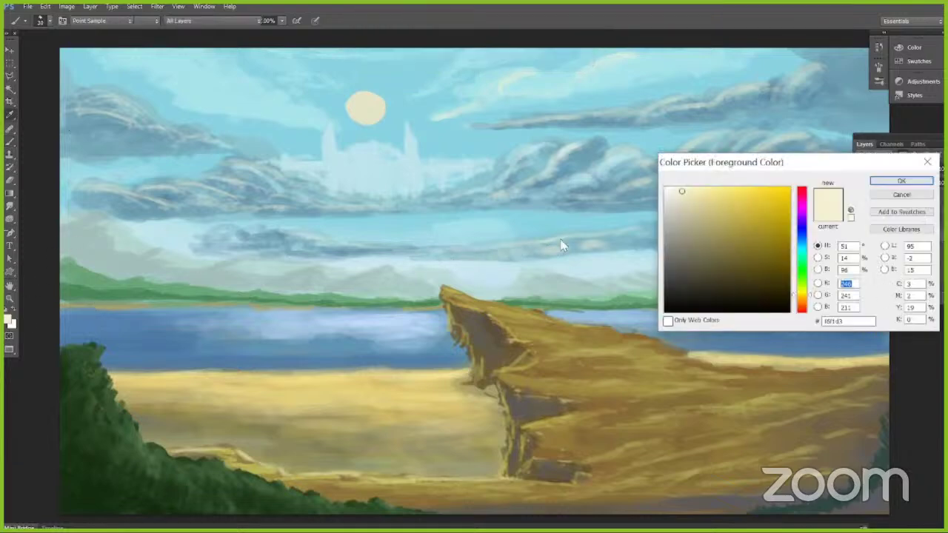
pyautogui.click(674, 187)
pyautogui.click(803, 252)
pyautogui.click(802, 237)
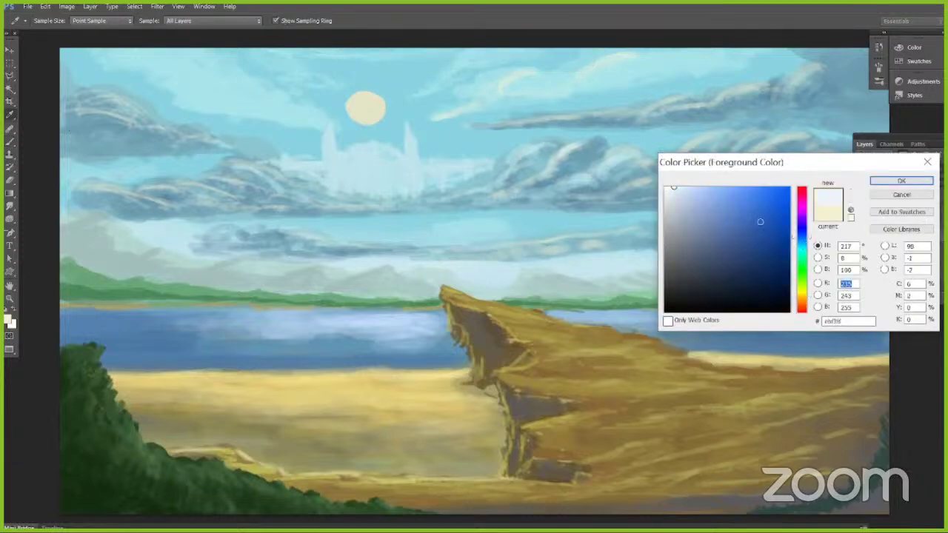
pyautogui.click(678, 192)
pyautogui.moveTo(802, 237); pyautogui.dragTo(803, 238)
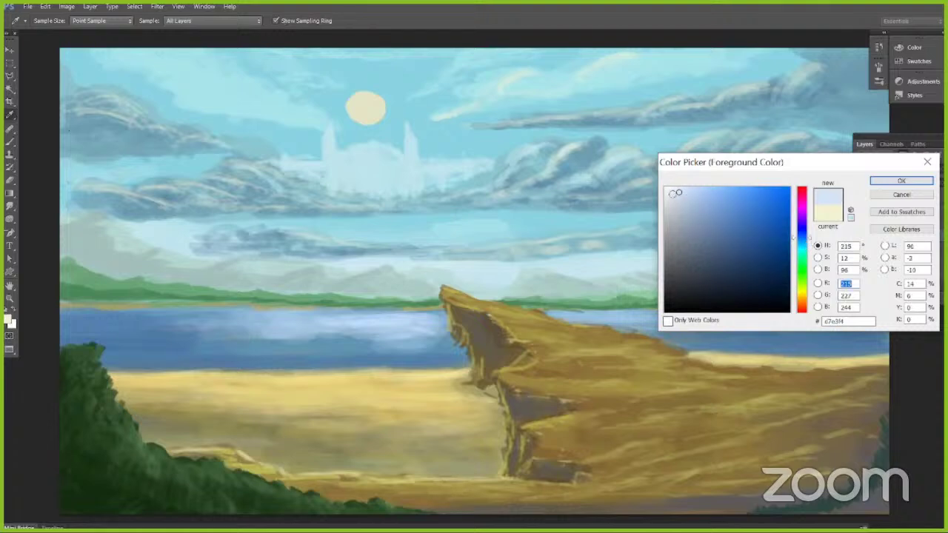
pyautogui.click(675, 192)
pyautogui.click(881, 182)
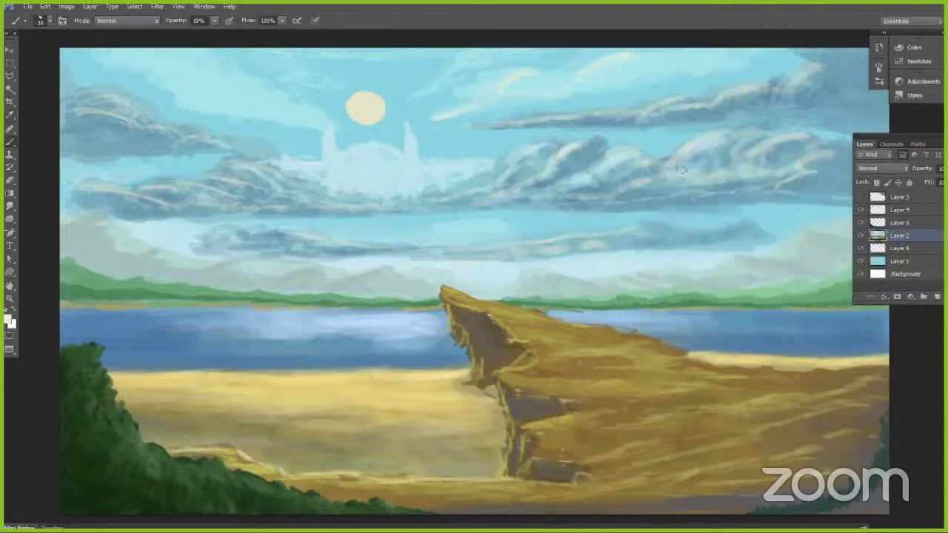
pyautogui.press('[')
pyautogui.moveTo(687, 177); pyautogui.dragTo(608, 198)
pyautogui.moveTo(732, 185); pyautogui.dragTo(640, 205)
# Step: Add pale blue highlights along the upper-right cloud, using a smaller brush for its finer edges
pyautogui.moveTo(863, 61)
pyautogui.mouseDown()
pyautogui.moveTo(815, 103)
pyautogui.moveTo(625, 119)
pyautogui.mouseUp()
pyautogui.press('[')
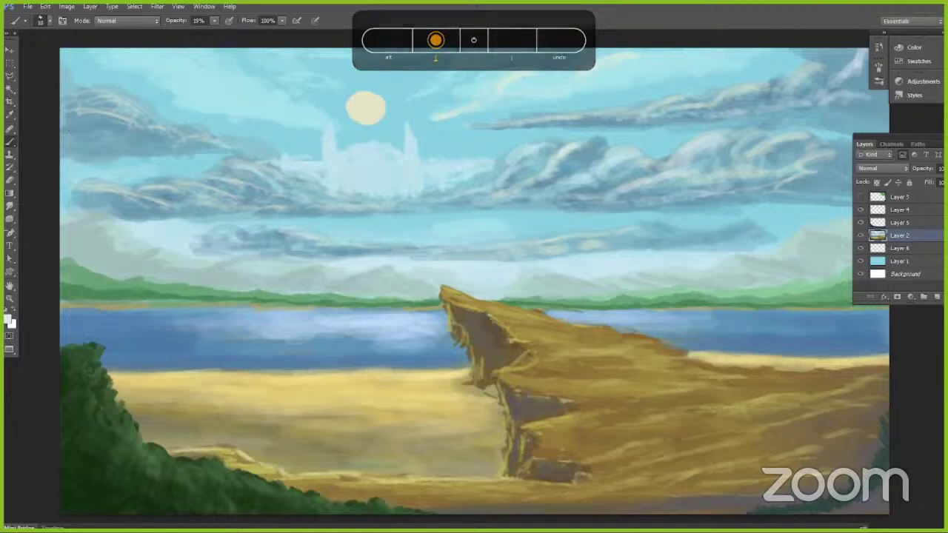
pyautogui.moveTo(809, 89); pyautogui.dragTo(773, 102)
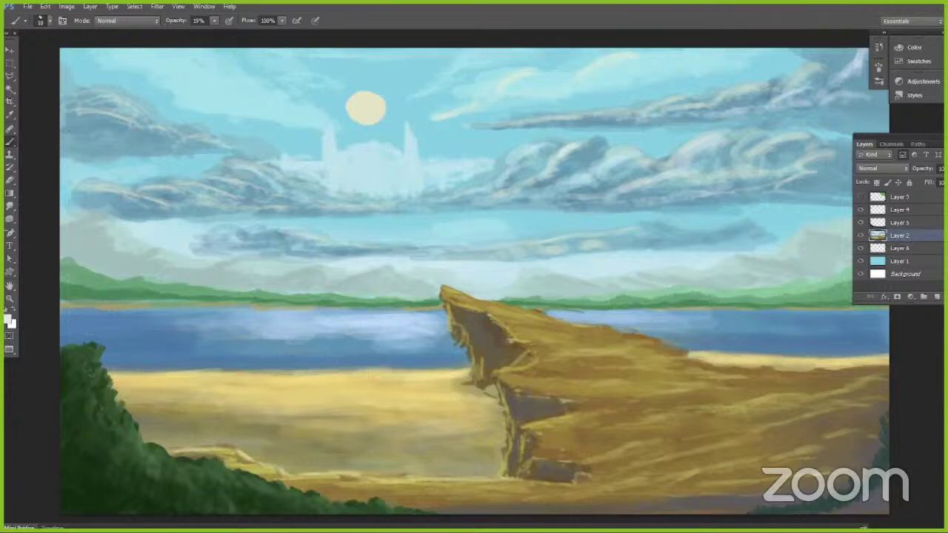
# Step: Enlarge the brush and brighten the wispy clouds around the sun with pale blue and the cream sampled from the sun
pyautogui.press(']')
pyautogui.press(']')
pyautogui.press(']')
pyautogui.moveTo(527, 77); pyautogui.dragTo(446, 118)
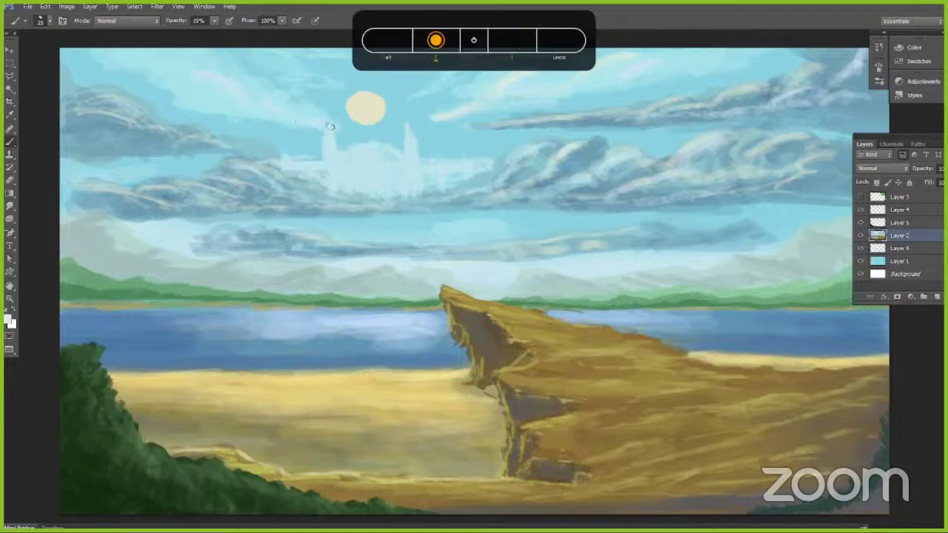
pyautogui.keyDown('alt'); pyautogui.click(368, 107); pyautogui.keyUp('alt')
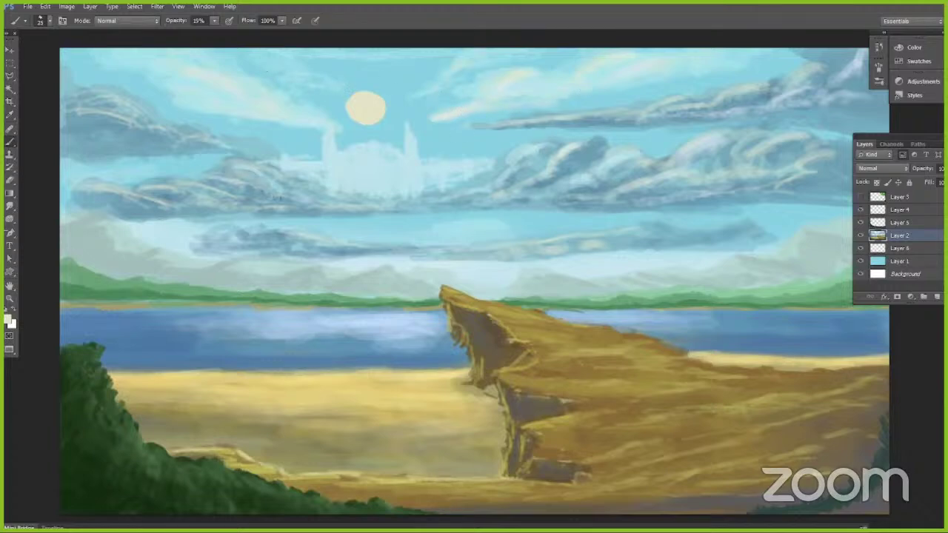
# Step: Sample the upper-left cloud's blue-grey, shade its underside, and move the Layers panel off the painting
pyautogui.keyDown('alt'); pyautogui.click(127, 153); pyautogui.keyUp('alt')
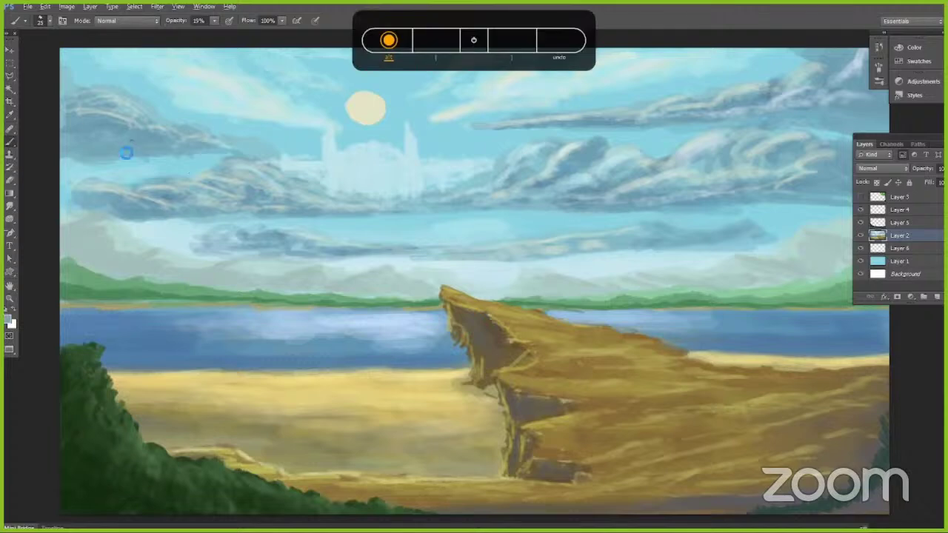
pyautogui.moveTo(124, 159); pyautogui.dragTo(203, 159)
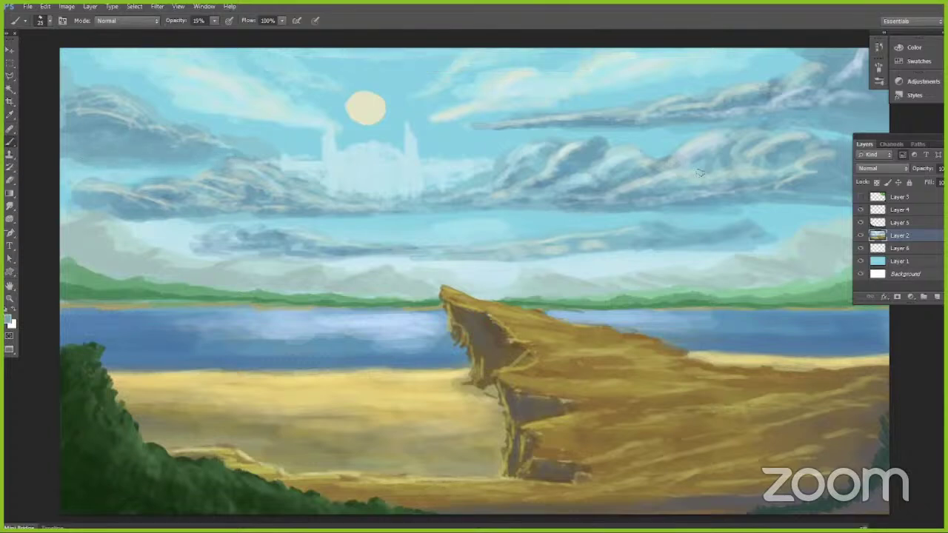
pyautogui.moveTo(872, 143); pyautogui.dragTo(877, 132)
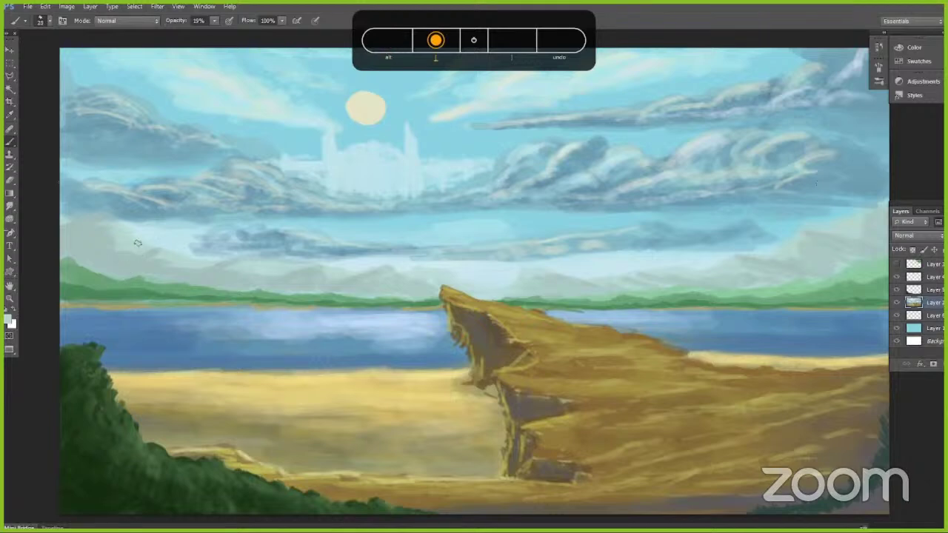
# Step: Set the brush opacity to 53%
pyautogui.click(215, 21)
pyautogui.click(234, 34)
pyautogui.click(343, 16)
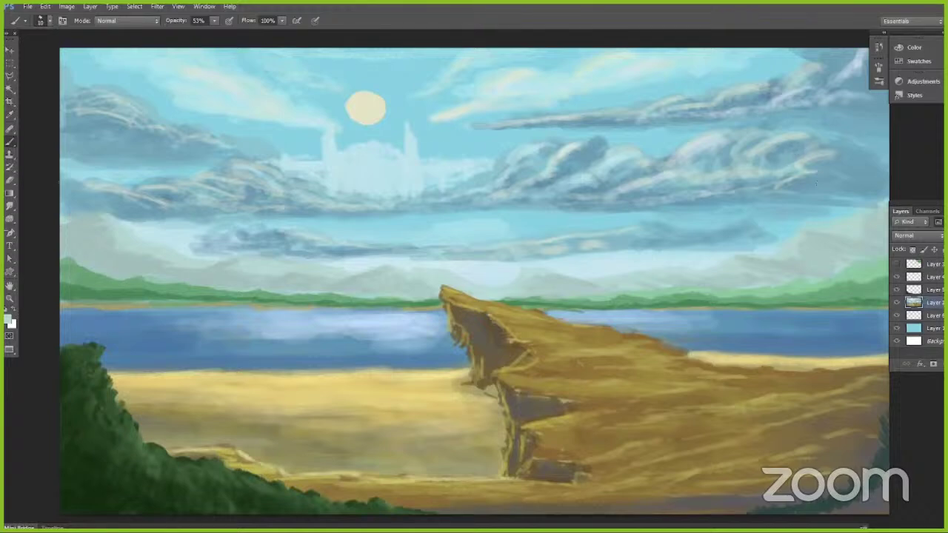
# Step: Enlarge the brush and tone down the large right-hand cloud's bright highlights with blue-grey sampled from the cloud
pyautogui.keyDown('alt'); pyautogui.click(782, 148); pyautogui.keyUp('alt')
pyautogui.press(']')
pyautogui.press(']')
pyautogui.press(']')
pyautogui.press(']')
pyautogui.press(']')
pyautogui.moveTo(802, 139); pyautogui.dragTo(766, 161)
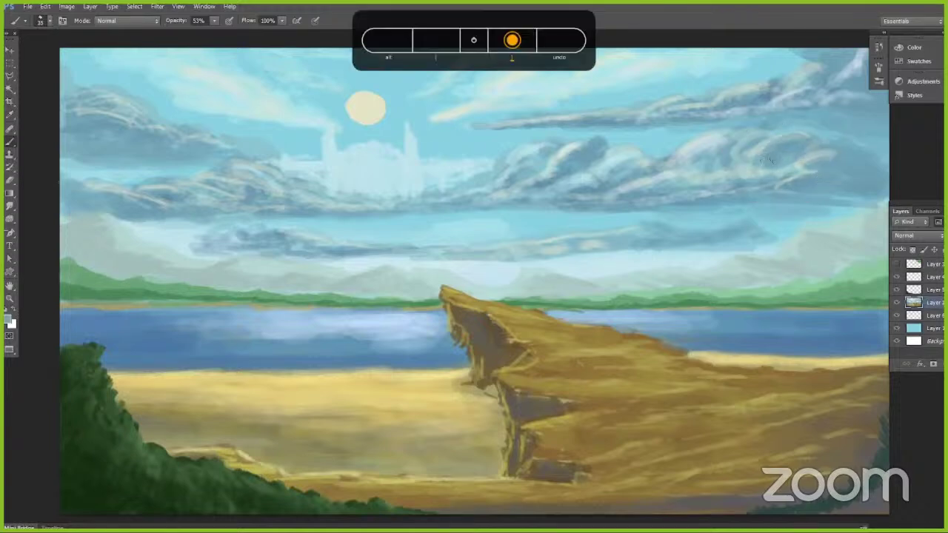
# Step: Set the brush opacity to 26% and blend the swirling highlights at the right end of the large cloud
pyautogui.click(215, 21)
pyautogui.moveTo(214, 32); pyautogui.dragTo(201, 32)
pyautogui.click(386, 30)
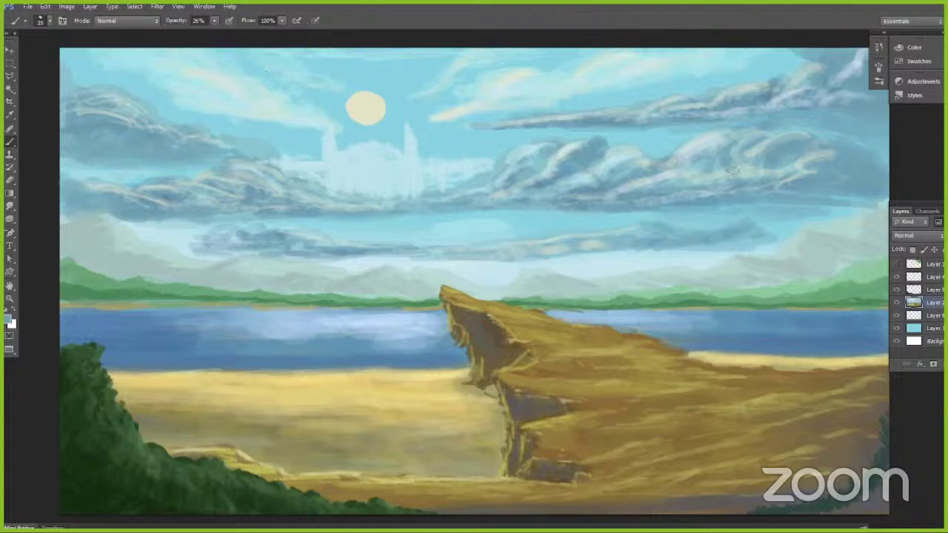
pyautogui.moveTo(753, 157); pyautogui.dragTo(801, 143)
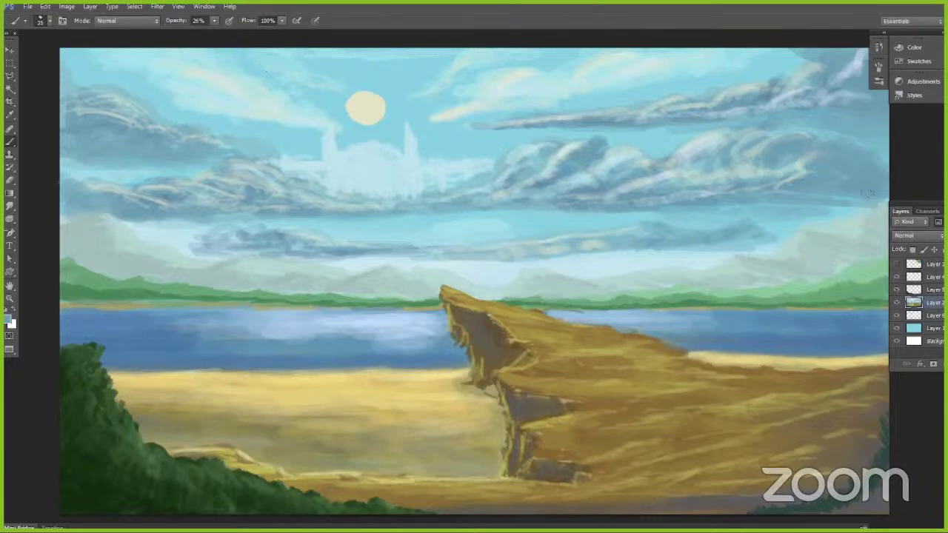
pyautogui.moveTo(809, 163)
pyautogui.mouseDown()
pyautogui.moveTo(760, 173)
pyautogui.moveTo(716, 150)
pyautogui.moveTo(730, 138)
pyautogui.moveTo(744, 148)
pyautogui.moveTo(804, 127)
pyautogui.mouseUp()
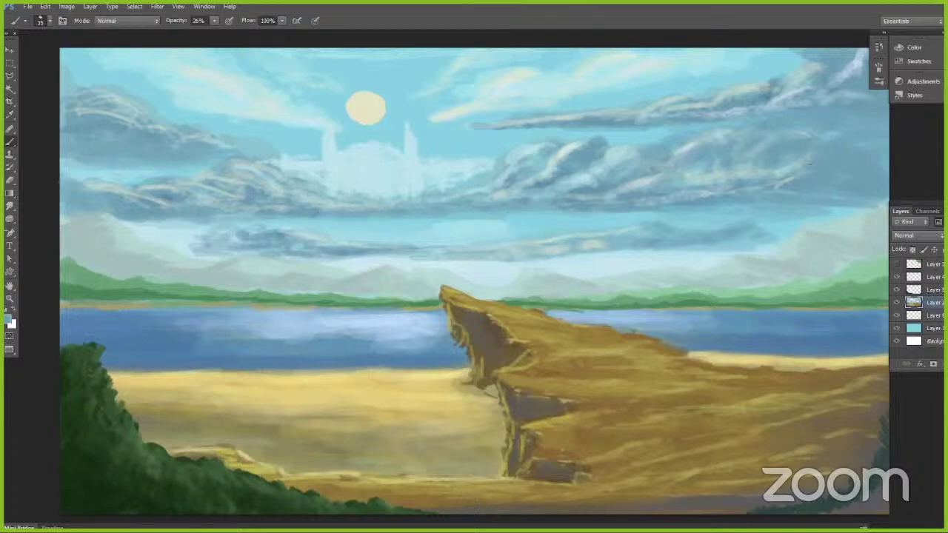
# Step: Set the brush opacity to 17% and softly shade the left-hand clouds, adjusting the brush size
pyautogui.press('[')
pyautogui.click(215, 22)
pyautogui.click(210, 33)
pyautogui.click(332, 32)
pyautogui.press(']')
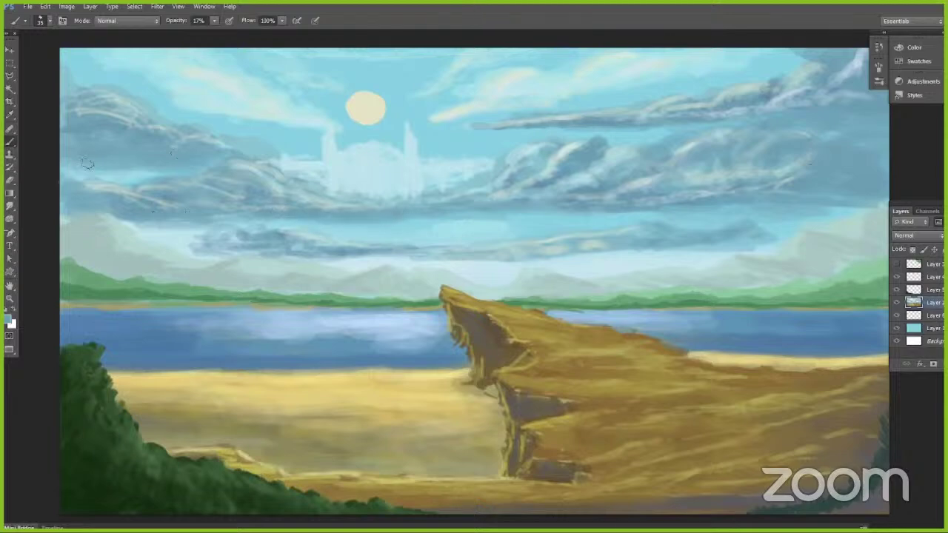
pyautogui.press('[')
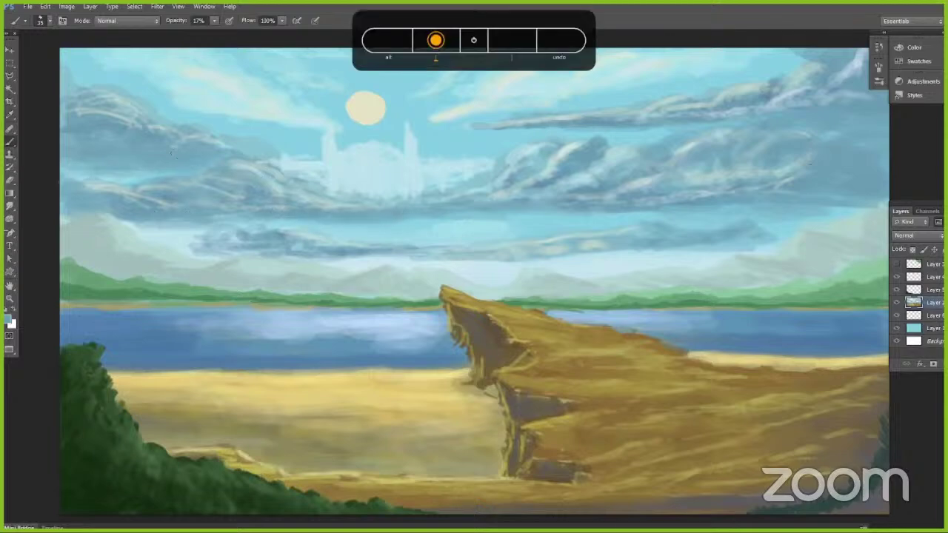
# Step: Brighten the undersides of the central clouds below the castle with pale blues sampled from the sky and castle
pyautogui.press('alt')
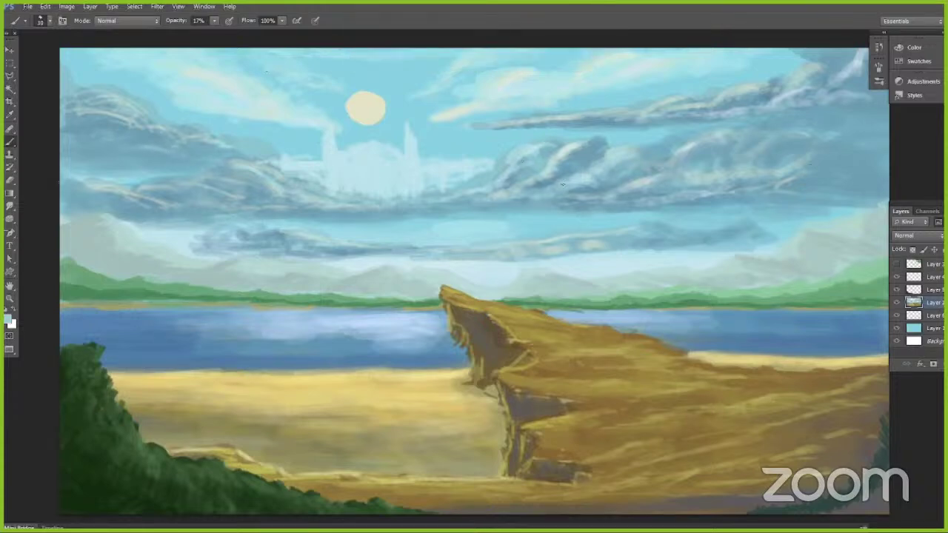
pyautogui.keyDown('alt'); pyautogui.click(543, 214); pyautogui.keyUp('alt')
pyautogui.moveTo(546, 211); pyautogui.dragTo(559, 208)
pyautogui.keyDown('alt'); pyautogui.click(403, 175); pyautogui.keyUp('alt')
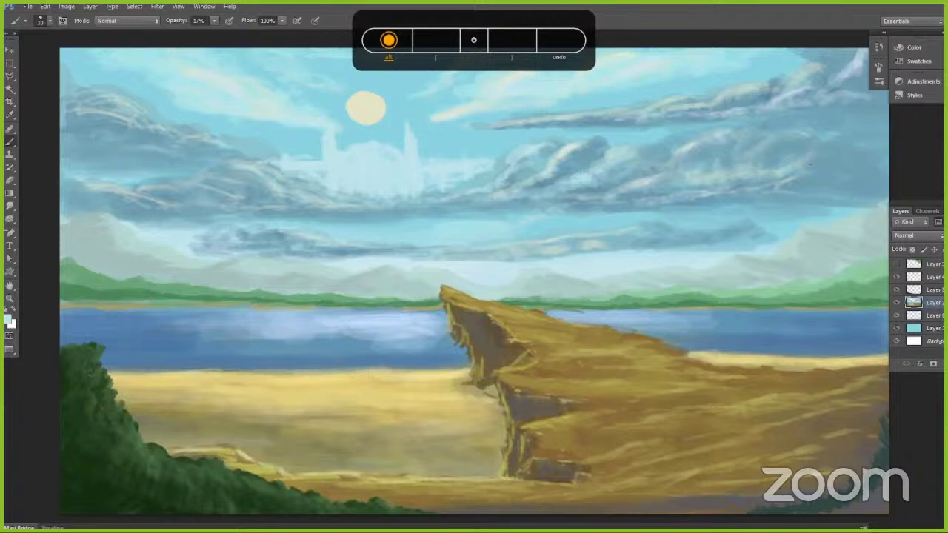
pyautogui.moveTo(573, 209); pyautogui.dragTo(614, 198)
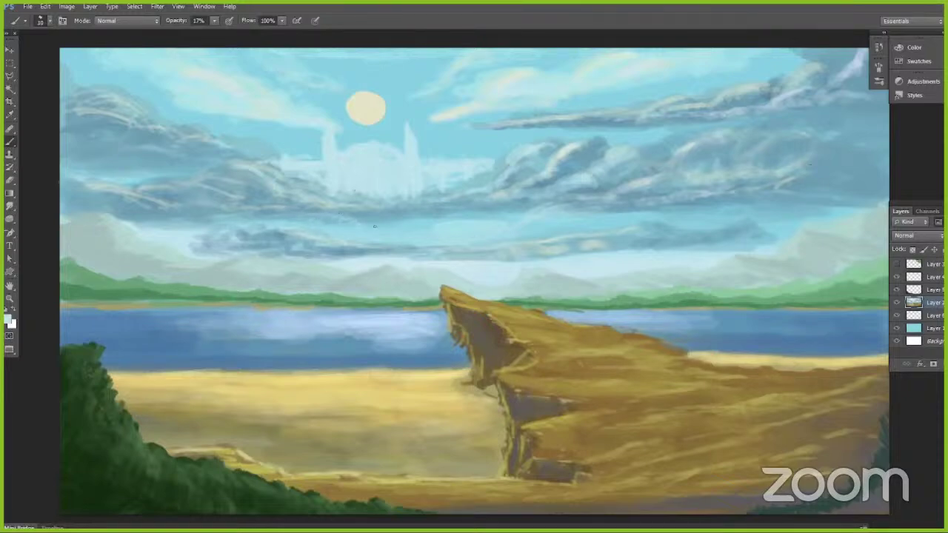
pyautogui.moveTo(349, 216); pyautogui.dragTo(452, 203)
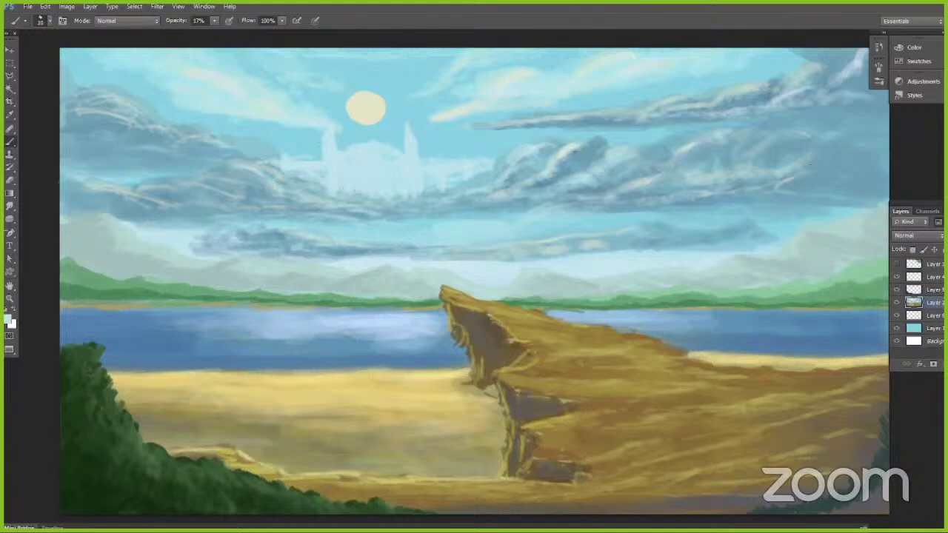
# Step: Add faint pale blue highlights to the central, left and far-right clouds, curving them along the cloud forms
pyautogui.moveTo(599, 154); pyautogui.dragTo(553, 174)
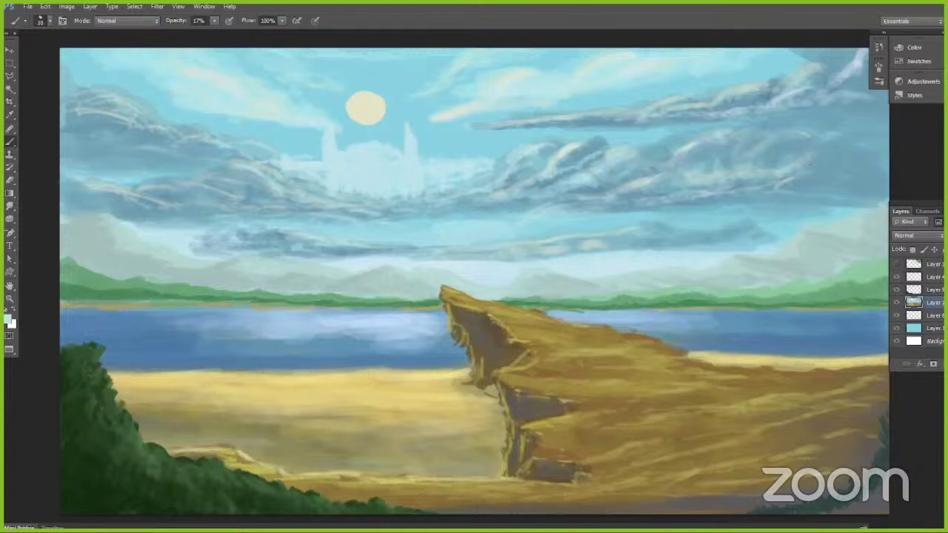
pyautogui.moveTo(346, 217); pyautogui.dragTo(371, 216)
pyautogui.moveTo(666, 140)
pyautogui.mouseDown()
pyautogui.moveTo(684, 134)
pyautogui.moveTo(641, 158)
pyautogui.mouseUp()
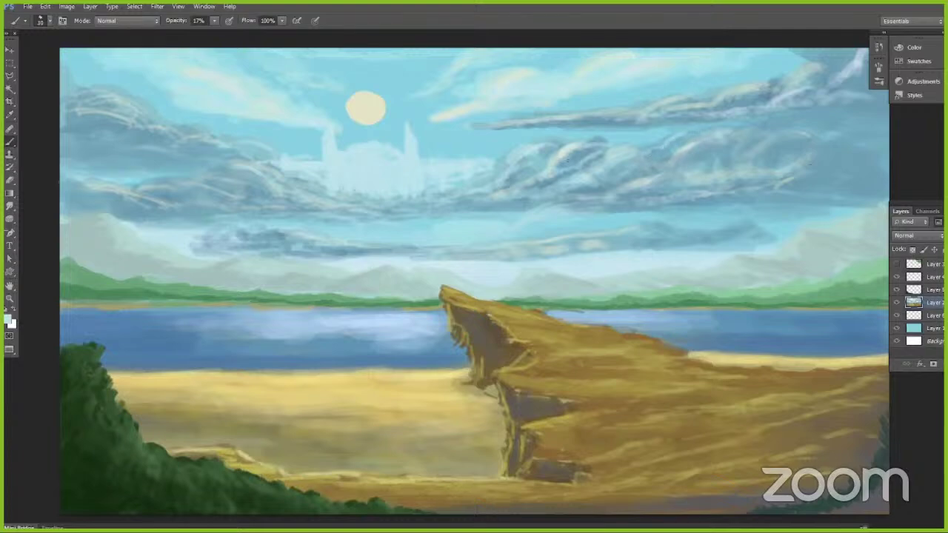
pyautogui.moveTo(696, 124); pyautogui.dragTo(707, 119)
pyautogui.moveTo(183, 158); pyautogui.dragTo(200, 170)
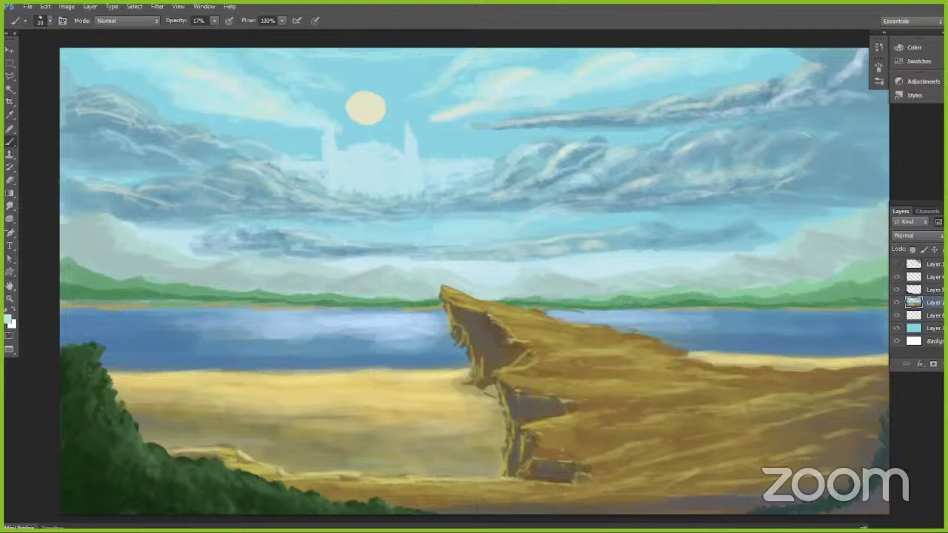
pyautogui.moveTo(875, 117); pyautogui.dragTo(815, 161)
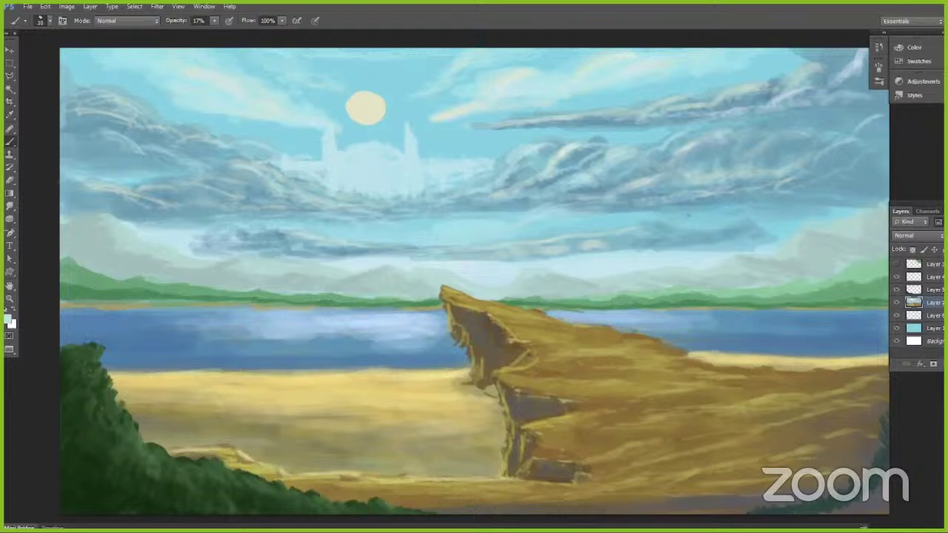
# Step: Sample the far-right cloud's blue-grey, choose a lighter tint of it, and blend the right-hand clouds with varying brush sizes
pyautogui.keyDown('alt'); pyautogui.click(866, 185); pyautogui.keyUp('alt')
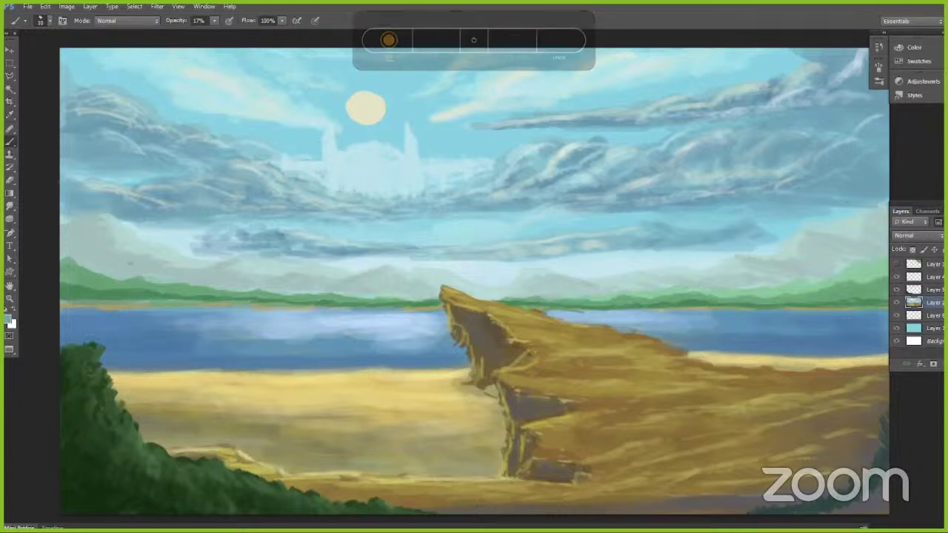
pyautogui.click(7, 321)
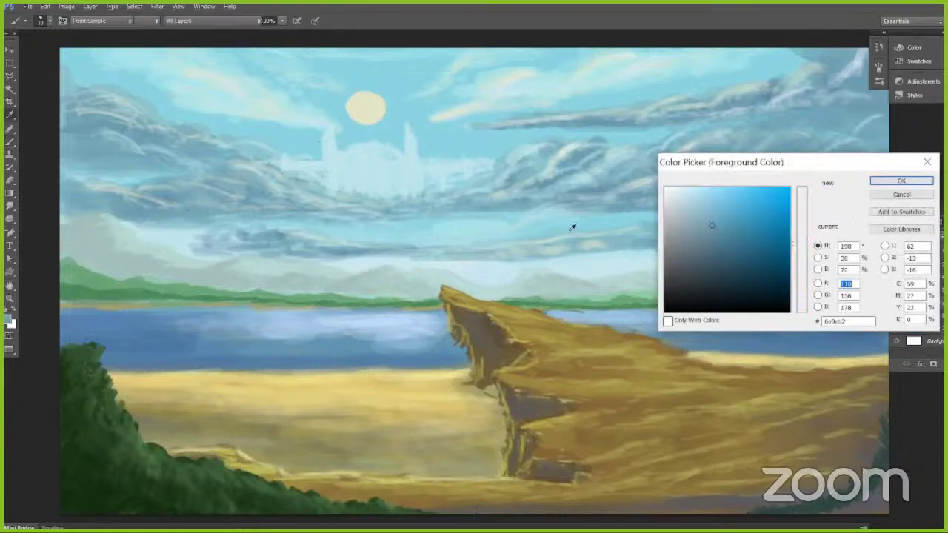
pyautogui.click(712, 209)
pyautogui.click(888, 186)
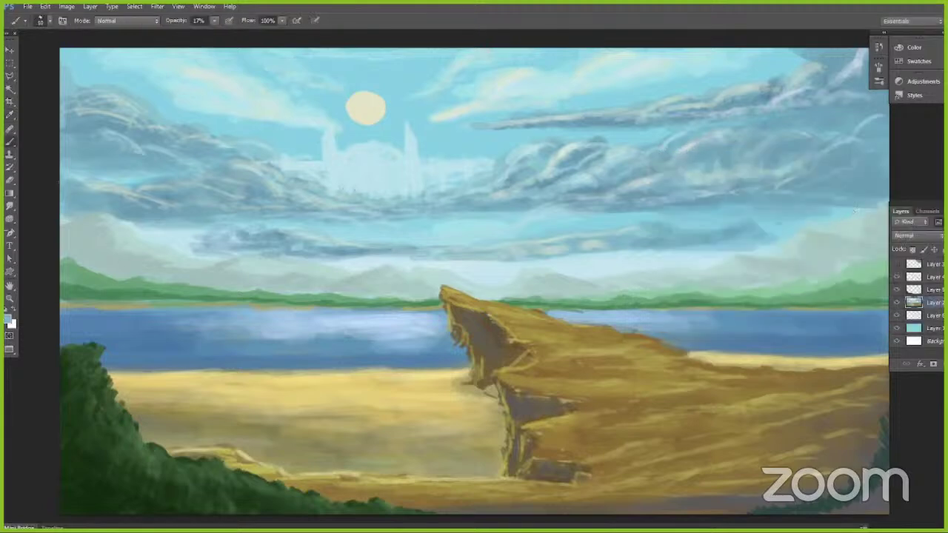
pyautogui.press(']')
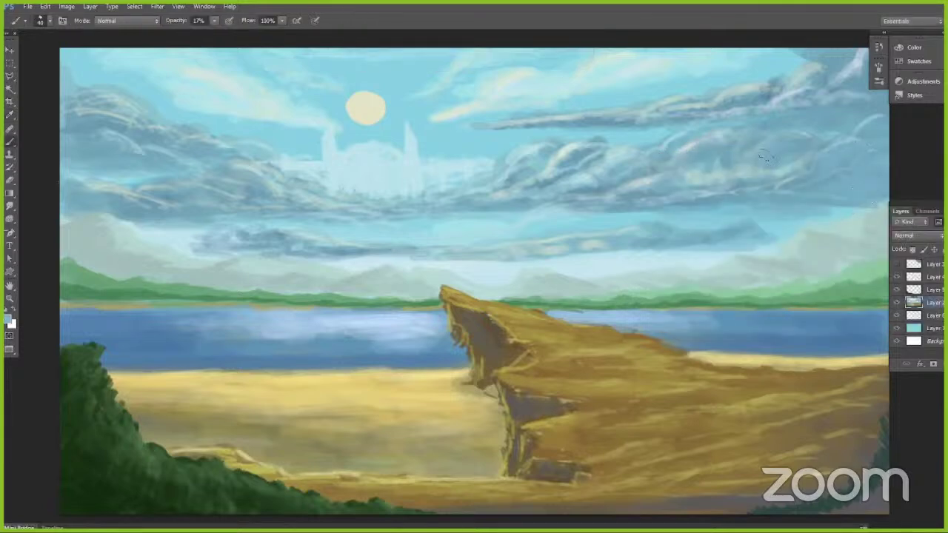
pyautogui.press('[')
pyautogui.press('[')
pyautogui.press(']')
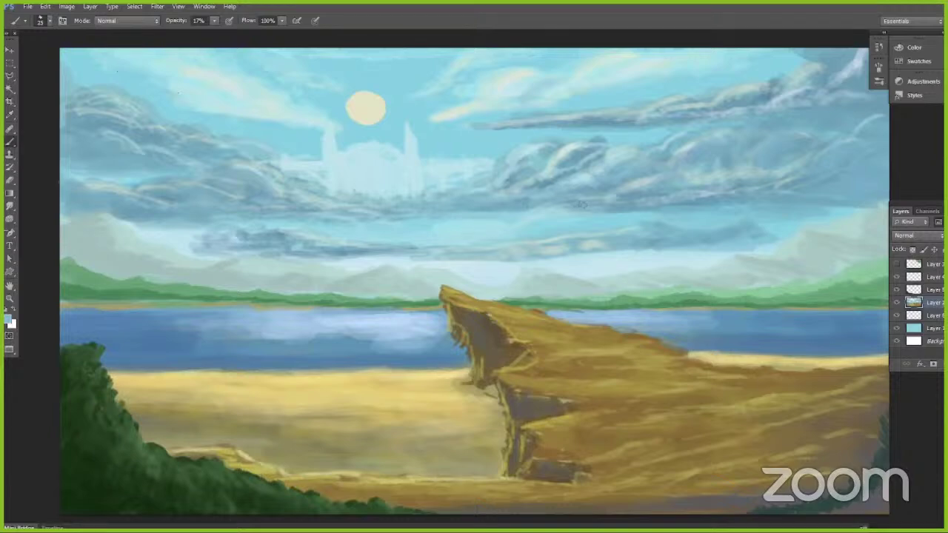
# Step: Sample the light sky blue and thin out the upper-right cloud's tapered tip and the low cloud band
pyautogui.keyDown('alt'); pyautogui.click(593, 230); pyautogui.keyUp('alt')
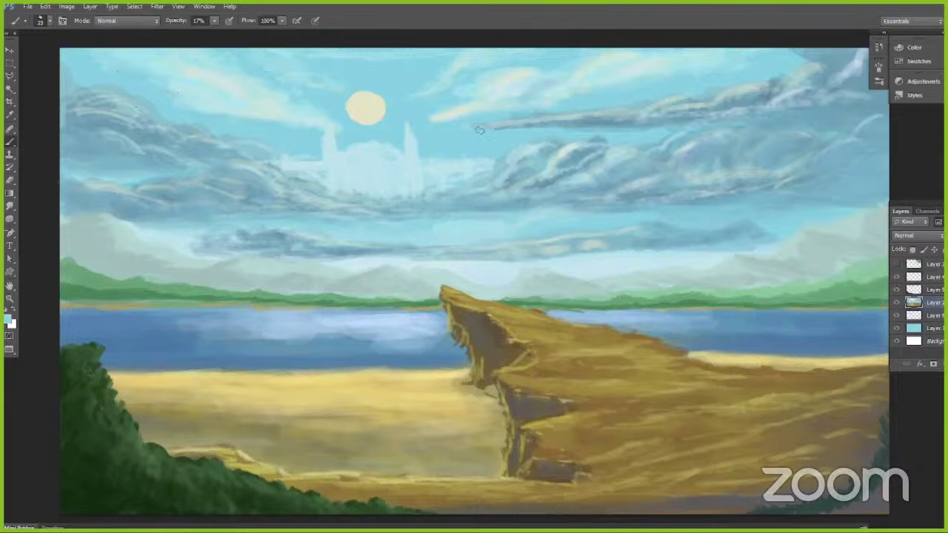
pyautogui.moveTo(480, 130); pyautogui.dragTo(638, 126)
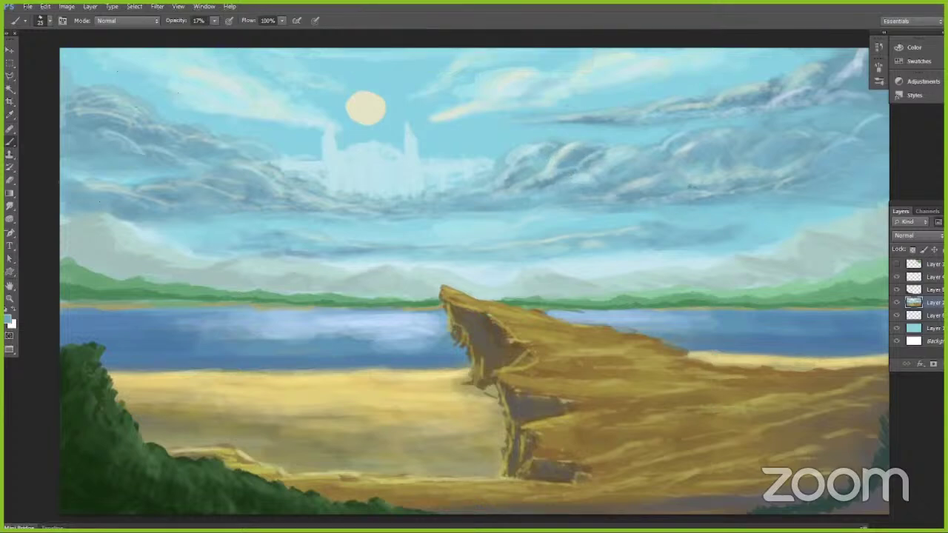
pyautogui.press('alt')
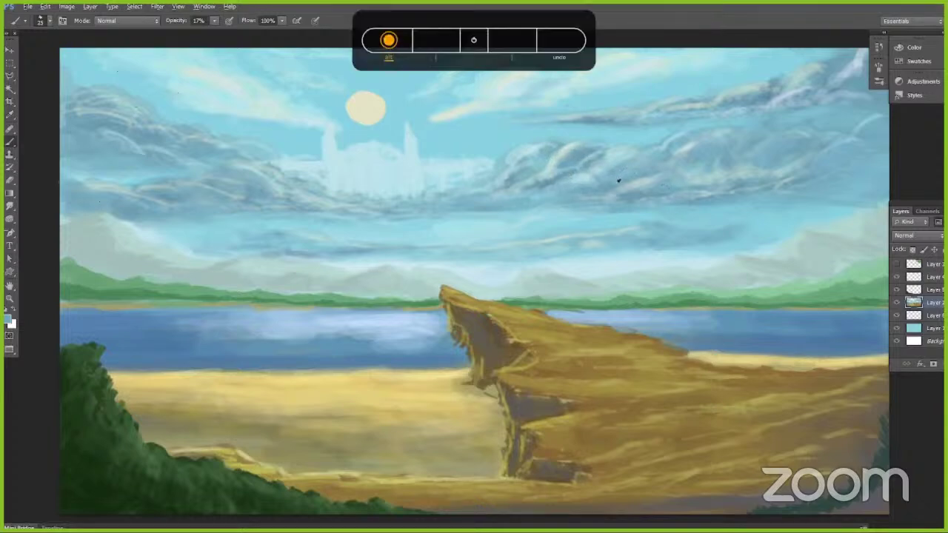
# Step: Select the foreground ground and cliff with the Polygonal Lasso, following the ridge and the cliff's edges
pyautogui.press('f')
pyautogui.press('f')
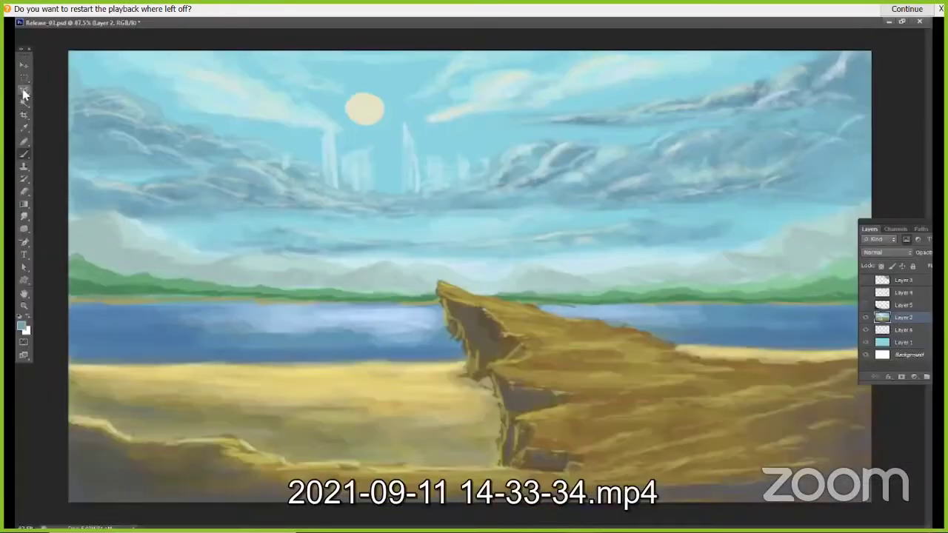
pyautogui.rightClick(24, 91)
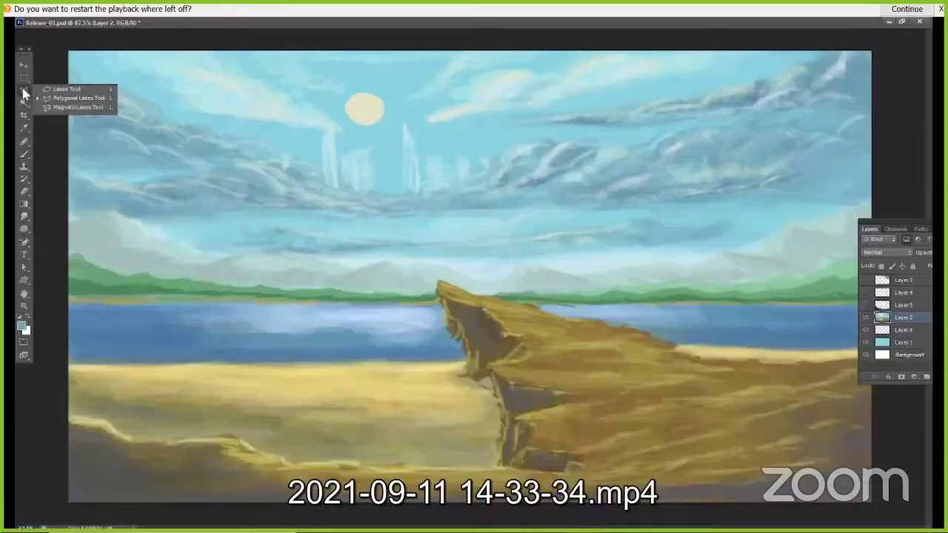
pyautogui.click(46, 98)
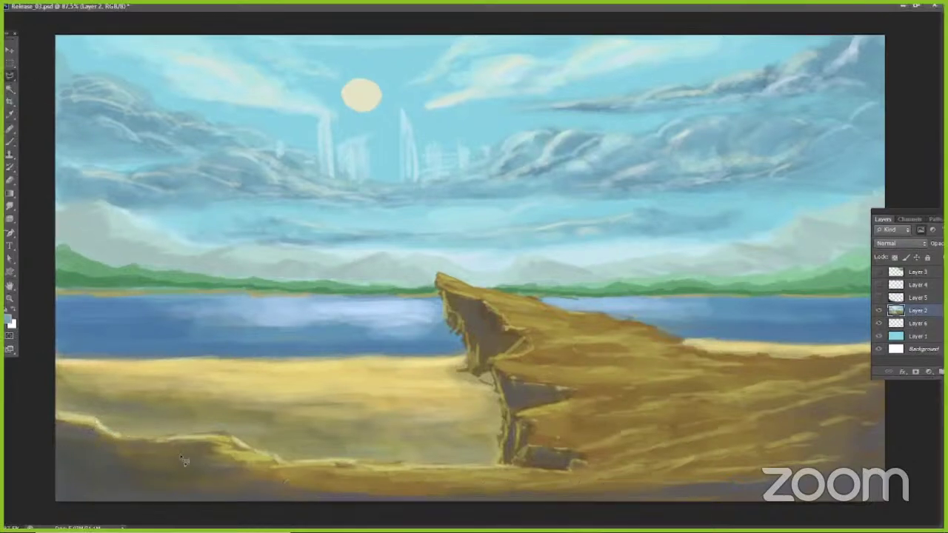
pyautogui.click(181, 457)
pyautogui.click(58, 414)
pyautogui.click(93, 419)
pyautogui.click(112, 434)
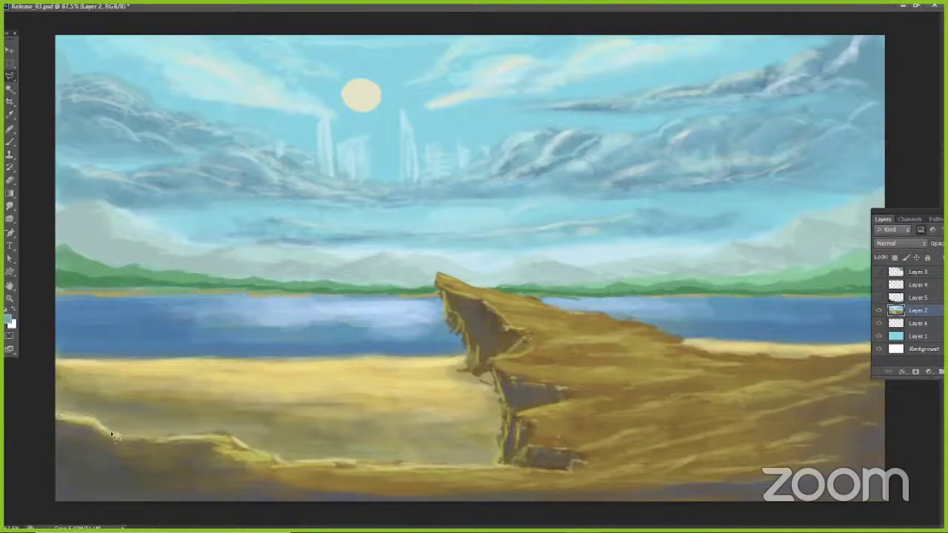
pyautogui.click(171, 435)
pyautogui.click(228, 433)
pyautogui.click(283, 460)
pyautogui.click(332, 462)
pyautogui.click(368, 463)
pyautogui.click(402, 463)
pyautogui.moveTo(497, 469)
pyautogui.mouseDown()
pyautogui.moveTo(501, 380)
pyautogui.moveTo(493, 365)
pyautogui.moveTo(484, 375)
pyautogui.moveTo(468, 366)
pyautogui.moveTo(470, 343)
pyautogui.moveTo(441, 277)
pyautogui.moveTo(749, 355)
pyautogui.mouseUp()
pyautogui.moveTo(823, 364)
pyautogui.mouseDown()
pyautogui.moveTo(888, 360)
pyautogui.moveTo(892, 511)
pyautogui.moveTo(52, 513)
pyautogui.moveTo(48, 415)
pyautogui.mouseUp()
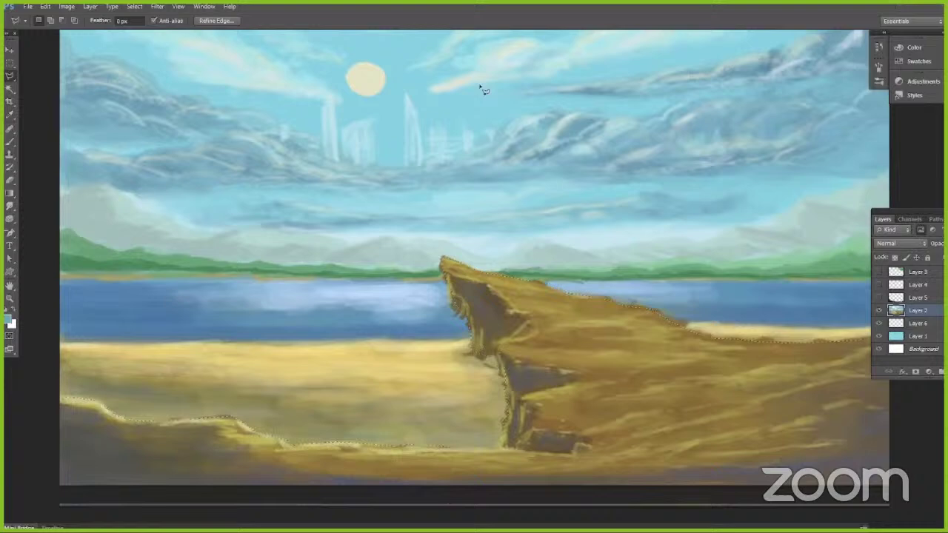
# Step: Cut the selected foreground and cliff from Layer 2 onto a new layer
pyautogui.press('f')
pyautogui.click(134, 6)
pyautogui.moveTo(90, 6)
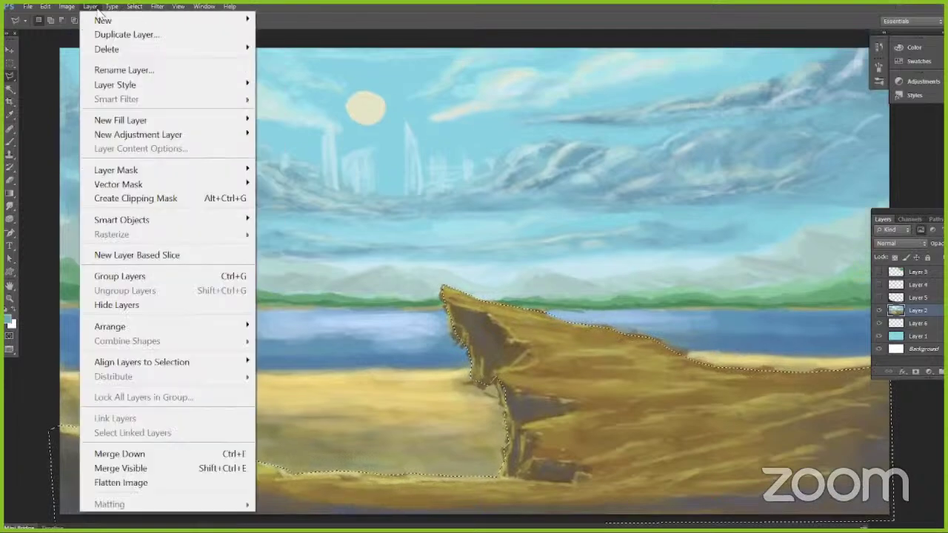
pyautogui.moveTo(111, 18)
pyautogui.click(335, 97)
# Step: Toggle the cut-out cliff layer to check the separation, leave it hidden, and select Layer 2
pyautogui.click(878, 311)
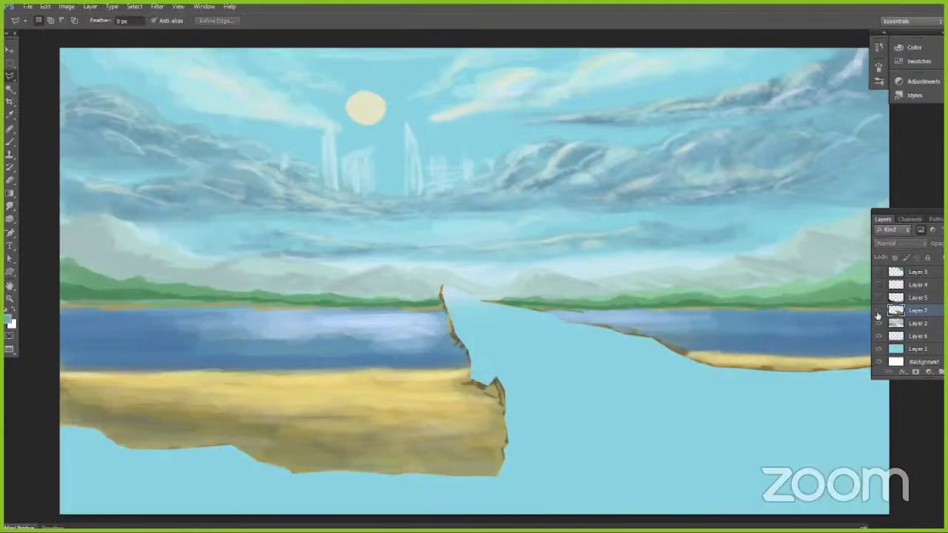
pyautogui.click(879, 311)
pyautogui.click(878, 311)
pyautogui.click(879, 311)
pyautogui.click(878, 311)
pyautogui.click(878, 311)
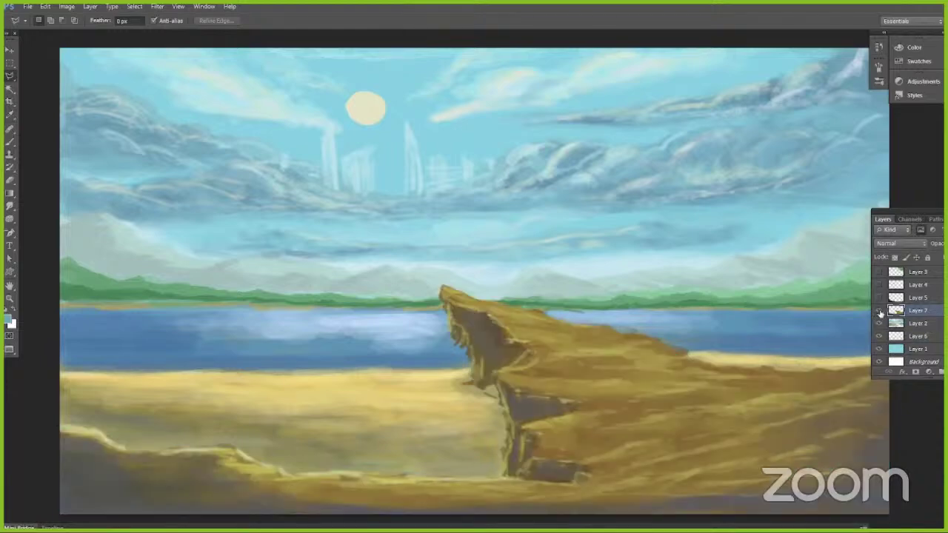
pyautogui.click(878, 311)
pyautogui.click(900, 323)
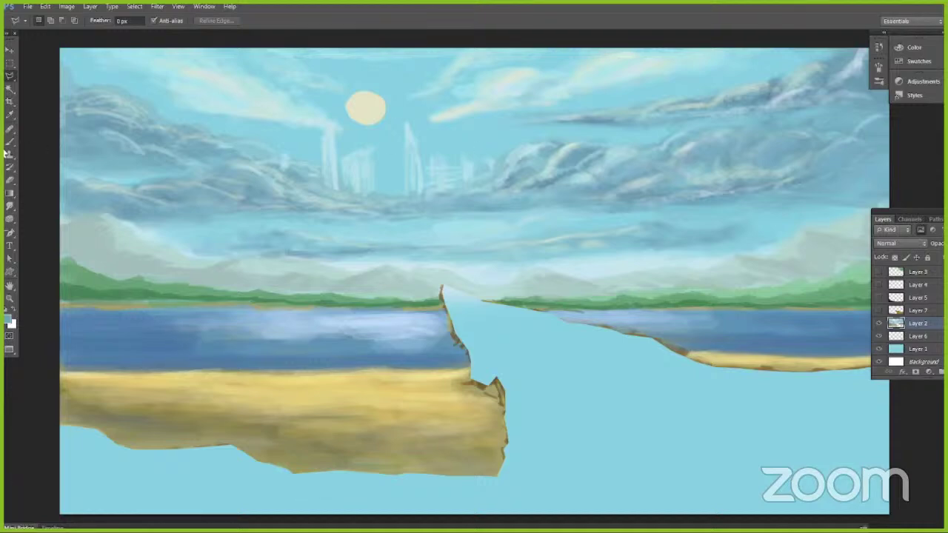
# Step: Set the brush opacity to 62% and extend the distant green shoreline across the gap left by the cliff tip
pyautogui.press('b')
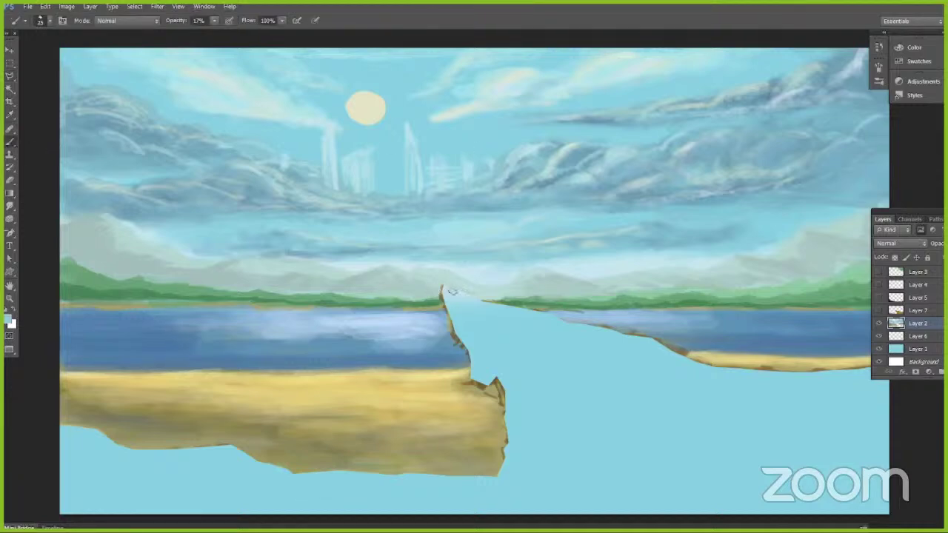
pyautogui.click(214, 20)
pyautogui.moveTo(226, 34); pyautogui.dragTo(239, 34)
pyautogui.keyDown('alt'); pyautogui.click(438, 299); pyautogui.keyUp('alt')
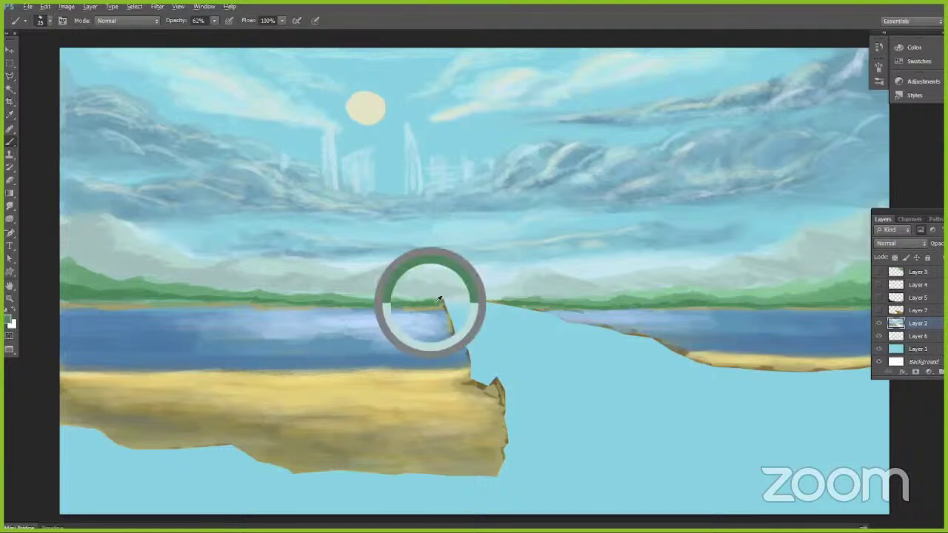
pyautogui.moveTo(435, 303)
pyautogui.mouseDown()
pyautogui.moveTo(495, 302)
pyautogui.moveTo(473, 307)
pyautogui.mouseUp()
# Step: Reduce the brush size, sample the shoreline colour, and continue the thin sandy shore across the gap, undoing a misstep
pyautogui.press('[')
pyautogui.press('[')
pyautogui.press('[')
pyautogui.press('[')
pyautogui.keyDown('alt'); pyautogui.click(447, 308); pyautogui.keyUp('alt')
pyautogui.hotkey('ctrl', 'z')
pyautogui.moveTo(473, 306); pyautogui.dragTo(520, 307)
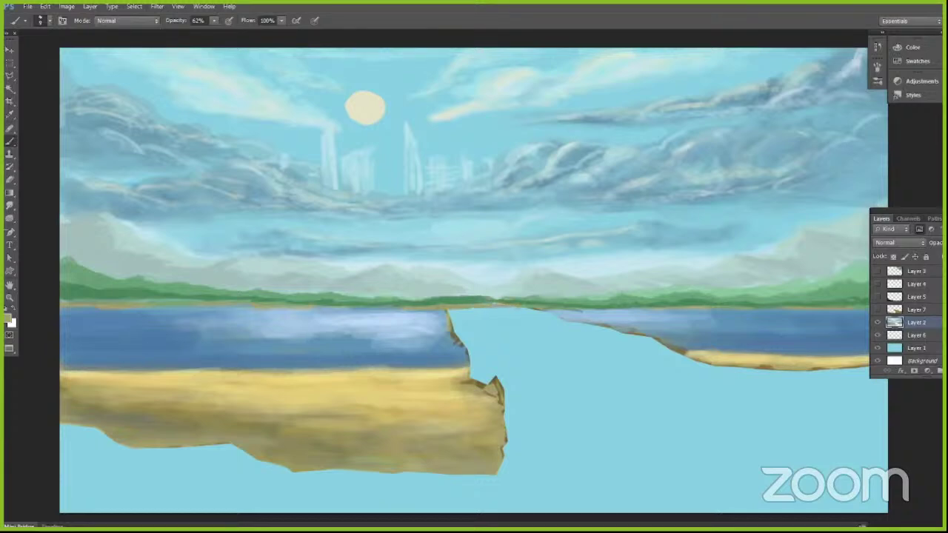
# Step: Fill the lake area left empty by the cliff with blue, using a larger brush
pyautogui.moveTo(498, 341)
pyautogui.mouseDown()
pyautogui.moveTo(460, 339)
pyautogui.moveTo(578, 329)
pyautogui.moveTo(441, 315)
pyautogui.moveTo(566, 322)
pyautogui.moveTo(469, 313)
pyautogui.mouseUp()
pyautogui.press(']')
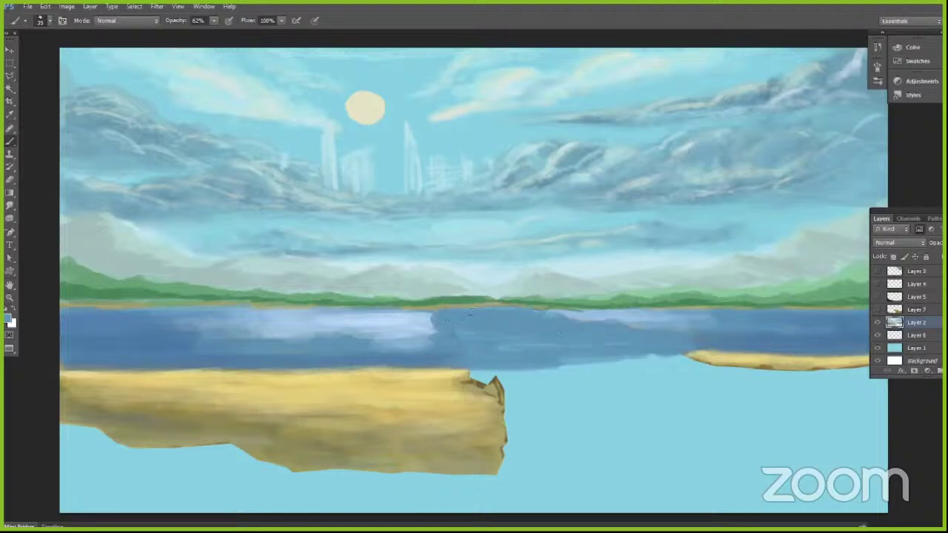
# Step: Extend the pale reflection across the repainted water and join the two sandy banks with a strip of sampled sand colour
pyautogui.keyDown('alt'); pyautogui.click(426, 323); pyautogui.keyUp('alt')
pyautogui.moveTo(411, 322); pyautogui.dragTo(515, 312)
pyautogui.keyDown('alt'); pyautogui.click(439, 384); pyautogui.keyUp('alt')
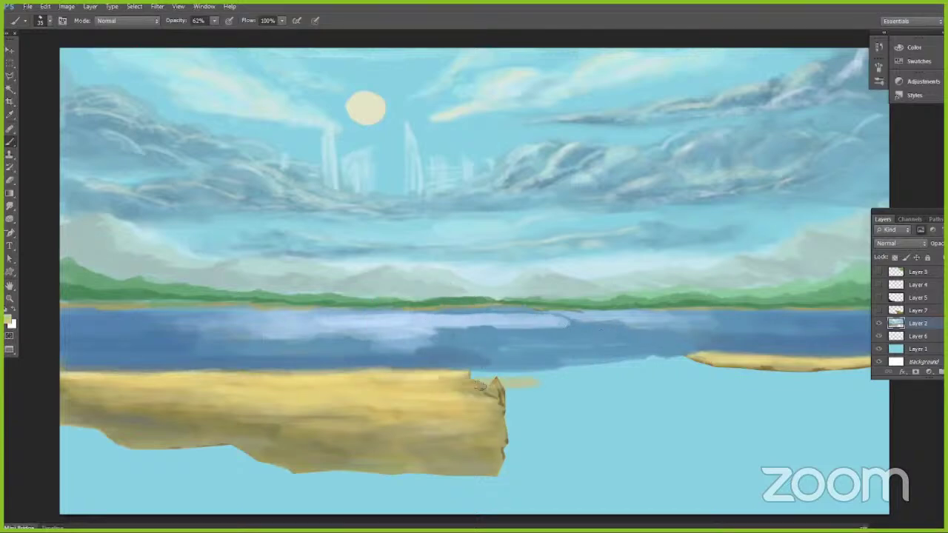
pyautogui.moveTo(503, 383); pyautogui.dragTo(618, 384)
pyautogui.moveTo(699, 360)
pyautogui.mouseDown()
pyautogui.moveTo(576, 375)
pyautogui.moveTo(826, 372)
pyautogui.mouseUp()
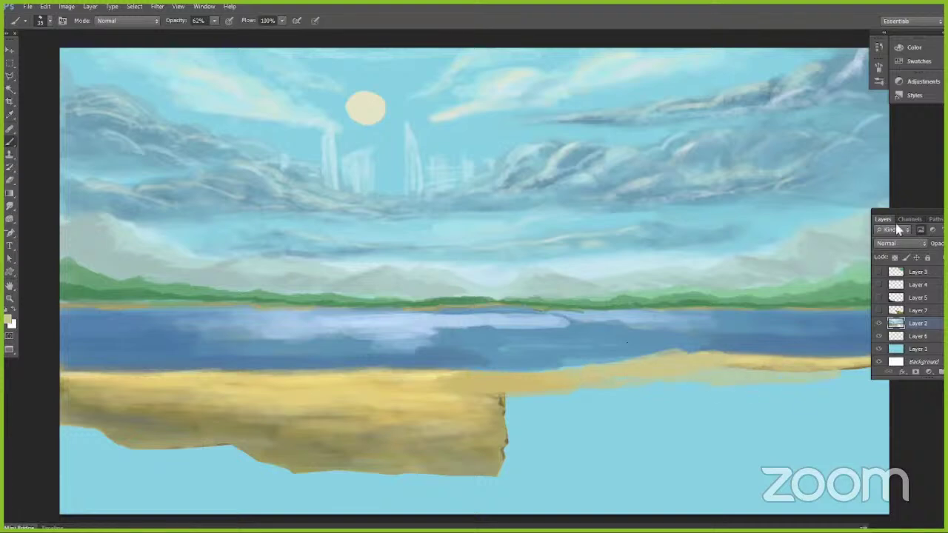
pyautogui.moveTo(896, 216); pyautogui.dragTo(913, 218)
pyautogui.moveTo(861, 374); pyautogui.dragTo(813, 373)
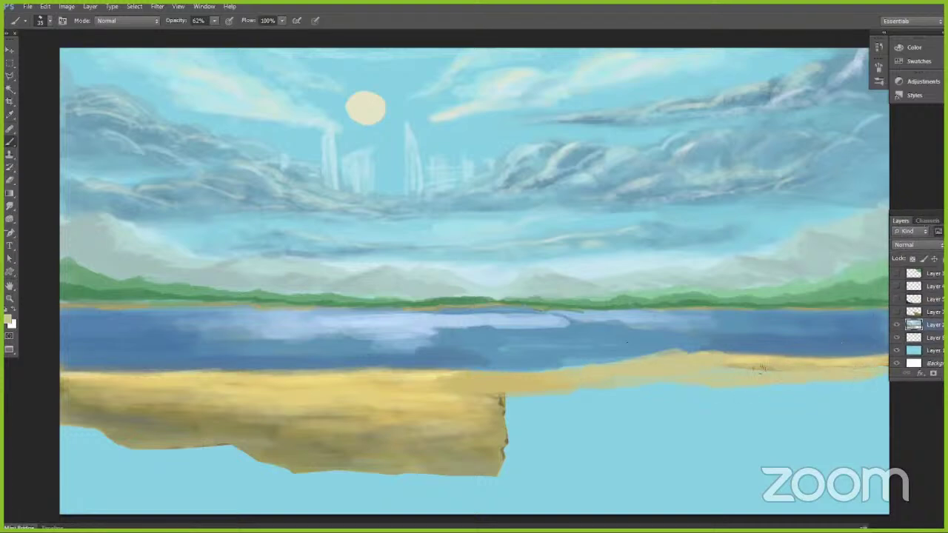
# Step: Enlarge the brush to 60 and fill the empty area below the new shoreline with sampled light and shaded sand tones
pyautogui.keyDown('alt'); pyautogui.click(481, 408); pyautogui.keyUp('alt')
pyautogui.press(']')
pyautogui.press(']')
pyautogui.press(']')
pyautogui.press(']')
pyautogui.moveTo(465, 412)
pyautogui.mouseDown()
pyautogui.moveTo(595, 417)
pyautogui.moveTo(480, 431)
pyautogui.moveTo(629, 435)
pyautogui.moveTo(478, 463)
pyautogui.moveTo(553, 456)
pyautogui.moveTo(508, 428)
pyautogui.moveTo(601, 414)
pyautogui.moveTo(531, 443)
pyautogui.moveTo(462, 450)
pyautogui.moveTo(520, 442)
pyautogui.moveTo(438, 432)
pyautogui.moveTo(579, 414)
pyautogui.moveTo(543, 388)
pyautogui.moveTo(509, 389)
pyautogui.moveTo(746, 383)
pyautogui.moveTo(709, 370)
pyautogui.moveTo(674, 392)
pyautogui.moveTo(859, 383)
pyautogui.moveTo(636, 425)
pyautogui.moveTo(752, 399)
pyautogui.mouseUp()
pyautogui.keyDown('alt'); pyautogui.click(463, 450); pyautogui.keyUp('alt')
pyautogui.keyDown('alt'); pyautogui.click(508, 397); pyautogui.keyUp('alt')
pyautogui.keyDown('alt'); pyautogui.click(479, 399); pyautogui.keyUp('alt')
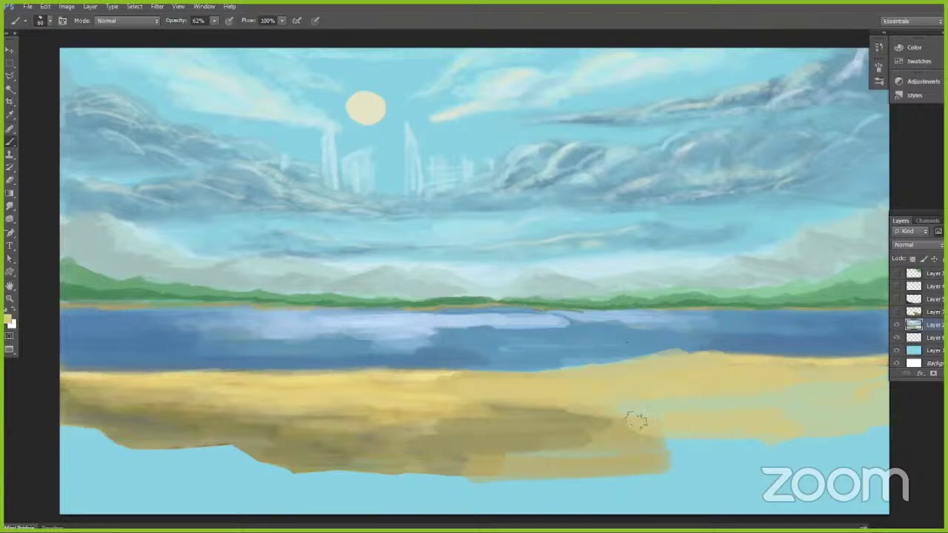
pyautogui.moveTo(634, 421)
pyautogui.mouseDown()
pyautogui.moveTo(868, 442)
pyautogui.moveTo(501, 473)
pyautogui.moveTo(893, 474)
pyautogui.mouseUp()
# Step: Cover the blue gap along the canvas's lower edge with sand strokes, darkening the beach's left side with a sampled shadow tone
pyautogui.moveTo(474, 469)
pyautogui.mouseDown()
pyautogui.moveTo(131, 479)
pyautogui.moveTo(227, 478)
pyautogui.moveTo(137, 448)
pyautogui.moveTo(214, 470)
pyautogui.moveTo(55, 445)
pyautogui.moveTo(122, 485)
pyautogui.moveTo(152, 485)
pyautogui.moveTo(74, 515)
pyautogui.moveTo(83, 480)
pyautogui.moveTo(62, 440)
pyautogui.moveTo(63, 489)
pyautogui.moveTo(92, 490)
pyautogui.mouseUp()
pyautogui.keyDown('alt'); pyautogui.click(174, 438); pyautogui.keyUp('alt')
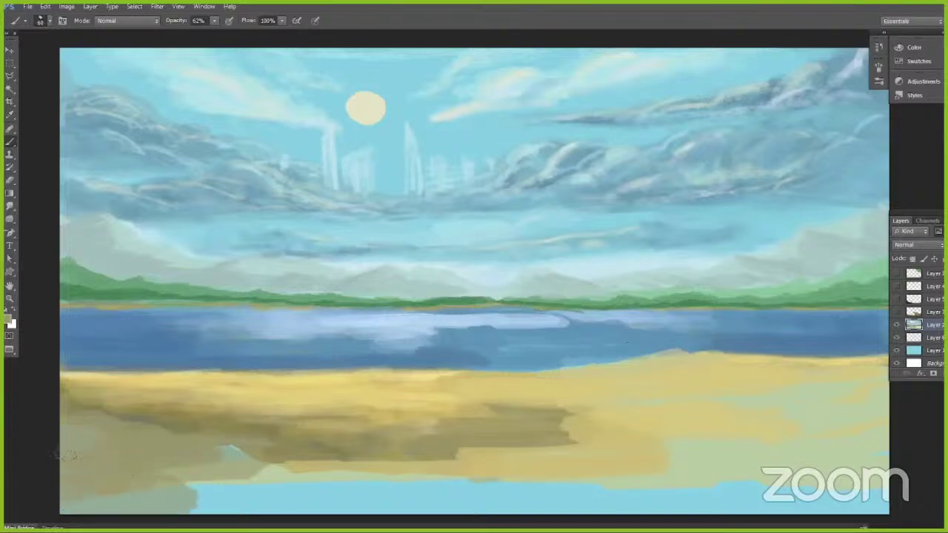
pyautogui.moveTo(137, 411)
pyautogui.mouseDown()
pyautogui.moveTo(59, 433)
pyautogui.moveTo(164, 485)
pyautogui.mouseUp()
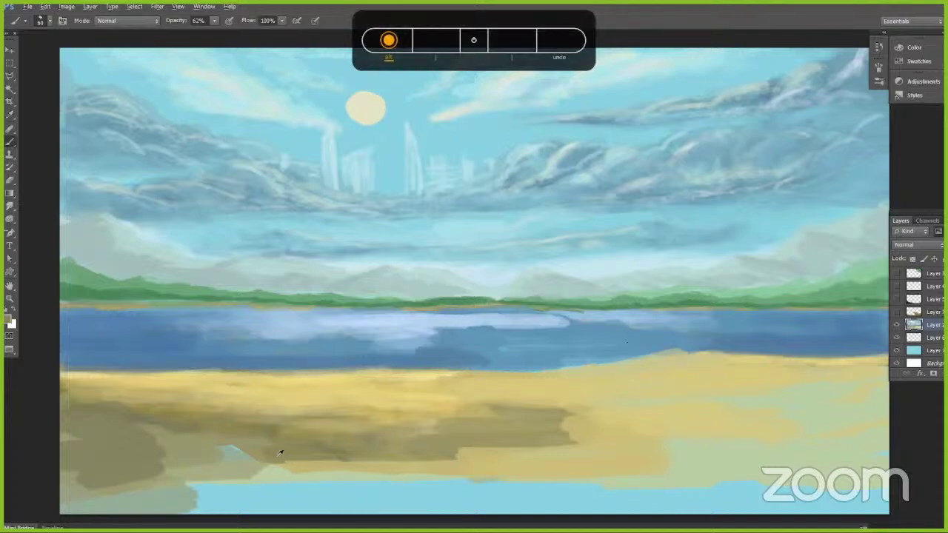
pyautogui.moveTo(259, 448)
pyautogui.mouseDown()
pyautogui.moveTo(155, 479)
pyautogui.moveTo(133, 501)
pyautogui.moveTo(320, 505)
pyautogui.moveTo(237, 500)
pyautogui.moveTo(309, 488)
pyautogui.moveTo(368, 501)
pyautogui.moveTo(464, 476)
pyautogui.moveTo(529, 482)
pyautogui.moveTo(431, 503)
pyautogui.mouseUp()
pyautogui.keyDown('alt'); pyautogui.click(332, 471); pyautogui.keyUp('alt')
pyautogui.keyDown('alt'); pyautogui.click(464, 475); pyautogui.keyUp('alt')
pyautogui.moveTo(432, 503)
pyautogui.mouseDown()
pyautogui.moveTo(556, 490)
pyautogui.moveTo(700, 498)
pyautogui.moveTo(719, 511)
pyautogui.moveTo(752, 491)
pyautogui.mouseUp()
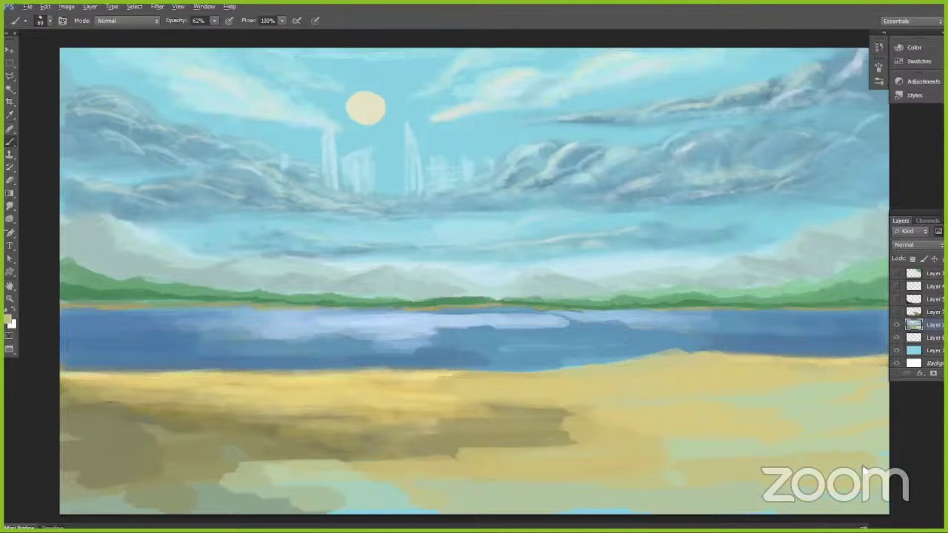
# Step: Add more sand colour on the right of the beach and spread the olive shadow along its lower left part
pyautogui.press('alt')
pyautogui.moveTo(743, 459); pyautogui.dragTo(677, 449)
pyautogui.keyDown('alt'); pyautogui.click(301, 453); pyautogui.keyUp('alt')
pyautogui.moveTo(248, 469)
pyautogui.mouseDown()
pyautogui.moveTo(349, 469)
pyautogui.moveTo(343, 499)
pyautogui.moveTo(391, 496)
pyautogui.mouseUp()
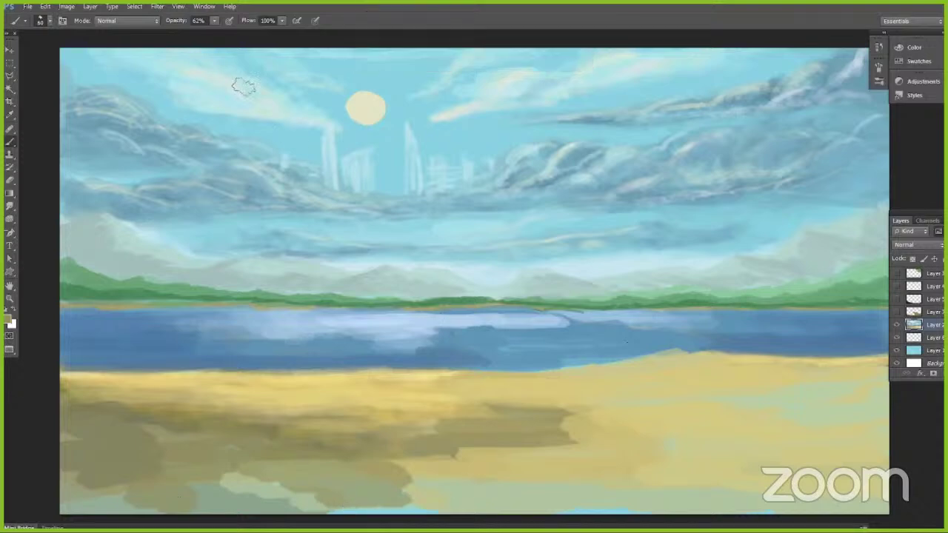
# Step: Lower the brush opacity to 31% and blend the beach's dark band toward the right with sampled sand tones
pyautogui.moveTo(214, 21); pyautogui.dragTo(197, 31)
pyautogui.keyDown('alt'); pyautogui.click(420, 397); pyautogui.keyUp('alt')
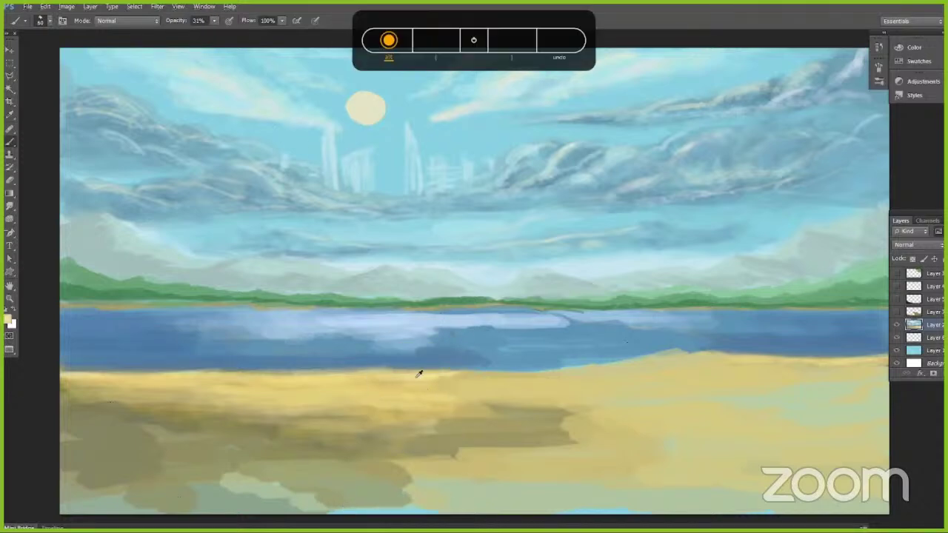
pyautogui.keyDown('alt'); pyautogui.click(533, 423); pyautogui.keyUp('alt')
pyautogui.moveTo(681, 420)
pyautogui.mouseDown()
pyautogui.moveTo(592, 420)
pyautogui.moveTo(655, 430)
pyautogui.moveTo(761, 418)
pyautogui.mouseUp()
pyautogui.keyDown('alt'); pyautogui.click(753, 393); pyautogui.keyUp('alt')
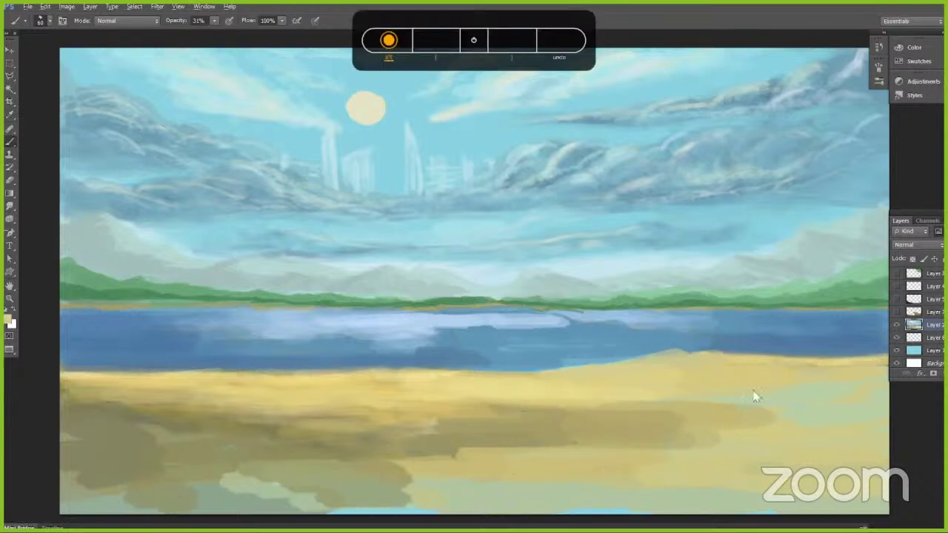
pyautogui.keyDown('alt'); pyautogui.click(714, 411); pyautogui.keyUp('alt')
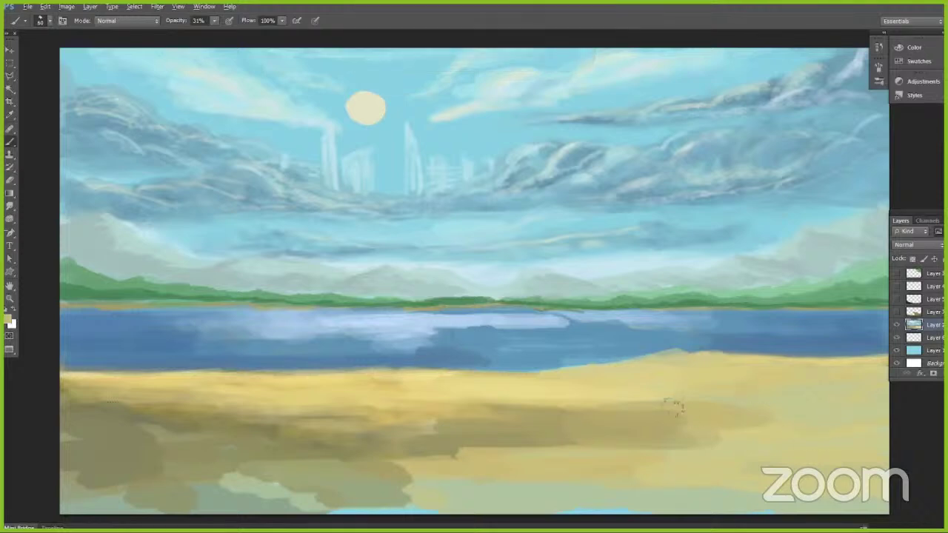
# Step: Paint over the remaining bluish patches along the beach's lower edge and soften the shadow's boundary with sampled colours
pyautogui.keyDown('alt'); pyautogui.click(689, 478); pyautogui.keyUp('alt')
pyautogui.press('alt')
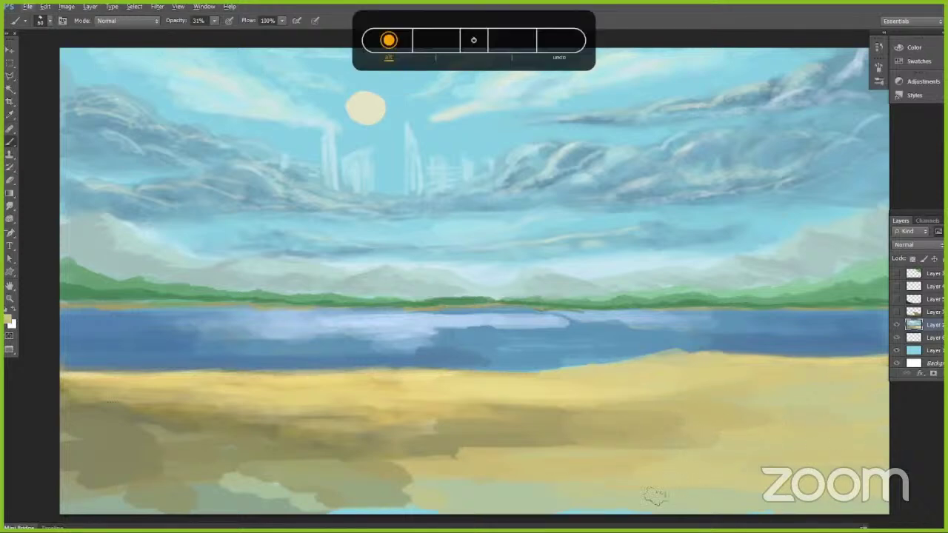
pyautogui.moveTo(370, 493); pyautogui.dragTo(353, 500)
pyautogui.keyDown('alt'); pyautogui.click(368, 473); pyautogui.keyUp('alt')
pyautogui.moveTo(404, 477)
pyautogui.mouseDown()
pyautogui.moveTo(455, 479)
pyautogui.moveTo(436, 508)
pyautogui.mouseUp()
pyautogui.press('alt')
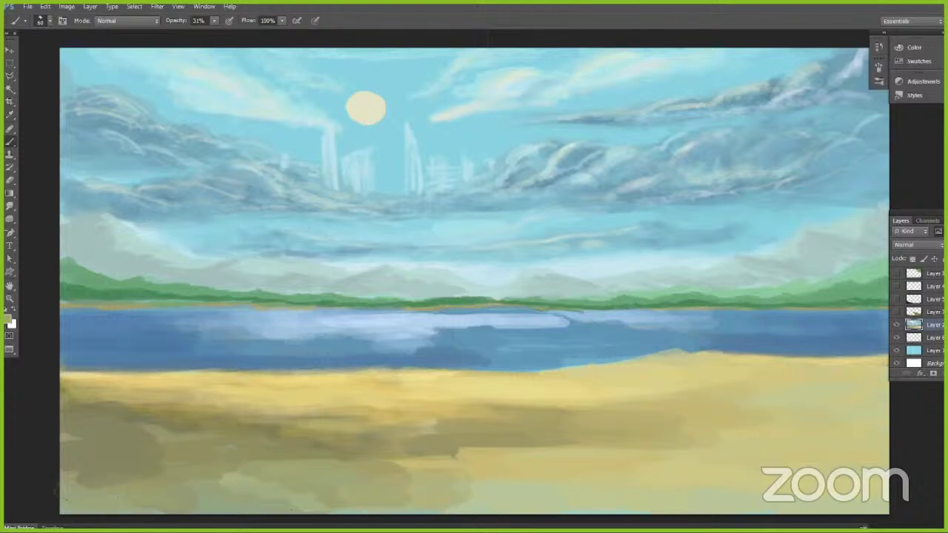
pyautogui.press('alt')
pyautogui.moveTo(392, 459); pyautogui.dragTo(448, 457)
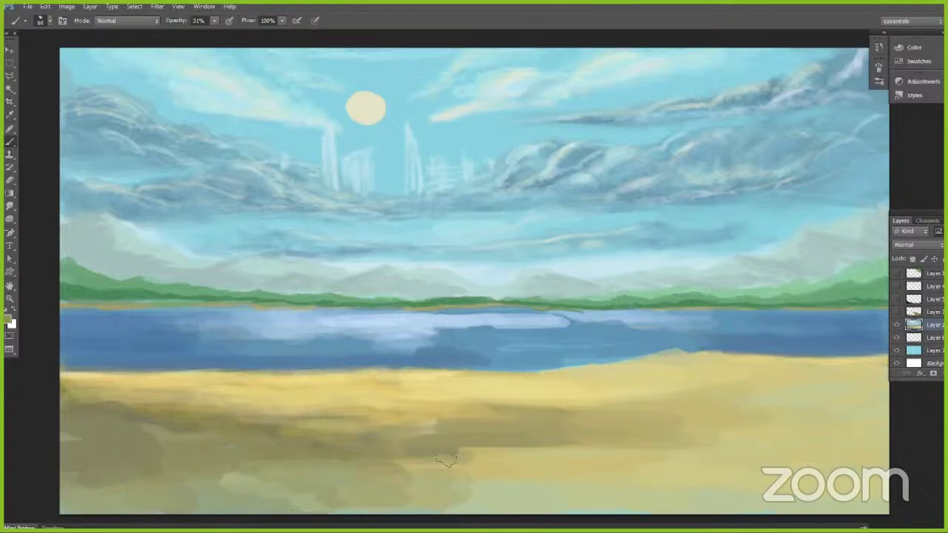
# Step: Enlarge the brush to 80 and cover the dark band in the middle of the beach with sampled light sand
pyautogui.keyDown('alt'); pyautogui.click(370, 400); pyautogui.keyUp('alt')
pyautogui.press(']')
pyautogui.press(']')
pyautogui.moveTo(349, 395)
pyautogui.mouseDown()
pyautogui.moveTo(688, 396)
pyautogui.moveTo(487, 402)
pyautogui.moveTo(627, 426)
pyautogui.moveTo(442, 428)
pyautogui.moveTo(335, 442)
pyautogui.moveTo(646, 464)
pyautogui.moveTo(659, 418)
pyautogui.mouseUp()
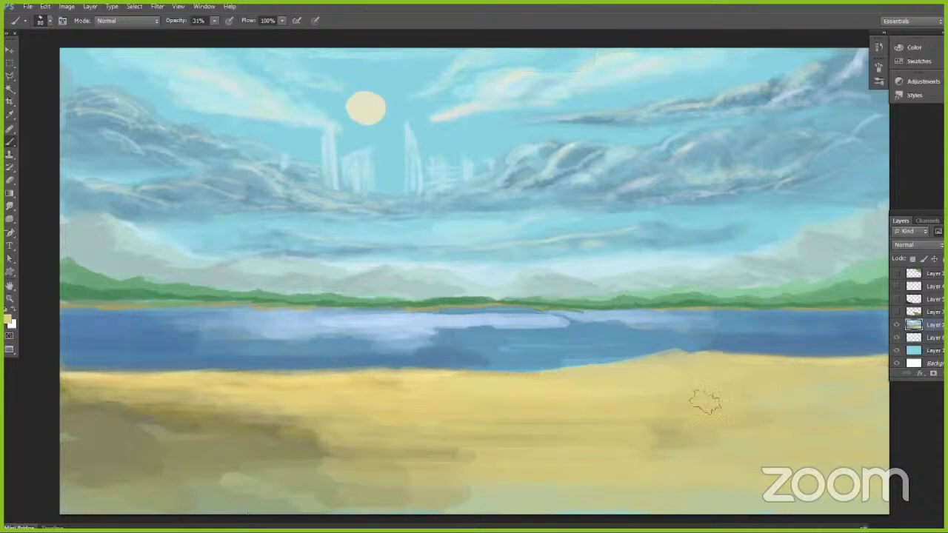
# Step: Reduce the brush to 70 and smooth the right side of the beach with sampled sand tones
pyautogui.press('[')
pyautogui.keyDown('alt'); pyautogui.click(784, 419); pyautogui.keyUp('alt')
pyautogui.moveTo(785, 417); pyautogui.dragTo(846, 402)
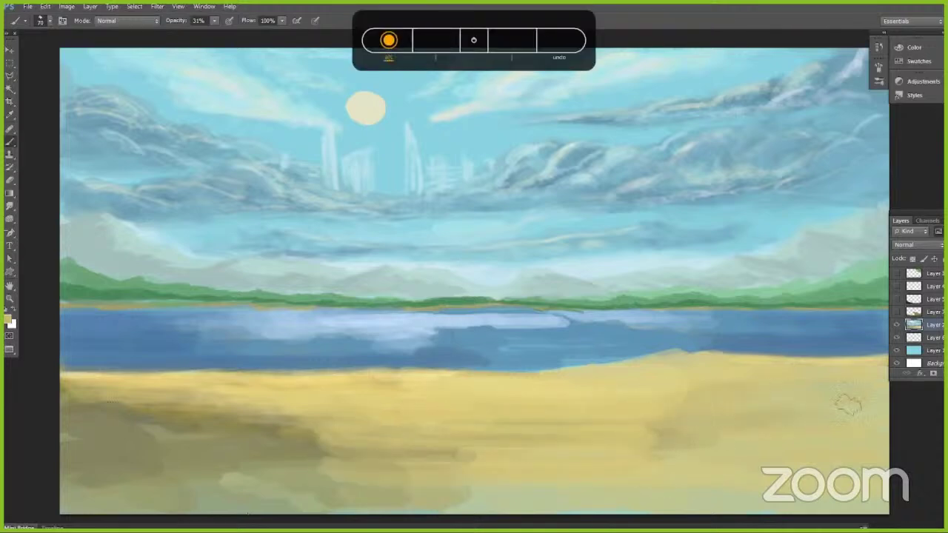
pyautogui.keyDown('alt'); pyautogui.click(791, 447); pyautogui.keyUp('alt')
pyautogui.moveTo(674, 389); pyautogui.dragTo(883, 422)
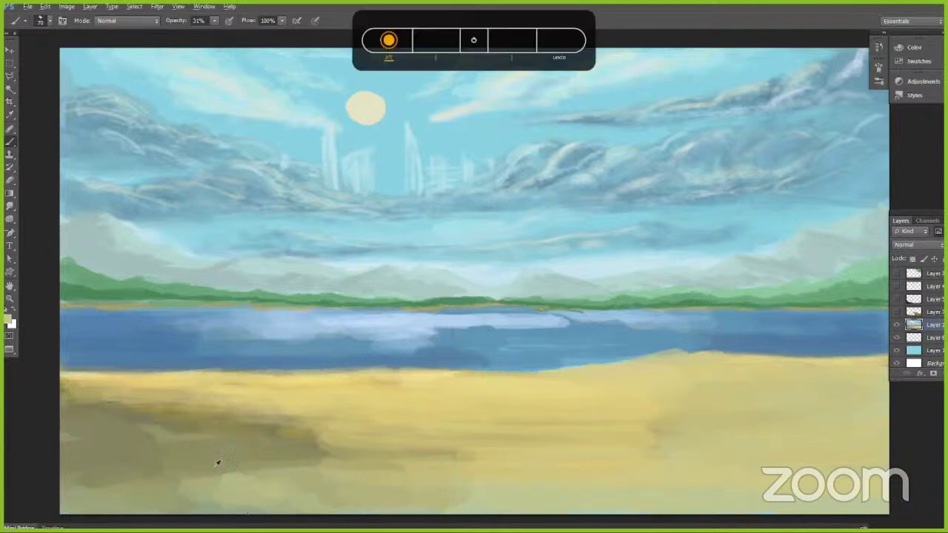
# Step: Blend the pale patches at the lower left into the beach and soften the shadow's edge with sampled sand colours
pyautogui.keyDown('alt'); pyautogui.click(365, 440); pyautogui.keyUp('alt')
pyautogui.moveTo(232, 468)
pyautogui.mouseDown()
pyautogui.moveTo(363, 474)
pyautogui.moveTo(219, 515)
pyautogui.mouseUp()
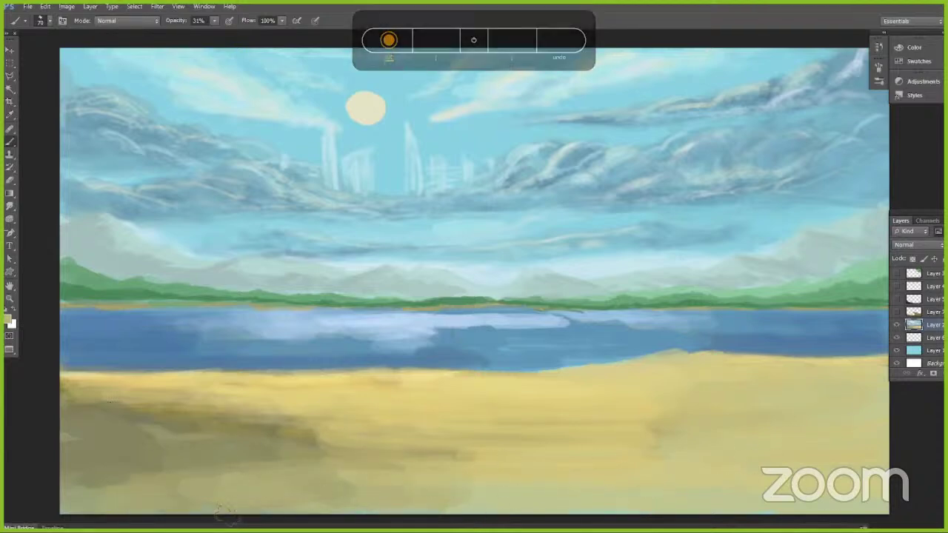
pyautogui.keyDown('alt'); pyautogui.click(573, 460); pyautogui.keyUp('alt')
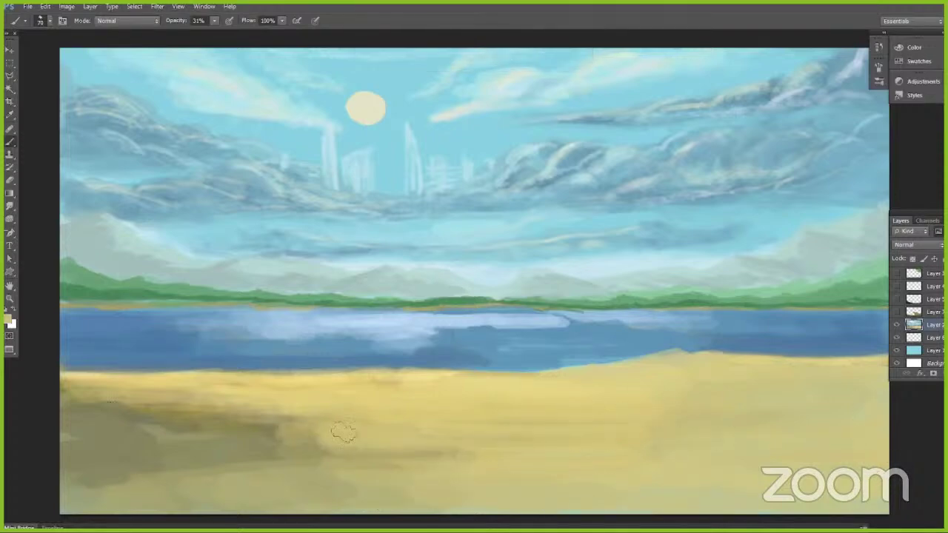
pyautogui.press('alt')
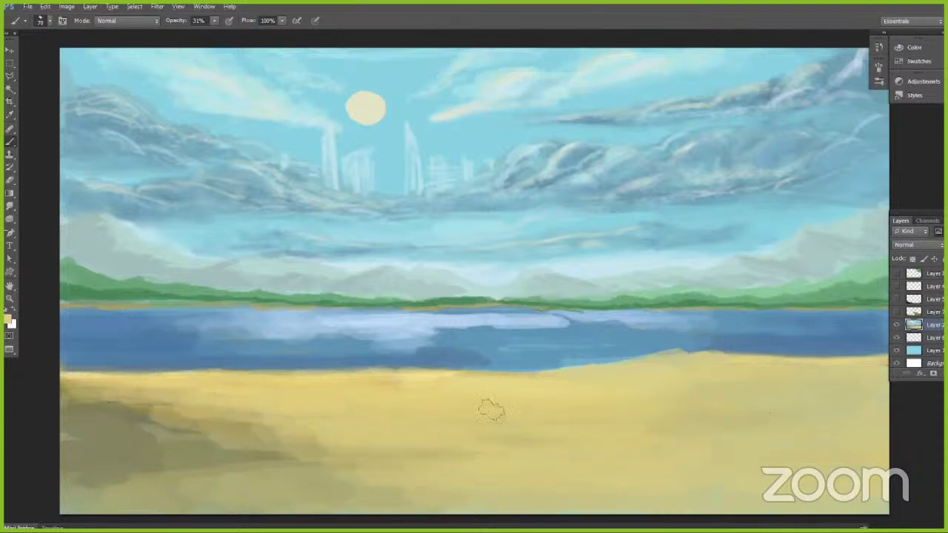
# Step: Sample the light sand at the shore, reduce the brush to 10, and brighten the beach's edge along the water
pyautogui.keyDown('alt'); pyautogui.click(414, 371); pyautogui.keyUp('alt')
pyautogui.press('[')
pyautogui.press('[')
pyautogui.press('[')
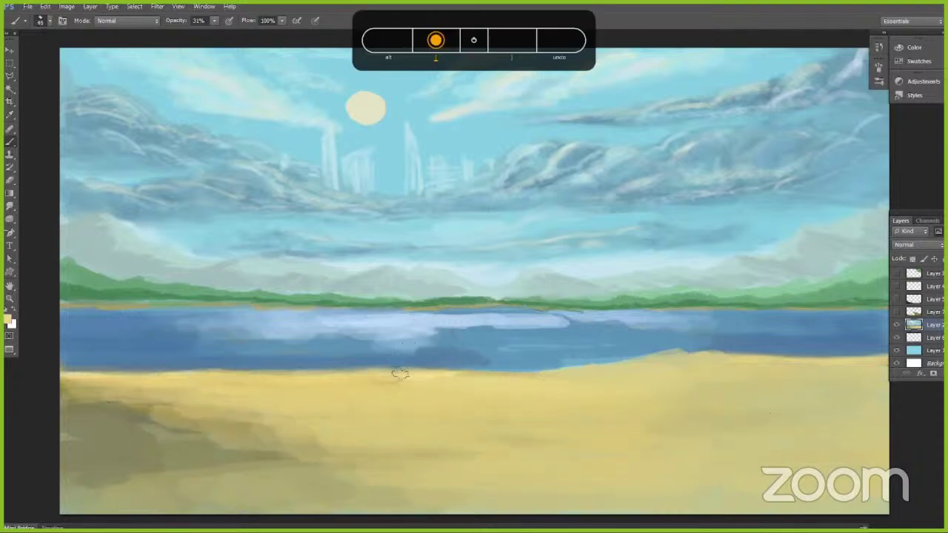
pyautogui.press('[')
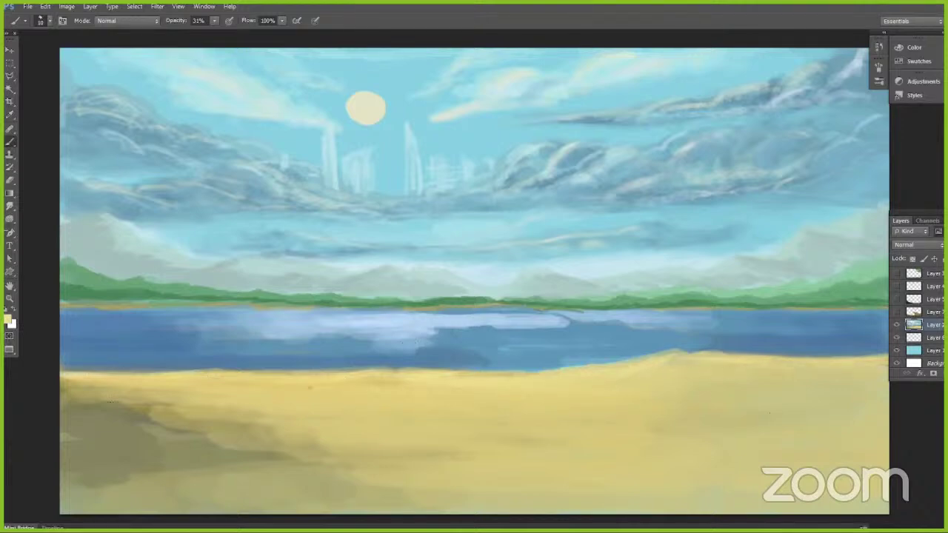
# Step: Set the brush opacity to 52% and add thin, light streaks across the upper part of the sand
pyautogui.click(216, 21)
pyautogui.click(226, 35)
pyautogui.click(355, 17)
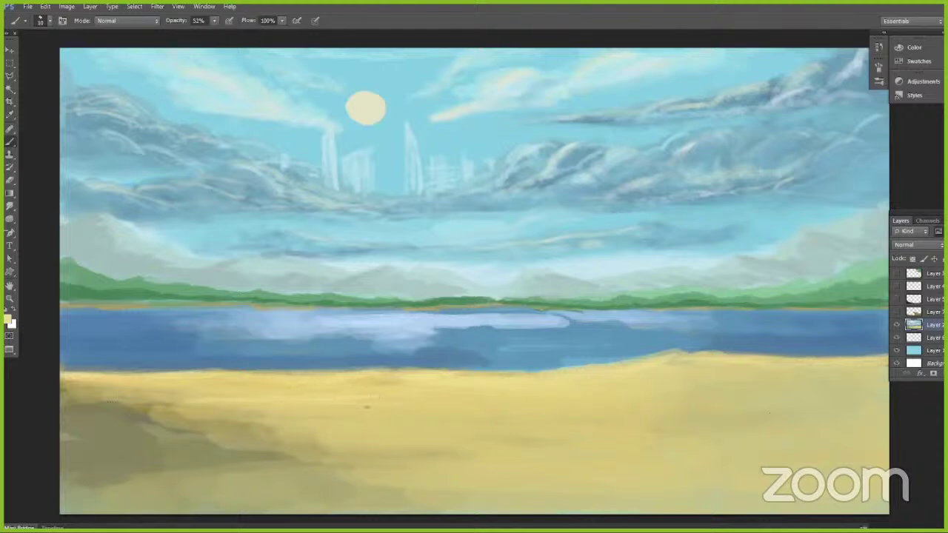
pyautogui.moveTo(688, 383); pyautogui.dragTo(825, 377)
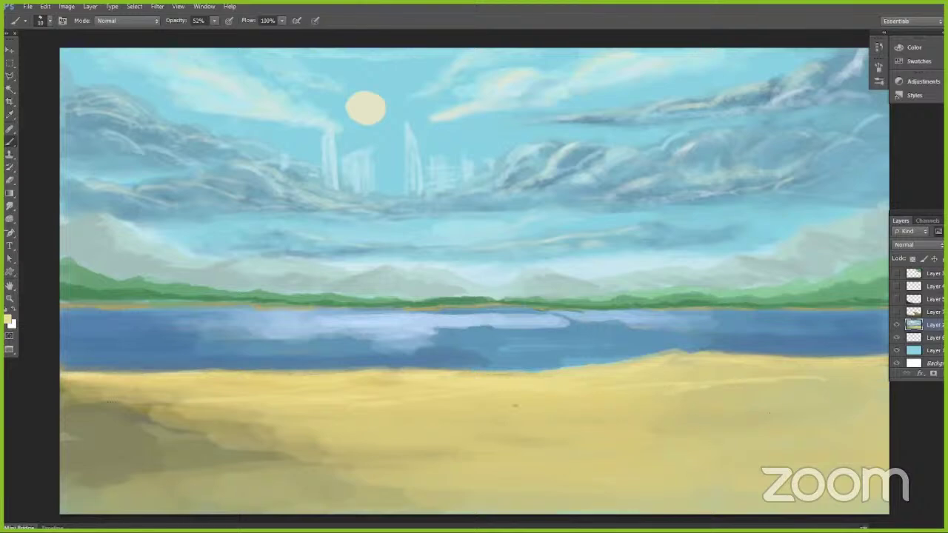
pyautogui.moveTo(393, 417); pyautogui.dragTo(471, 415)
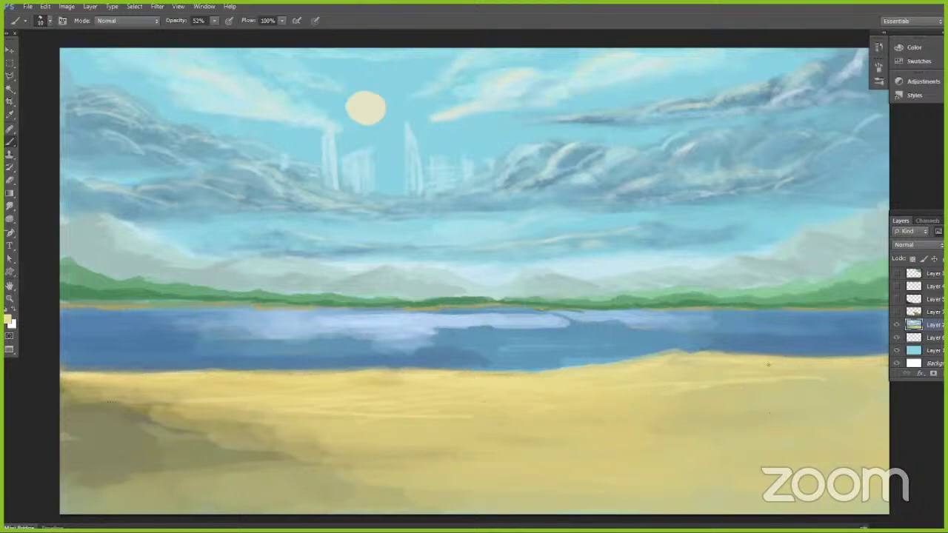
pyautogui.moveTo(157, 393); pyautogui.dragTo(200, 394)
pyautogui.press('[')
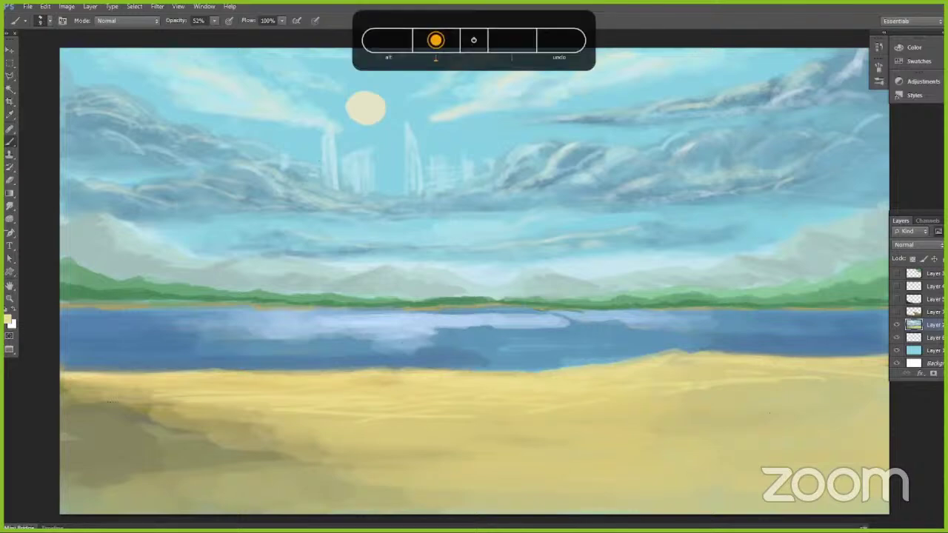
# Step: Set the brush opacity to 26% and blend the lake's light and dark patches with a larger brush and sampled blues
pyautogui.click(214, 20)
pyautogui.moveTo(213, 34); pyautogui.dragTo(201, 34)
pyautogui.click(352, 21)
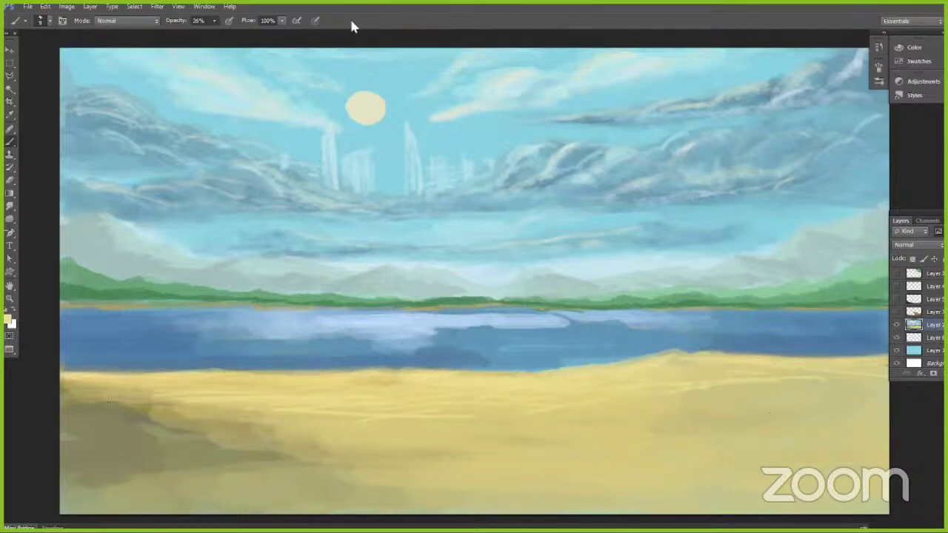
pyautogui.press(']')
pyautogui.press(']')
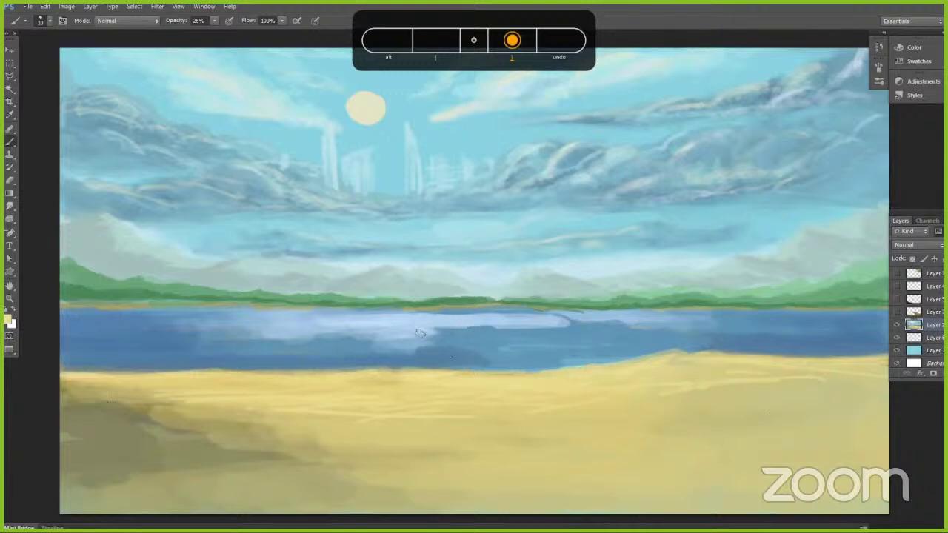
pyautogui.keyDown('alt'); pyautogui.click(418, 333); pyautogui.keyUp('alt')
pyautogui.moveTo(481, 339)
pyautogui.mouseDown()
pyautogui.moveTo(425, 325)
pyautogui.moveTo(480, 327)
pyautogui.moveTo(413, 339)
pyautogui.moveTo(408, 349)
pyautogui.moveTo(518, 349)
pyautogui.moveTo(386, 361)
pyautogui.mouseUp()
pyautogui.keyDown('alt'); pyautogui.click(527, 341); pyautogui.keyUp('alt')
pyautogui.moveTo(500, 328)
pyautogui.mouseDown()
pyautogui.moveTo(623, 323)
pyautogui.moveTo(549, 318)
pyautogui.mouseUp()
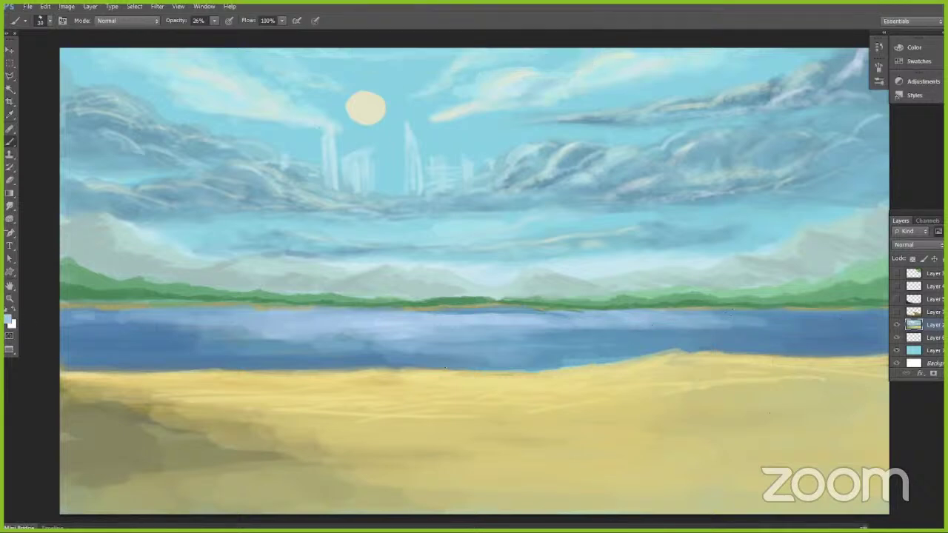
# Step: Reduce the brush to 10, set the foreground colour to pale blue d7e9f9, and paint glinting sun reflections mid-lake
pyautogui.press('[')
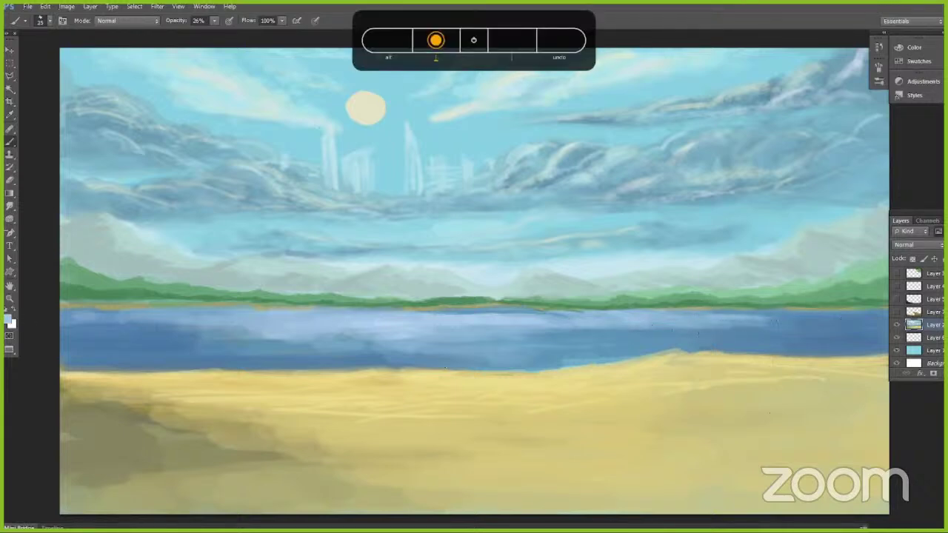
pyautogui.press('[')
pyautogui.press('[')
pyautogui.press('[')
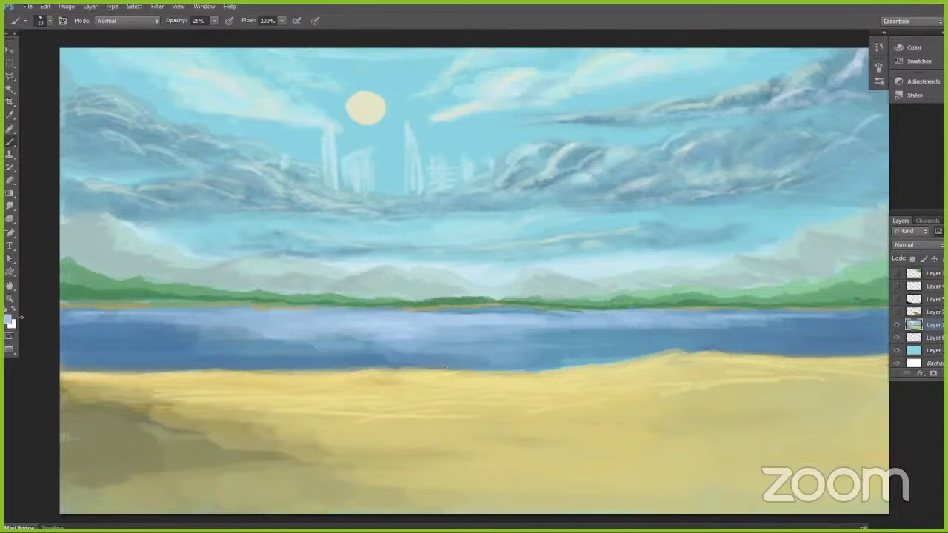
pyautogui.click(10, 319)
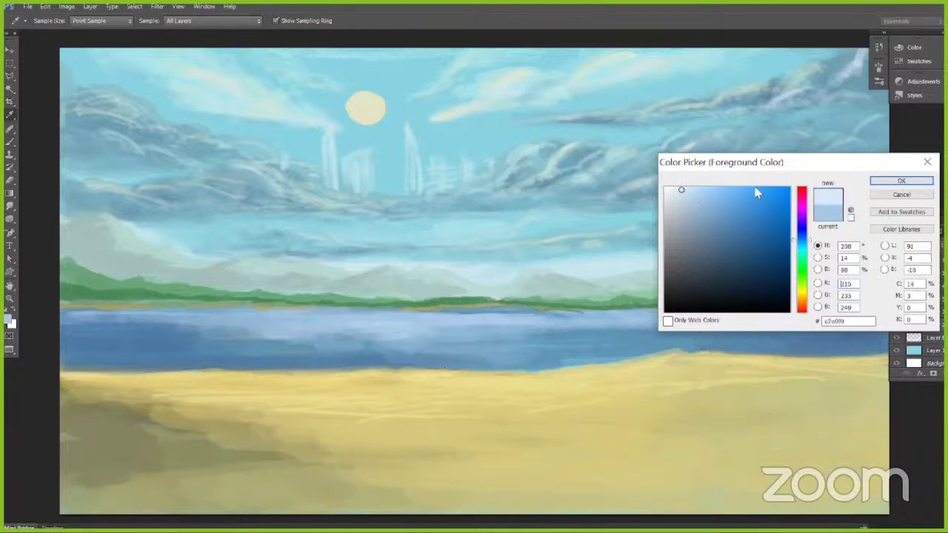
pyautogui.press('Return')
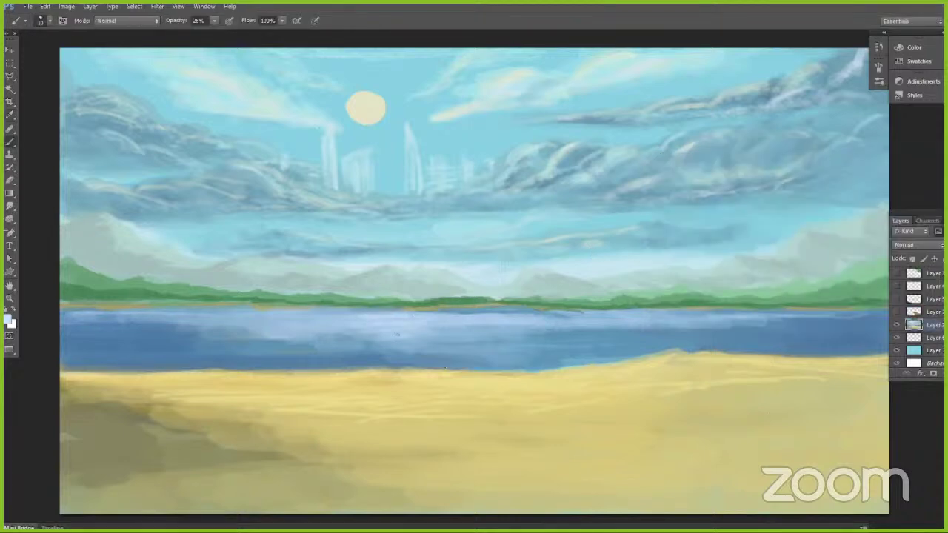
pyautogui.moveTo(397, 334); pyautogui.dragTo(392, 353)
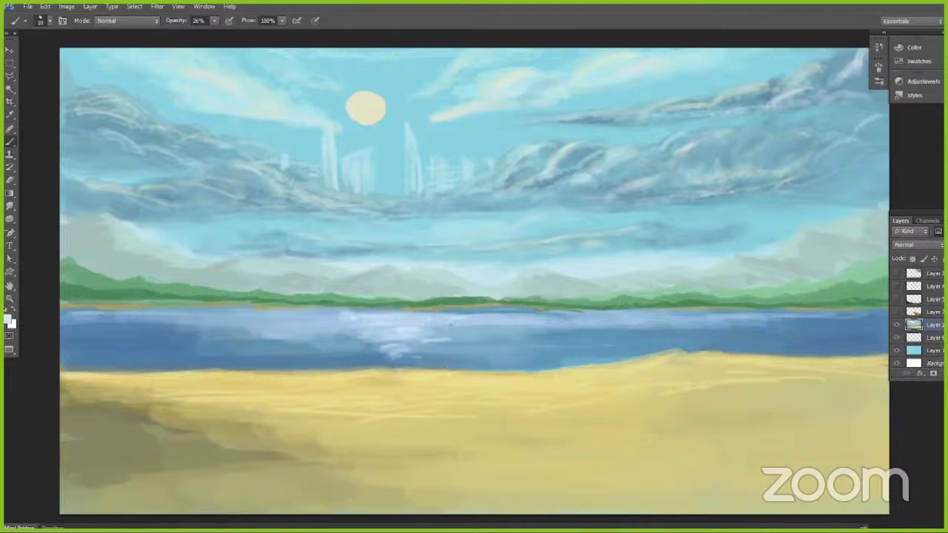
# Step: Change the foreground colour to a warm off-white, adjust the brush opacity, and paint bright glints into the sun's reflection on the lake
pyautogui.click(9, 319)
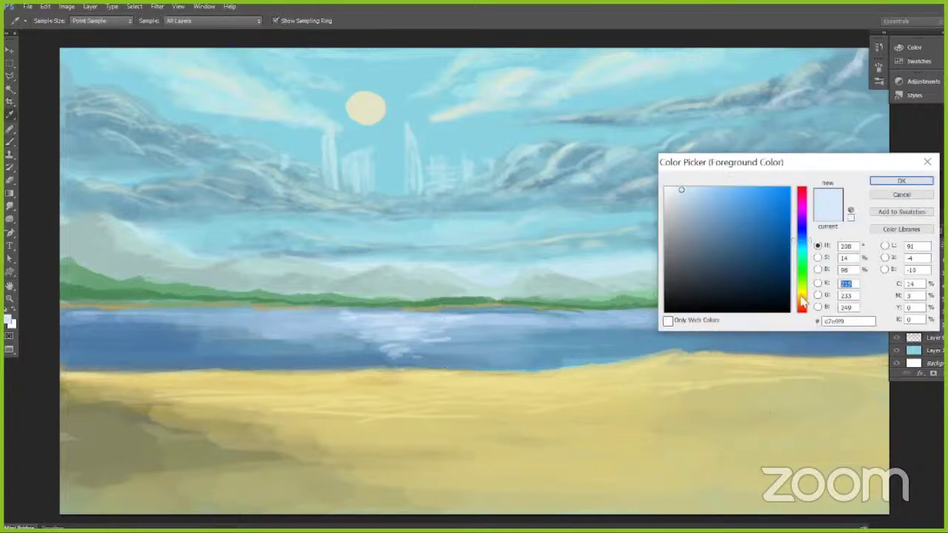
pyautogui.click(801, 295)
pyautogui.click(901, 182)
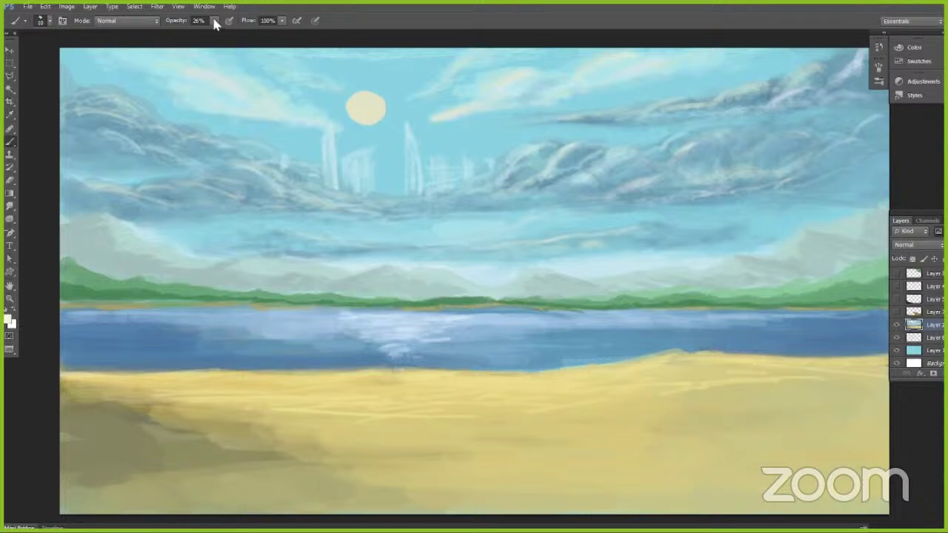
pyautogui.moveTo(214, 20); pyautogui.dragTo(211, 35)
pyautogui.click(270, 32)
pyautogui.moveTo(400, 361); pyautogui.dragTo(353, 353)
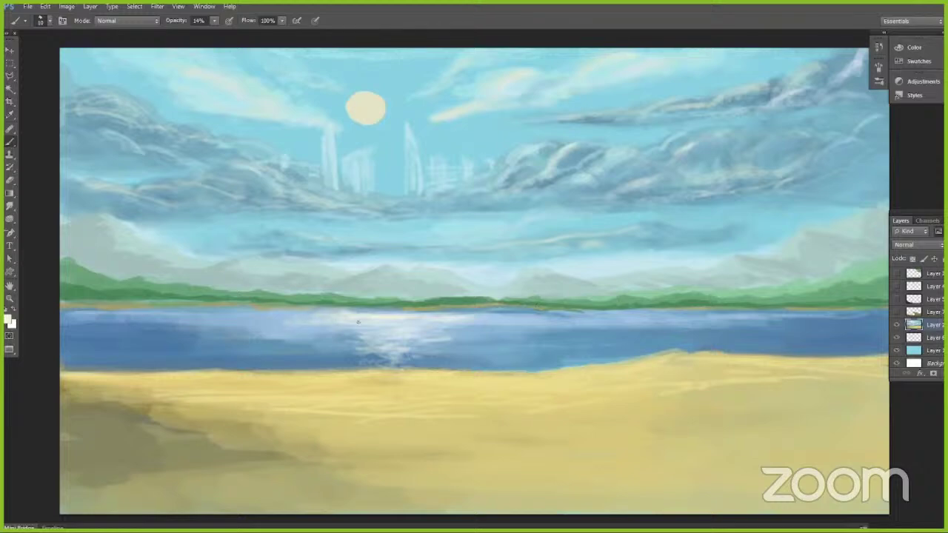
pyautogui.moveTo(358, 321)
pyautogui.mouseDown()
pyautogui.moveTo(351, 345)
pyautogui.moveTo(374, 352)
pyautogui.mouseUp()
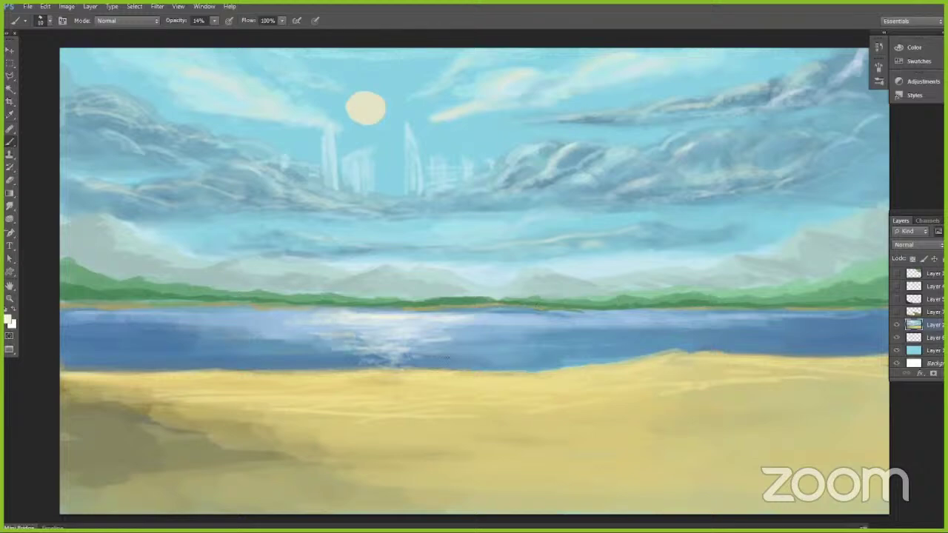
# Step: Sample the lake's blue, enlarge the brush to 25, and soften the lower part of the sun reflection
pyautogui.press('alt')
pyautogui.press(']')
pyautogui.press(']')
pyautogui.press(']')
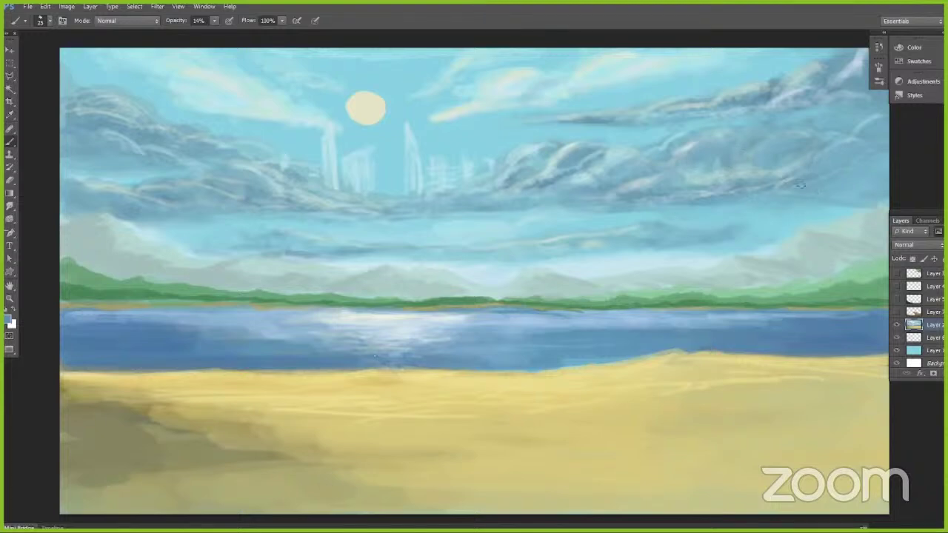
# Step: Reduce the brush to 20 and blend the clouds and the low sky streaks with blues sampled from the sky
pyautogui.press('[')
pyautogui.keyDown('alt'); pyautogui.click(799, 170); pyautogui.keyUp('alt')
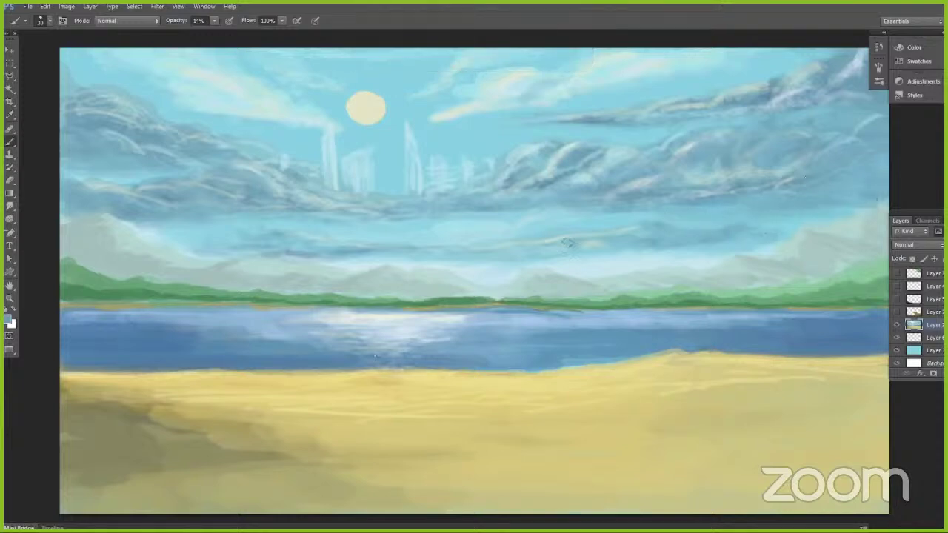
pyautogui.keyDown('alt'); pyautogui.click(374, 239); pyautogui.keyUp('alt')
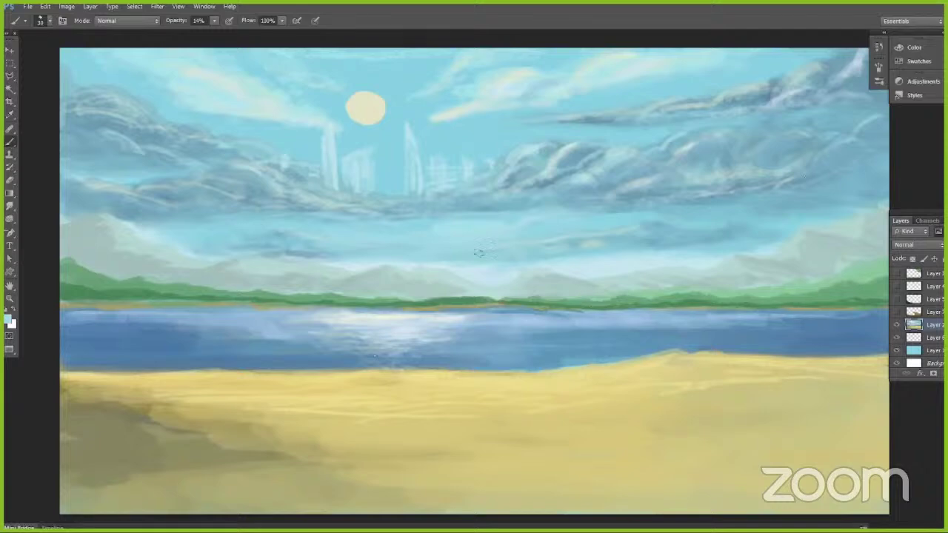
# Step: Sample the light sand near the shore and smooth the thin streaks across the beach into the surrounding sand
pyautogui.keyDown('alt'); pyautogui.click(423, 374); pyautogui.keyUp('alt')
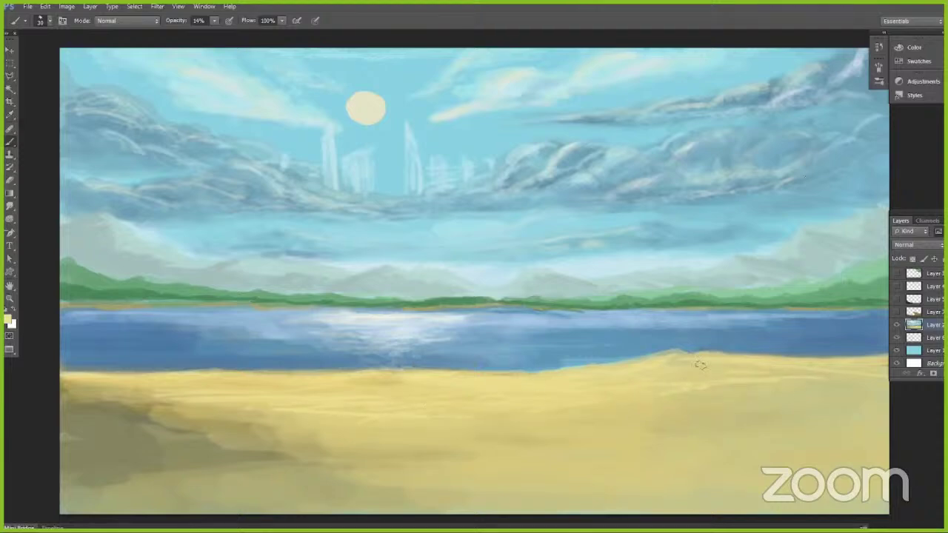
pyautogui.moveTo(676, 355); pyautogui.dragTo(700, 354)
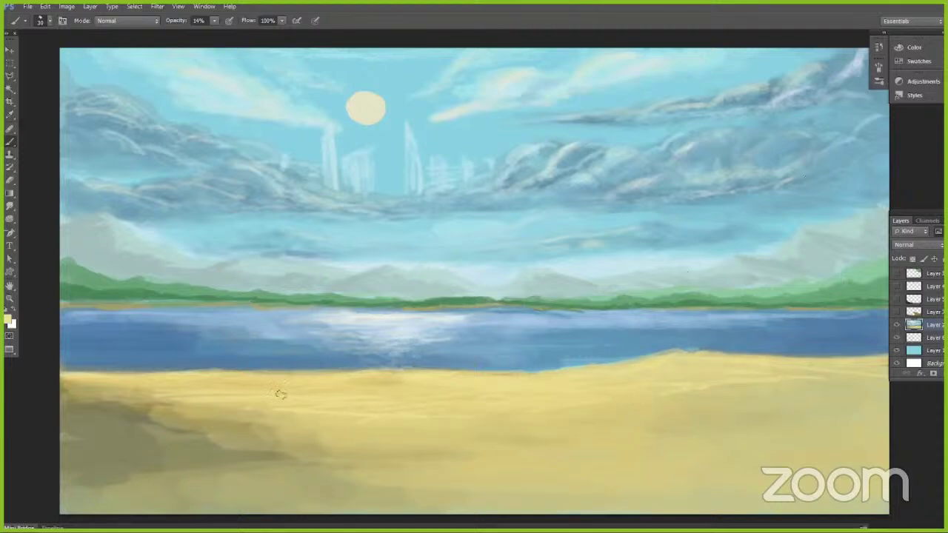
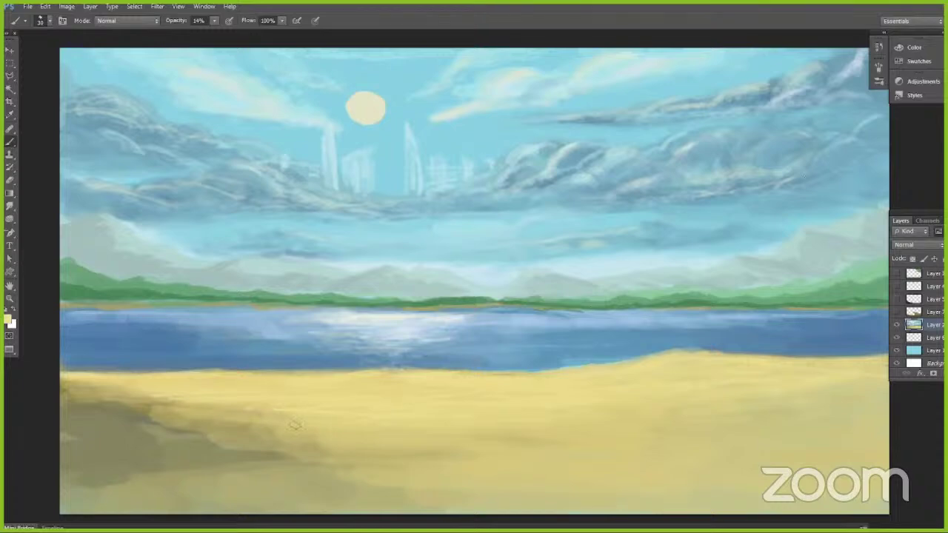
# Step: Show the hidden foreground layers with the cliff, bushes and tree, and shade the lower beach with a sampled darker sand
pyautogui.click(897, 274)
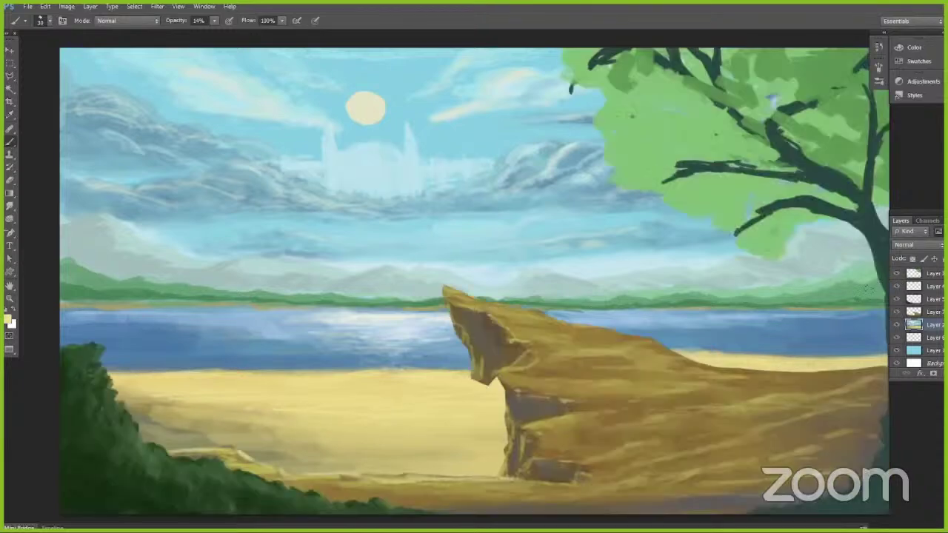
pyautogui.keyDown('alt'); pyautogui.click(252, 423); pyautogui.keyUp('alt')
pyautogui.moveTo(276, 422); pyautogui.dragTo(379, 442)
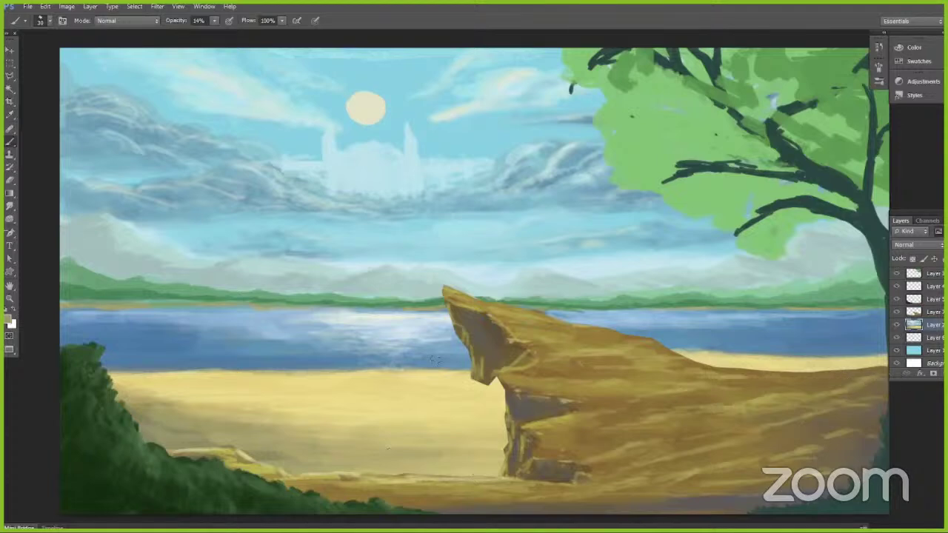
# Step: Sample the lake blue, reduce the brush to 10, set its opacity to 52%, and paint a narrow winding stream beside the cliff
pyautogui.keyDown('alt'); pyautogui.click(435, 359); pyautogui.keyUp('alt')
pyautogui.press('[')
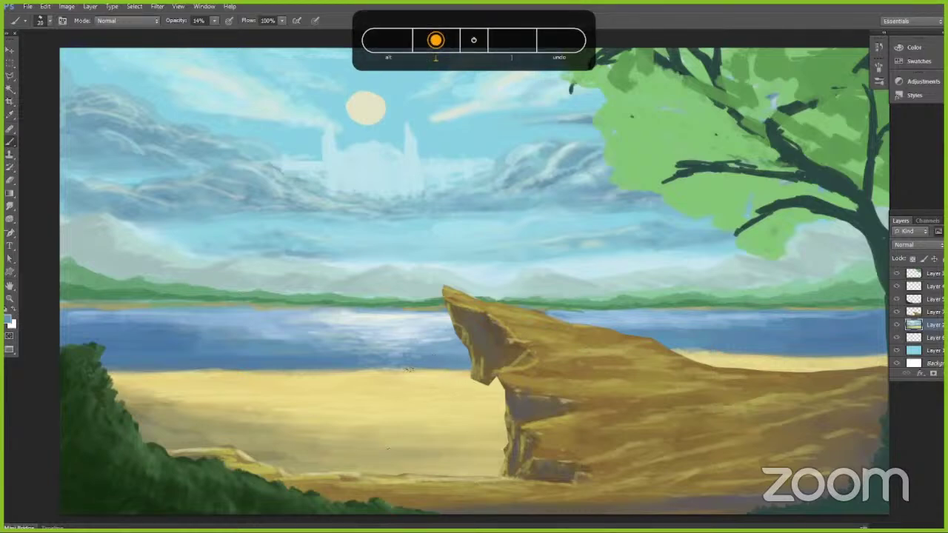
pyautogui.moveTo(214, 20); pyautogui.dragTo(234, 34)
pyautogui.moveTo(408, 370)
pyautogui.mouseDown()
pyautogui.moveTo(433, 385)
pyautogui.moveTo(428, 397)
pyautogui.moveTo(447, 416)
pyautogui.moveTo(478, 425)
pyautogui.moveTo(443, 450)
pyautogui.moveTo(490, 471)
pyautogui.mouseUp()
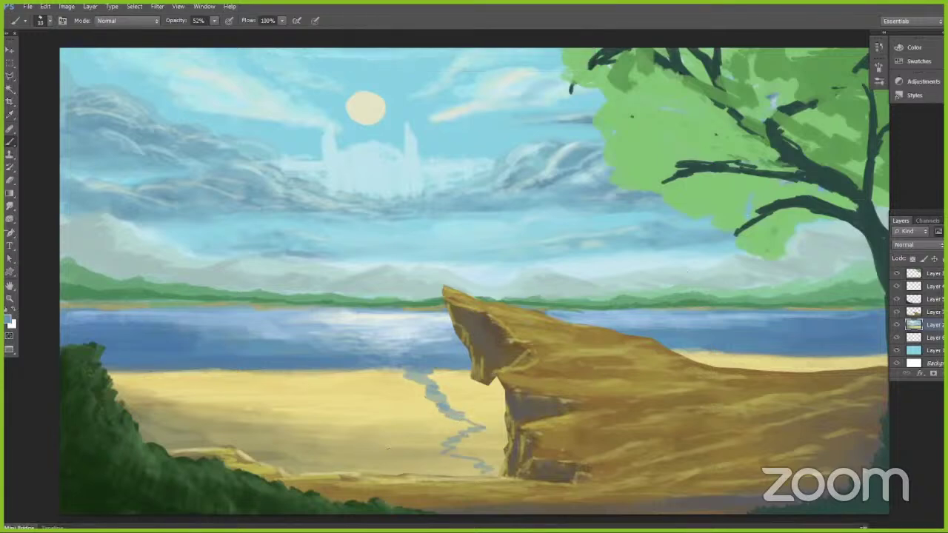
pyautogui.moveTo(429, 378)
pyautogui.mouseDown()
pyautogui.moveTo(443, 371)
pyautogui.moveTo(430, 383)
pyautogui.moveTo(477, 428)
pyautogui.mouseUp()
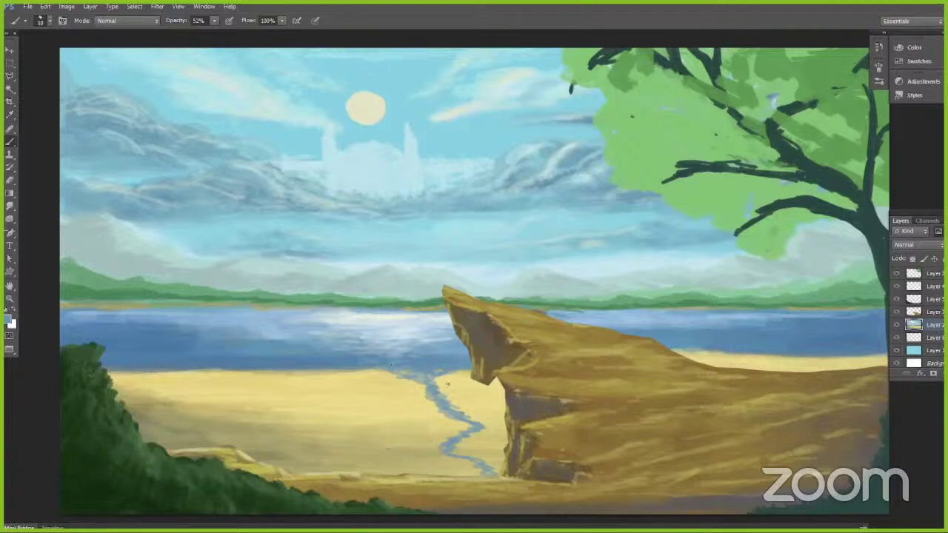
# Step: Paint over the stream beside the cliff with sampled sand colours, using a brush size of 20
pyautogui.keyDown('alt'); pyautogui.click(457, 393); pyautogui.keyUp('alt')
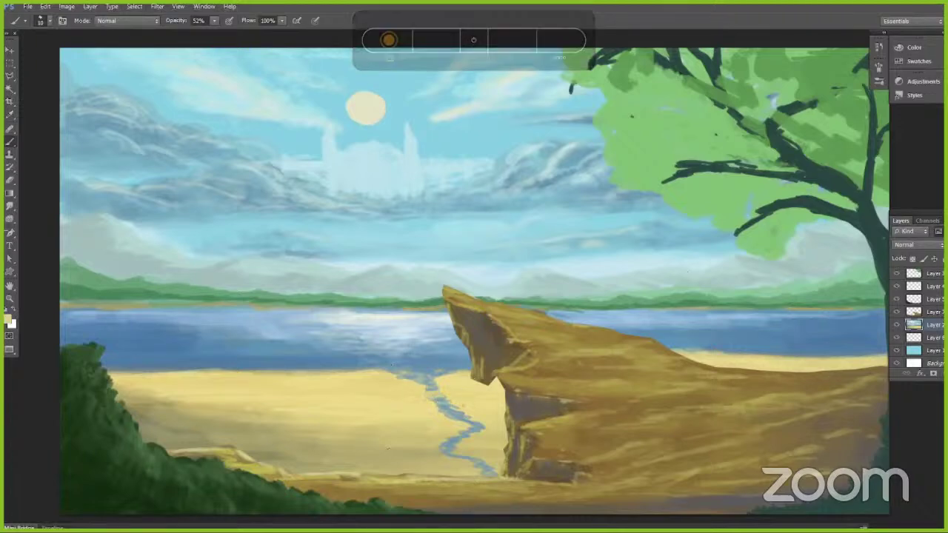
pyautogui.moveTo(459, 407)
pyautogui.mouseDown()
pyautogui.moveTo(425, 415)
pyautogui.moveTo(473, 431)
pyautogui.moveTo(453, 439)
pyautogui.moveTo(489, 436)
pyautogui.moveTo(463, 454)
pyautogui.moveTo(469, 447)
pyautogui.moveTo(434, 455)
pyautogui.moveTo(471, 440)
pyautogui.moveTo(476, 469)
pyautogui.mouseUp()
pyautogui.keyDown('alt'); pyautogui.click(429, 459); pyautogui.keyUp('alt')
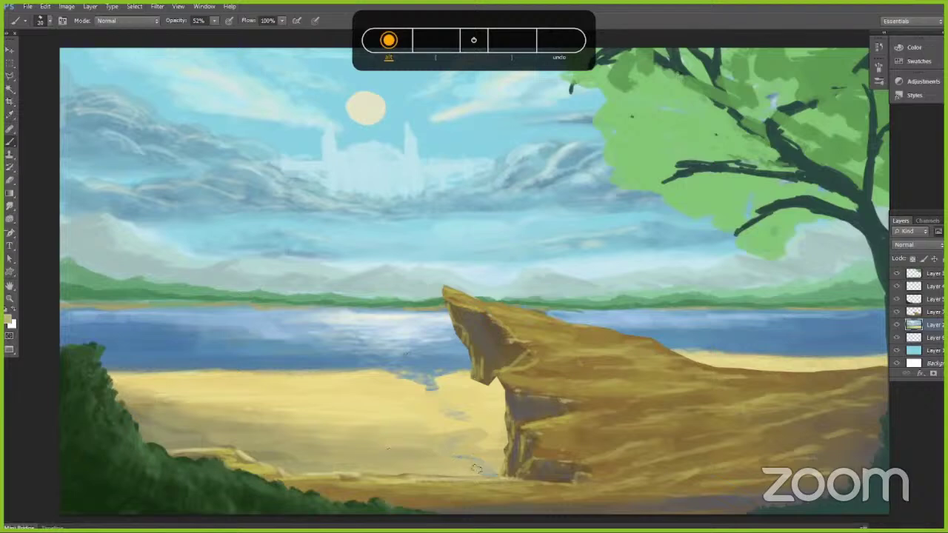
pyautogui.keyDown('alt'); pyautogui.click(469, 439); pyautogui.keyUp('alt')
pyautogui.moveTo(483, 434)
pyautogui.mouseDown()
pyautogui.moveTo(445, 439)
pyautogui.moveTo(491, 452)
pyautogui.mouseUp()
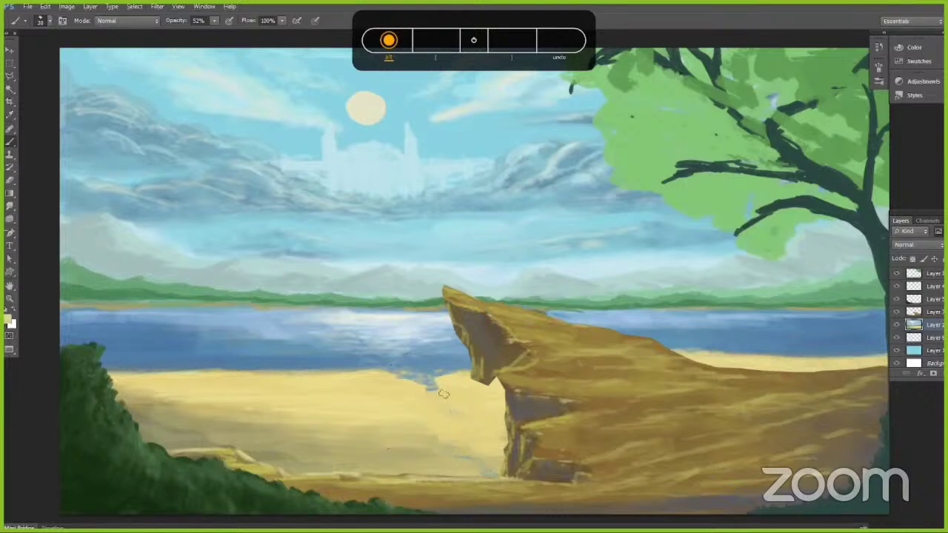
pyautogui.moveTo(437, 382)
pyautogui.mouseDown()
pyautogui.moveTo(415, 387)
pyautogui.moveTo(418, 393)
pyautogui.mouseUp()
pyautogui.moveTo(452, 441); pyautogui.dragTo(484, 438)
# Step: Sample the lake blue and paint a winding stream from the mid-beach shoreline down to the foreground ledge, undoing the first stroke
pyautogui.keyDown('alt'); pyautogui.click(425, 371); pyautogui.keyUp('alt')
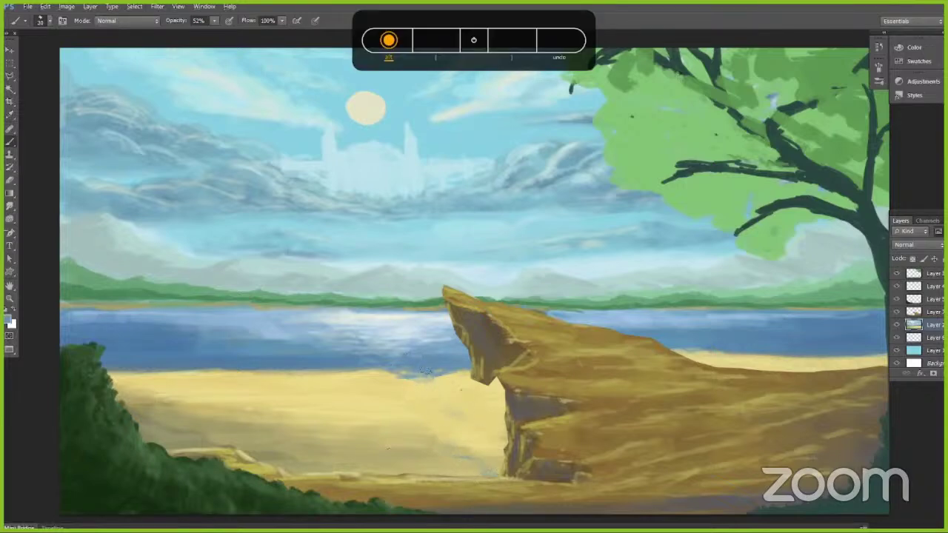
pyautogui.press(']')
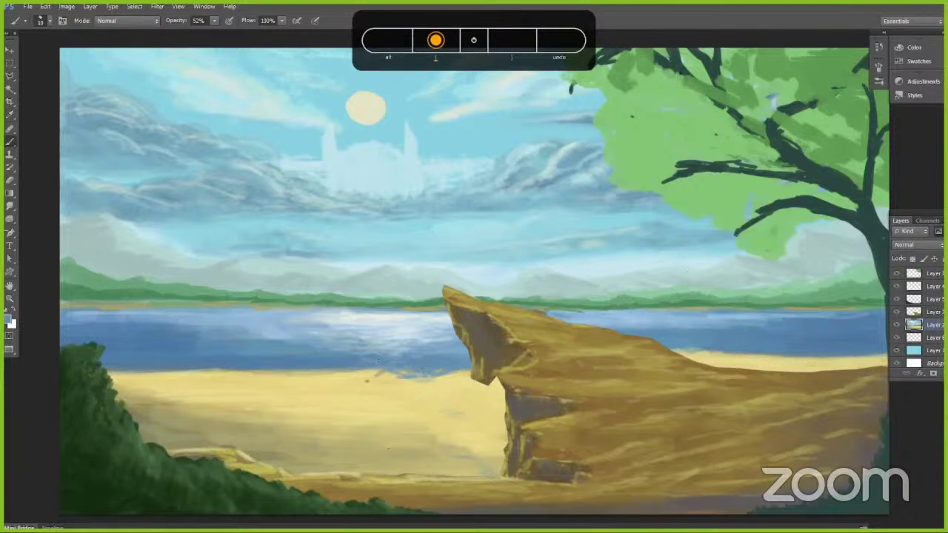
pyautogui.moveTo(378, 370)
pyautogui.mouseDown()
pyautogui.moveTo(378, 401)
pyautogui.moveTo(296, 467)
pyautogui.mouseUp()
pyautogui.hotkey('ctrl', 'z')
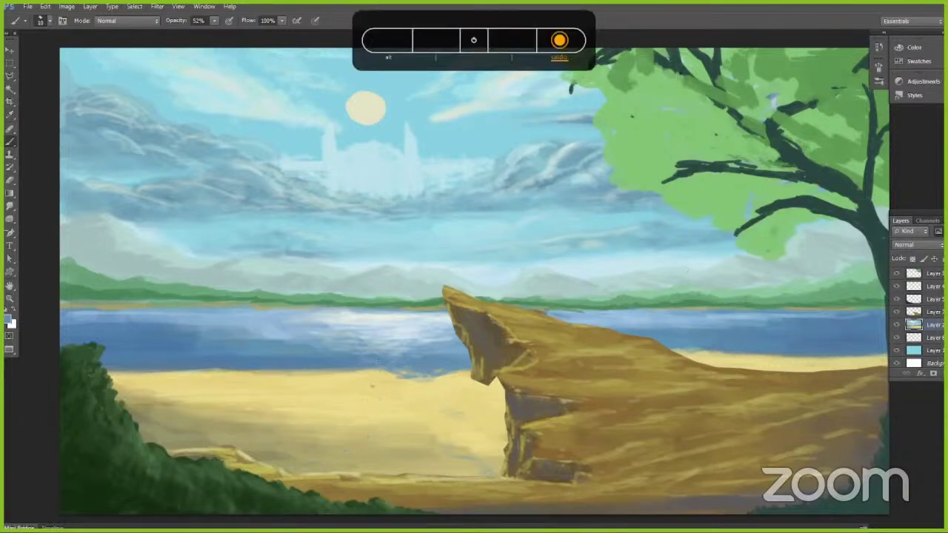
pyautogui.moveTo(374, 370); pyautogui.dragTo(344, 412)
pyautogui.press(']')
pyautogui.moveTo(378, 378)
pyautogui.mouseDown()
pyautogui.moveTo(304, 441)
pyautogui.moveTo(349, 444)
pyautogui.moveTo(290, 468)
pyautogui.moveTo(323, 465)
pyautogui.mouseUp()
pyautogui.press(']')
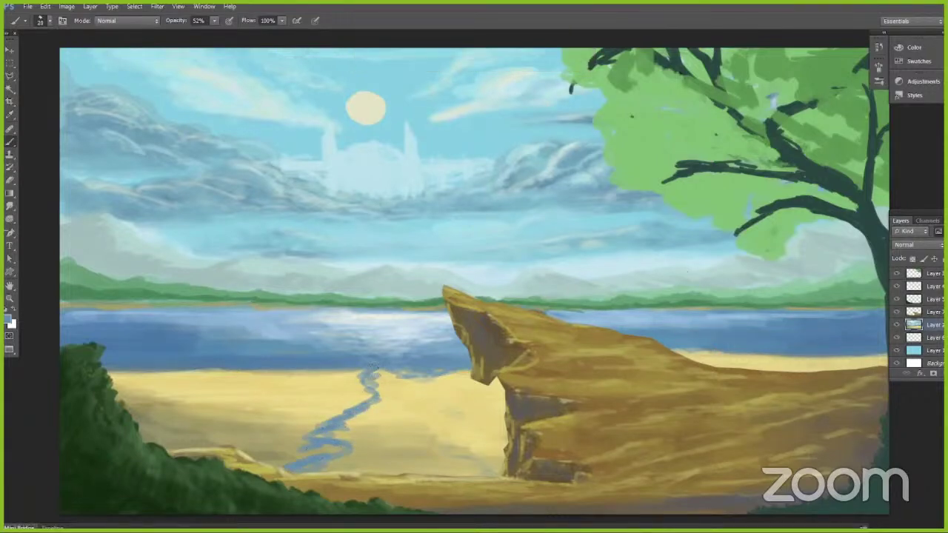
# Step: Trim the stream's middle and lower bends by painting over their edges with sampled sand tones
pyautogui.keyDown('alt'); pyautogui.click(289, 440); pyautogui.keyUp('alt')
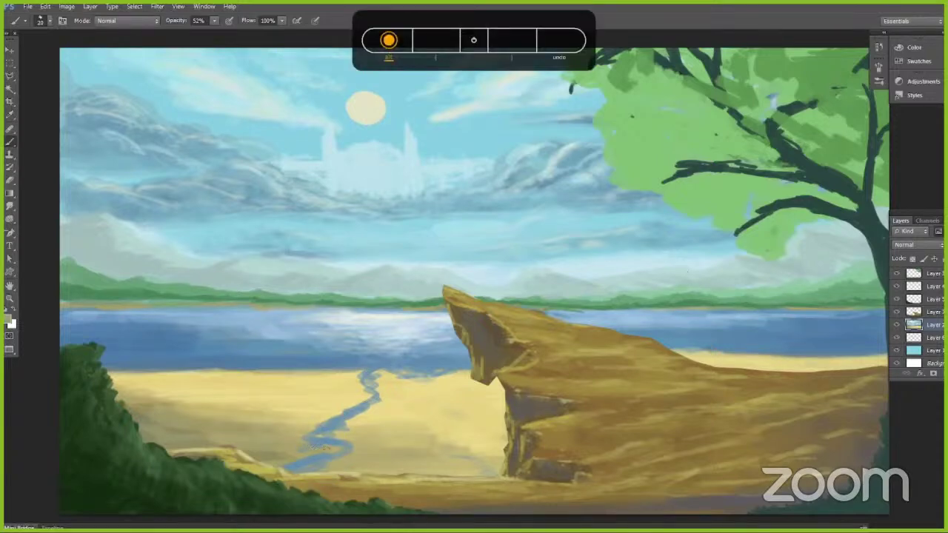
pyautogui.keyDown('alt'); pyautogui.click(345, 408); pyautogui.keyUp('alt')
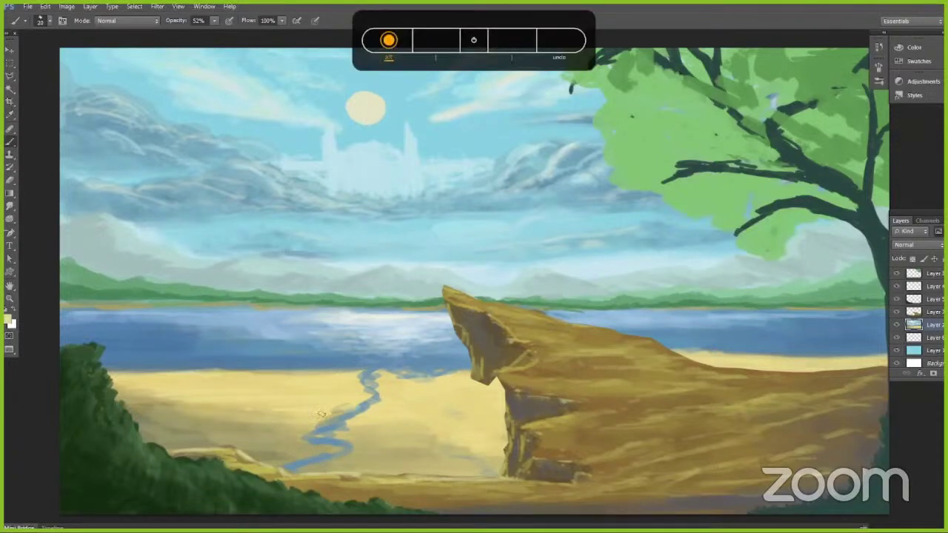
pyautogui.keyDown('alt'); pyautogui.click(352, 434); pyautogui.keyUp('alt')
pyautogui.moveTo(341, 443); pyautogui.dragTo(314, 447)
pyautogui.moveTo(331, 436)
pyautogui.mouseDown()
pyautogui.moveTo(310, 438)
pyautogui.moveTo(364, 421)
pyautogui.mouseUp()
pyautogui.keyDown('alt'); pyautogui.click(381, 390); pyautogui.keyUp('alt')
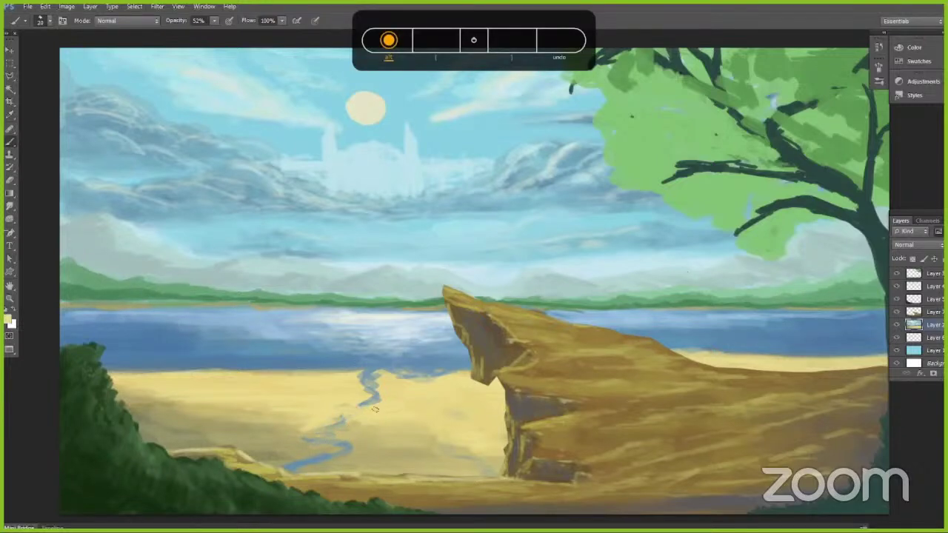
# Step: Sample the lake blue again and repaint the stream's middle and lower bends
pyautogui.keyDown('alt'); pyautogui.click(383, 356); pyautogui.keyUp('alt')
pyautogui.press('[')
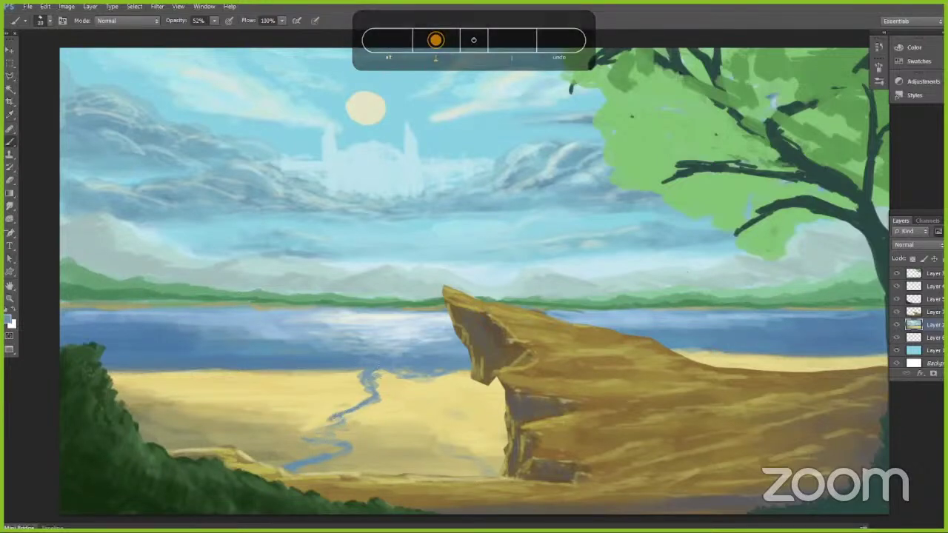
pyautogui.moveTo(321, 431)
pyautogui.mouseDown()
pyautogui.moveTo(350, 425)
pyautogui.moveTo(347, 438)
pyautogui.moveTo(304, 459)
pyautogui.mouseUp()
pyautogui.press(']')
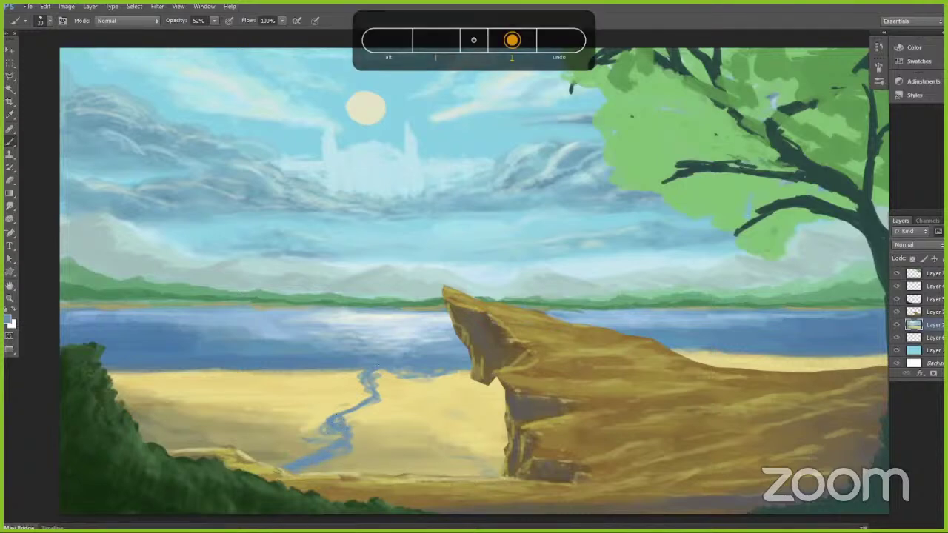
# Step: Shrink the brush and paint sampled sand colour over the stream's lower half and bends
pyautogui.press('[')
pyautogui.press('[')
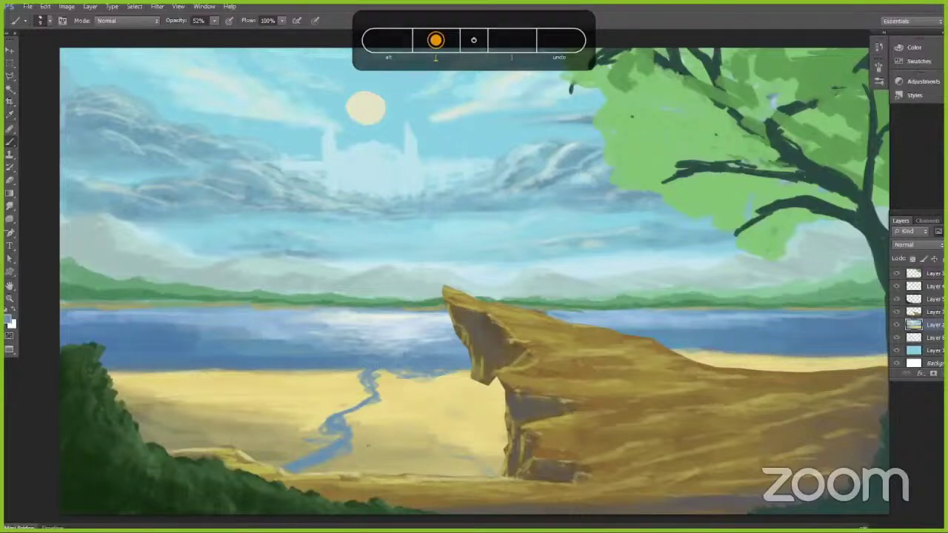
pyautogui.keyDown('alt'); pyautogui.click(367, 441); pyautogui.keyUp('alt')
pyautogui.moveTo(338, 451)
pyautogui.mouseDown()
pyautogui.moveTo(311, 460)
pyautogui.moveTo(348, 442)
pyautogui.moveTo(286, 468)
pyautogui.mouseUp()
pyautogui.moveTo(349, 434)
pyautogui.mouseDown()
pyautogui.moveTo(334, 441)
pyautogui.moveTo(330, 432)
pyautogui.mouseUp()
pyautogui.moveTo(335, 416)
pyautogui.mouseDown()
pyautogui.moveTo(321, 423)
pyautogui.moveTo(334, 417)
pyautogui.mouseUp()
pyautogui.keyDown('alt'); pyautogui.click(341, 409); pyautogui.keyUp('alt')
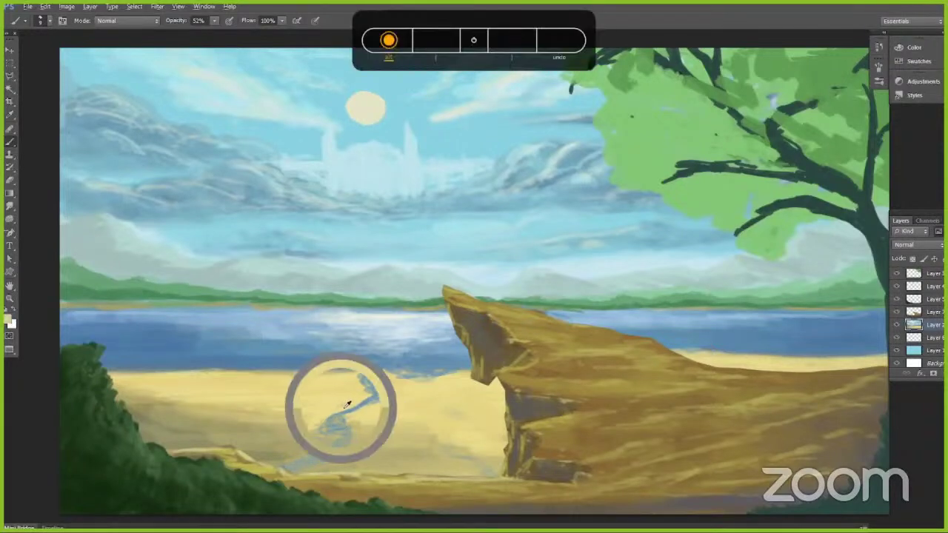
# Step: Sample the blue at the shoreline, enlarge the brush to 25, and repaint the stream wider towards the foreground
pyautogui.keyDown('alt'); pyautogui.click(364, 369); pyautogui.keyUp('alt')
pyautogui.press(']')
pyautogui.press(']')
pyautogui.moveTo(367, 369)
pyautogui.mouseDown()
pyautogui.moveTo(363, 394)
pyautogui.moveTo(341, 403)
pyautogui.moveTo(351, 417)
pyautogui.moveTo(370, 395)
pyautogui.moveTo(360, 375)
pyautogui.moveTo(368, 370)
pyautogui.moveTo(310, 442)
pyautogui.moveTo(315, 459)
pyautogui.moveTo(319, 437)
pyautogui.moveTo(282, 478)
pyautogui.moveTo(272, 468)
pyautogui.moveTo(314, 468)
pyautogui.mouseUp()
pyautogui.press('[')
pyautogui.press(']')
pyautogui.moveTo(351, 411); pyautogui.dragTo(359, 393)
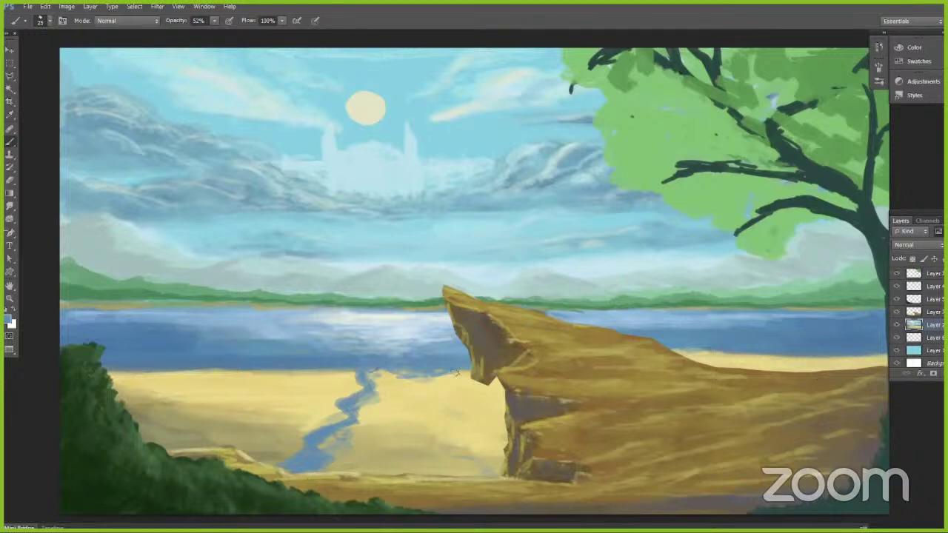
# Step: Refine the stream's banks with a smaller brush, alternating sampled sand and water colours to clean up the edges
pyautogui.press('[')
pyautogui.keyDown('alt'); pyautogui.click(386, 391); pyautogui.keyUp('alt')
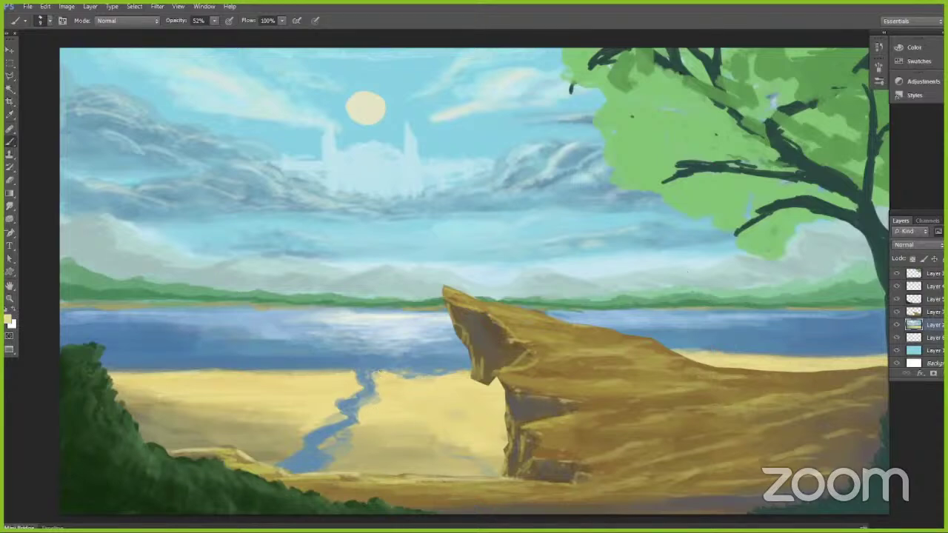
pyautogui.keyDown('alt'); pyautogui.click(331, 416); pyautogui.keyUp('alt')
pyautogui.keyDown('alt'); pyautogui.click(357, 378); pyautogui.keyUp('alt')
pyautogui.keyDown('alt'); pyautogui.click(336, 460); pyautogui.keyUp('alt')
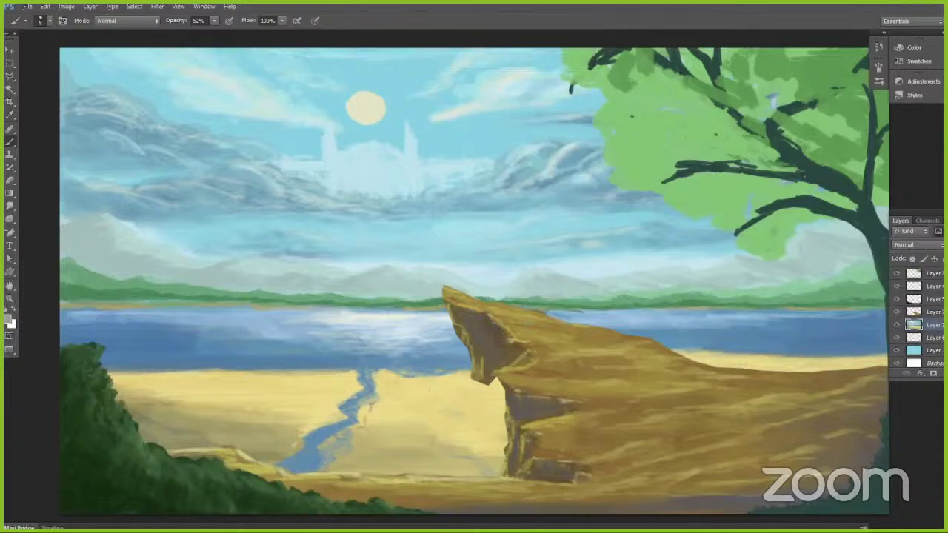
pyautogui.keyDown('alt'); pyautogui.click(370, 404); pyautogui.keyUp('alt')
pyautogui.keyDown('alt'); pyautogui.click(361, 425); pyautogui.keyUp('alt')
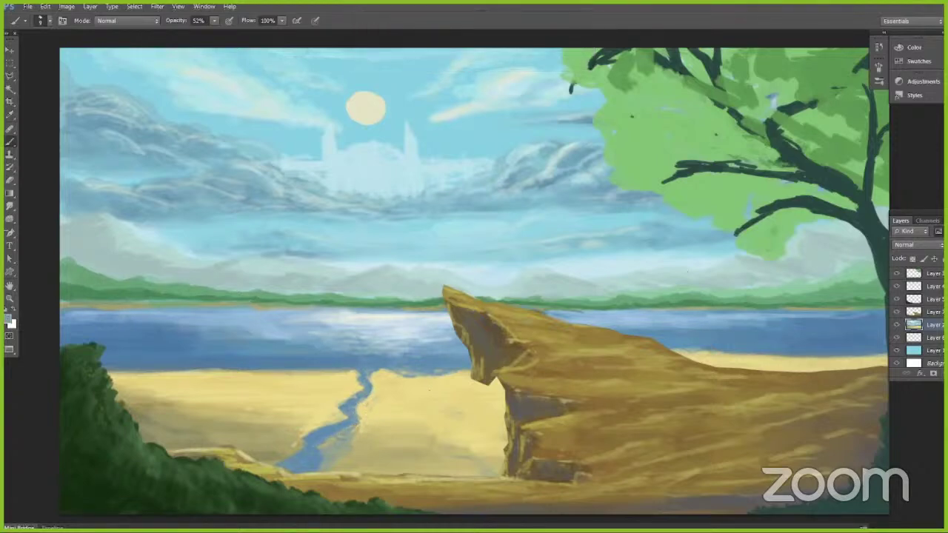
pyautogui.keyDown('alt'); pyautogui.click(285, 474); pyautogui.keyUp('alt')
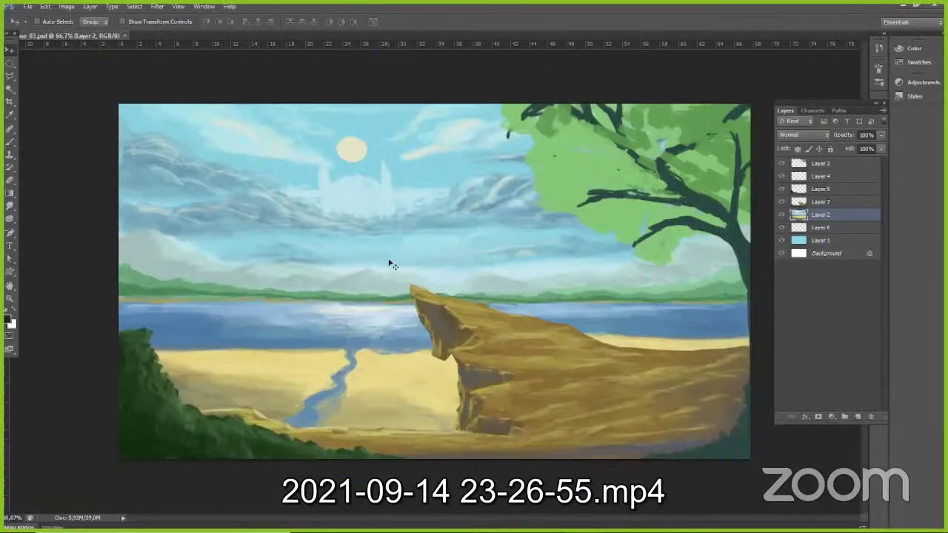
pyautogui.press('alt')
pyautogui.press('[')
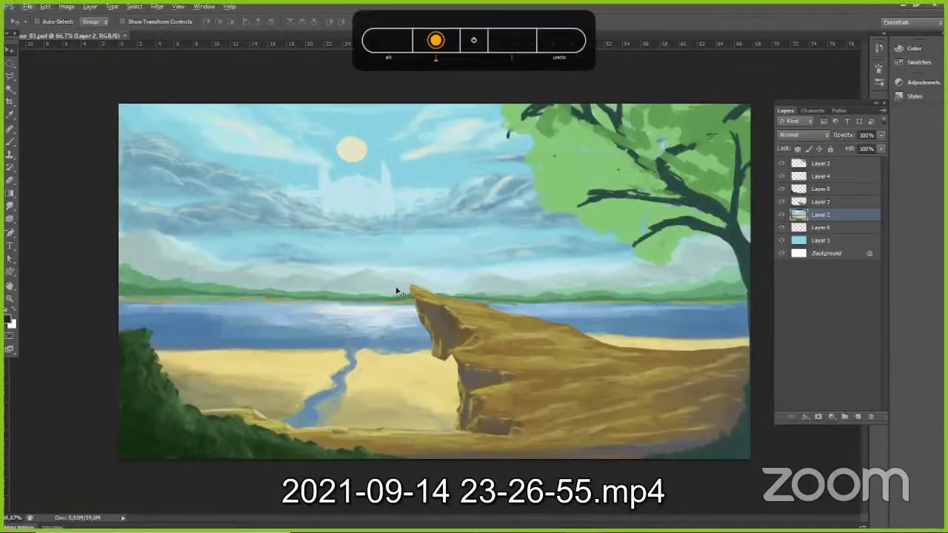
# Step: Sample the tree's mid green with the Brush tool and start painting foliage over its upper branches on Layer 3
pyautogui.click(9, 140)
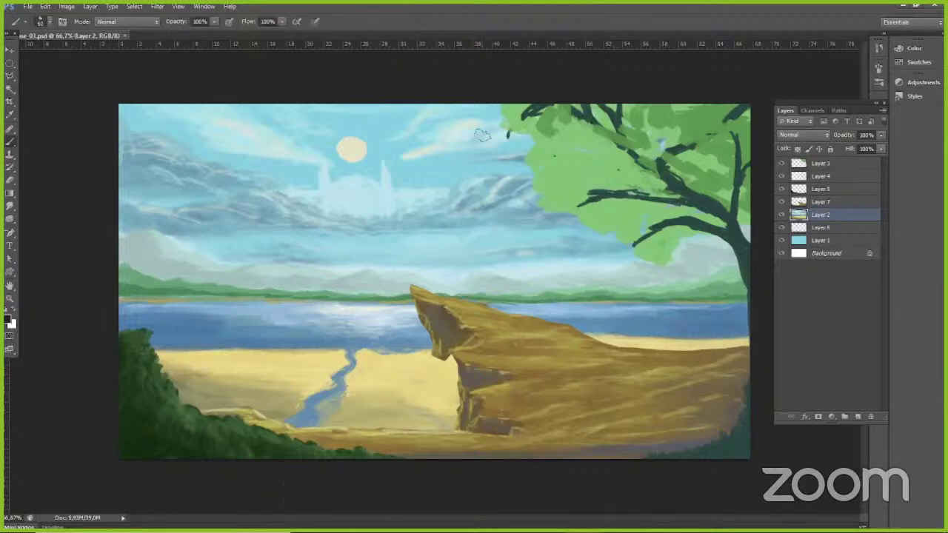
pyautogui.keyDown('alt'); pyautogui.click(548, 124); pyautogui.keyUp('alt')
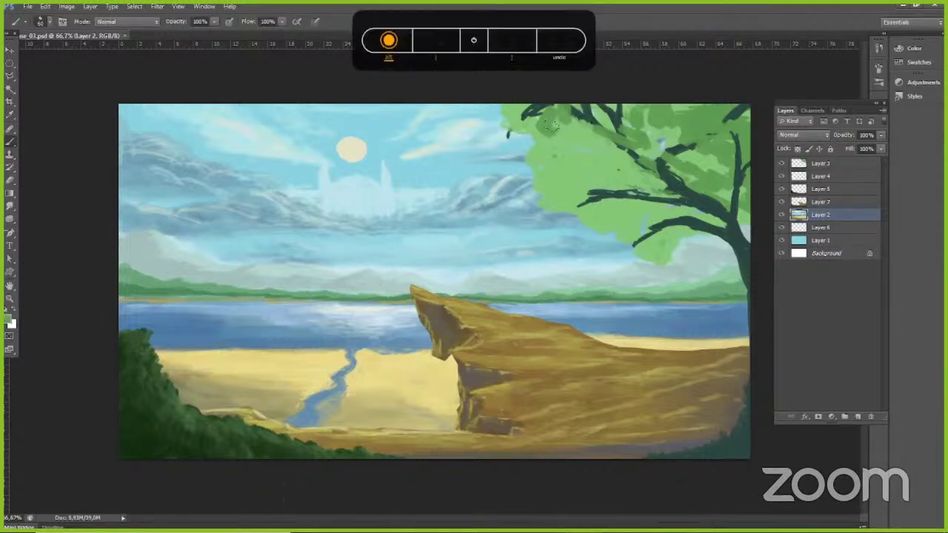
pyautogui.click(820, 169)
pyautogui.moveTo(563, 134); pyautogui.dragTo(581, 147)
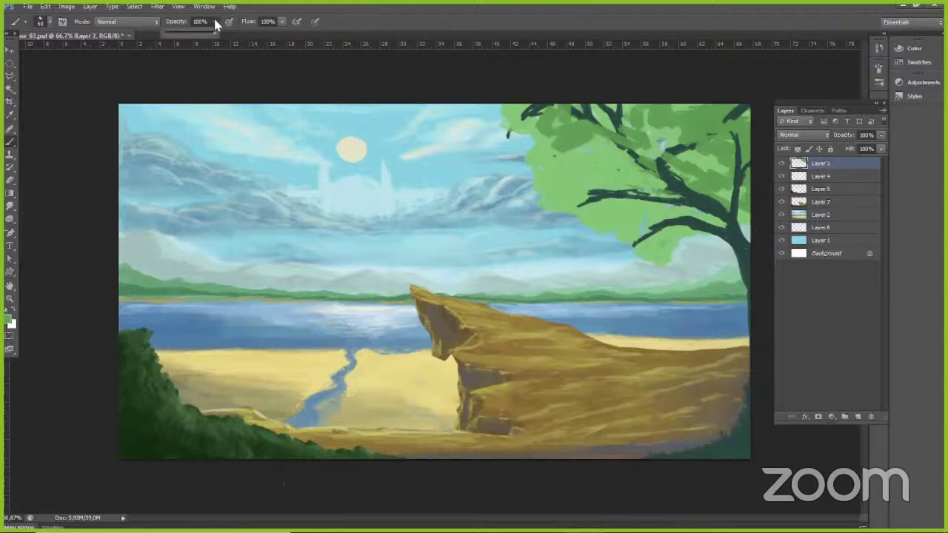
# Step: Lower the brush opacity to 56% and paint the green foliage over the tree's lower and outer branches
pyautogui.moveTo(214, 22); pyautogui.dragTo(197, 43)
pyautogui.click(381, 34)
pyautogui.moveTo(566, 172)
pyautogui.mouseDown()
pyautogui.moveTo(587, 152)
pyautogui.moveTo(579, 148)
pyautogui.moveTo(592, 162)
pyautogui.moveTo(606, 146)
pyautogui.moveTo(607, 157)
pyautogui.moveTo(590, 154)
pyautogui.moveTo(566, 181)
pyautogui.moveTo(649, 177)
pyautogui.moveTo(618, 201)
pyautogui.moveTo(646, 213)
pyautogui.mouseUp()
pyautogui.moveTo(600, 193); pyautogui.dragTo(665, 244)
pyautogui.moveTo(693, 204)
pyautogui.mouseDown()
pyautogui.moveTo(671, 210)
pyautogui.moveTo(695, 191)
pyautogui.moveTo(680, 170)
pyautogui.mouseUp()
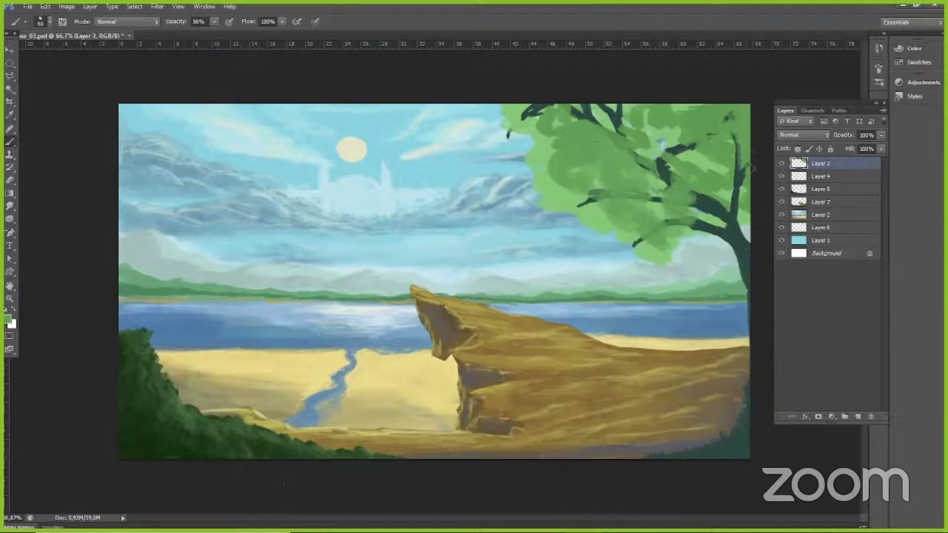
pyautogui.moveTo(742, 152); pyautogui.dragTo(728, 115)
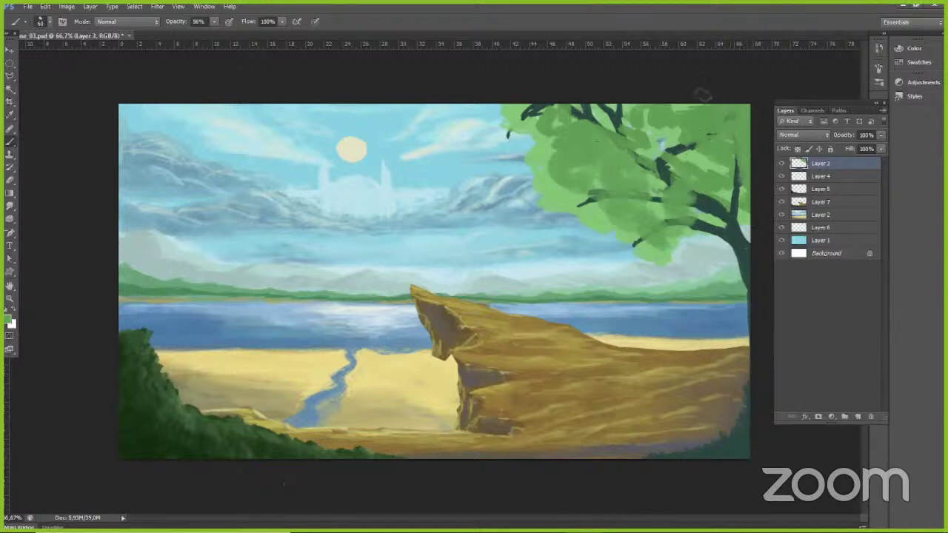
pyautogui.moveTo(741, 157); pyautogui.dragTo(746, 179)
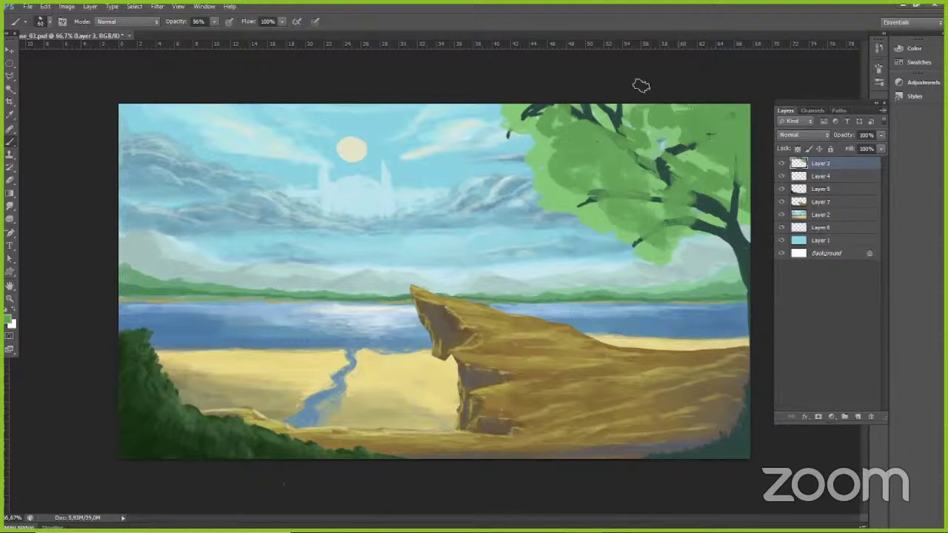
# Step: Adjust the brush opacity and cover most of the remaining dark branches with green, down to the top of the trunk
pyautogui.moveTo(206, 22); pyautogui.dragTo(184, 25)
pyautogui.write('90')
pyautogui.press('Return')
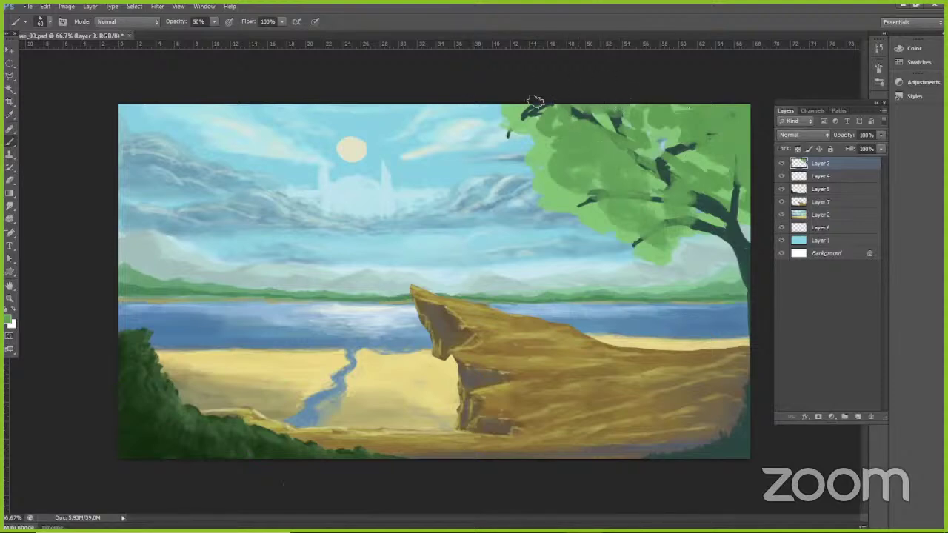
pyautogui.moveTo(544, 107)
pyautogui.mouseDown()
pyautogui.moveTo(518, 103)
pyautogui.moveTo(553, 100)
pyautogui.moveTo(590, 120)
pyautogui.moveTo(663, 112)
pyautogui.moveTo(657, 132)
pyautogui.moveTo(703, 135)
pyautogui.moveTo(742, 172)
pyautogui.moveTo(715, 189)
pyautogui.moveTo(690, 180)
pyautogui.moveTo(645, 138)
pyautogui.moveTo(642, 148)
pyautogui.moveTo(617, 119)
pyautogui.mouseUp()
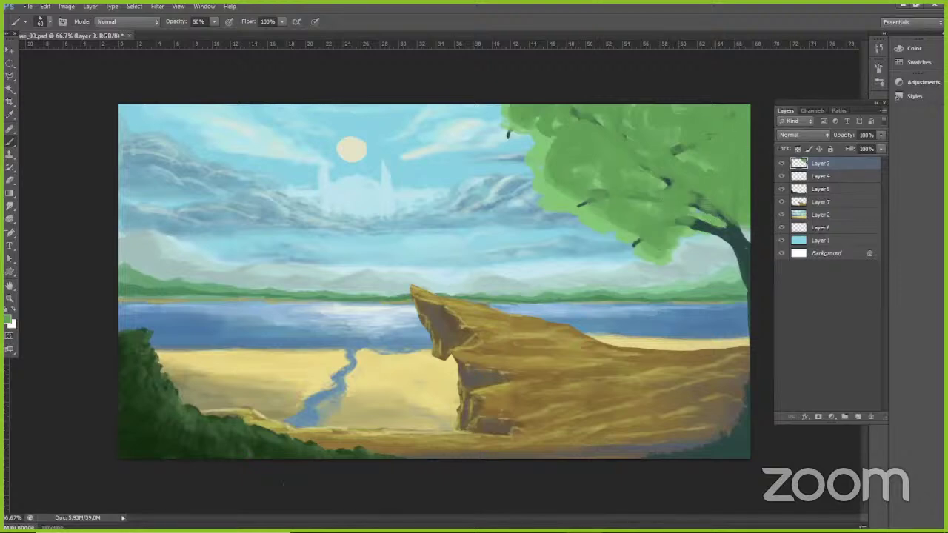
pyautogui.moveTo(707, 210)
pyautogui.mouseDown()
pyautogui.moveTo(724, 220)
pyautogui.moveTo(709, 229)
pyautogui.mouseUp()
pyautogui.moveTo(709, 216); pyautogui.dragTo(754, 208)
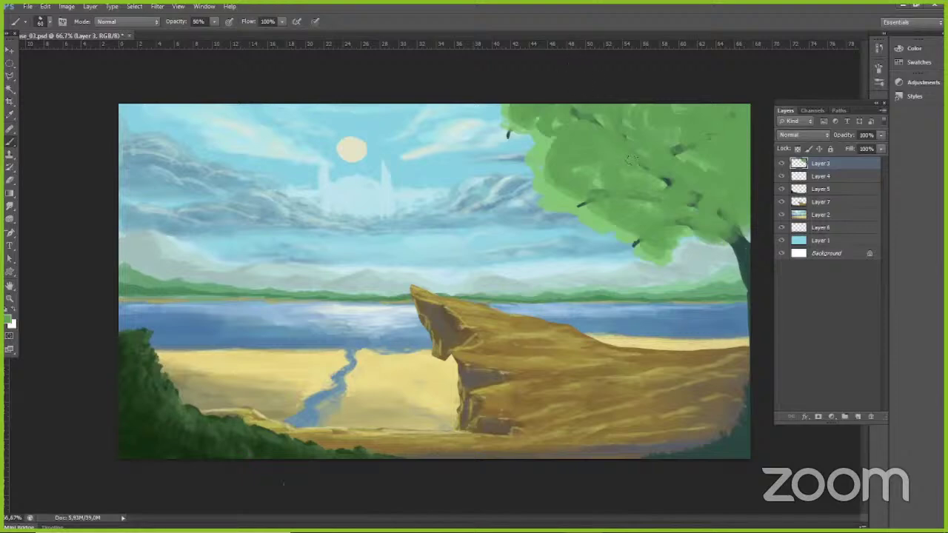
# Step: Set the foreground colour to darker green #3e6637 and dab it onto the middle of the tree's canopy
pyautogui.click(9, 320)
pyautogui.moveTo(721, 260); pyautogui.dragTo(722, 262)
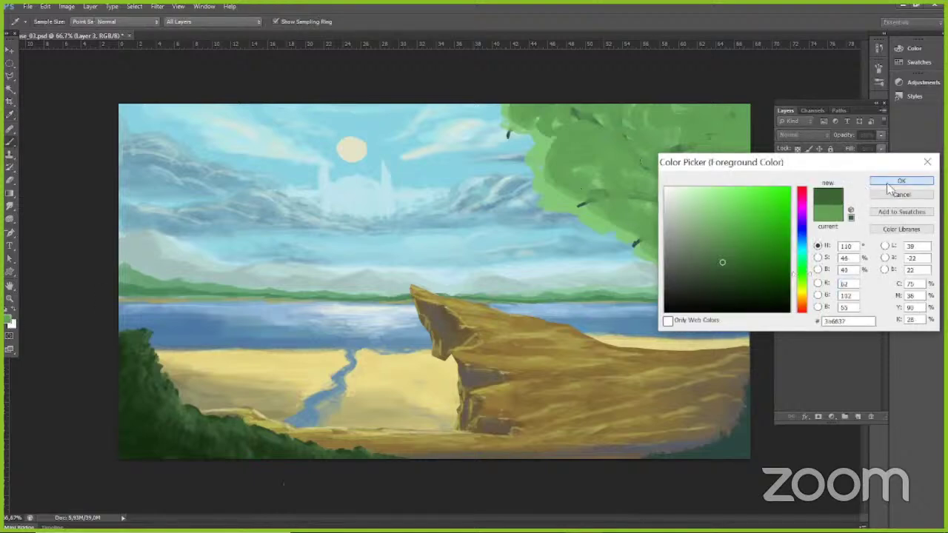
pyautogui.click(900, 183)
pyautogui.moveTo(653, 135); pyautogui.dragTo(683, 155)
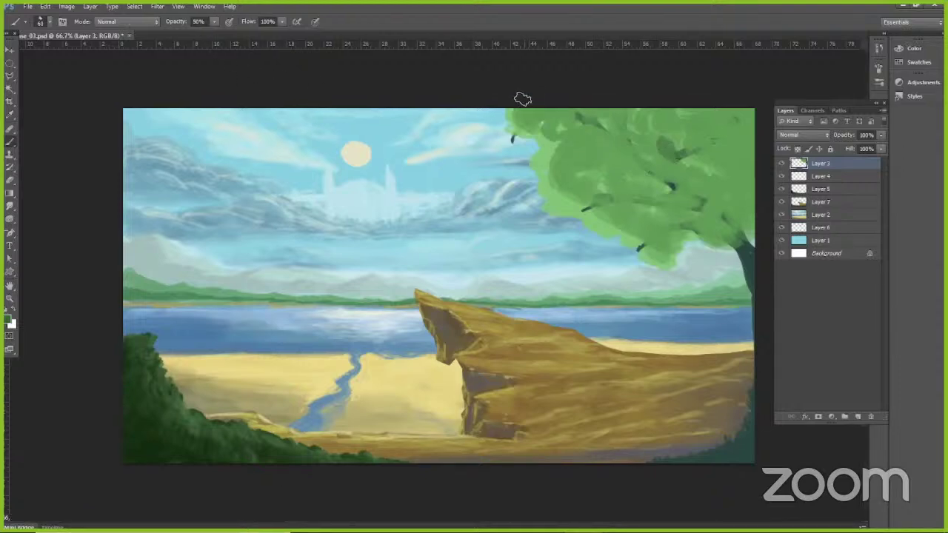
pyautogui.press('f')
pyautogui.press('f')
pyautogui.press('f')
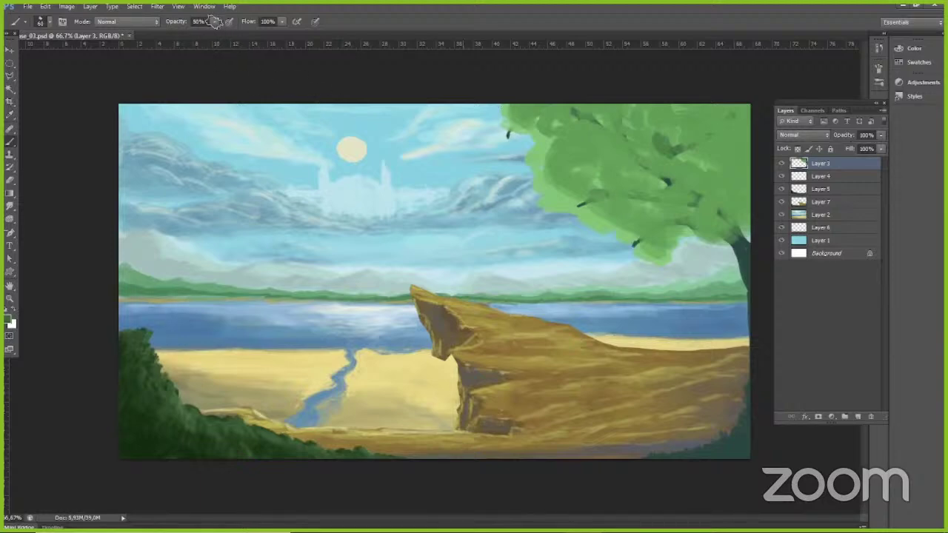
# Step: Lower the brush opacity to 23% and shade the canopy with dark green, leaving its lower-left fringe light
pyautogui.click(199, 21)
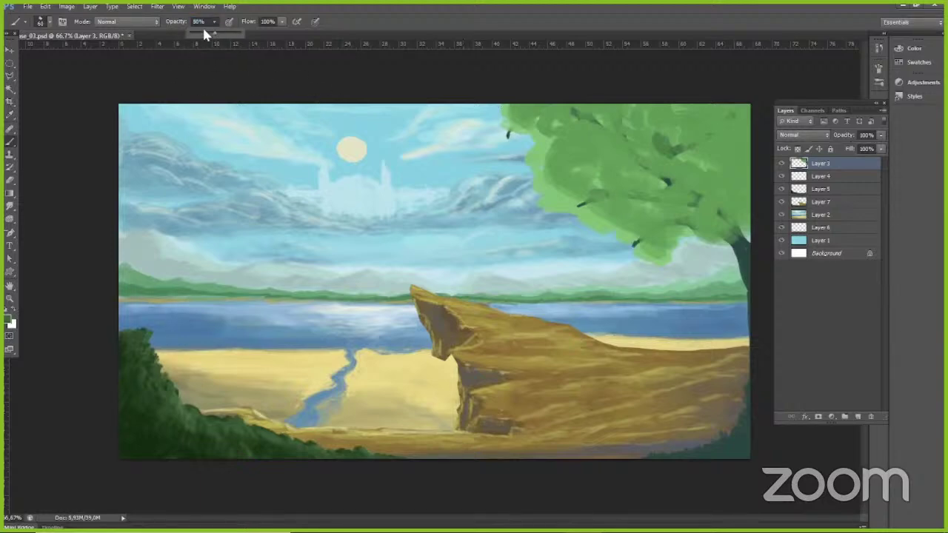
pyautogui.moveTo(722, 136)
pyautogui.mouseDown()
pyautogui.moveTo(740, 111)
pyautogui.moveTo(742, 144)
pyautogui.moveTo(735, 112)
pyautogui.moveTo(742, 124)
pyautogui.moveTo(713, 144)
pyautogui.moveTo(716, 182)
pyautogui.moveTo(728, 183)
pyautogui.moveTo(682, 123)
pyautogui.moveTo(673, 135)
pyautogui.moveTo(701, 170)
pyautogui.moveTo(717, 172)
pyautogui.moveTo(721, 196)
pyautogui.moveTo(754, 182)
pyautogui.moveTo(744, 221)
pyautogui.moveTo(707, 200)
pyautogui.moveTo(642, 111)
pyautogui.moveTo(643, 148)
pyautogui.moveTo(603, 132)
pyautogui.moveTo(609, 110)
pyautogui.moveTo(606, 132)
pyautogui.moveTo(582, 98)
pyautogui.moveTo(572, 124)
pyautogui.moveTo(700, 195)
pyautogui.moveTo(702, 214)
pyautogui.moveTo(600, 156)
pyautogui.moveTo(608, 176)
pyautogui.moveTo(584, 134)
pyautogui.moveTo(570, 127)
pyautogui.moveTo(578, 164)
pyautogui.moveTo(574, 141)
pyautogui.moveTo(590, 158)
pyautogui.moveTo(552, 139)
pyautogui.moveTo(550, 149)
pyautogui.moveTo(716, 206)
pyautogui.mouseUp()
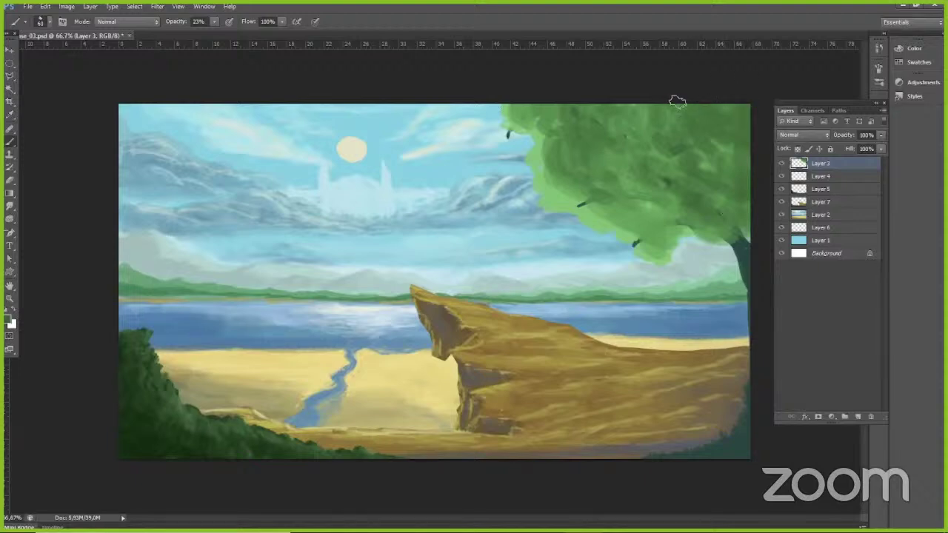
pyautogui.moveTo(608, 224); pyautogui.dragTo(655, 221)
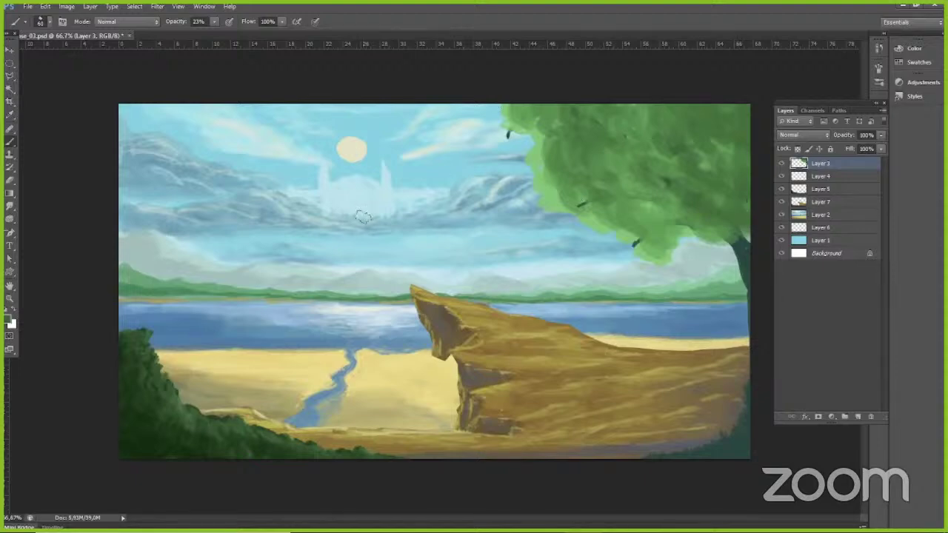
# Step: Set the foreground colour to very dark green #22381e and paint deeper shadows through the canopy's interior
pyautogui.click(11, 320)
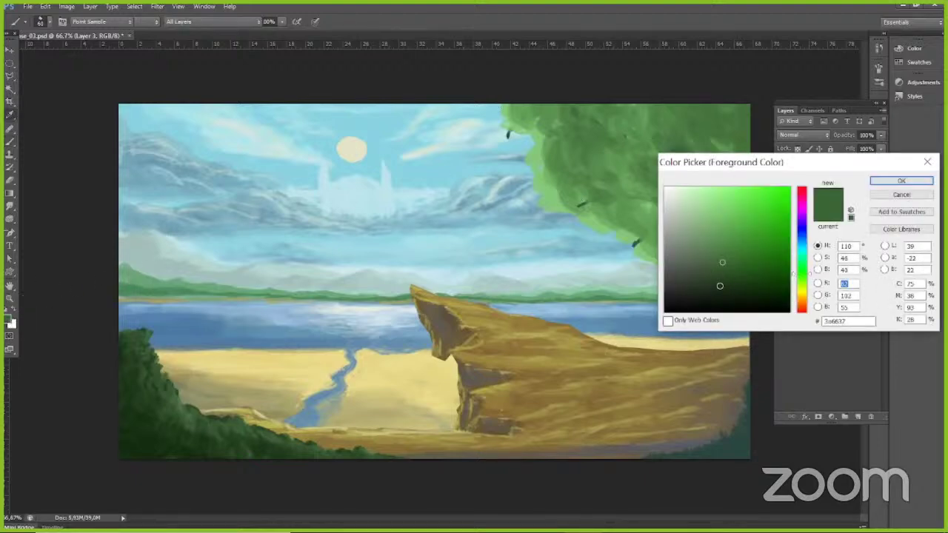
pyautogui.click(722, 285)
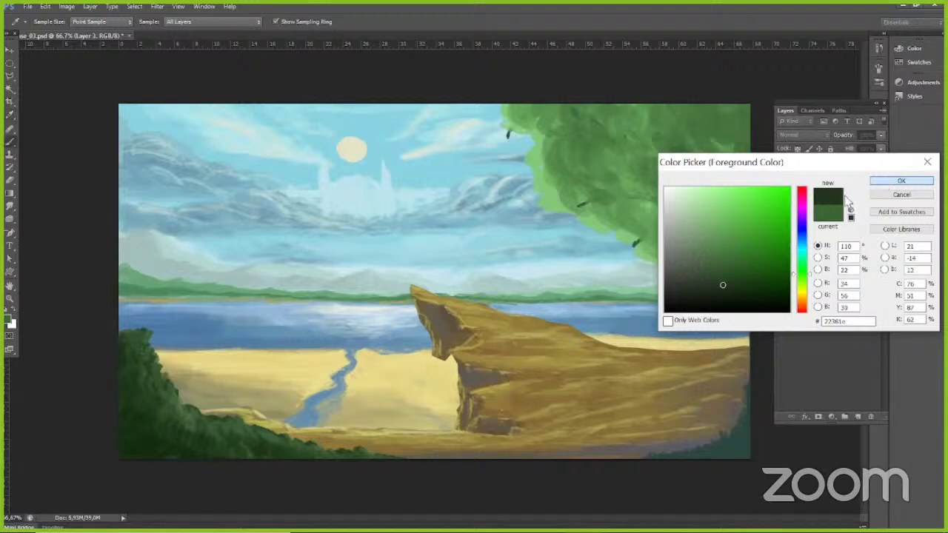
pyautogui.press('Return')
pyautogui.moveTo(722, 110)
pyautogui.mouseDown()
pyautogui.moveTo(745, 97)
pyautogui.moveTo(754, 126)
pyautogui.moveTo(719, 107)
pyautogui.moveTo(698, 116)
pyautogui.moveTo(718, 154)
pyautogui.moveTo(743, 162)
pyautogui.moveTo(736, 208)
pyautogui.moveTo(749, 220)
pyautogui.moveTo(653, 164)
pyautogui.moveTo(644, 101)
pyautogui.moveTo(676, 167)
pyautogui.moveTo(662, 166)
pyautogui.moveTo(634, 109)
pyautogui.moveTo(629, 125)
pyautogui.moveTo(603, 113)
pyautogui.moveTo(619, 123)
pyautogui.moveTo(653, 112)
pyautogui.moveTo(687, 177)
pyautogui.moveTo(717, 192)
pyautogui.moveTo(721, 177)
pyautogui.moveTo(736, 202)
pyautogui.moveTo(639, 169)
pyautogui.moveTo(610, 175)
pyautogui.moveTo(619, 180)
pyautogui.moveTo(608, 160)
pyautogui.moveTo(590, 172)
pyautogui.moveTo(600, 153)
pyautogui.moveTo(630, 196)
pyautogui.moveTo(696, 209)
pyautogui.moveTo(656, 203)
pyautogui.moveTo(653, 211)
pyautogui.moveTo(641, 188)
pyautogui.moveTo(644, 214)
pyautogui.moveTo(625, 218)
pyautogui.moveTo(628, 203)
pyautogui.moveTo(592, 145)
pyautogui.moveTo(596, 157)
pyautogui.moveTo(566, 137)
pyautogui.moveTo(610, 168)
pyautogui.moveTo(570, 146)
pyautogui.moveTo(582, 129)
pyautogui.moveTo(575, 98)
pyautogui.moveTo(558, 137)
pyautogui.moveTo(530, 104)
pyautogui.moveTo(547, 169)
pyautogui.moveTo(606, 194)
pyautogui.moveTo(633, 173)
pyautogui.moveTo(660, 241)
pyautogui.moveTo(666, 227)
pyautogui.moveTo(689, 232)
pyautogui.moveTo(718, 218)
pyautogui.mouseUp()
# Step: Reduce the brush size to 35 and add finer dark leaf strokes across the canopy's middle and right side
pyautogui.press('[')
pyautogui.press('[')
pyautogui.press('[')
pyautogui.press('[')
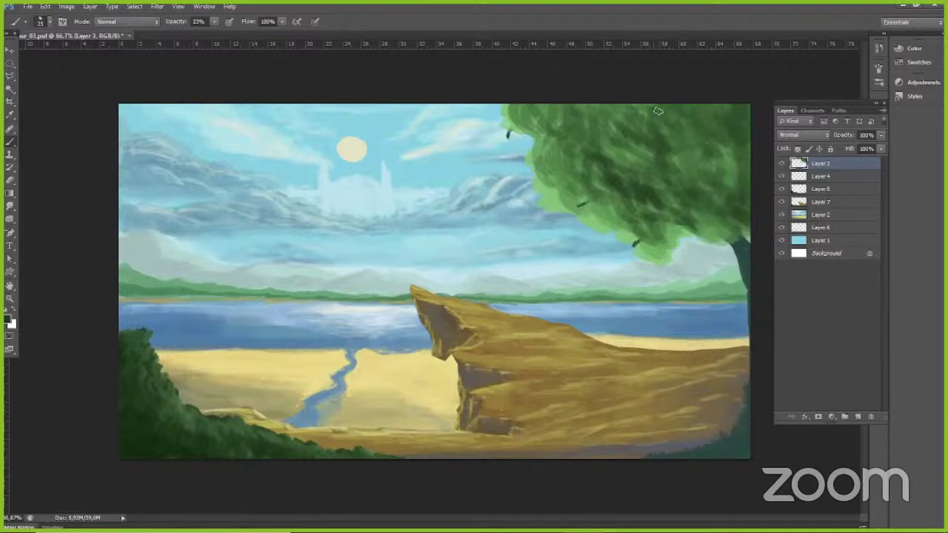
pyautogui.moveTo(685, 141)
pyautogui.mouseDown()
pyautogui.moveTo(728, 161)
pyautogui.moveTo(724, 147)
pyautogui.moveTo(717, 165)
pyautogui.moveTo(735, 164)
pyautogui.moveTo(728, 156)
pyautogui.moveTo(705, 189)
pyautogui.moveTo(723, 228)
pyautogui.mouseUp()
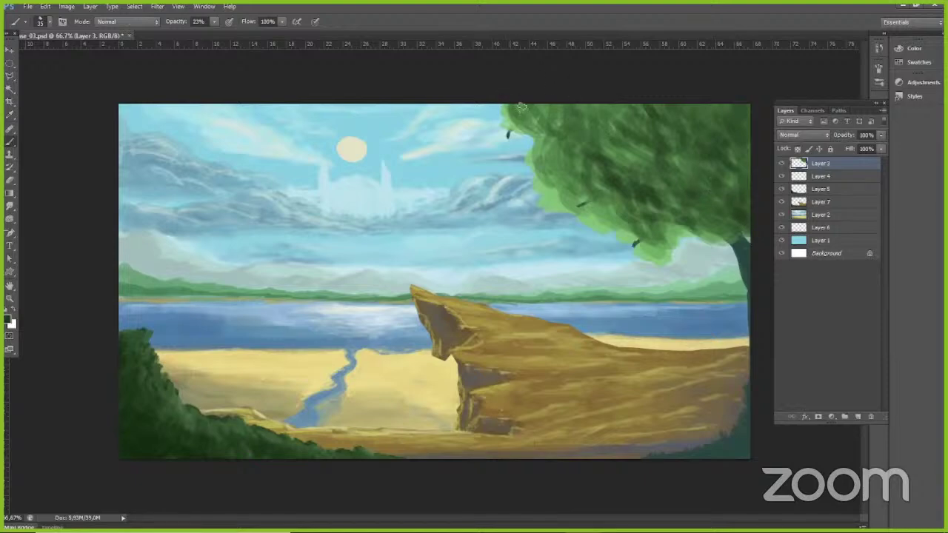
# Step: Paint dark leaf strokes down the canopy's left side and extend leafy tips outward into the sky at its upper-left edge
pyautogui.moveTo(545, 114)
pyautogui.mouseDown()
pyautogui.moveTo(554, 123)
pyautogui.moveTo(542, 178)
pyautogui.moveTo(578, 206)
pyautogui.mouseUp()
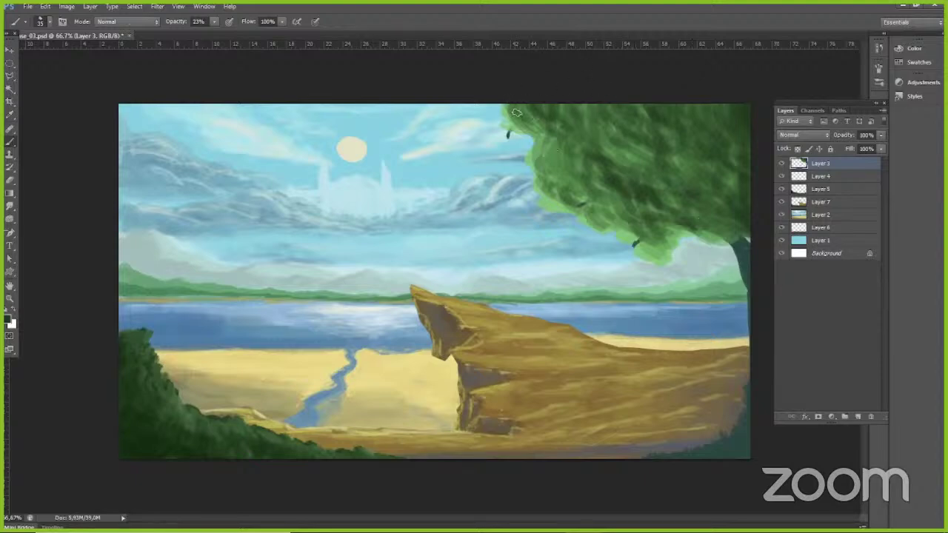
pyautogui.moveTo(509, 103); pyautogui.dragTo(487, 108)
pyautogui.moveTo(512, 114)
pyautogui.mouseDown()
pyautogui.moveTo(541, 134)
pyautogui.moveTo(531, 153)
pyautogui.moveTo(544, 134)
pyautogui.moveTo(530, 132)
pyautogui.moveTo(547, 128)
pyautogui.moveTo(524, 134)
pyautogui.moveTo(529, 123)
pyautogui.moveTo(493, 105)
pyautogui.mouseUp()
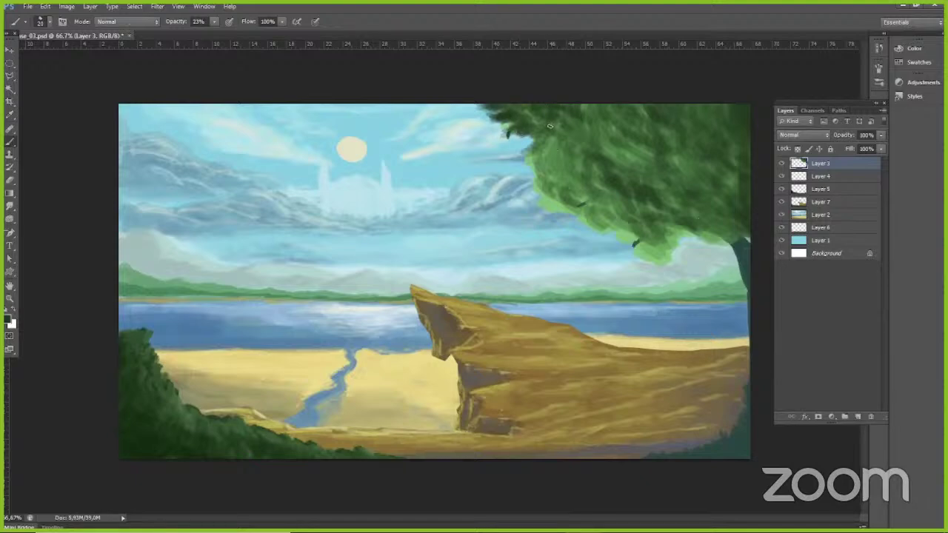
# Step: Paint ragged dark green leaf clusters along the outer and lower edges of the tree canopy on Layer 3
pyautogui.moveTo(517, 135)
pyautogui.mouseDown()
pyautogui.moveTo(537, 139)
pyautogui.moveTo(516, 138)
pyautogui.moveTo(536, 150)
pyautogui.moveTo(506, 134)
pyautogui.mouseUp()
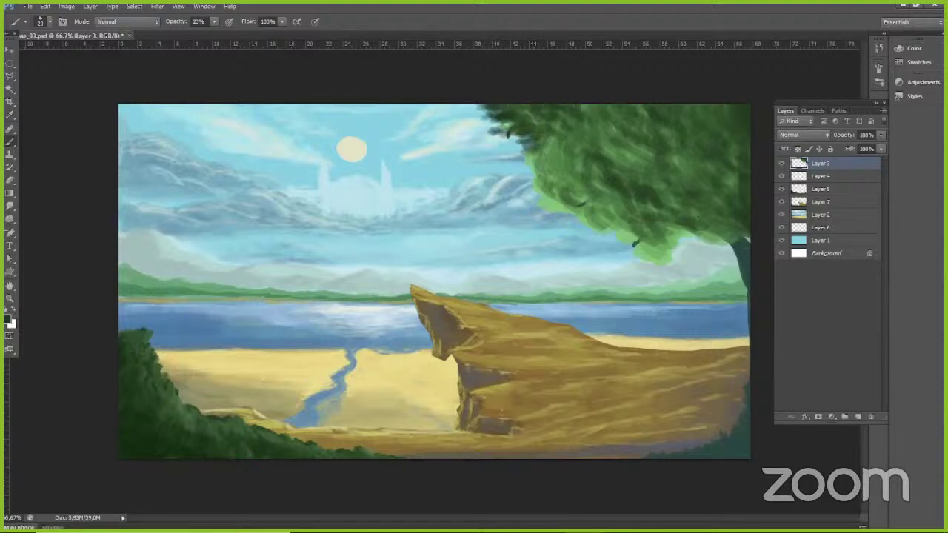
pyautogui.moveTo(509, 150)
pyautogui.mouseDown()
pyautogui.moveTo(523, 148)
pyautogui.moveTo(514, 151)
pyautogui.mouseUp()
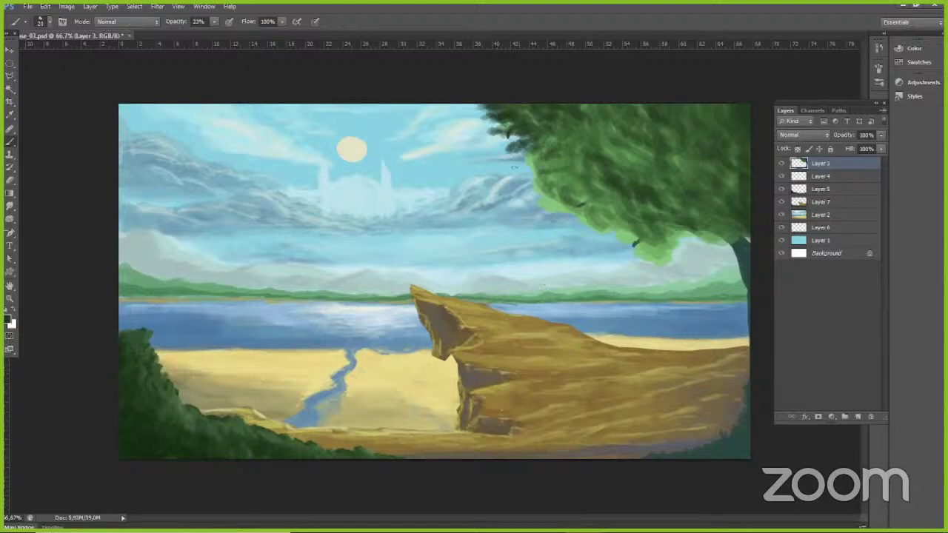
pyautogui.moveTo(637, 234)
pyautogui.mouseDown()
pyautogui.moveTo(622, 243)
pyautogui.moveTo(662, 243)
pyautogui.mouseUp()
pyautogui.moveTo(708, 229)
pyautogui.mouseDown()
pyautogui.moveTo(726, 251)
pyautogui.moveTo(701, 240)
pyautogui.moveTo(740, 230)
pyautogui.moveTo(702, 235)
pyautogui.mouseUp()
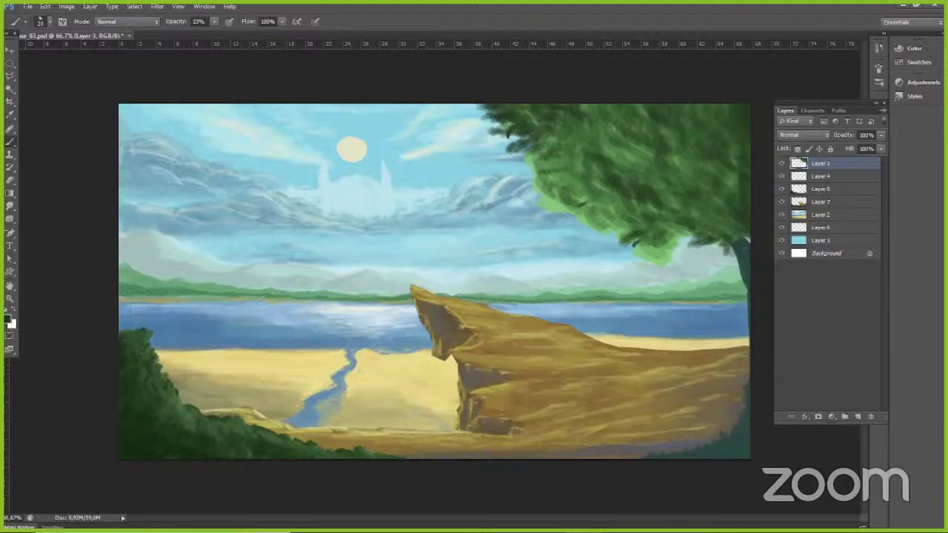
pyautogui.moveTo(561, 205)
pyautogui.mouseDown()
pyautogui.moveTo(546, 183)
pyautogui.moveTo(551, 174)
pyautogui.moveTo(539, 156)
pyautogui.moveTo(529, 159)
pyautogui.moveTo(552, 152)
pyautogui.mouseUp()
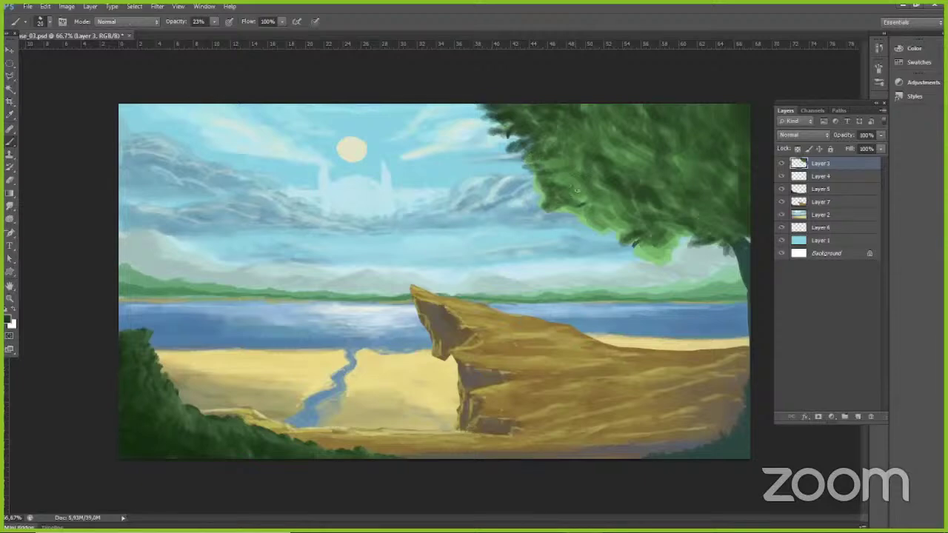
pyautogui.moveTo(576, 190)
pyautogui.mouseDown()
pyautogui.moveTo(589, 205)
pyautogui.moveTo(585, 222)
pyautogui.moveTo(611, 228)
pyautogui.moveTo(601, 234)
pyautogui.moveTo(609, 226)
pyautogui.moveTo(619, 231)
pyautogui.moveTo(607, 236)
pyautogui.moveTo(663, 253)
pyautogui.mouseUp()
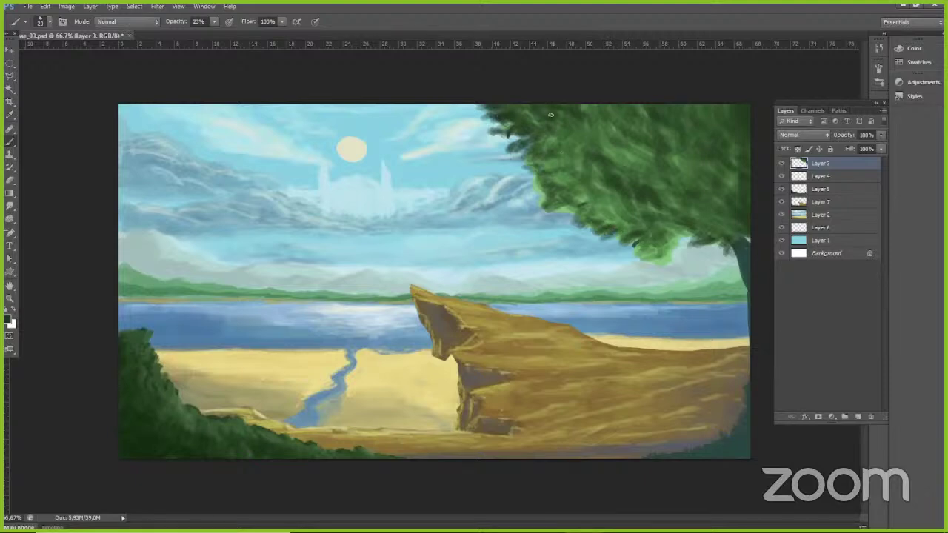
pyautogui.moveTo(482, 106)
pyautogui.mouseDown()
pyautogui.moveTo(462, 110)
pyautogui.moveTo(478, 106)
pyautogui.moveTo(466, 105)
pyautogui.moveTo(507, 123)
pyautogui.moveTo(473, 104)
pyautogui.moveTo(468, 111)
pyautogui.moveTo(543, 152)
pyautogui.mouseUp()
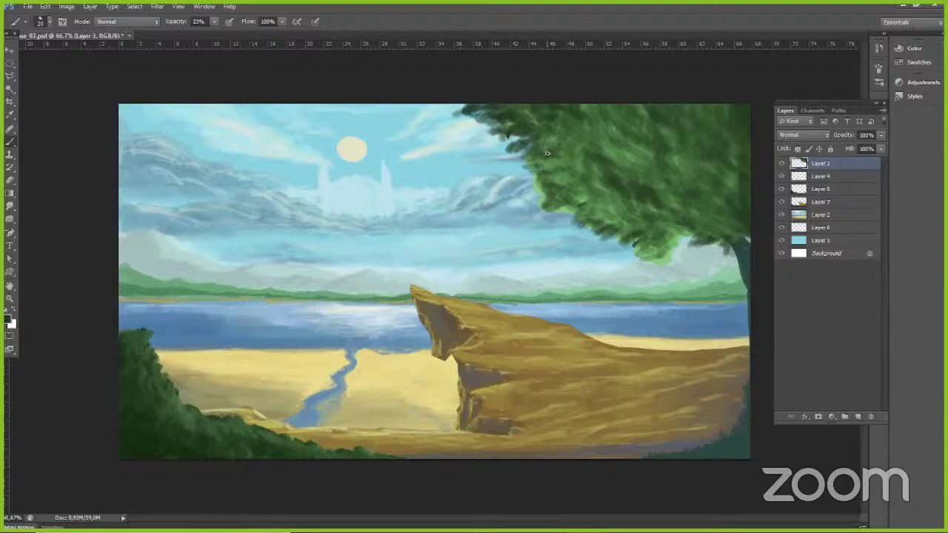
pyautogui.moveTo(684, 231)
pyautogui.mouseDown()
pyautogui.moveTo(675, 241)
pyautogui.moveTo(726, 246)
pyautogui.moveTo(746, 237)
pyautogui.mouseUp()
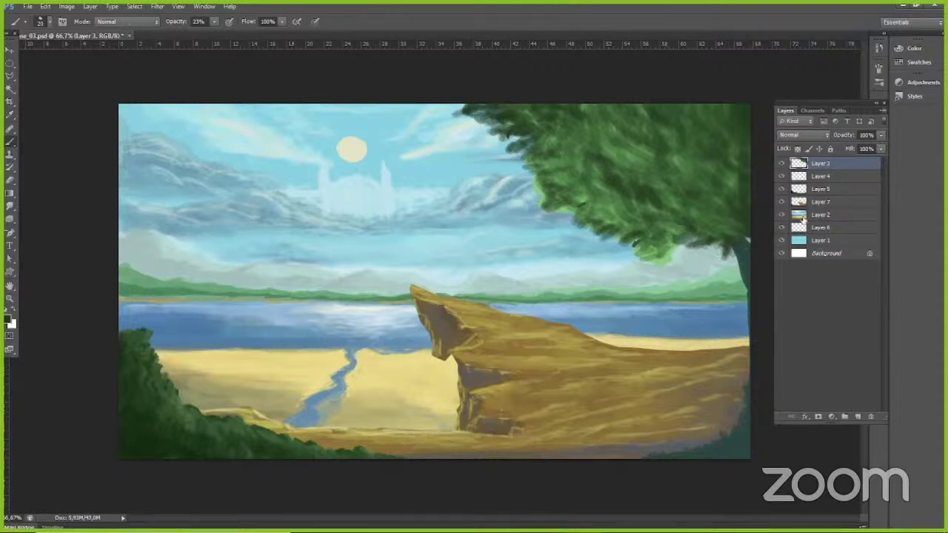
# Step: Examine the contents of Layers 2, 6 and 4 by hiding and showing each one
pyautogui.click(815, 214)
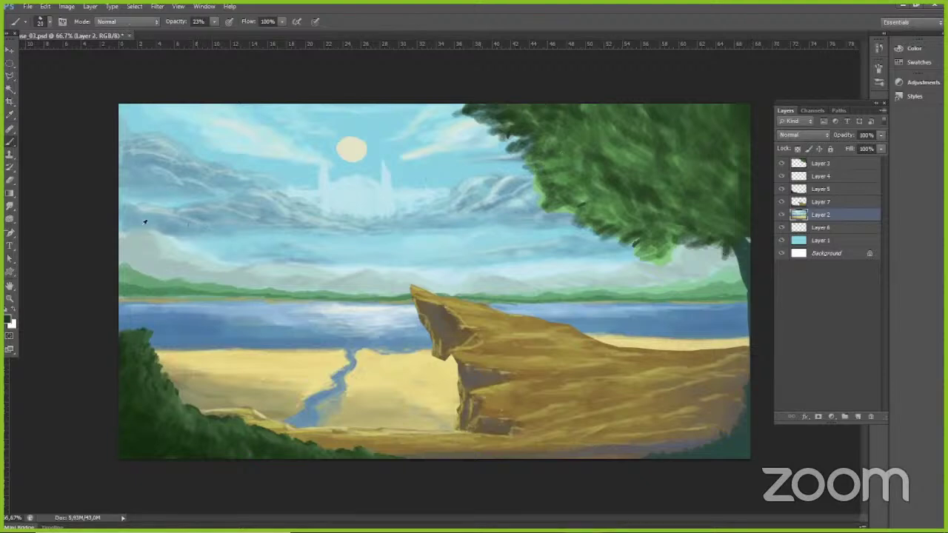
pyautogui.keyDown('alt'); pyautogui.click(143, 207); pyautogui.keyUp('alt')
pyautogui.click(781, 214)
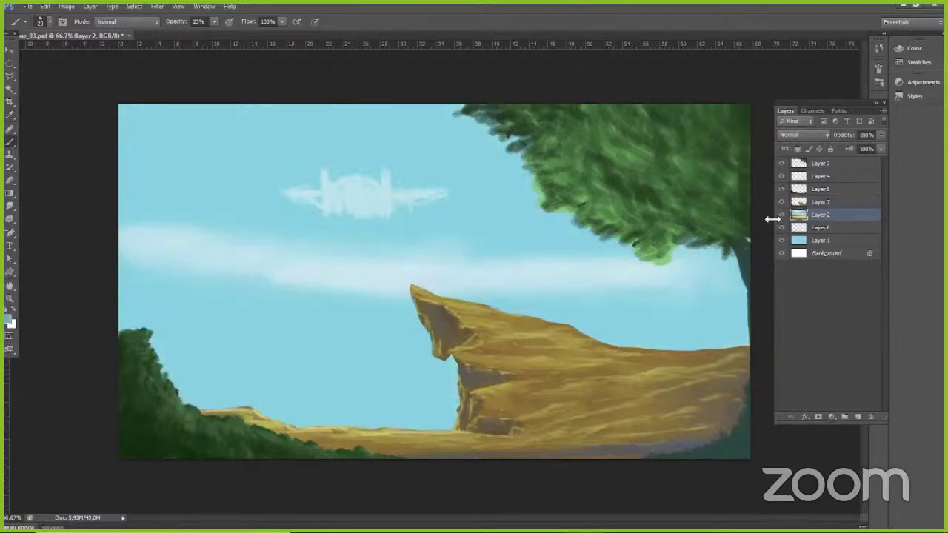
pyautogui.click(781, 214)
pyautogui.click(781, 229)
pyautogui.click(781, 229)
pyautogui.click(781, 228)
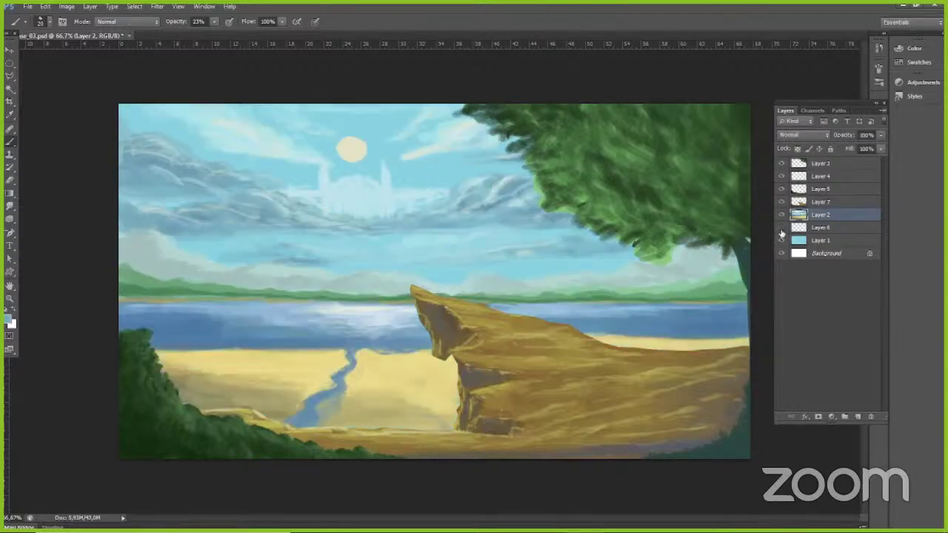
pyautogui.click(781, 229)
pyautogui.click(782, 228)
pyautogui.click(782, 175)
pyautogui.click(781, 176)
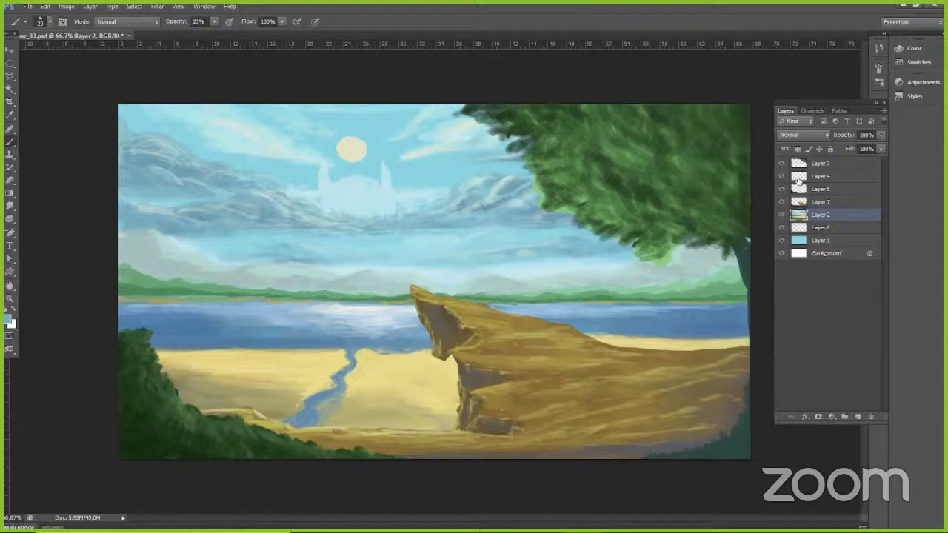
# Step: Refine the distant castle below the sun on Layer 4, adding towers and vertical shading in sampled sky and castle colours
pyautogui.click(798, 177)
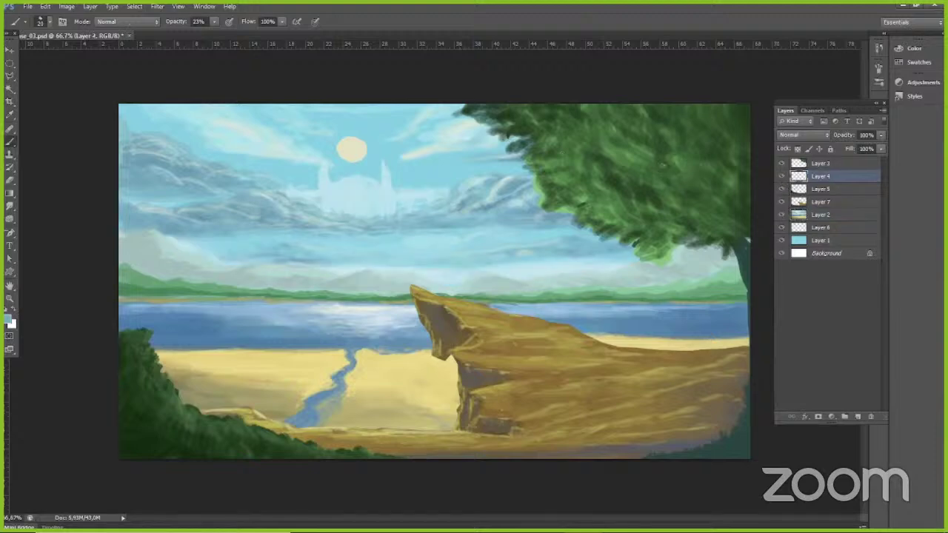
pyautogui.click(782, 176)
pyautogui.click(781, 175)
pyautogui.click(781, 176)
pyautogui.click(781, 176)
pyautogui.keyDown('alt'); pyautogui.click(368, 190); pyautogui.keyUp('alt')
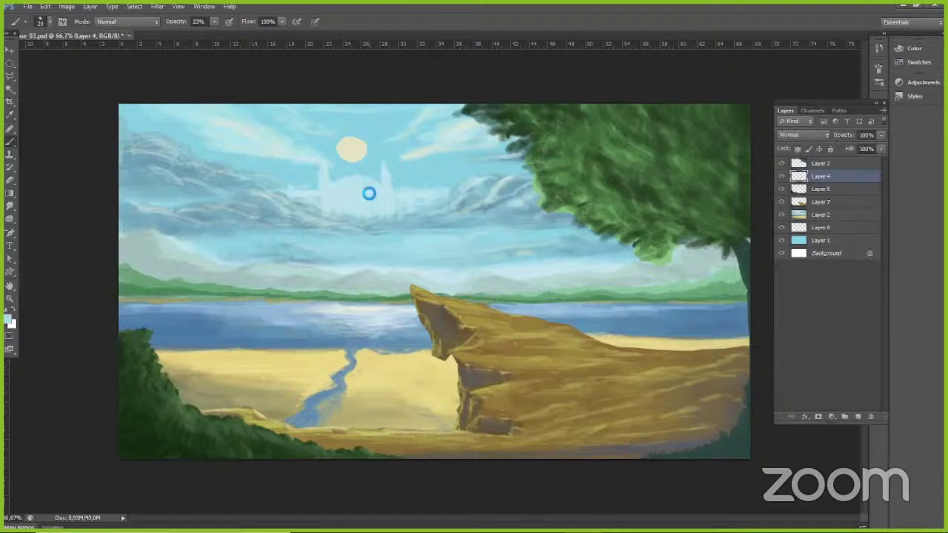
pyautogui.keyDown('alt'); pyautogui.click(333, 213); pyautogui.keyUp('alt')
pyautogui.moveTo(358, 183)
pyautogui.mouseDown()
pyautogui.moveTo(357, 216)
pyautogui.moveTo(358, 200)
pyautogui.mouseUp()
pyautogui.keyDown('alt'); pyautogui.click(328, 189); pyautogui.keyUp('alt')
pyautogui.keyDown('alt'); pyautogui.click(323, 174); pyautogui.keyUp('alt')
pyautogui.keyDown('alt'); pyautogui.click(258, 205); pyautogui.keyUp('alt')
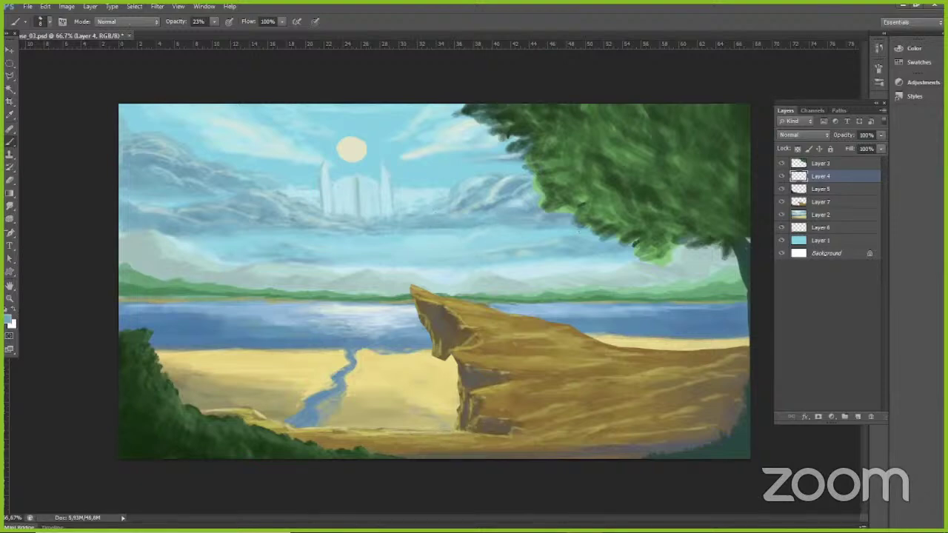
# Step: Save the painting, then switch to OBS and stop the recording
pyautogui.hotkey('ctrl', 's')
pyautogui.moveTo(509, 523)
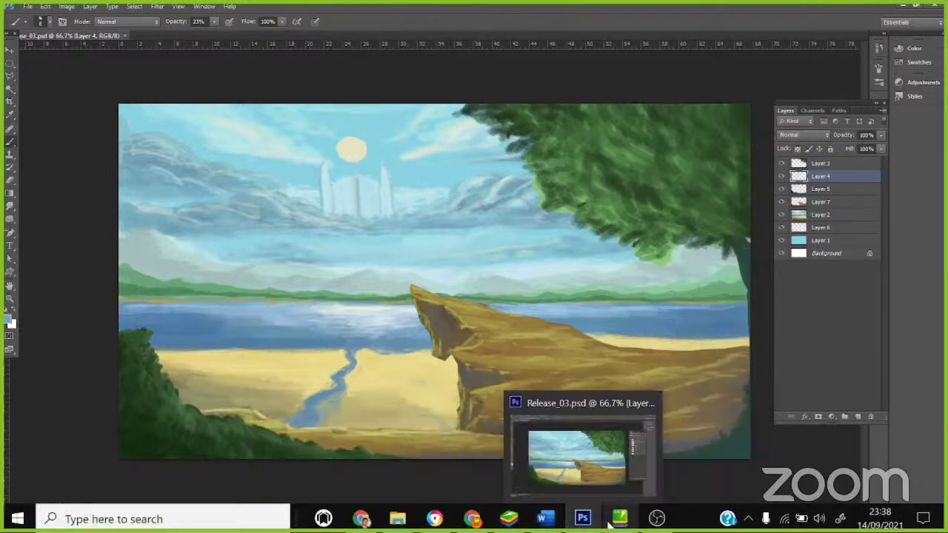
pyautogui.click(656, 518)
pyautogui.click(863, 436)
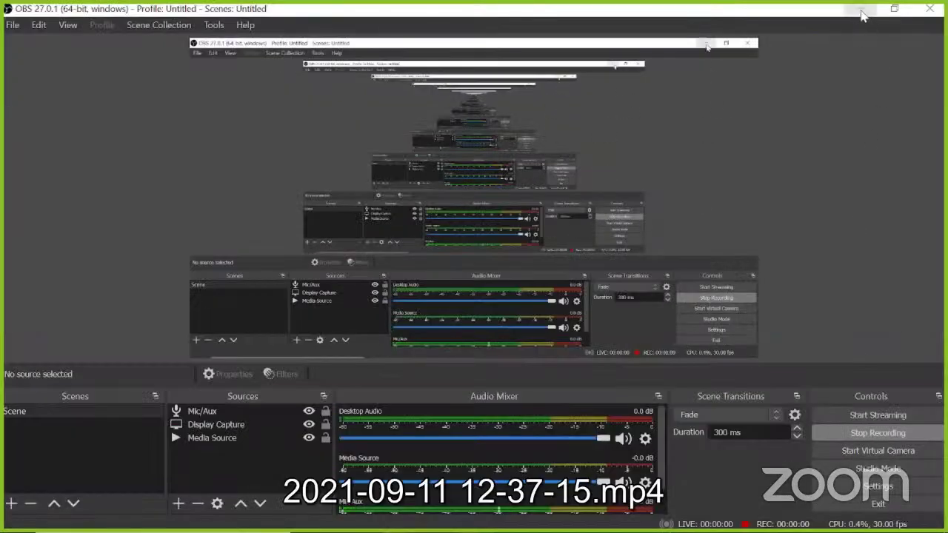
# Step: Return to Photoshop, set the brush opacity to 17% and brush soft tan strokes over the beach on Layer 2
pyautogui.click(862, 11)
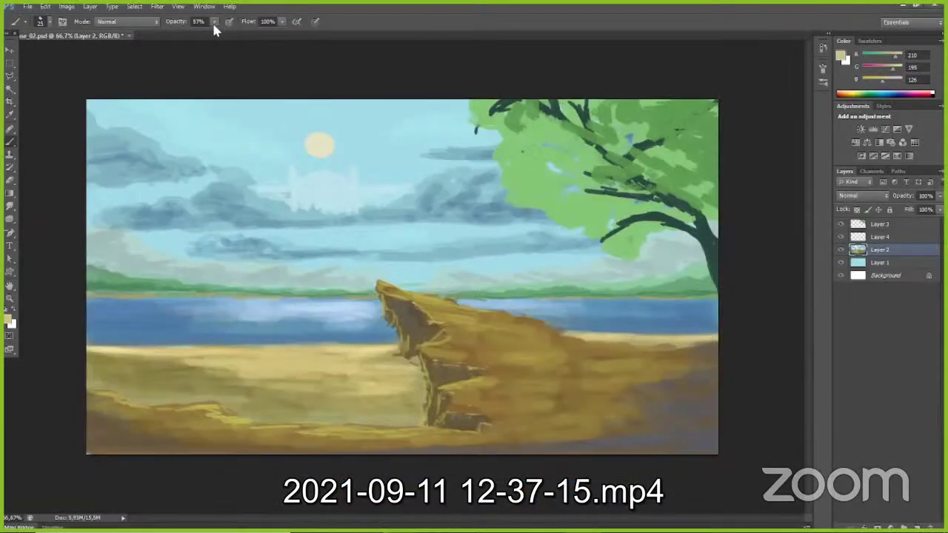
pyautogui.moveTo(214, 24); pyautogui.dragTo(192, 35)
pyautogui.click(344, 31)
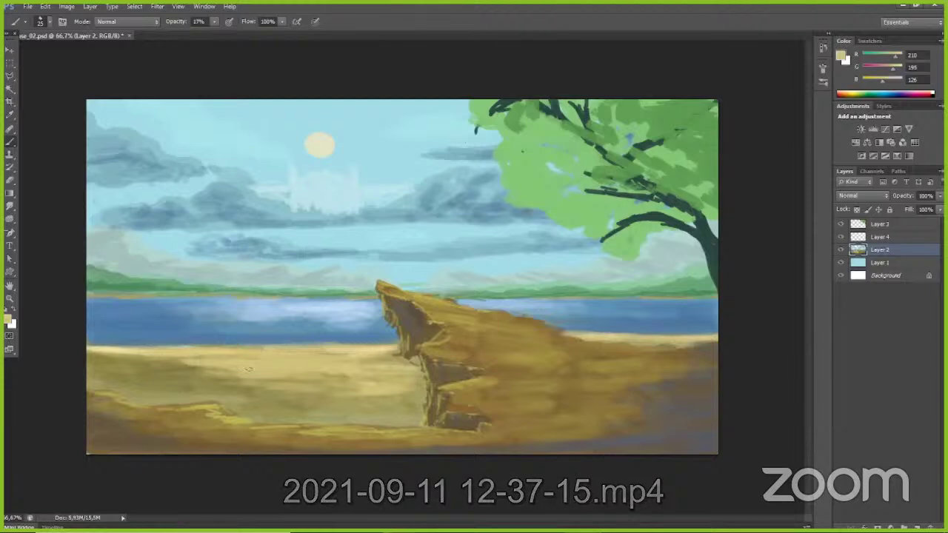
pyautogui.moveTo(140, 363)
pyautogui.mouseDown()
pyautogui.moveTo(185, 363)
pyautogui.moveTo(98, 357)
pyautogui.mouseUp()
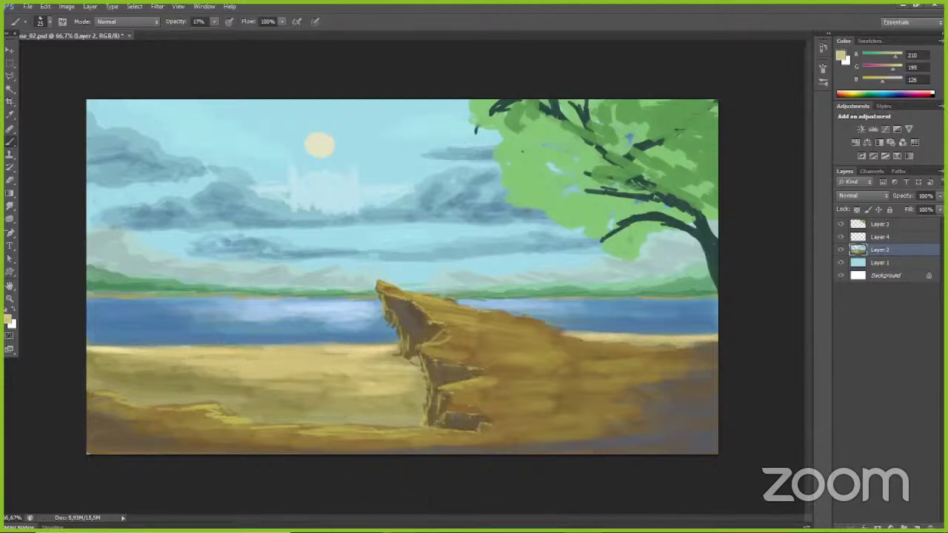
# Step: Set the foreground colour to pale yellow, RGB 246, 240, 150
pyautogui.click(8, 319)
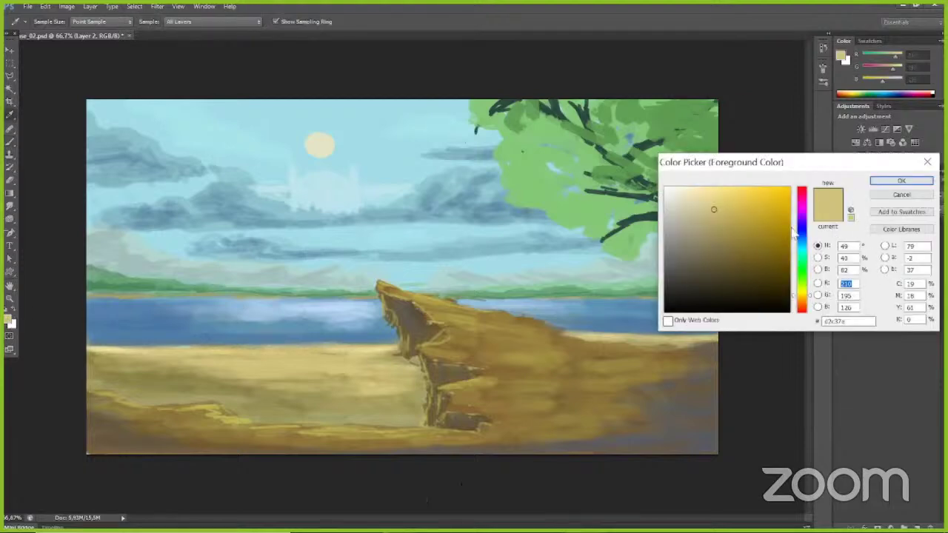
pyautogui.moveTo(717, 199); pyautogui.dragTo(713, 191)
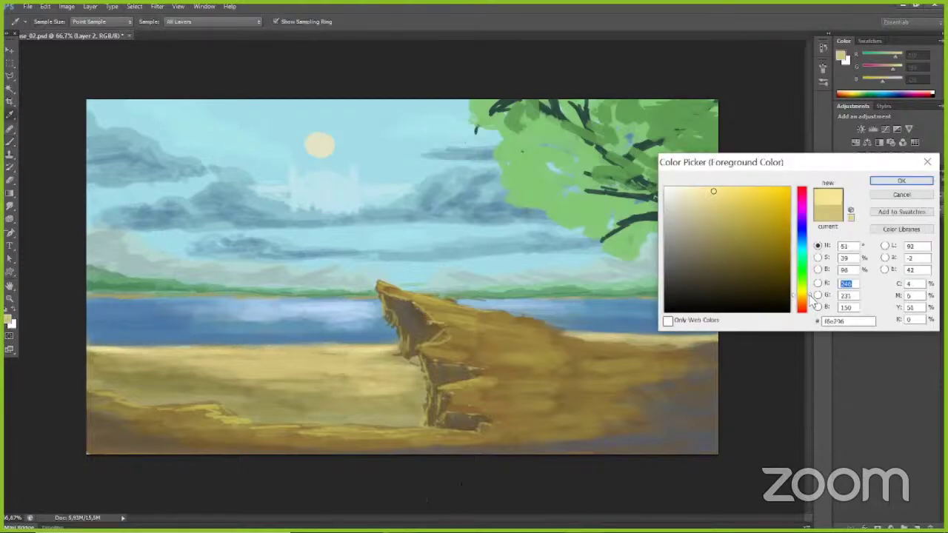
pyautogui.press('Tab')
pyautogui.write('240')
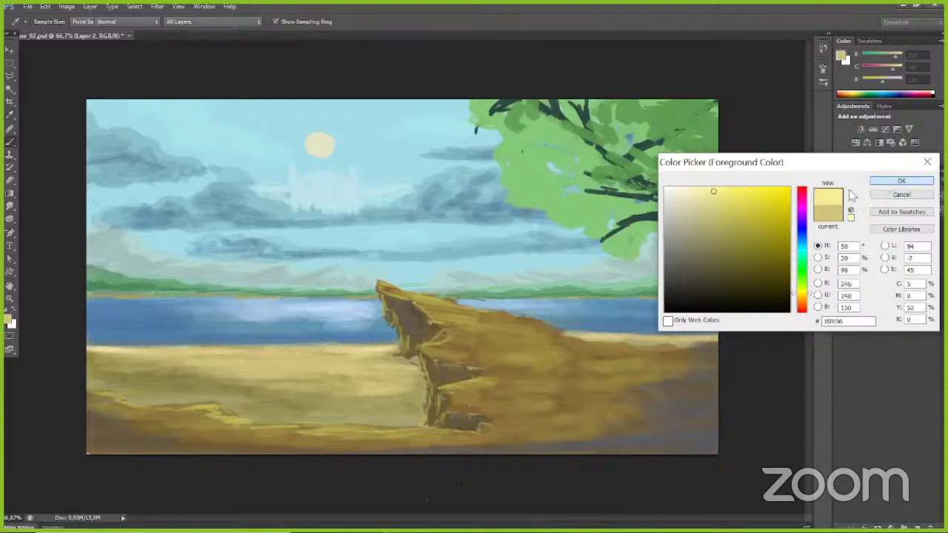
pyautogui.press('Return')
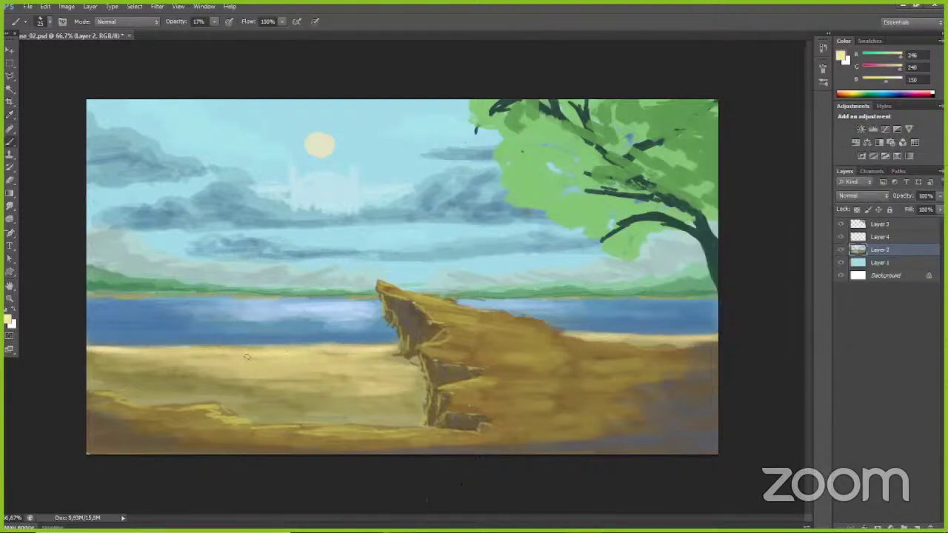
# Step: Brush pale yellow highlights over the upper beach and the sand strip behind the cliff, reducing the brush size to 10
pyautogui.moveTo(247, 356)
pyautogui.mouseDown()
pyautogui.moveTo(148, 355)
pyautogui.moveTo(390, 362)
pyautogui.moveTo(354, 356)
pyautogui.moveTo(279, 371)
pyautogui.moveTo(124, 351)
pyautogui.moveTo(234, 370)
pyautogui.mouseUp()
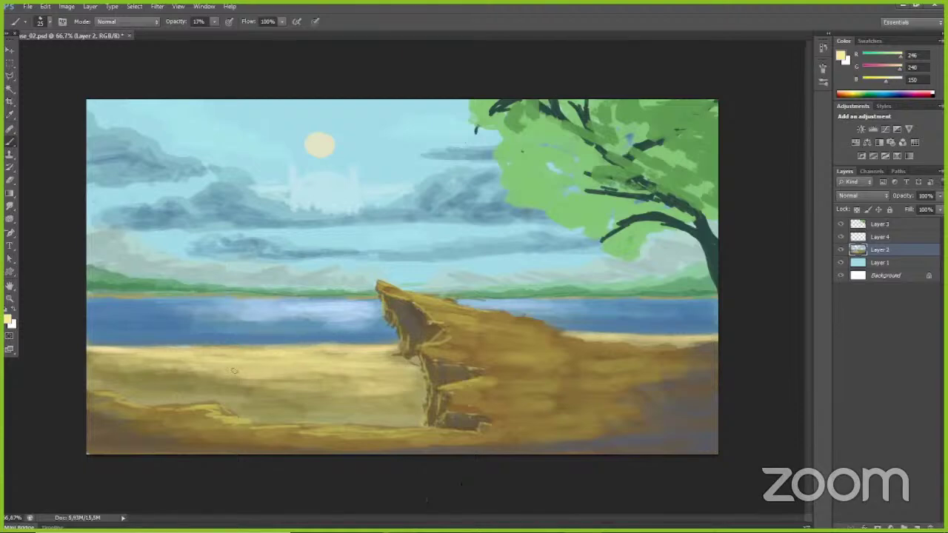
pyautogui.moveTo(380, 348); pyautogui.dragTo(279, 350)
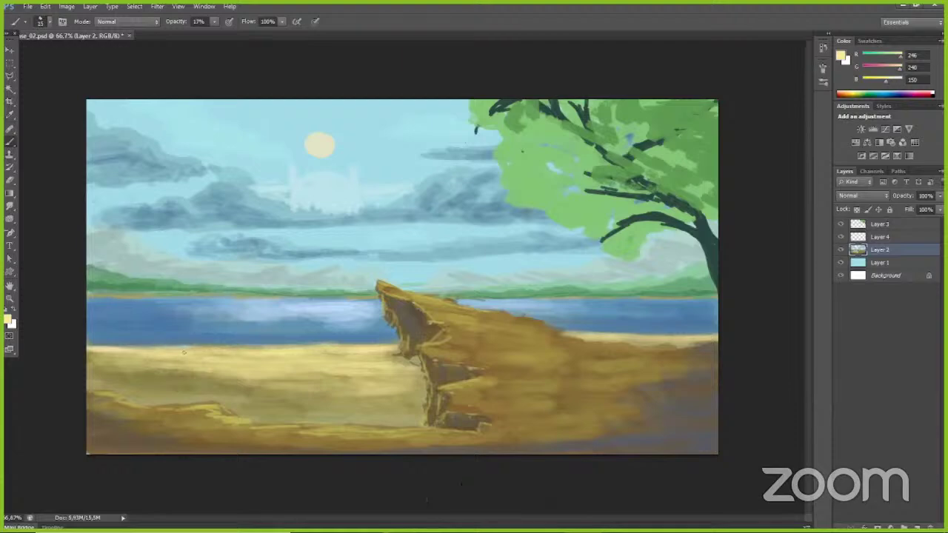
pyautogui.moveTo(208, 345)
pyautogui.mouseDown()
pyautogui.moveTo(188, 345)
pyautogui.moveTo(225, 348)
pyautogui.mouseUp()
pyautogui.moveTo(667, 341); pyautogui.dragTo(720, 334)
pyautogui.moveTo(583, 335); pyautogui.dragTo(571, 333)
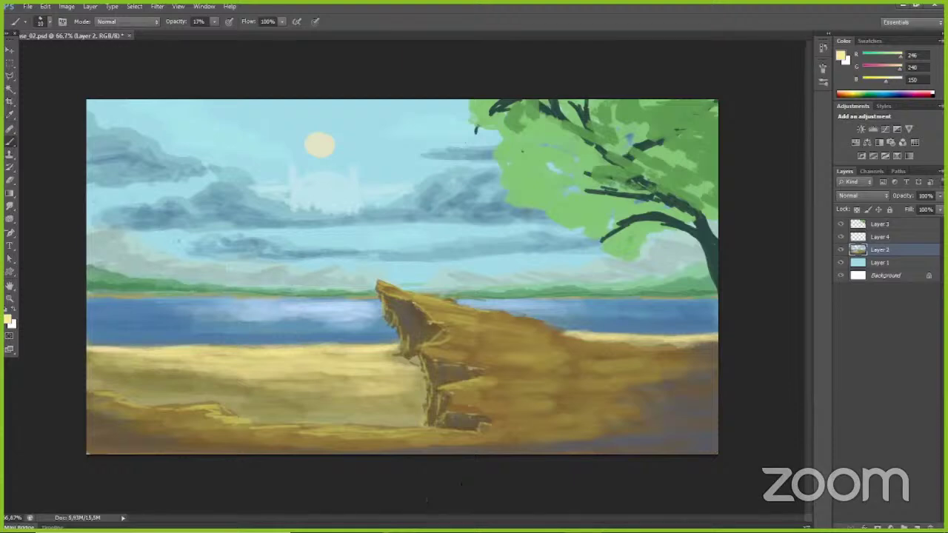
# Step: Shade the beach lightly in blue-grey, RGB 91, 106, 132, with a size 35 brush at 8% opacity
pyautogui.keyDown('alt'); pyautogui.click(692, 437); pyautogui.keyUp('alt')
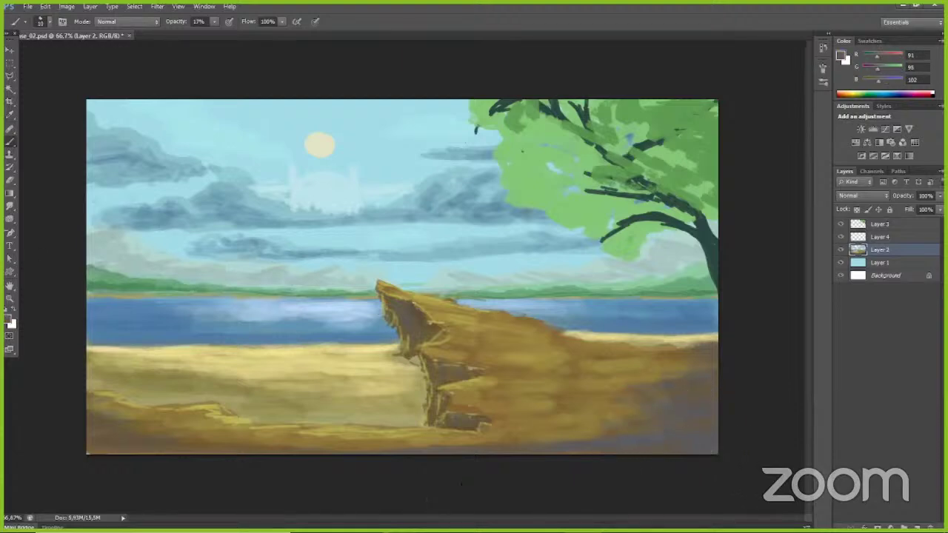
pyautogui.click(9, 323)
pyautogui.click(703, 248)
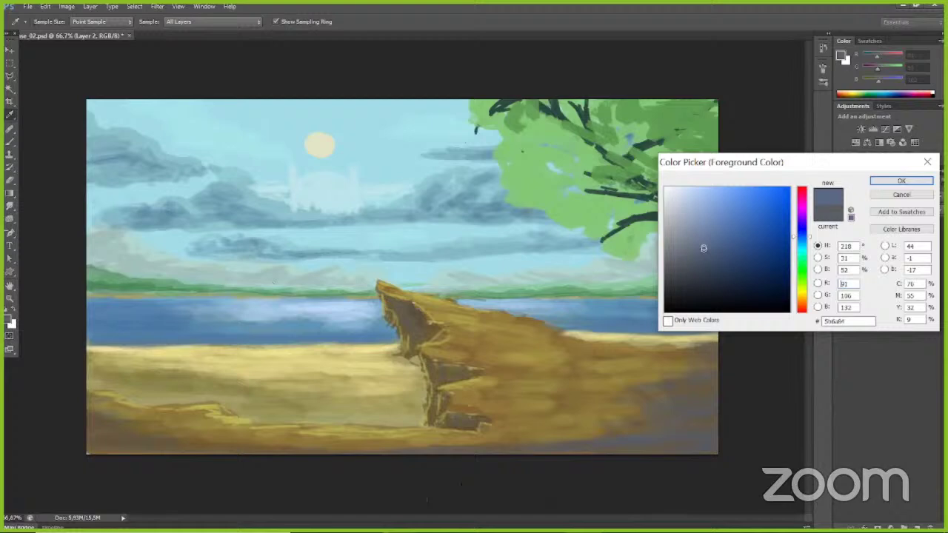
pyautogui.click(887, 187)
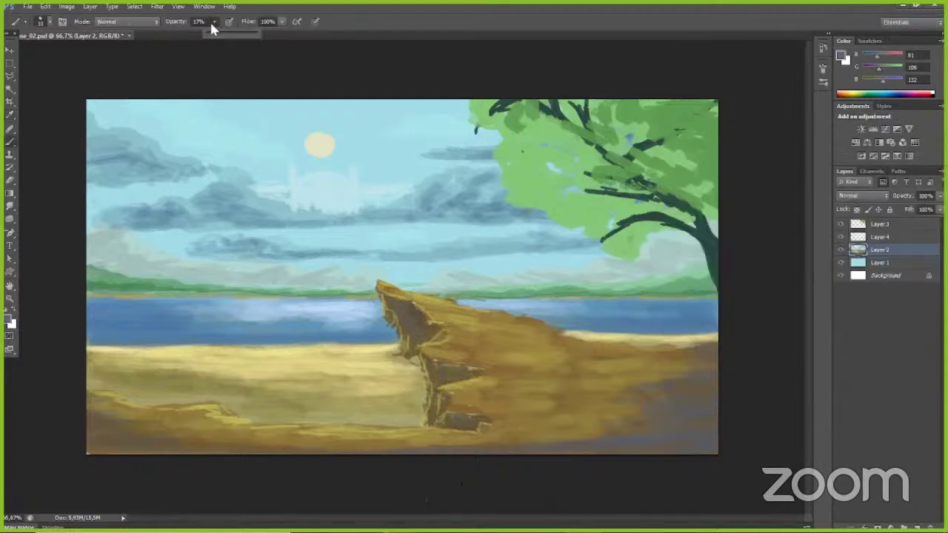
pyautogui.click(199, 21)
pyautogui.write('8')
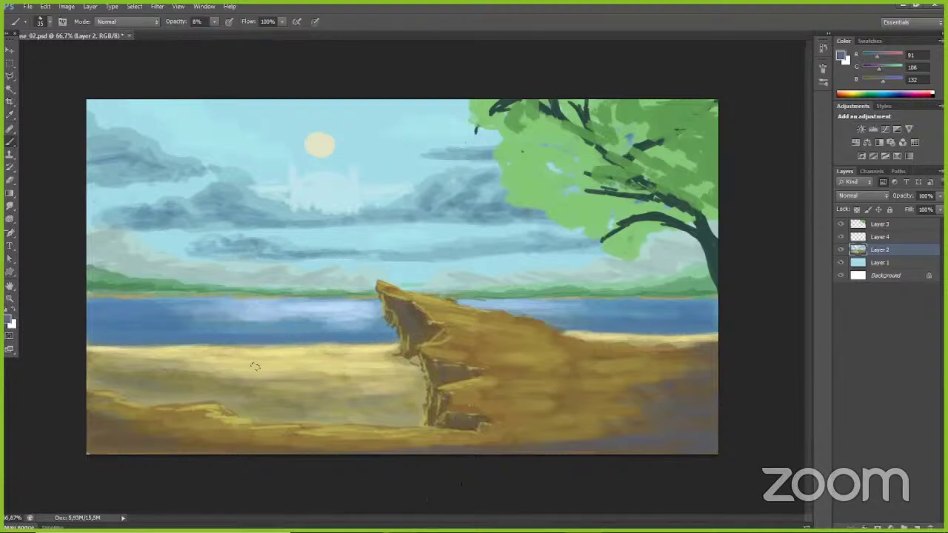
# Step: Set the foreground colour to warm orange-yellow, RGB 240, 202, 101, and glaze it over the beach sand
pyautogui.click(10, 323)
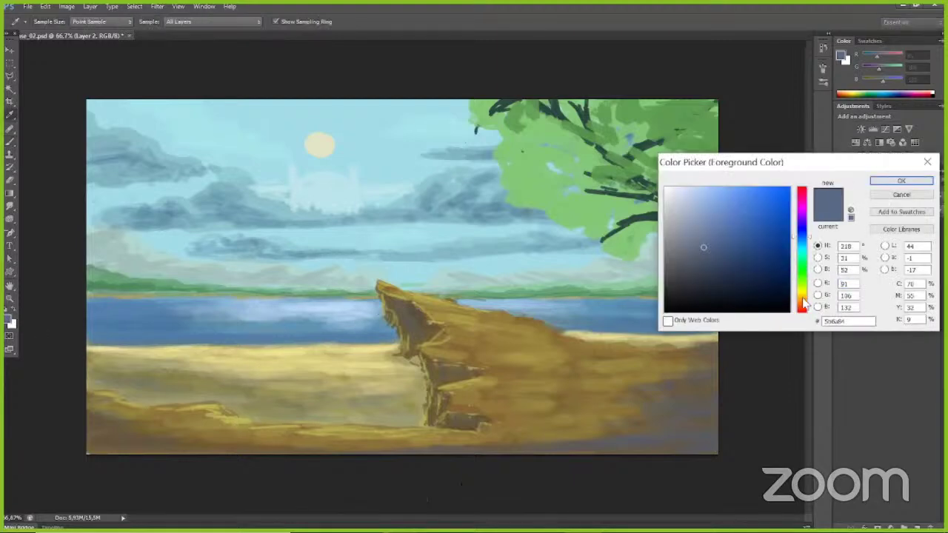
pyautogui.click(802, 297)
pyautogui.click(735, 194)
pyautogui.click(877, 181)
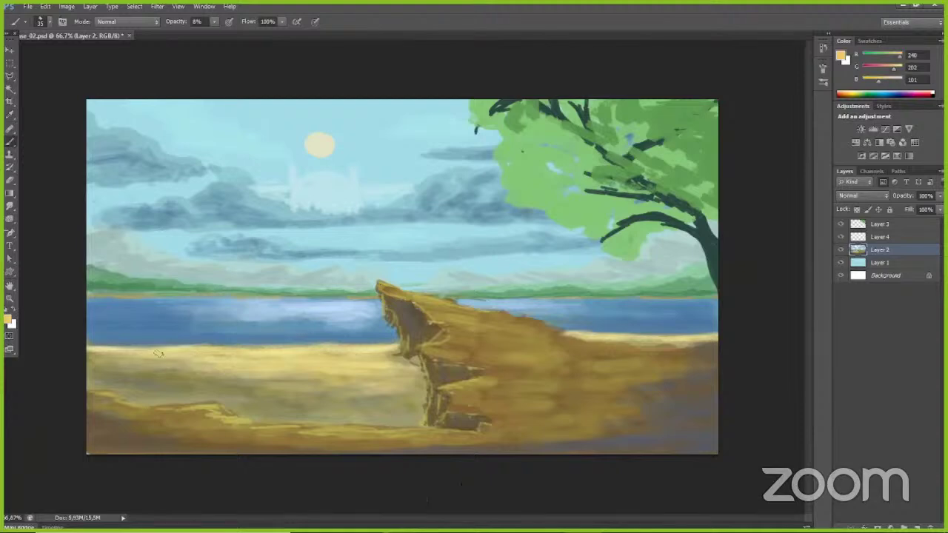
pyautogui.moveTo(148, 362)
pyautogui.mouseDown()
pyautogui.moveTo(171, 368)
pyautogui.moveTo(125, 373)
pyautogui.mouseUp()
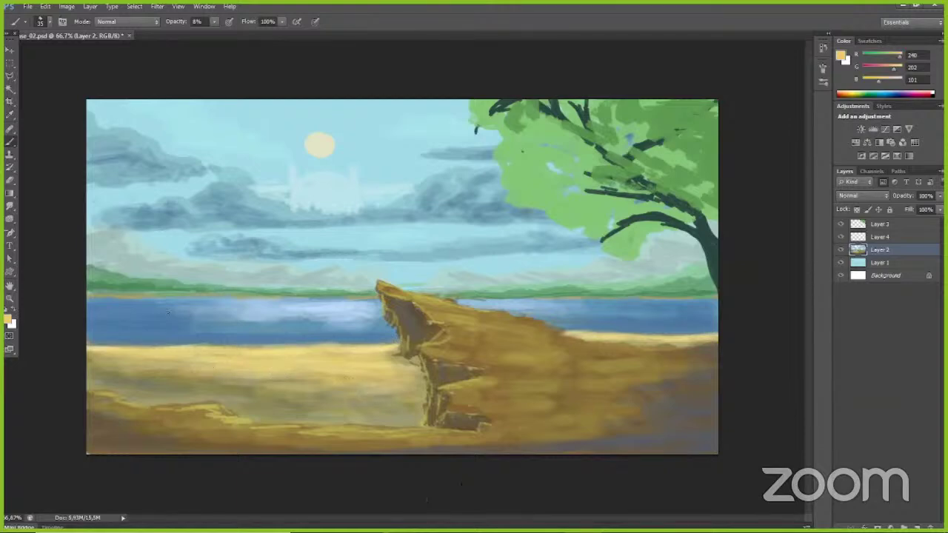
# Step: Set the foreground colour to dark green, RGB 39, 68, 34
pyautogui.keyDown('alt'); pyautogui.click(118, 419); pyautogui.keyUp('alt')
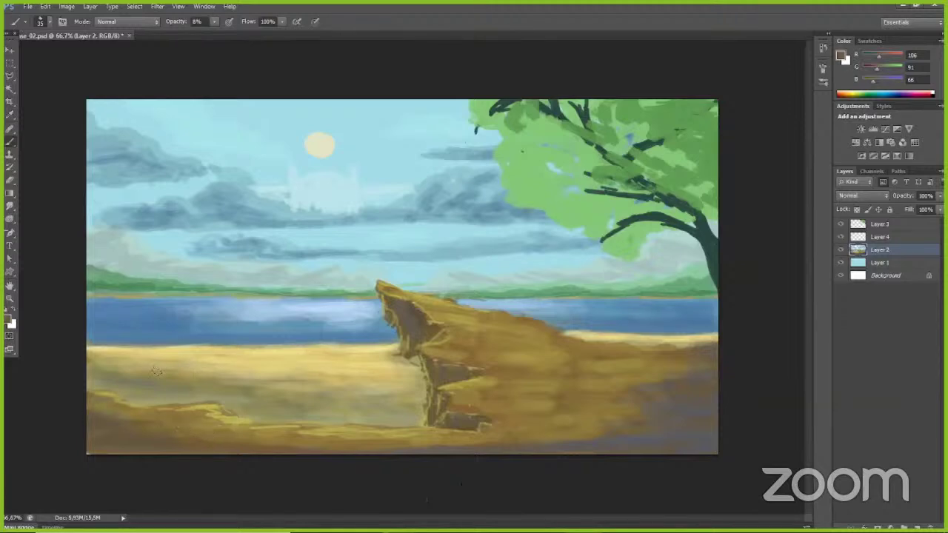
pyautogui.click(9, 322)
pyautogui.click(802, 273)
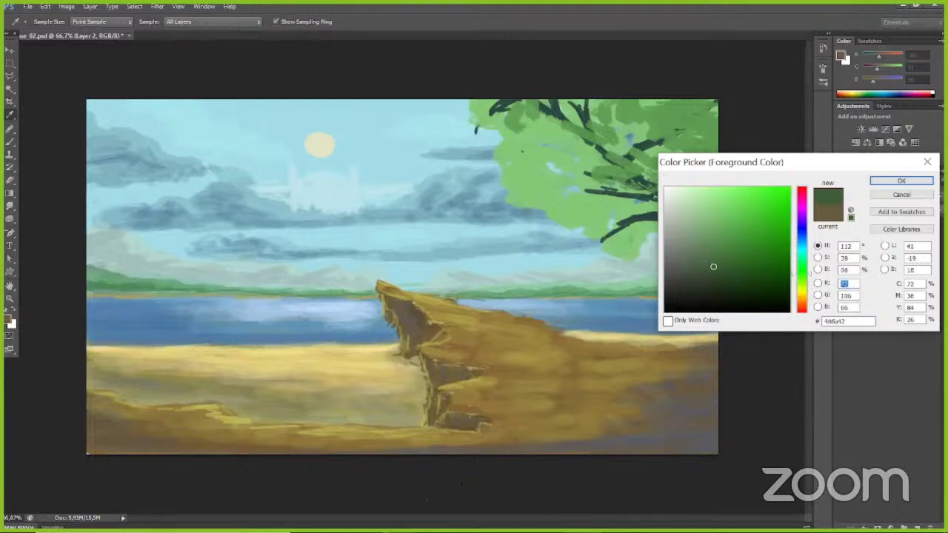
pyautogui.click(725, 278)
pyautogui.click(901, 181)
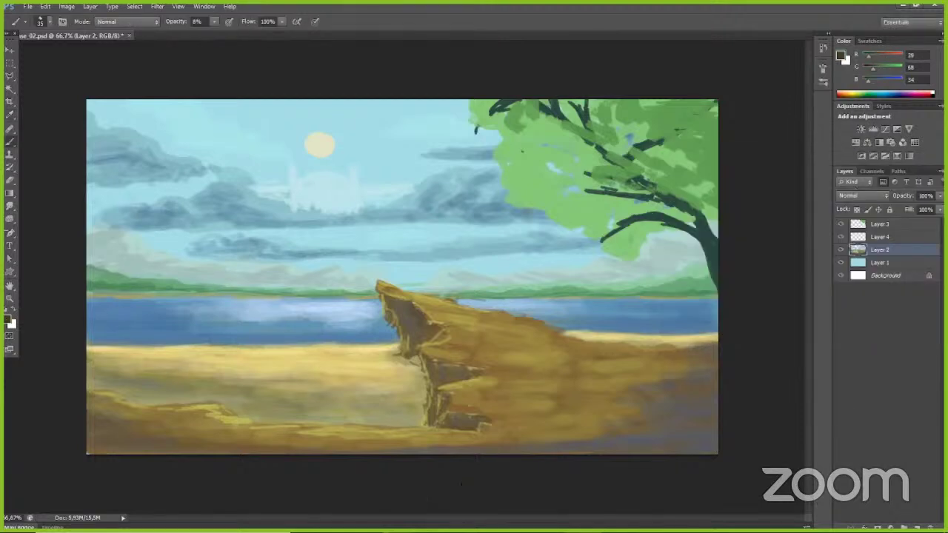
# Step: Glaze dark green over the lower-left ground with a size 35 brush at 8% opacity, and raise the brush opacity to 89%
pyautogui.press('alt')
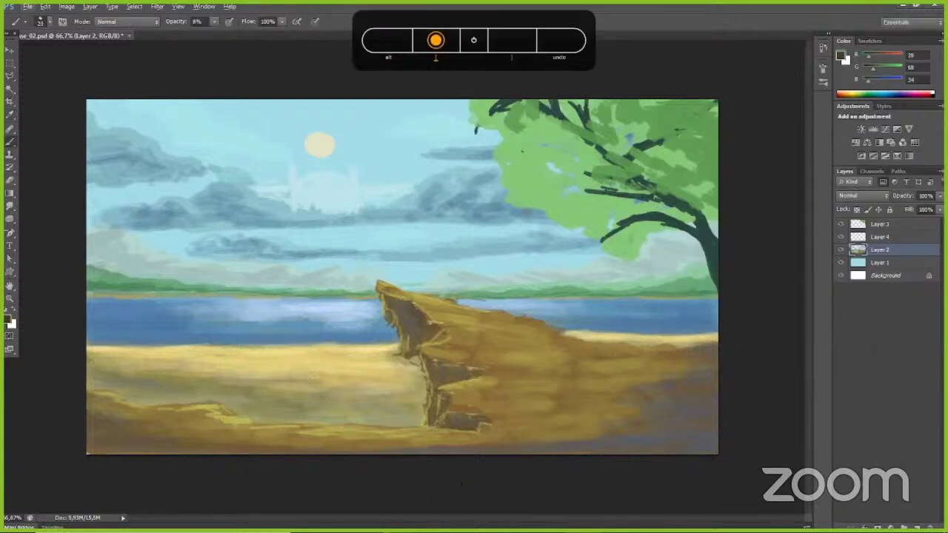
pyautogui.press(']')
pyautogui.press(']')
pyautogui.press(']')
pyautogui.press('[')
pyautogui.press('[')
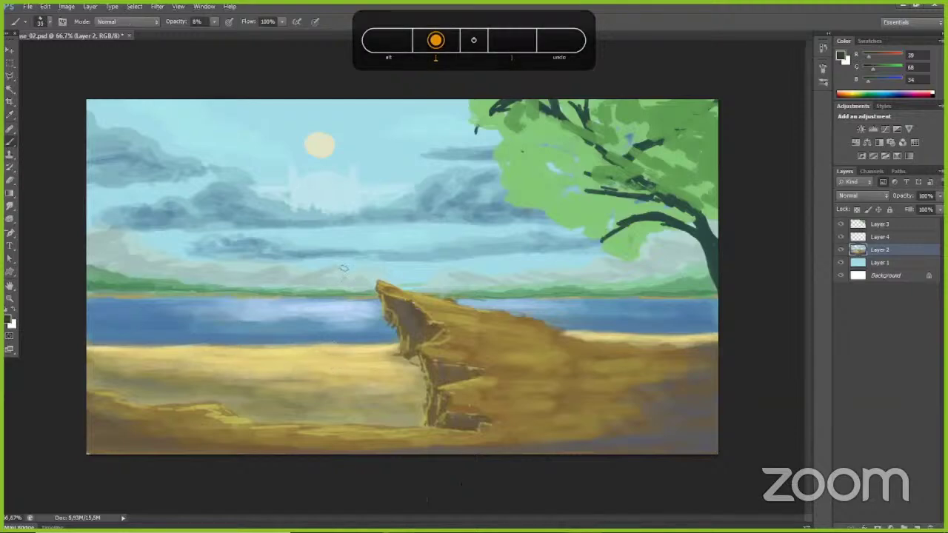
pyautogui.press(']')
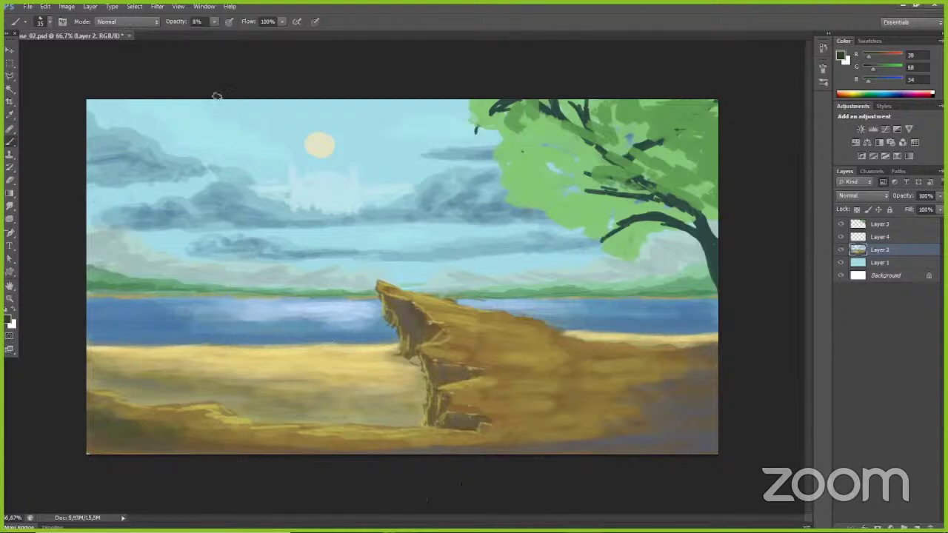
pyautogui.moveTo(214, 21); pyautogui.dragTo(258, 38)
pyautogui.moveTo(90, 406)
pyautogui.mouseDown()
pyautogui.moveTo(104, 384)
pyautogui.moveTo(164, 424)
pyautogui.mouseUp()
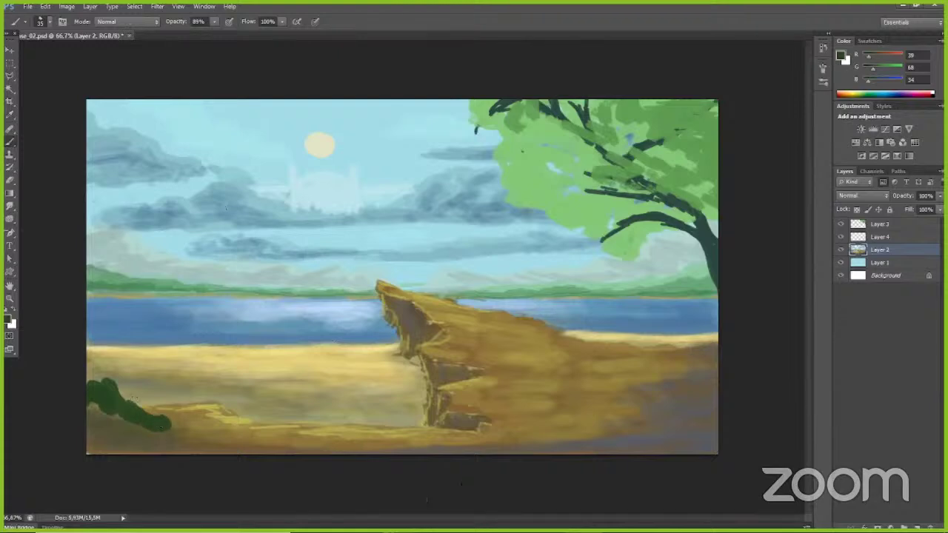
pyautogui.hotkey('ctrl', 'alt', 'z')
pyautogui.hotkey('ctrl', 'alt', 'z')
pyautogui.hotkey('ctrl', 'alt', 'z')
pyautogui.hotkey('ctrl', 'alt', 'z')
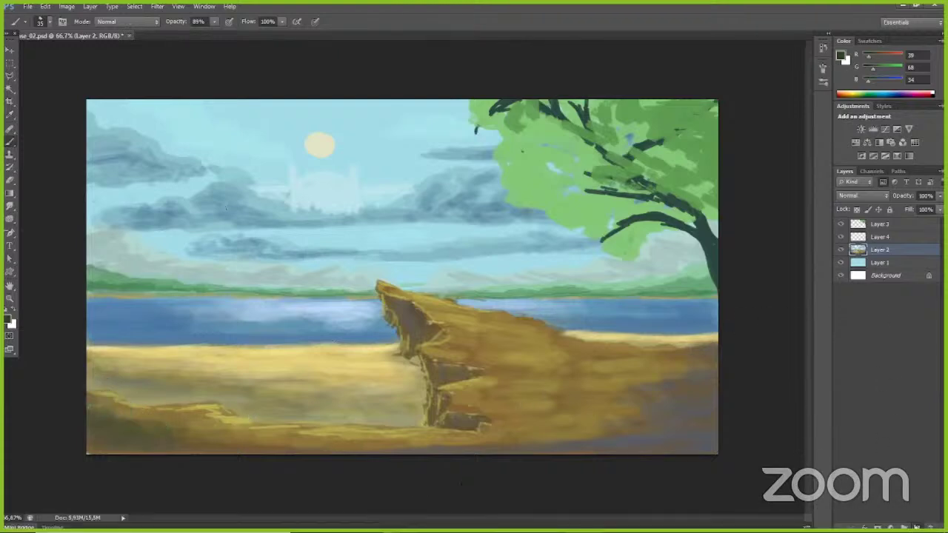
# Step: Add a new layer above Layer 2 and paint a solid dark green bush silhouette sloping down across the lower-left corner
pyautogui.click(917, 526)
pyautogui.click(840, 237)
pyautogui.click(841, 238)
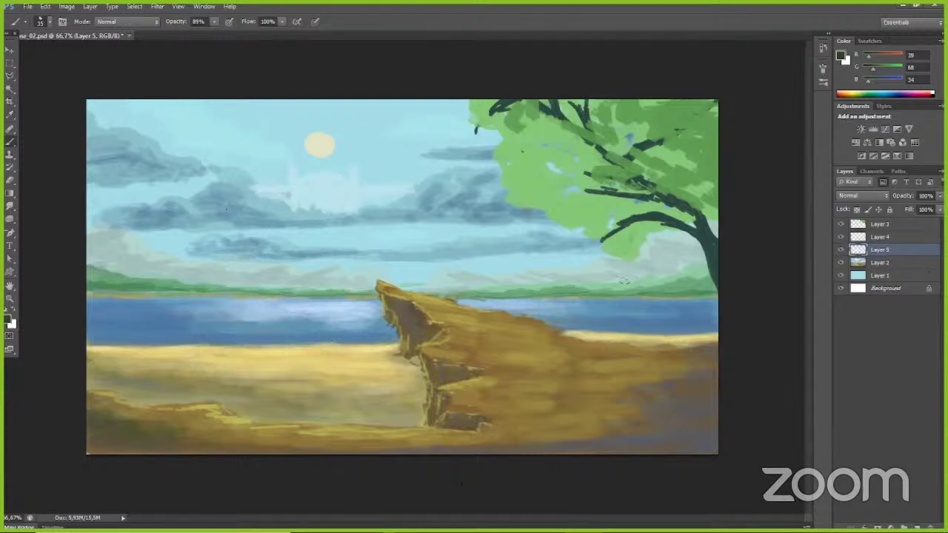
pyautogui.moveTo(108, 378)
pyautogui.mouseDown()
pyautogui.moveTo(148, 416)
pyautogui.moveTo(188, 430)
pyautogui.moveTo(331, 453)
pyautogui.moveTo(280, 466)
pyautogui.moveTo(274, 449)
pyautogui.moveTo(247, 465)
pyautogui.moveTo(221, 455)
pyautogui.moveTo(205, 435)
pyautogui.moveTo(226, 450)
pyautogui.moveTo(236, 434)
pyautogui.moveTo(257, 442)
pyautogui.moveTo(226, 448)
pyautogui.moveTo(208, 420)
pyautogui.moveTo(190, 421)
pyautogui.moveTo(174, 441)
pyautogui.moveTo(319, 466)
pyautogui.moveTo(339, 458)
pyautogui.moveTo(295, 467)
pyautogui.moveTo(131, 442)
pyautogui.moveTo(115, 409)
pyautogui.moveTo(75, 380)
pyautogui.moveTo(117, 410)
pyautogui.moveTo(147, 414)
pyautogui.moveTo(137, 426)
pyautogui.moveTo(85, 411)
pyautogui.moveTo(82, 450)
pyautogui.moveTo(133, 453)
pyautogui.mouseUp()
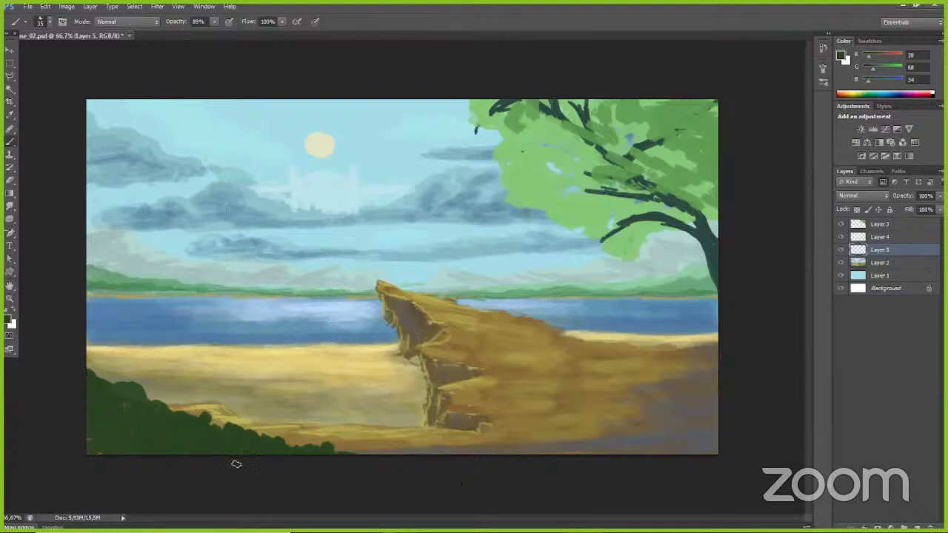
pyautogui.moveTo(343, 451); pyautogui.dragTo(374, 456)
pyautogui.moveTo(106, 381)
pyautogui.mouseDown()
pyautogui.moveTo(133, 445)
pyautogui.moveTo(107, 445)
pyautogui.mouseUp()
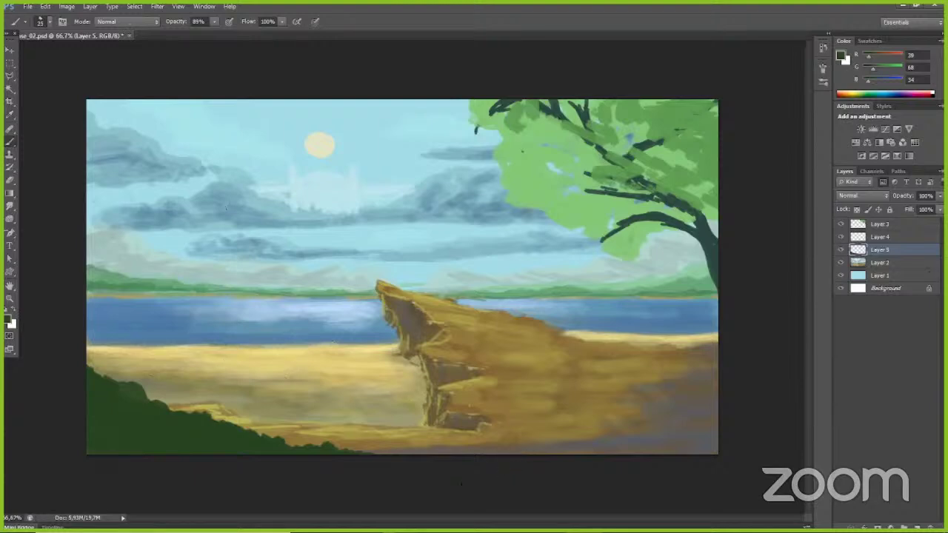
# Step: On Layer 3, extend the tree trunk down the painting's right edge in its sampled dark colour and paint a dark mound in the lower-right corner
pyautogui.click(870, 224)
pyautogui.keyDown('alt'); pyautogui.click(715, 267); pyautogui.keyUp('alt')
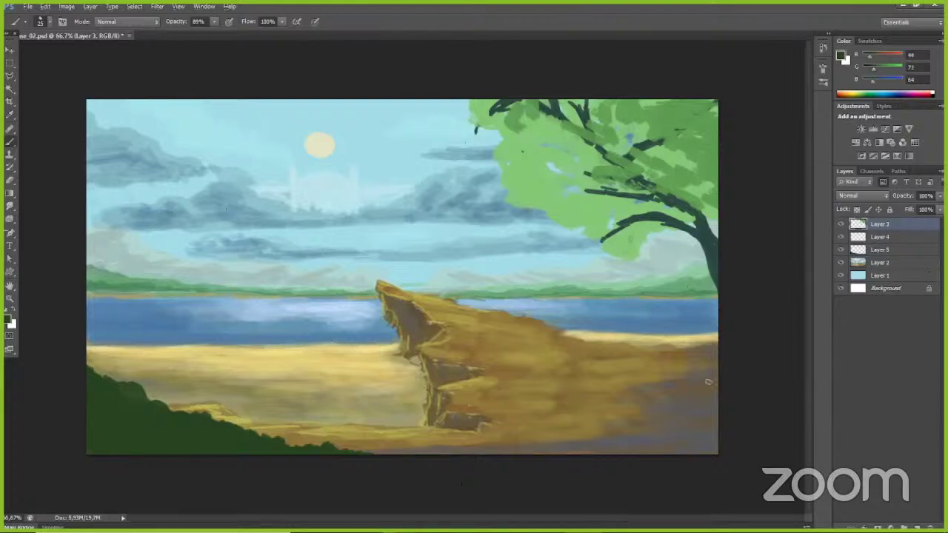
pyautogui.moveTo(717, 420); pyautogui.dragTo(707, 464)
pyautogui.moveTo(722, 393)
pyautogui.mouseDown()
pyautogui.moveTo(717, 289)
pyautogui.moveTo(715, 438)
pyautogui.moveTo(653, 458)
pyautogui.moveTo(721, 448)
pyautogui.moveTo(718, 421)
pyautogui.moveTo(707, 437)
pyautogui.moveTo(634, 465)
pyautogui.mouseUp()
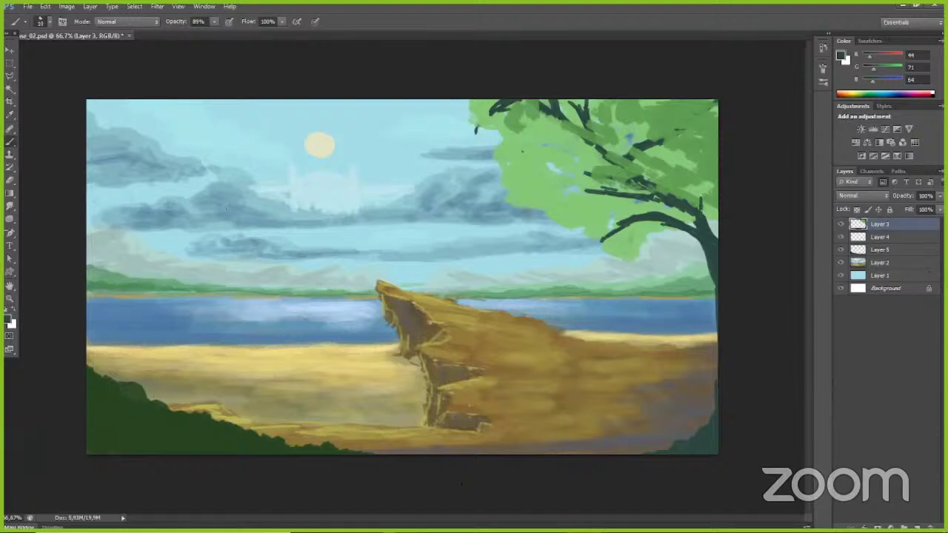
# Step: Paint a curved branch rising along the right edge, thicken the tree's central branch, and add a dark branch in the upper-right foliage
pyautogui.moveTo(702, 209)
pyautogui.mouseDown()
pyautogui.moveTo(724, 155)
pyautogui.moveTo(700, 194)
pyautogui.mouseUp()
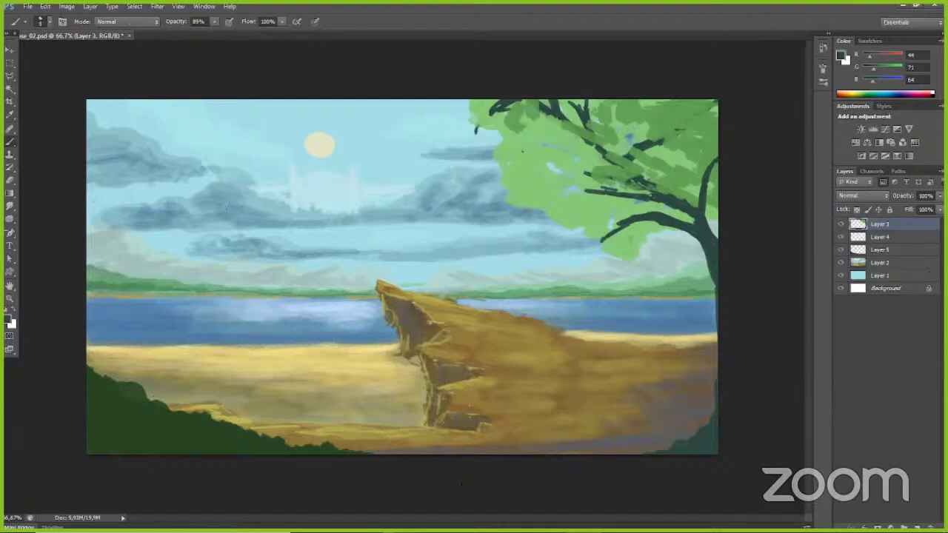
pyautogui.moveTo(628, 163)
pyautogui.mouseDown()
pyautogui.moveTo(692, 205)
pyautogui.moveTo(631, 178)
pyautogui.moveTo(636, 163)
pyautogui.mouseUp()
pyautogui.moveTo(700, 108); pyautogui.dragTo(716, 103)
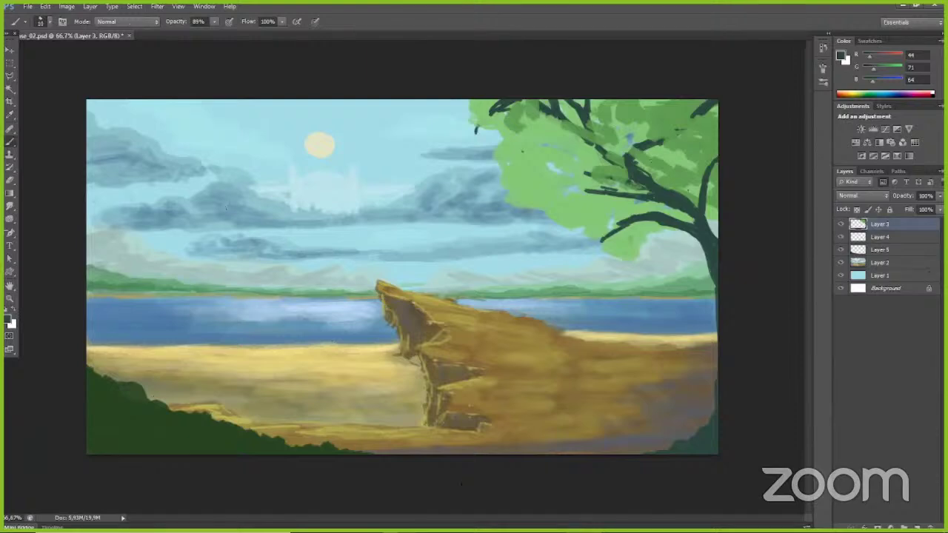
# Step: With a smaller brush, fork the right-hand branch upward, lengthen the middle branch to the left, and add a thin branch above it
pyautogui.press('[')
pyautogui.moveTo(709, 164); pyautogui.dragTo(706, 130)
pyautogui.moveTo(589, 192)
pyautogui.mouseDown()
pyautogui.moveTo(556, 196)
pyautogui.moveTo(594, 190)
pyautogui.mouseUp()
pyautogui.press('[')
pyautogui.press('[')
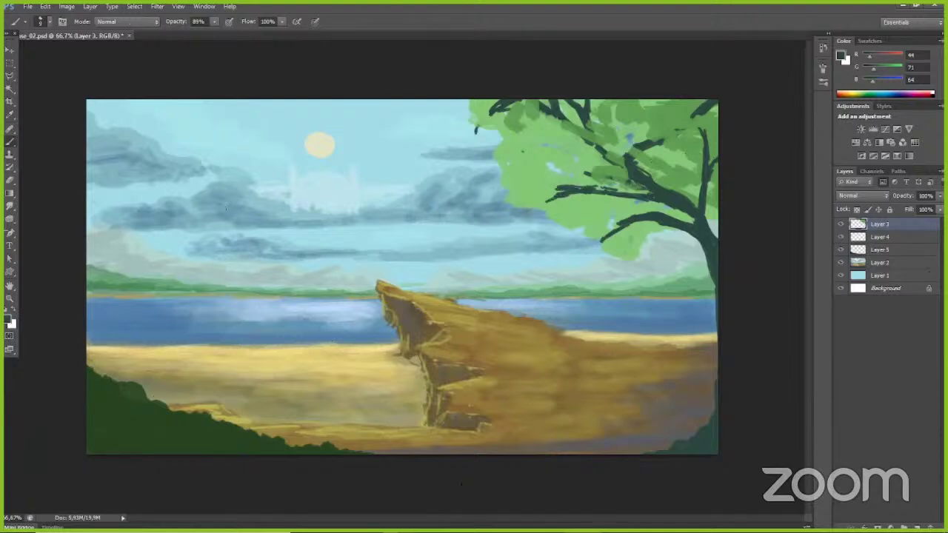
pyautogui.moveTo(561, 159); pyautogui.dragTo(626, 182)
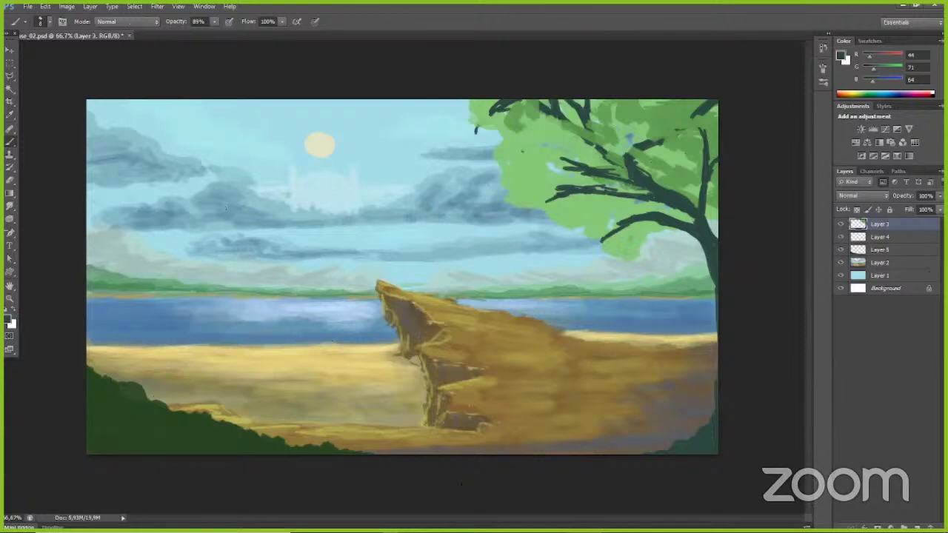
# Step: Sample the light foliage green, RGB 133, 200, 118, and paint over the thin upper branch and the sky gaps, enlarging the brush to 25
pyautogui.keyDown('alt'); pyautogui.click(557, 149); pyautogui.keyUp('alt')
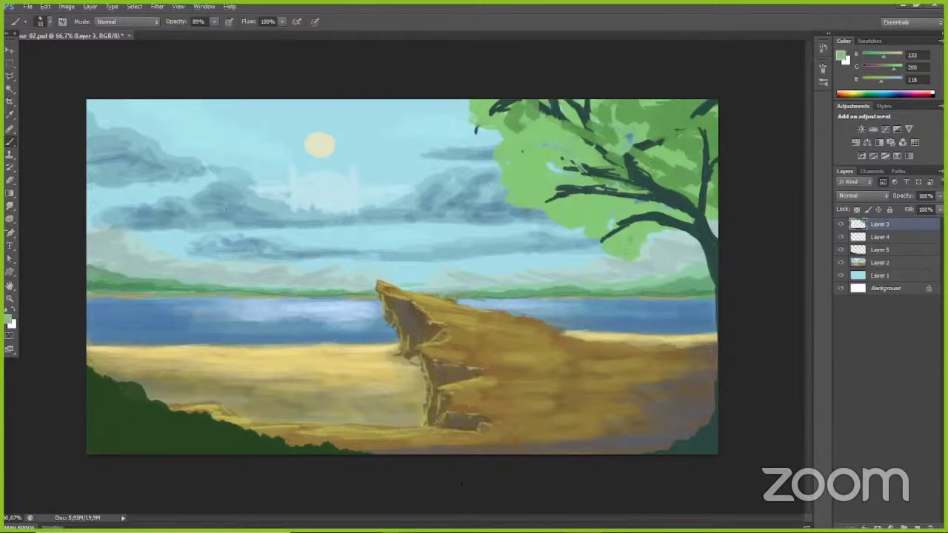
pyautogui.press('[')
pyautogui.moveTo(573, 168)
pyautogui.mouseDown()
pyautogui.moveTo(610, 172)
pyautogui.moveTo(564, 169)
pyautogui.moveTo(622, 182)
pyautogui.mouseUp()
pyautogui.press(']')
pyautogui.press(']')
pyautogui.press(']')
pyautogui.press(']')
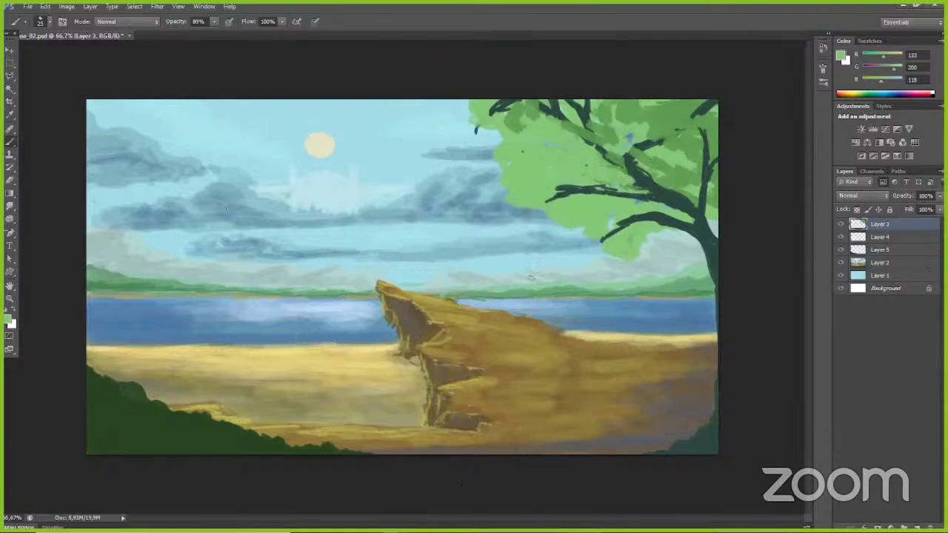
# Step: Hide the dark green bush layer and make Layer 2 the active layer
pyautogui.click(863, 252)
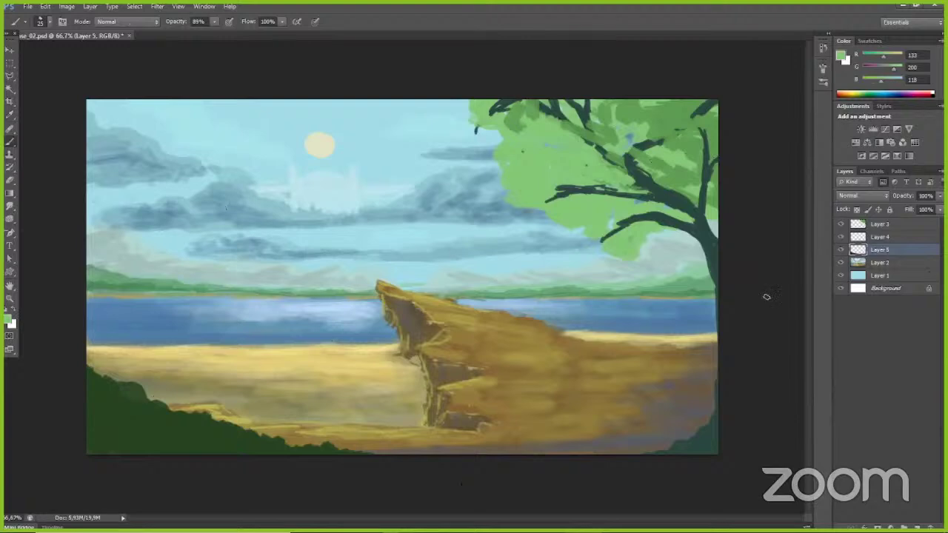
pyautogui.click(841, 249)
pyautogui.click(879, 263)
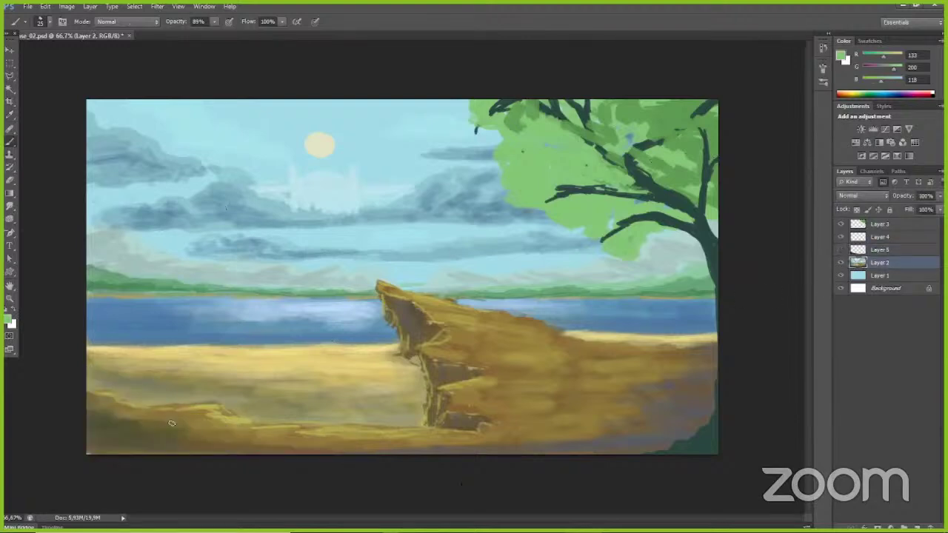
# Step: Brush sampled ochre over the dark lower-left ground with a size 25 brush at 33% opacity
pyautogui.keyDown('alt'); pyautogui.click(137, 413); pyautogui.keyUp('alt')
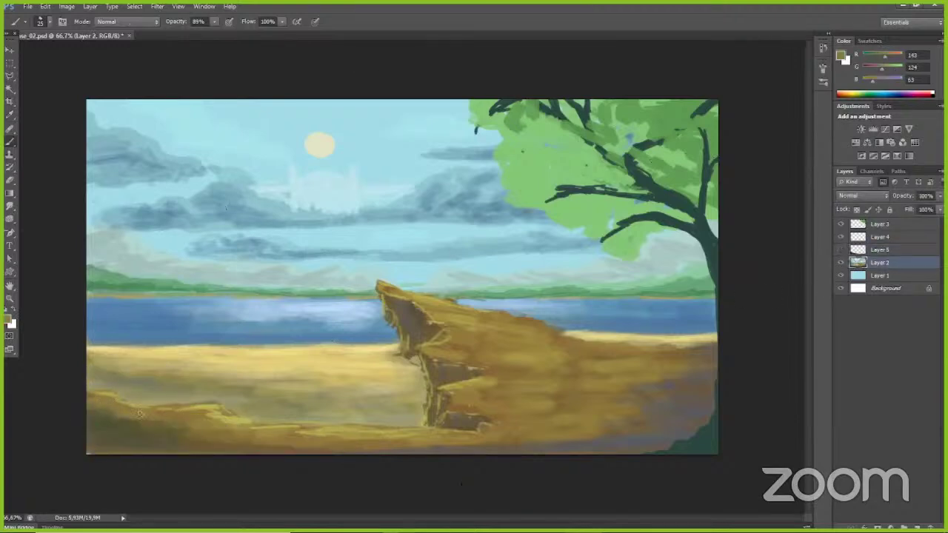
pyautogui.press('3')
pyautogui.press('3')
pyautogui.rightClick(306, 358)
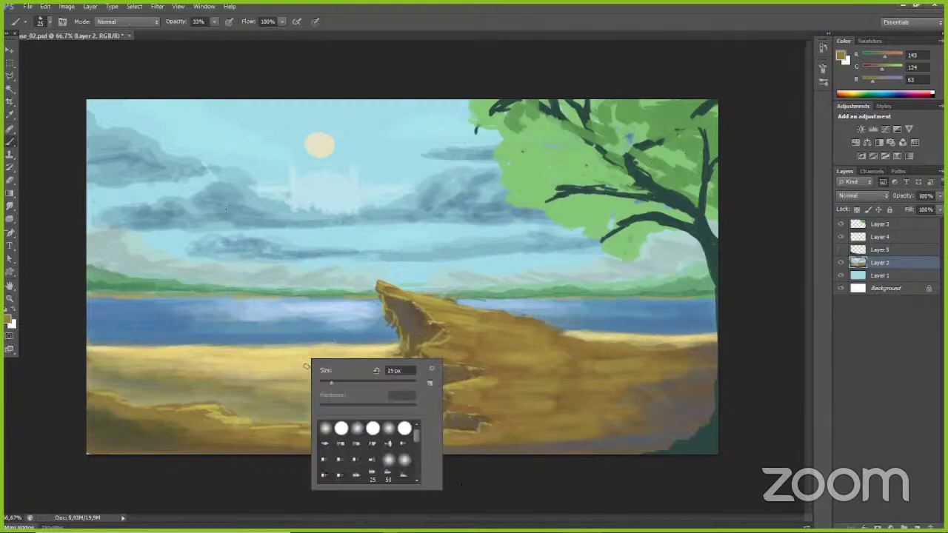
pyautogui.rightClick(305, 368)
pyautogui.click(138, 425)
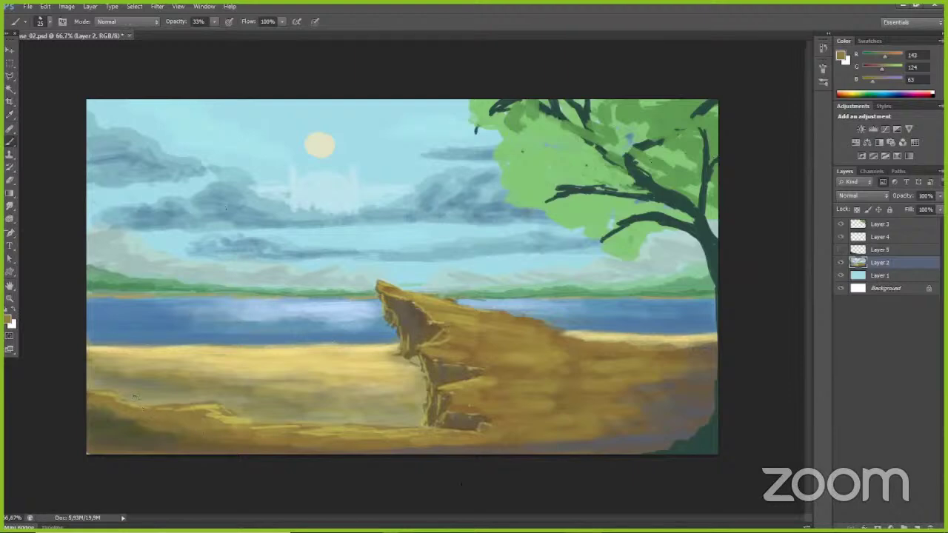
# Step: Blend the lower-left ground with ochre and sampled dark olive, using a size 40 brush at 15% opacity
pyautogui.click(214, 22)
pyautogui.moveTo(217, 30); pyautogui.dragTo(203, 34)
pyautogui.press(']')
pyautogui.press(']')
pyautogui.press(']')
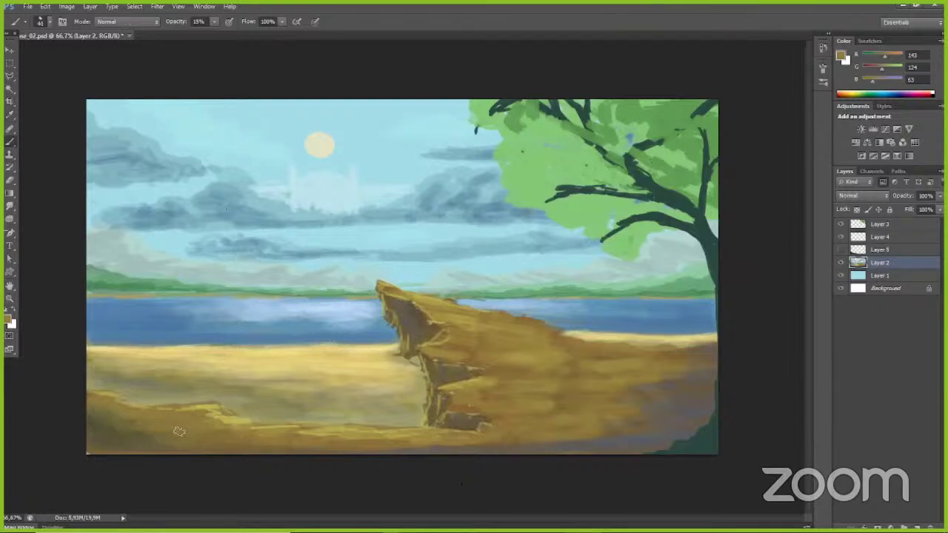
pyautogui.keyDown('alt'); pyautogui.click(127, 425); pyautogui.keyUp('alt')
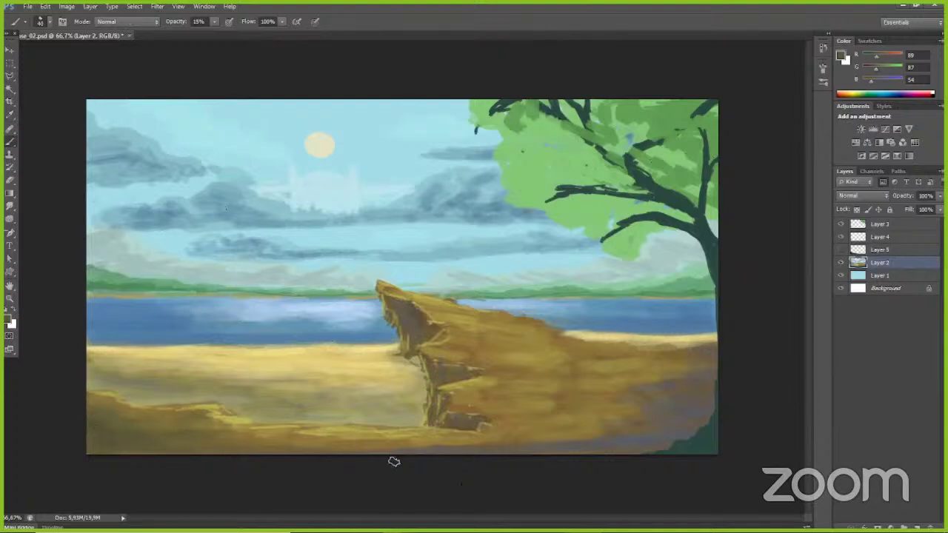
# Step: Set the foreground colour to dark blue-grey, RGB 65, 69, 87, and shade the lower-left ground below the sand ridge
pyautogui.keyDown('alt'); pyautogui.click(648, 440); pyautogui.keyUp('alt')
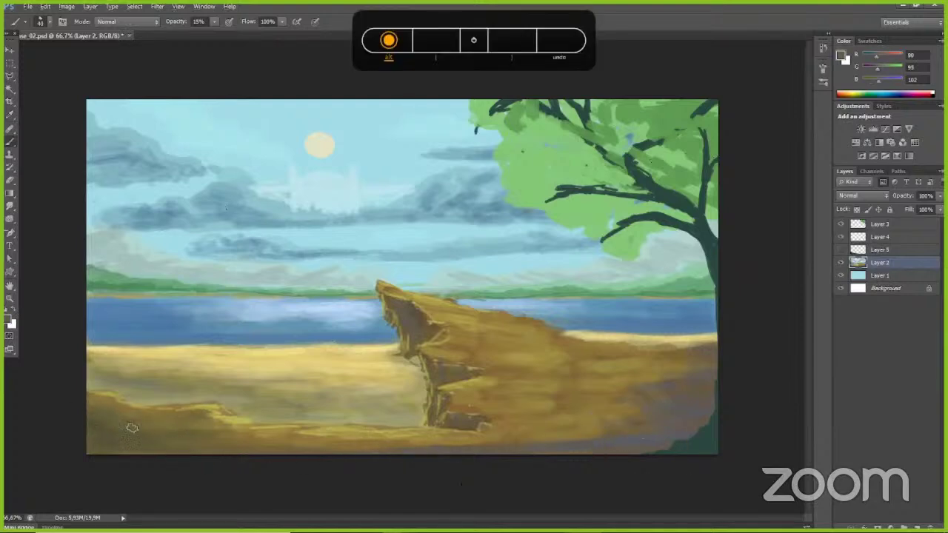
pyautogui.click(9, 322)
pyautogui.click(696, 269)
pyautogui.click(895, 182)
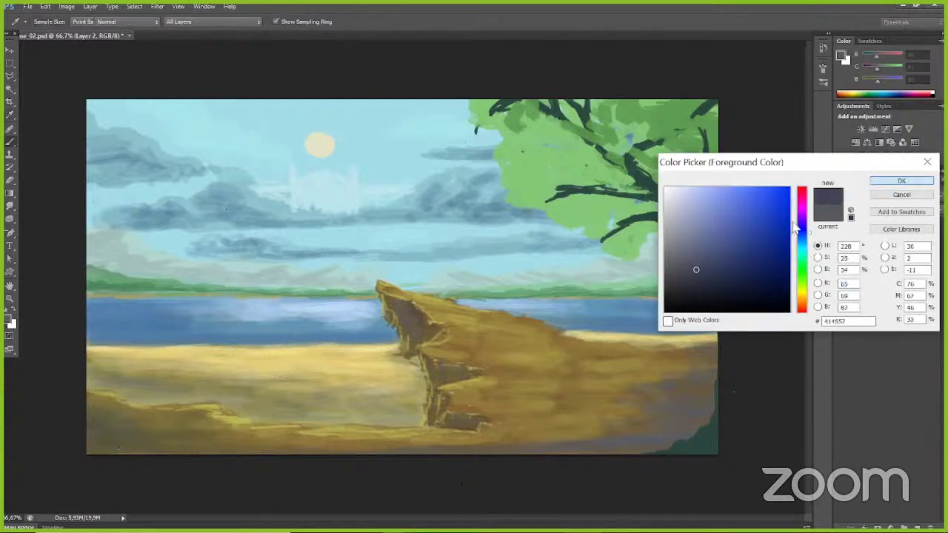
pyautogui.moveTo(88, 413)
pyautogui.mouseDown()
pyautogui.moveTo(148, 429)
pyautogui.moveTo(99, 438)
pyautogui.moveTo(160, 424)
pyautogui.moveTo(135, 448)
pyautogui.mouseUp()
# Step: Set the foreground colour to slate blue, RGB 71, 83, 129, and glaze it over the lower-left ground and the cliff's shadows, reducing the brush size
pyautogui.click(9, 322)
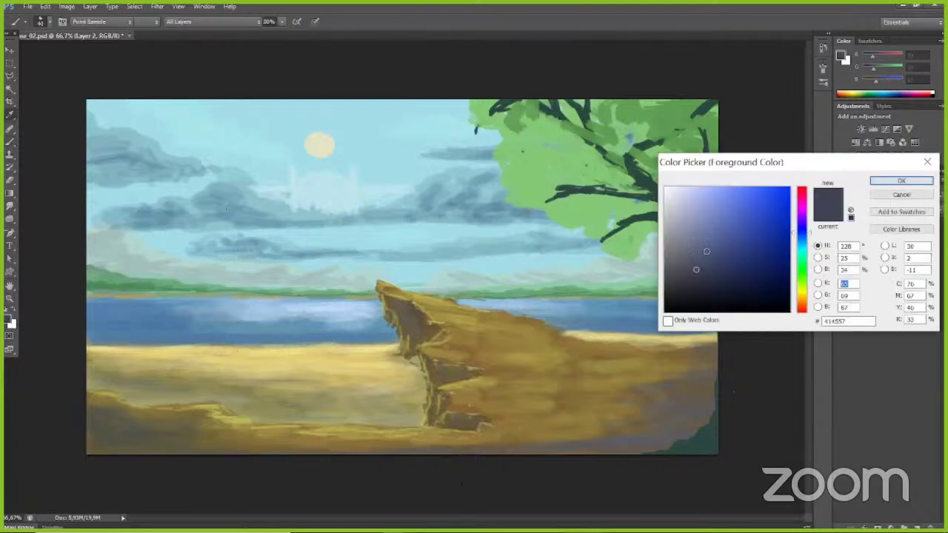
pyautogui.click(721, 248)
pyautogui.click(901, 180)
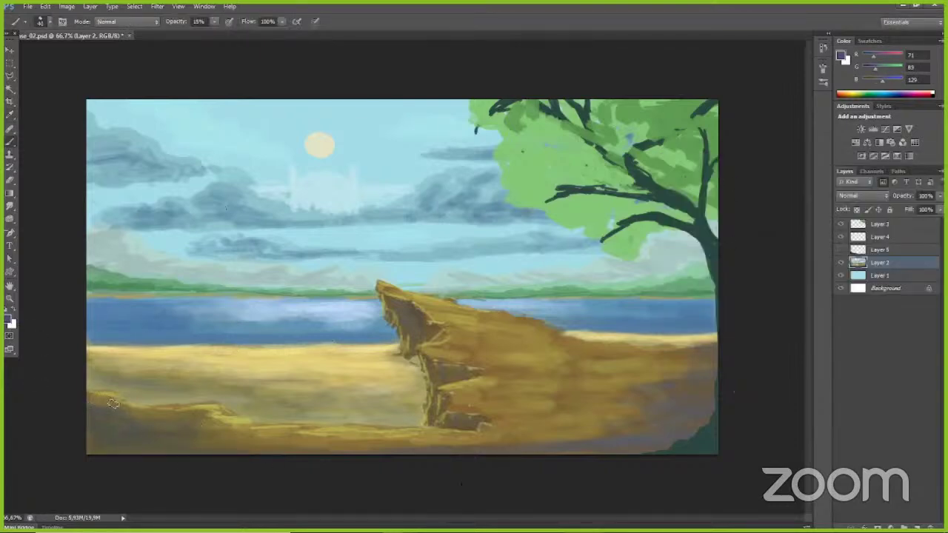
pyautogui.moveTo(114, 420)
pyautogui.mouseDown()
pyautogui.moveTo(154, 450)
pyautogui.moveTo(201, 443)
pyautogui.moveTo(345, 462)
pyautogui.mouseUp()
pyautogui.moveTo(199, 428); pyautogui.dragTo(310, 452)
pyautogui.press('[')
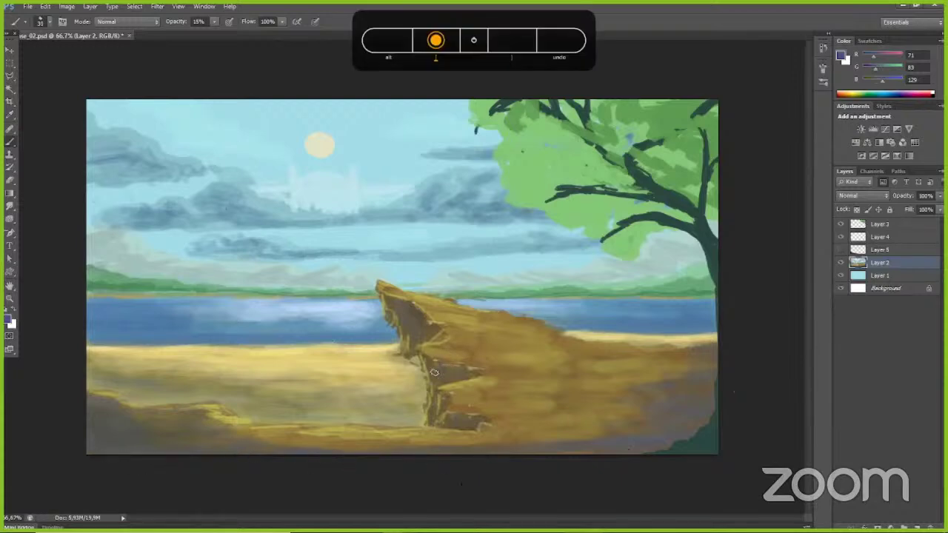
pyautogui.press('[')
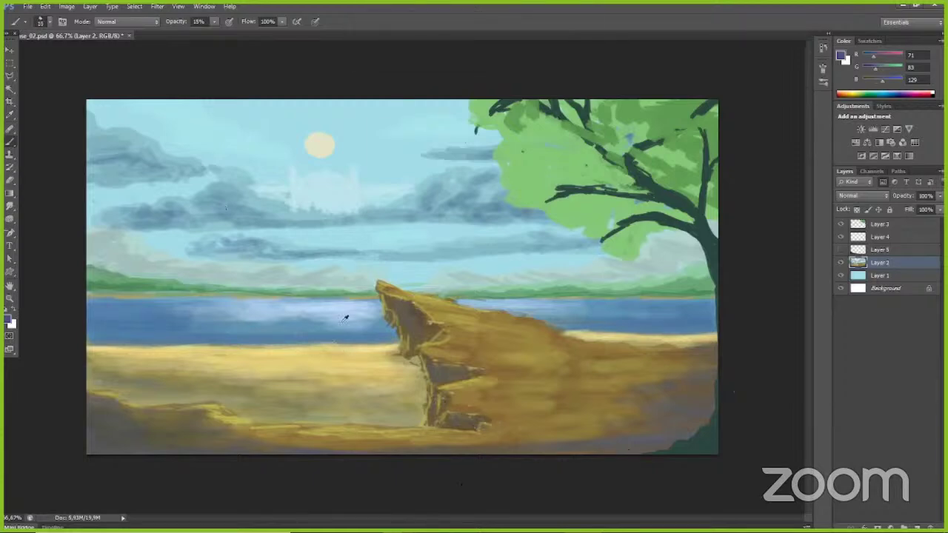
# Step: Set the foreground colour to pale yellow, RGB 243, 243, 179, and highlight the crest of the lower-left sand ridge with a size 10 brush
pyautogui.keyDown('alt'); pyautogui.click(317, 141); pyautogui.keyUp('alt')
pyautogui.click(8, 319)
pyautogui.click(697, 193)
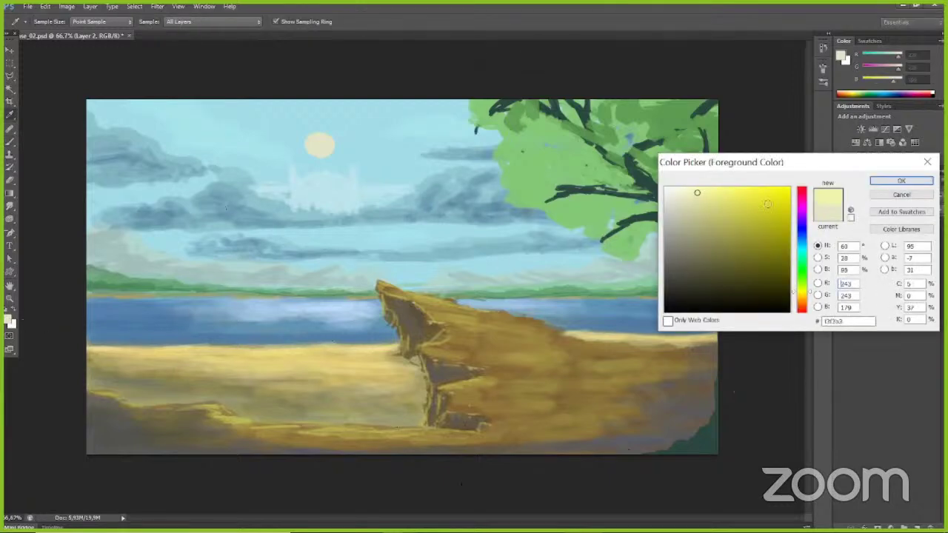
pyautogui.click(901, 181)
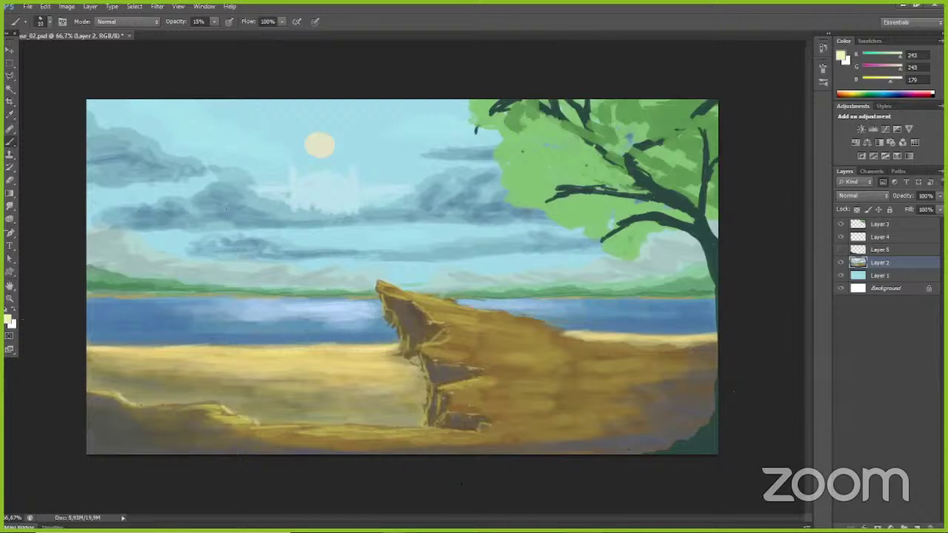
pyautogui.moveTo(276, 424); pyautogui.dragTo(311, 425)
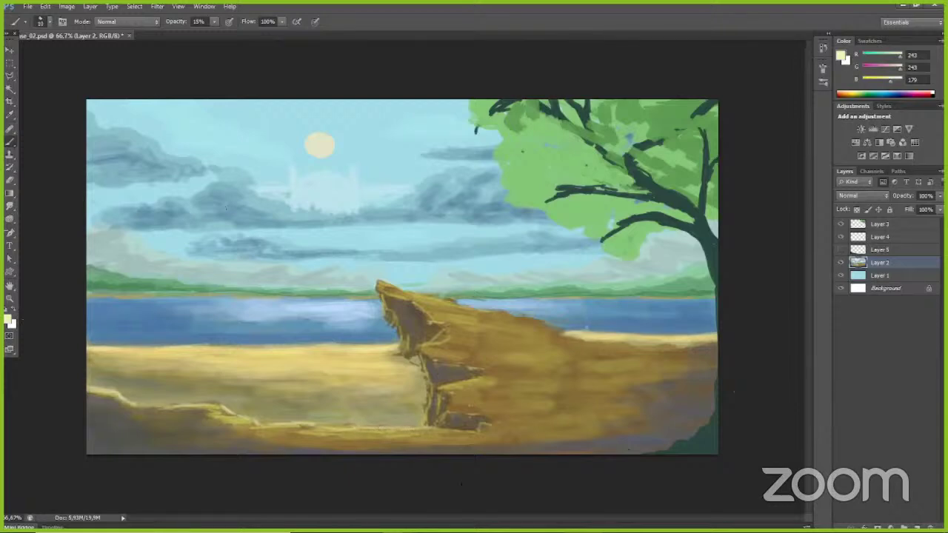
# Step: Show and activate Layer 5, and set the foreground colour to a muted green lighter than the foreground bush
pyautogui.click(842, 251)
pyautogui.click(875, 253)
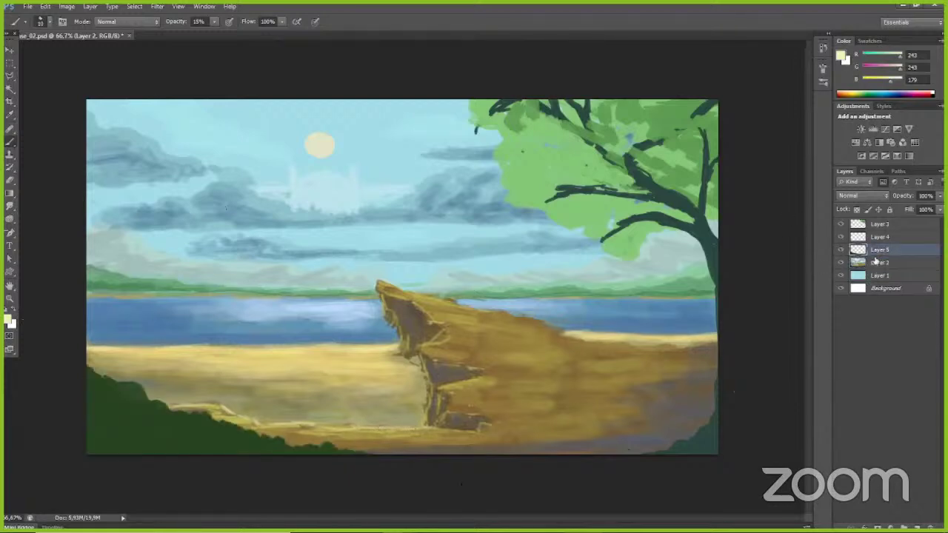
pyautogui.press('i')
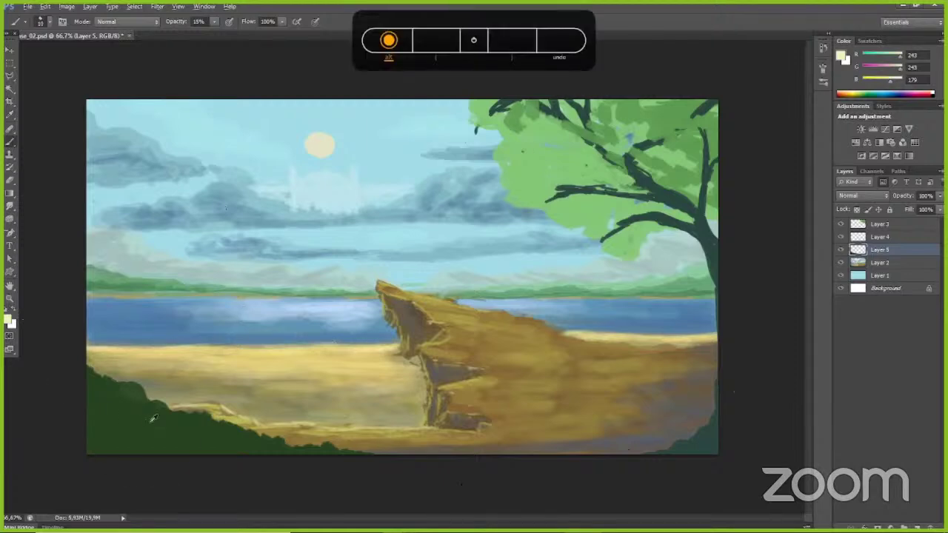
pyautogui.click(152, 419)
pyautogui.click(9, 323)
pyautogui.click(708, 244)
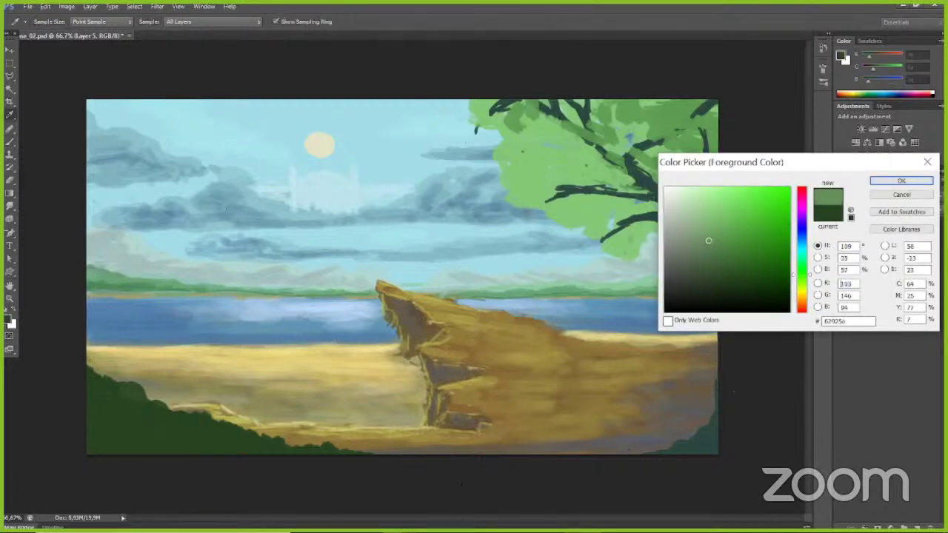
pyautogui.press('Return')
pyautogui.press('b')
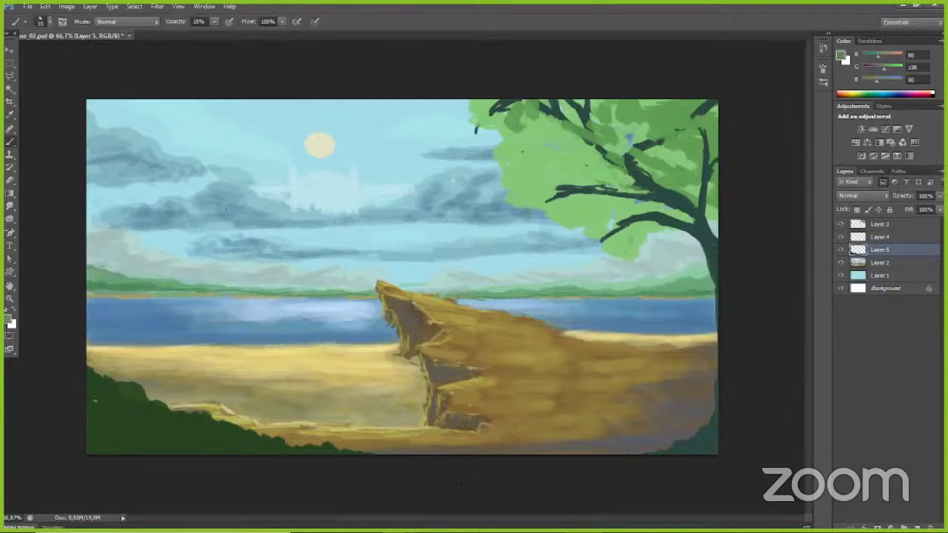
# Step: Paint muted green leaf texture over the foreground bush at 15% opacity, varying the brush size
pyautogui.moveTo(111, 391)
pyautogui.mouseDown()
pyautogui.moveTo(137, 410)
pyautogui.moveTo(99, 388)
pyautogui.moveTo(87, 394)
pyautogui.moveTo(188, 431)
pyautogui.moveTo(224, 426)
pyautogui.moveTo(289, 454)
pyautogui.mouseUp()
pyautogui.press('[')
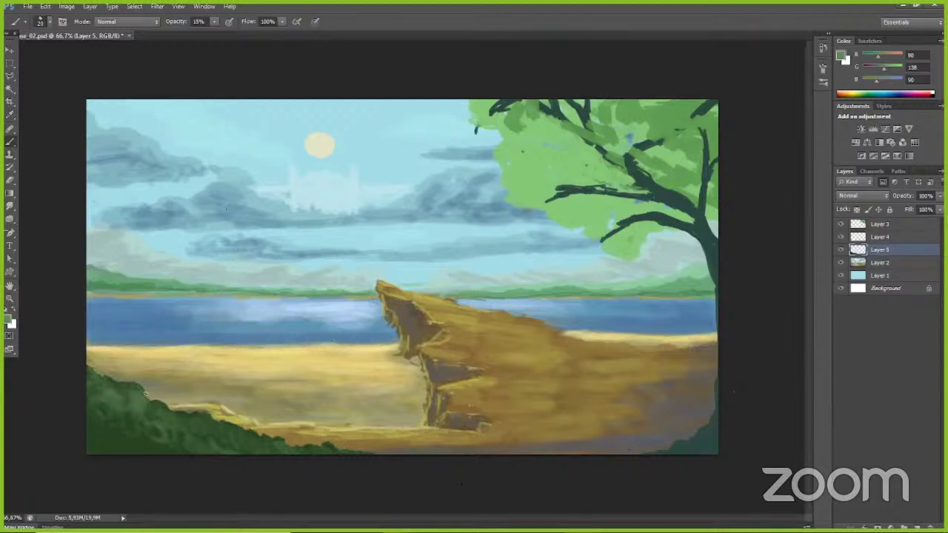
pyautogui.press(']')
pyautogui.press(']')
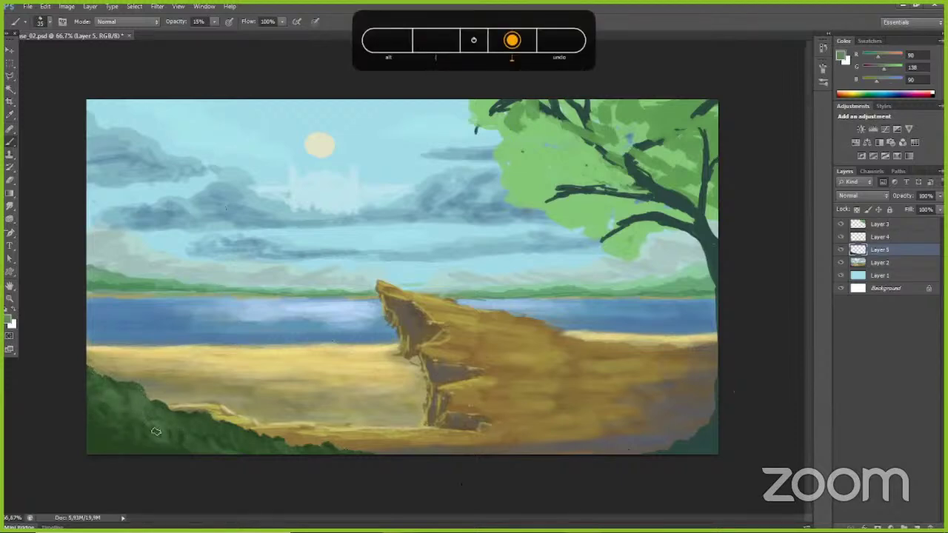
pyautogui.press('[')
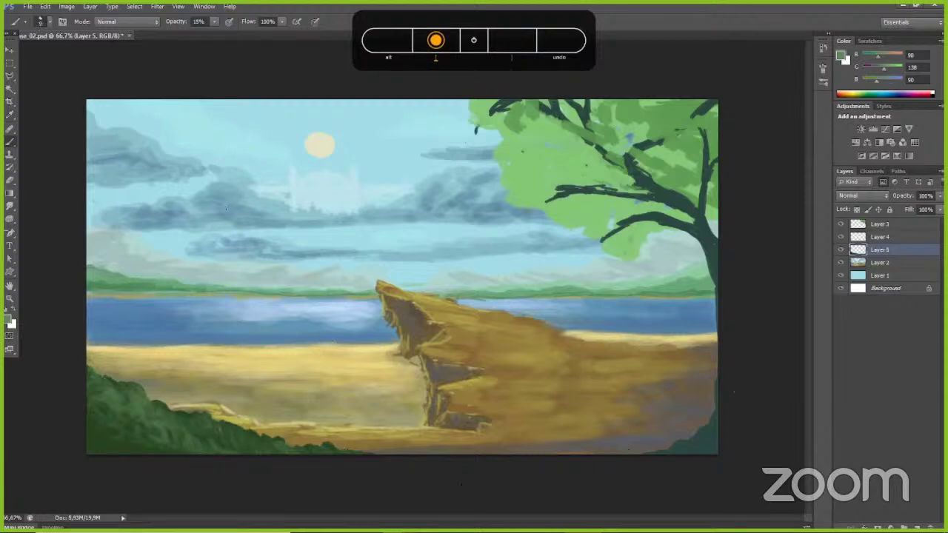
pyautogui.press(']')
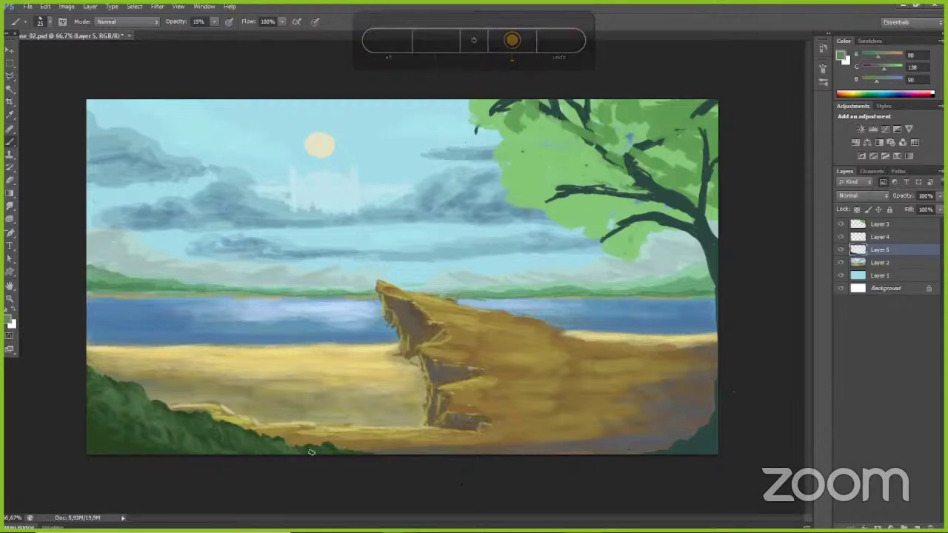
pyautogui.press(']')
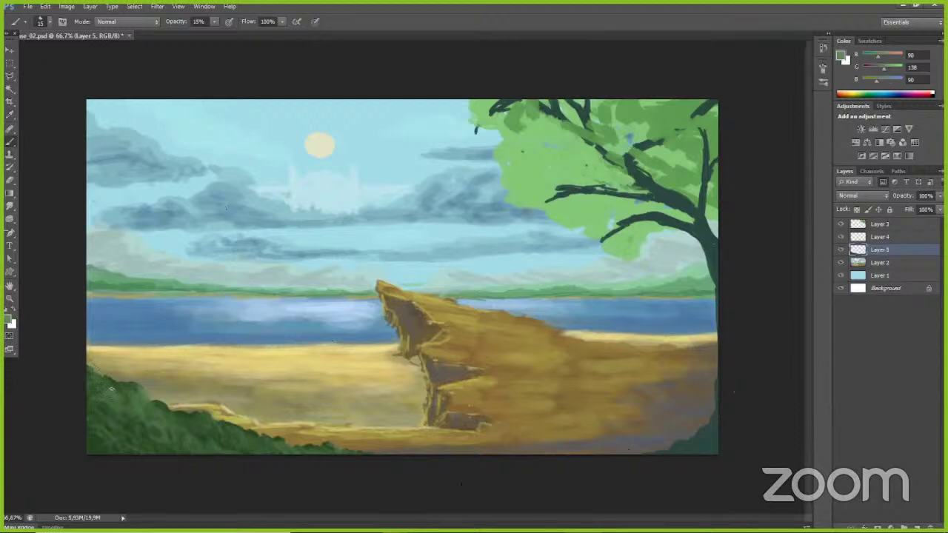
# Step: Extend the foreground bush upward along the left edge with its sampled dark green, using a size 15 brush at 71% opacity
pyautogui.keyDown('alt'); pyautogui.click(94, 446); pyautogui.keyUp('alt')
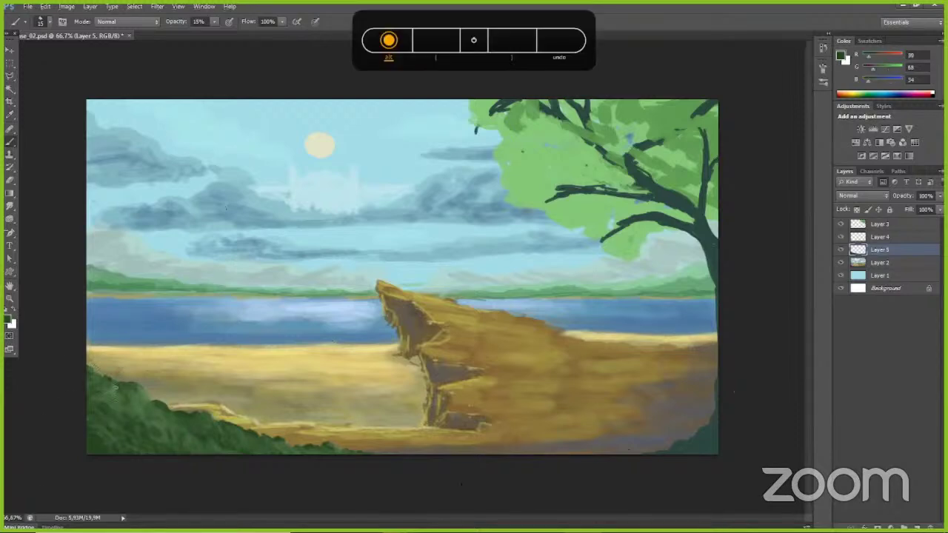
pyautogui.moveTo(113, 385)
pyautogui.mouseDown()
pyautogui.moveTo(121, 360)
pyautogui.moveTo(92, 364)
pyautogui.moveTo(114, 361)
pyautogui.mouseUp()
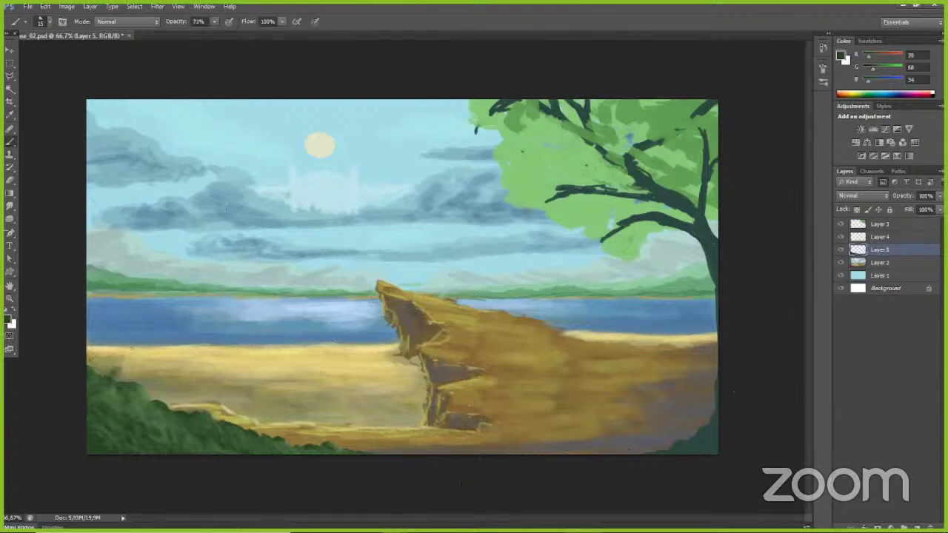
pyautogui.moveTo(104, 375)
pyautogui.mouseDown()
pyautogui.moveTo(93, 367)
pyautogui.moveTo(127, 363)
pyautogui.moveTo(145, 390)
pyautogui.mouseUp()
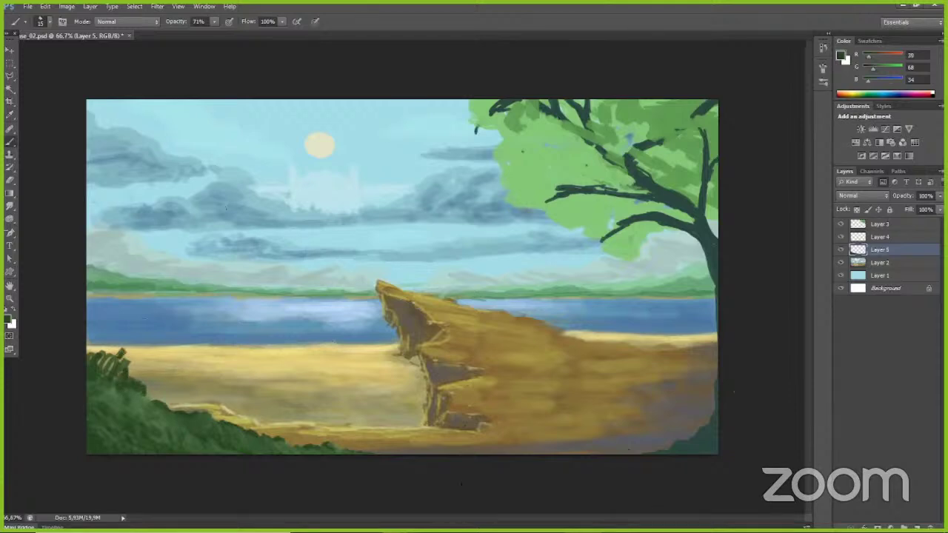
pyautogui.moveTo(120, 351)
pyautogui.mouseDown()
pyautogui.moveTo(96, 352)
pyautogui.moveTo(114, 334)
pyautogui.moveTo(92, 356)
pyautogui.moveTo(100, 372)
pyautogui.moveTo(89, 343)
pyautogui.moveTo(103, 330)
pyautogui.mouseUp()
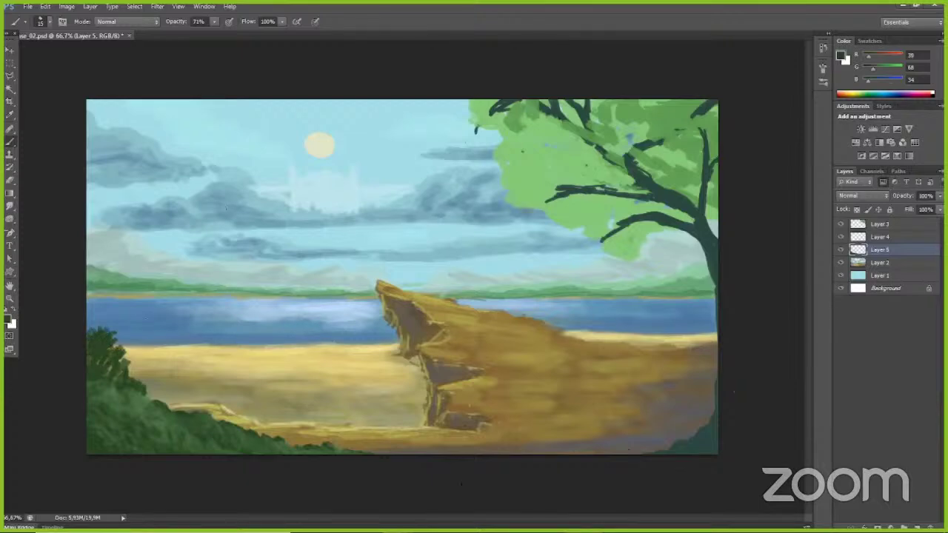
# Step: Model the foliage of the bush's new upper part with lighter and darker greens sampled from the bush
pyautogui.keyDown('alt'); pyautogui.click(132, 391); pyautogui.keyUp('alt')
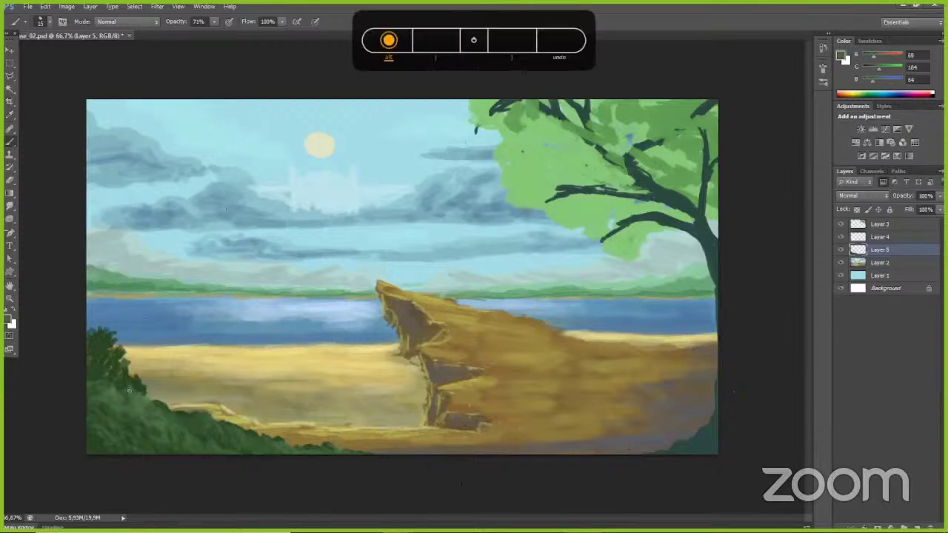
pyautogui.moveTo(101, 351)
pyautogui.mouseDown()
pyautogui.moveTo(90, 339)
pyautogui.moveTo(107, 363)
pyautogui.mouseUp()
pyautogui.keyDown('alt'); pyautogui.click(144, 391); pyautogui.keyUp('alt')
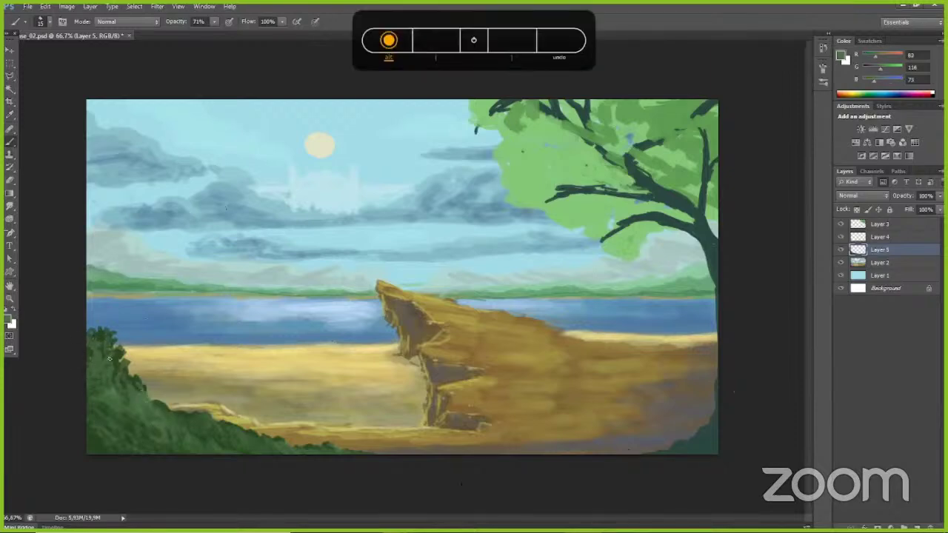
pyautogui.keyDown('alt'); pyautogui.click(100, 334); pyautogui.keyUp('alt')
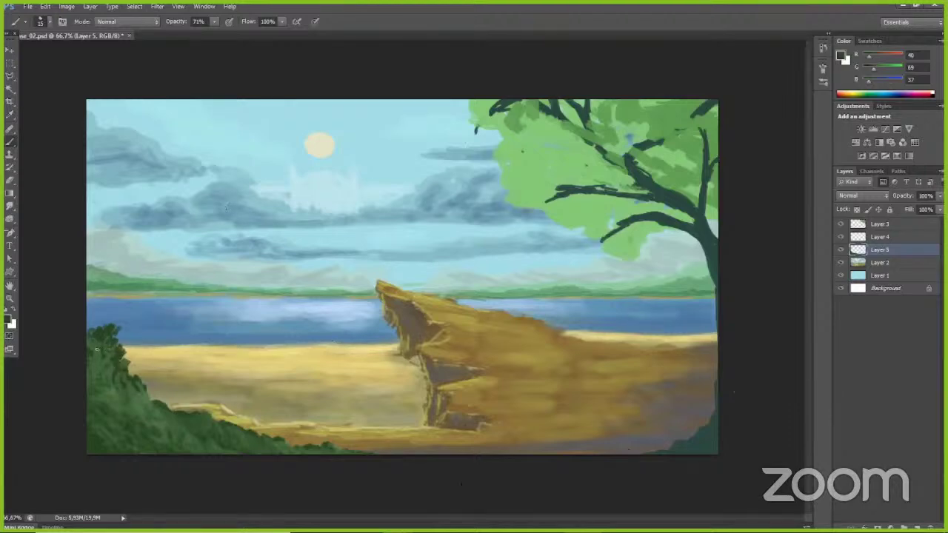
pyautogui.moveTo(96, 348); pyautogui.dragTo(108, 387)
pyautogui.keyDown('alt'); pyautogui.click(100, 363); pyautogui.keyUp('alt')
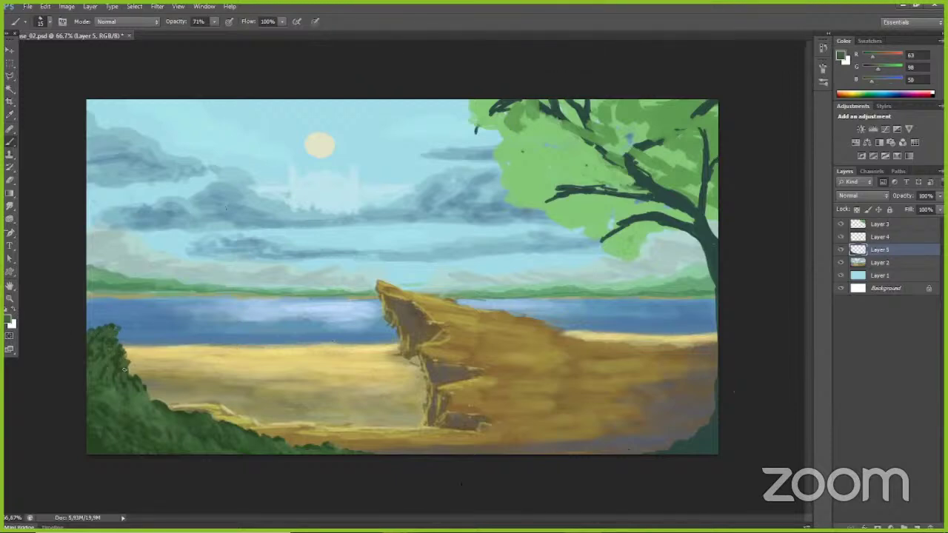
pyautogui.moveTo(132, 370); pyautogui.dragTo(139, 387)
pyautogui.keyDown('alt'); pyautogui.click(100, 333); pyautogui.keyUp('alt')
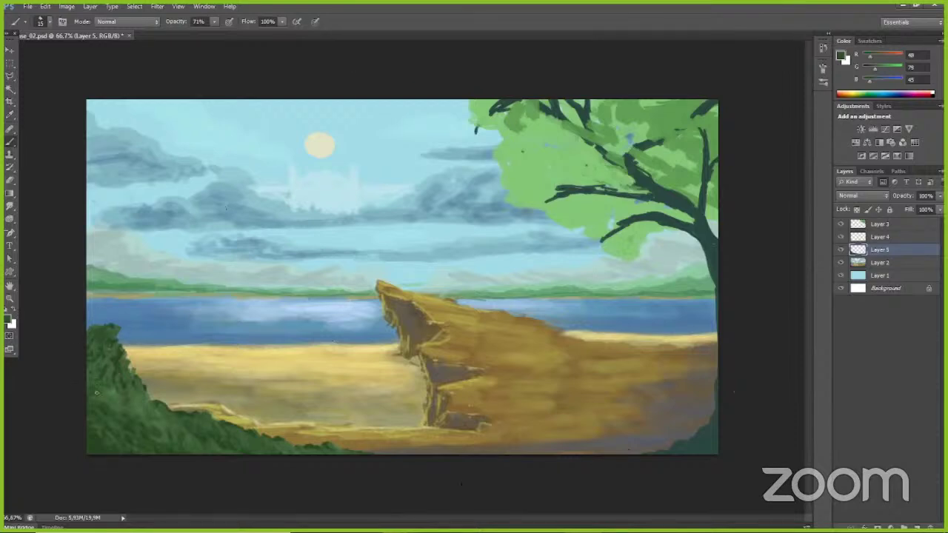
# Step: Set the foreground colour to very dark green, RGB 19, 44, 15, and paint shadows along the bush's lower-left base
pyautogui.keyDown('alt'); pyautogui.click(96, 440); pyautogui.keyUp('alt')
pyautogui.click(13, 316)
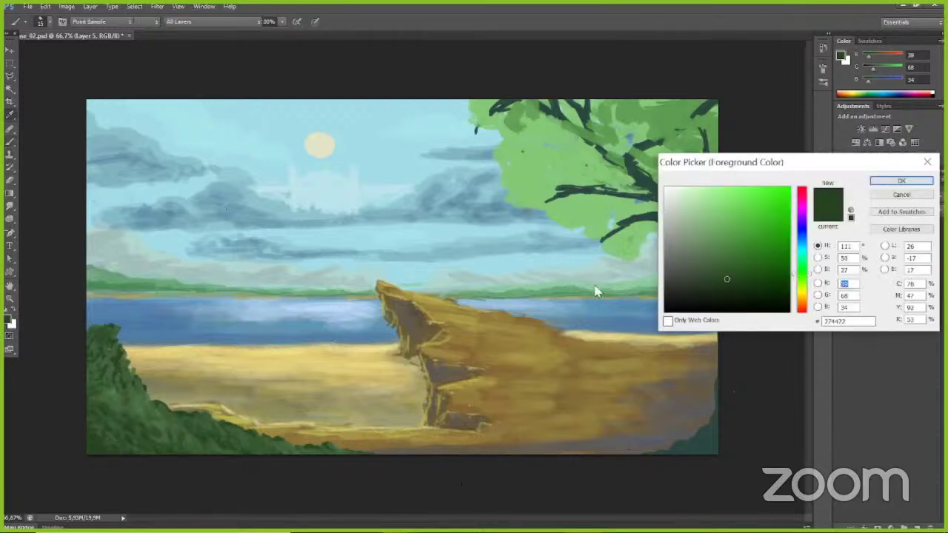
pyautogui.click(748, 291)
pyautogui.click(898, 181)
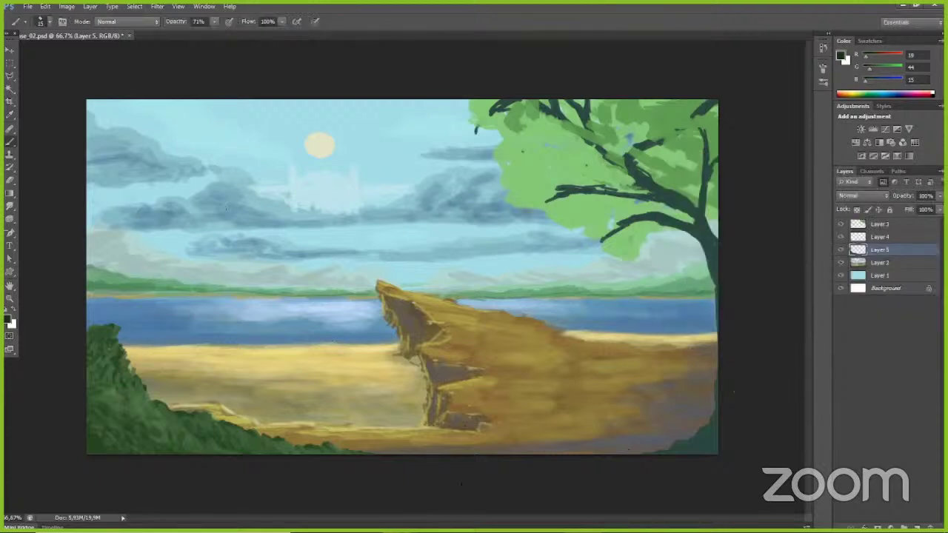
pyautogui.moveTo(82, 425)
pyautogui.mouseDown()
pyautogui.moveTo(109, 455)
pyautogui.moveTo(135, 447)
pyautogui.moveTo(178, 454)
pyautogui.mouseUp()
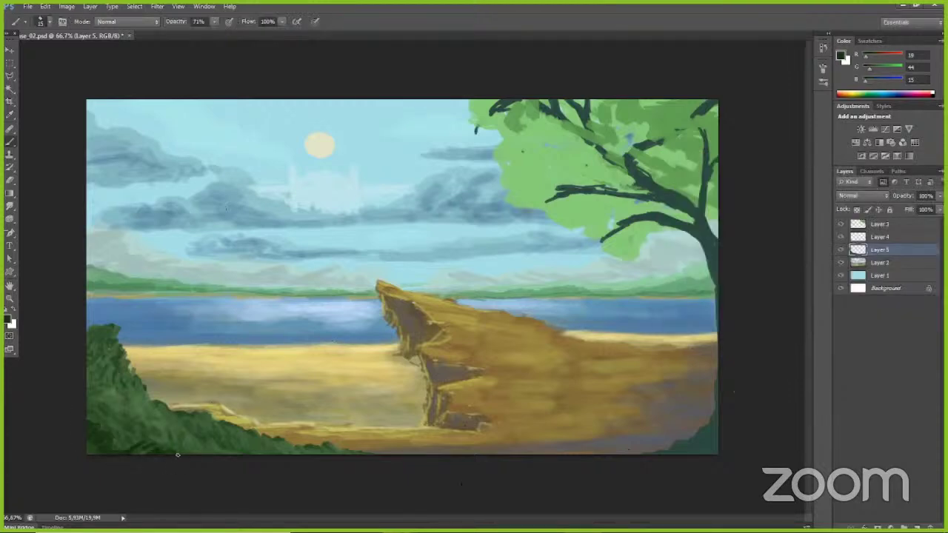
# Step: Deepen the bush's lower-left corner with very dark green, using a size 35 brush at 44% opacity
pyautogui.moveTo(214, 21); pyautogui.dragTo(200, 32)
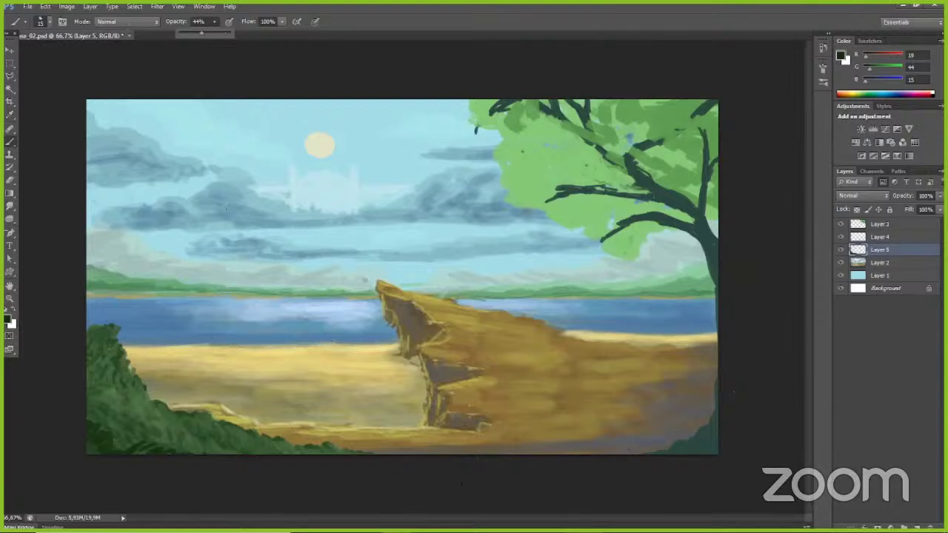
pyautogui.press(']')
pyautogui.press(']')
pyautogui.press(']')
pyautogui.press(']')
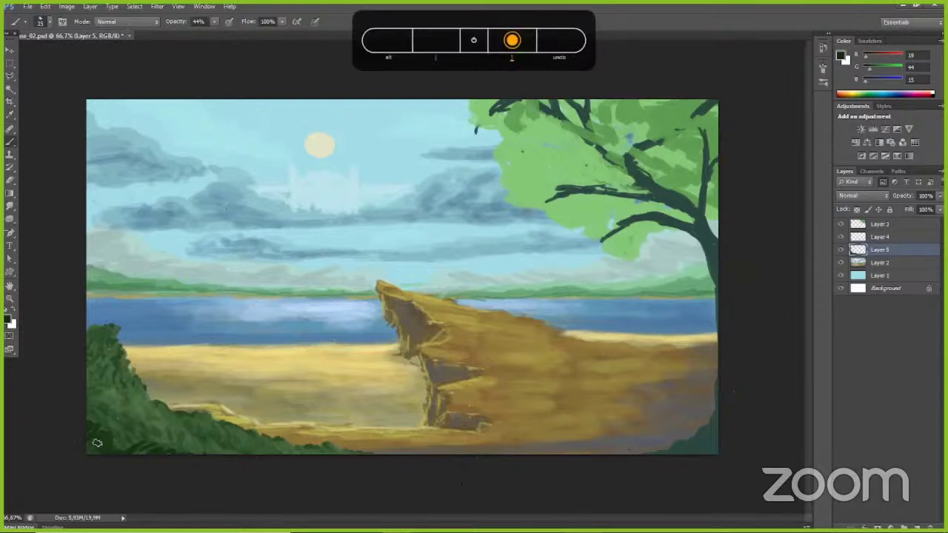
pyautogui.moveTo(86, 433)
pyautogui.mouseDown()
pyautogui.moveTo(108, 440)
pyautogui.moveTo(108, 411)
pyautogui.moveTo(122, 435)
pyautogui.mouseUp()
# Step: Glaze very dark green over the bush's upper part and slope, using a size 40 brush at 26% opacity
pyautogui.press(']')
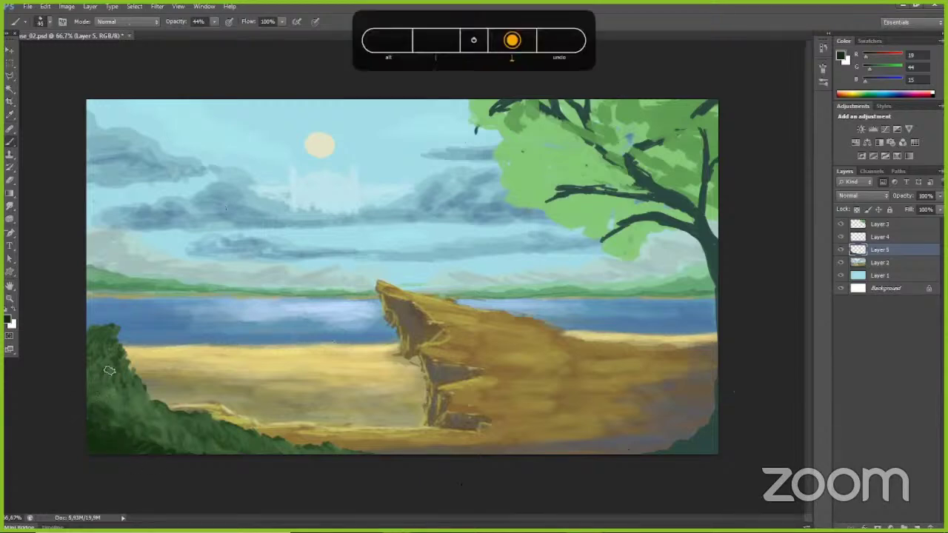
pyautogui.moveTo(214, 22); pyautogui.dragTo(205, 37)
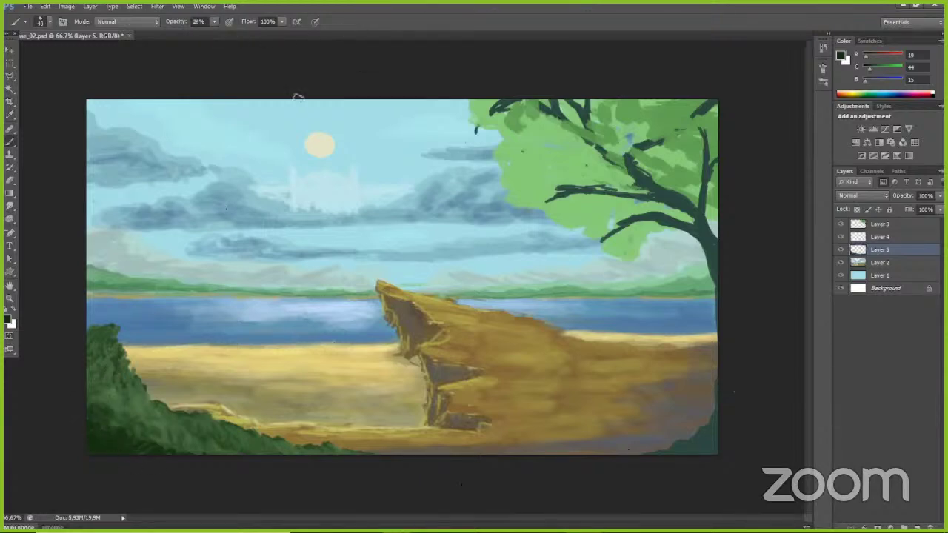
pyautogui.moveTo(105, 354)
pyautogui.mouseDown()
pyautogui.moveTo(91, 382)
pyautogui.moveTo(100, 425)
pyautogui.moveTo(130, 425)
pyautogui.moveTo(152, 450)
pyautogui.moveTo(191, 441)
pyautogui.moveTo(231, 460)
pyautogui.moveTo(221, 422)
pyautogui.mouseUp()
# Step: Switch to full-screen mode with menus and fit the whole painting to the screen
pyautogui.press('f')
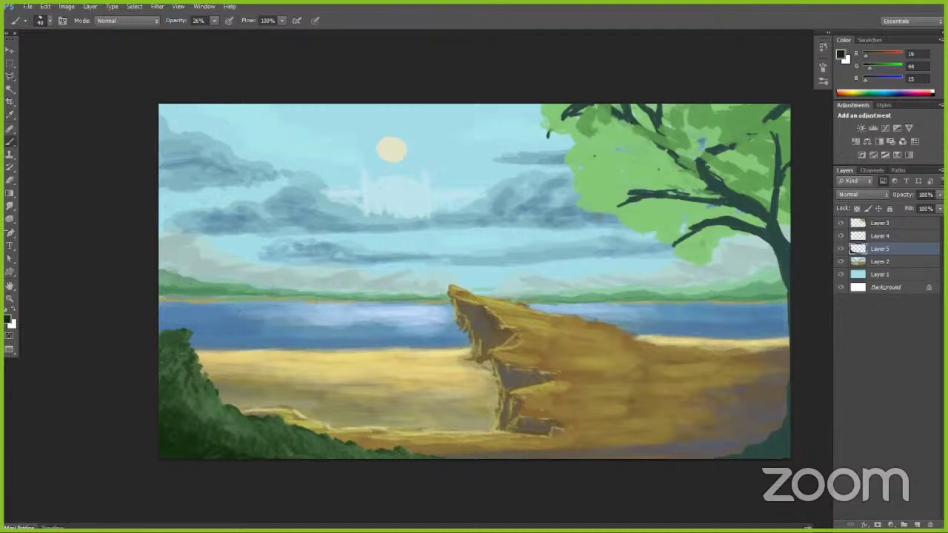
pyautogui.click(9, 297)
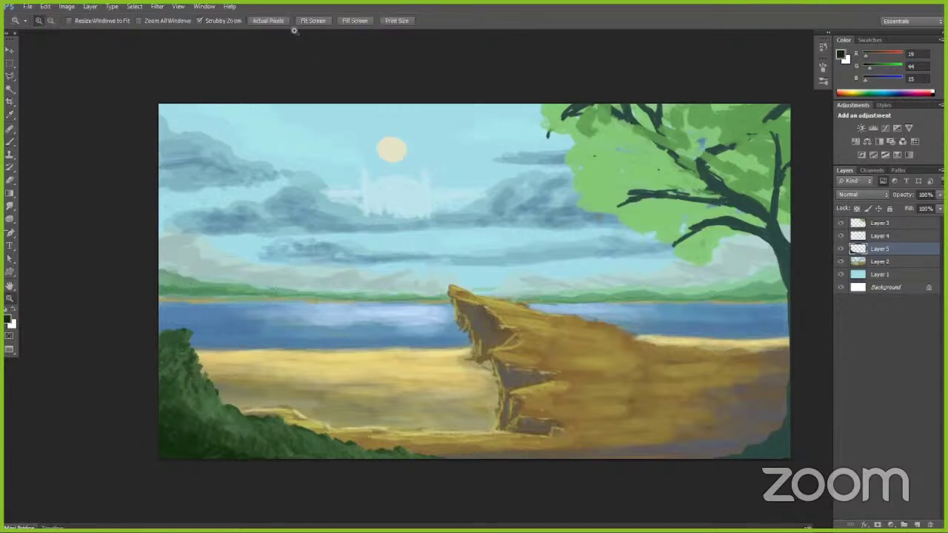
pyautogui.click(313, 20)
pyautogui.press('v')
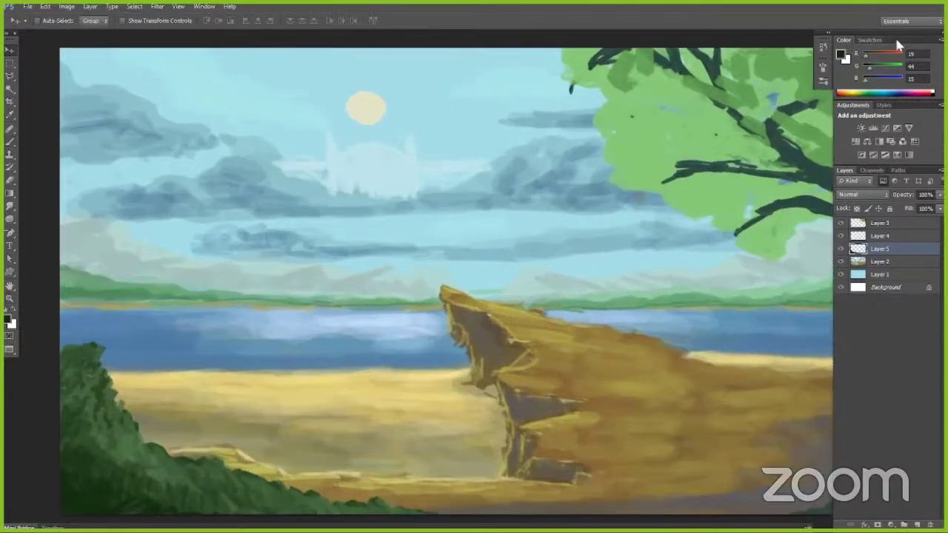
# Step: Collapse the Color, Swatches, Adjustments and Styles panels to icons, and float the Layers panel separately beside the canvas
pyautogui.click(941, 33)
pyautogui.click(918, 114)
pyautogui.moveTo(854, 103); pyautogui.dragTo(918, 215)
pyautogui.moveTo(906, 317); pyautogui.dragTo(907, 362)
pyautogui.moveTo(907, 214); pyautogui.dragTo(933, 206)
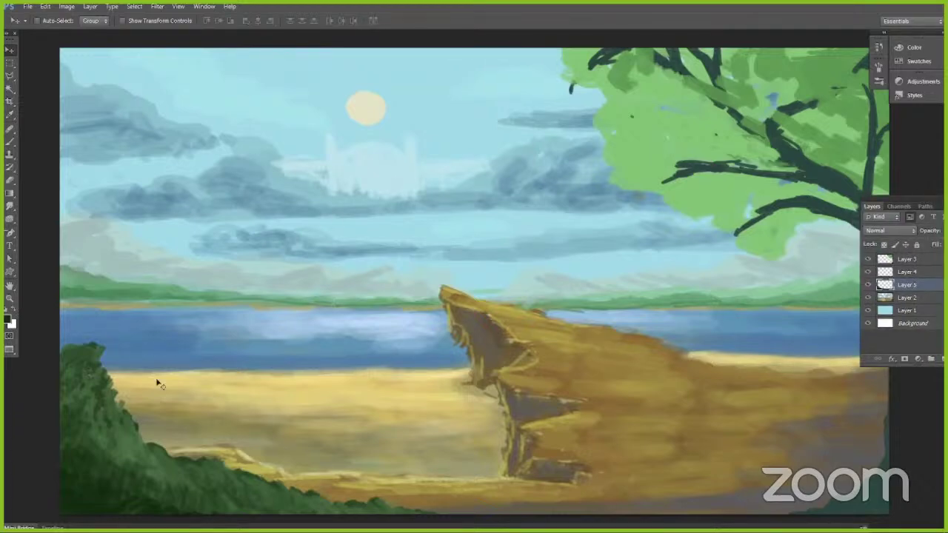
# Step: Darken the foreground bush from its upper part to its lower edge with very dark green, using the brush at 17% opacity
pyautogui.press('alt')
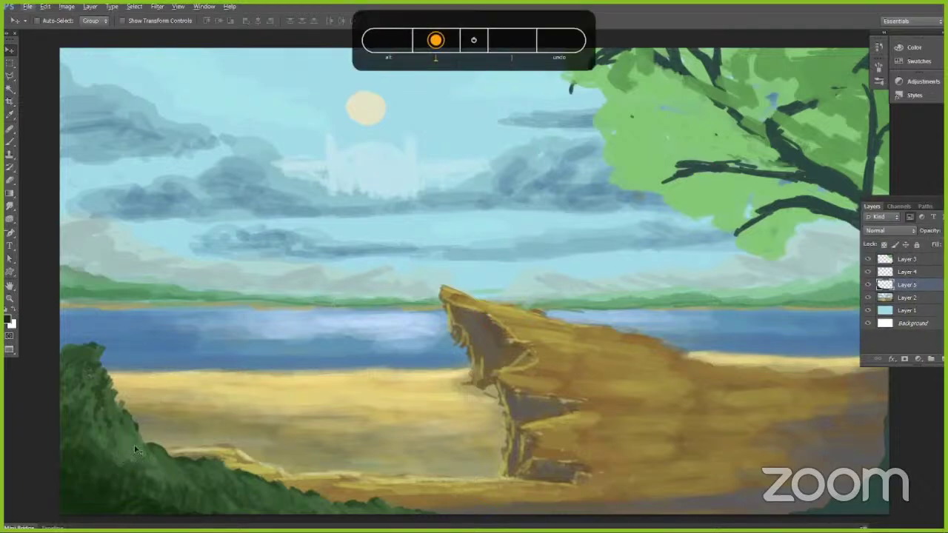
pyautogui.press('b')
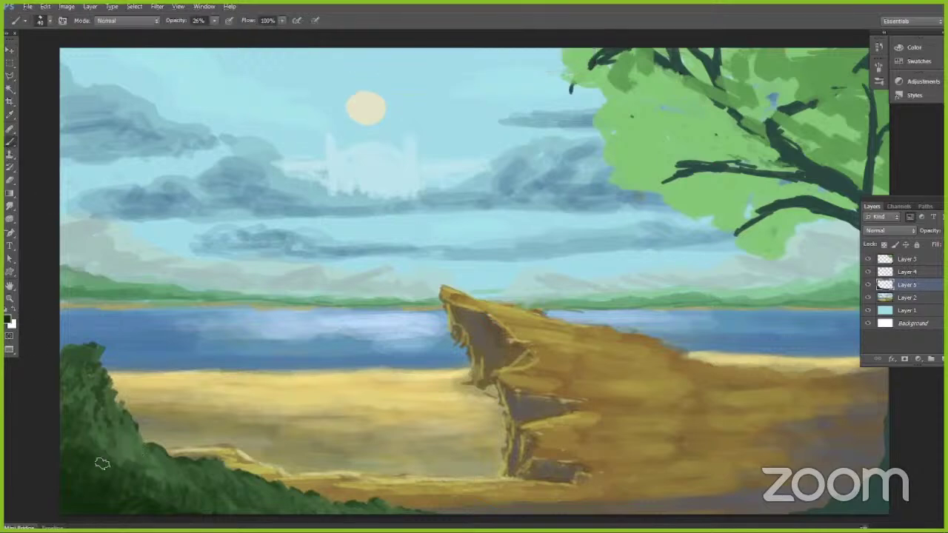
pyautogui.click(215, 21)
pyautogui.click(211, 34)
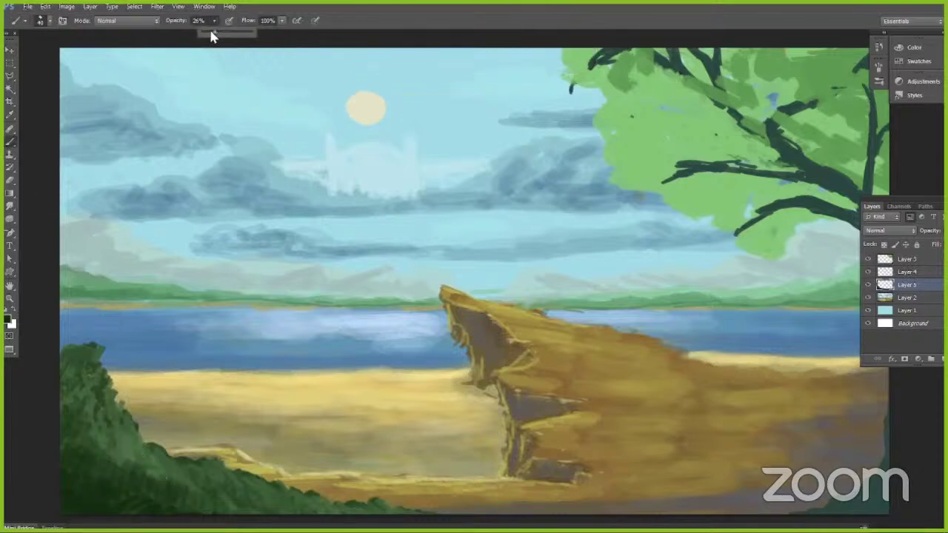
pyautogui.click(331, 28)
pyautogui.moveTo(115, 404)
pyautogui.mouseDown()
pyautogui.moveTo(124, 452)
pyautogui.moveTo(168, 467)
pyautogui.moveTo(200, 498)
pyautogui.moveTo(220, 489)
pyautogui.moveTo(250, 515)
pyautogui.moveTo(274, 514)
pyautogui.moveTo(283, 504)
pyautogui.moveTo(262, 515)
pyautogui.moveTo(297, 495)
pyautogui.moveTo(250, 498)
pyautogui.moveTo(311, 517)
pyautogui.moveTo(391, 521)
pyautogui.mouseUp()
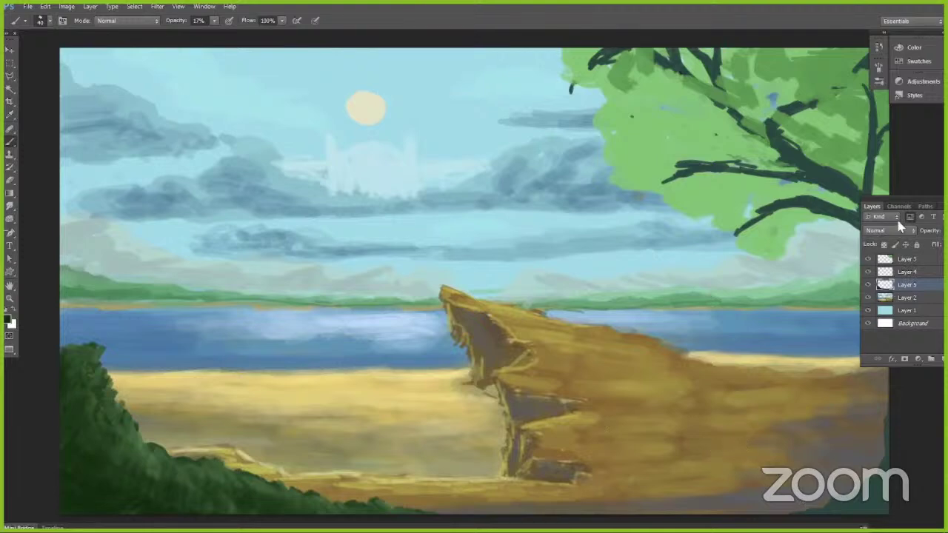
# Step: Reposition the Layers panel and build up the dark bush in the painting's lower-right corner on Layer 5, using the brush at 67% opacity
pyautogui.moveTo(896, 206); pyautogui.dragTo(912, 144)
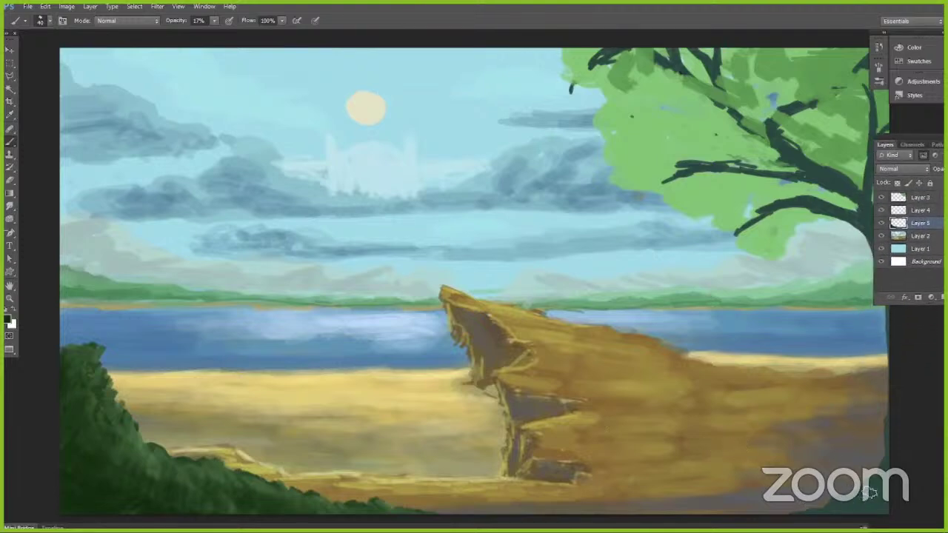
pyautogui.keyDown('alt'); pyautogui.click(493, 176); pyautogui.keyUp('alt')
pyautogui.moveTo(213, 21); pyautogui.dragTo(238, 34)
pyautogui.press('[')
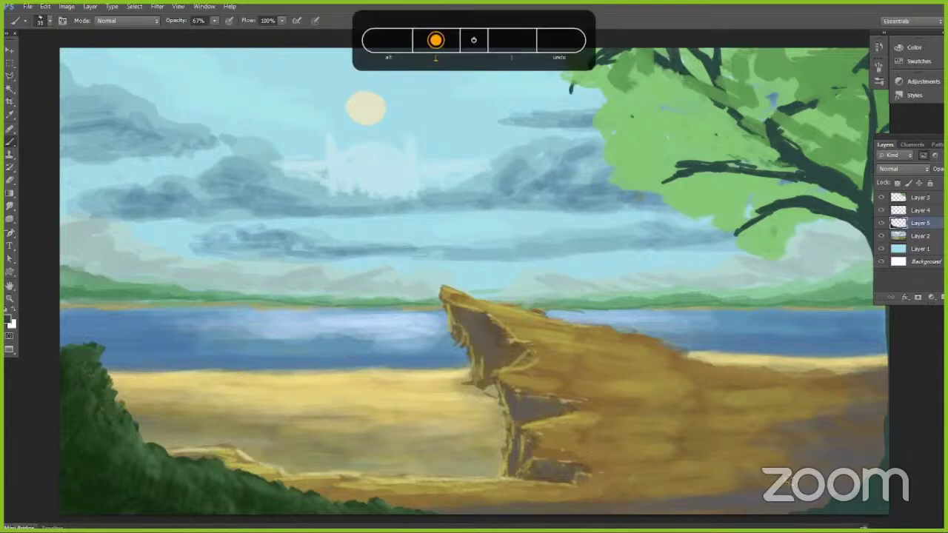
pyautogui.moveTo(814, 507)
pyautogui.mouseDown()
pyautogui.moveTo(768, 512)
pyautogui.moveTo(788, 509)
pyautogui.mouseUp()
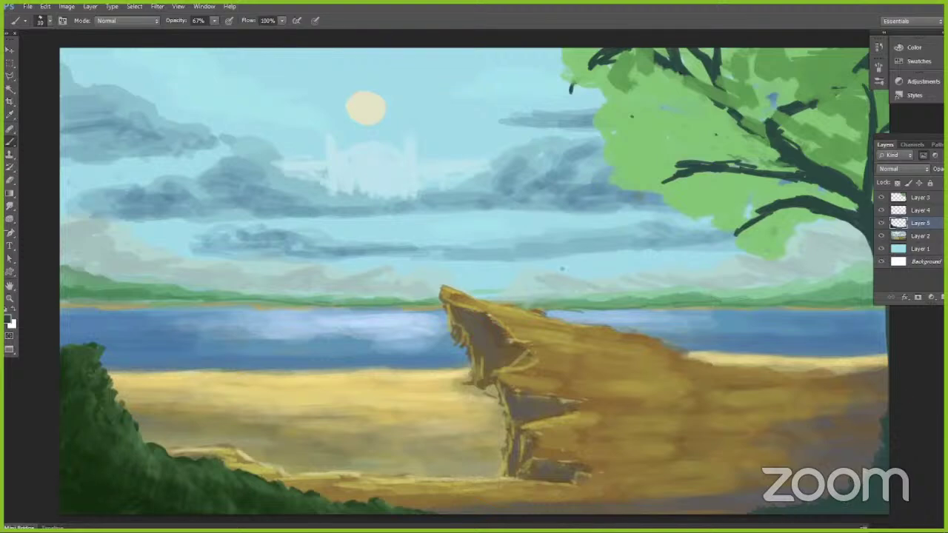
# Step: On Layer 2, refine the pale mountain at the painting's far left with its own sampled grey and a small brush
pyautogui.click(899, 238)
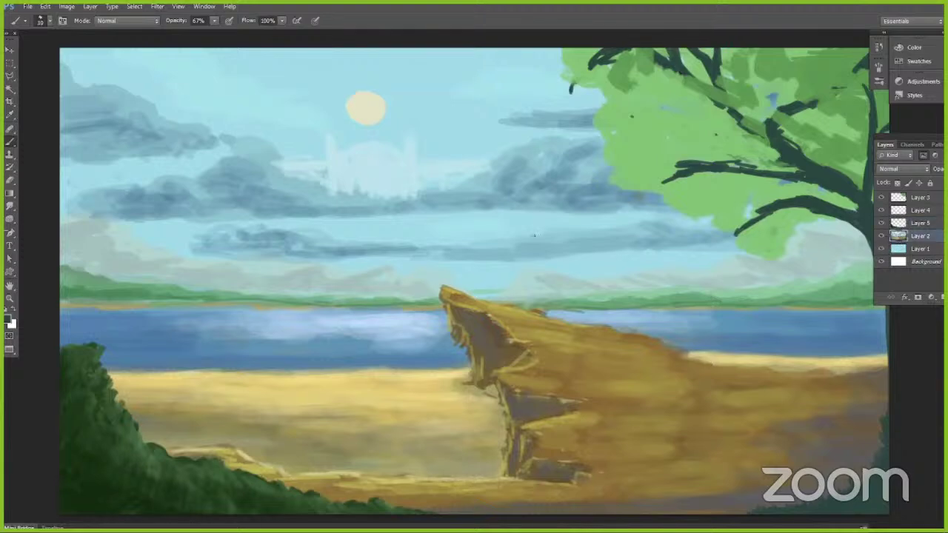
pyautogui.keyDown('alt'); pyautogui.click(87, 245); pyautogui.keyUp('alt')
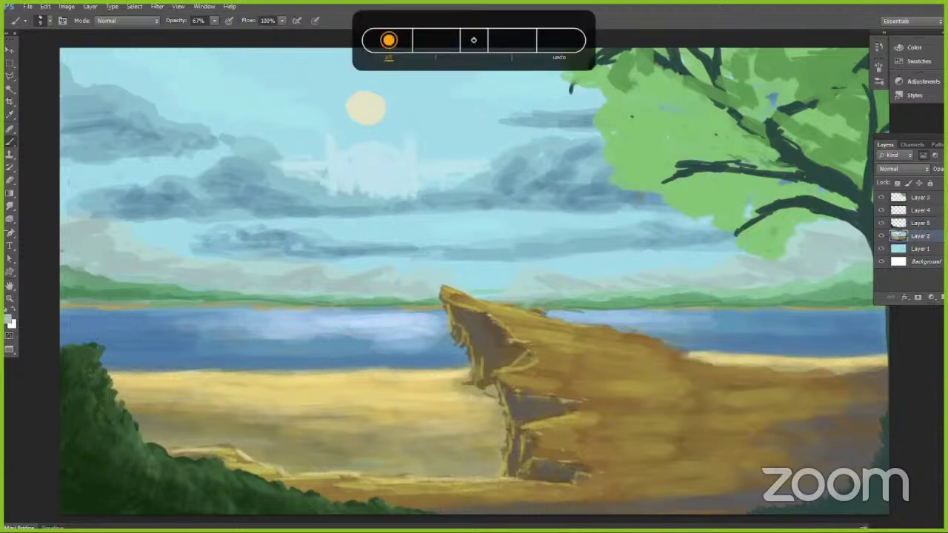
pyautogui.press(']')
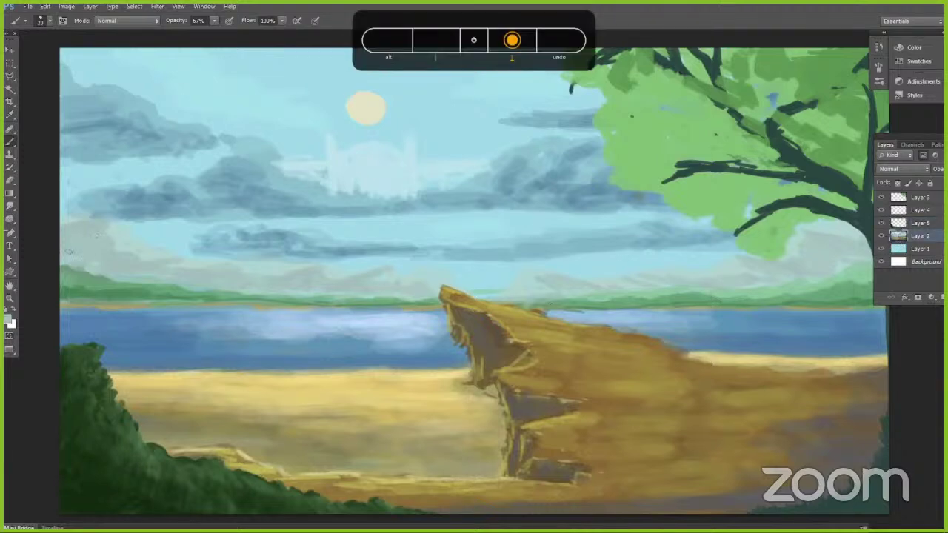
pyautogui.press('[')
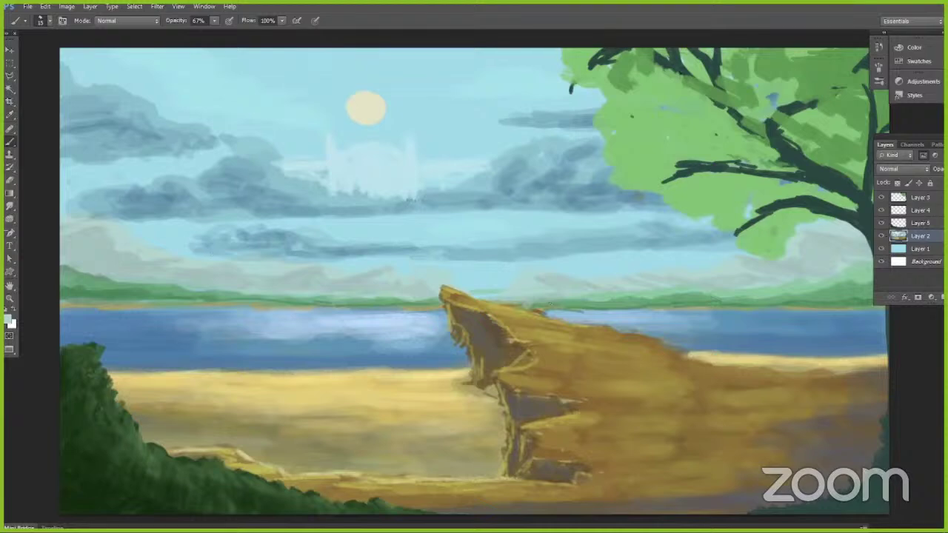
# Step: Darken the sky on Layer 1 with a Levels adjustment, setting the black input level to 52
pyautogui.click(901, 251)
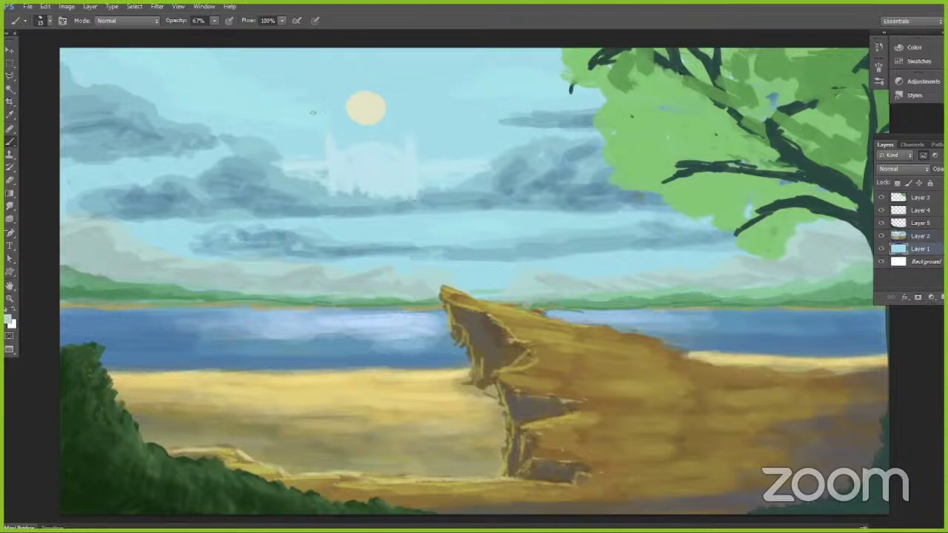
pyautogui.click(50, 7)
pyautogui.press('Escape')
pyautogui.click(66, 6)
pyautogui.moveTo(74, 36)
pyautogui.click(254, 52)
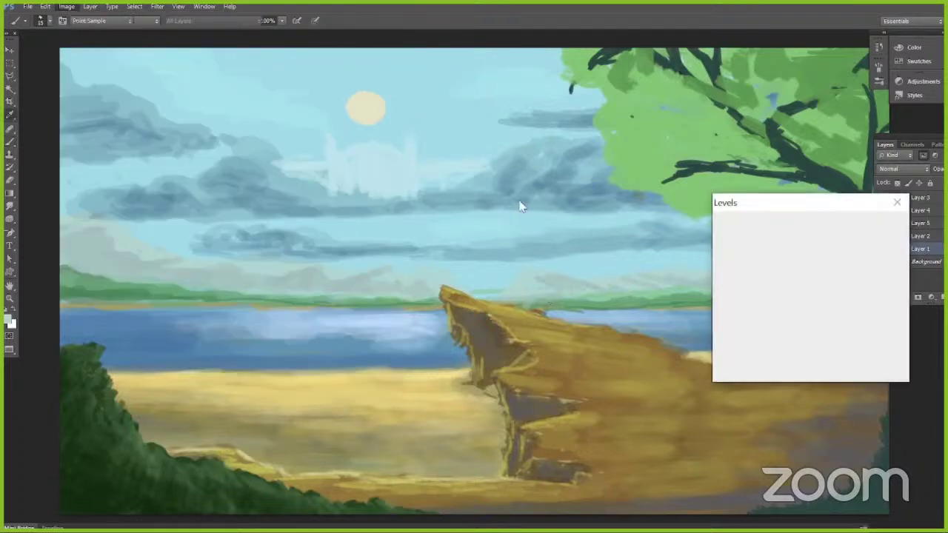
pyautogui.moveTo(850, 316); pyautogui.dragTo(857, 316)
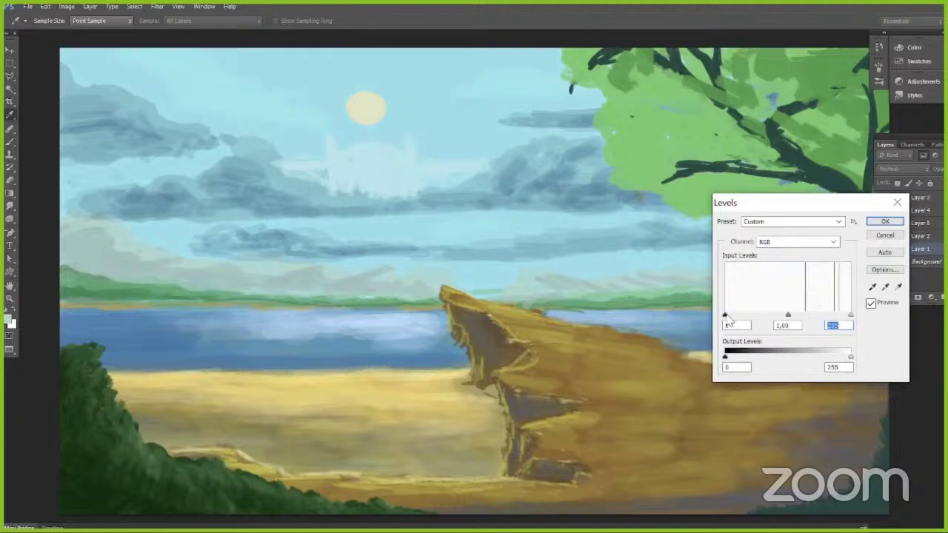
pyautogui.moveTo(726, 316); pyautogui.dragTo(753, 324)
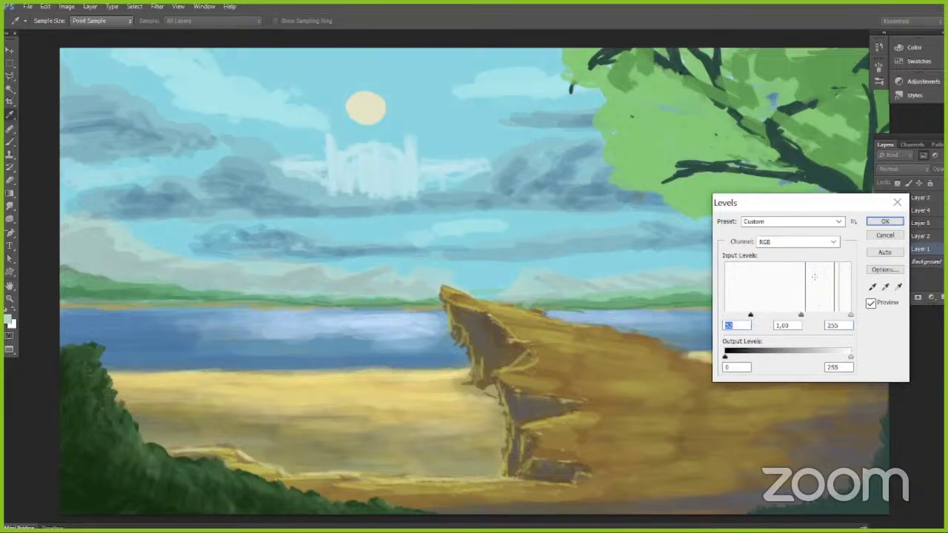
pyautogui.click(880, 222)
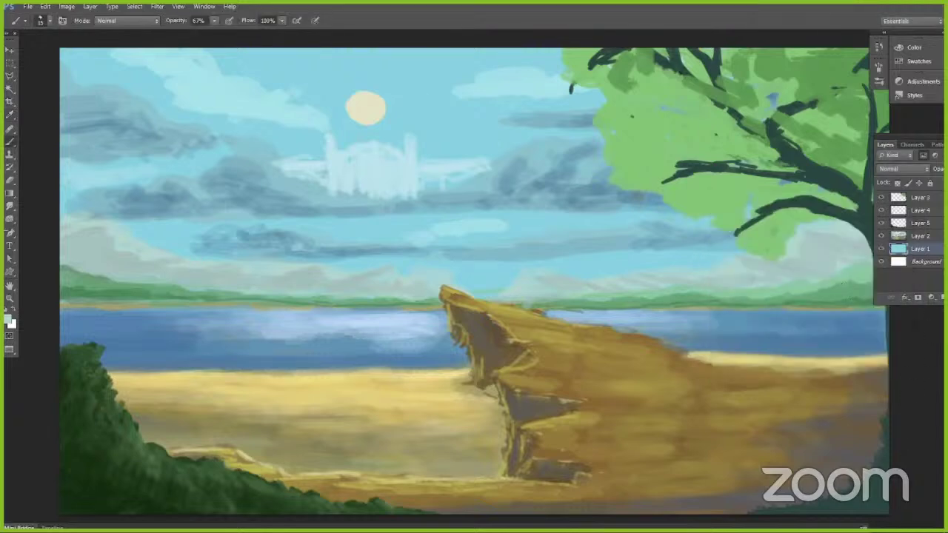
# Step: Add a new layer directly above Layer 1 and set the foreground color to a very pale blue-white
pyautogui.moveTo(936, 144); pyautogui.dragTo(916, 142)
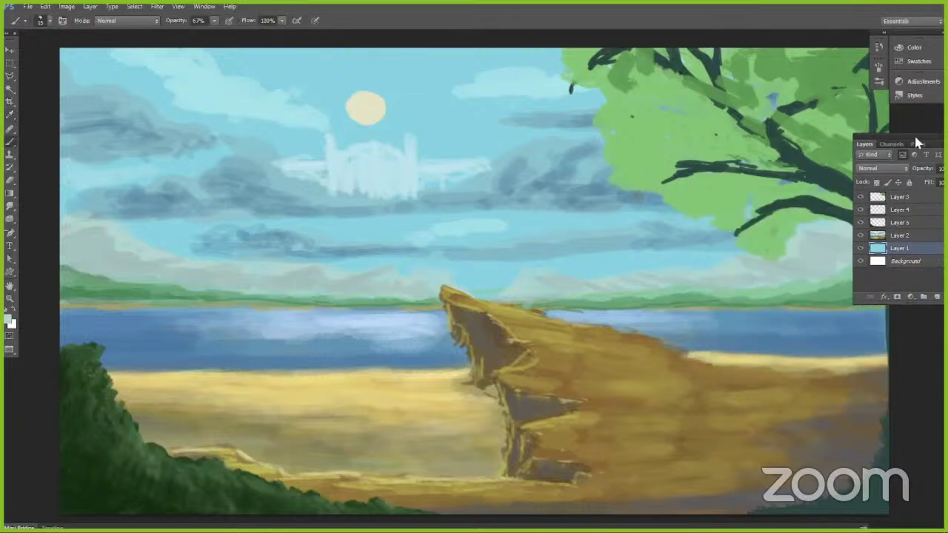
pyautogui.click(936, 297)
pyautogui.click(8, 320)
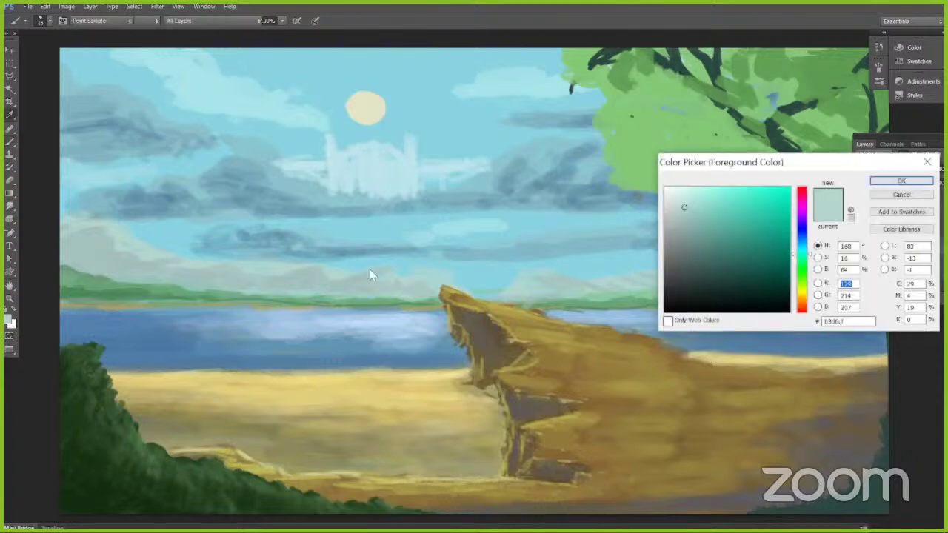
pyautogui.click(674, 191)
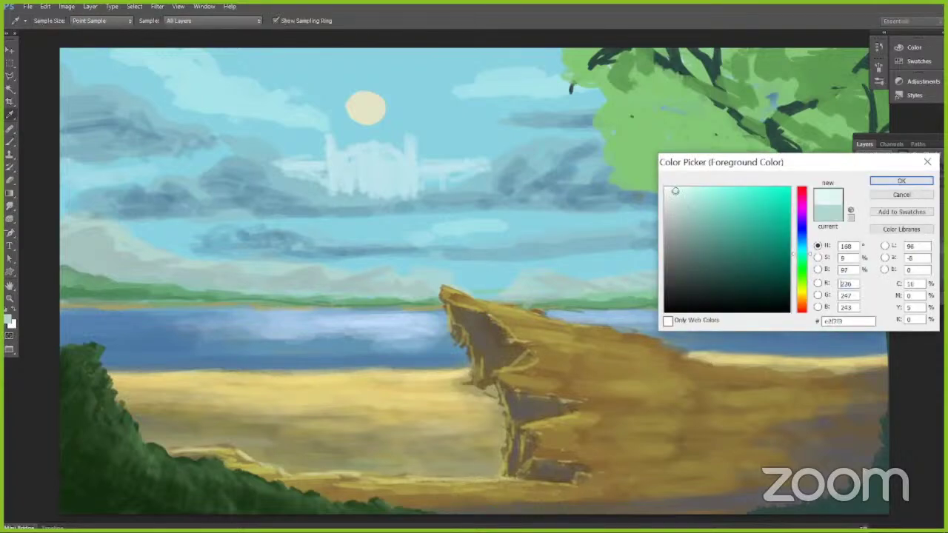
pyautogui.click(802, 247)
pyautogui.click(901, 181)
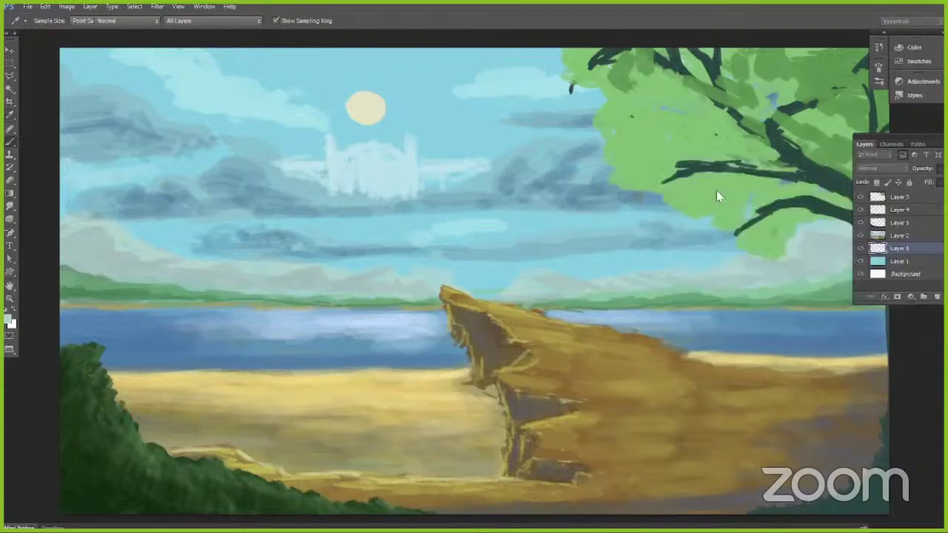
# Step: Brush a pale haze across the lower sky above the horizon on the new layer, using a size 80 brush at 16% opacity
pyautogui.press('b')
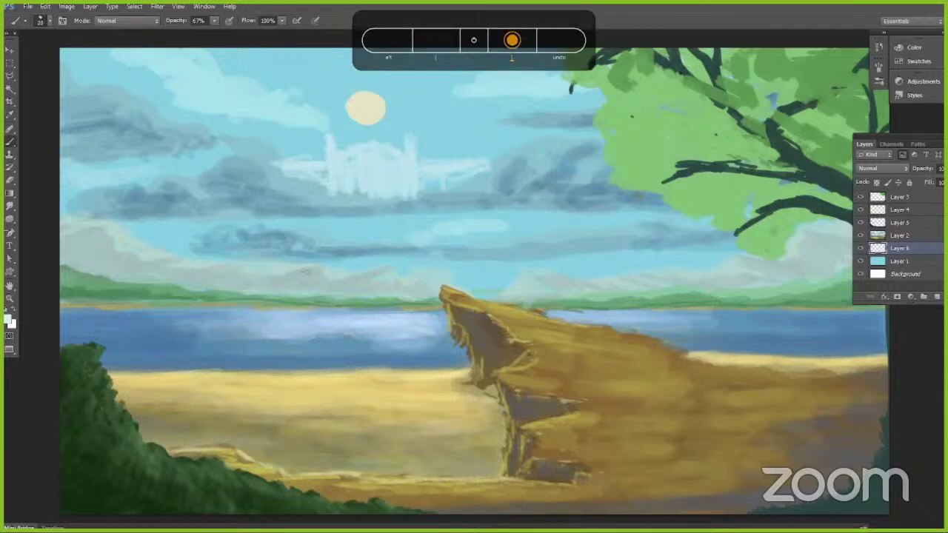
pyautogui.click(49, 21)
pyautogui.press(']')
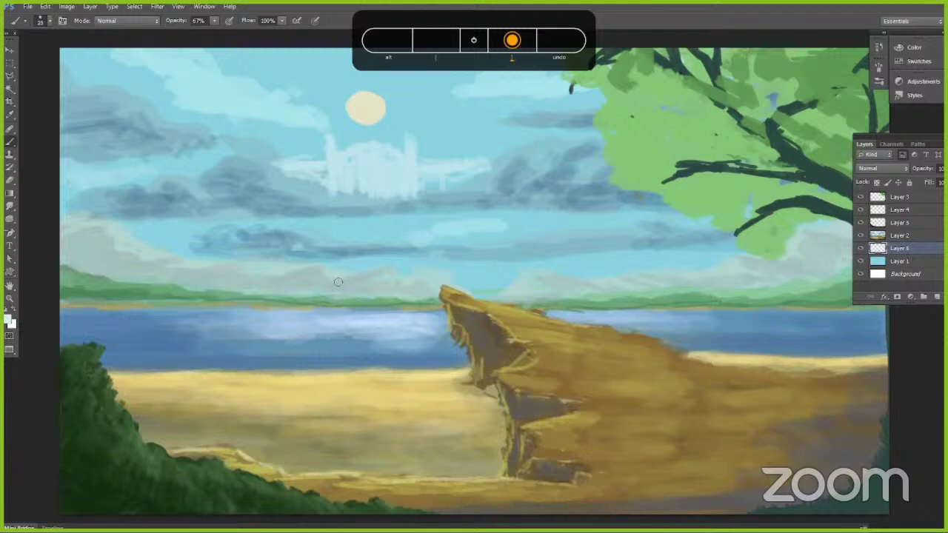
pyautogui.press(']')
pyautogui.press(']')
pyautogui.press(']')
pyautogui.press(']')
pyautogui.press(']')
pyautogui.press(']')
pyautogui.press(']')
pyautogui.press(']')
pyautogui.moveTo(333, 274)
pyautogui.mouseDown()
pyautogui.moveTo(450, 274)
pyautogui.moveTo(476, 284)
pyautogui.mouseUp()
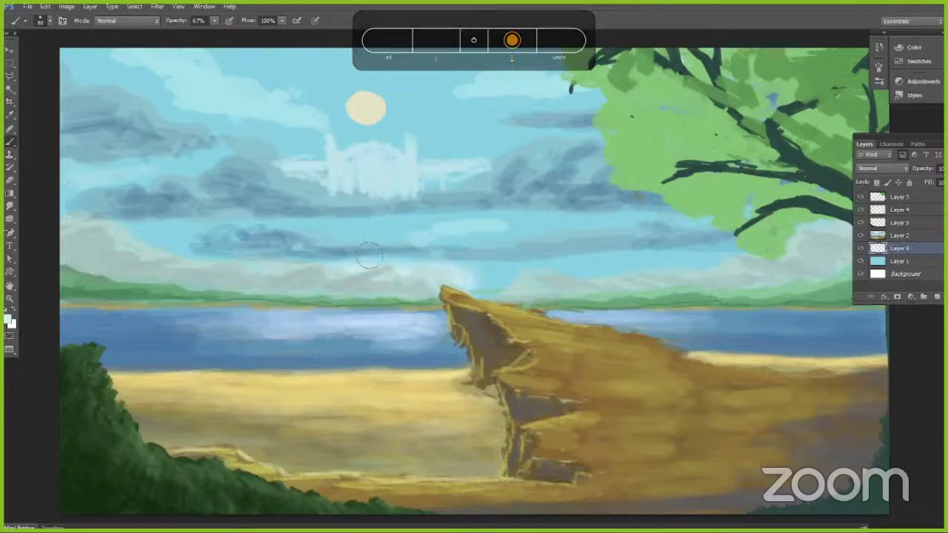
pyautogui.hotkey('ctrl', 'z')
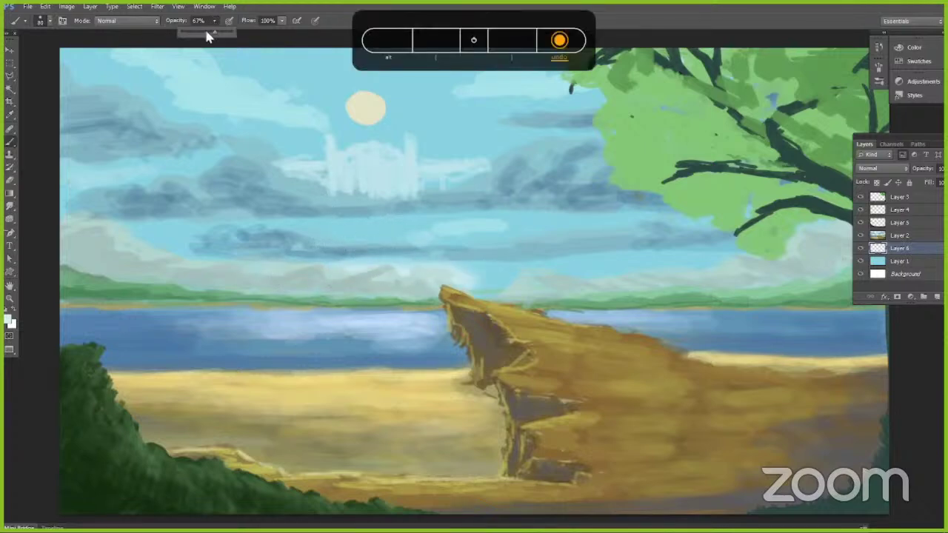
pyautogui.moveTo(207, 37); pyautogui.dragTo(191, 35)
pyautogui.moveTo(392, 292)
pyautogui.mouseDown()
pyautogui.moveTo(632, 274)
pyautogui.moveTo(618, 259)
pyautogui.moveTo(742, 270)
pyautogui.moveTo(575, 260)
pyautogui.moveTo(482, 273)
pyautogui.moveTo(170, 256)
pyautogui.moveTo(225, 248)
pyautogui.moveTo(93, 242)
pyautogui.moveTo(88, 231)
pyautogui.moveTo(105, 219)
pyautogui.moveTo(74, 222)
pyautogui.moveTo(162, 224)
pyautogui.moveTo(205, 257)
pyautogui.moveTo(228, 240)
pyautogui.moveTo(656, 286)
pyautogui.mouseUp()
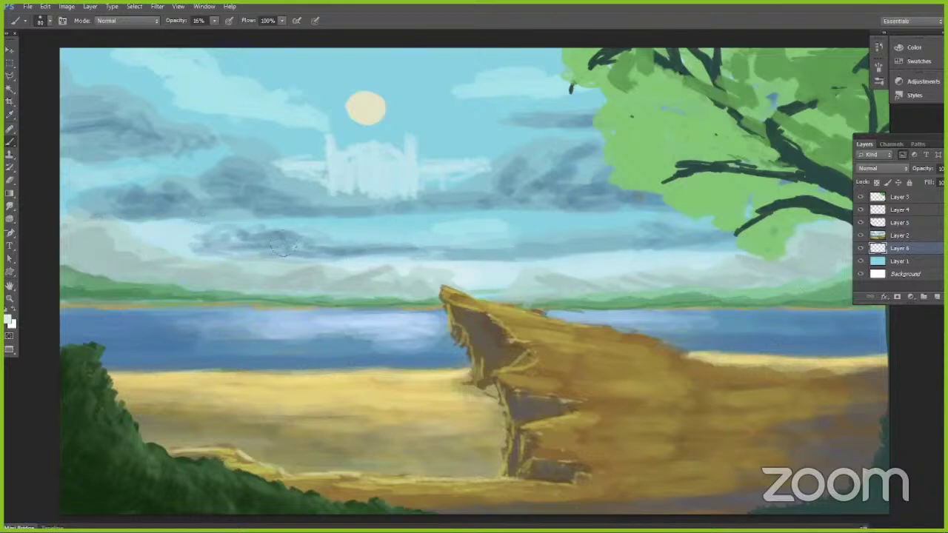
pyautogui.click(860, 249)
pyautogui.click(860, 249)
pyautogui.click(9, 321)
pyautogui.click(579, 206)
# Step: Make Layer 2 active and switch the brush to the size 17 preset
pyautogui.click(885, 236)
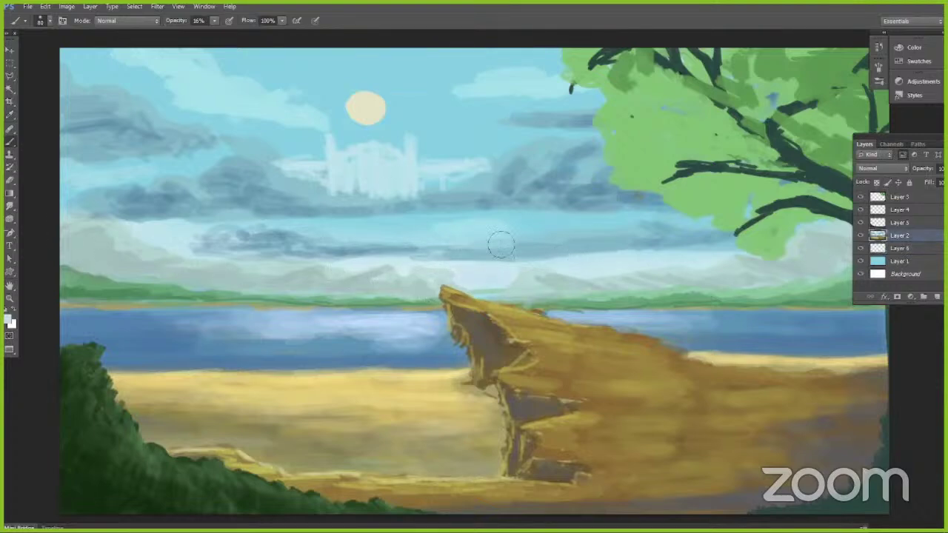
pyautogui.press('[')
pyautogui.press('[')
pyautogui.press('[')
pyautogui.press('[')
pyautogui.press('[')
pyautogui.press('[')
pyautogui.press('[')
pyautogui.press('[')
pyautogui.press('[')
pyautogui.keyDown('alt'); pyautogui.click(90, 257); pyautogui.keyUp('alt')
pyautogui.click(42, 21)
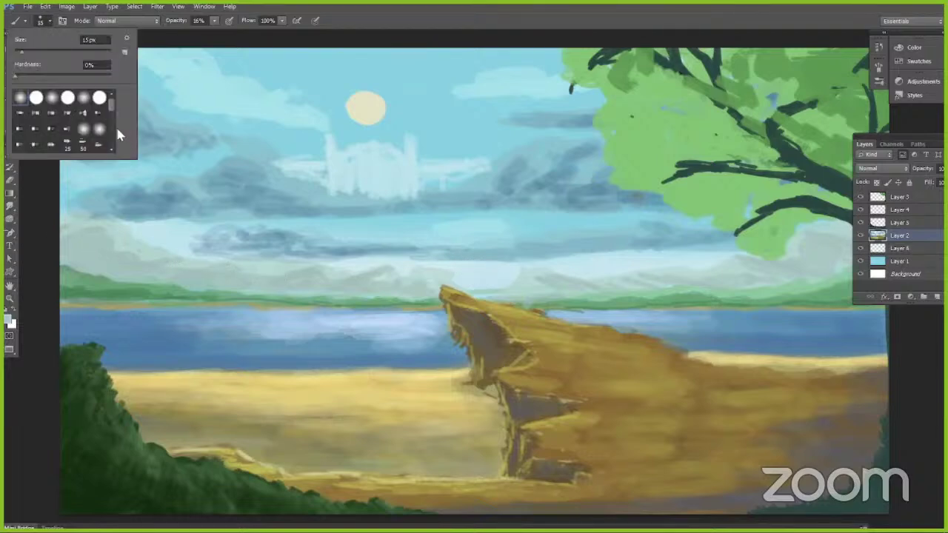
pyautogui.scroll(-1, 115, 131)
pyautogui.click(98, 148)
pyautogui.click(346, 21)
# Step: Shade the slopes of the pale left mountains with sampled greys, using the brush at 69% opacity
pyautogui.keyDown('alt'); pyautogui.click(120, 242); pyautogui.keyUp('alt')
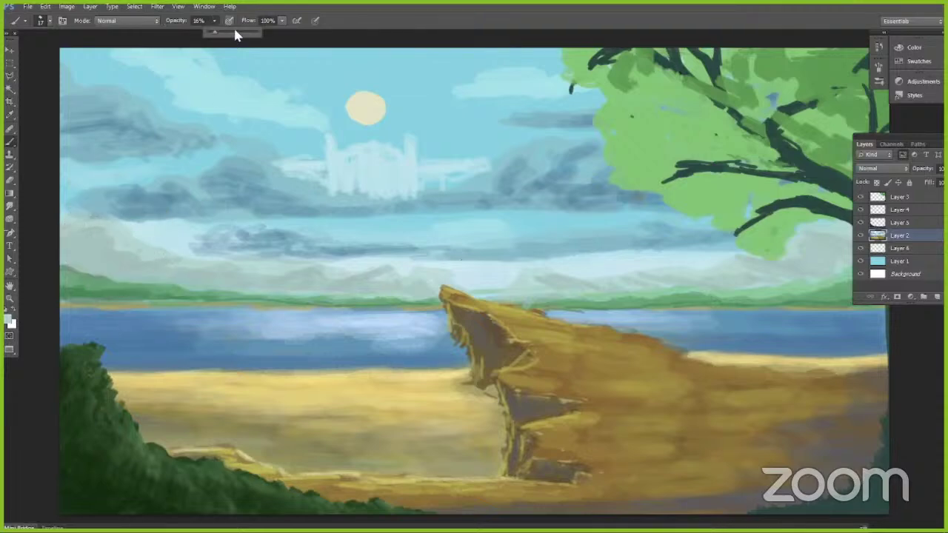
pyautogui.press('6')
pyautogui.press('9')
pyautogui.keyDown('alt'); pyautogui.click(144, 268); pyautogui.keyUp('alt')
pyautogui.moveTo(156, 251); pyautogui.dragTo(141, 256)
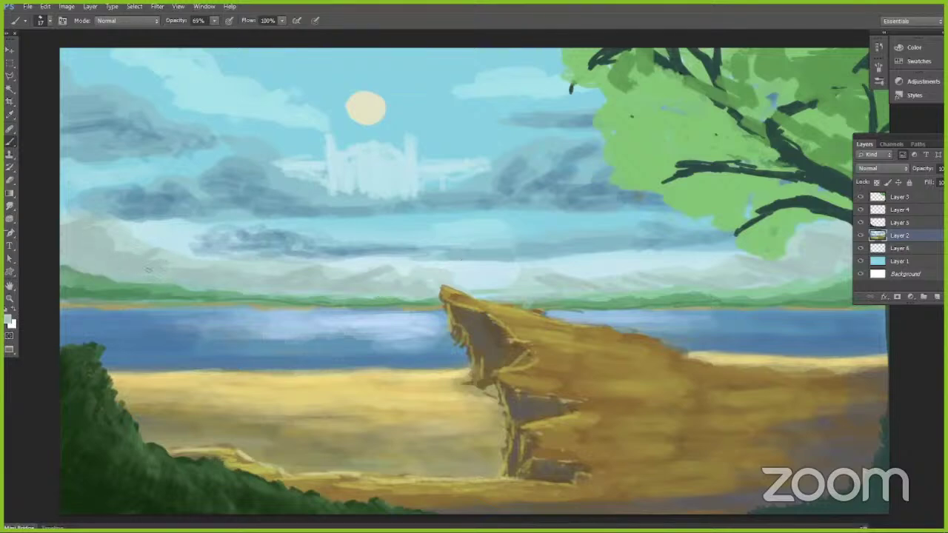
pyautogui.moveTo(220, 264); pyautogui.dragTo(235, 268)
pyautogui.keyDown('alt'); pyautogui.click(248, 280); pyautogui.keyUp('alt')
# Step: Define the green hills along the far shore and touch up the pale mountains near the cliff tip with sampled colors
pyautogui.keyDown('alt'); pyautogui.click(78, 280); pyautogui.keyUp('alt')
pyautogui.moveTo(64, 268); pyautogui.dragTo(95, 274)
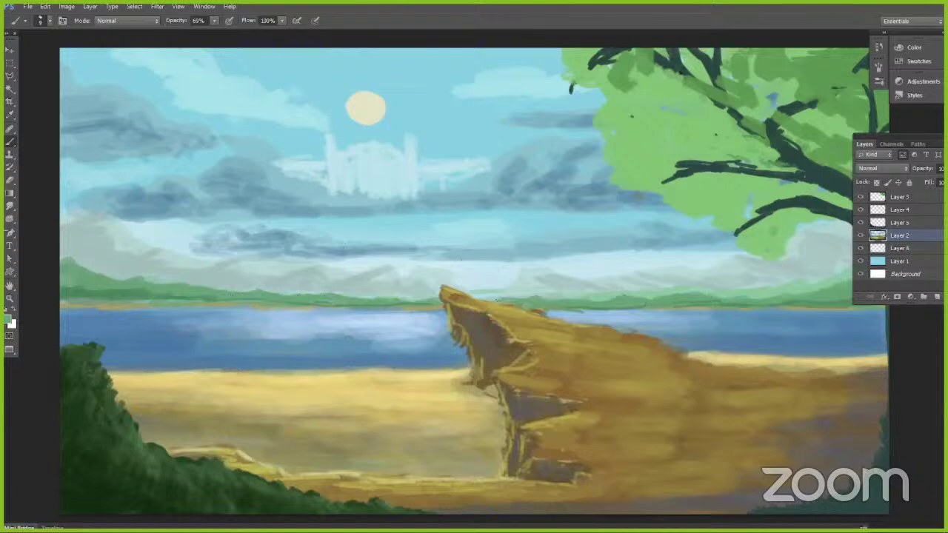
pyautogui.press('alt')
pyautogui.moveTo(783, 302); pyautogui.dragTo(810, 301)
pyautogui.press('alt')
pyautogui.moveTo(148, 293); pyautogui.dragTo(157, 292)
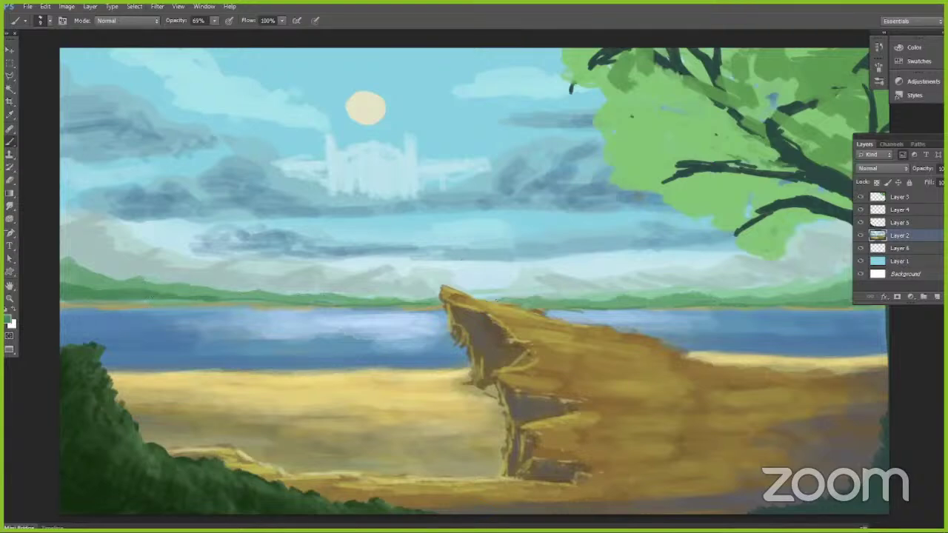
pyautogui.moveTo(238, 298); pyautogui.dragTo(442, 301)
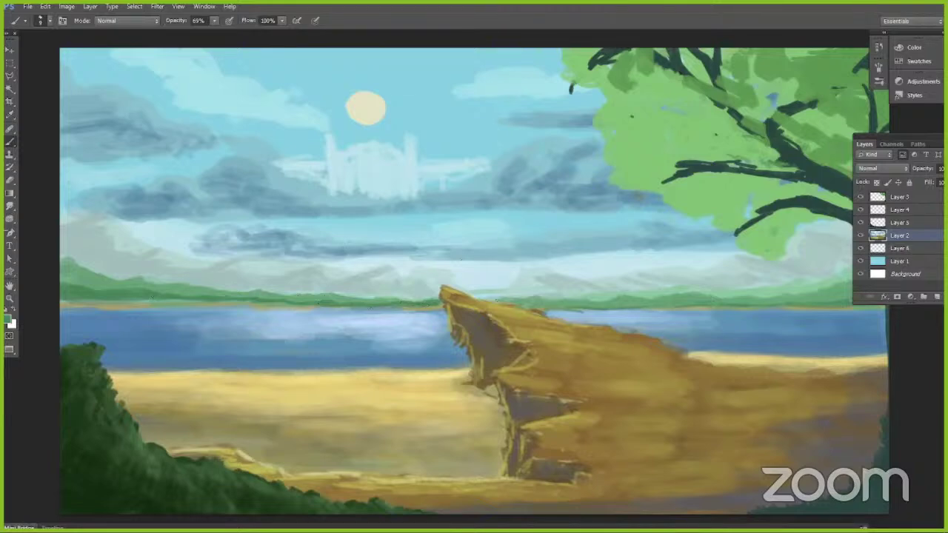
pyautogui.moveTo(505, 304); pyautogui.dragTo(696, 300)
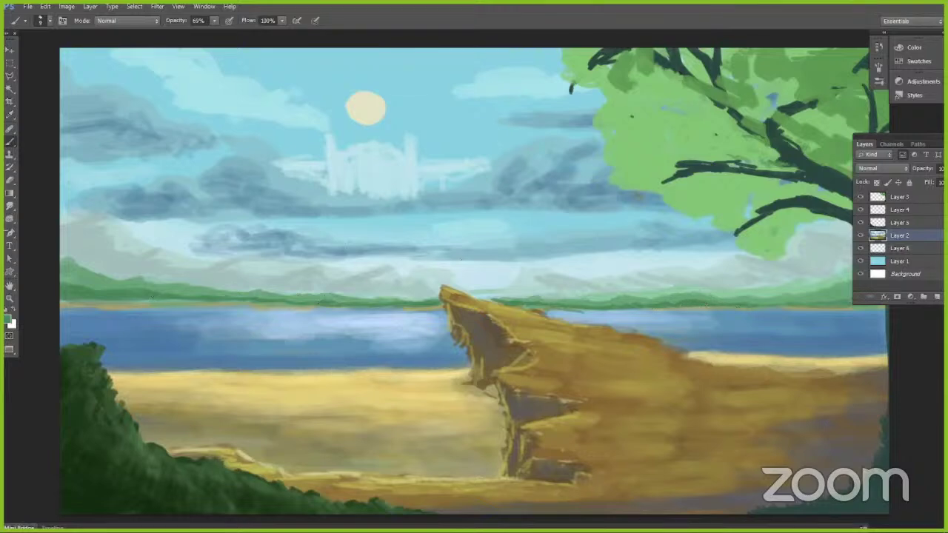
pyautogui.moveTo(760, 309); pyautogui.dragTo(791, 305)
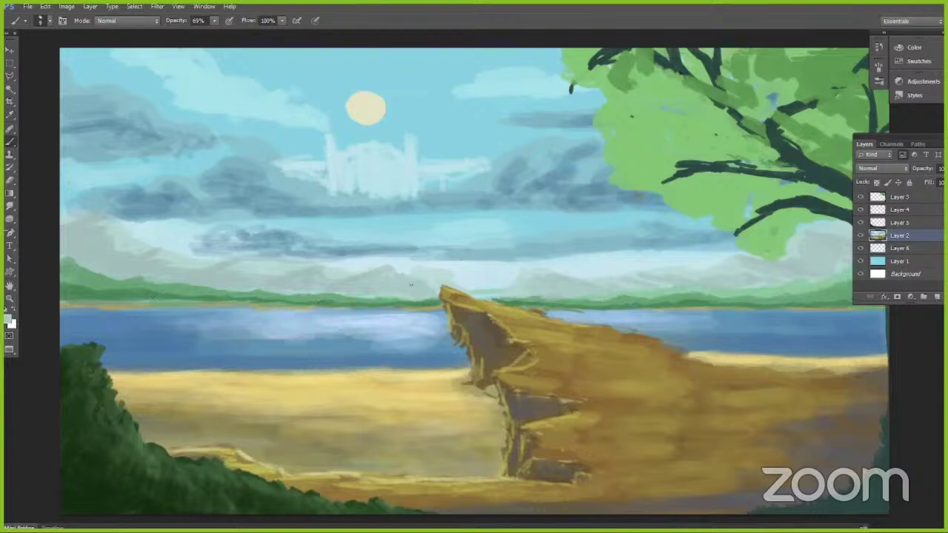
pyautogui.keyDown('alt'); pyautogui.click(424, 272); pyautogui.keyUp('alt')
# Step: Clean up the cliff's upper edge along the water and the right-hand beach with sampled browns
pyautogui.keyDown('alt'); pyautogui.click(477, 301); pyautogui.keyUp('alt')
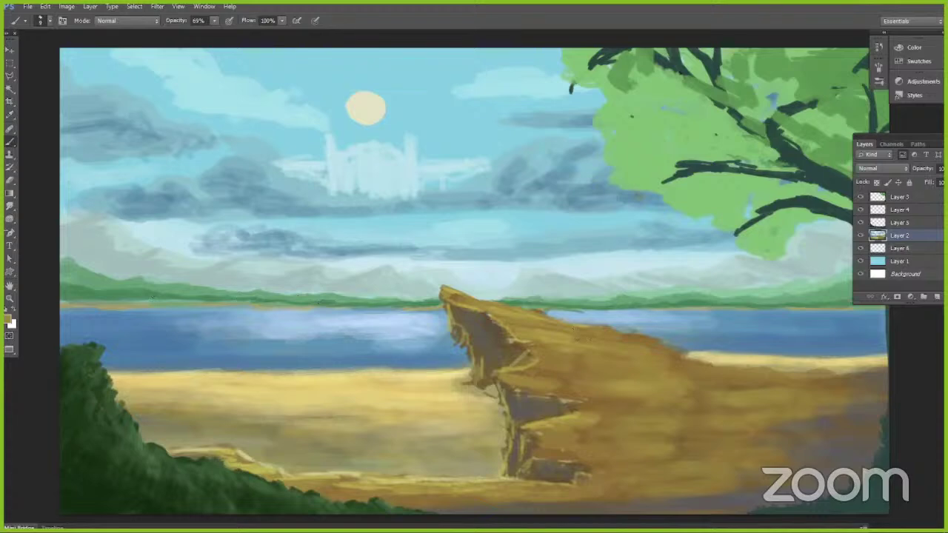
pyautogui.keyDown('alt'); pyautogui.click(677, 349); pyautogui.keyUp('alt')
pyautogui.keyDown('alt'); pyautogui.click(552, 384); pyautogui.keyUp('alt')
pyautogui.moveTo(723, 369); pyautogui.dragTo(885, 370)
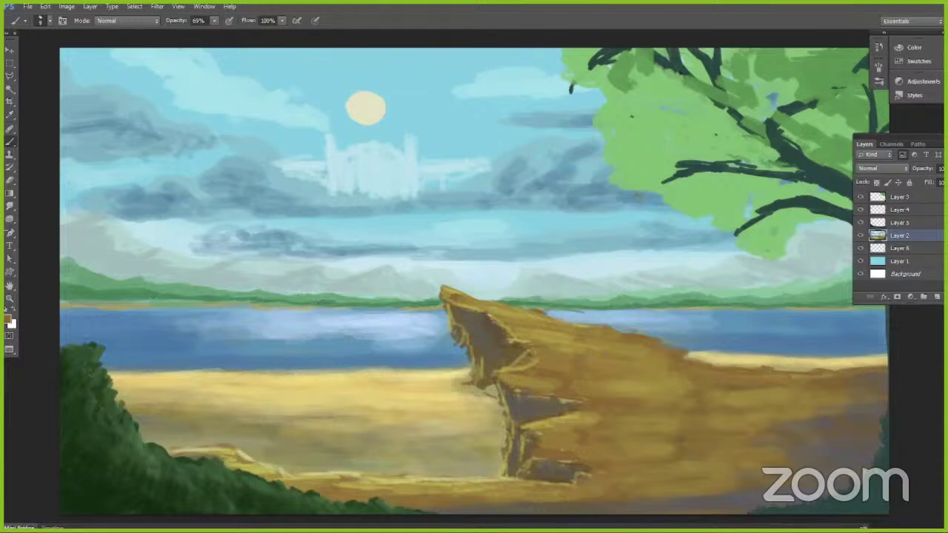
pyautogui.moveTo(791, 376); pyautogui.dragTo(800, 377)
# Step: Blend sampled browns over the cliff's top surface and right side with a larger brush at 20% opacity
pyautogui.click(198, 20)
pyautogui.write('20')
pyautogui.press('Return')
pyautogui.press(']')
pyautogui.press(']')
pyautogui.press(']')
pyautogui.press(']')
pyautogui.press(']')
pyautogui.press(']')
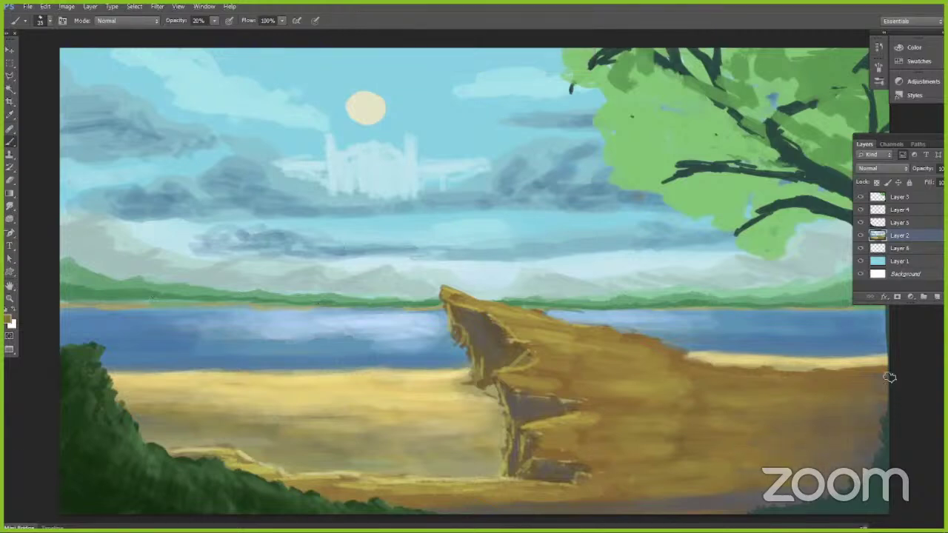
pyautogui.keyDown('alt'); pyautogui.click(697, 389); pyautogui.keyUp('alt')
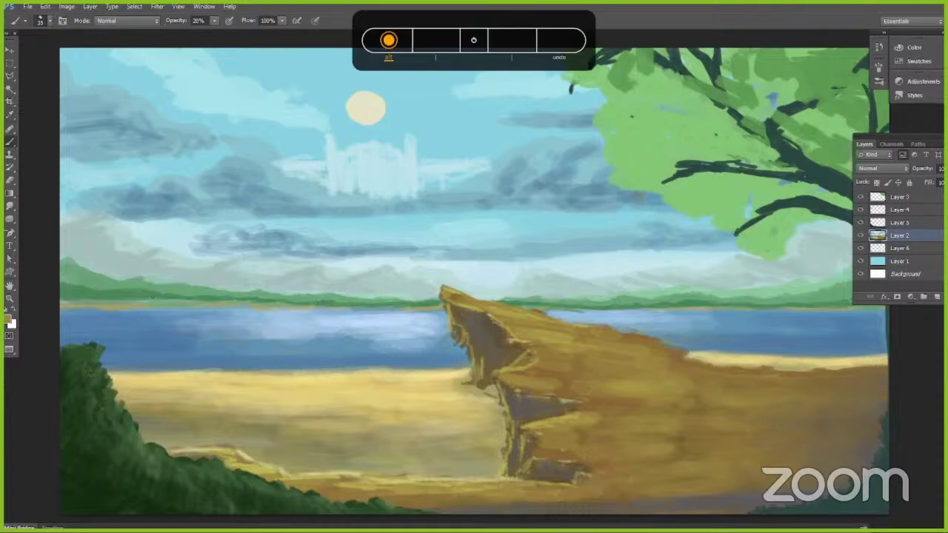
pyautogui.keyDown('alt'); pyautogui.click(643, 352); pyautogui.keyUp('alt')
pyautogui.keyDown('alt'); pyautogui.click(623, 363); pyautogui.keyUp('alt')
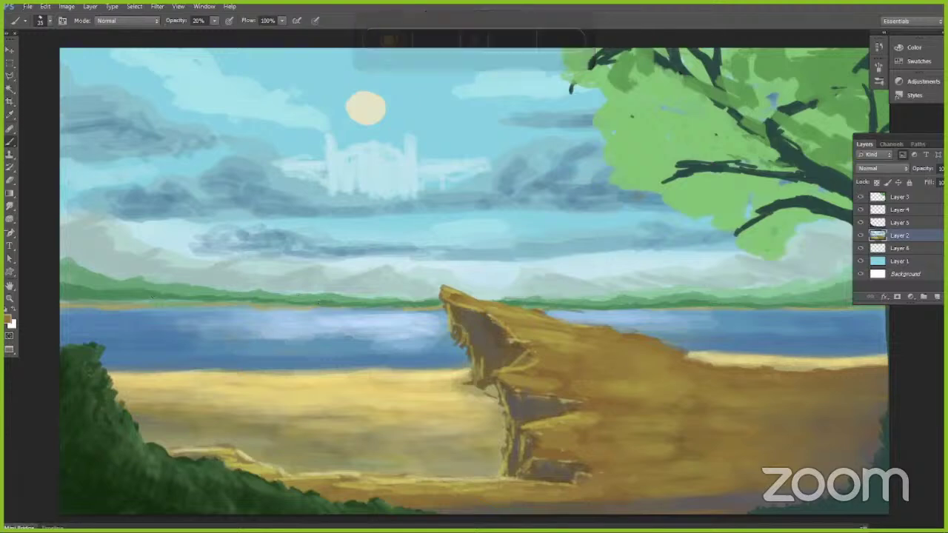
# Step: Smooth the cliff's front, middle and lower surface with browns sampled from nearby areas, keeping the brush at 20% opacity
pyautogui.keyDown('alt'); pyautogui.click(643, 383); pyautogui.keyUp('alt')
pyautogui.moveTo(597, 384); pyautogui.dragTo(552, 394)
pyautogui.keyDown('alt'); pyautogui.click(590, 399); pyautogui.keyUp('alt')
pyautogui.moveTo(610, 416); pyautogui.dragTo(581, 420)
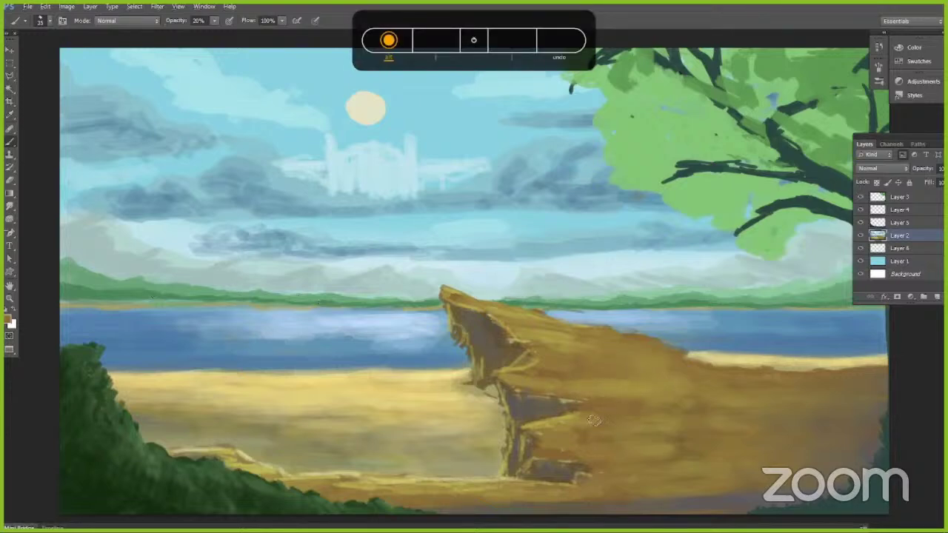
pyautogui.keyDown('alt'); pyautogui.click(682, 428); pyautogui.keyUp('alt')
pyautogui.moveTo(702, 444); pyautogui.dragTo(646, 458)
pyautogui.keyDown('alt'); pyautogui.click(687, 411); pyautogui.keyUp('alt')
pyautogui.moveTo(713, 402); pyautogui.dragTo(635, 400)
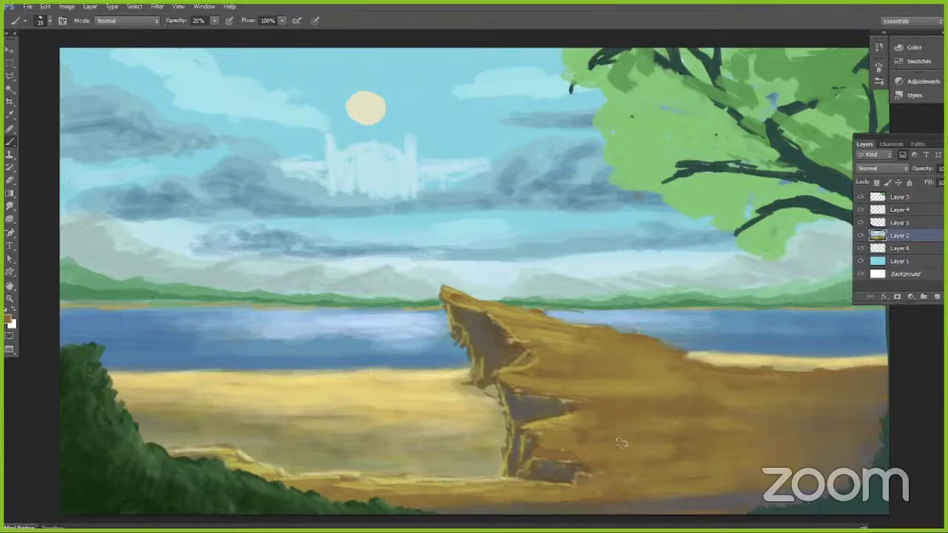
pyautogui.keyDown('alt'); pyautogui.click(725, 471); pyautogui.keyUp('alt')
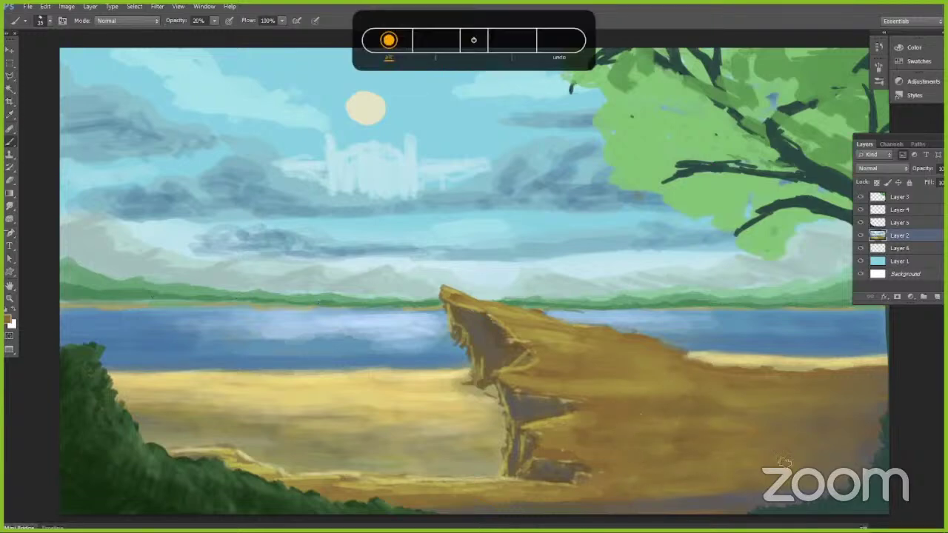
pyautogui.moveTo(783, 462)
pyautogui.mouseDown()
pyautogui.moveTo(764, 484)
pyautogui.moveTo(607, 488)
pyautogui.moveTo(582, 498)
pyautogui.mouseUp()
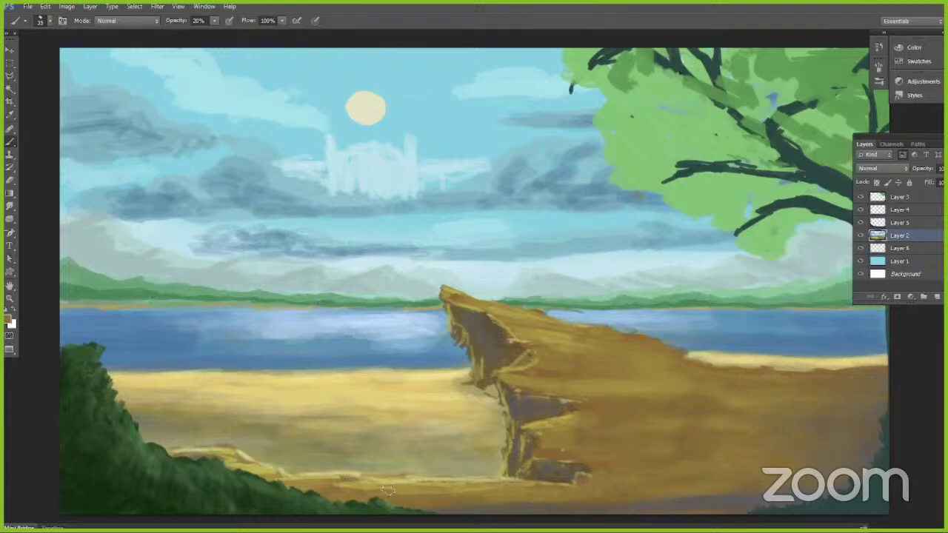
# Step: Paint a light streak across the cliff's upper surface with a sampled yellow-brown and a smaller brush at 74% opacity
pyautogui.keyDown('alt'); pyautogui.click(528, 324); pyautogui.keyUp('alt')
pyautogui.click(214, 21)
pyautogui.click(244, 33)
pyautogui.click(398, 25)
pyautogui.press('[')
pyautogui.press('[')
pyautogui.press('[')
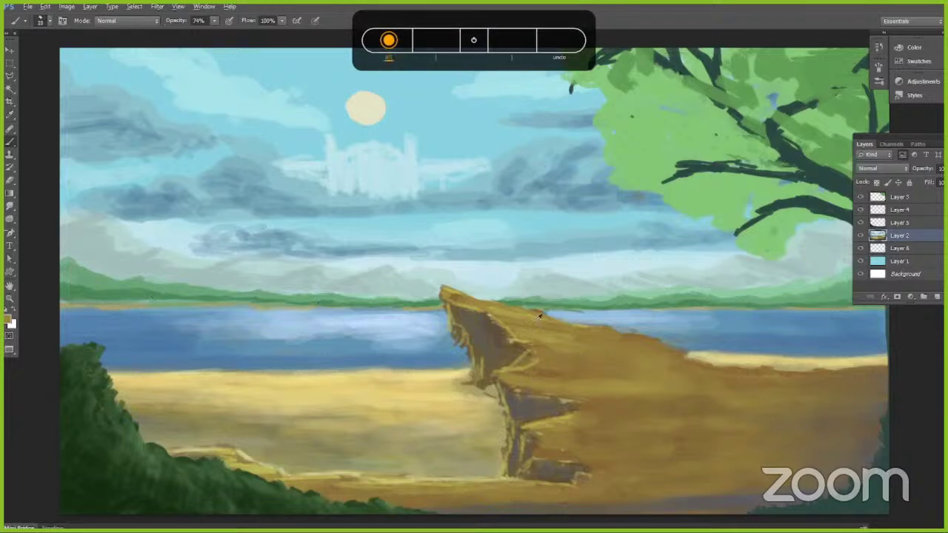
pyautogui.keyDown('alt'); pyautogui.click(518, 339); pyautogui.keyUp('alt')
pyautogui.moveTo(580, 351)
pyautogui.mouseDown()
pyautogui.moveTo(659, 356)
pyautogui.moveTo(668, 366)
pyautogui.mouseUp()
# Step: Add short yellow-brown highlight streaks across the middle of the cliff top at 39% opacity
pyautogui.press('3')
pyautogui.press('9')
pyautogui.moveTo(598, 368); pyautogui.dragTo(745, 378)
pyautogui.moveTo(665, 385); pyautogui.dragTo(708, 384)
pyautogui.moveTo(653, 394); pyautogui.dragTo(691, 390)
pyautogui.moveTo(751, 403); pyautogui.dragTo(777, 394)
pyautogui.moveTo(702, 408)
pyautogui.mouseDown()
pyautogui.moveTo(747, 405)
pyautogui.moveTo(725, 405)
pyautogui.mouseUp()
pyautogui.moveTo(715, 414); pyautogui.dragTo(749, 408)
# Step: Soften the streaks on the right half of the cliff with a larger brush at 24% opacity
pyautogui.click(215, 20)
pyautogui.moveTo(216, 33); pyautogui.dragTo(208, 33)
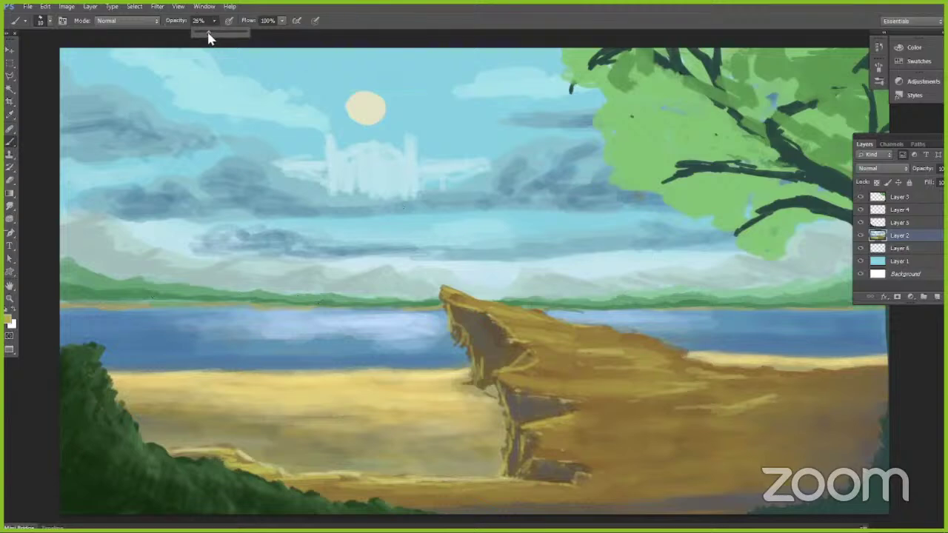
pyautogui.click(346, 40)
pyautogui.press(']')
pyautogui.press(']')
pyautogui.press(']')
pyautogui.press(']')
pyautogui.moveTo(792, 401)
pyautogui.mouseDown()
pyautogui.moveTo(744, 416)
pyautogui.moveTo(669, 417)
pyautogui.mouseUp()
# Step: Paint a thin light streak sloping down from the cliff's right edge with a smaller brush
pyautogui.press('[')
pyautogui.press('[')
pyautogui.press('[')
pyautogui.press('[')
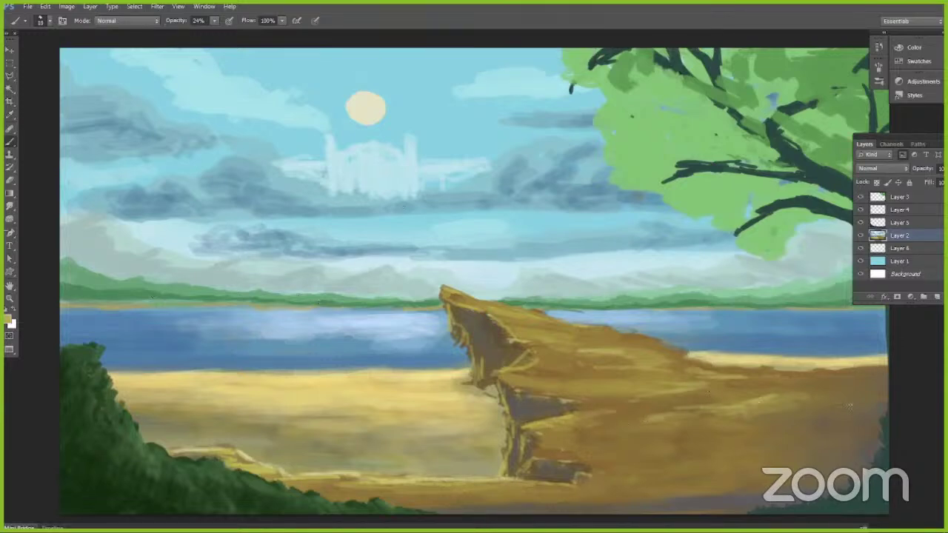
pyautogui.press(']')
pyautogui.press('[')
pyautogui.press('[')
pyautogui.moveTo(842, 402); pyautogui.dragTo(730, 433)
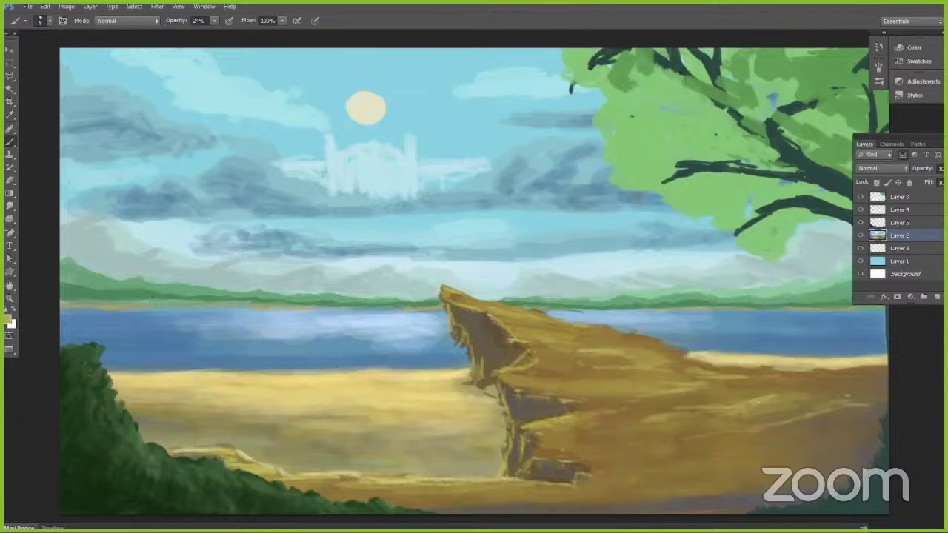
# Step: Paint wider diagonal light streaks over the cliff's lower half and right edge with a slightly larger brush
pyautogui.press(']')
pyautogui.press(']')
pyautogui.moveTo(763, 432)
pyautogui.mouseDown()
pyautogui.moveTo(669, 457)
pyautogui.moveTo(632, 446)
pyautogui.moveTo(576, 465)
pyautogui.mouseUp()
pyautogui.moveTo(754, 456); pyautogui.dragTo(636, 484)
pyautogui.moveTo(887, 384); pyautogui.dragTo(817, 395)
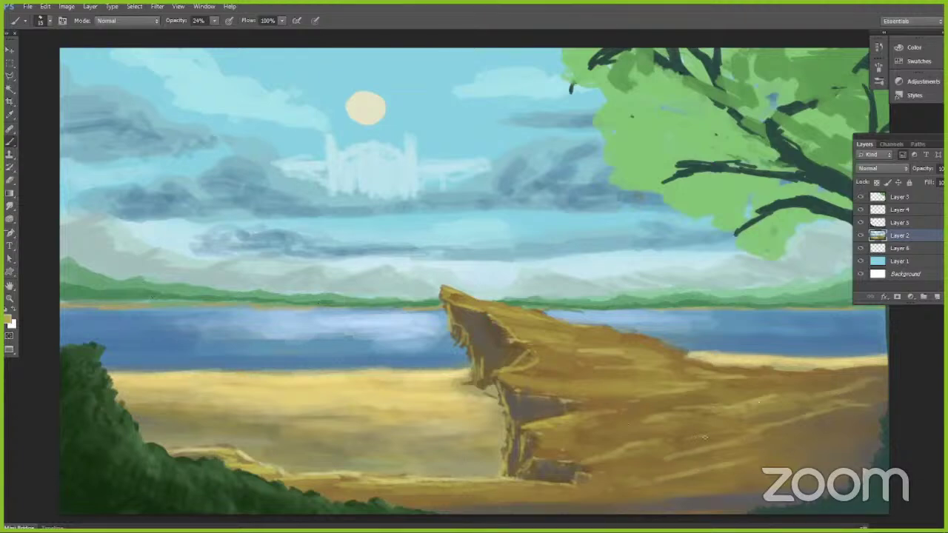
pyautogui.moveTo(824, 446); pyautogui.dragTo(771, 460)
# Step: Add fine highlight strokes along the cliff tip, upper surface, right edge and lower area with a smaller brush
pyautogui.press('[')
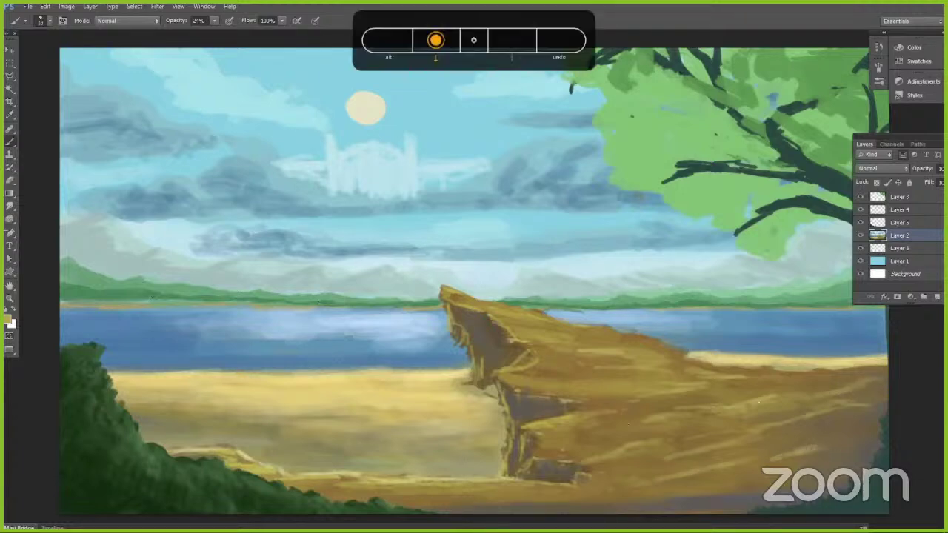
pyautogui.press('[')
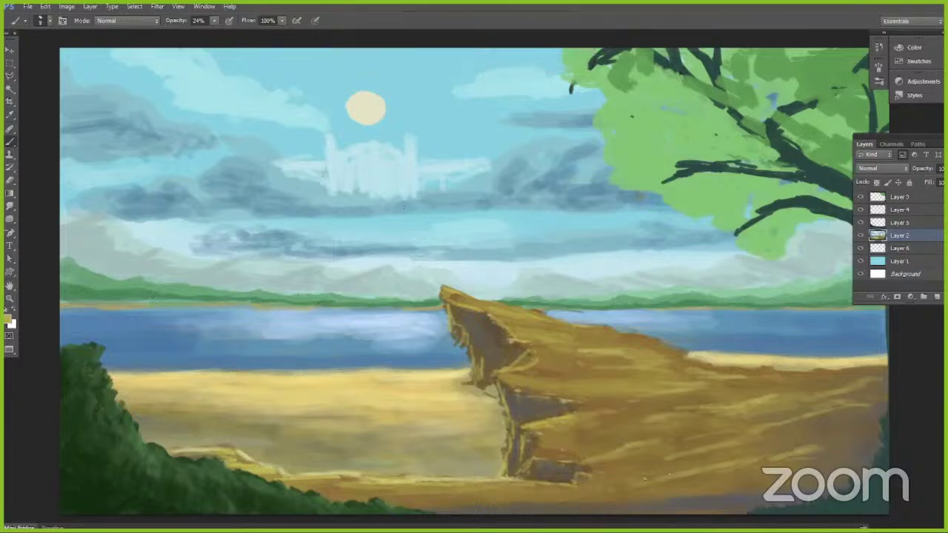
pyautogui.moveTo(882, 375); pyautogui.dragTo(863, 380)
pyautogui.moveTo(684, 412); pyautogui.dragTo(648, 409)
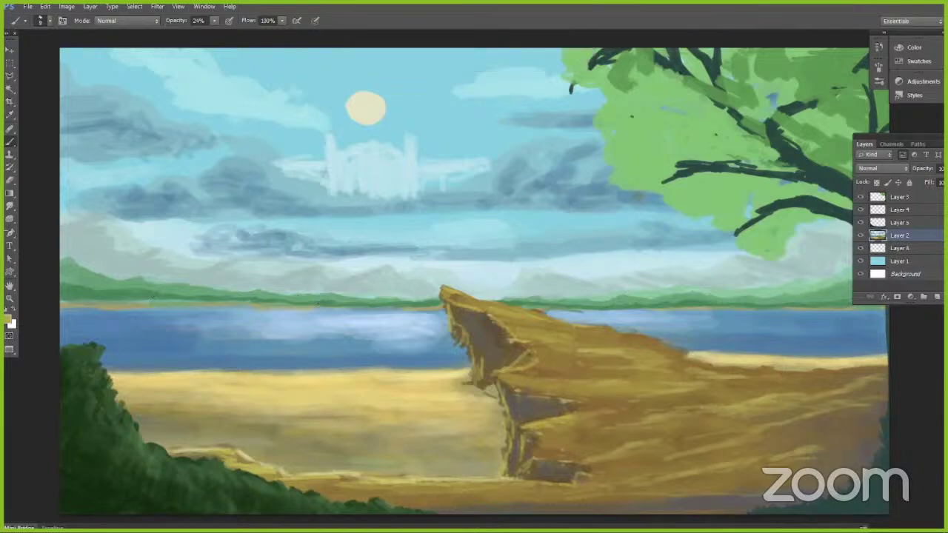
pyautogui.moveTo(578, 351); pyautogui.dragTo(551, 354)
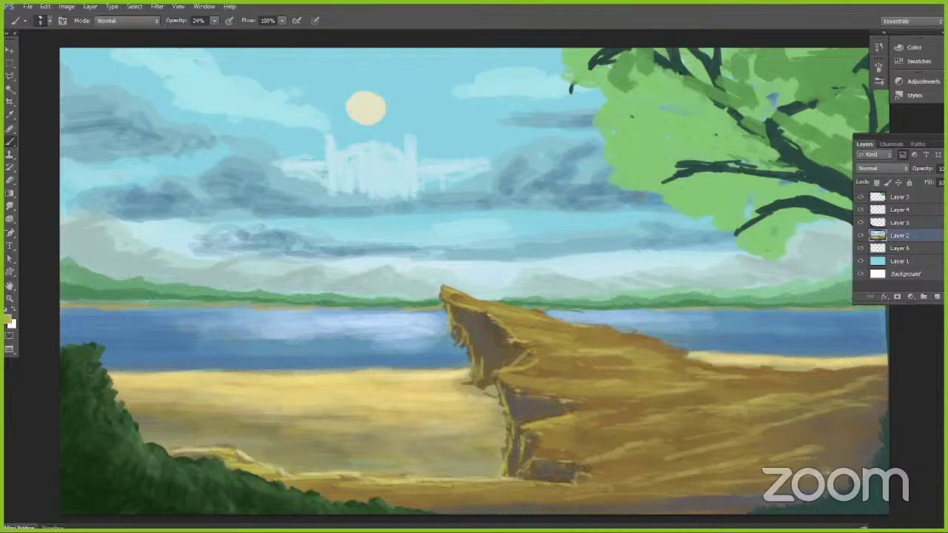
pyautogui.moveTo(824, 437); pyautogui.dragTo(847, 431)
pyautogui.moveTo(448, 294); pyautogui.dragTo(467, 302)
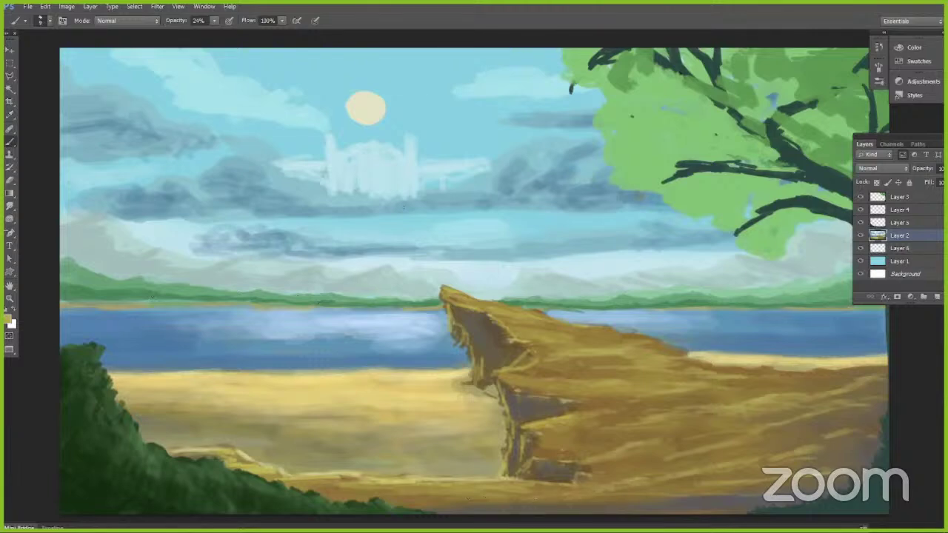
pyautogui.moveTo(667, 458); pyautogui.dragTo(635, 465)
# Step: Switch the display to the standard screen mode with the document tab and status bar showing
pyautogui.press('f')
pyautogui.press('f')
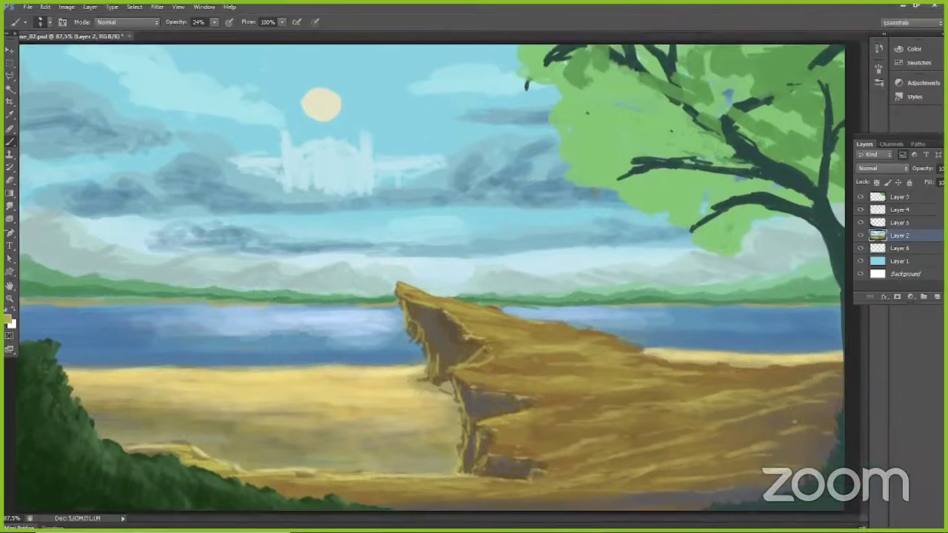
pyautogui.moveTo(535, 519)
pyautogui.click(471, 517)
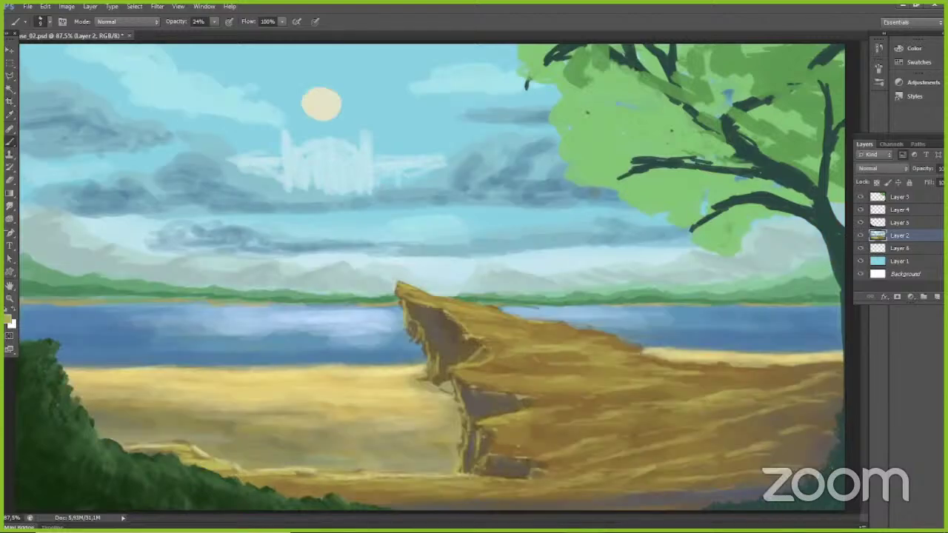
# Step: Fill out the dark clouds on the left of the sky with a sampled blue-grey and a larger brush at 44% opacity
pyautogui.keyDown('alt'); pyautogui.click(69, 123); pyautogui.keyUp('alt')
pyautogui.press(']')
pyautogui.press(']')
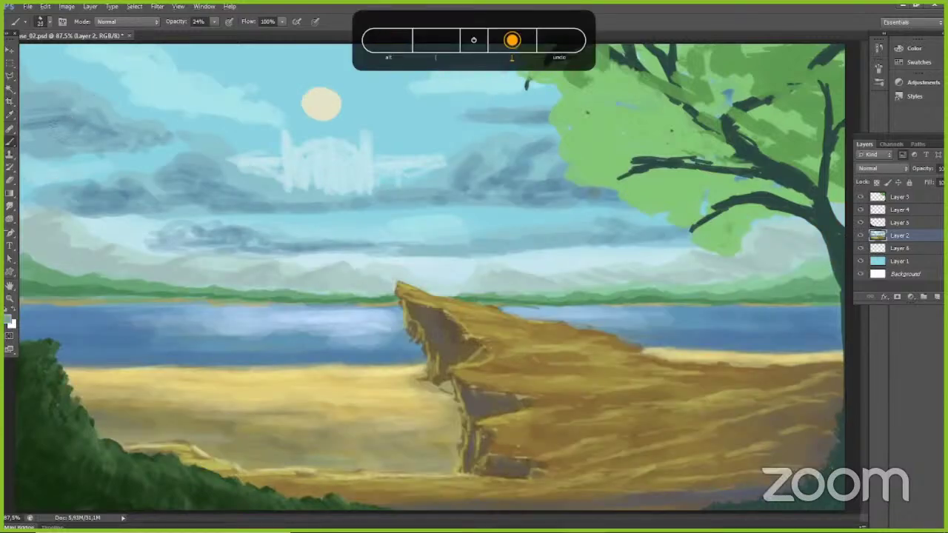
pyautogui.click(215, 22)
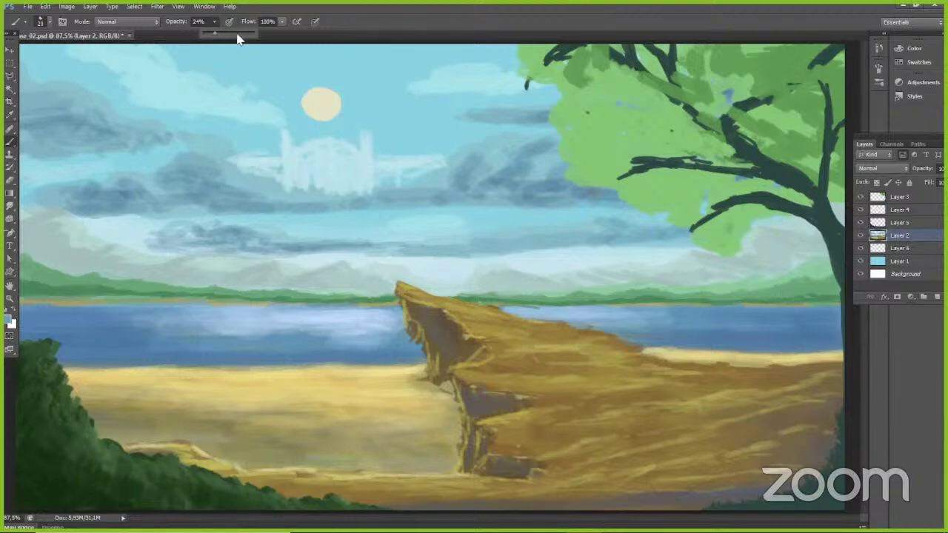
pyautogui.click(225, 34)
pyautogui.click(351, 19)
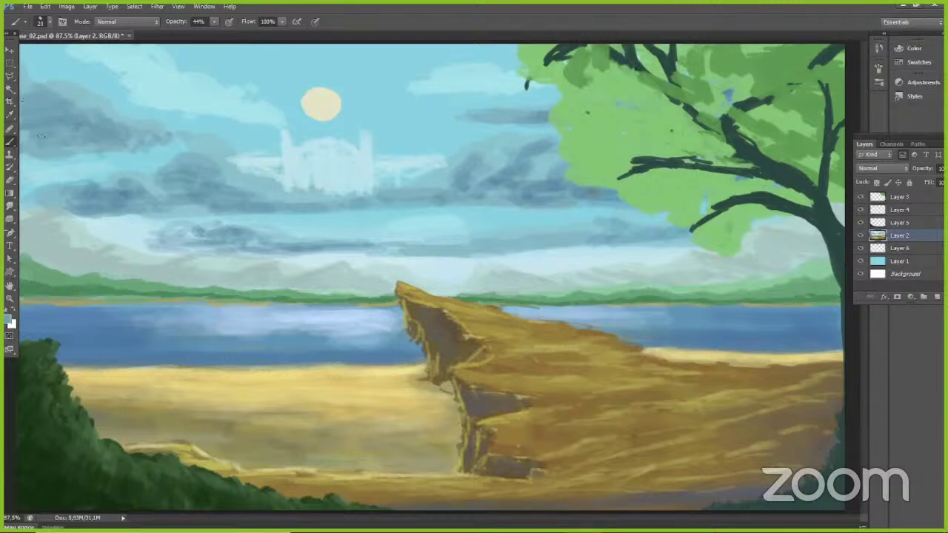
pyautogui.moveTo(128, 135)
pyautogui.mouseDown()
pyautogui.moveTo(154, 145)
pyautogui.moveTo(83, 149)
pyautogui.mouseUp()
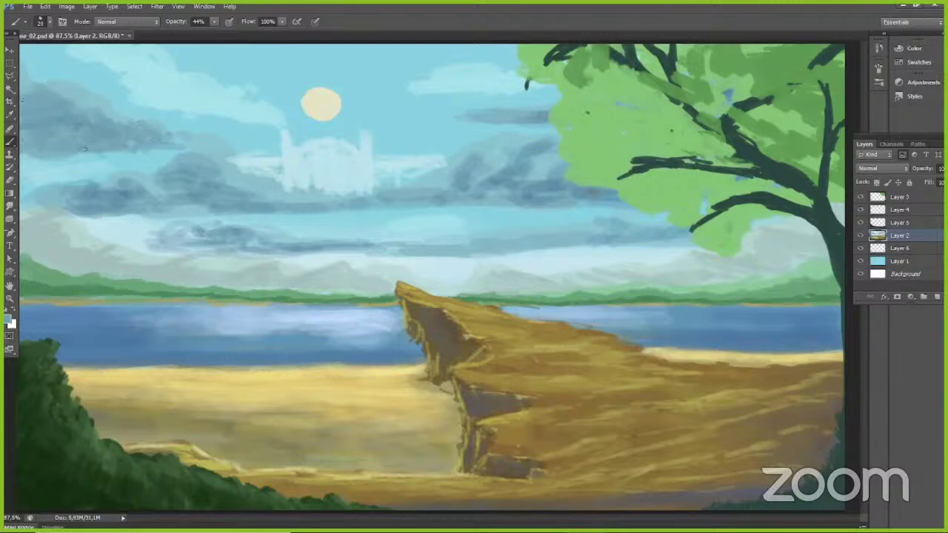
pyautogui.moveTo(144, 183)
pyautogui.mouseDown()
pyautogui.moveTo(74, 197)
pyautogui.moveTo(34, 192)
pyautogui.moveTo(67, 181)
pyautogui.moveTo(35, 185)
pyautogui.mouseUp()
pyautogui.moveTo(174, 207); pyautogui.dragTo(201, 207)
pyautogui.moveTo(227, 167)
pyautogui.mouseDown()
pyautogui.moveTo(189, 157)
pyautogui.moveTo(298, 202)
pyautogui.mouseUp()
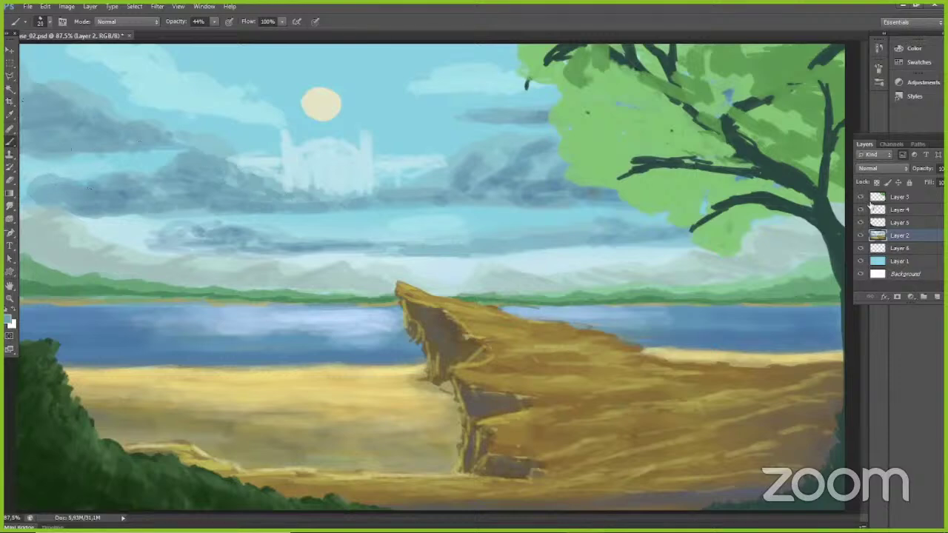
# Step: Hide Layer 3 with the tree foliage and build up the blue-grey clouds on the right with a larger brush
pyautogui.click(860, 197)
pyautogui.press(']')
pyautogui.press(']')
pyautogui.press(']')
pyautogui.moveTo(763, 155)
pyautogui.mouseDown()
pyautogui.moveTo(832, 169)
pyautogui.moveTo(790, 154)
pyautogui.moveTo(806, 146)
pyautogui.moveTo(814, 160)
pyautogui.moveTo(786, 142)
pyautogui.mouseUp()
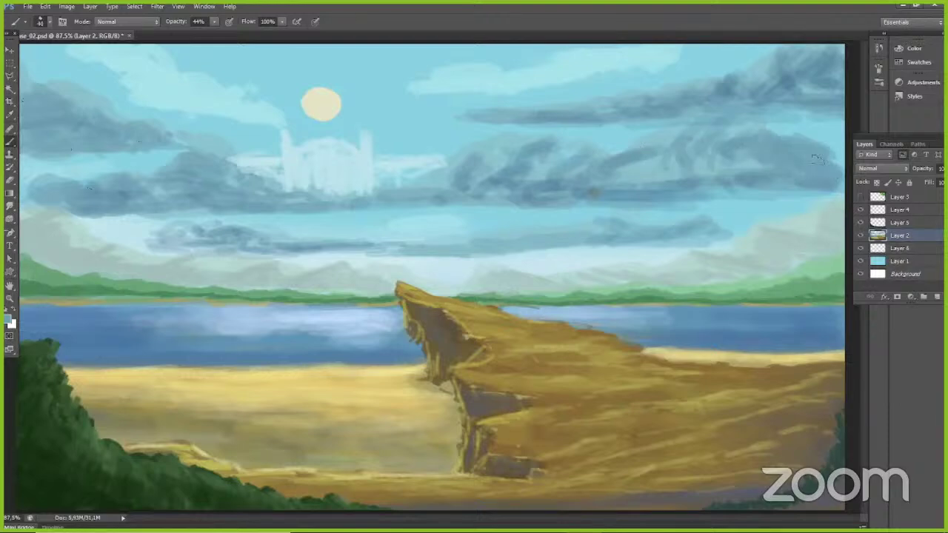
pyautogui.moveTo(842, 184); pyautogui.dragTo(711, 192)
pyautogui.moveTo(779, 115); pyautogui.dragTo(815, 126)
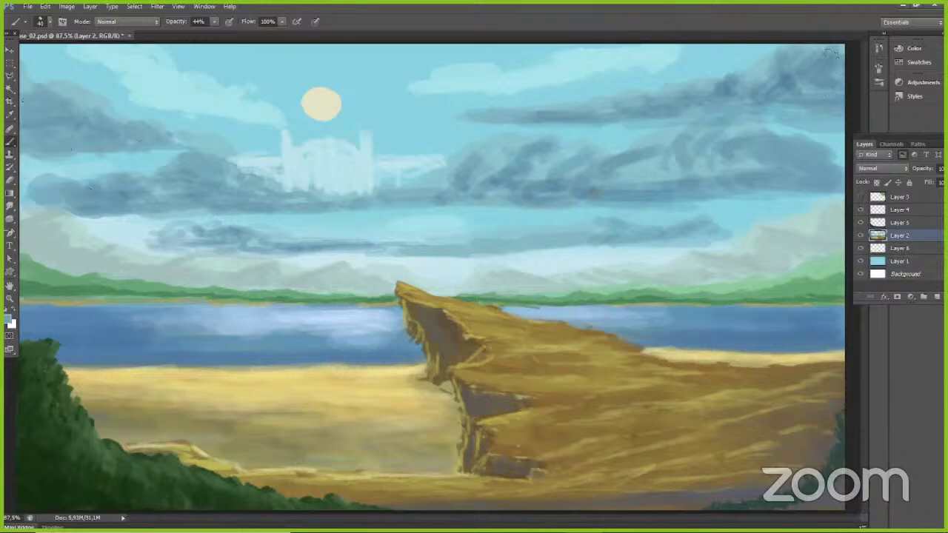
pyautogui.moveTo(822, 49)
pyautogui.mouseDown()
pyautogui.moveTo(781, 49)
pyautogui.moveTo(809, 71)
pyautogui.moveTo(753, 48)
pyautogui.mouseUp()
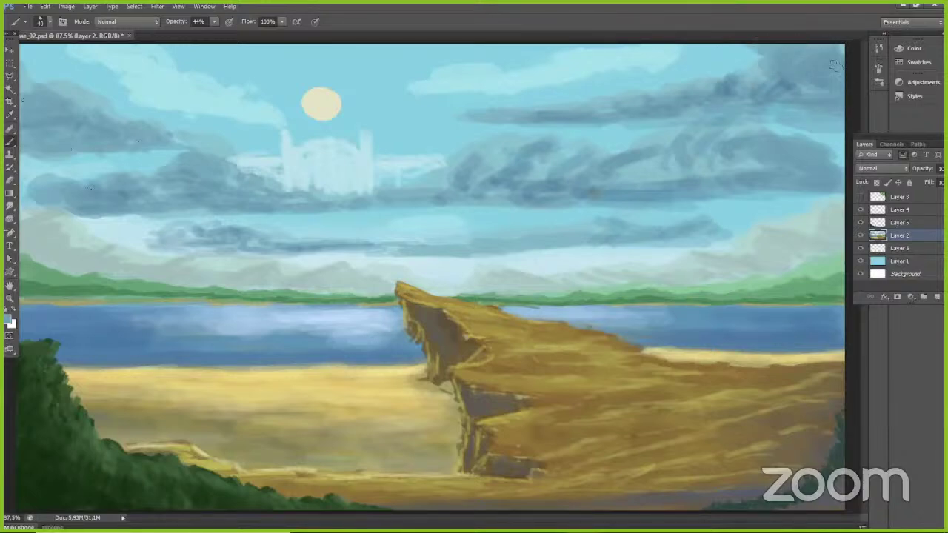
pyautogui.moveTo(821, 110); pyautogui.dragTo(770, 120)
pyautogui.moveTo(841, 119)
pyautogui.mouseDown()
pyautogui.moveTo(794, 124)
pyautogui.moveTo(839, 167)
pyautogui.mouseUp()
# Step: Define the lower edge of the large right-hand cloud bank with a smaller brush
pyautogui.press('[')
pyautogui.press('[')
pyautogui.moveTo(726, 196)
pyautogui.mouseDown()
pyautogui.moveTo(797, 199)
pyautogui.moveTo(837, 198)
pyautogui.mouseUp()
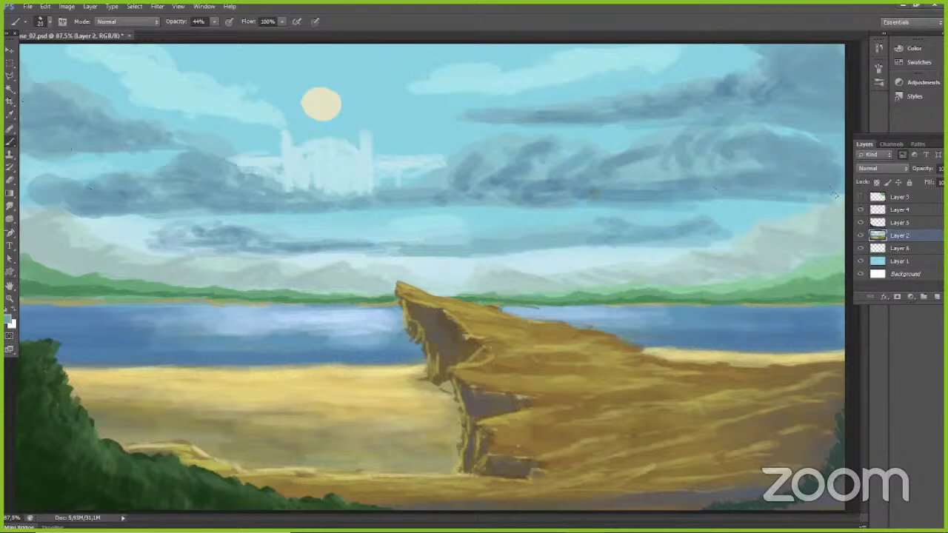
pyautogui.moveTo(595, 203); pyautogui.dragTo(563, 206)
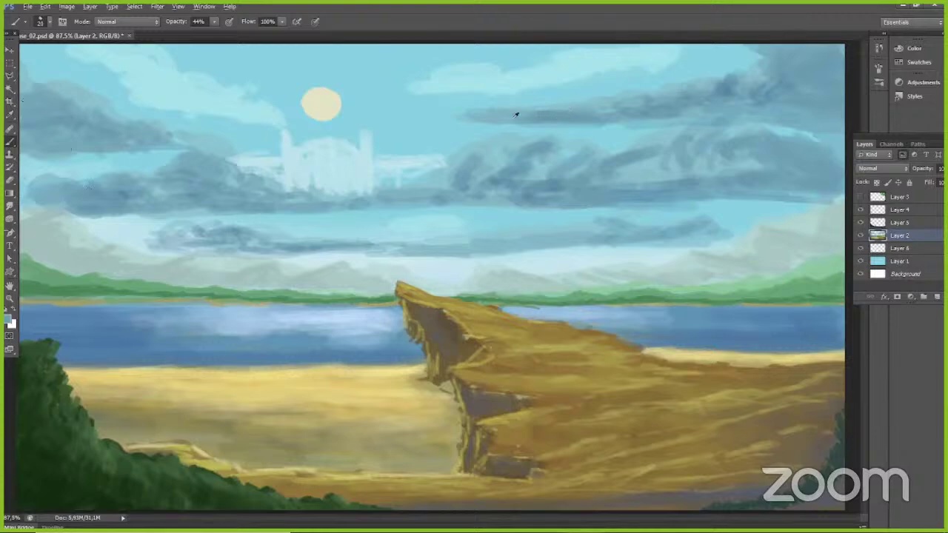
# Step: Extend the thin dark cloud toward the sun and add pale cloud streaks above it with sampled sky colors
pyautogui.moveTo(516, 116)
pyautogui.mouseDown()
pyautogui.moveTo(433, 123)
pyautogui.moveTo(434, 97)
pyautogui.moveTo(391, 114)
pyautogui.mouseUp()
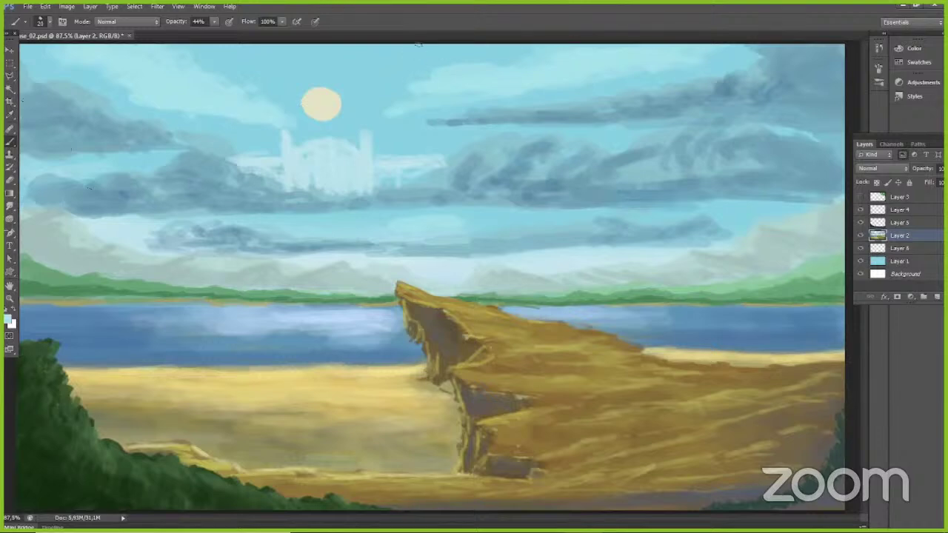
pyautogui.moveTo(438, 46); pyautogui.dragTo(416, 58)
pyautogui.press('[')
pyautogui.press('[')
# Step: Touch up the lower part of the pale castle silhouette with sampled colors in full-screen view
pyautogui.moveTo(73, 35); pyautogui.dragTo(39, 37)
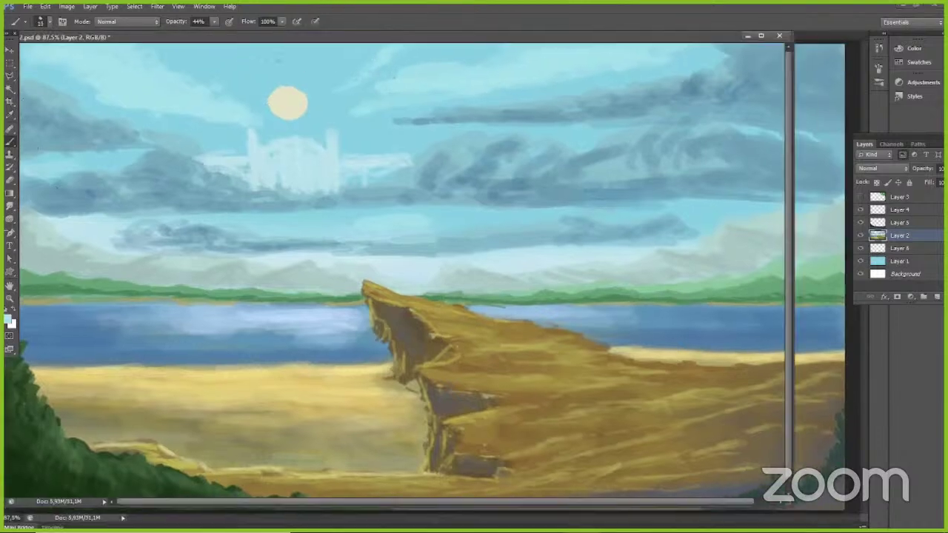
pyautogui.press('f')
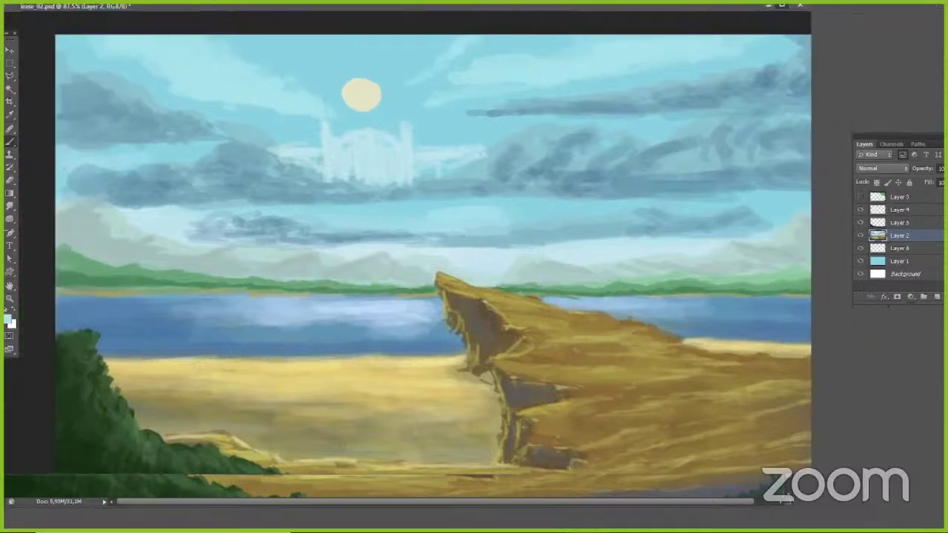
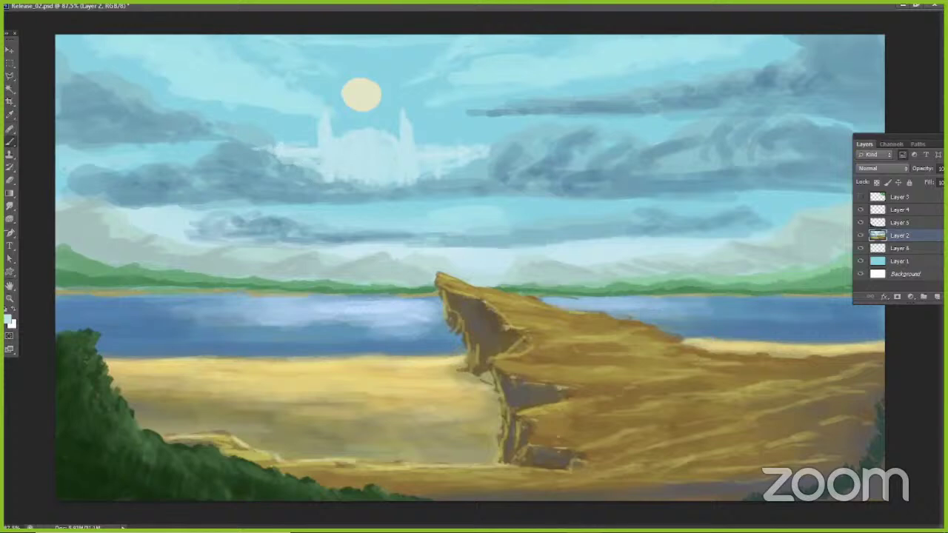
pyautogui.keyDown('alt'); pyautogui.click(315, 180); pyautogui.keyUp('alt')
pyautogui.moveTo(326, 179); pyautogui.dragTo(337, 188)
pyautogui.keyDown('alt'); pyautogui.click(318, 173); pyautogui.keyUp('alt')
# Step: Deepen the billowing top of the cloud bank right of the castle with a sampled blue-grey and a larger brush
pyautogui.keyDown('alt'); pyautogui.click(571, 144); pyautogui.keyUp('alt')
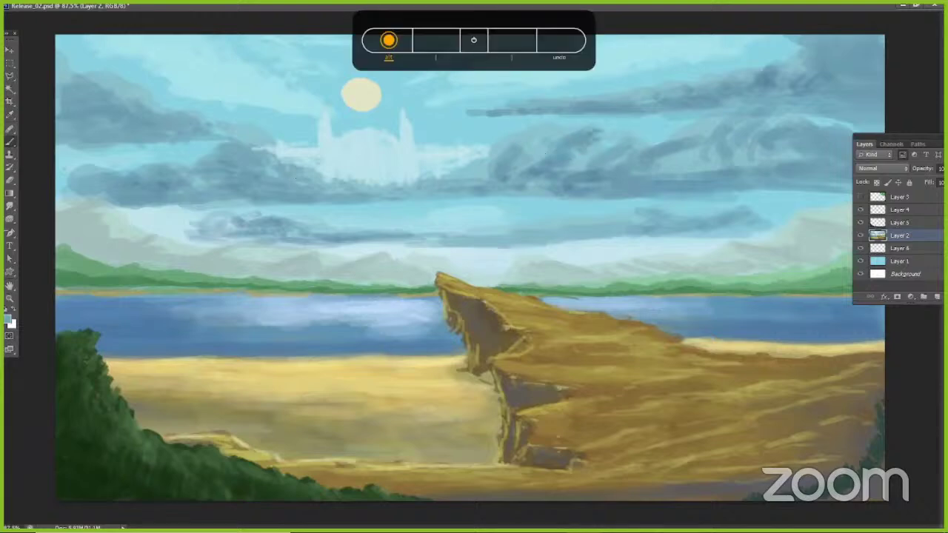
pyautogui.press(']')
pyautogui.moveTo(600, 128)
pyautogui.mouseDown()
pyautogui.moveTo(580, 154)
pyautogui.moveTo(596, 150)
pyautogui.mouseUp()
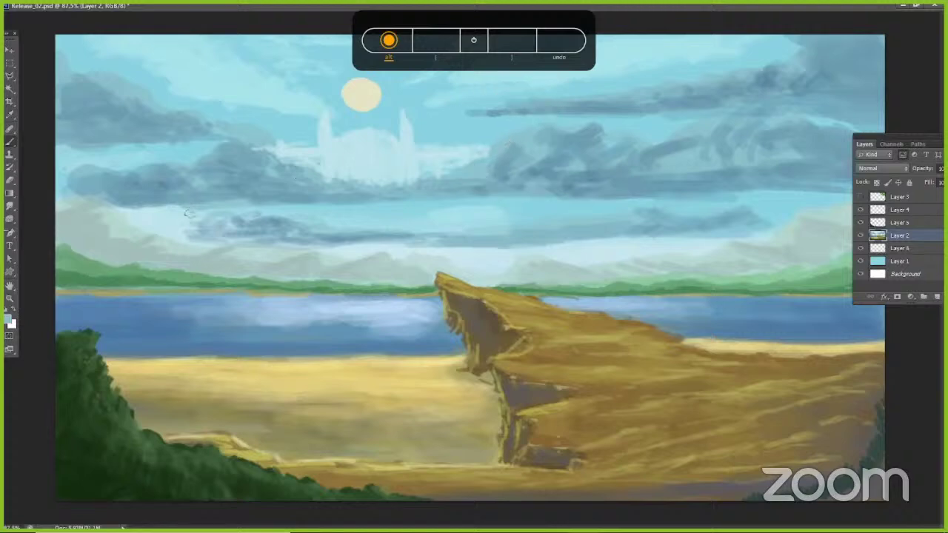
# Step: Set the foreground color to pale cyan #c5f0f7 and dab a highlight on the cloud's edge beside the castle
pyautogui.click(9, 319)
pyautogui.click(691, 191)
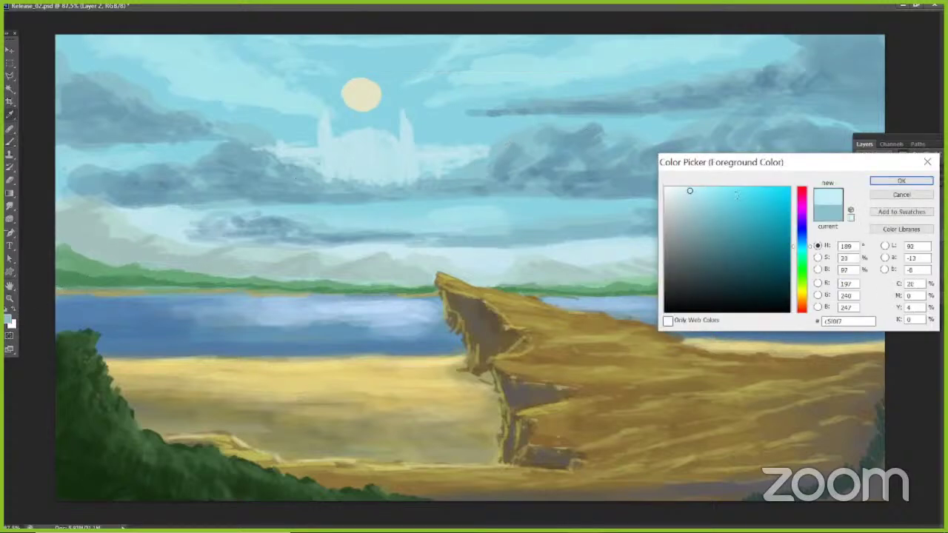
pyautogui.click(901, 181)
pyautogui.moveTo(510, 145); pyautogui.dragTo(515, 152)
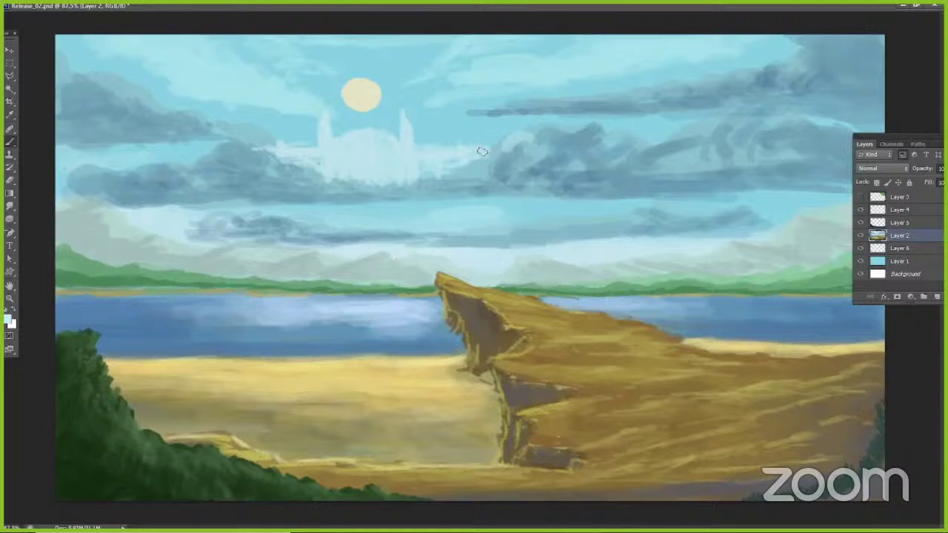
# Step: Bring back the menu bar view and set the brush opacity to 26%
pyautogui.press('f')
pyautogui.click(216, 22)
pyautogui.moveTo(215, 32); pyautogui.dragTo(205, 34)
pyautogui.click(363, 20)
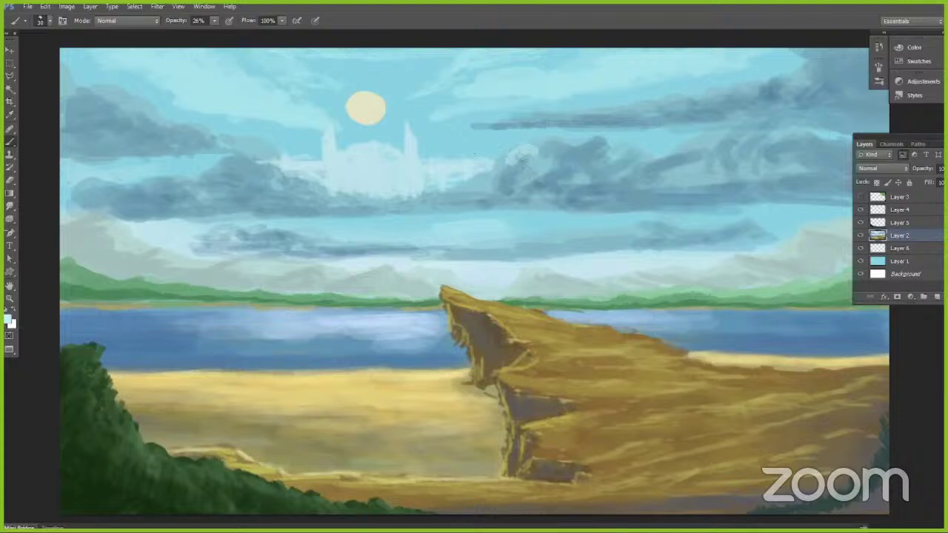
# Step: Lower the brush opacity to 19% and paint pale cyan highlights on the cloud banks on both sides of the castle
pyautogui.press('[')
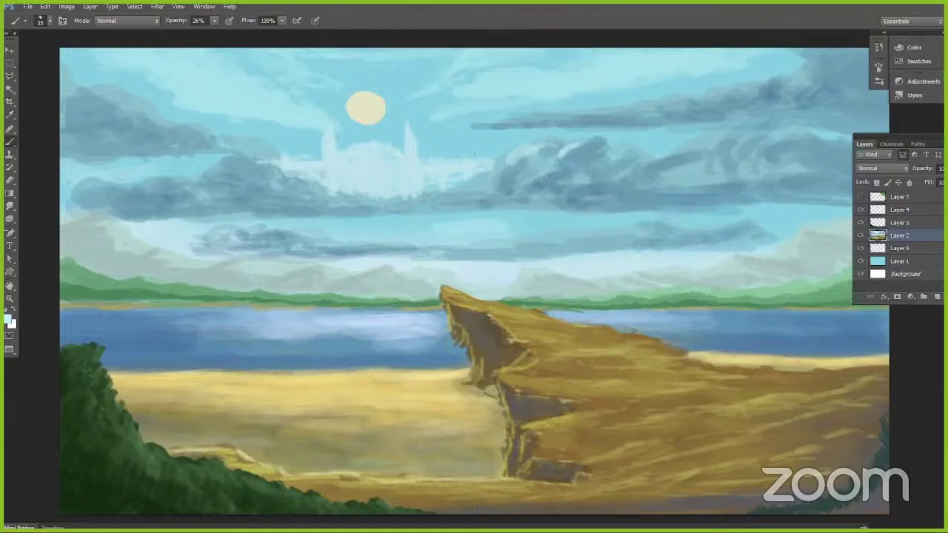
pyautogui.moveTo(214, 21); pyautogui.dragTo(209, 33)
pyautogui.press(']')
pyautogui.press(']')
pyautogui.moveTo(610, 168); pyautogui.dragTo(482, 199)
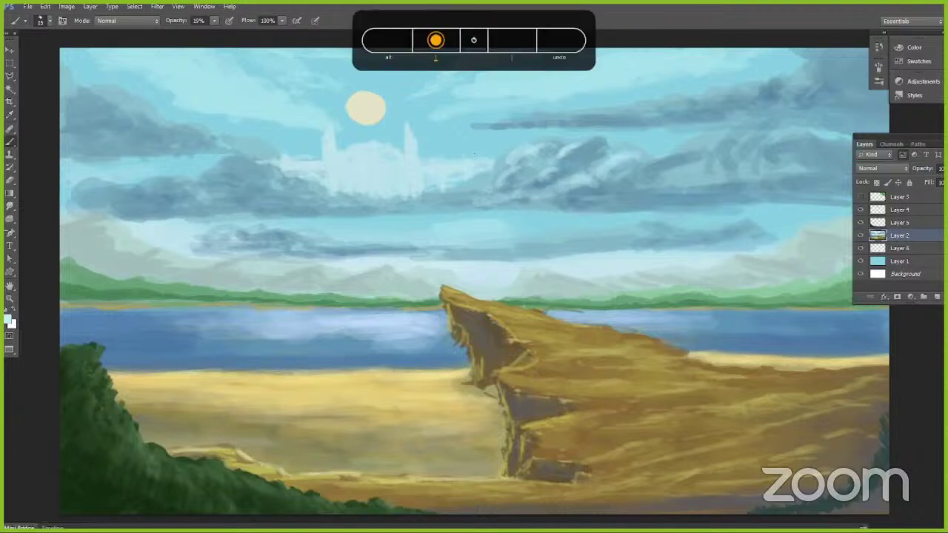
pyautogui.press('[')
pyautogui.moveTo(233, 167)
pyautogui.mouseDown()
pyautogui.moveTo(313, 201)
pyautogui.moveTo(368, 208)
pyautogui.mouseUp()
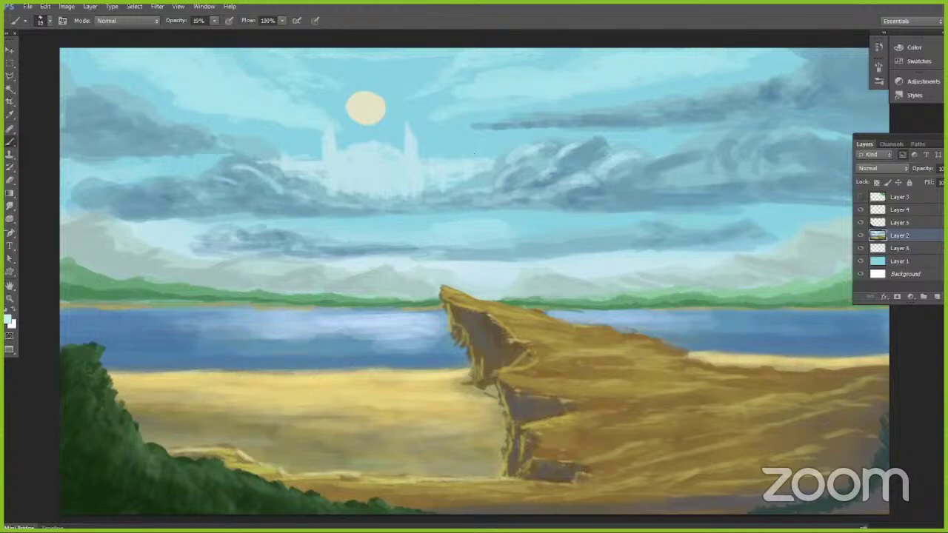
# Step: Set the foreground color to pale cream #f6f1d3 and highlight the billowing cloud just right of the castle
pyautogui.click(9, 319)
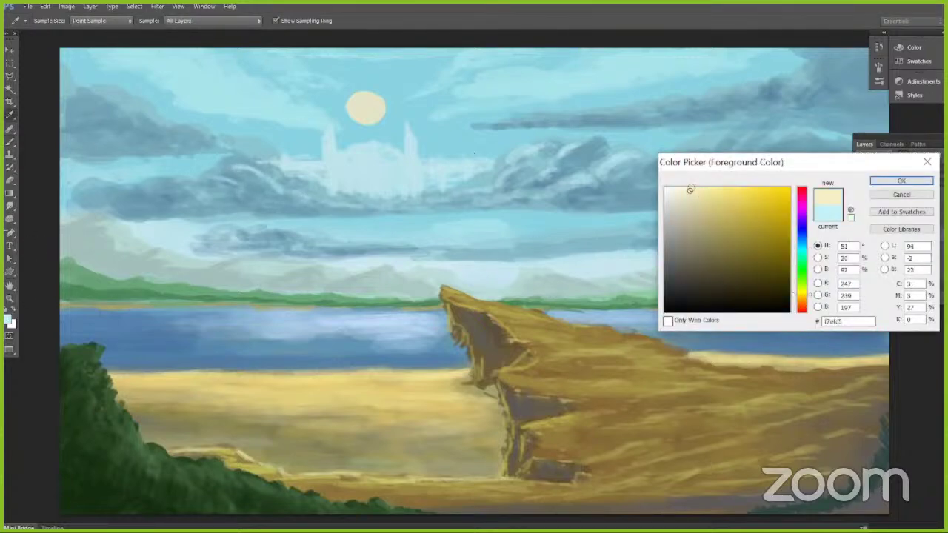
pyautogui.click(691, 193)
pyautogui.click(682, 191)
pyautogui.click(888, 181)
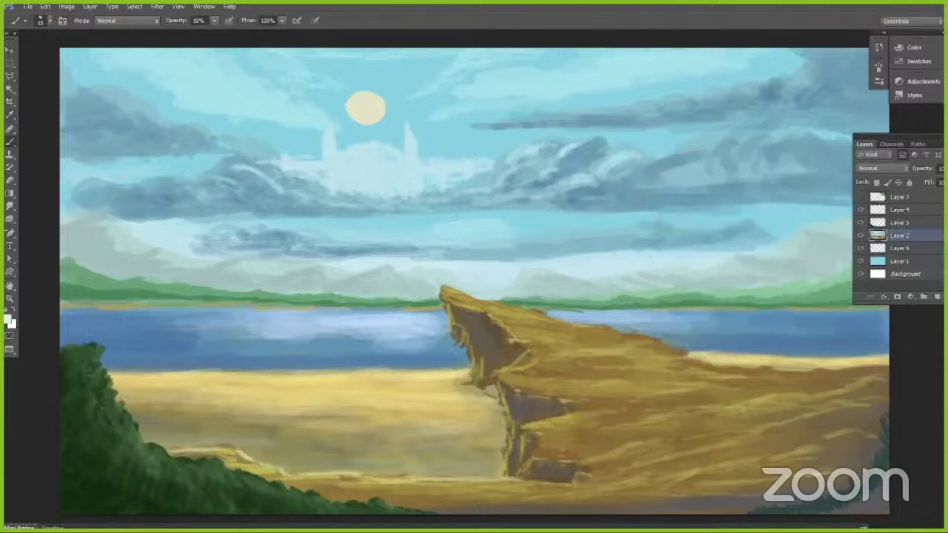
pyautogui.moveTo(583, 146)
pyautogui.mouseDown()
pyautogui.moveTo(554, 160)
pyautogui.moveTo(551, 178)
pyautogui.moveTo(499, 195)
pyautogui.mouseUp()
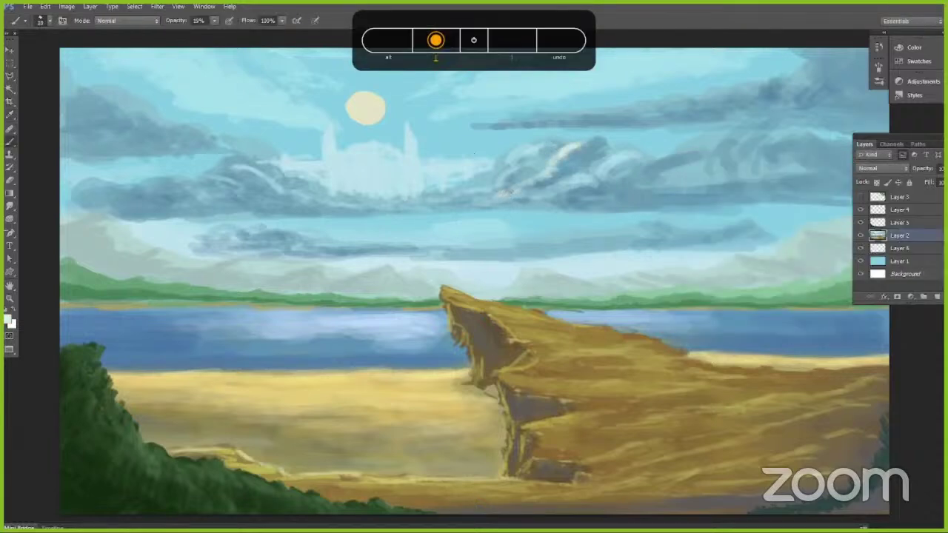
# Step: Add fine cream highlights to the low cloud strip and the cloud bank left of the castle with a smaller brush
pyautogui.press('[')
pyautogui.press('[')
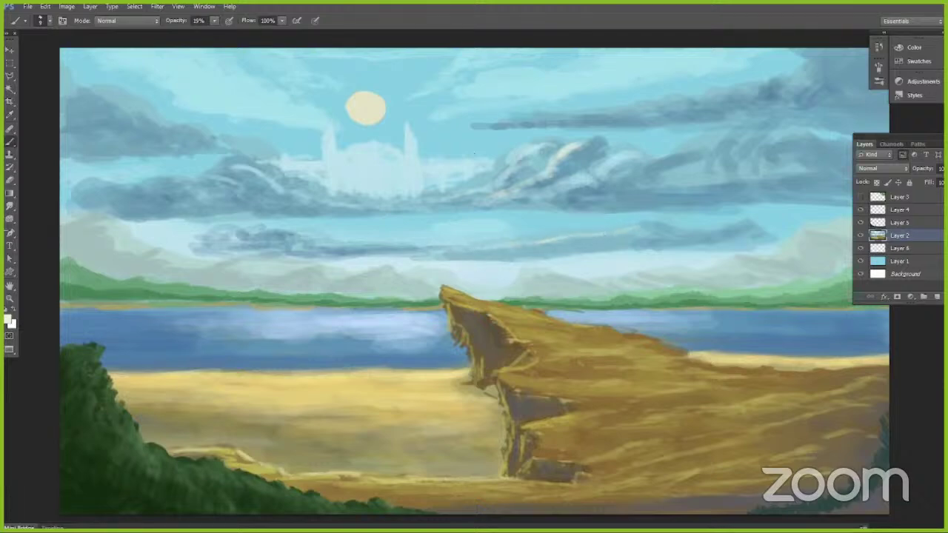
pyautogui.moveTo(287, 234); pyautogui.dragTo(401, 250)
pyautogui.moveTo(166, 181)
pyautogui.mouseDown()
pyautogui.moveTo(240, 201)
pyautogui.moveTo(268, 193)
pyautogui.mouseUp()
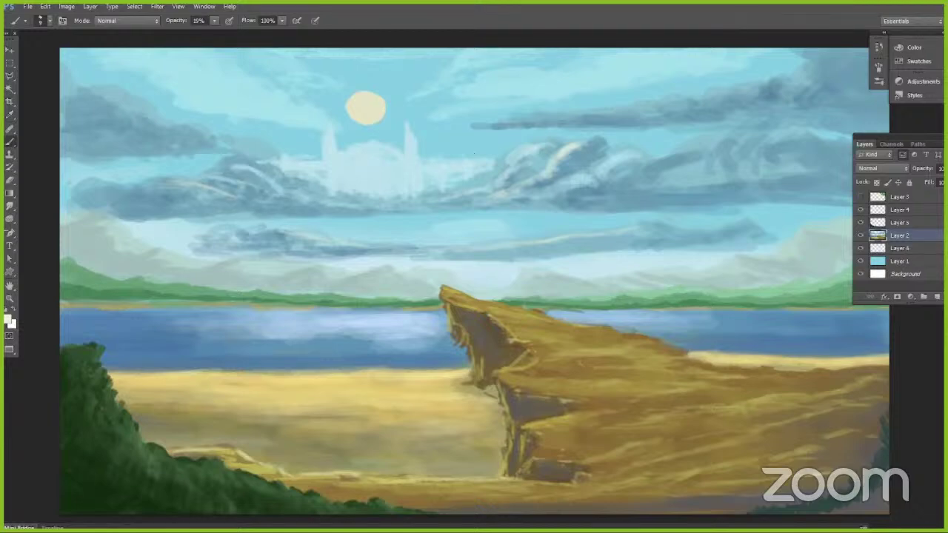
pyautogui.press('[')
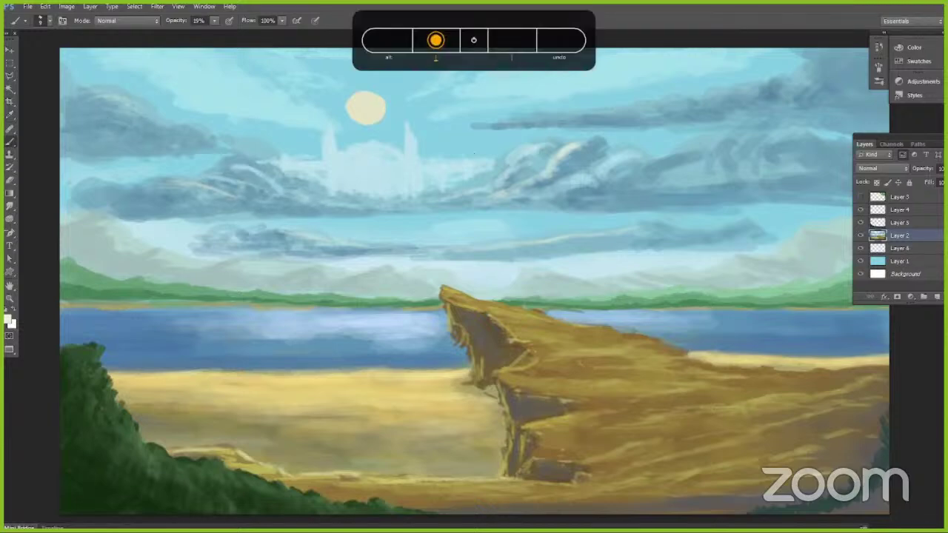
# Step: Paint curved cream highlights along the top of the upper-left cloud with a slightly larger brush
pyautogui.press(']')
pyautogui.press(']')
pyautogui.moveTo(77, 111); pyautogui.dragTo(211, 141)
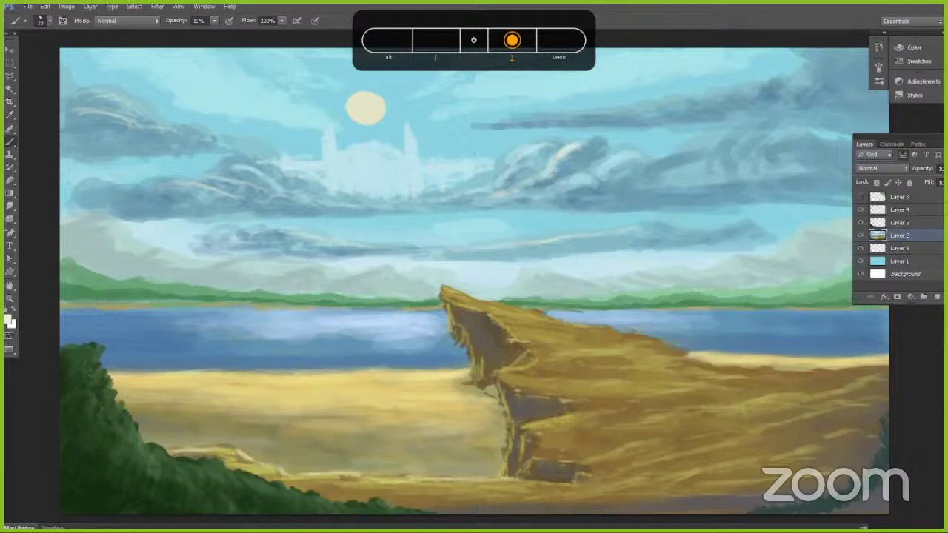
pyautogui.moveTo(66, 112)
pyautogui.mouseDown()
pyautogui.moveTo(88, 102)
pyautogui.moveTo(213, 141)
pyautogui.mouseUp()
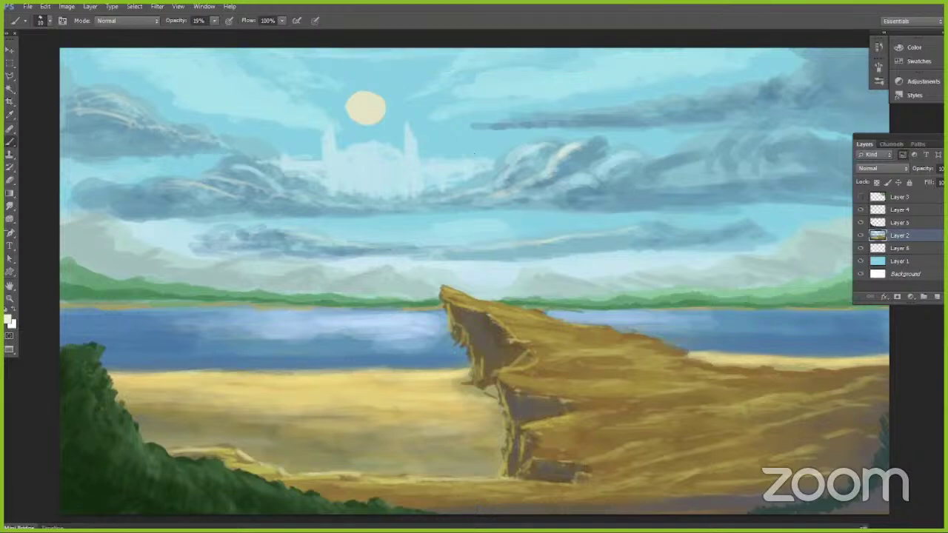
# Step: Paint cream streaks in the sky right of the sun and along the long upper-right cloud
pyautogui.press(']')
pyautogui.moveTo(500, 90)
pyautogui.mouseDown()
pyautogui.moveTo(542, 72)
pyautogui.moveTo(434, 118)
pyautogui.mouseUp()
pyautogui.moveTo(634, 59); pyautogui.dragTo(607, 70)
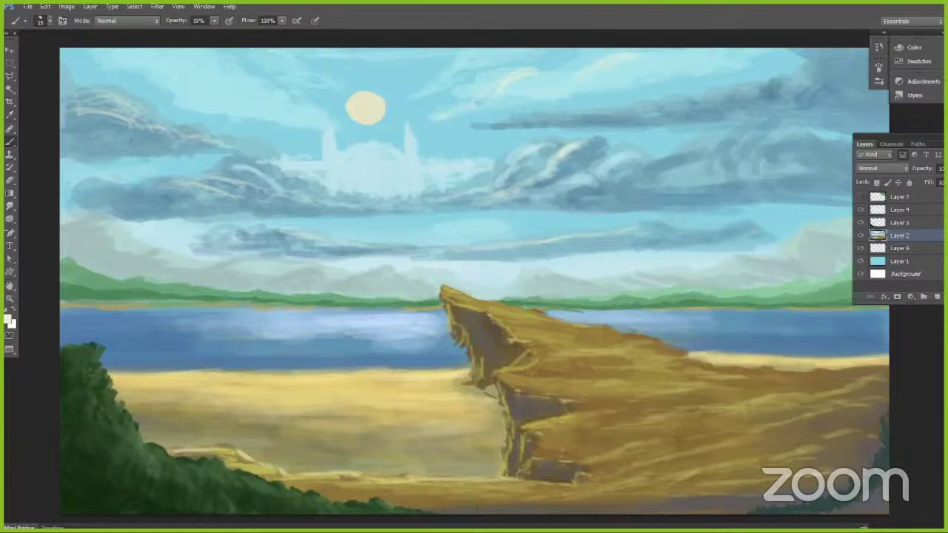
pyautogui.moveTo(691, 96)
pyautogui.mouseDown()
pyautogui.moveTo(477, 127)
pyautogui.moveTo(561, 117)
pyautogui.mouseUp()
pyautogui.moveTo(797, 78); pyautogui.dragTo(663, 108)
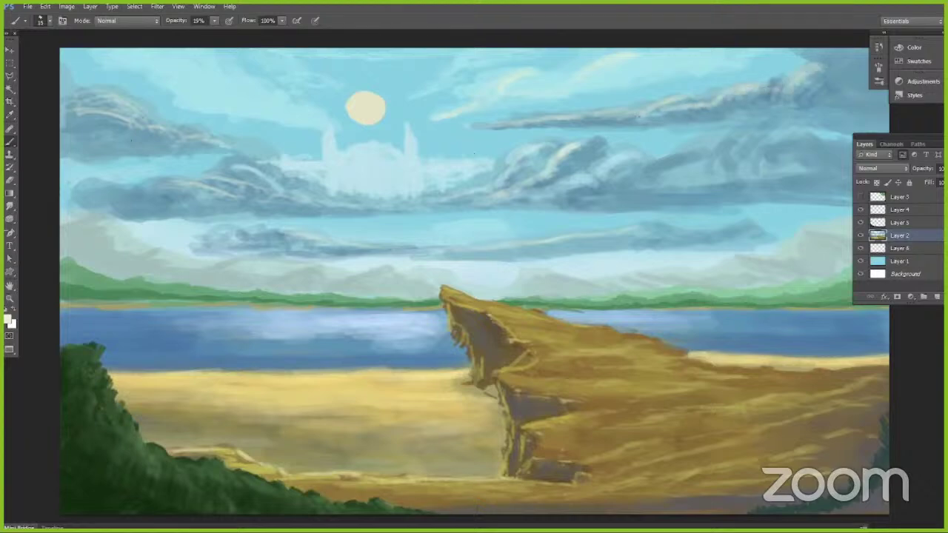
# Step: Paint swirling cream highlights across the large cloud bank at the far right, refining its underside with a smaller brush
pyautogui.press(']')
pyautogui.moveTo(802, 135)
pyautogui.mouseDown()
pyautogui.moveTo(733, 157)
pyautogui.moveTo(709, 148)
pyautogui.moveTo(666, 172)
pyautogui.moveTo(606, 150)
pyautogui.mouseUp()
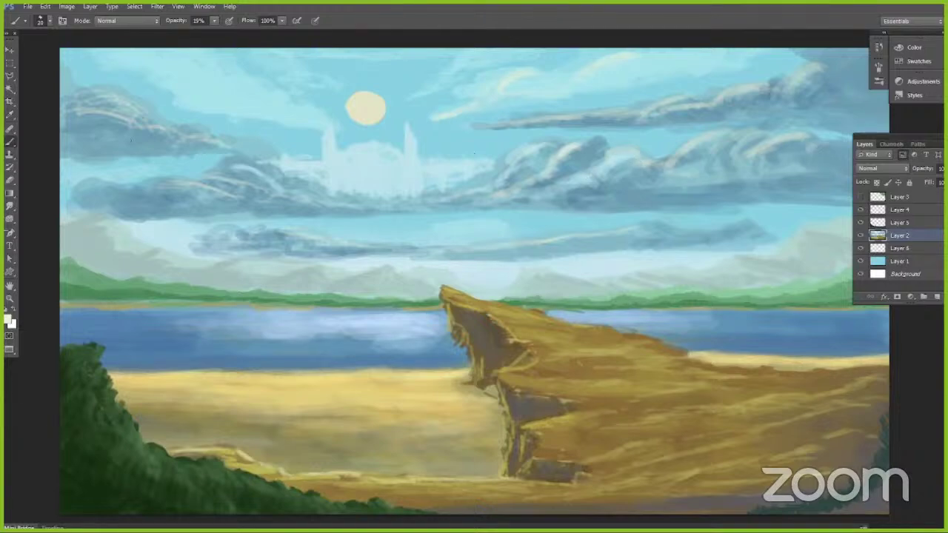
pyautogui.moveTo(814, 148)
pyautogui.mouseDown()
pyautogui.moveTo(782, 169)
pyautogui.moveTo(567, 197)
pyautogui.mouseUp()
pyautogui.press('[')
pyautogui.press('[')
pyautogui.press('[')
pyautogui.press('[')
pyautogui.moveTo(813, 172)
pyautogui.mouseDown()
pyautogui.moveTo(776, 188)
pyautogui.moveTo(704, 195)
pyautogui.mouseUp()
pyautogui.press(']')
pyautogui.moveTo(784, 190); pyautogui.dragTo(667, 197)
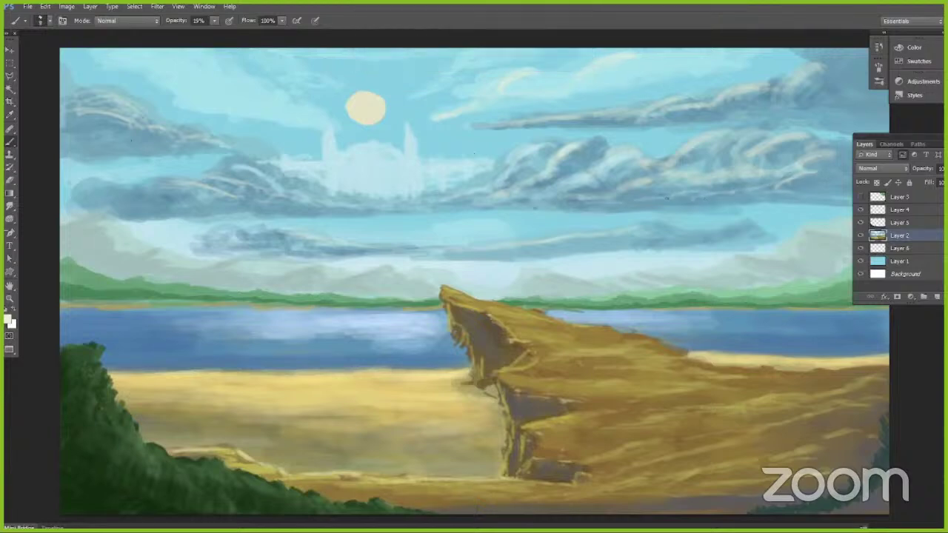
# Step: Highlight the cloud bank left of and below the castle and the low cloud strip in cream with larger brushes
pyautogui.press(']')
pyautogui.moveTo(141, 186); pyautogui.dragTo(381, 215)
pyautogui.press(']')
pyautogui.moveTo(102, 189)
pyautogui.mouseDown()
pyautogui.moveTo(223, 210)
pyautogui.moveTo(380, 210)
pyautogui.mouseUp()
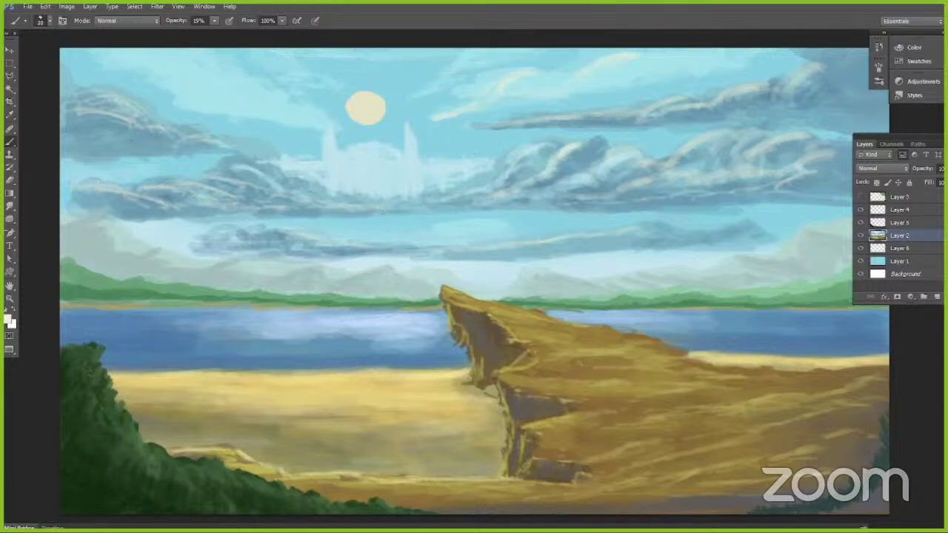
pyautogui.moveTo(230, 163); pyautogui.dragTo(395, 204)
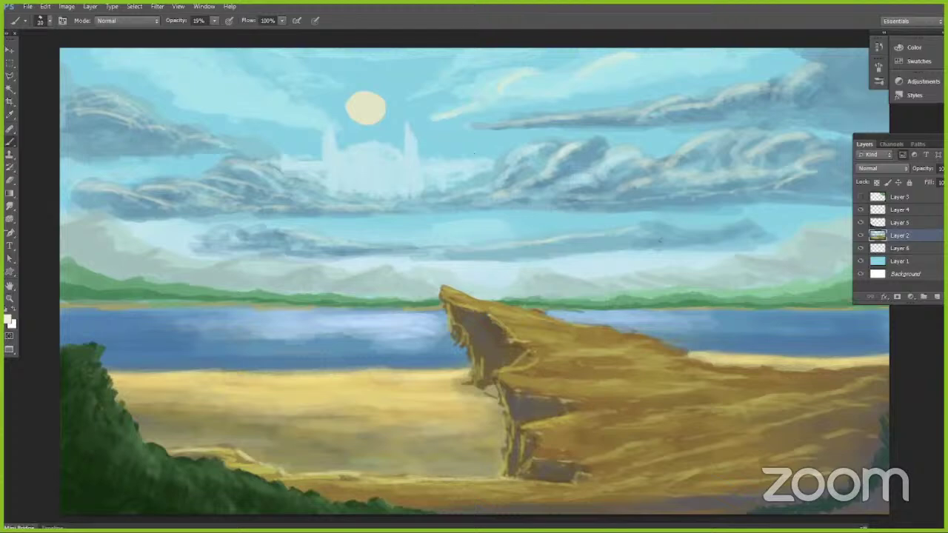
pyautogui.press(']')
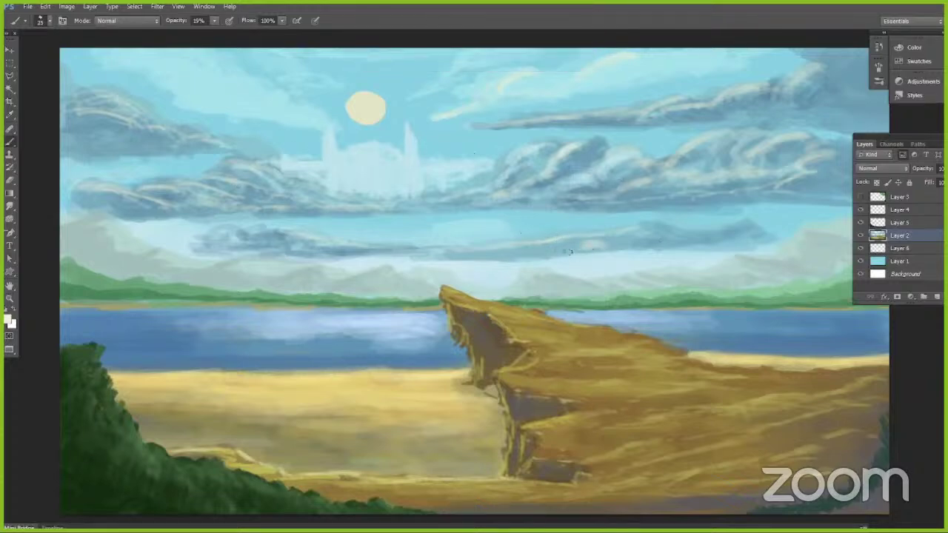
pyautogui.press('[')
# Step: Change the foreground color to a very pale blue
pyautogui.click(9, 320)
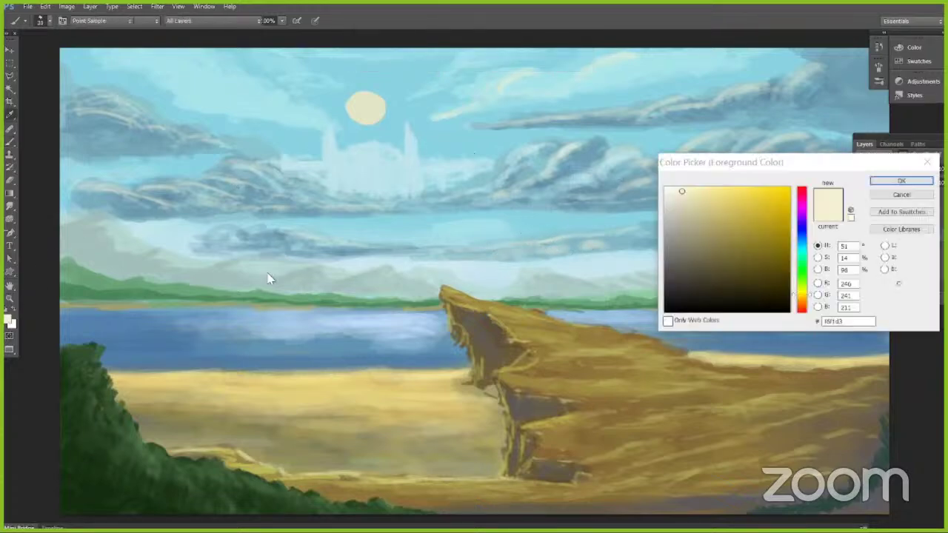
pyautogui.click(803, 235)
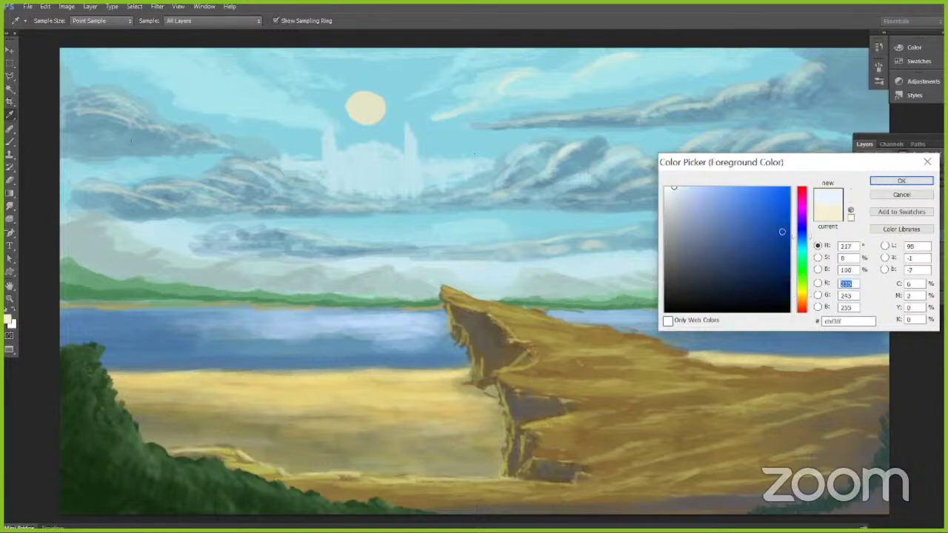
pyautogui.click(679, 193)
pyautogui.click(802, 239)
pyautogui.moveTo(803, 239); pyautogui.dragTo(803, 237)
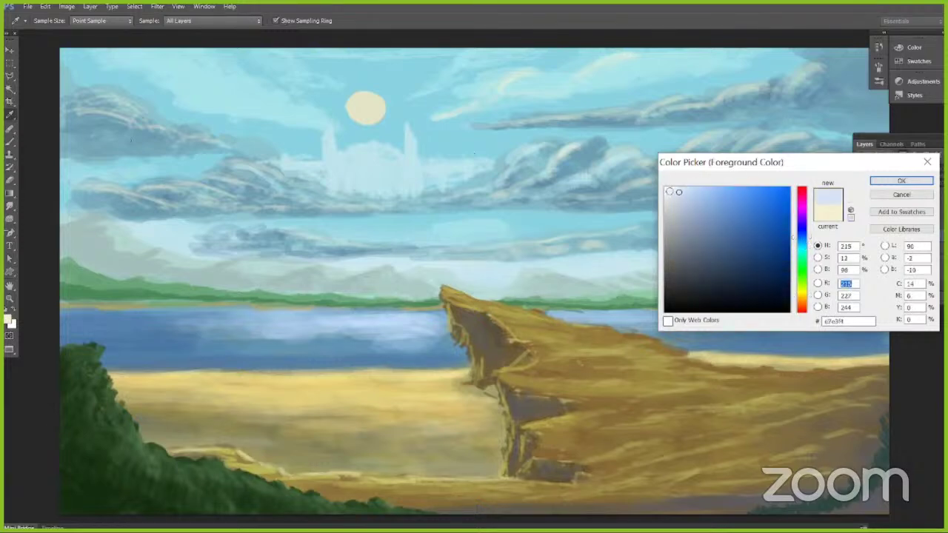
pyautogui.click(674, 193)
pyautogui.click(883, 182)
# Step: Add pale blue highlights to the large cloud bank right of the castle, reducing the brush size for the lower part
pyautogui.moveTo(708, 146)
pyautogui.mouseDown()
pyautogui.moveTo(646, 190)
pyautogui.moveTo(607, 197)
pyautogui.mouseUp()
pyautogui.press('[')
pyautogui.moveTo(727, 185); pyautogui.dragTo(640, 206)
# Step: Paint pale blue highlights along the upper-right cloud, from the canvas corner to its thin tip near the castle
pyautogui.moveTo(863, 61); pyautogui.dragTo(840, 80)
pyautogui.moveTo(866, 54)
pyautogui.mouseDown()
pyautogui.moveTo(846, 78)
pyautogui.moveTo(858, 66)
pyautogui.moveTo(855, 76)
pyautogui.mouseUp()
pyautogui.moveTo(853, 72)
pyautogui.mouseDown()
pyautogui.moveTo(828, 83)
pyautogui.moveTo(843, 101)
pyautogui.mouseUp()
pyautogui.moveTo(847, 92); pyautogui.dragTo(798, 106)
pyautogui.moveTo(813, 101); pyautogui.dragTo(759, 114)
pyautogui.moveTo(840, 80)
pyautogui.mouseDown()
pyautogui.moveTo(777, 106)
pyautogui.moveTo(640, 119)
pyautogui.mouseUp()
pyautogui.press(']')
pyautogui.press('[')
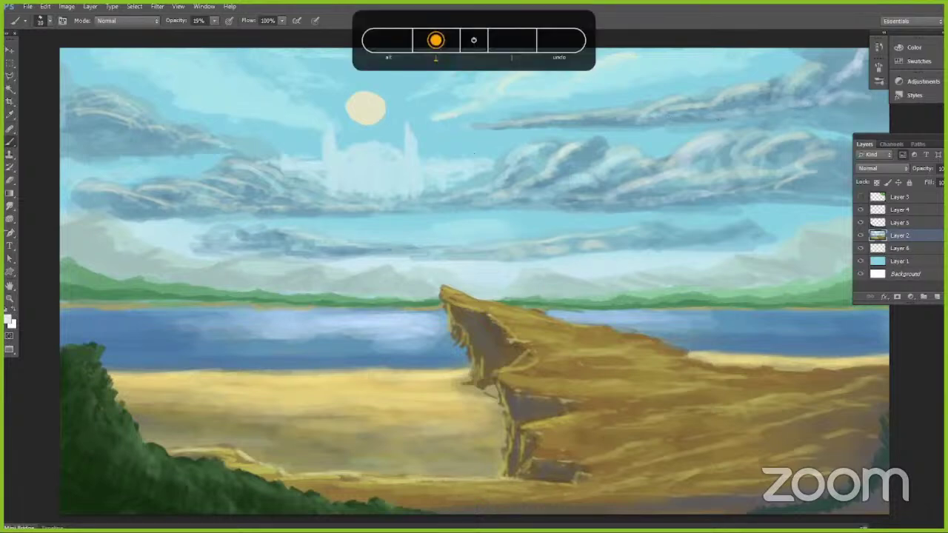
pyautogui.moveTo(803, 90); pyautogui.dragTo(782, 97)
pyautogui.moveTo(784, 94)
pyautogui.mouseDown()
pyautogui.moveTo(764, 109)
pyautogui.moveTo(706, 115)
pyautogui.mouseUp()
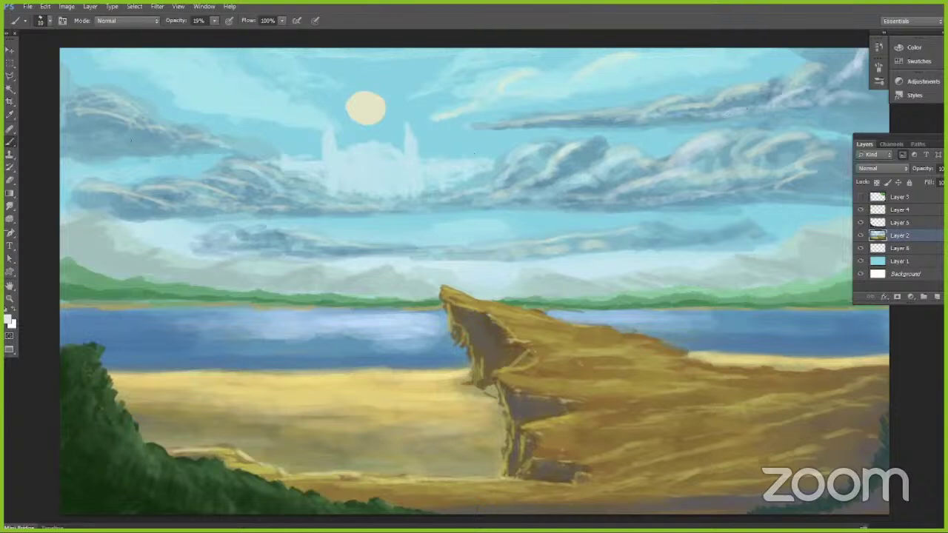
pyautogui.moveTo(539, 121); pyautogui.dragTo(527, 122)
# Step: Sample the sun's cream color and brush larger streaks into the light clouds of the upper-left sky
pyautogui.press(']')
pyautogui.press(']')
pyautogui.press(']')
pyautogui.press(']')
pyautogui.press('[')
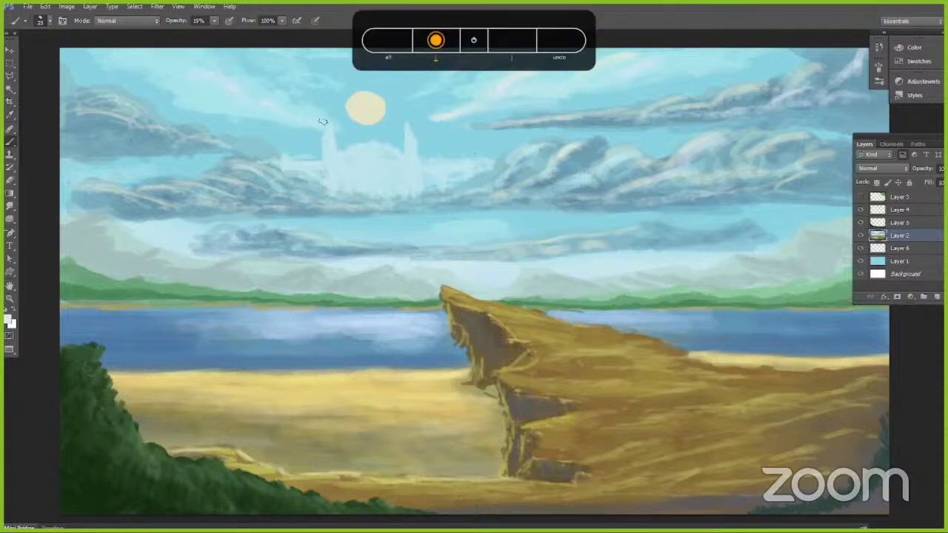
pyautogui.keyDown('alt'); pyautogui.click(370, 104); pyautogui.keyUp('alt')
pyautogui.moveTo(178, 68)
pyautogui.mouseDown()
pyautogui.moveTo(231, 82)
pyautogui.moveTo(235, 93)
pyautogui.mouseUp()
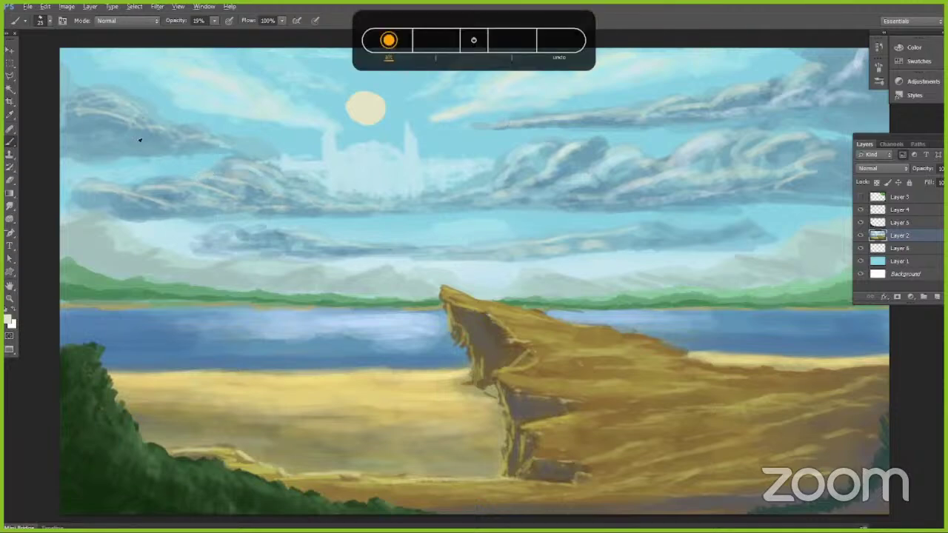
# Step: Blend the left-hand clouds with a sampled blue-grey and move the Layers panel off the canvas's right edge
pyautogui.keyDown('alt'); pyautogui.click(139, 140); pyautogui.keyUp('alt')
pyautogui.moveTo(134, 158)
pyautogui.mouseDown()
pyautogui.moveTo(223, 154)
pyautogui.moveTo(135, 165)
pyautogui.moveTo(185, 168)
pyautogui.mouseUp()
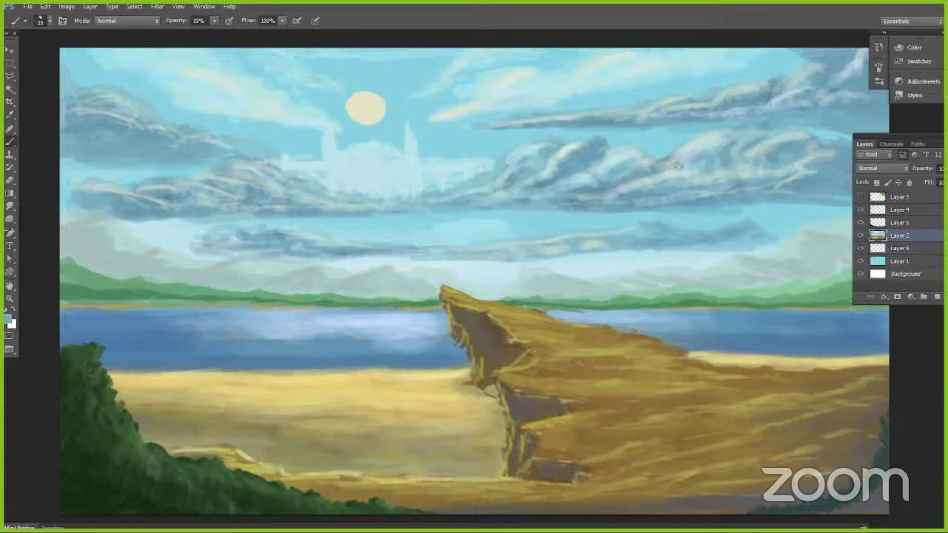
pyautogui.moveTo(873, 143); pyautogui.dragTo(912, 210)
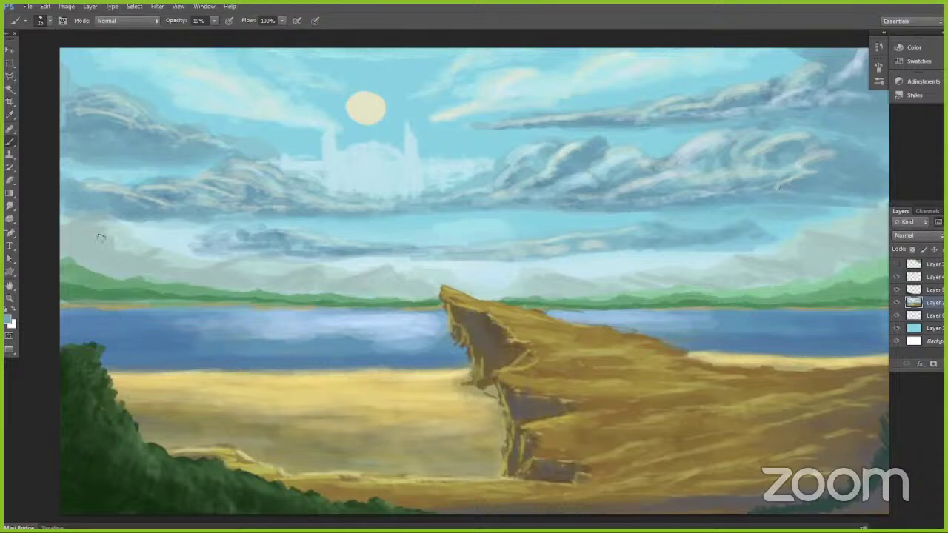
# Step: Touch up the far-left mountains with sampled pale greys, using a smaller brush and 53% opacity
pyautogui.keyDown('alt'); pyautogui.click(63, 235); pyautogui.keyUp('alt')
pyautogui.keyDown('alt'); pyautogui.click(122, 229); pyautogui.keyUp('alt')
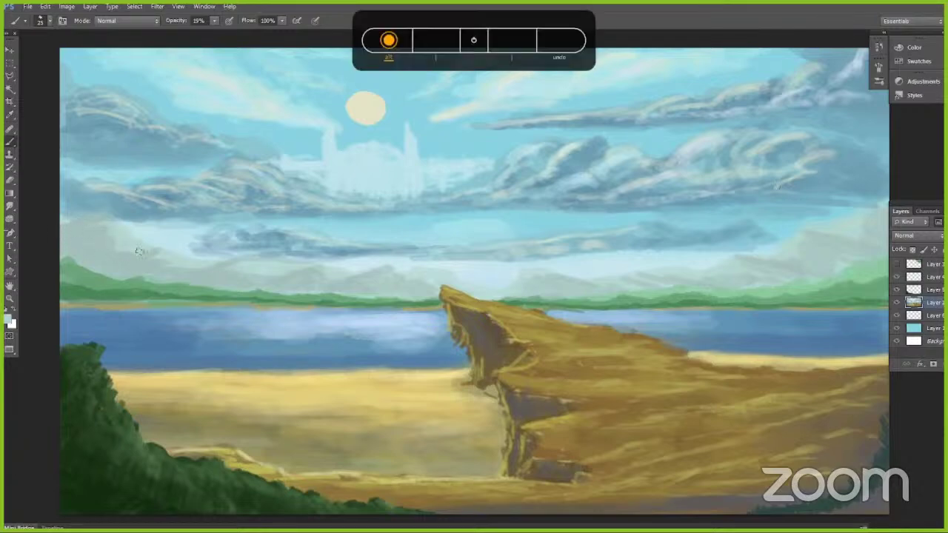
pyautogui.press('[')
pyautogui.moveTo(217, 25); pyautogui.dragTo(286, 28)
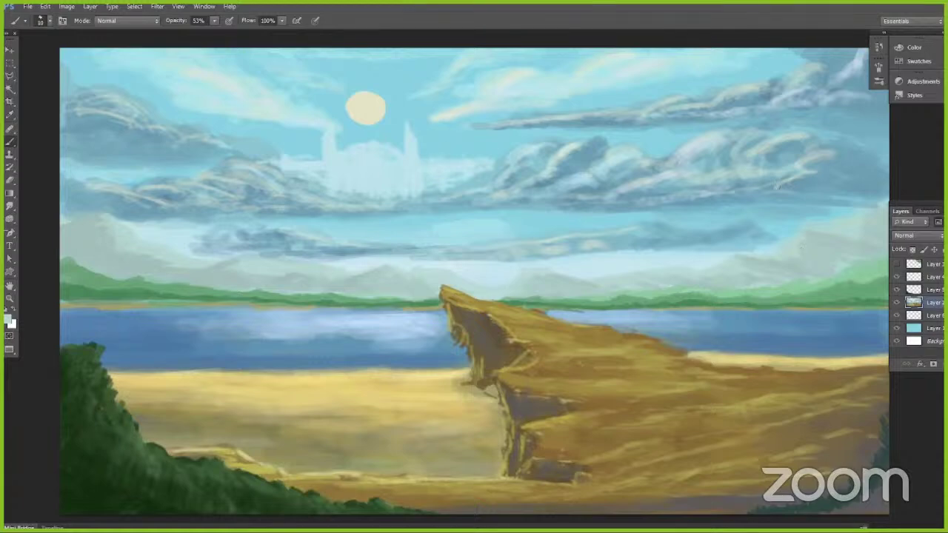
# Step: Soften the highlights on the right-hand cloud bank with a sampled blue-grey, a larger brush and 26% opacity
pyautogui.keyDown('alt'); pyautogui.click(786, 140); pyautogui.keyUp('alt')
pyautogui.press(']')
pyautogui.press(']')
pyautogui.press(']')
pyautogui.press(']')
pyautogui.press(']')
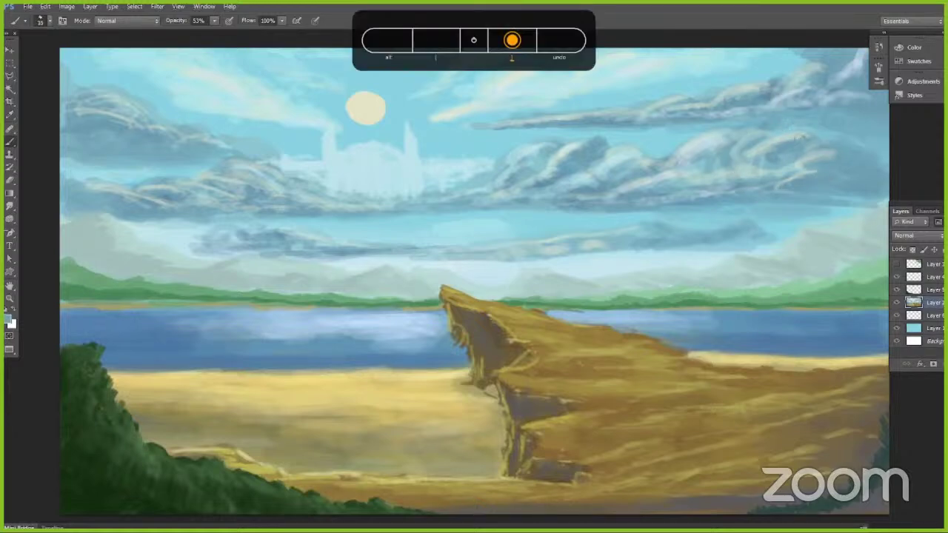
pyautogui.click(215, 22)
pyautogui.moveTo(207, 34); pyautogui.dragTo(200, 34)
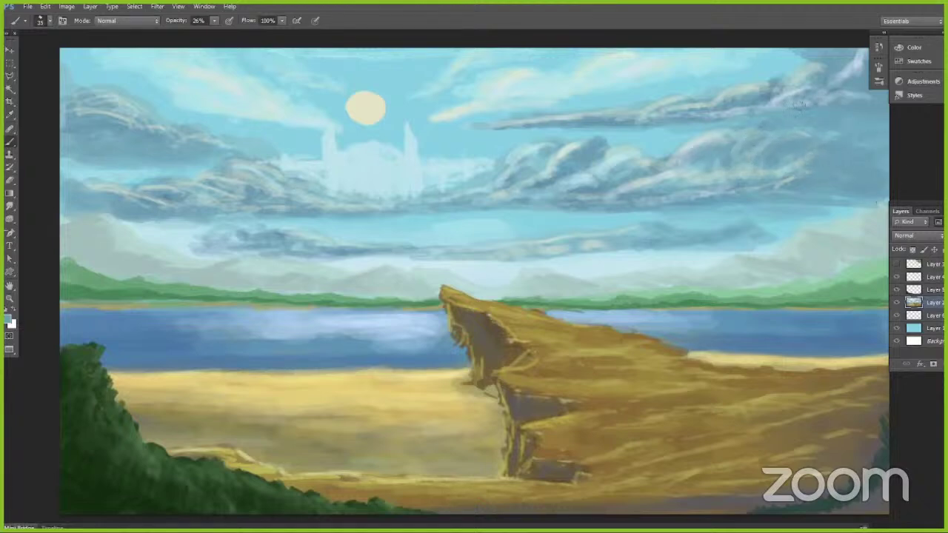
pyautogui.moveTo(638, 151); pyautogui.dragTo(642, 165)
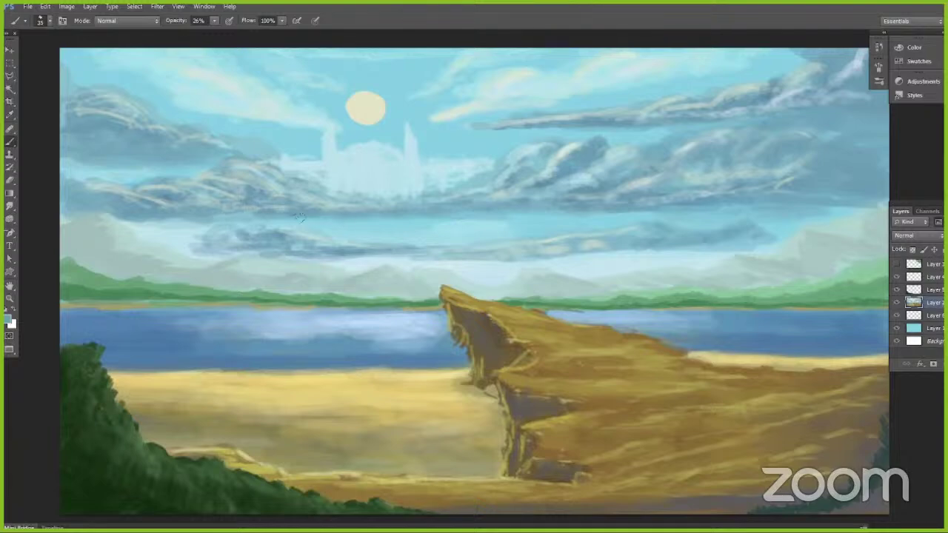
# Step: Reduce the brush opacity to 17% and soften the cloud bank left of the castle and its underside with blue-grey
pyautogui.press('[')
pyautogui.press('[')
pyautogui.click(214, 22)
pyautogui.click(208, 36)
pyautogui.click(377, 16)
pyautogui.press(']')
pyautogui.press(']')
pyautogui.press(']')
pyautogui.press(']')
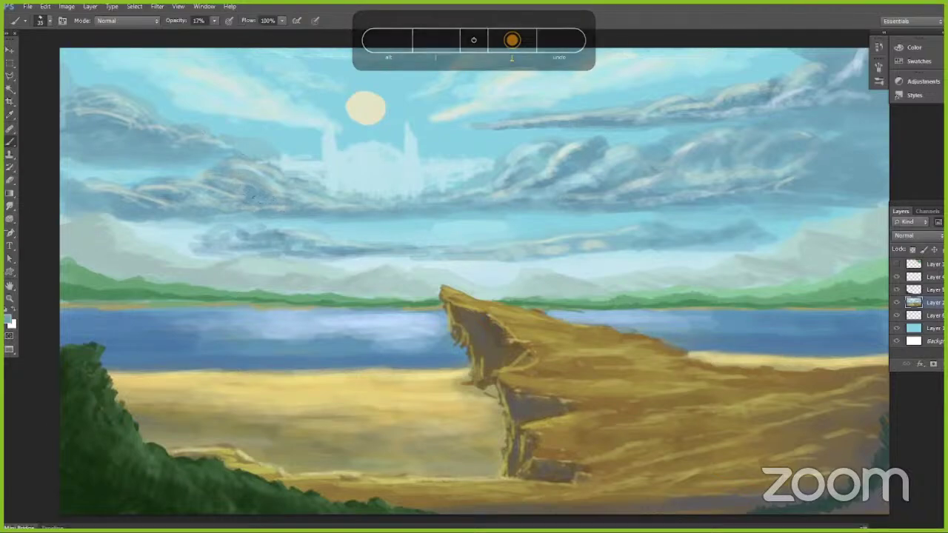
pyautogui.moveTo(221, 200)
pyautogui.mouseDown()
pyautogui.moveTo(169, 187)
pyautogui.moveTo(171, 194)
pyautogui.moveTo(185, 170)
pyautogui.mouseUp()
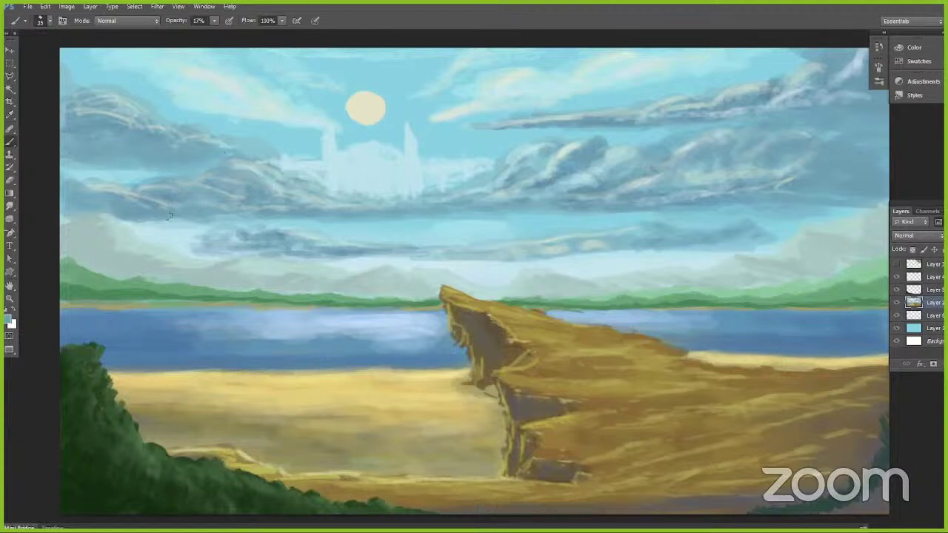
pyautogui.moveTo(150, 219)
pyautogui.mouseDown()
pyautogui.moveTo(195, 223)
pyautogui.moveTo(177, 225)
pyautogui.mouseUp()
pyautogui.moveTo(389, 219); pyautogui.dragTo(315, 224)
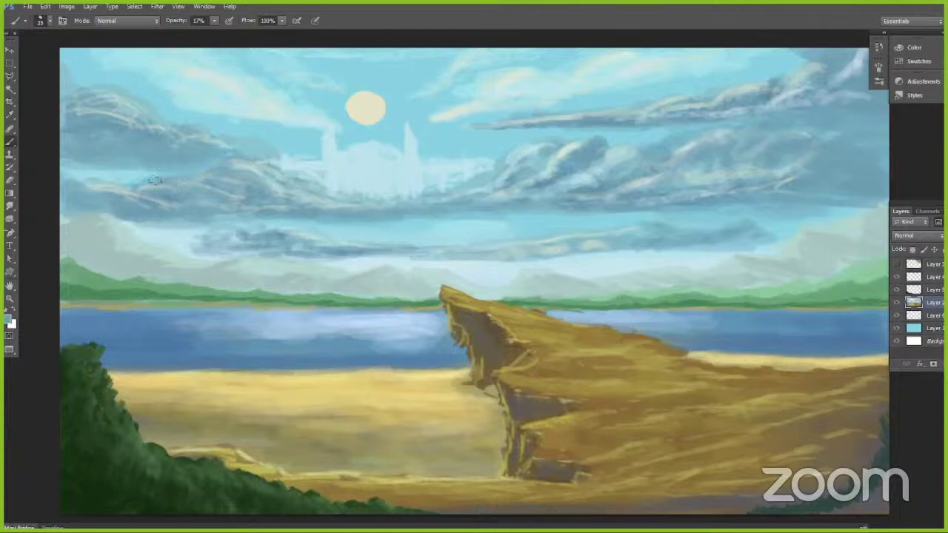
# Step: Soften the left-hand cloud bank, and add thin wisps beneath the clouds with a sampled pale blue and a size 10 brush
pyautogui.moveTo(74, 170); pyautogui.dragTo(149, 174)
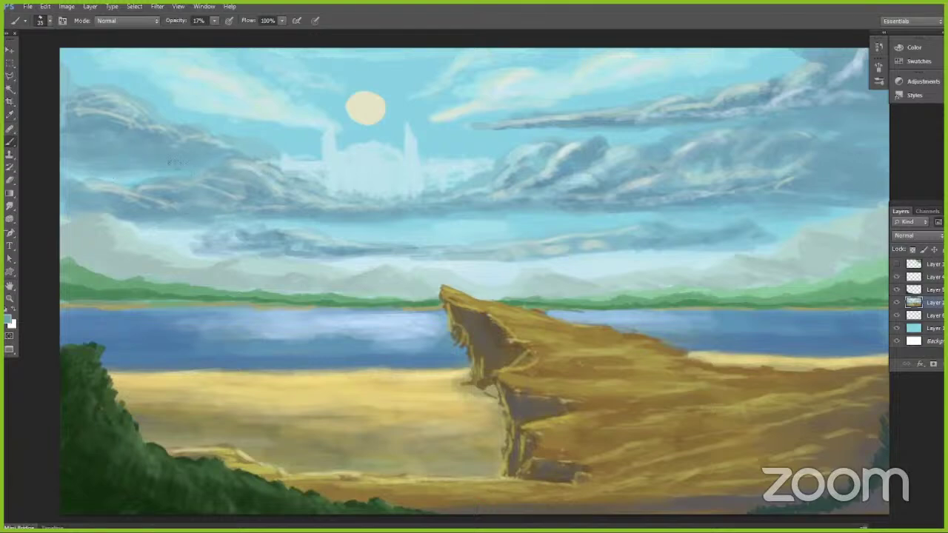
pyautogui.press('[')
pyautogui.keyDown('alt'); pyautogui.click(305, 180); pyautogui.keyUp('alt')
pyautogui.keyDown('alt'); pyautogui.click(579, 177); pyautogui.keyUp('alt')
pyautogui.keyDown('alt'); pyautogui.click(411, 168); pyautogui.keyUp('alt')
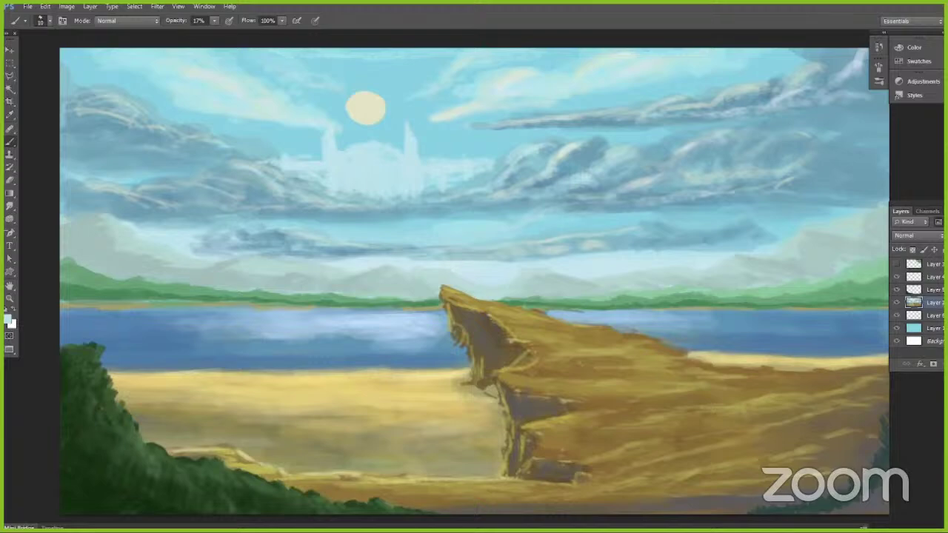
pyautogui.moveTo(564, 212); pyautogui.dragTo(598, 206)
pyautogui.moveTo(283, 214)
pyautogui.mouseDown()
pyautogui.moveTo(423, 211)
pyautogui.moveTo(363, 224)
pyautogui.moveTo(262, 216)
pyautogui.mouseUp()
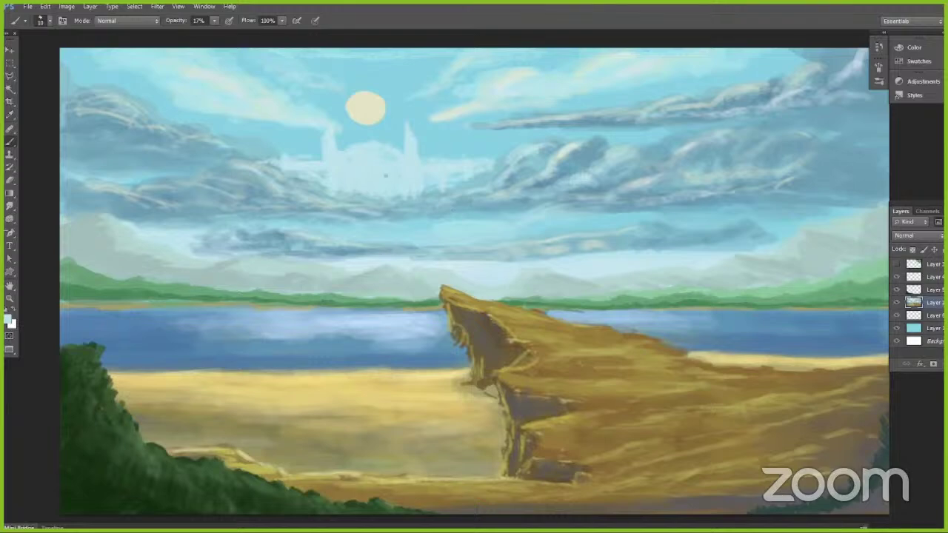
# Step: Paint fine pale-blue highlight strokes across the left and right cloud banks and curved cloud edges at the canvas's far right
pyautogui.moveTo(596, 153); pyautogui.dragTo(551, 177)
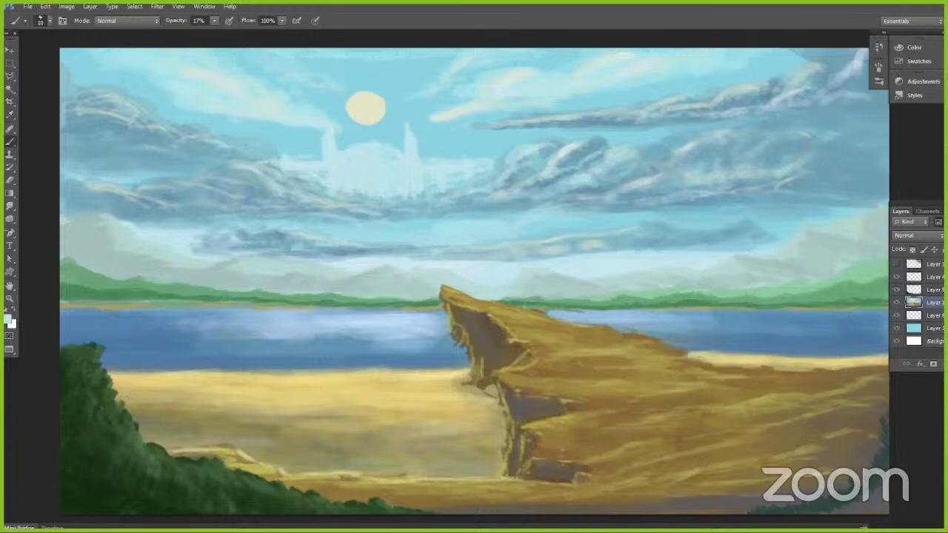
pyautogui.moveTo(274, 157); pyautogui.dragTo(253, 162)
pyautogui.moveTo(350, 217); pyautogui.dragTo(441, 215)
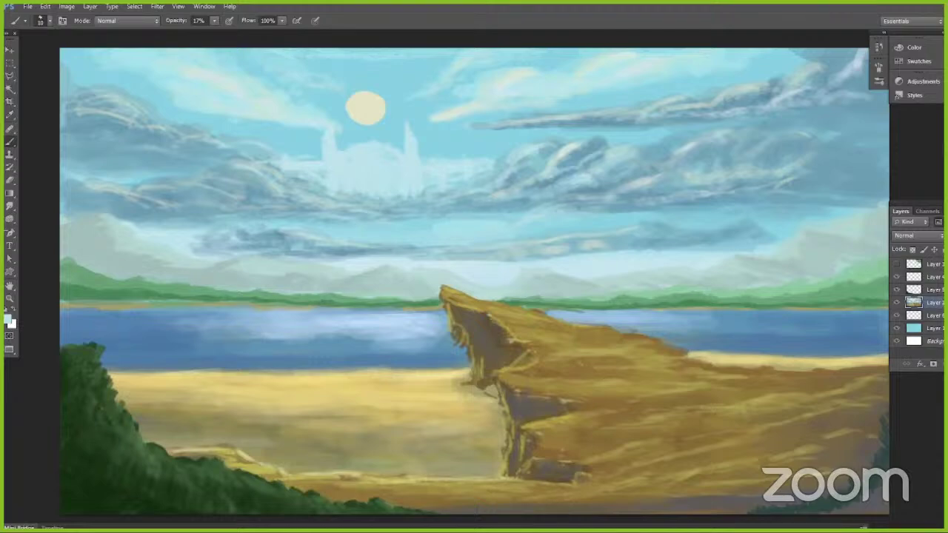
pyautogui.moveTo(589, 146); pyautogui.dragTo(604, 144)
pyautogui.moveTo(663, 145)
pyautogui.mouseDown()
pyautogui.moveTo(676, 136)
pyautogui.moveTo(638, 163)
pyautogui.mouseUp()
pyautogui.moveTo(689, 123); pyautogui.dragTo(720, 121)
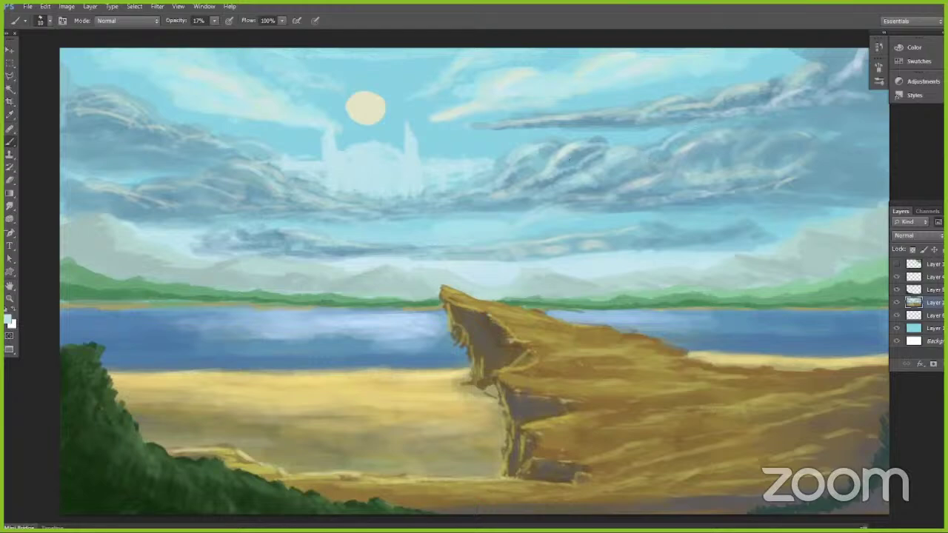
pyautogui.moveTo(187, 160)
pyautogui.mouseDown()
pyautogui.moveTo(204, 166)
pyautogui.moveTo(192, 166)
pyautogui.mouseUp()
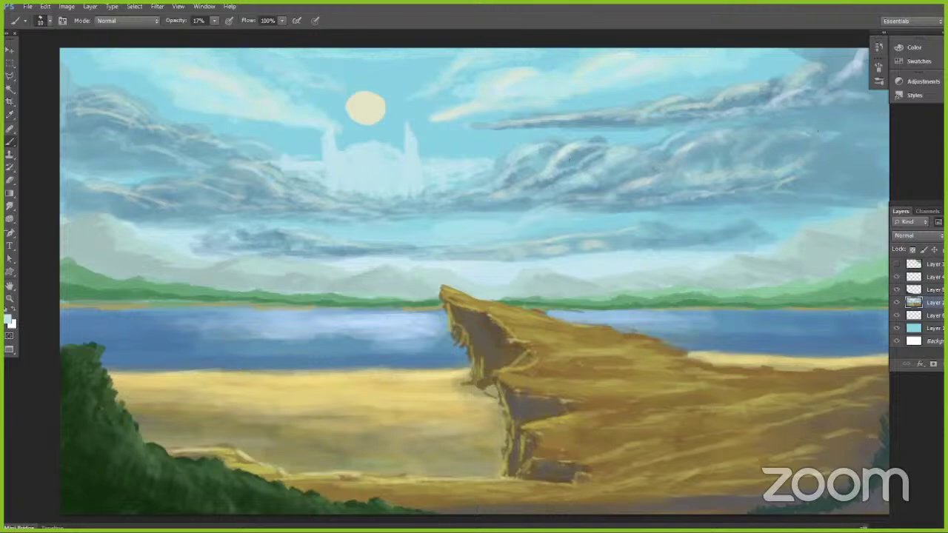
pyautogui.moveTo(108, 134); pyautogui.dragTo(137, 145)
pyautogui.moveTo(878, 115); pyautogui.dragTo(814, 163)
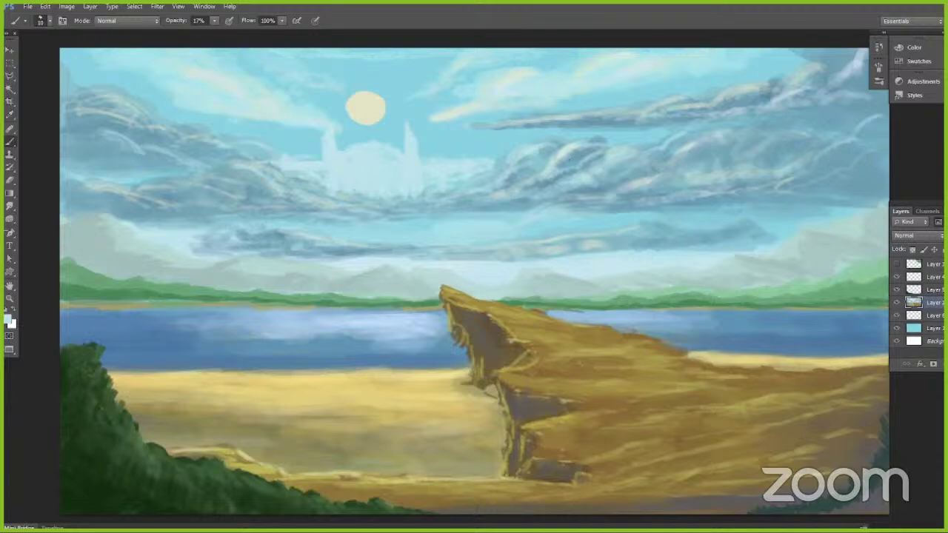
# Step: Set the foreground colour to the lighter grey-blue #81bad1 and blend the right-hand cloud bank with it, reducing the brush size to 25
pyautogui.press('alt')
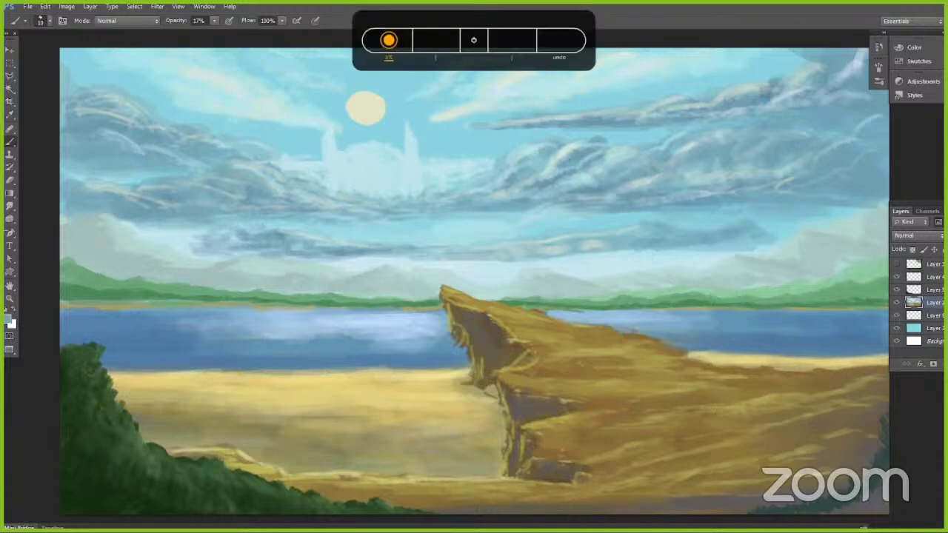
pyautogui.click(9, 319)
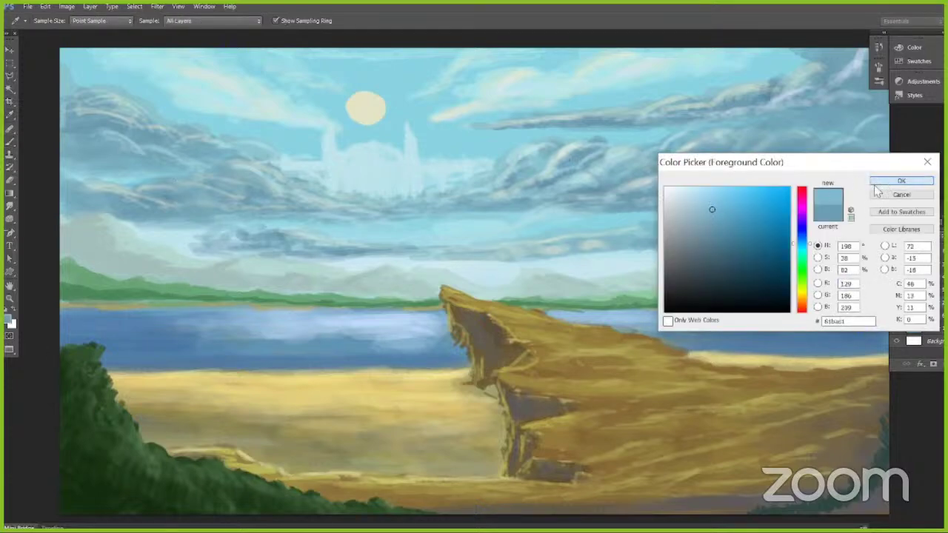
pyautogui.click(901, 181)
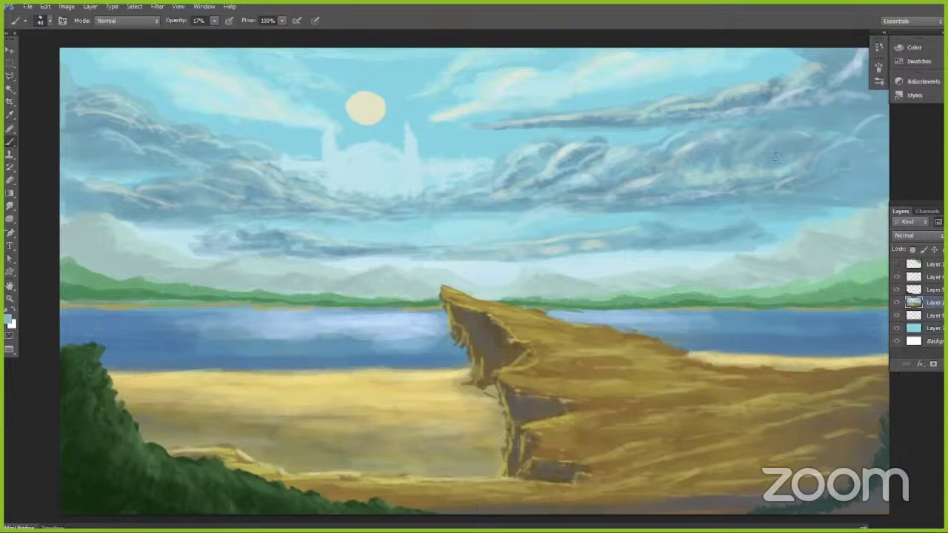
pyautogui.press('[')
pyautogui.press('[')
pyautogui.press('[')
pyautogui.press('[')
pyautogui.press(']')
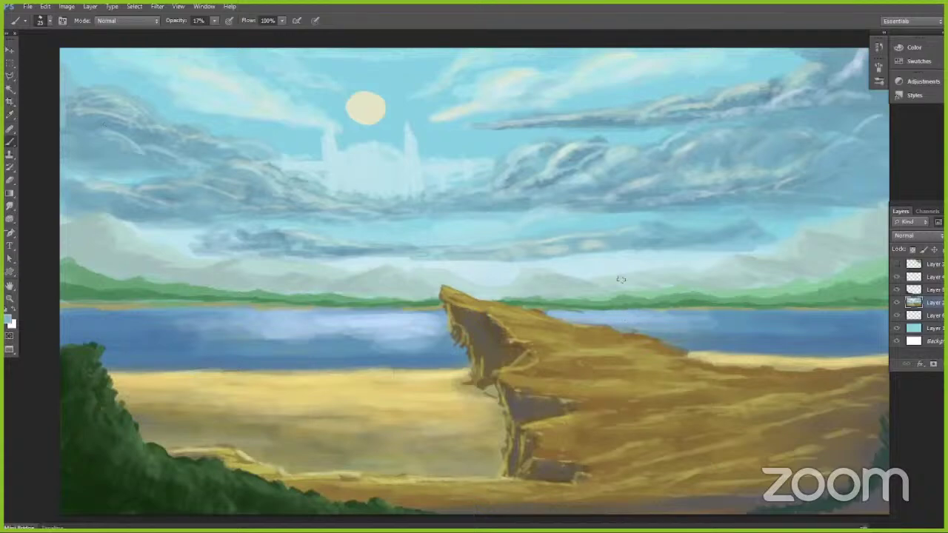
# Step: Fade the low cloud bands above the mountains and the thin upper-right streak using a sampled light sky blue
pyautogui.keyDown('alt'); pyautogui.click(635, 220); pyautogui.keyUp('alt')
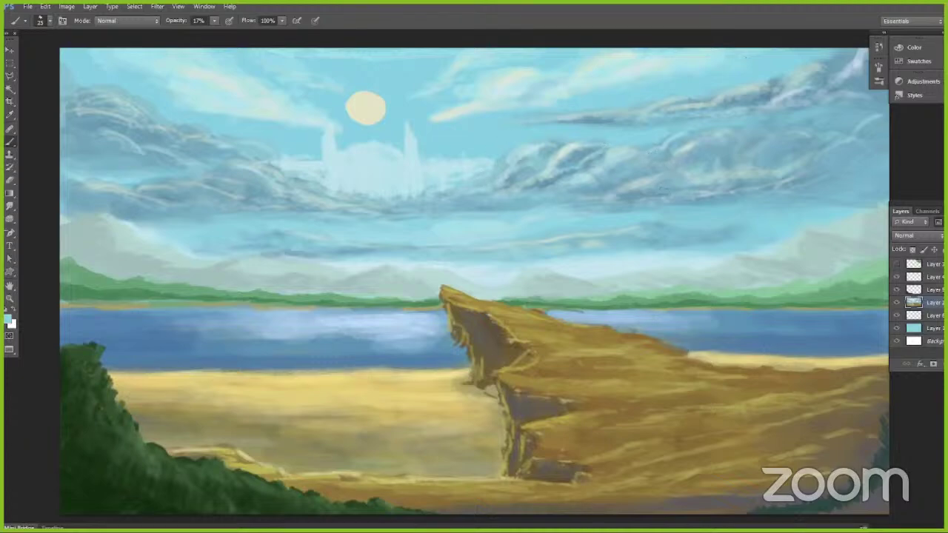
pyautogui.press('alt')
pyautogui.press('alt')
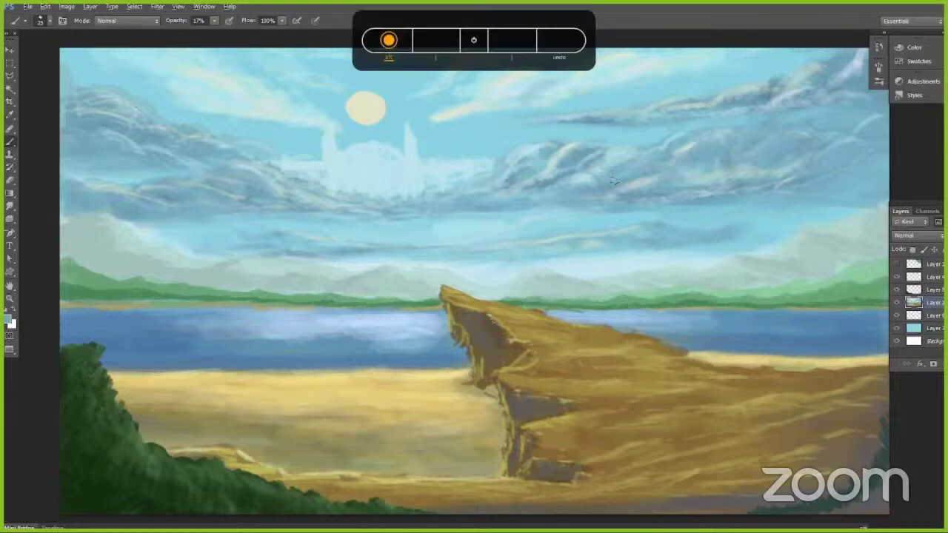
# Step: Outline the cliff and the foreground ground along their edges with the Polygonal Lasso and close the selection around the canvas's bottom
pyautogui.press('f')
pyautogui.press('f')
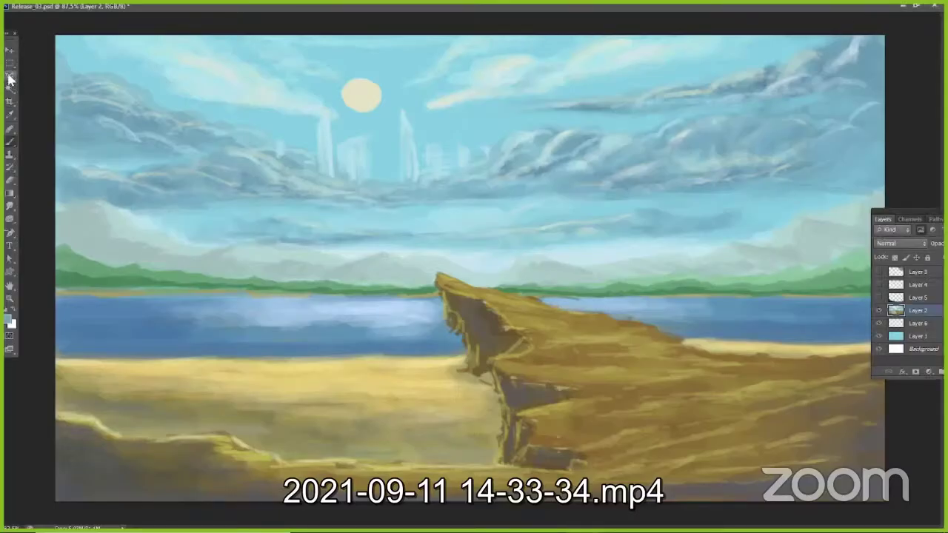
pyautogui.rightClick(10, 77)
pyautogui.click(44, 75)
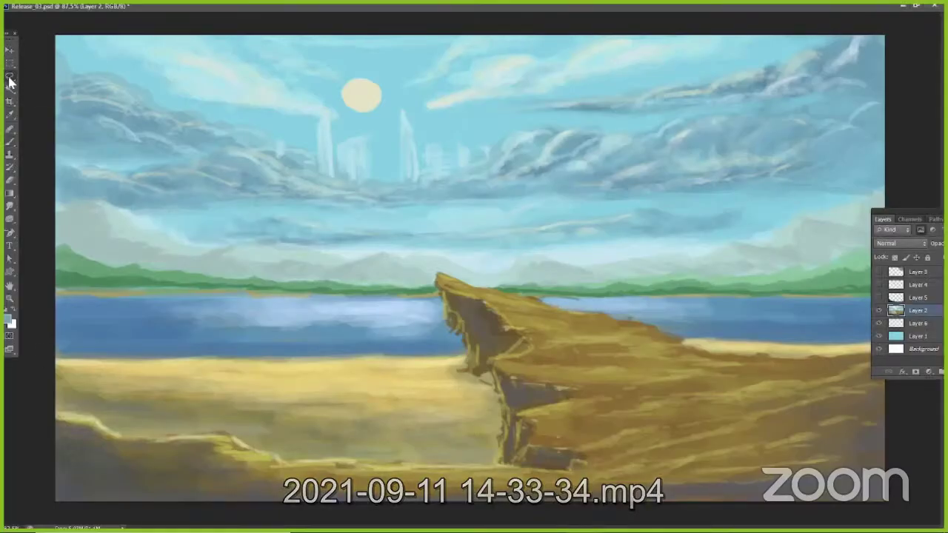
pyautogui.moveTo(9, 76); pyautogui.dragTo(37, 87)
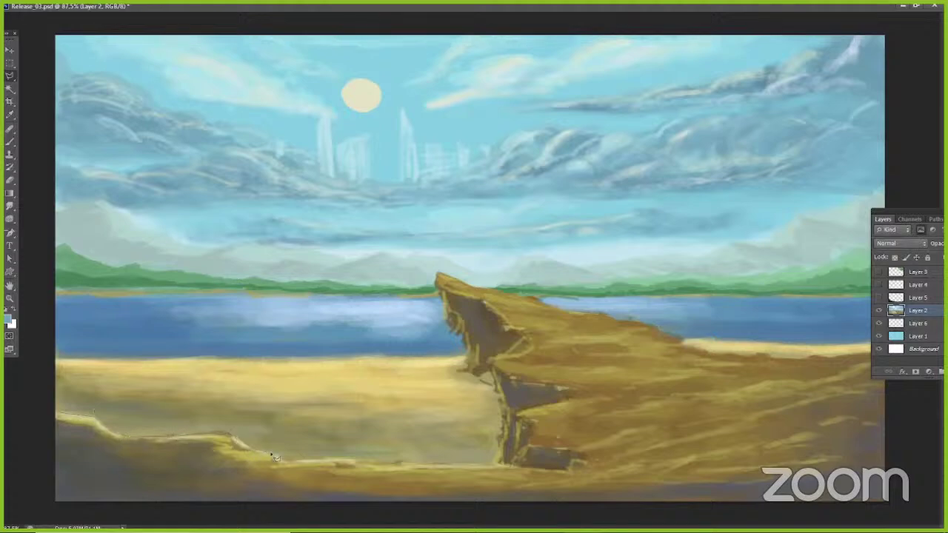
pyautogui.click(332, 459)
pyautogui.click(368, 461)
pyautogui.click(502, 446)
pyautogui.click(501, 434)
pyautogui.click(502, 407)
pyautogui.click(502, 388)
pyautogui.moveTo(454, 328)
pyautogui.mouseDown()
pyautogui.moveTo(439, 276)
pyautogui.moveTo(481, 293)
pyautogui.mouseUp()
pyautogui.moveTo(544, 303); pyautogui.dragTo(564, 313)
pyautogui.moveTo(668, 341)
pyautogui.mouseDown()
pyautogui.moveTo(753, 370)
pyautogui.moveTo(735, 353)
pyautogui.moveTo(822, 362)
pyautogui.mouseUp()
pyautogui.moveTo(881, 358)
pyautogui.mouseDown()
pyautogui.moveTo(907, 399)
pyautogui.moveTo(892, 474)
pyautogui.moveTo(847, 521)
pyautogui.moveTo(57, 520)
pyautogui.moveTo(46, 416)
pyautogui.mouseUp()
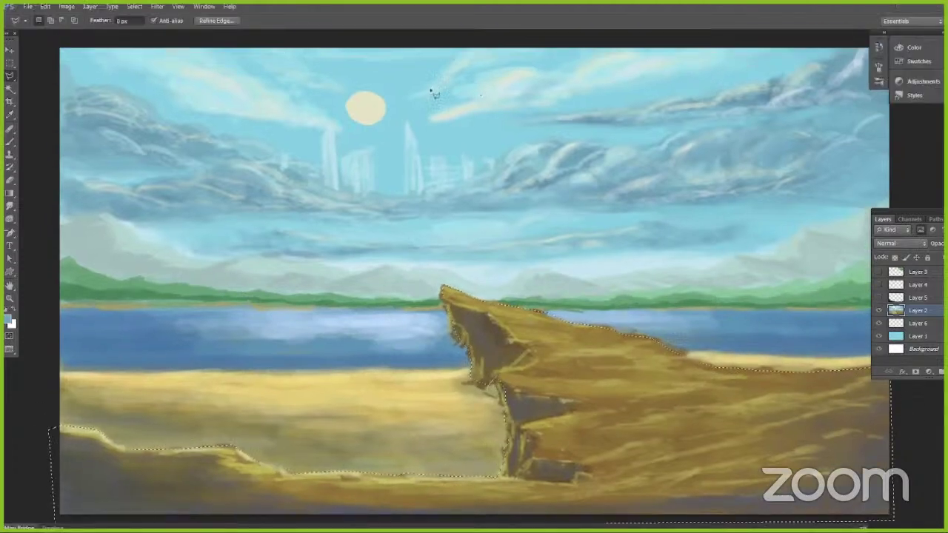
# Step: Cut the selected cliff onto its own layer and hide it, with Layer 2 as the active layer
pyautogui.click(135, 8)
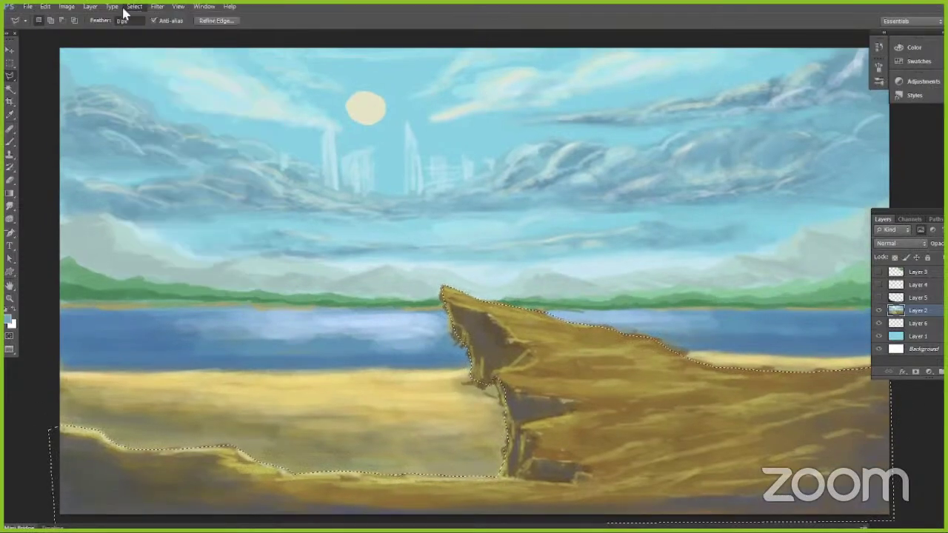
pyautogui.moveTo(93, 8)
pyautogui.click(295, 98)
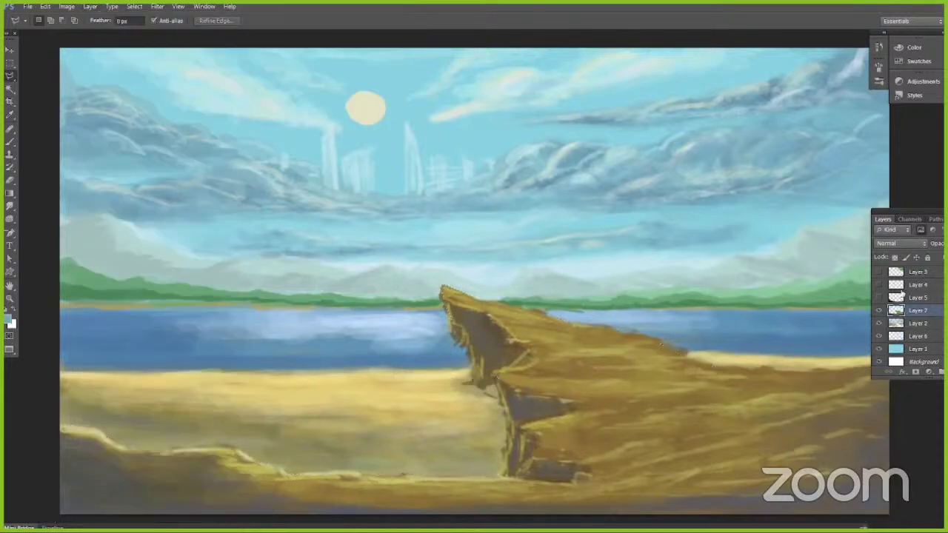
pyautogui.click(878, 311)
pyautogui.click(878, 311)
pyautogui.click(878, 311)
pyautogui.click(878, 311)
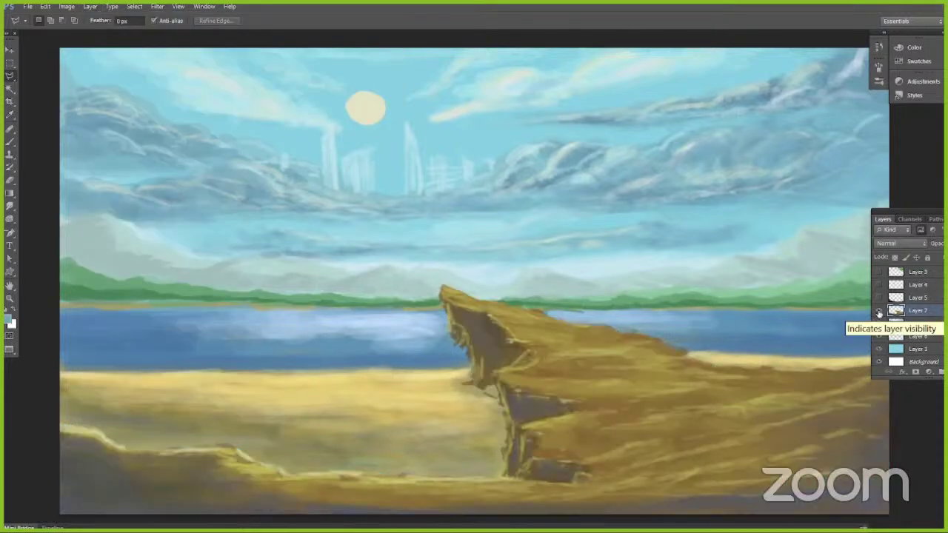
pyautogui.click(879, 311)
pyautogui.click(879, 311)
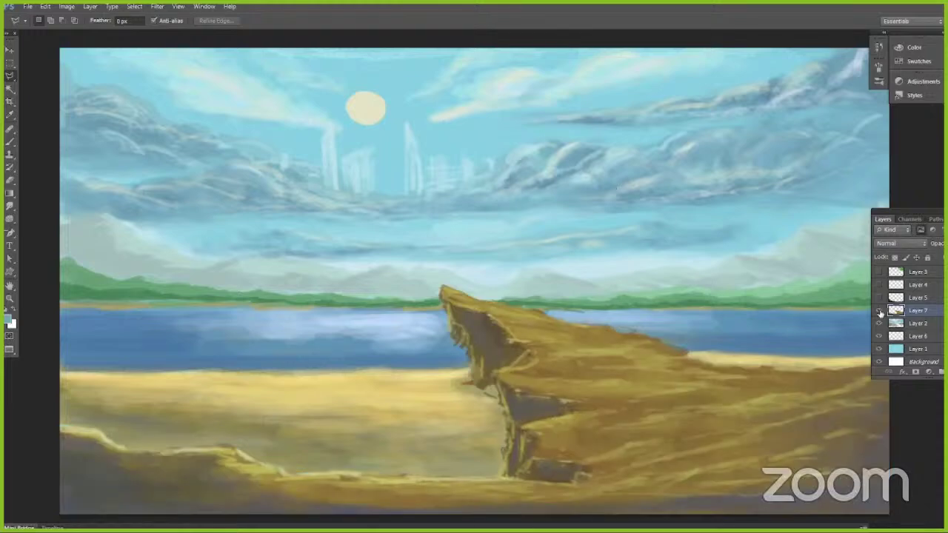
pyautogui.click(879, 311)
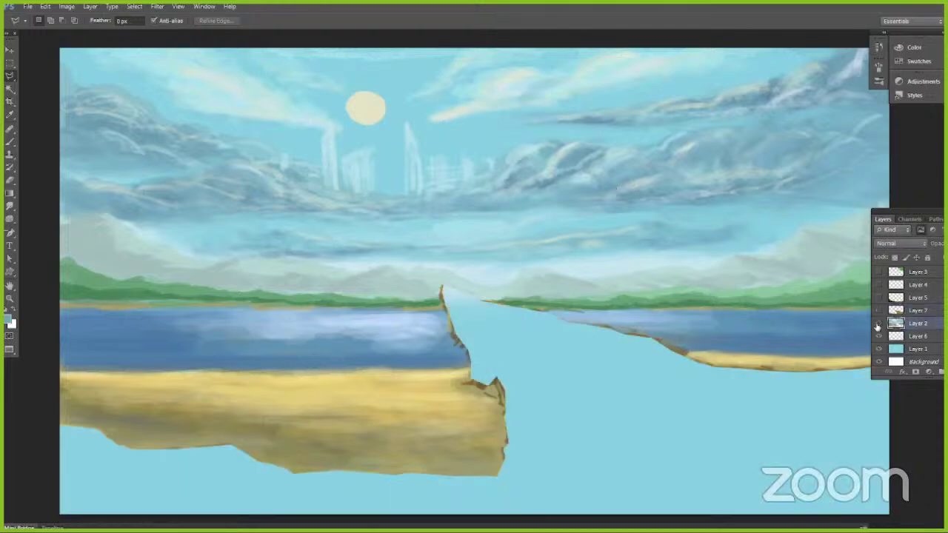
pyautogui.click(877, 325)
pyautogui.click(877, 324)
# Step: Set the brush opacity to 62% and repaint the mountains and green shoreline over the cliff-tip gap with sampled colours
pyautogui.press('b')
pyautogui.keyDown('alt'); pyautogui.click(434, 293); pyautogui.keyUp('alt')
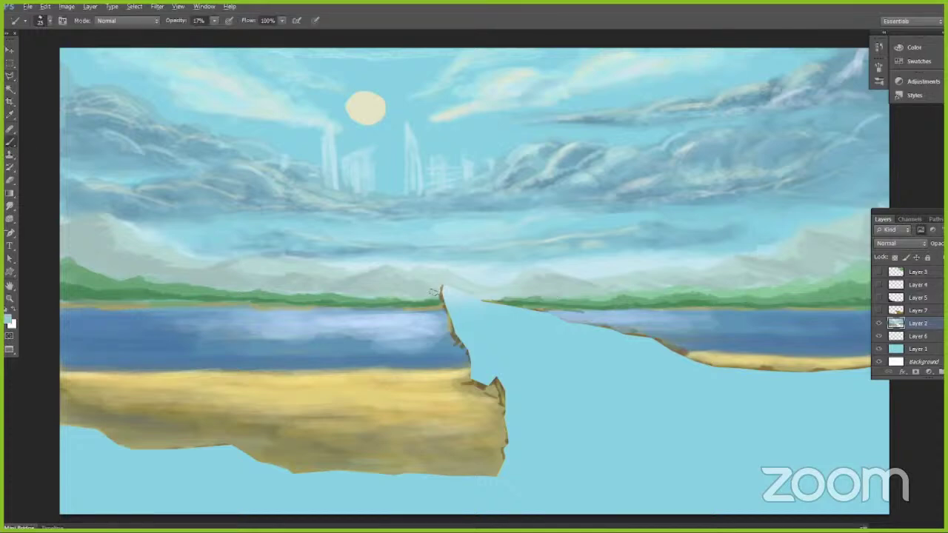
pyautogui.click(215, 22)
pyautogui.click(237, 34)
pyautogui.keyDown('alt'); pyautogui.click(491, 294); pyautogui.keyUp('alt')
pyautogui.moveTo(454, 300)
pyautogui.mouseDown()
pyautogui.moveTo(485, 301)
pyautogui.moveTo(443, 304)
pyautogui.mouseUp()
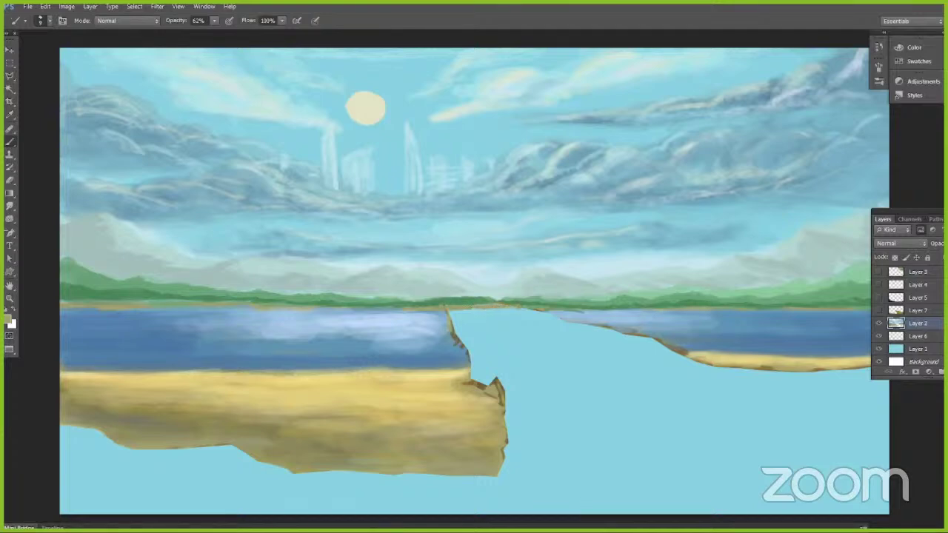
# Step: Fill the water gap left by the cliff with sampled blue and a size 35 brush, and extend the light reflections across it
pyautogui.keyDown('alt'); pyautogui.click(449, 348); pyautogui.keyUp('alt')
pyautogui.moveTo(462, 343)
pyautogui.mouseDown()
pyautogui.moveTo(505, 345)
pyautogui.moveTo(477, 348)
pyautogui.moveTo(452, 332)
pyautogui.moveTo(599, 332)
pyautogui.moveTo(453, 361)
pyautogui.moveTo(651, 348)
pyautogui.moveTo(592, 344)
pyautogui.moveTo(562, 330)
pyautogui.moveTo(437, 324)
pyautogui.moveTo(570, 320)
pyautogui.mouseUp()
pyautogui.press(']')
pyautogui.press(']')
pyautogui.press(']')
pyautogui.press(']')
pyautogui.press(']')
pyautogui.press(']')
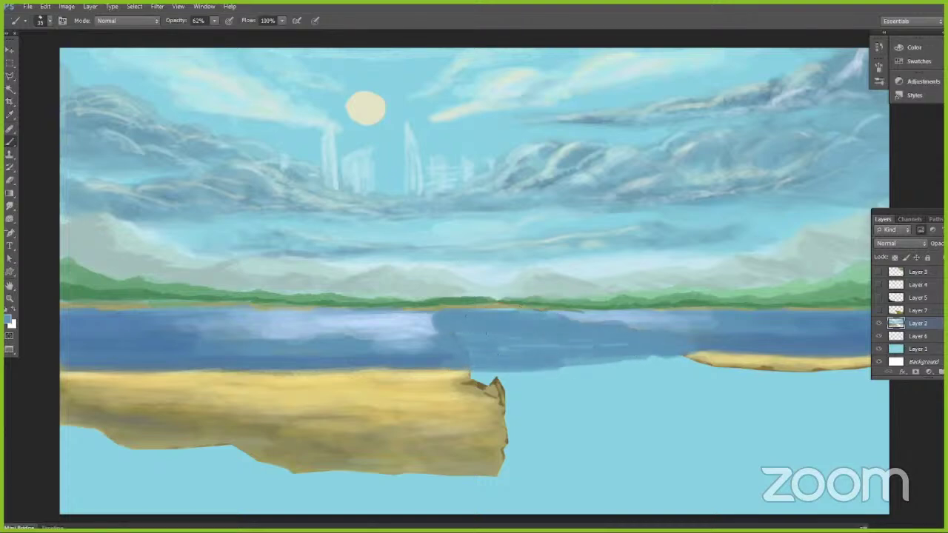
pyautogui.moveTo(465, 316); pyautogui.dragTo(490, 315)
pyautogui.moveTo(478, 360)
pyautogui.mouseDown()
pyautogui.moveTo(429, 346)
pyautogui.moveTo(478, 320)
pyautogui.moveTo(568, 321)
pyautogui.mouseUp()
pyautogui.keyDown('alt'); pyautogui.click(416, 323); pyautogui.keyUp('alt')
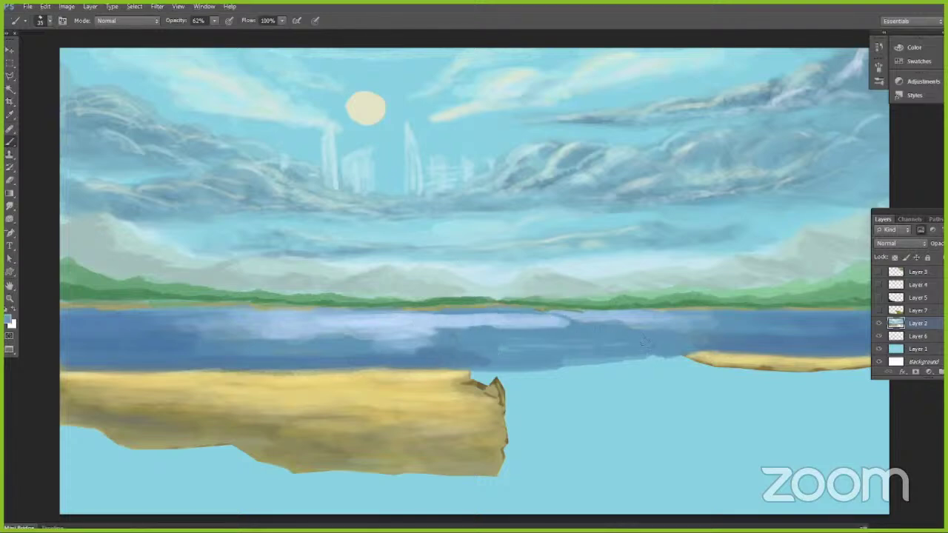
# Step: Extend the beach's upper edge to the canvas's right side with sampled sand colours and move the Layers panel off the canvas
pyautogui.keyDown('alt'); pyautogui.click(465, 378); pyautogui.keyUp('alt')
pyautogui.moveTo(465, 380); pyautogui.dragTo(563, 384)
pyautogui.moveTo(563, 384)
pyautogui.mouseDown()
pyautogui.moveTo(517, 387)
pyautogui.moveTo(616, 383)
pyautogui.mouseUp()
pyautogui.keyDown('alt'); pyautogui.click(708, 353); pyautogui.keyUp('alt')
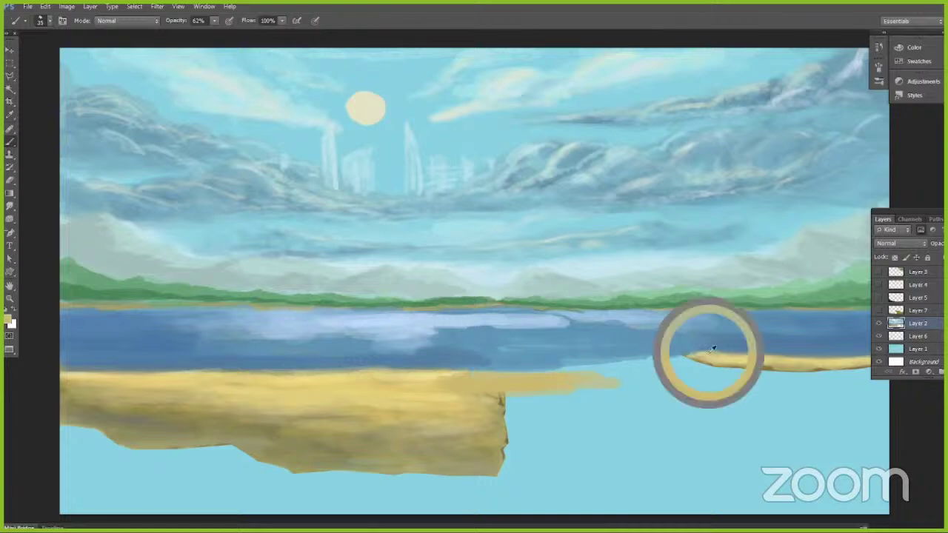
pyautogui.moveTo(716, 361)
pyautogui.mouseDown()
pyautogui.moveTo(598, 372)
pyautogui.moveTo(771, 374)
pyautogui.mouseUp()
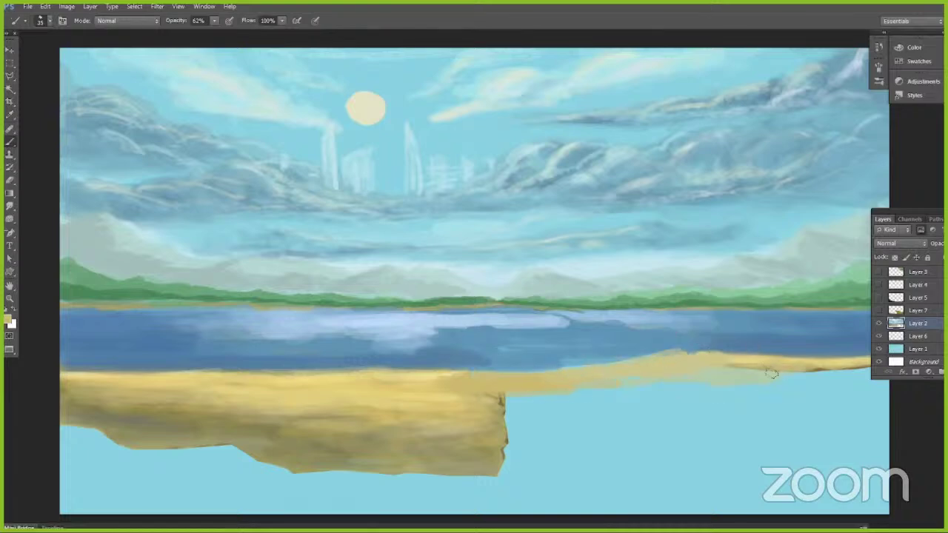
pyautogui.moveTo(895, 214); pyautogui.dragTo(913, 216)
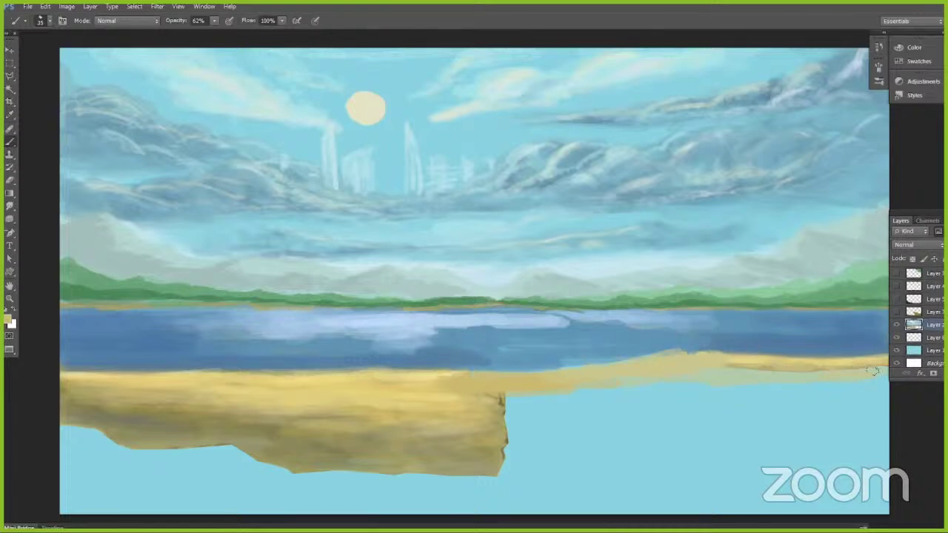
# Step: Block in the missing central and right-hand beach with sampled sand tones and a size 60 brush
pyautogui.moveTo(757, 372)
pyautogui.mouseDown()
pyautogui.moveTo(471, 408)
pyautogui.moveTo(566, 426)
pyautogui.moveTo(474, 437)
pyautogui.moveTo(600, 459)
pyautogui.moveTo(472, 479)
pyautogui.moveTo(527, 405)
pyautogui.mouseUp()
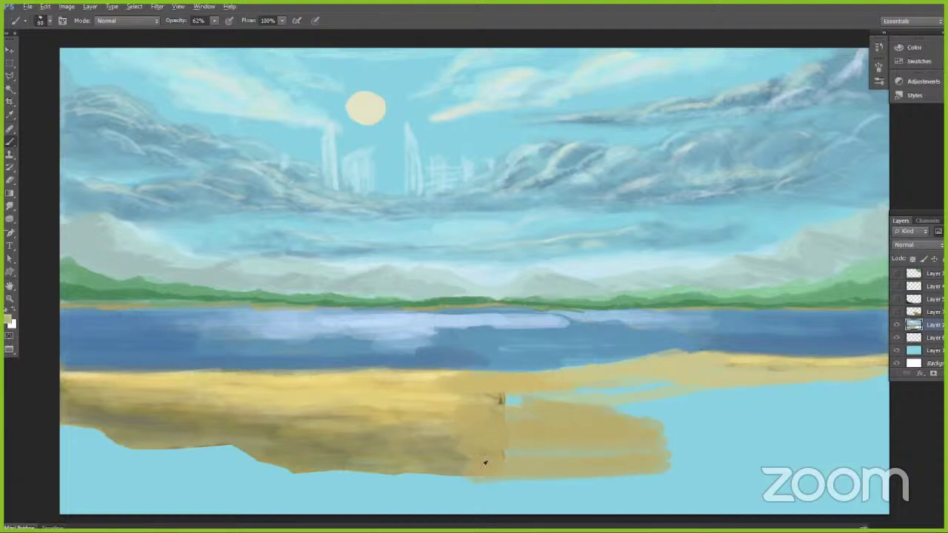
pyautogui.keyDown('alt'); pyautogui.click(453, 450); pyautogui.keyUp('alt')
pyautogui.moveTo(443, 445)
pyautogui.mouseDown()
pyautogui.moveTo(567, 439)
pyautogui.moveTo(567, 397)
pyautogui.mouseUp()
pyautogui.keyDown('alt'); pyautogui.click(511, 386); pyautogui.keyUp('alt')
pyautogui.moveTo(486, 397)
pyautogui.mouseDown()
pyautogui.moveTo(531, 399)
pyautogui.moveTo(468, 391)
pyautogui.moveTo(638, 390)
pyautogui.moveTo(753, 369)
pyautogui.moveTo(607, 389)
pyautogui.moveTo(845, 391)
pyautogui.moveTo(852, 377)
pyautogui.moveTo(690, 413)
pyautogui.moveTo(784, 431)
pyautogui.moveTo(881, 415)
pyautogui.moveTo(861, 395)
pyautogui.moveTo(747, 426)
pyautogui.moveTo(762, 421)
pyautogui.moveTo(609, 416)
pyautogui.moveTo(834, 451)
pyautogui.moveTo(857, 436)
pyautogui.moveTo(583, 460)
pyautogui.moveTo(611, 482)
pyautogui.moveTo(840, 467)
pyautogui.mouseUp()
pyautogui.moveTo(497, 462)
pyautogui.mouseDown()
pyautogui.moveTo(152, 476)
pyautogui.moveTo(174, 472)
pyautogui.moveTo(131, 449)
pyautogui.moveTo(226, 462)
pyautogui.moveTo(59, 425)
pyautogui.moveTo(101, 475)
pyautogui.moveTo(148, 485)
pyautogui.moveTo(60, 499)
pyautogui.moveTo(82, 480)
pyautogui.mouseUp()
# Step: Fill the missing lower-left beach with sampled olive-sand tones and carry the colour along the canvas's bottom edge
pyautogui.keyDown('alt'); pyautogui.click(176, 432); pyautogui.keyUp('alt')
pyautogui.moveTo(65, 448)
pyautogui.mouseDown()
pyautogui.moveTo(100, 426)
pyautogui.moveTo(82, 477)
pyautogui.mouseUp()
pyautogui.keyDown('alt'); pyautogui.click(135, 426); pyautogui.keyUp('alt')
pyautogui.moveTo(93, 416)
pyautogui.mouseDown()
pyautogui.moveTo(137, 433)
pyautogui.moveTo(144, 455)
pyautogui.moveTo(93, 476)
pyautogui.mouseUp()
pyautogui.keyDown('alt'); pyautogui.click(274, 450); pyautogui.keyUp('alt')
pyautogui.moveTo(234, 451); pyautogui.dragTo(174, 452)
pyautogui.moveTo(170, 495)
pyautogui.mouseDown()
pyautogui.moveTo(276, 502)
pyautogui.moveTo(335, 471)
pyautogui.moveTo(231, 490)
pyautogui.moveTo(440, 506)
pyautogui.moveTo(466, 463)
pyautogui.moveTo(510, 482)
pyautogui.moveTo(416, 494)
pyautogui.moveTo(489, 516)
pyautogui.moveTo(574, 489)
pyautogui.moveTo(578, 501)
pyautogui.moveTo(691, 501)
pyautogui.moveTo(701, 489)
pyautogui.moveTo(770, 504)
pyautogui.moveTo(867, 496)
pyautogui.moveTo(808, 489)
pyautogui.moveTo(794, 473)
pyautogui.moveTo(746, 474)
pyautogui.moveTo(866, 466)
pyautogui.mouseUp()
# Step: Cover the remaining sky-blue patches with sampled light sand on the lower-right beach and olive on the lower-left beach
pyautogui.keyDown('alt'); pyautogui.click(330, 472); pyautogui.keyUp('alt')
pyautogui.keyDown('alt'); pyautogui.click(464, 466); pyautogui.keyUp('alt')
pyautogui.keyDown('alt'); pyautogui.click(729, 422); pyautogui.keyUp('alt')
pyautogui.moveTo(729, 426)
pyautogui.mouseDown()
pyautogui.moveTo(860, 455)
pyautogui.moveTo(696, 448)
pyautogui.moveTo(708, 474)
pyautogui.mouseUp()
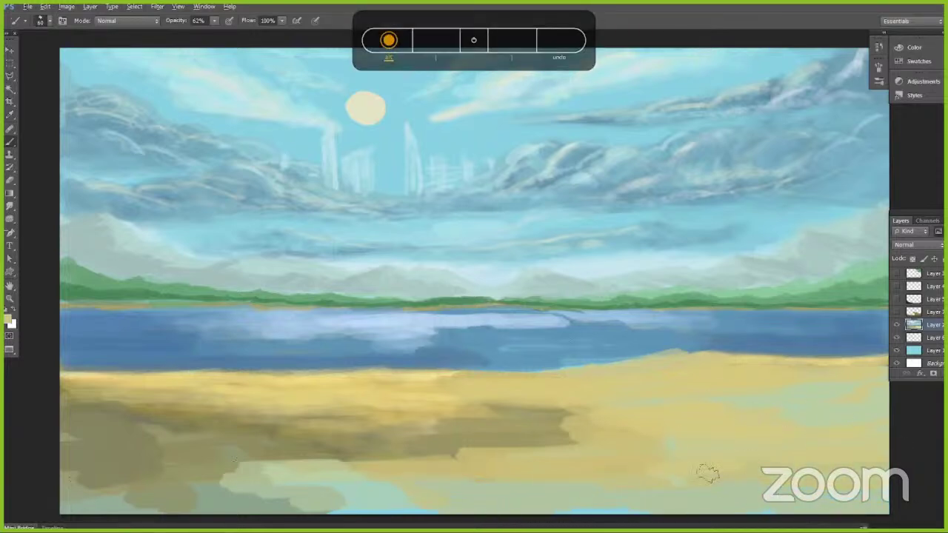
pyautogui.keyDown('alt'); pyautogui.click(291, 448); pyautogui.keyUp('alt')
pyautogui.moveTo(274, 462)
pyautogui.mouseDown()
pyautogui.moveTo(320, 463)
pyautogui.moveTo(348, 488)
pyautogui.moveTo(396, 497)
pyautogui.mouseUp()
# Step: Set the brush opacity to 31% and extend the beach's dark shadow band rightward with sampled sand and olive tones
pyautogui.click(215, 21)
pyautogui.moveTo(215, 32); pyautogui.dragTo(200, 32)
pyautogui.click(315, 34)
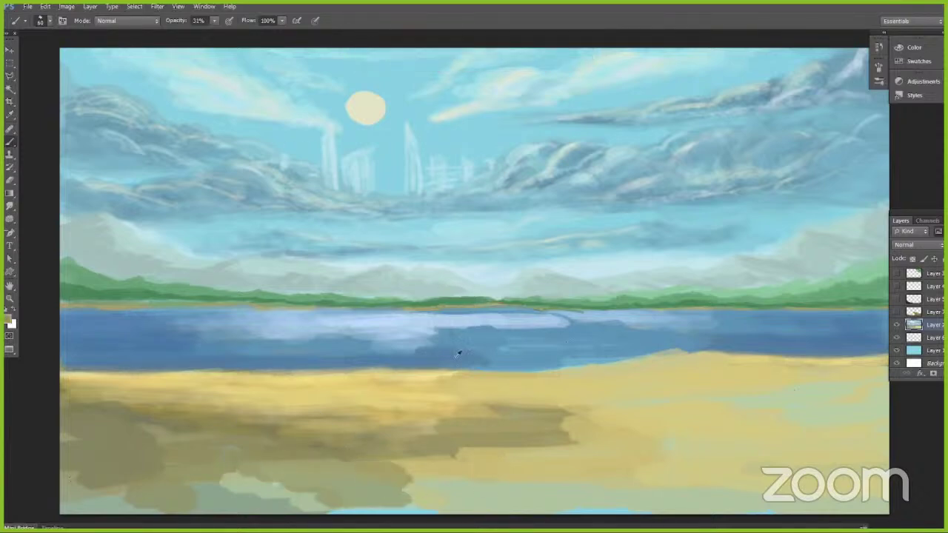
pyautogui.keyDown('alt'); pyautogui.click(422, 399); pyautogui.keyUp('alt')
pyautogui.moveTo(429, 378)
pyautogui.mouseDown()
pyautogui.moveTo(504, 388)
pyautogui.moveTo(437, 393)
pyautogui.moveTo(611, 384)
pyautogui.moveTo(528, 397)
pyautogui.mouseUp()
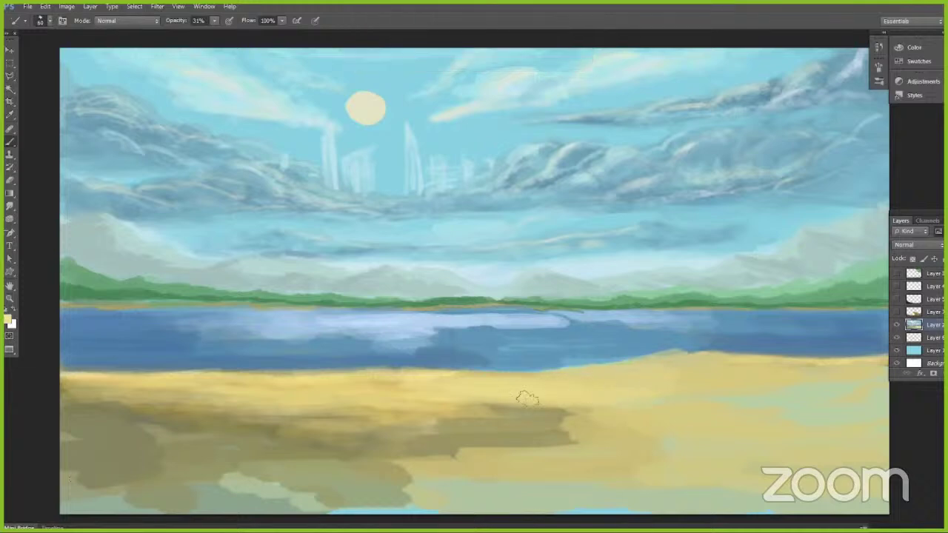
pyautogui.keyDown('alt'); pyautogui.click(422, 413); pyautogui.keyUp('alt')
pyautogui.moveTo(458, 409)
pyautogui.mouseDown()
pyautogui.moveTo(675, 425)
pyautogui.moveTo(681, 438)
pyautogui.moveTo(698, 417)
pyautogui.moveTo(762, 416)
pyautogui.mouseUp()
# Step: Blend the greenish patches on the right side of the beach into the surrounding sampled sand colours
pyautogui.keyDown('alt'); pyautogui.click(568, 424); pyautogui.keyUp('alt')
pyautogui.keyDown('alt'); pyautogui.click(644, 383); pyautogui.keyUp('alt')
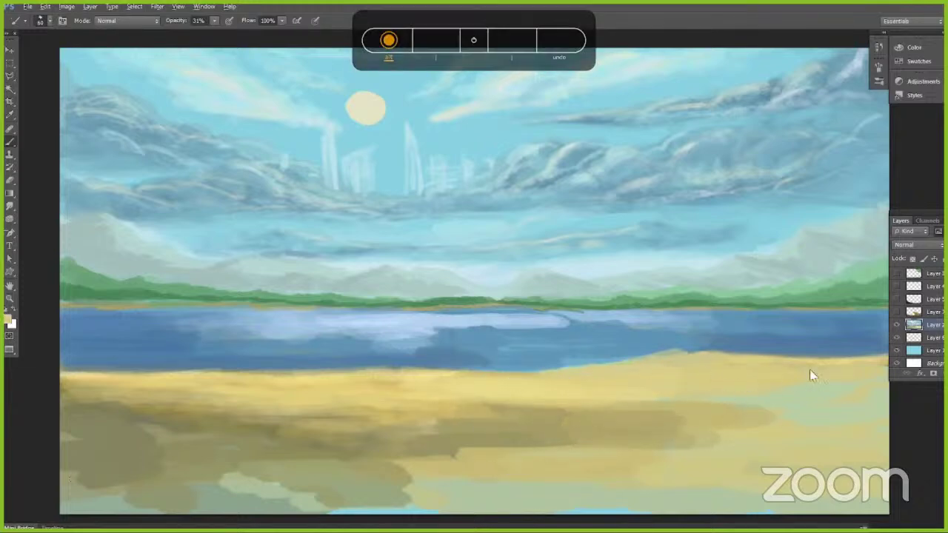
pyautogui.keyDown('alt'); pyautogui.click(724, 405); pyautogui.keyUp('alt')
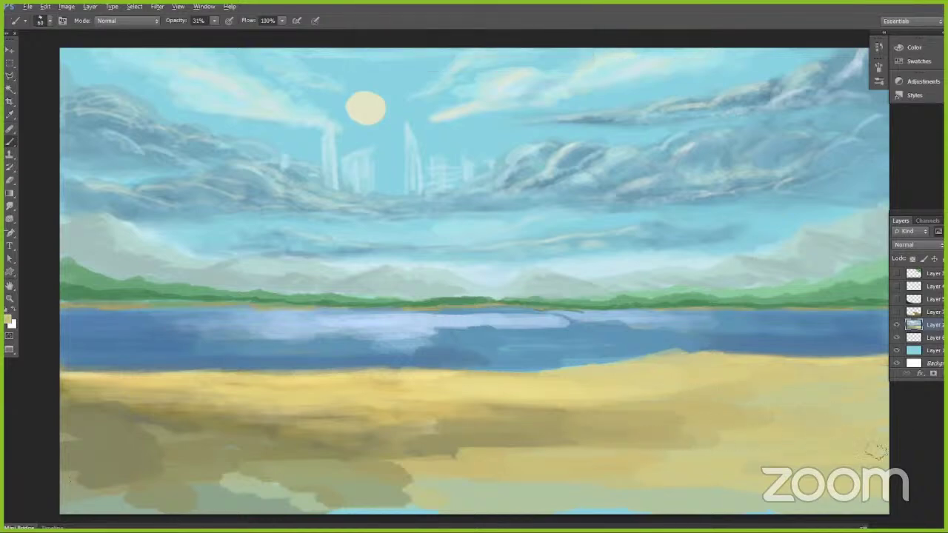
pyautogui.keyDown('alt'); pyautogui.click(696, 480); pyautogui.keyUp('alt')
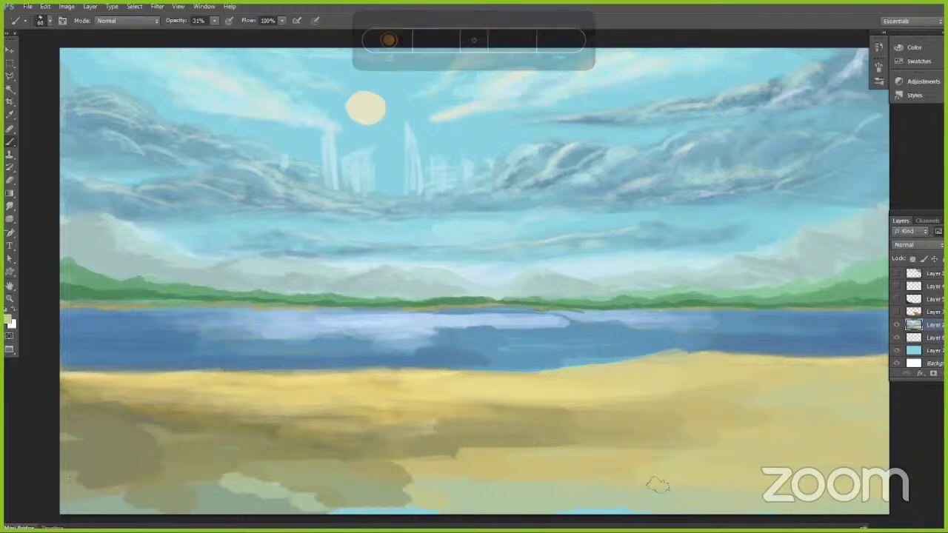
# Step: Soften the pale green patches and hard edges along the lower-left beach with sampled sand and olive tones
pyautogui.keyDown('alt'); pyautogui.click(665, 507); pyautogui.keyUp('alt')
pyautogui.moveTo(404, 489)
pyautogui.mouseDown()
pyautogui.moveTo(380, 492)
pyautogui.moveTo(453, 490)
pyautogui.moveTo(332, 511)
pyautogui.mouseUp()
pyautogui.keyDown('alt'); pyautogui.click(369, 469); pyautogui.keyUp('alt')
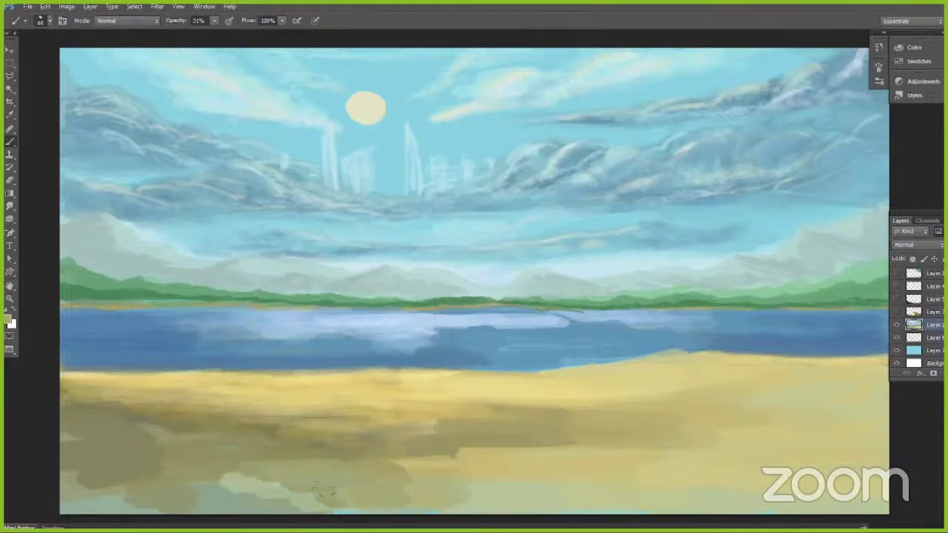
pyautogui.keyDown('alt'); pyautogui.click(259, 469); pyautogui.keyUp('alt')
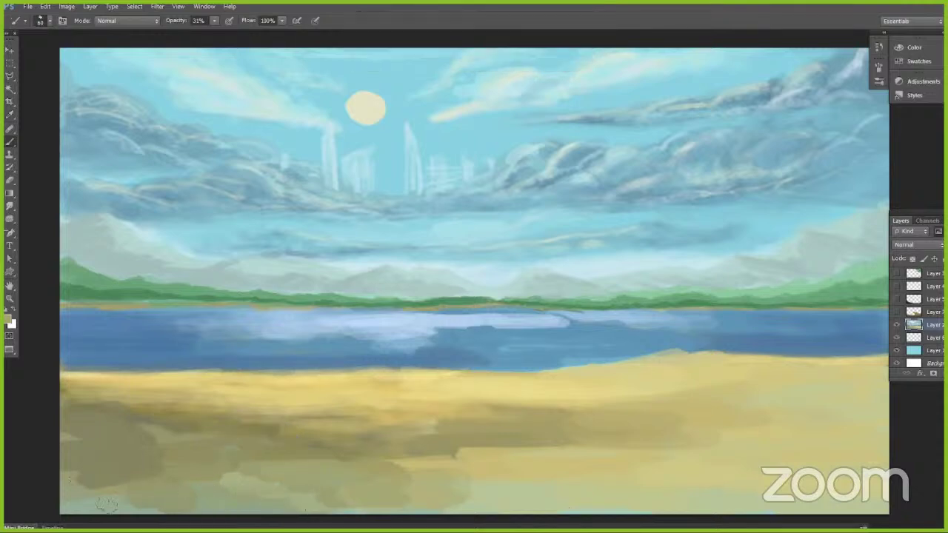
pyautogui.keyDown('alt'); pyautogui.click(115, 457); pyautogui.keyUp('alt')
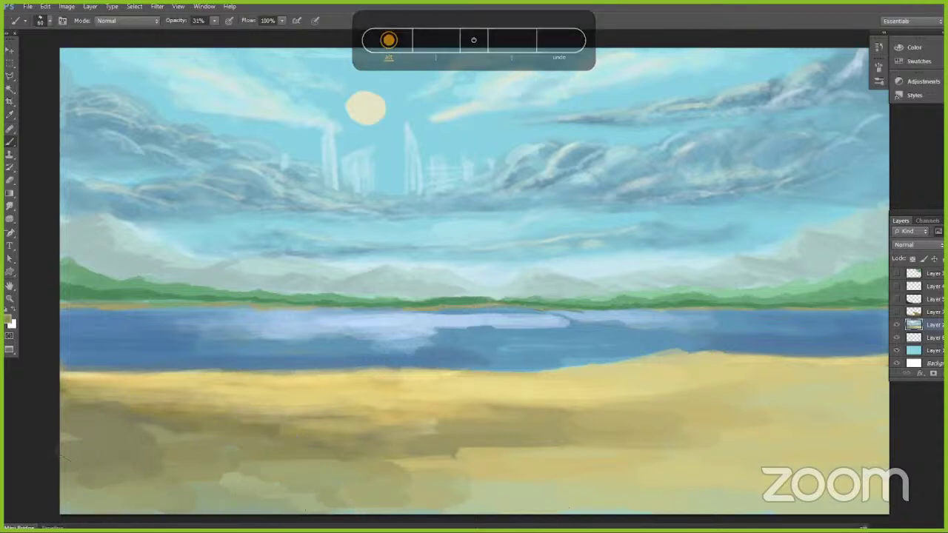
# Step: Lighten the shadow band across the central beach with sampled light sand and an enlarged brush
pyautogui.keyDown('alt'); pyautogui.click(366, 397); pyautogui.keyUp('alt')
pyautogui.press(']')
pyautogui.press(']')
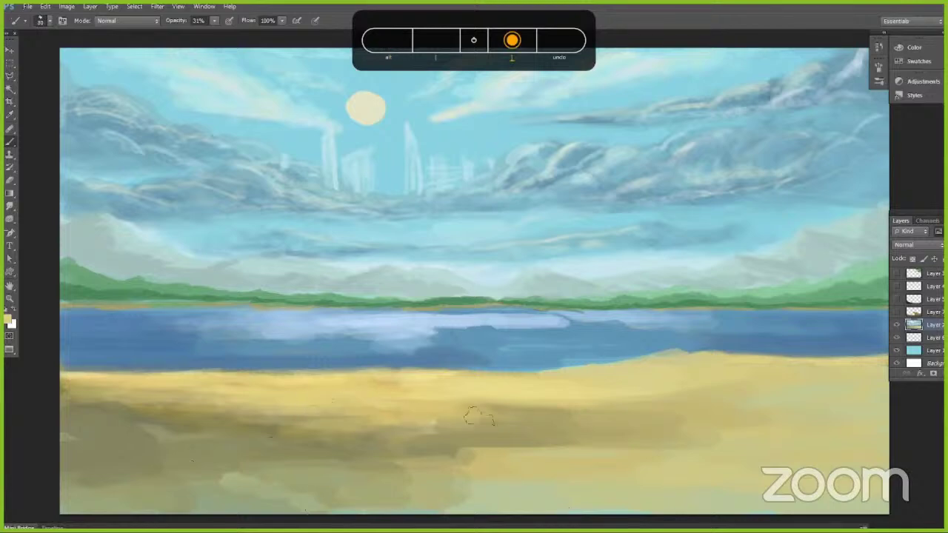
pyautogui.moveTo(630, 426)
pyautogui.mouseDown()
pyautogui.moveTo(455, 427)
pyautogui.moveTo(330, 449)
pyautogui.moveTo(444, 471)
pyautogui.mouseUp()
pyautogui.press('[')
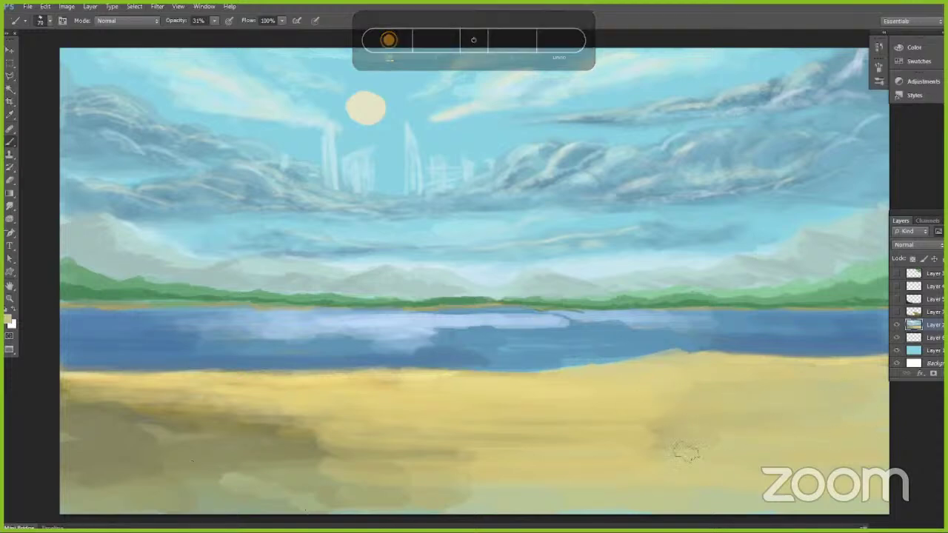
# Step: Smooth the lower and central beach with sampled sand tones and a size 70 brush, tapering the left shadow's edge
pyautogui.moveTo(615, 493); pyautogui.dragTo(363, 497)
pyautogui.moveTo(510, 468); pyautogui.dragTo(262, 502)
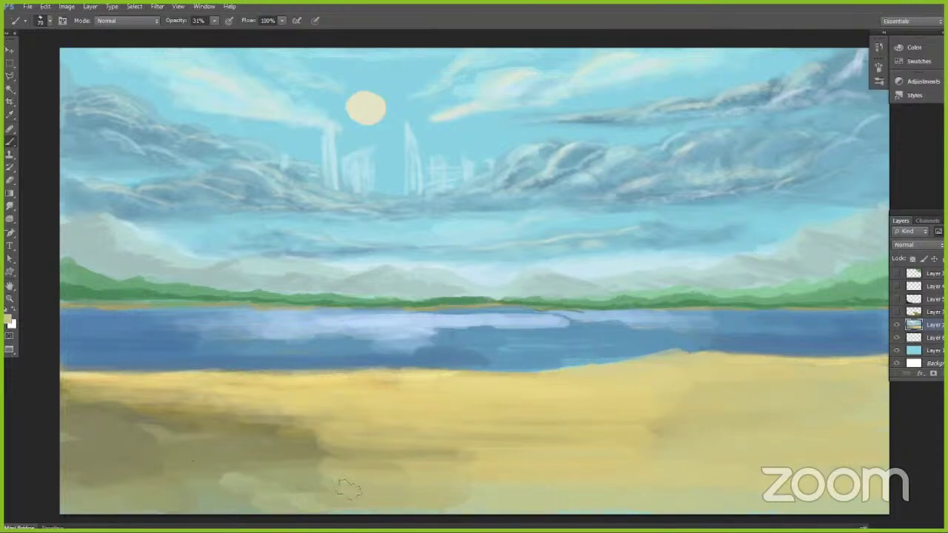
pyautogui.moveTo(347, 486); pyautogui.dragTo(191, 489)
pyautogui.keyDown('alt'); pyautogui.click(273, 475); pyautogui.keyUp('alt')
pyautogui.moveTo(272, 480); pyautogui.dragTo(199, 494)
pyautogui.keyDown('alt'); pyautogui.click(367, 437); pyautogui.keyUp('alt')
pyautogui.moveTo(330, 447)
pyautogui.mouseDown()
pyautogui.moveTo(289, 480)
pyautogui.moveTo(149, 484)
pyautogui.mouseUp()
pyautogui.keyDown('alt'); pyautogui.click(456, 472); pyautogui.keyUp('alt')
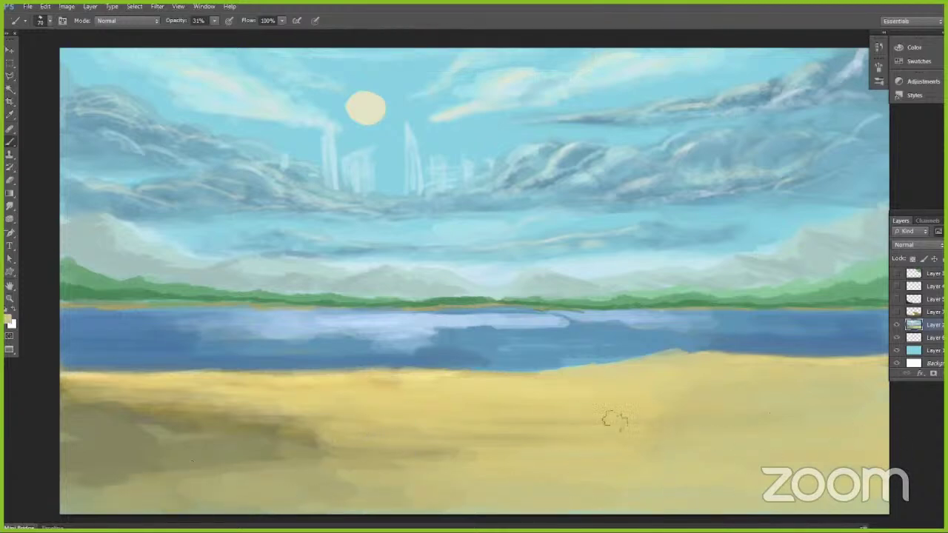
pyautogui.keyDown('alt'); pyautogui.click(280, 387); pyautogui.keyUp('alt')
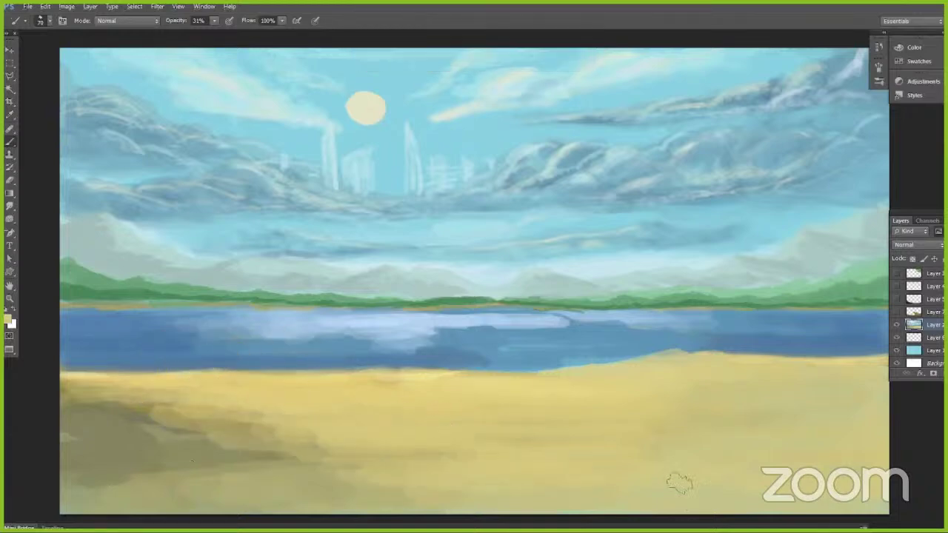
# Step: Refine the beach's upper edge along the water with sampled light sand and a smaller brush
pyautogui.keyDown('alt'); pyautogui.click(413, 363); pyautogui.keyUp('alt')
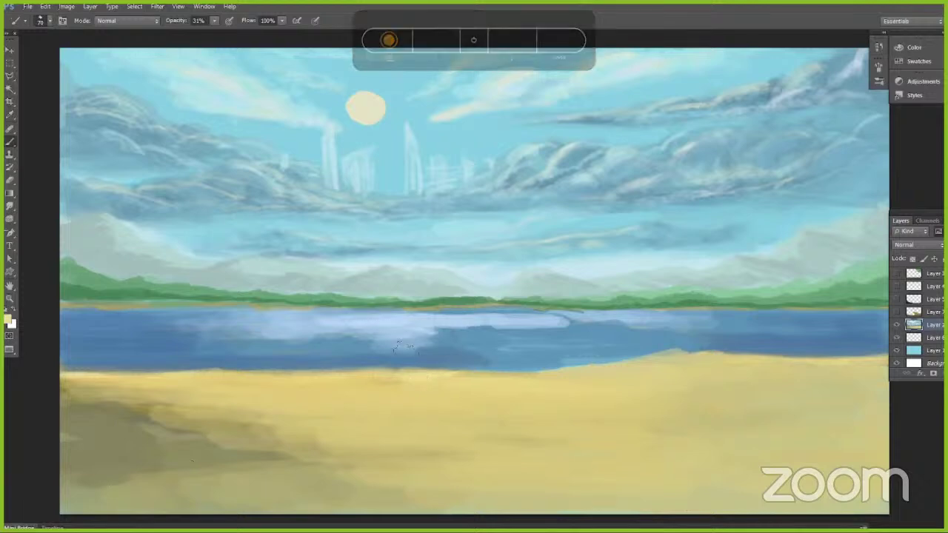
pyautogui.press('[')
pyautogui.press('[')
pyautogui.press('[')
pyautogui.press('[')
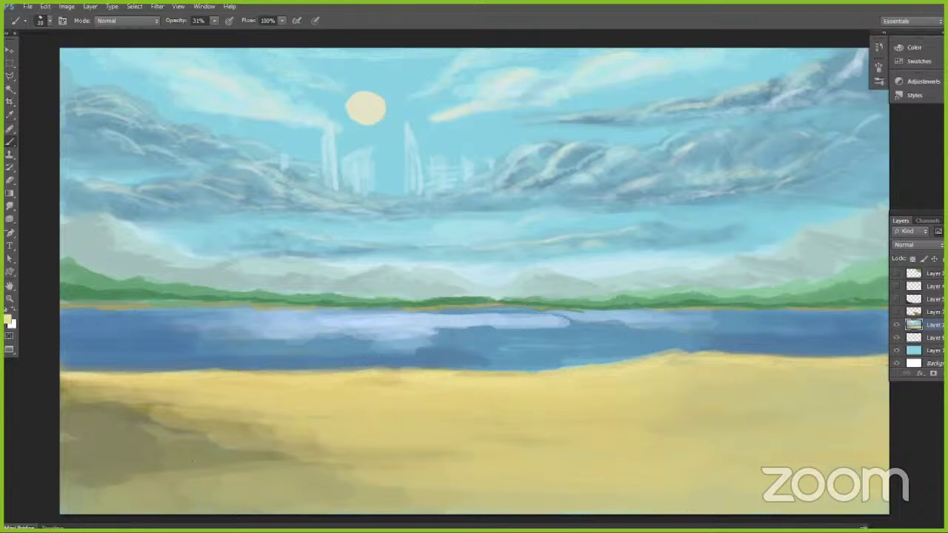
# Step: Paint thin light sand ripples across the upper beach with a size 10 brush at 52% opacity
pyautogui.click(215, 22)
pyautogui.click(227, 35)
pyautogui.click(307, 28)
pyautogui.moveTo(353, 395); pyautogui.dragTo(187, 400)
pyautogui.moveTo(816, 377); pyautogui.dragTo(621, 389)
pyautogui.moveTo(320, 406); pyautogui.dragTo(449, 415)
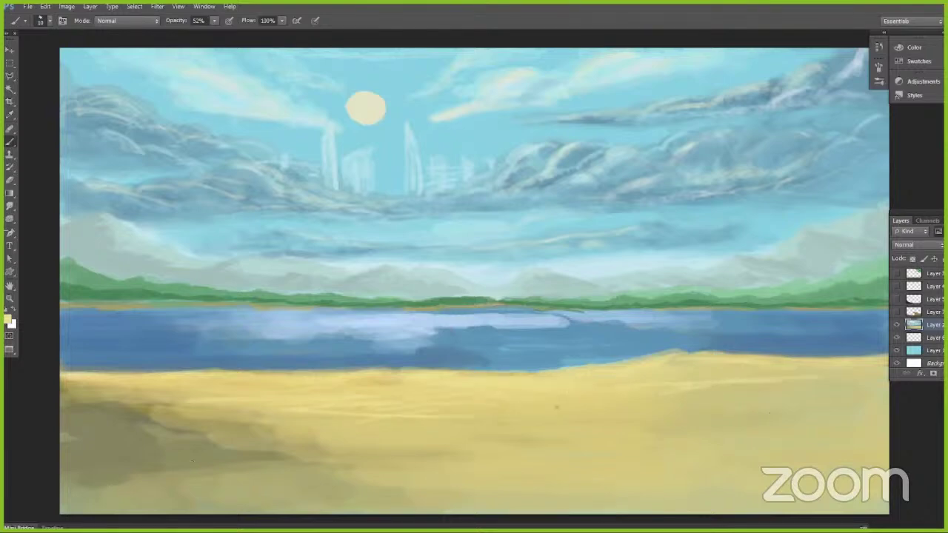
pyautogui.moveTo(156, 394); pyautogui.dragTo(215, 391)
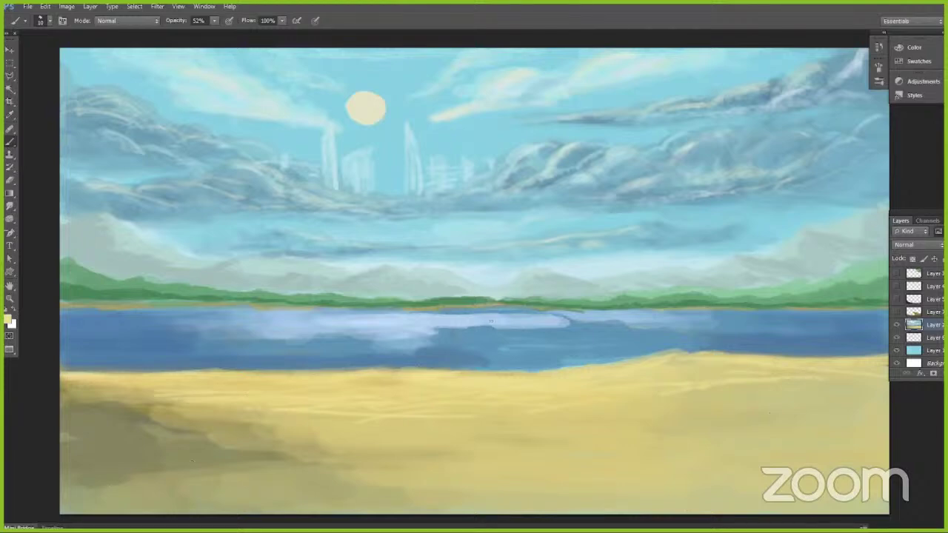
# Step: Soften the hard edges of the central water highlight with sampled blues and a size 20 brush at 26% opacity
pyautogui.press('[')
pyautogui.click(215, 24)
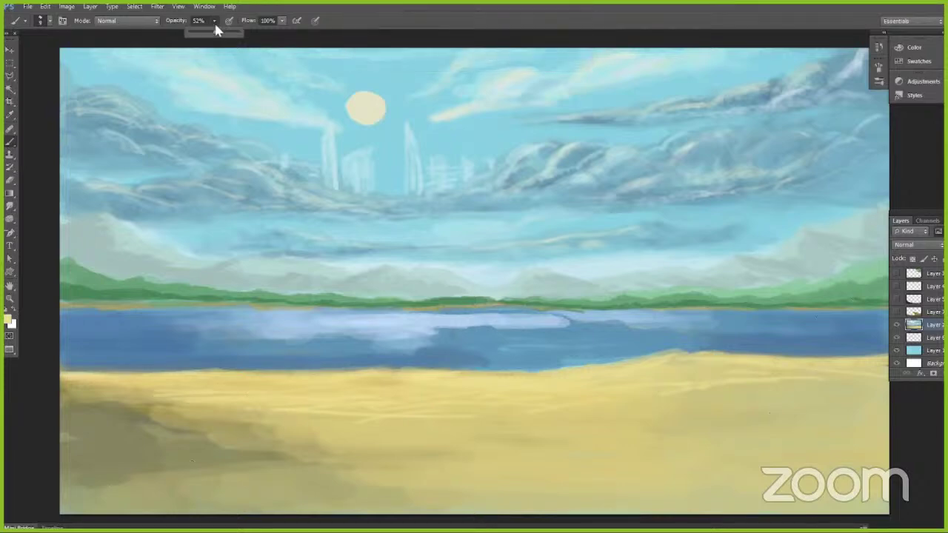
pyautogui.click(202, 32)
pyautogui.click(314, 25)
pyautogui.press(']')
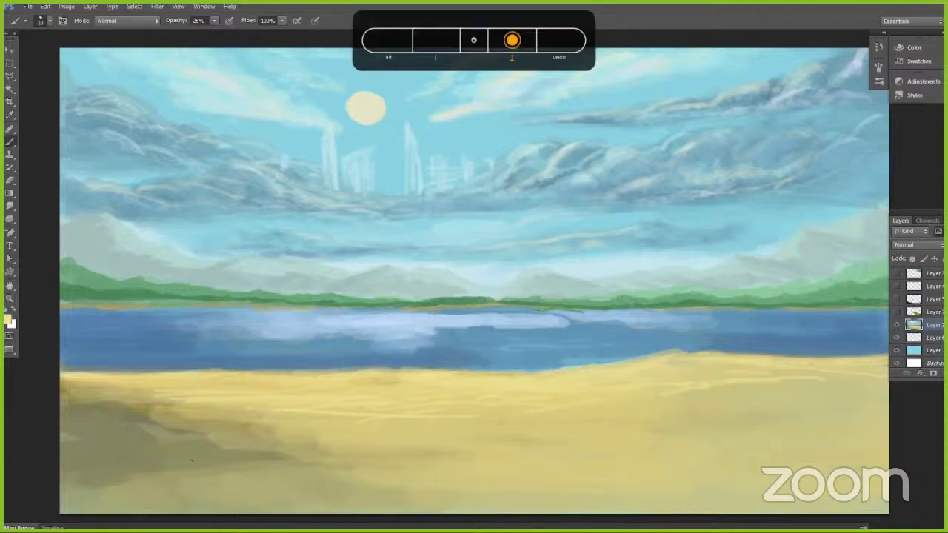
pyautogui.keyDown('alt'); pyautogui.click(421, 335); pyautogui.keyUp('alt')
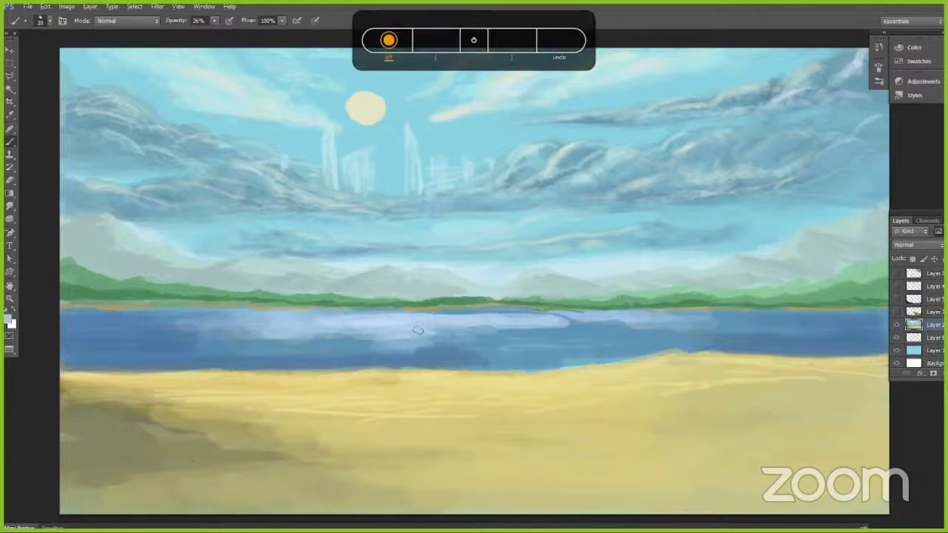
pyautogui.keyDown('alt'); pyautogui.click(535, 334); pyautogui.keyUp('alt')
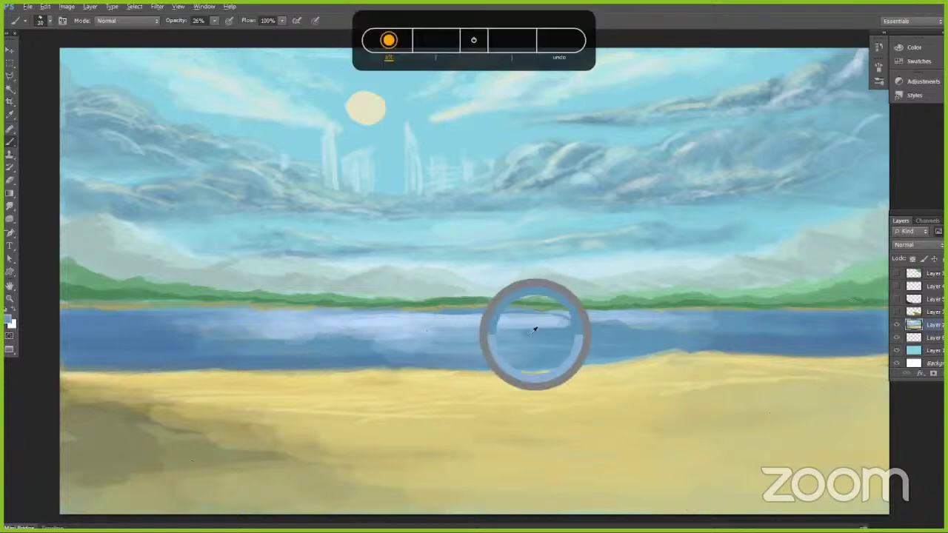
pyautogui.moveTo(571, 320); pyautogui.dragTo(618, 318)
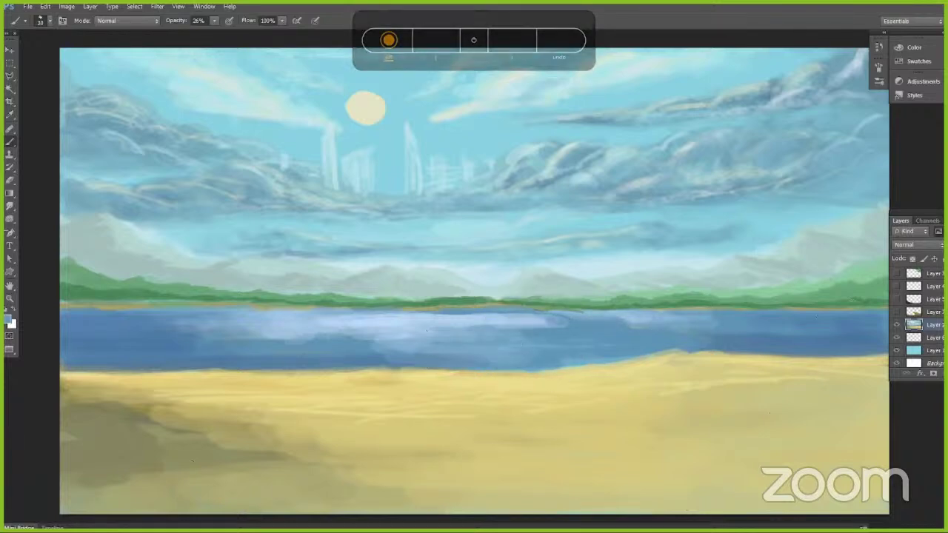
pyautogui.press('alt')
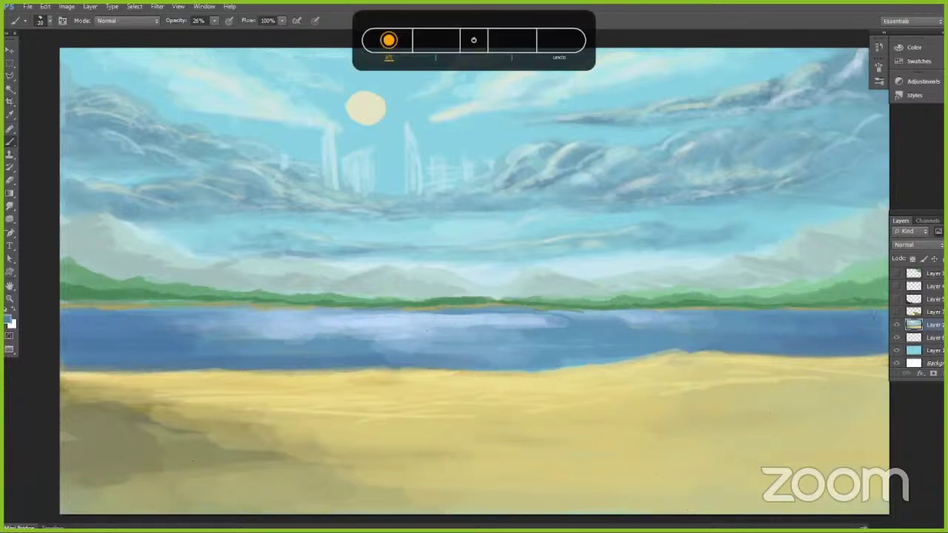
# Step: Blend sampled light blue streaks into the water on both sides of the central highlight
pyautogui.keyDown('alt'); pyautogui.click(641, 316); pyautogui.keyUp('alt')
pyautogui.moveTo(631, 317)
pyautogui.mouseDown()
pyautogui.moveTo(560, 320)
pyautogui.moveTo(766, 318)
pyautogui.mouseUp()
pyautogui.moveTo(603, 327); pyautogui.dragTo(500, 328)
pyautogui.keyDown('alt'); pyautogui.click(352, 326); pyautogui.keyUp('alt')
pyautogui.moveTo(314, 343)
pyautogui.mouseDown()
pyautogui.moveTo(361, 345)
pyautogui.moveTo(319, 348)
pyautogui.mouseUp()
pyautogui.moveTo(214, 317); pyautogui.dragTo(135, 318)
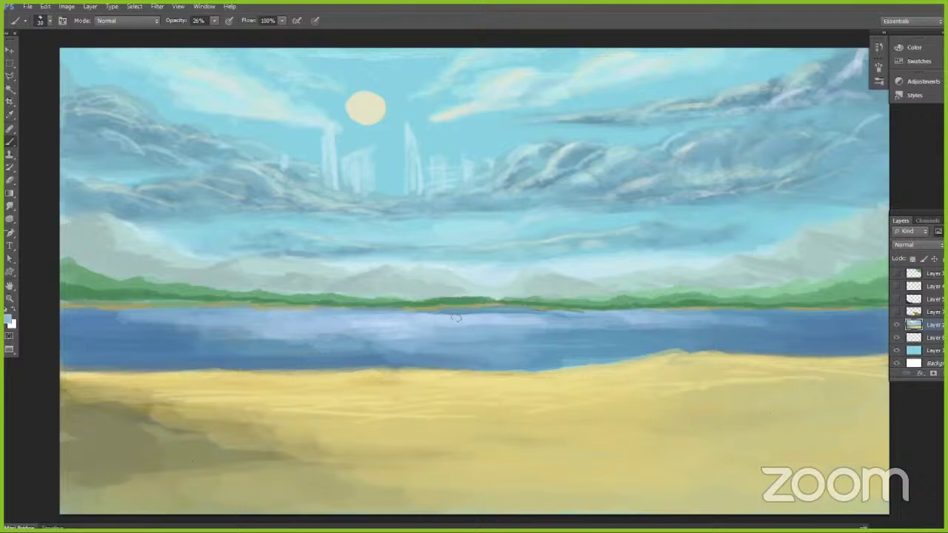
# Step: Extend fine pale blue streaks along the water's far edge toward both sides of the canvas with smaller brushes
pyautogui.keyDown('alt'); pyautogui.click(400, 324); pyautogui.keyUp('alt')
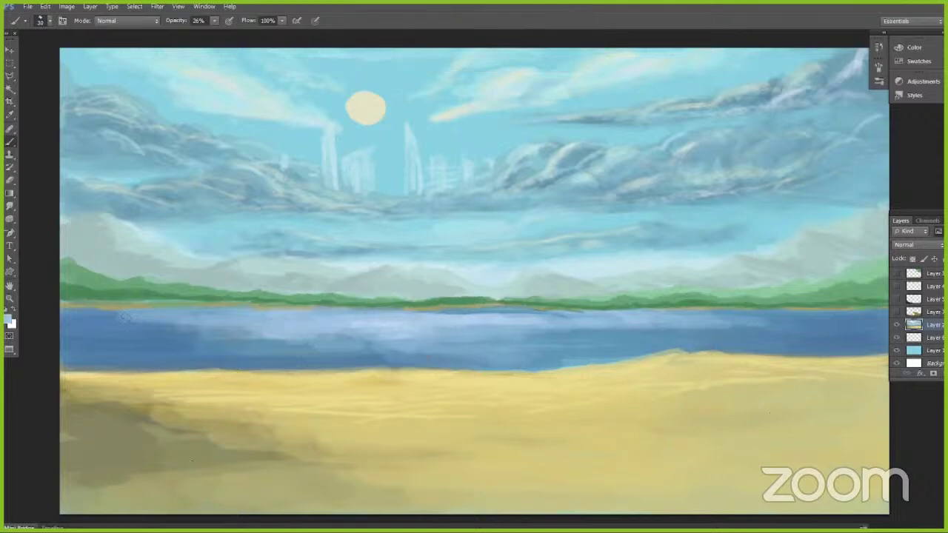
pyautogui.press('[')
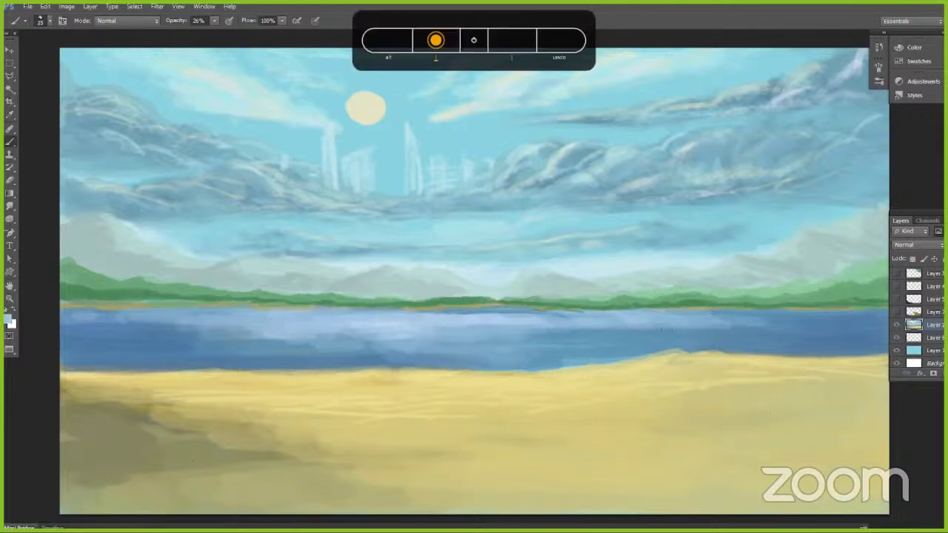
pyautogui.moveTo(712, 318); pyautogui.dragTo(833, 315)
pyautogui.press('[')
pyautogui.moveTo(67, 314); pyautogui.dragTo(203, 314)
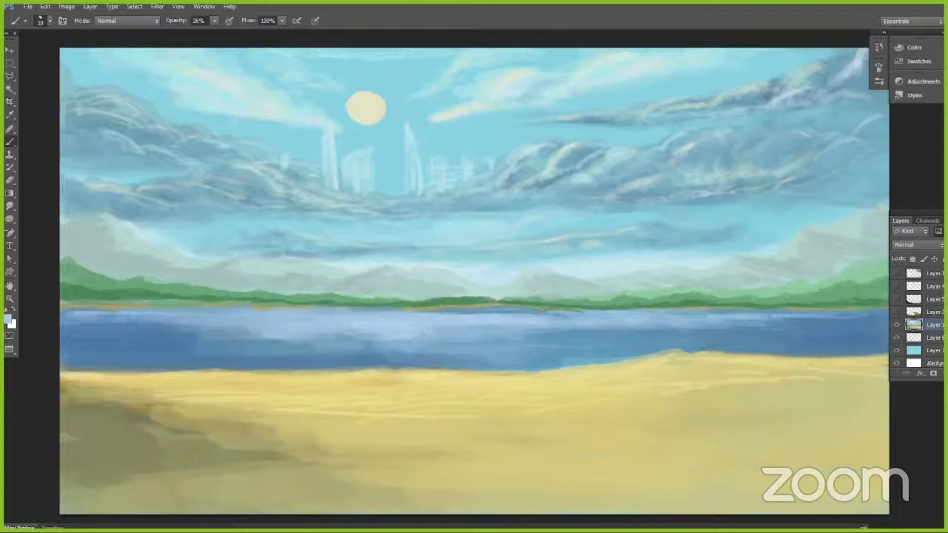
# Step: Pick a very pale blue and paint the sun's reflection as horizontal glints on the water below the sun
pyautogui.click(9, 320)
pyautogui.click(676, 186)
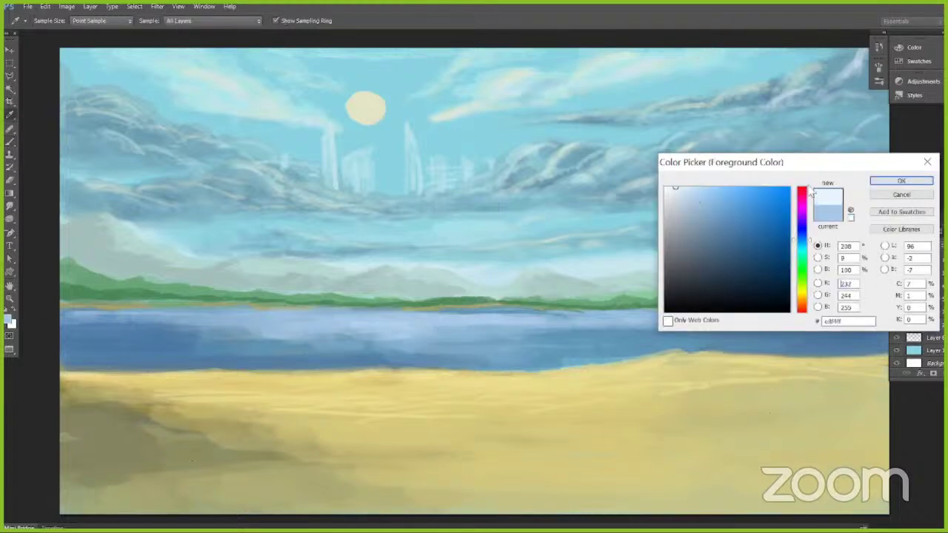
pyautogui.click(679, 191)
pyautogui.click(901, 181)
pyautogui.press('b')
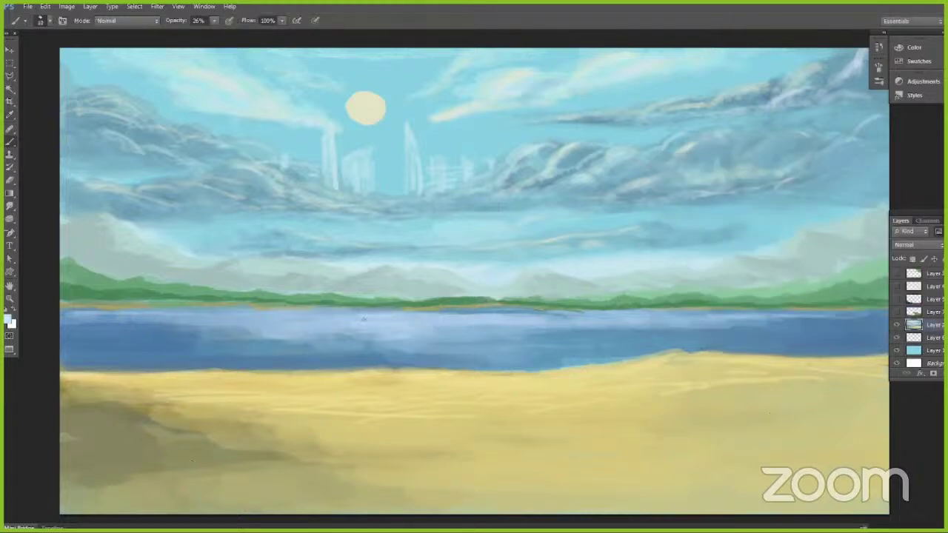
pyautogui.moveTo(363, 324)
pyautogui.mouseDown()
pyautogui.moveTo(441, 321)
pyautogui.moveTo(448, 329)
pyautogui.moveTo(398, 328)
pyautogui.moveTo(431, 339)
pyautogui.mouseUp()
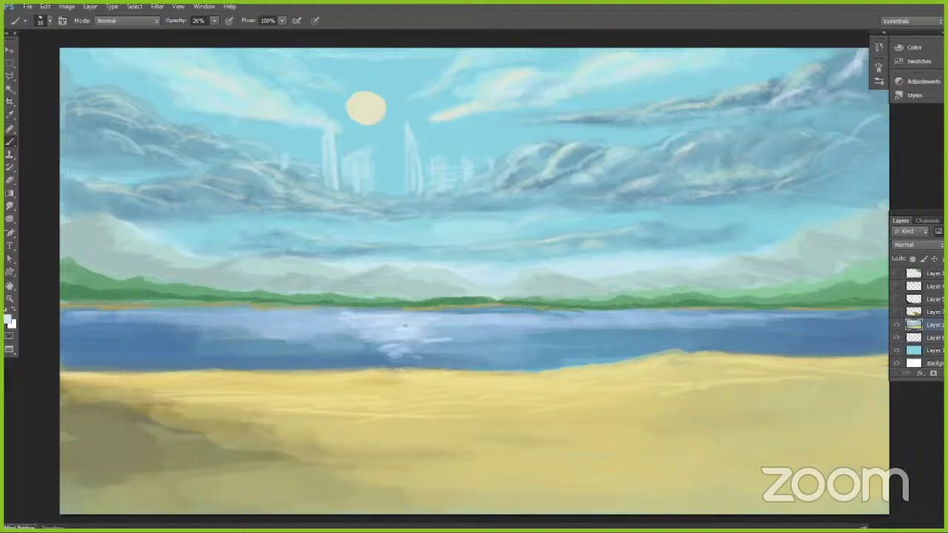
# Step: Brighten the sun's reflection on the water with cream #f9f6d7 glints at 14% brush opacity
pyautogui.click(9, 320)
pyautogui.click(801, 293)
pyautogui.click(681, 189)
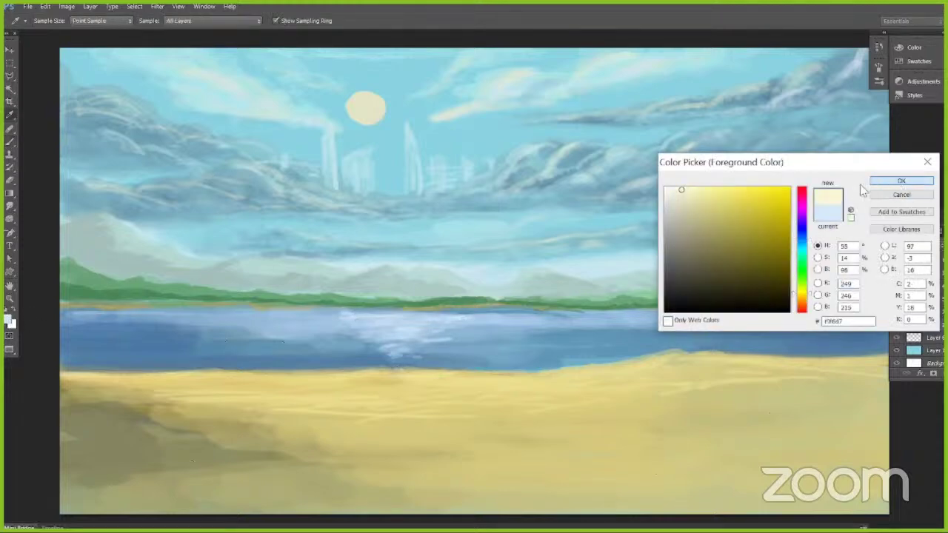
pyautogui.click(901, 180)
pyautogui.press('f')
pyautogui.press('f')
pyautogui.press('f')
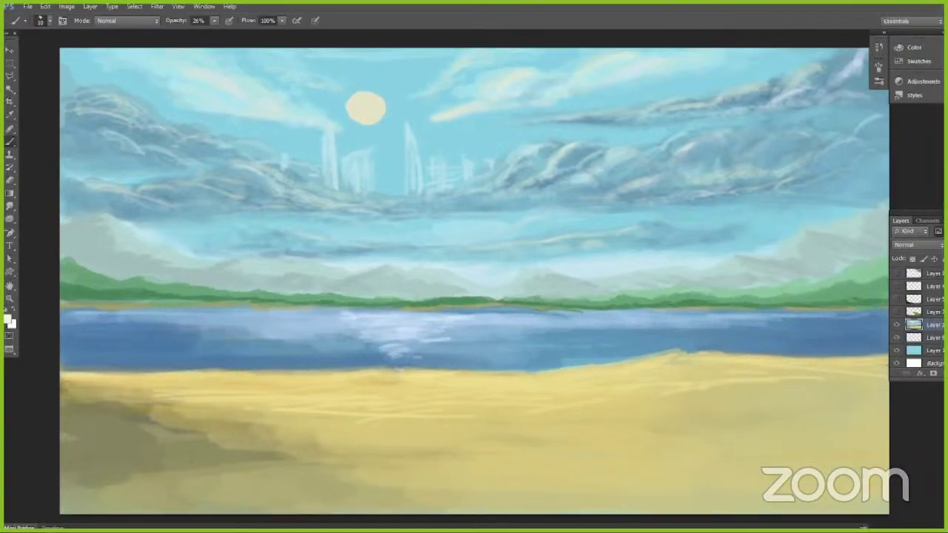
pyautogui.click(213, 21)
pyautogui.moveTo(210, 35); pyautogui.dragTo(203, 34)
pyautogui.moveTo(394, 334)
pyautogui.mouseDown()
pyautogui.moveTo(363, 317)
pyautogui.moveTo(379, 318)
pyautogui.moveTo(364, 322)
pyautogui.moveTo(388, 346)
pyautogui.moveTo(355, 351)
pyautogui.mouseUp()
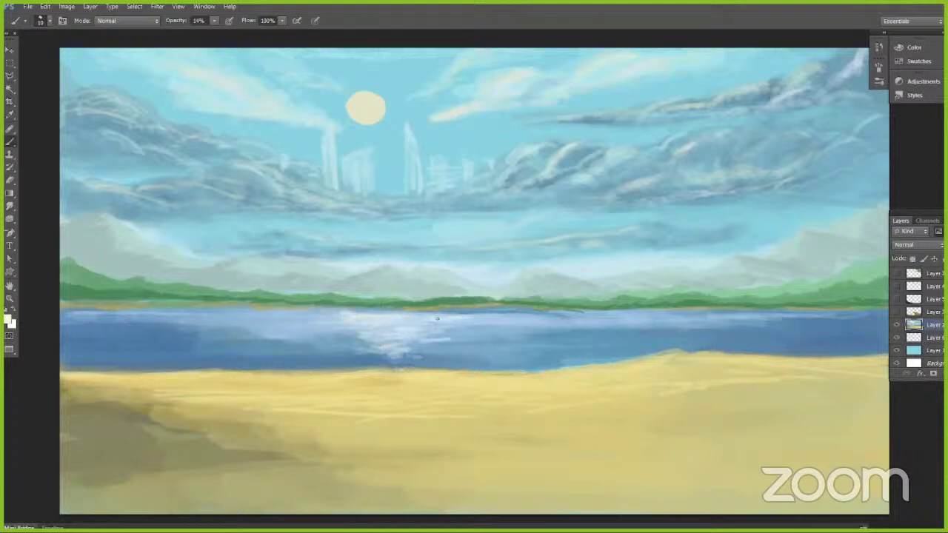
# Step: Widen the sun's reflection with more cream glints on both sides and down to the shoreline
pyautogui.moveTo(447, 342); pyautogui.dragTo(418, 353)
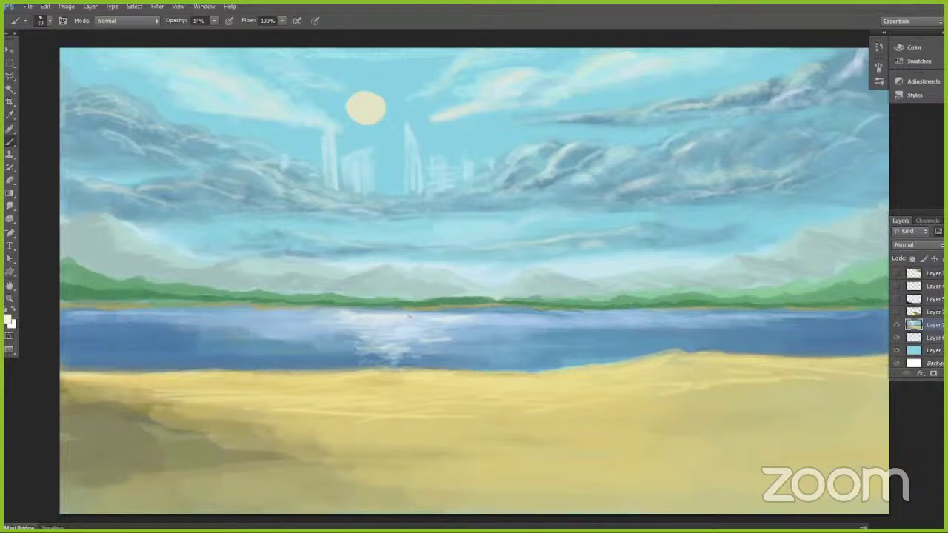
pyautogui.moveTo(410, 359); pyautogui.dragTo(392, 365)
pyautogui.moveTo(314, 334); pyautogui.dragTo(370, 348)
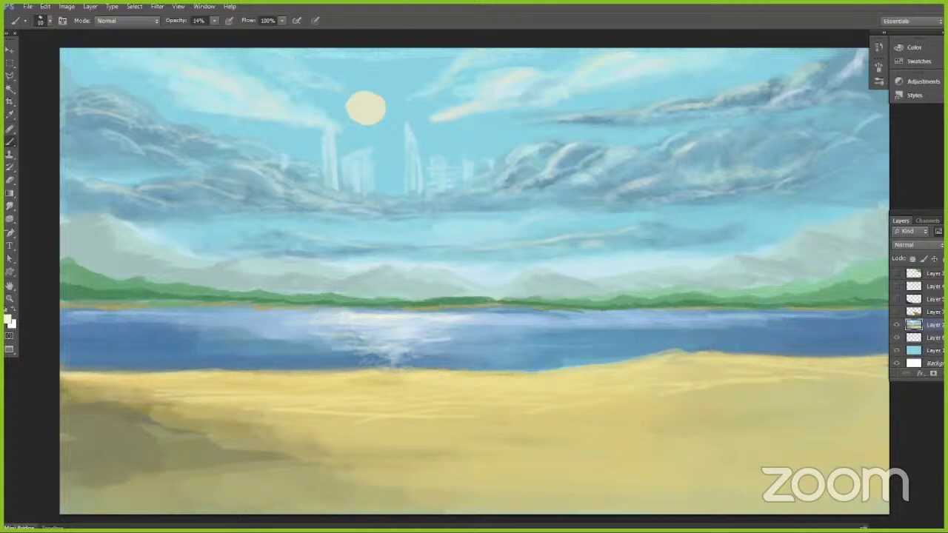
# Step: Soften the outer edges of the sun's reflection with a larger brush in blue sampled from the water
pyautogui.keyDown('alt'); pyautogui.click(430, 363); pyautogui.keyUp('alt')
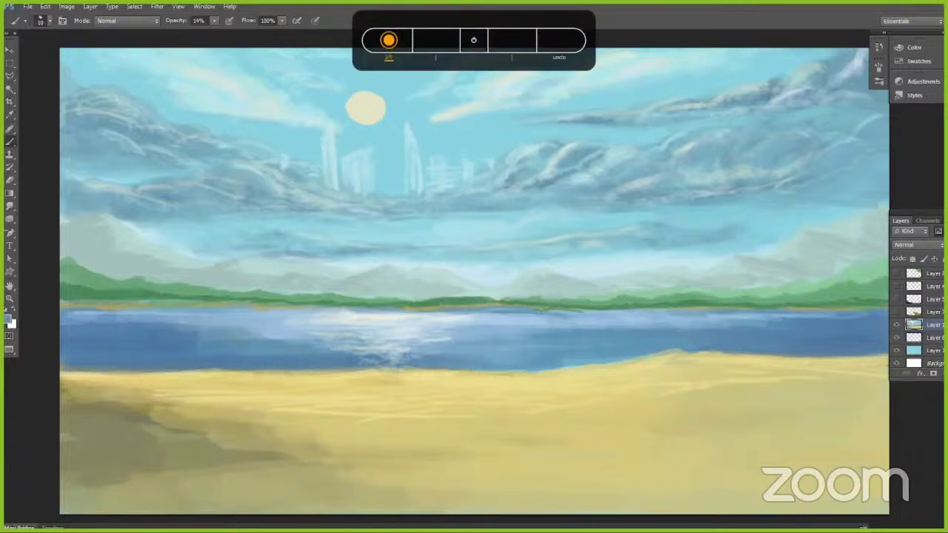
pyautogui.press(']')
pyautogui.press(']')
pyautogui.press(']')
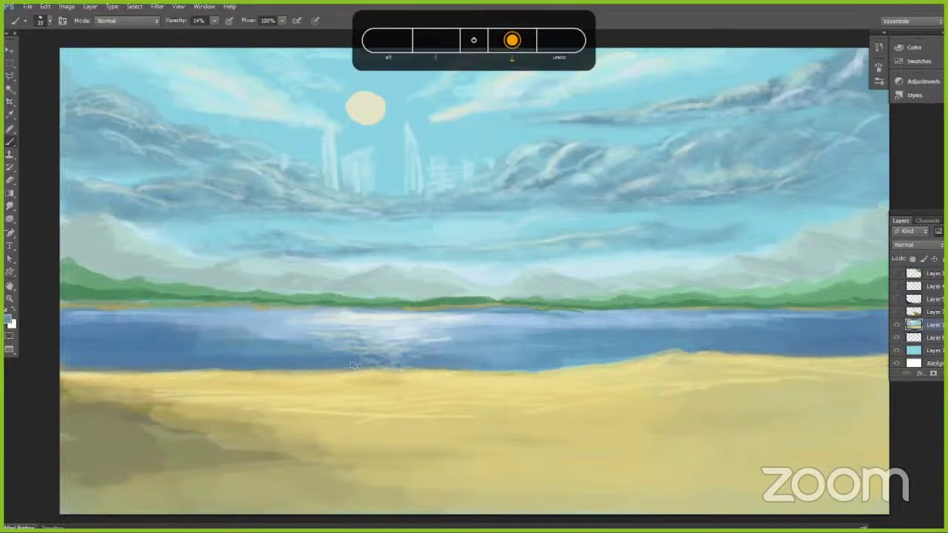
pyautogui.moveTo(314, 327); pyautogui.dragTo(281, 319)
pyautogui.moveTo(460, 339); pyautogui.dragTo(437, 340)
pyautogui.moveTo(508, 319); pyautogui.dragTo(468, 319)
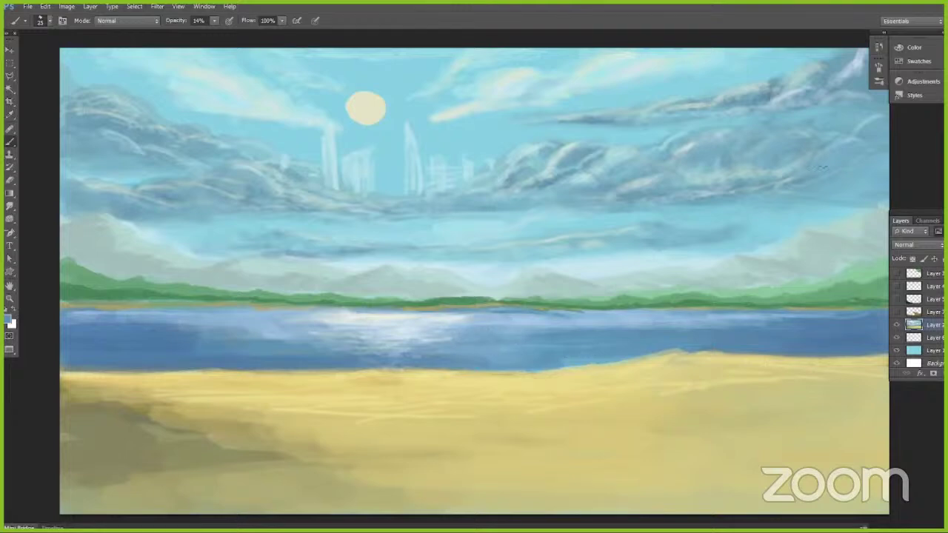
# Step: Blend the clouds on the right side of the sky with sampled grey-blue, and sample a light sky blue lower down
pyautogui.press(']')
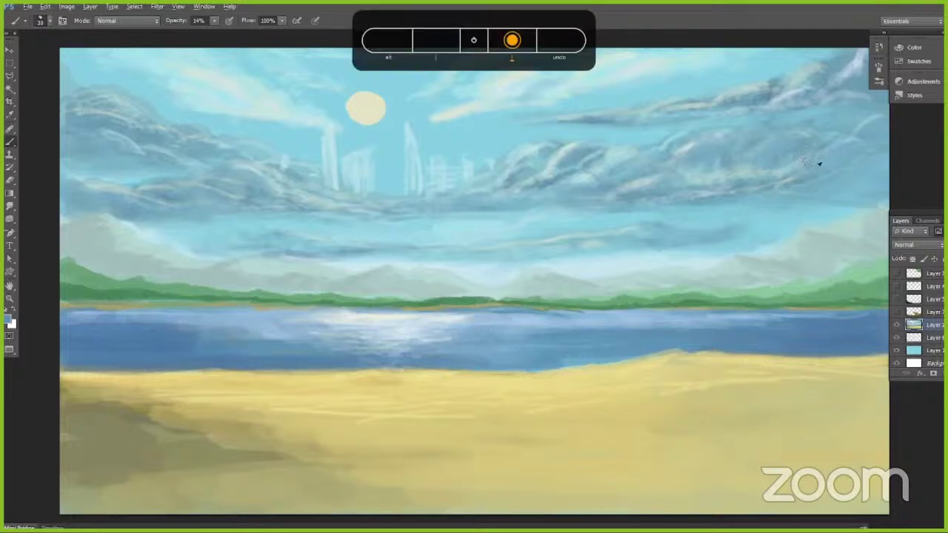
pyautogui.keyDown('alt'); pyautogui.click(816, 167); pyautogui.keyUp('alt')
pyautogui.keyDown('alt'); pyautogui.click(820, 174); pyautogui.keyUp('alt')
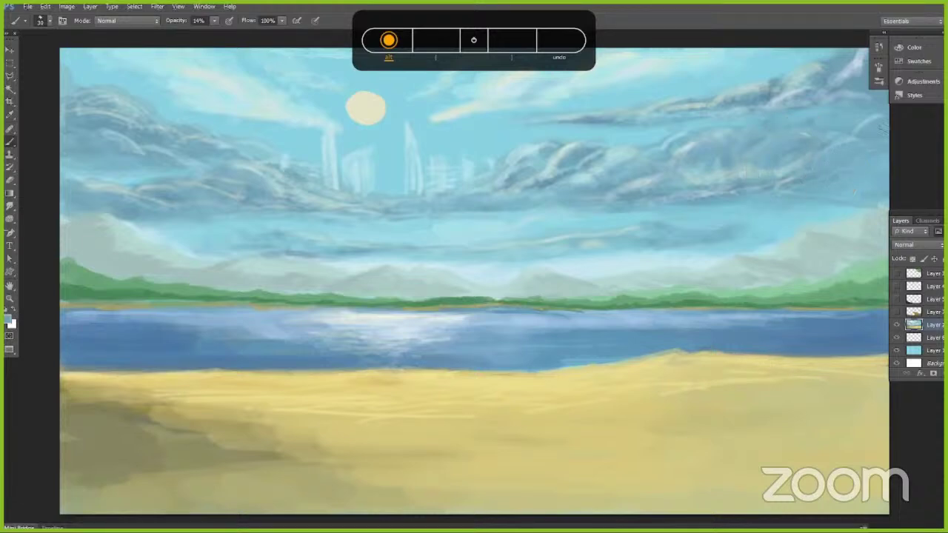
pyautogui.moveTo(843, 201)
pyautogui.mouseDown()
pyautogui.moveTo(725, 204)
pyautogui.moveTo(852, 214)
pyautogui.moveTo(691, 212)
pyautogui.mouseUp()
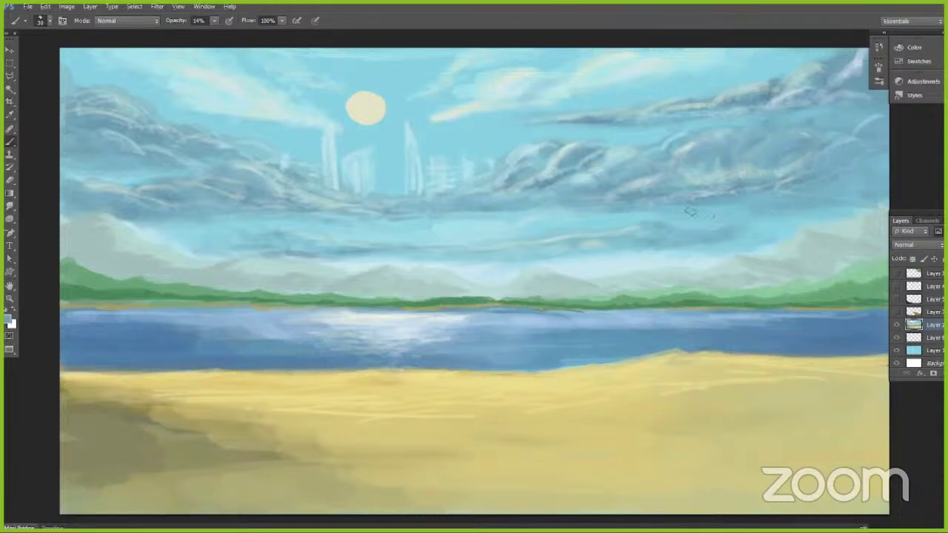
pyautogui.moveTo(780, 233); pyautogui.dragTo(719, 243)
pyautogui.keyDown('alt'); pyautogui.click(374, 242); pyautogui.keyUp('alt')
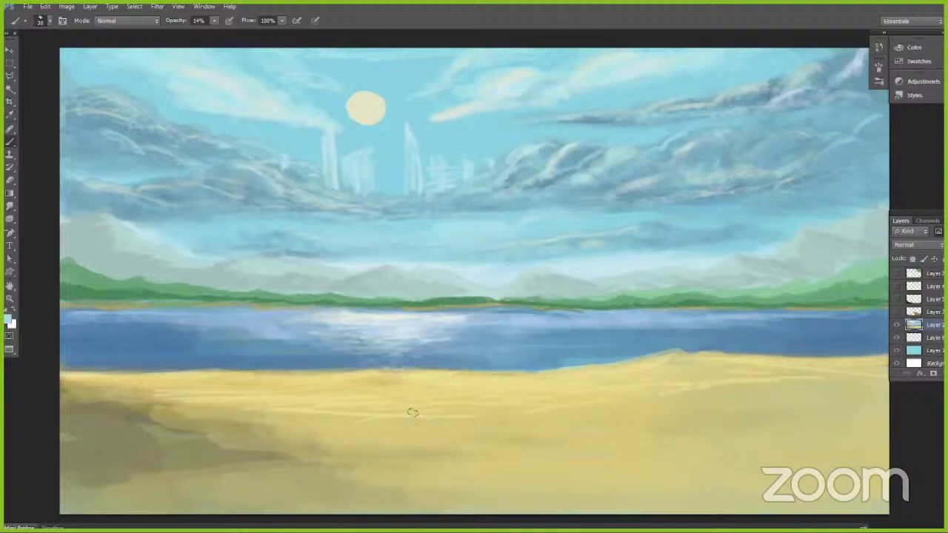
# Step: Smooth the streaks on the beach with sampled sand color, and show the hidden cliff, castle, bush and tree layers
pyautogui.keyDown('alt'); pyautogui.click(420, 378); pyautogui.keyUp('alt')
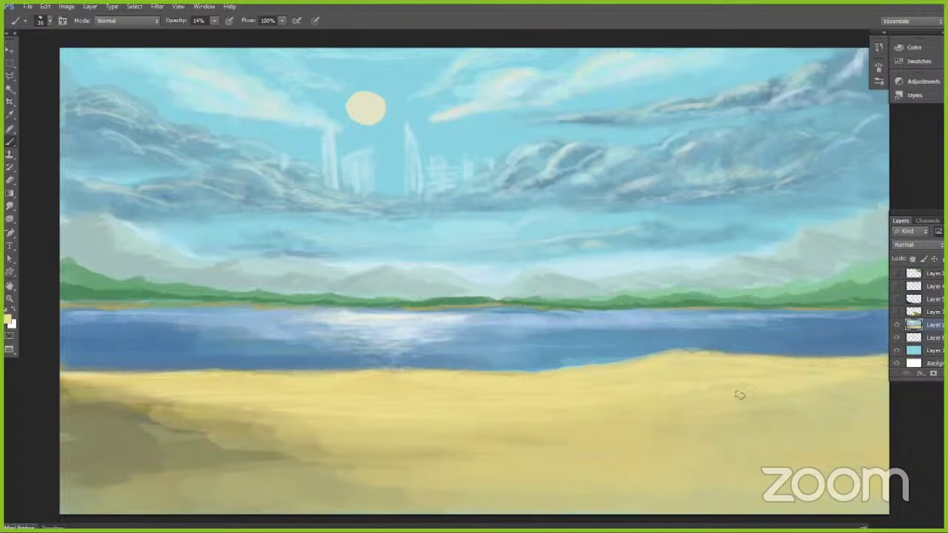
pyautogui.click(896, 312)
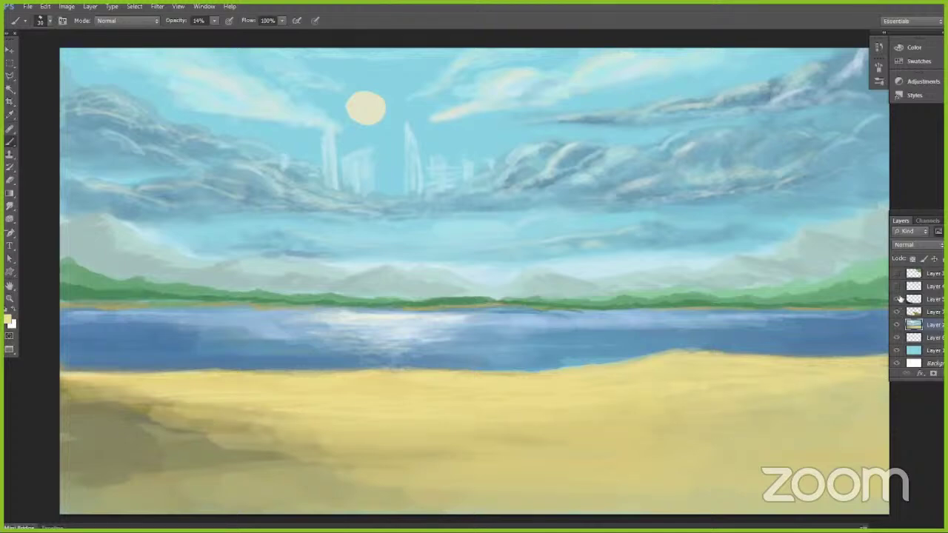
pyautogui.moveTo(900, 298); pyautogui.dragTo(899, 275)
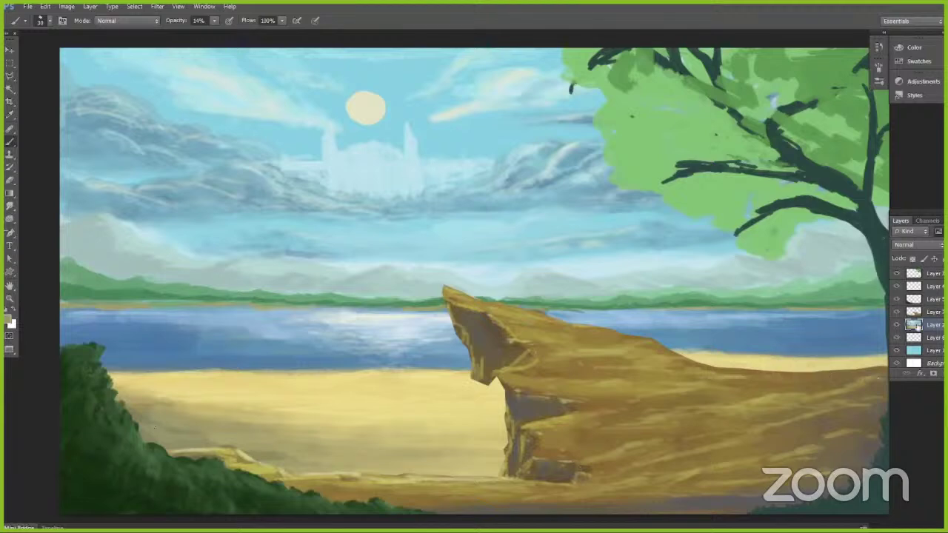
# Step: Paint a winding stream from the shoreline to the cliff's base with a smaller brush at 52% opacity, in blue sampled from the water
pyautogui.keyDown('alt'); pyautogui.click(441, 361); pyautogui.keyUp('alt')
pyautogui.press('[')
pyautogui.moveTo(214, 21); pyautogui.dragTo(235, 35)
pyautogui.moveTo(406, 368)
pyautogui.mouseDown()
pyautogui.moveTo(483, 430)
pyautogui.moveTo(442, 442)
pyautogui.moveTo(491, 472)
pyautogui.mouseUp()
pyautogui.press('[')
pyautogui.moveTo(454, 371)
pyautogui.mouseDown()
pyautogui.moveTo(427, 378)
pyautogui.moveTo(468, 420)
pyautogui.moveTo(454, 442)
pyautogui.mouseUp()
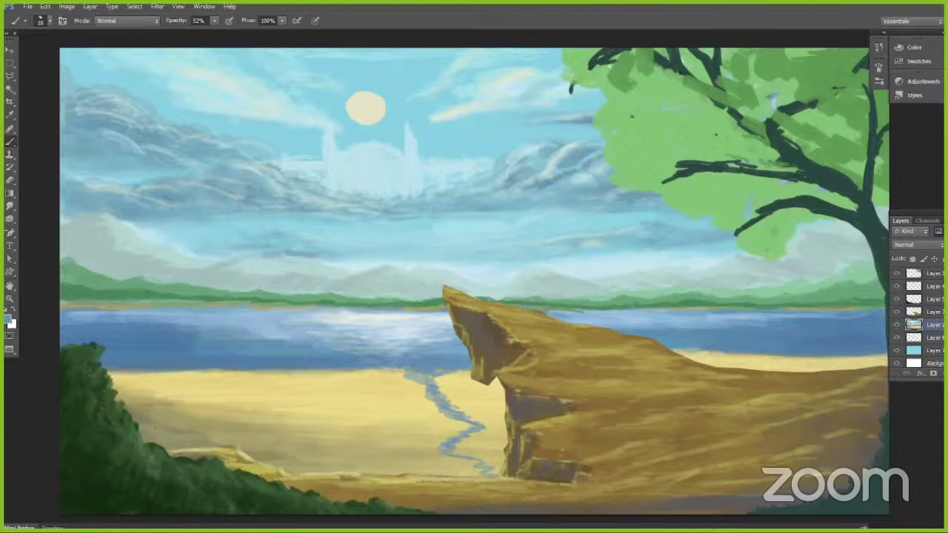
pyautogui.moveTo(412, 375); pyautogui.dragTo(385, 370)
# Step: Cover the stream beside the cliff with sand colors sampled from the surrounding beach, using a larger brush
pyautogui.keyDown('alt'); pyautogui.click(459, 396); pyautogui.keyUp('alt')
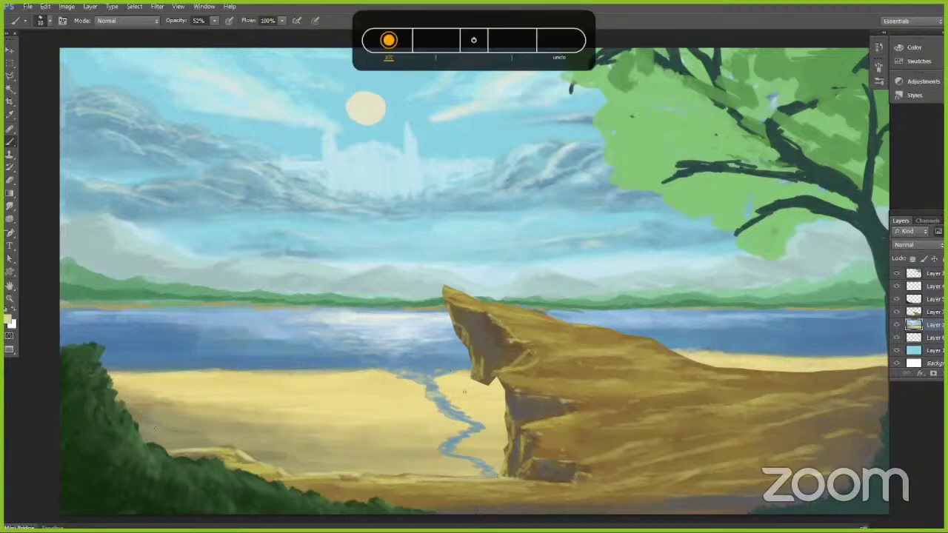
pyautogui.press(']')
pyautogui.press(']')
pyautogui.moveTo(434, 399)
pyautogui.mouseDown()
pyautogui.moveTo(460, 396)
pyautogui.moveTo(485, 417)
pyautogui.moveTo(453, 446)
pyautogui.moveTo(479, 455)
pyautogui.moveTo(478, 444)
pyautogui.moveTo(494, 475)
pyautogui.mouseUp()
pyautogui.keyDown('alt'); pyautogui.click(437, 448); pyautogui.keyUp('alt')
pyautogui.keyDown('alt'); pyautogui.click(446, 468); pyautogui.keyUp('alt')
pyautogui.keyDown('alt'); pyautogui.click(479, 420); pyautogui.keyUp('alt')
pyautogui.moveTo(485, 431)
pyautogui.mouseDown()
pyautogui.moveTo(459, 434)
pyautogui.moveTo(500, 449)
pyautogui.mouseUp()
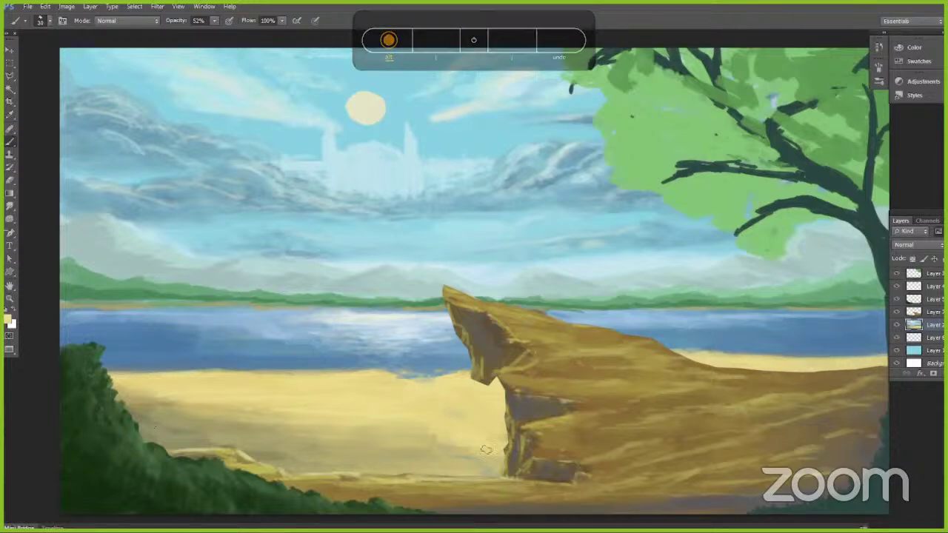
# Step: Paint a winding blue stream from the shoreline below the sun's reflection down to the rocks beside the dark bushes, widening it downstream
pyautogui.keyDown('alt'); pyautogui.click(428, 356); pyautogui.keyUp('alt')
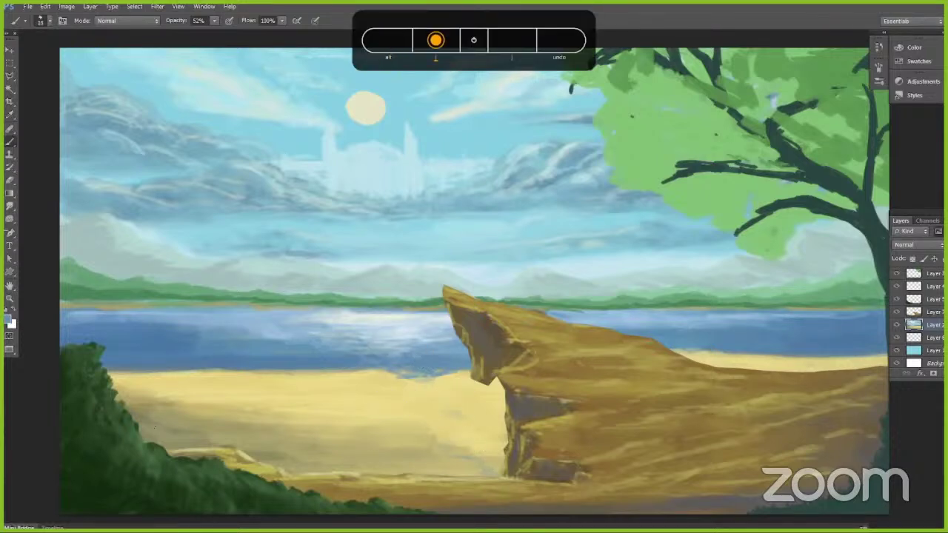
pyautogui.moveTo(378, 367)
pyautogui.mouseDown()
pyautogui.moveTo(339, 429)
pyautogui.moveTo(293, 469)
pyautogui.mouseUp()
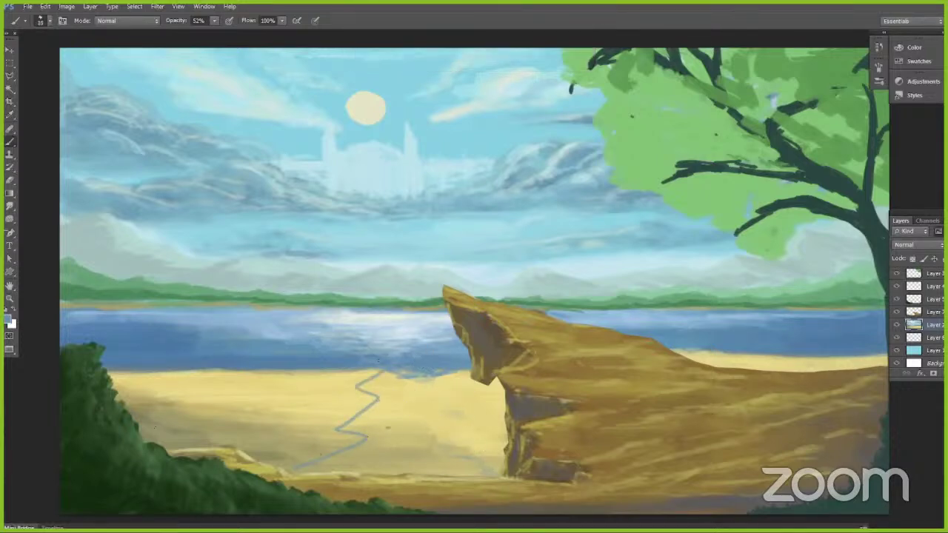
pyautogui.hotkey('ctrl', 'z')
pyautogui.moveTo(378, 368)
pyautogui.mouseDown()
pyautogui.moveTo(376, 393)
pyautogui.moveTo(340, 416)
pyautogui.mouseUp()
pyautogui.press(']')
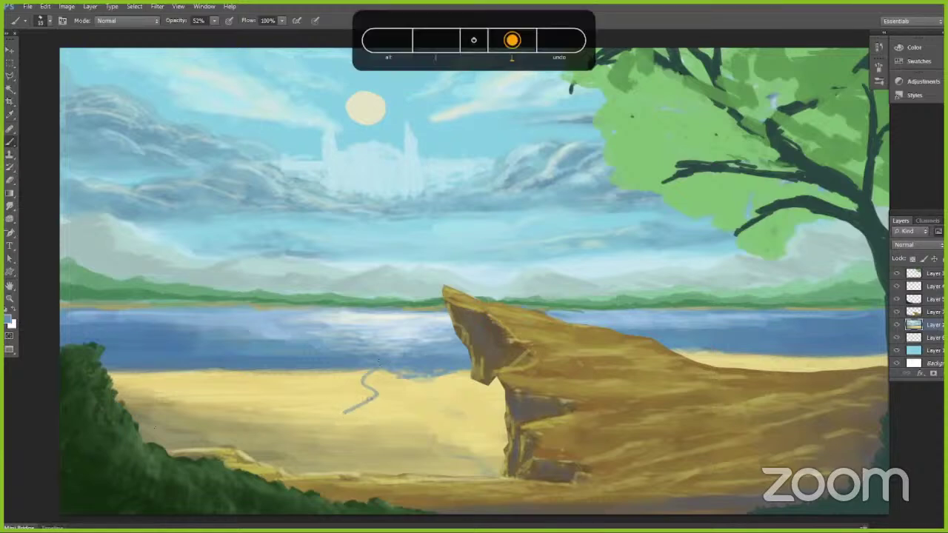
pyautogui.moveTo(379, 369)
pyautogui.mouseDown()
pyautogui.moveTo(329, 430)
pyautogui.moveTo(307, 439)
pyautogui.moveTo(348, 445)
pyautogui.moveTo(289, 469)
pyautogui.mouseUp()
pyautogui.press(']')
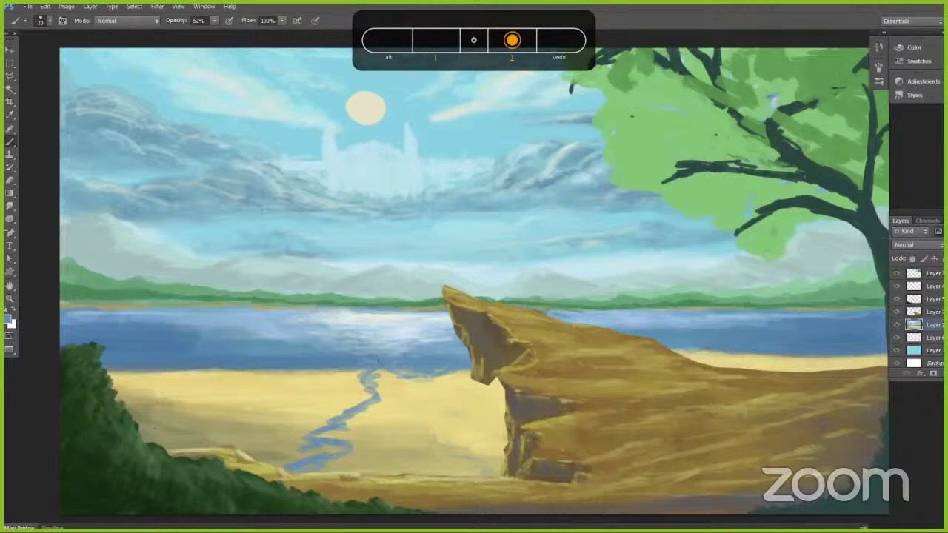
pyautogui.moveTo(318, 428); pyautogui.dragTo(368, 406)
pyautogui.moveTo(365, 373); pyautogui.dragTo(374, 380)
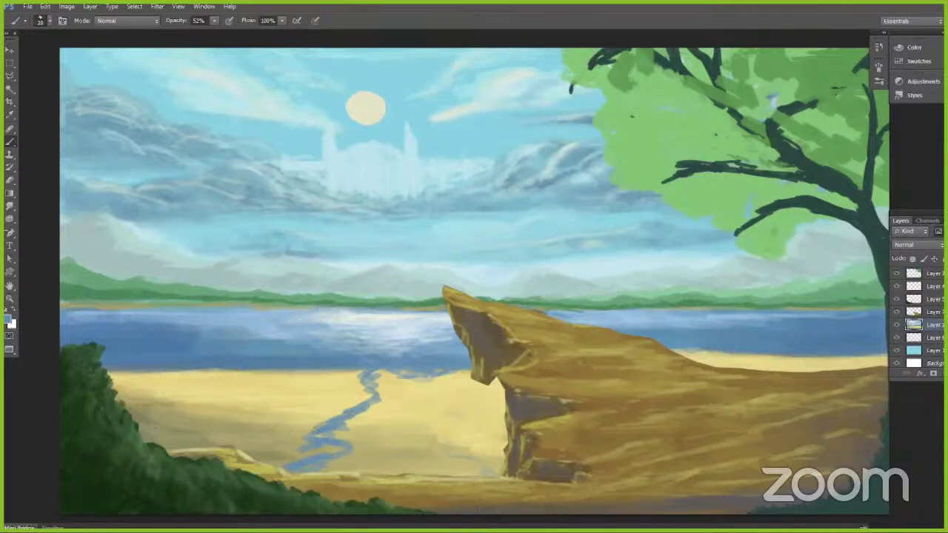
# Step: Refine the stream's shape by trimming its edges with sampled sand colors and repainting its bends in the water's blue
pyautogui.keyDown('alt'); pyautogui.click(293, 443); pyautogui.keyUp('alt')
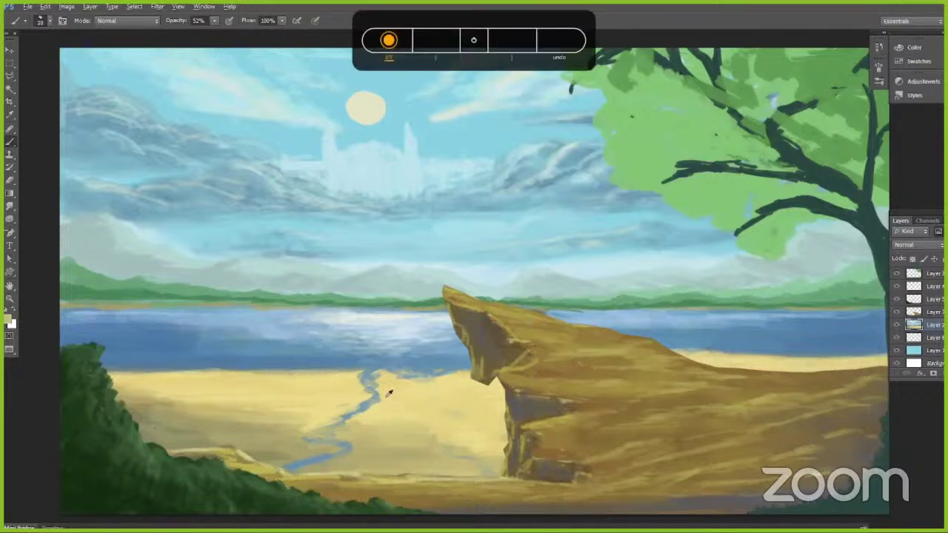
pyautogui.keyDown('alt'); pyautogui.click(382, 357); pyautogui.keyUp('alt')
pyautogui.moveTo(370, 374)
pyautogui.mouseDown()
pyautogui.moveTo(367, 396)
pyautogui.moveTo(327, 428)
pyautogui.moveTo(345, 425)
pyautogui.moveTo(348, 436)
pyautogui.mouseUp()
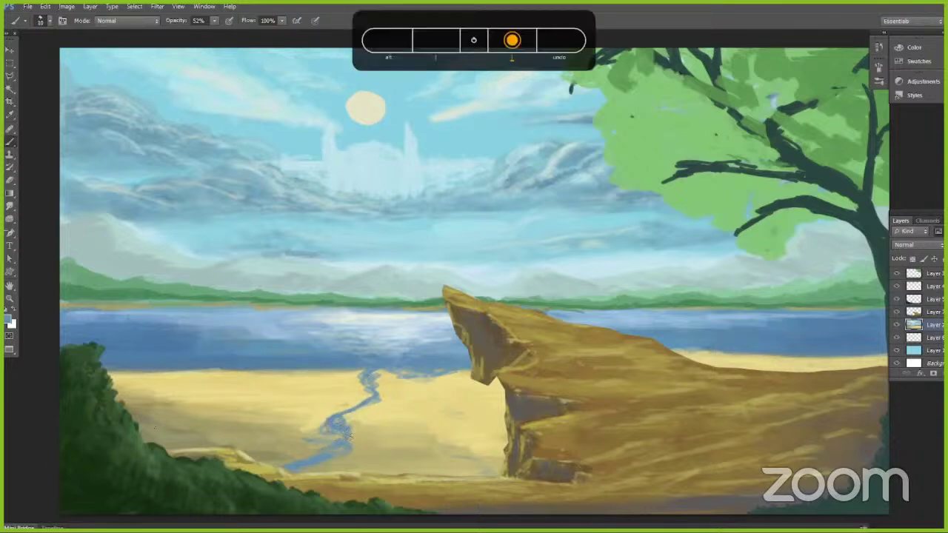
pyautogui.press('[')
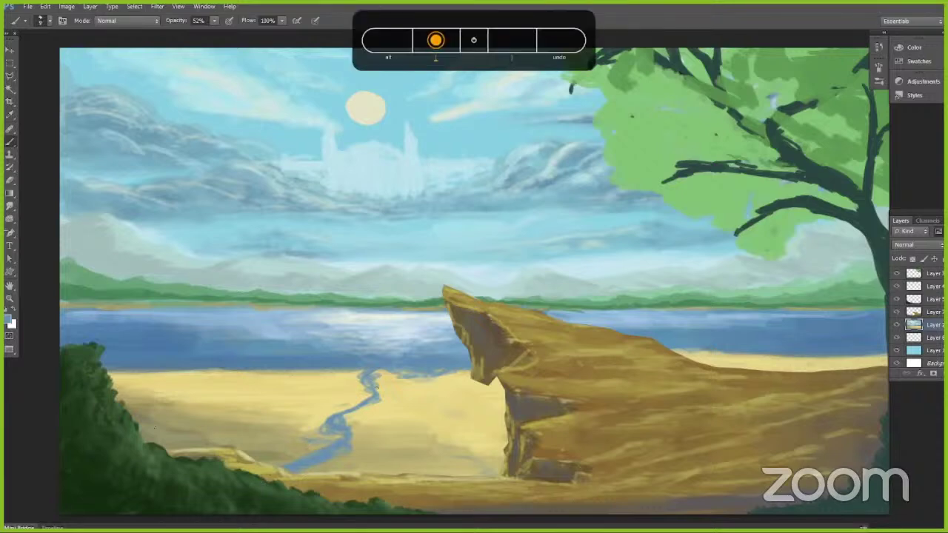
pyautogui.keyDown('alt'); pyautogui.click(373, 437); pyautogui.keyUp('alt')
pyautogui.moveTo(349, 445)
pyautogui.mouseDown()
pyautogui.moveTo(315, 458)
pyautogui.moveTo(321, 450)
pyautogui.mouseUp()
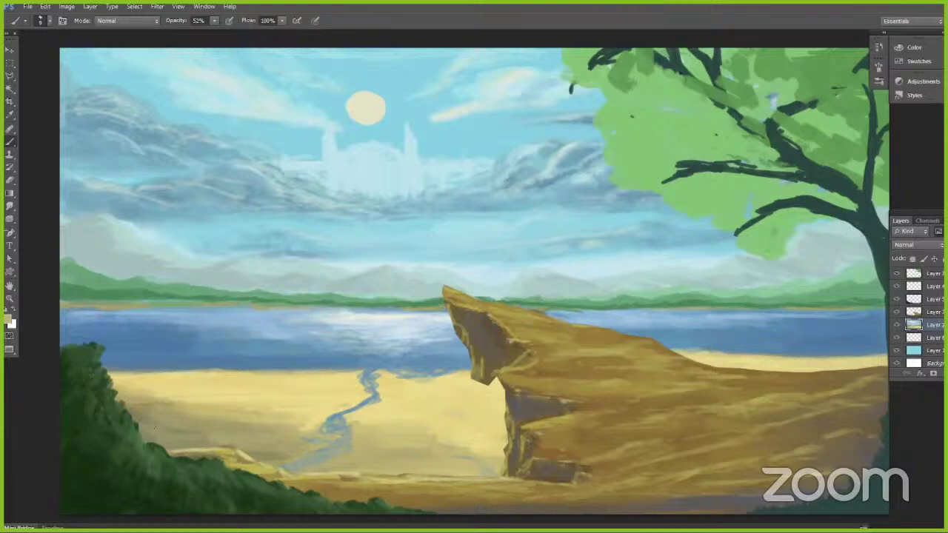
# Step: Repaint the stream across the beach in blue sampled from the lake, widening it toward its lower end
pyautogui.press('alt')
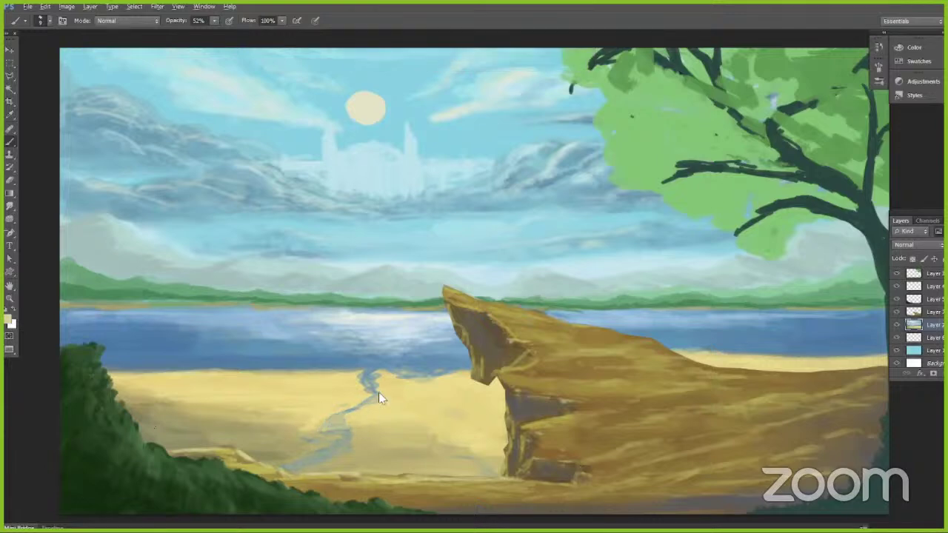
pyautogui.keyDown('alt'); pyautogui.click(384, 359); pyautogui.keyUp('alt')
pyautogui.press(']')
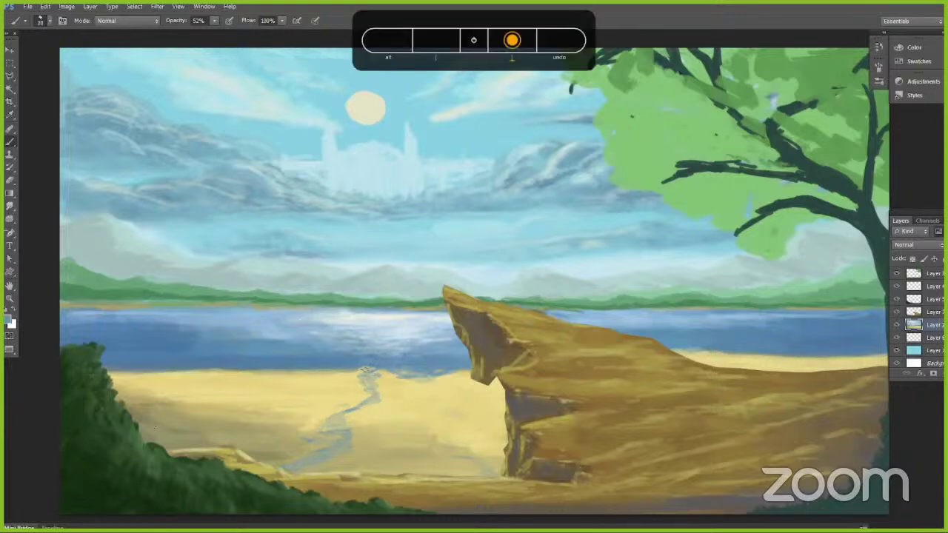
pyautogui.moveTo(363, 371)
pyautogui.mouseDown()
pyautogui.moveTo(345, 407)
pyautogui.moveTo(311, 441)
pyautogui.moveTo(374, 361)
pyautogui.mouseUp()
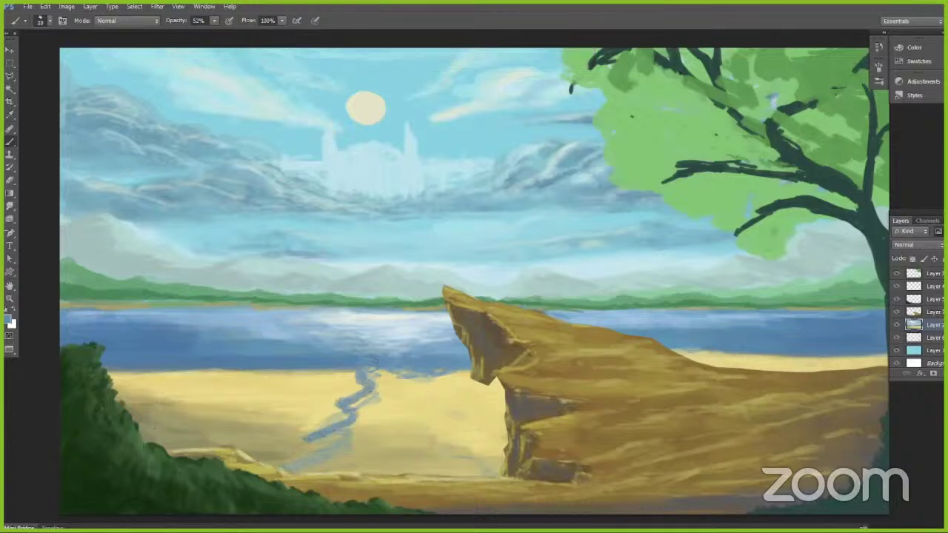
pyautogui.press('[')
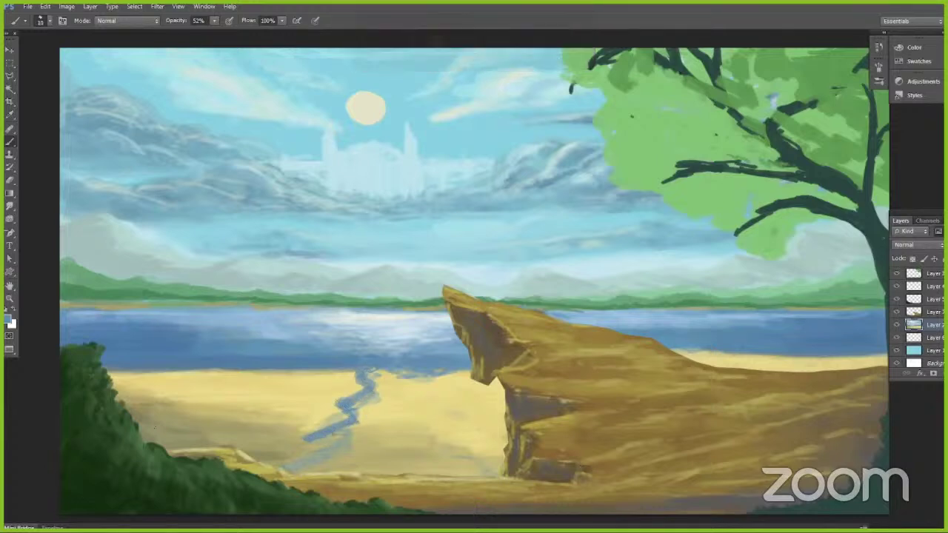
pyautogui.press(']')
pyautogui.moveTo(309, 444)
pyautogui.mouseDown()
pyautogui.moveTo(290, 474)
pyautogui.moveTo(329, 461)
pyautogui.mouseUp()
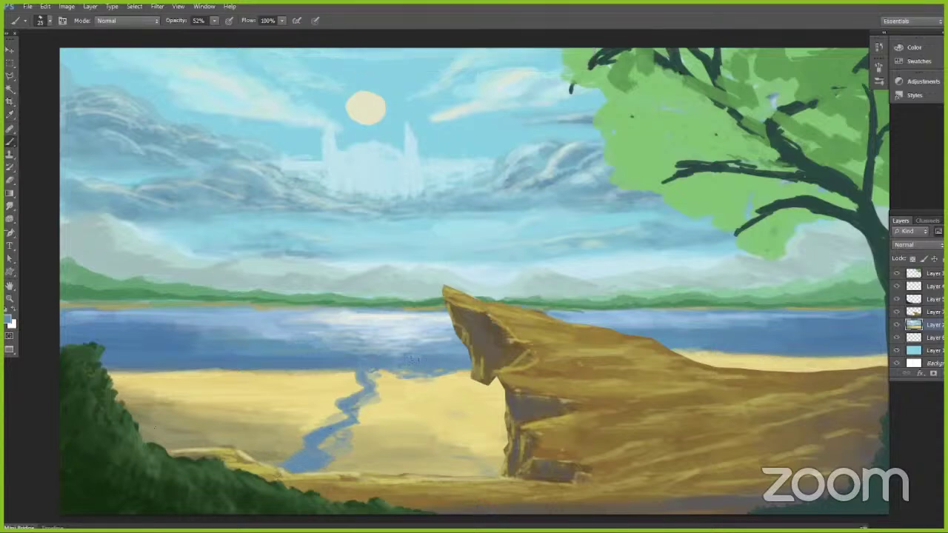
pyautogui.press('[')
# Step: Refine the stream's edges with small strokes of sampled sand and water colours
pyautogui.press('alt')
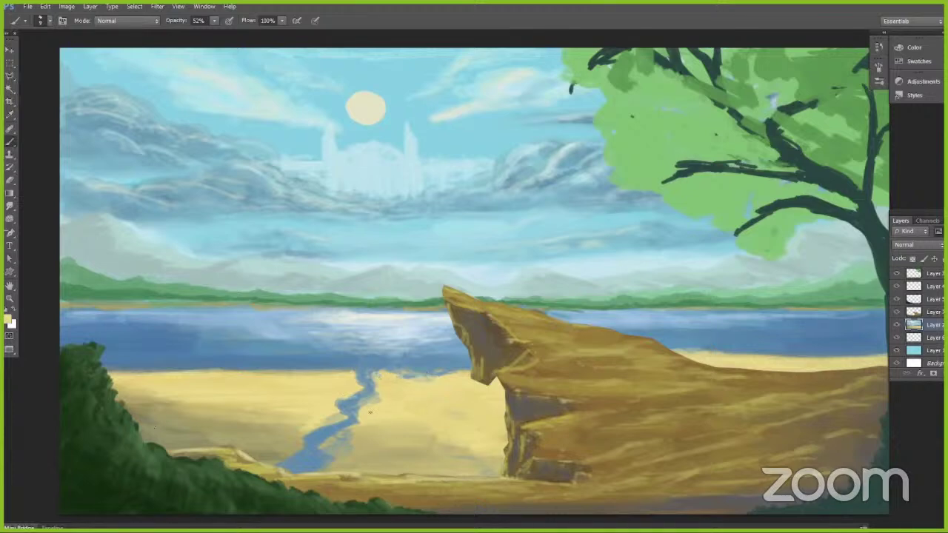
pyautogui.press('alt')
pyautogui.press('alt')
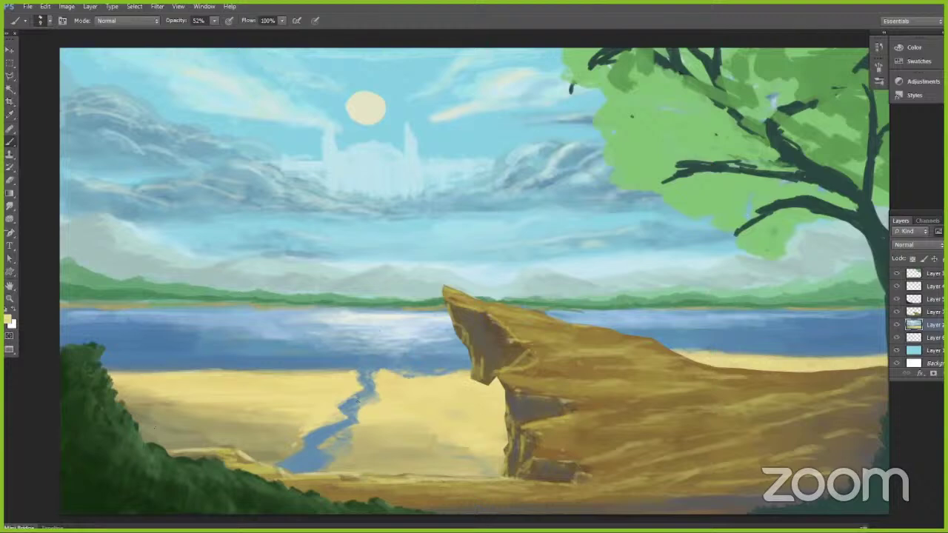
pyautogui.keyDown('alt'); pyautogui.click(334, 449); pyautogui.keyUp('alt')
pyautogui.moveTo(369, 412); pyautogui.dragTo(375, 401)
pyautogui.keyDown('alt'); pyautogui.click(358, 411); pyautogui.keyUp('alt')
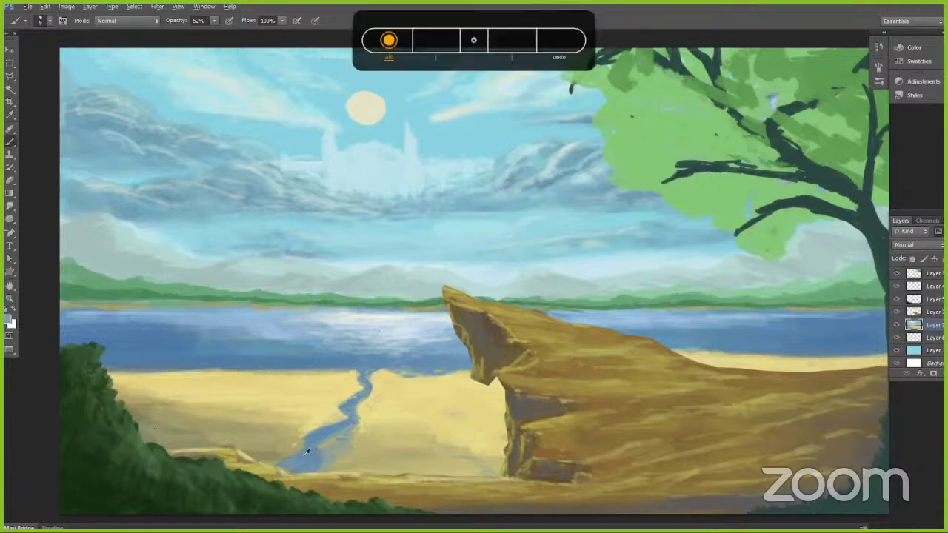
pyautogui.keyDown('alt'); pyautogui.click(354, 412); pyautogui.keyUp('alt')
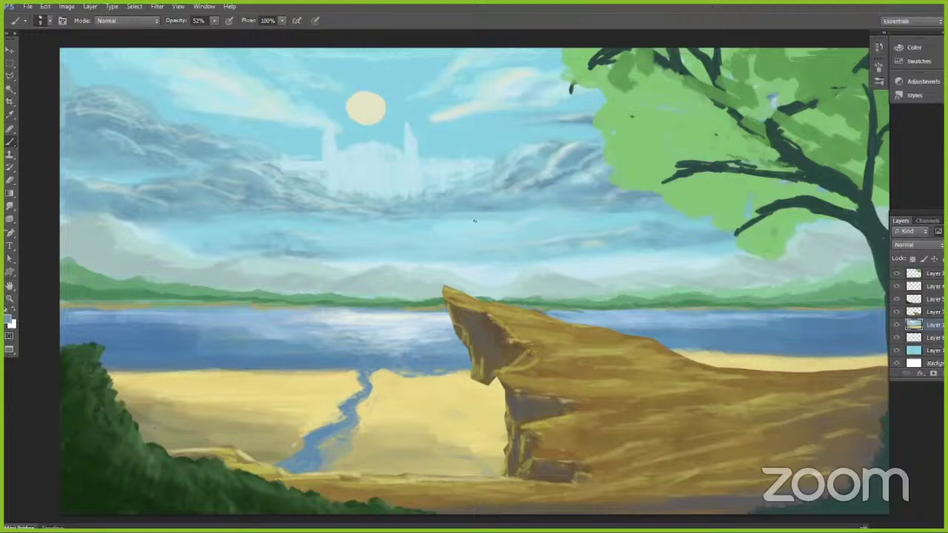
pyautogui.press('f')
pyautogui.press('f')
pyautogui.click(472, 517)
pyautogui.click(872, 437)
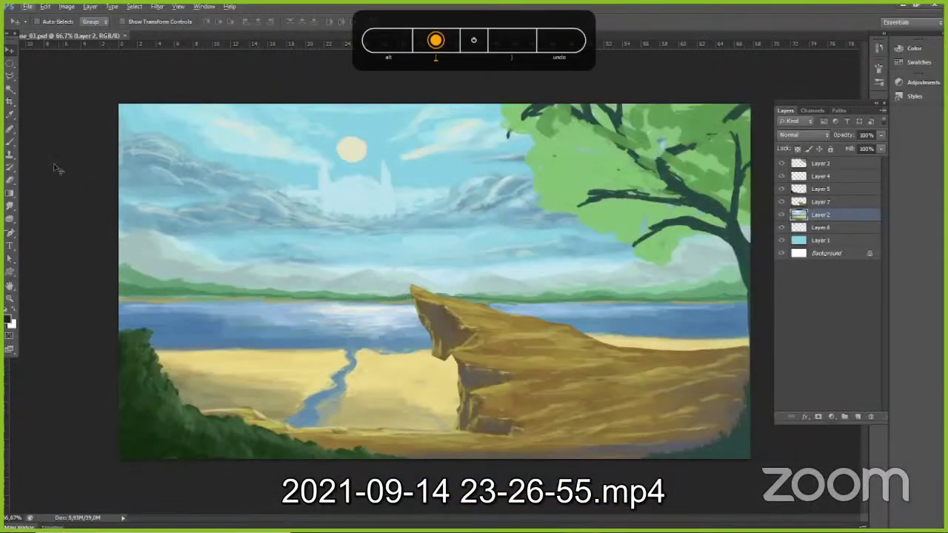
# Step: Paint sampled leaf green over the tree's branches on Layer 3 with the Brush at 56% opacity
pyautogui.press('b')
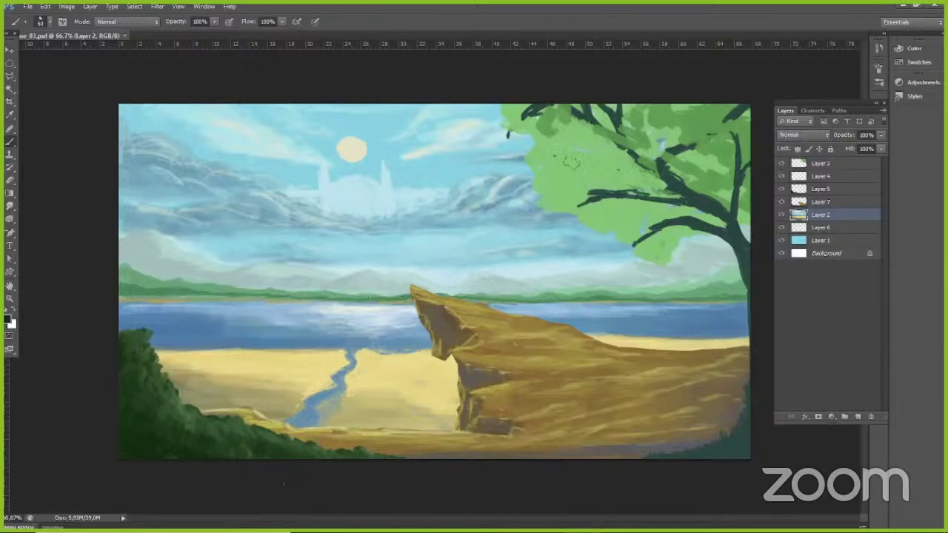
pyautogui.press('alt')
pyautogui.click(822, 166)
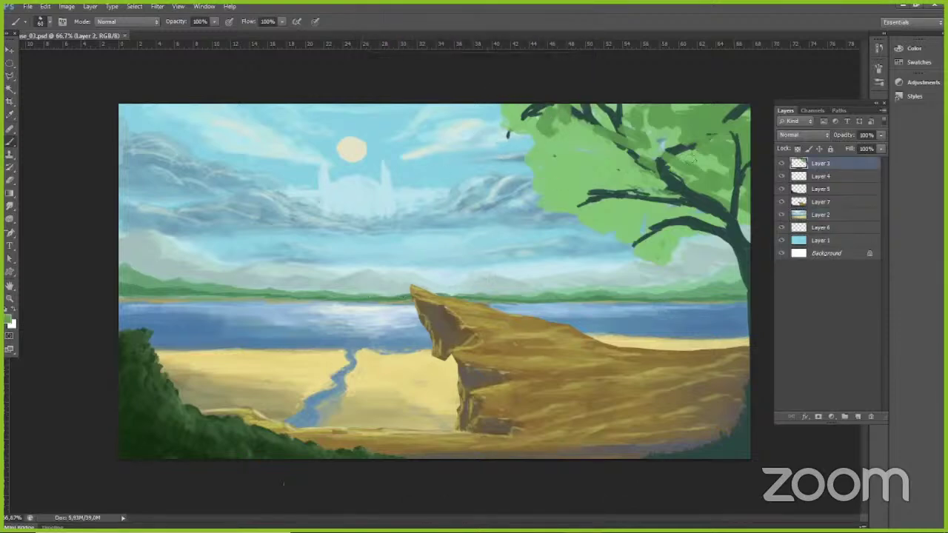
pyautogui.moveTo(588, 129)
pyautogui.mouseDown()
pyautogui.moveTo(561, 135)
pyautogui.moveTo(587, 144)
pyautogui.mouseUp()
pyautogui.click(215, 23)
pyautogui.moveTo(214, 34); pyautogui.dragTo(194, 39)
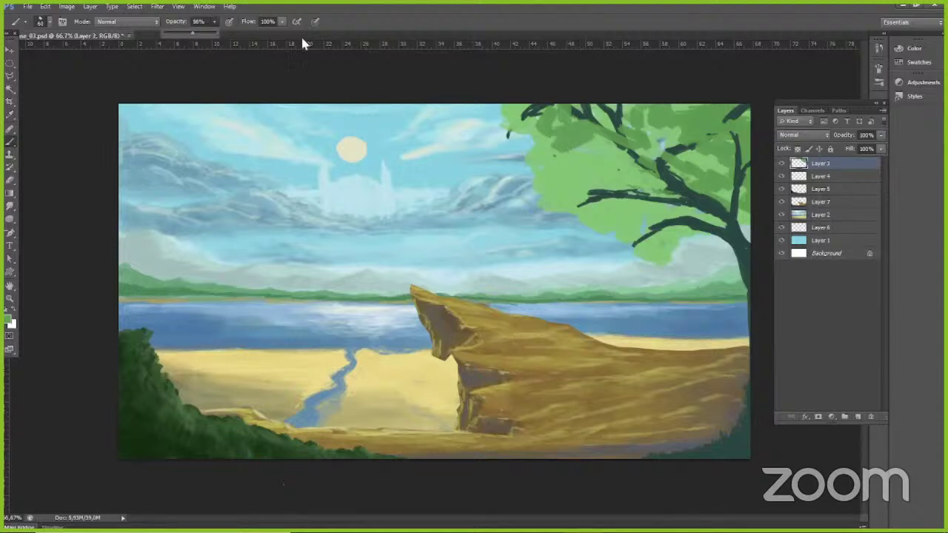
pyautogui.click(505, 104)
pyautogui.moveTo(570, 159)
pyautogui.mouseDown()
pyautogui.moveTo(601, 166)
pyautogui.moveTo(641, 160)
pyautogui.moveTo(576, 180)
pyautogui.moveTo(606, 172)
pyautogui.moveTo(636, 181)
pyautogui.moveTo(624, 201)
pyautogui.moveTo(670, 233)
pyautogui.moveTo(679, 161)
pyautogui.mouseUp()
# Step: Set the brush opacity to 50% and cover the tree's upper and middle branches with the same leaf green
pyautogui.press('5')
pyautogui.press('6')
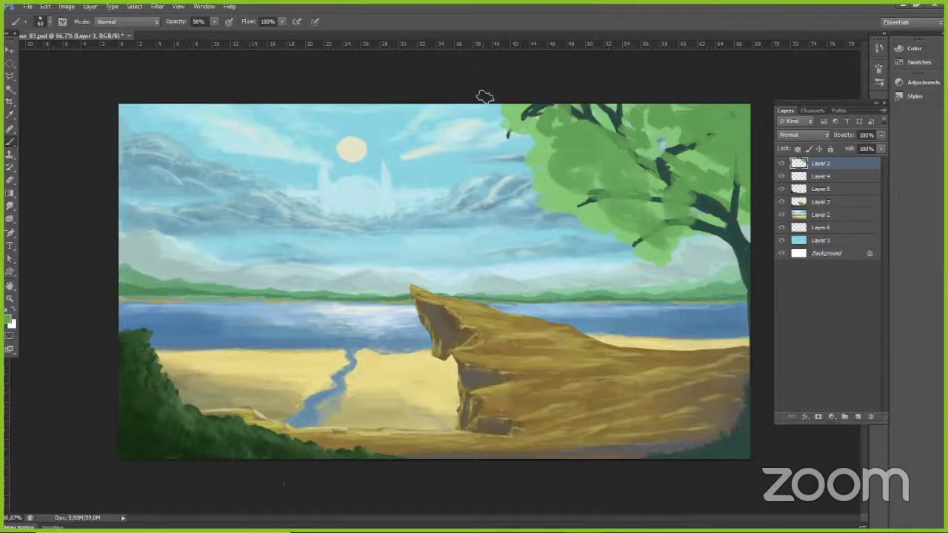
pyautogui.press('Return')
pyautogui.write('50')
pyautogui.press('Return')
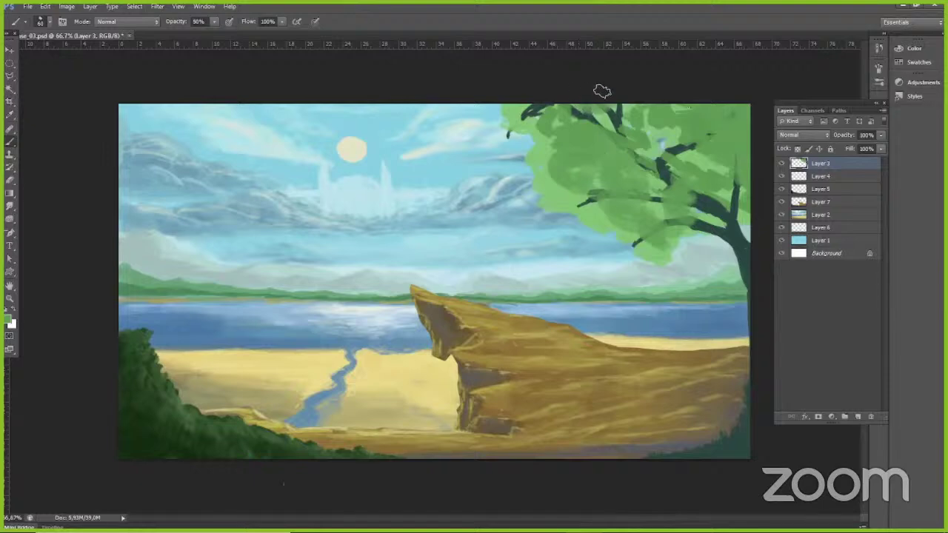
pyautogui.moveTo(520, 106); pyautogui.dragTo(525, 116)
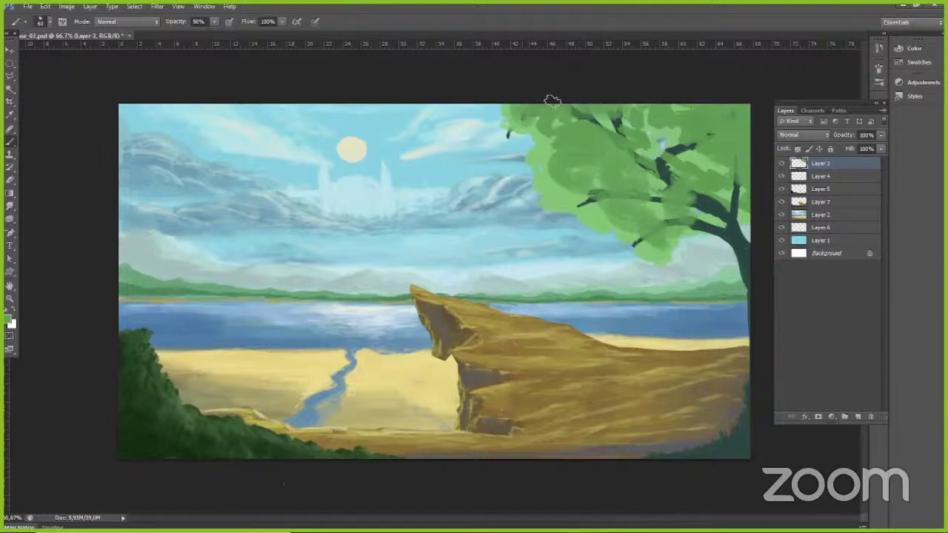
pyautogui.moveTo(608, 134)
pyautogui.mouseDown()
pyautogui.moveTo(635, 111)
pyautogui.moveTo(663, 112)
pyautogui.moveTo(654, 135)
pyautogui.moveTo(705, 138)
pyautogui.mouseUp()
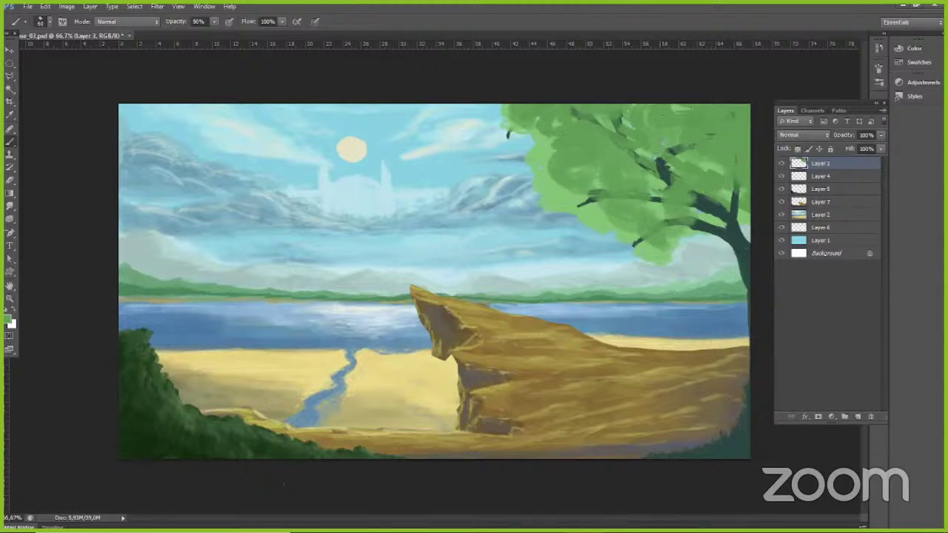
pyautogui.moveTo(656, 172)
pyautogui.mouseDown()
pyautogui.moveTo(671, 156)
pyautogui.moveTo(635, 152)
pyautogui.moveTo(615, 121)
pyautogui.mouseUp()
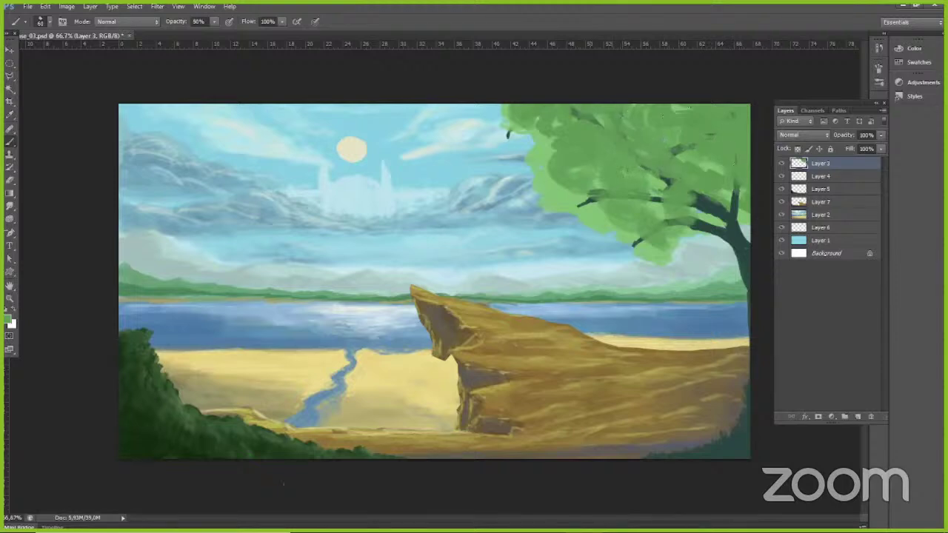
# Step: Extend the green foliage over the lower branches, the canopy's outer edge and the top of the trunk
pyautogui.moveTo(698, 196)
pyautogui.mouseDown()
pyautogui.moveTo(718, 210)
pyautogui.moveTo(735, 196)
pyautogui.moveTo(737, 218)
pyautogui.mouseUp()
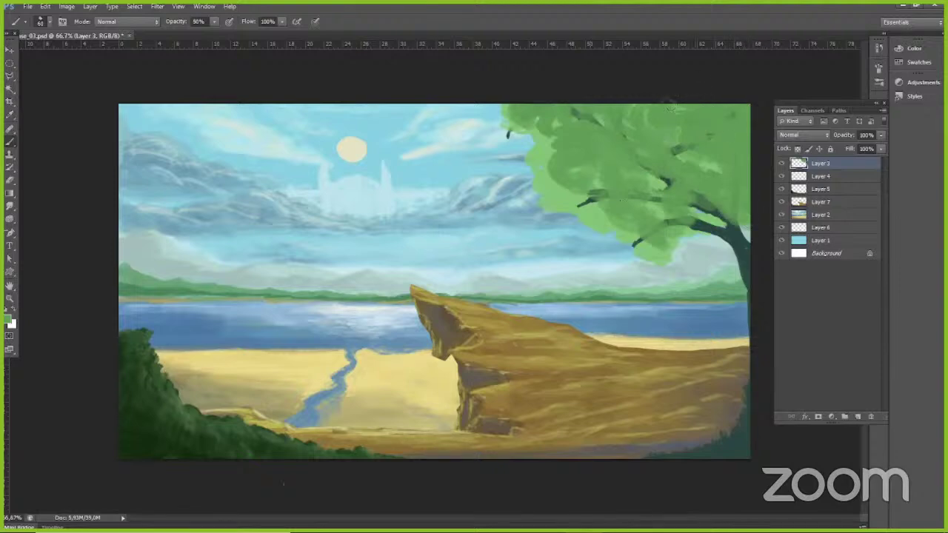
pyautogui.moveTo(552, 182); pyautogui.dragTo(609, 218)
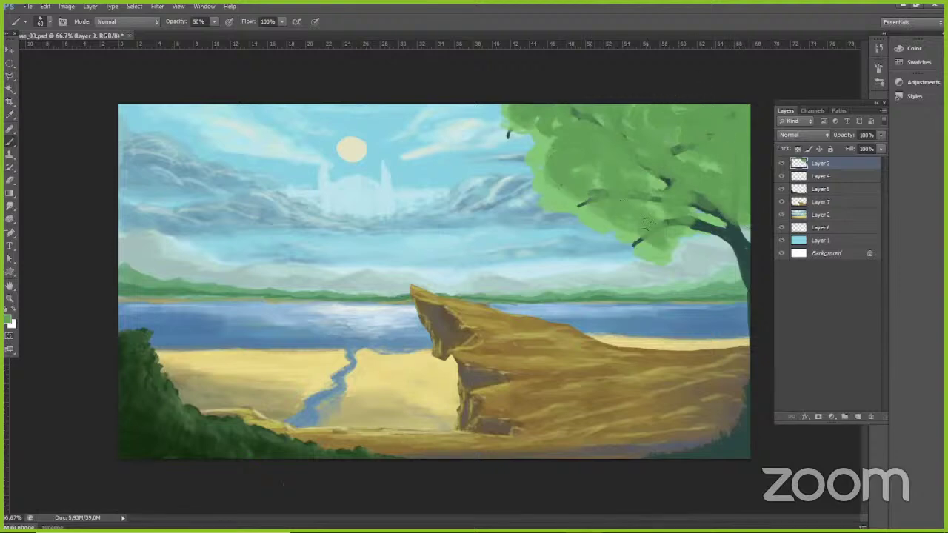
pyautogui.moveTo(671, 215); pyautogui.dragTo(655, 184)
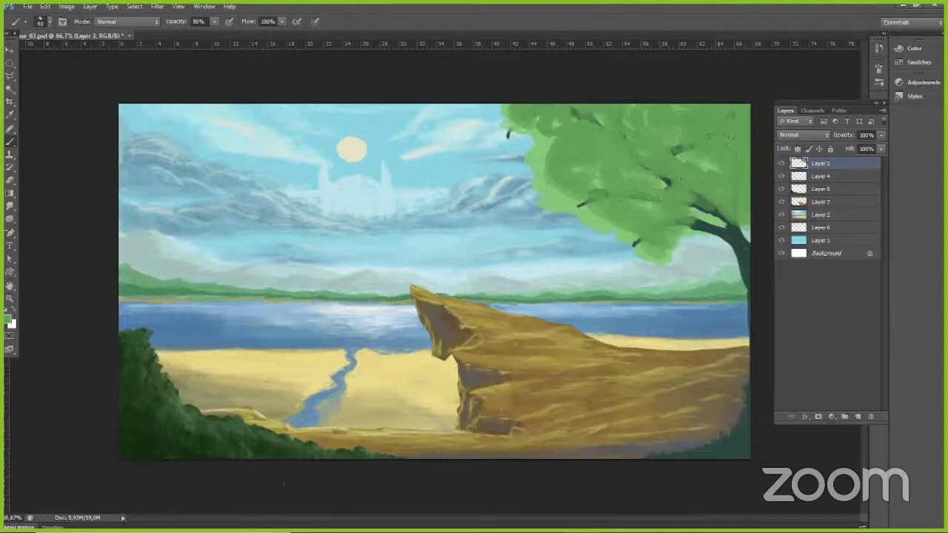
pyautogui.moveTo(710, 201)
pyautogui.mouseDown()
pyautogui.moveTo(722, 222)
pyautogui.moveTo(730, 218)
pyautogui.moveTo(704, 236)
pyautogui.moveTo(713, 216)
pyautogui.moveTo(752, 210)
pyautogui.mouseUp()
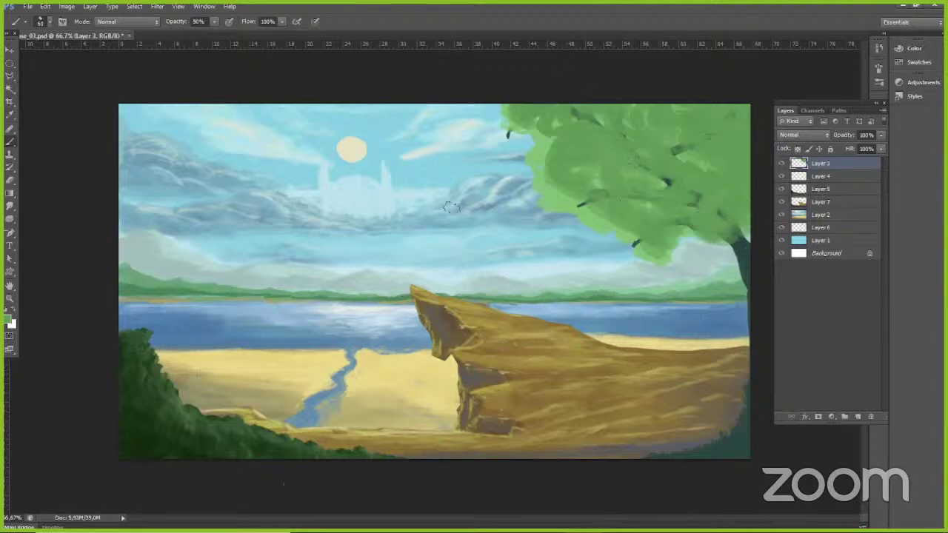
# Step: Set the foreground colour to the darker green 3e6637 and dab a first shadow in the upper canopy
pyautogui.click(11, 323)
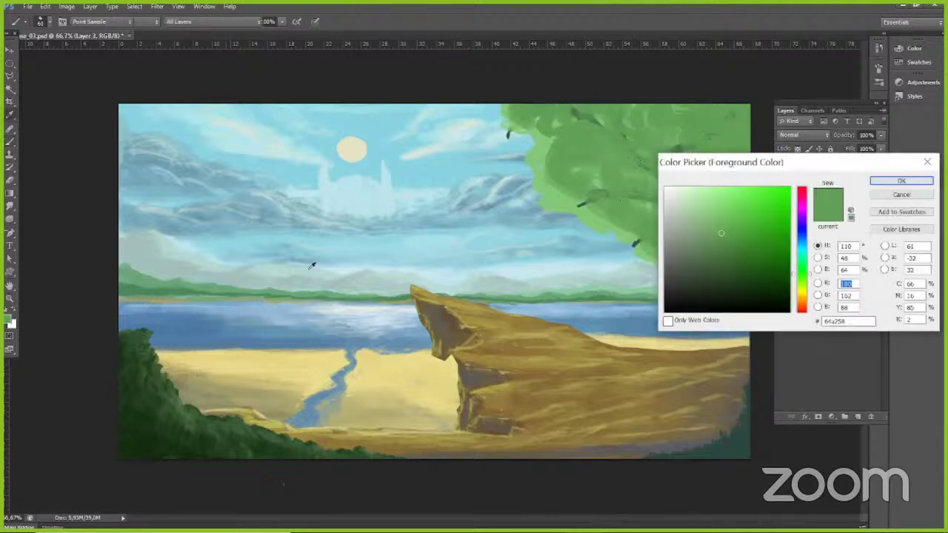
pyautogui.click(723, 264)
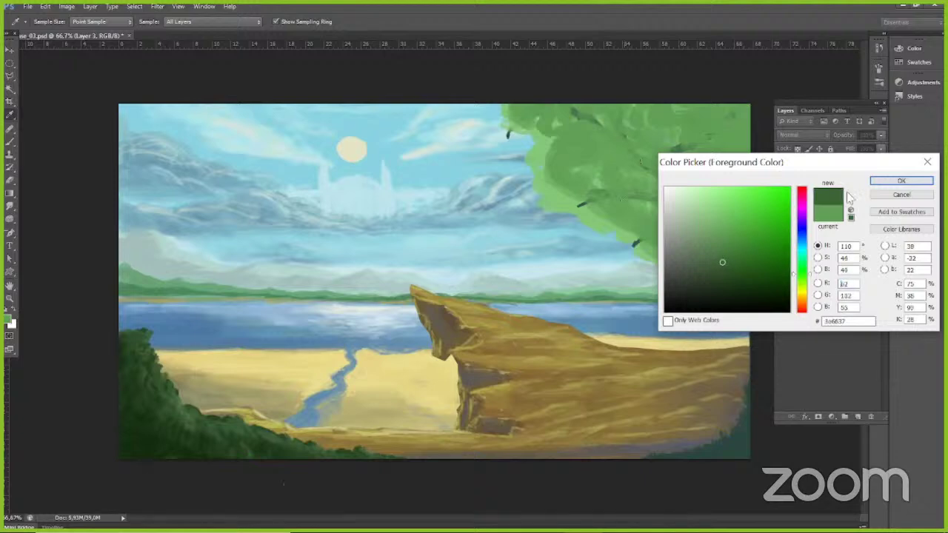
pyautogui.click(899, 184)
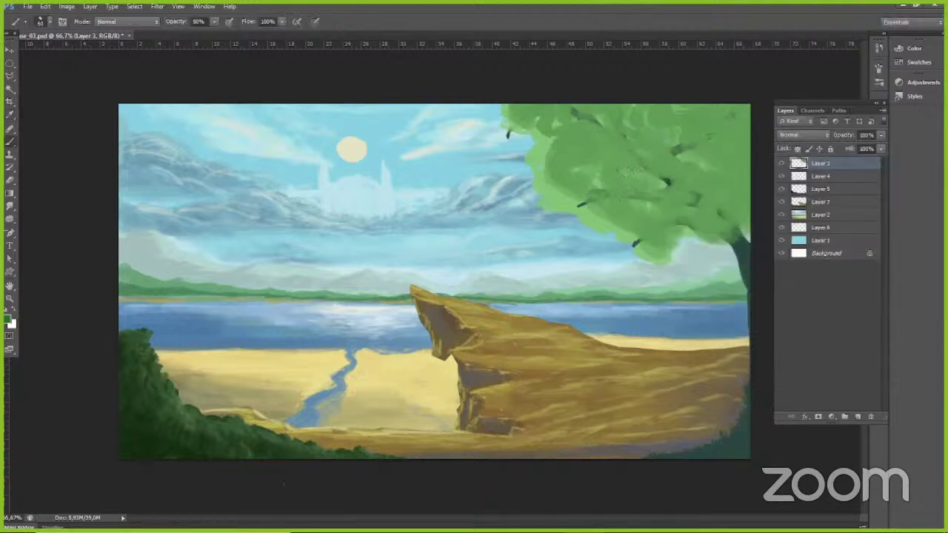
pyautogui.moveTo(658, 141); pyautogui.dragTo(678, 152)
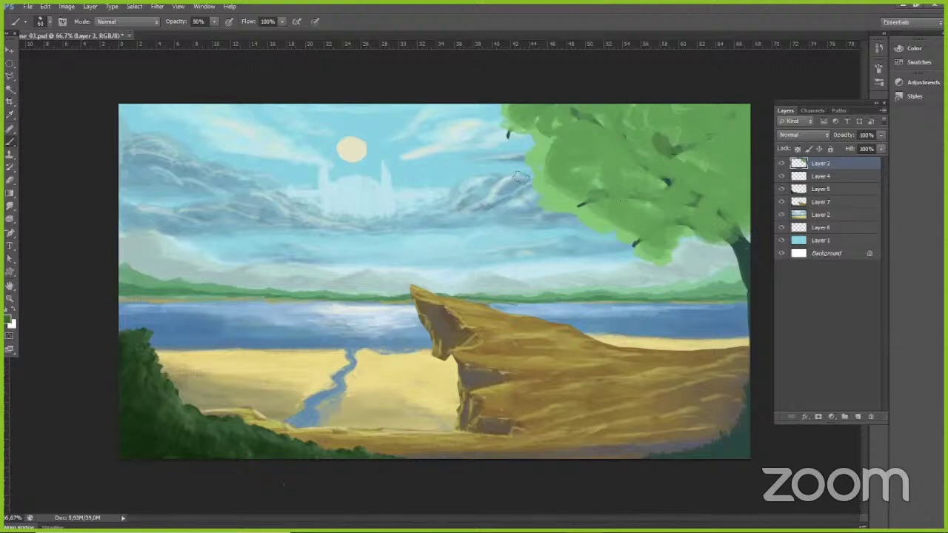
pyautogui.press('f')
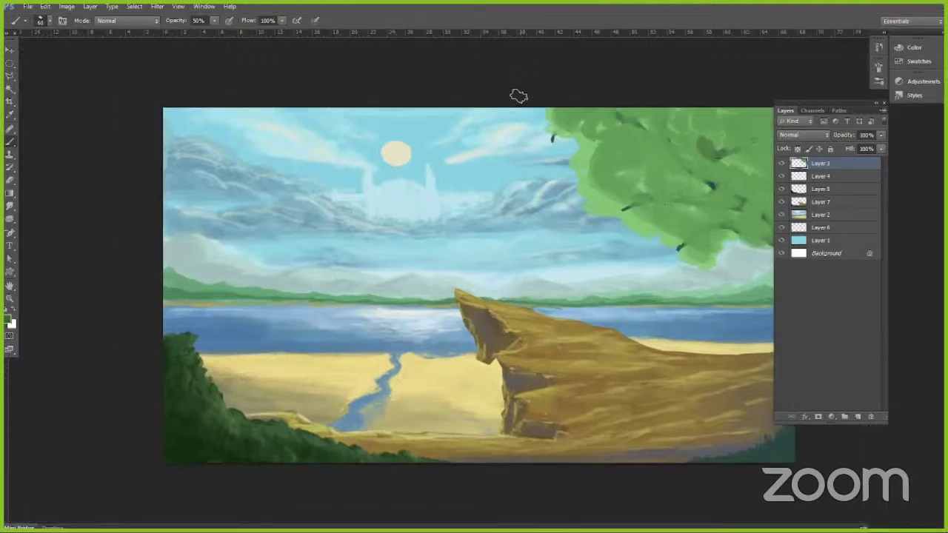
pyautogui.press('f')
pyautogui.press('f')
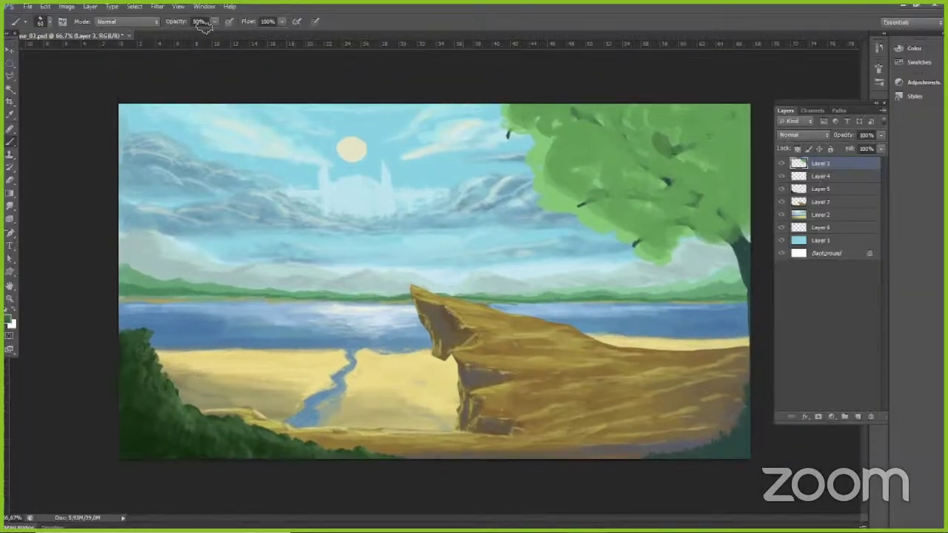
# Step: Set the brush opacity to 23% and build up soft dark green shading across the tree's foliage
pyautogui.click(199, 21)
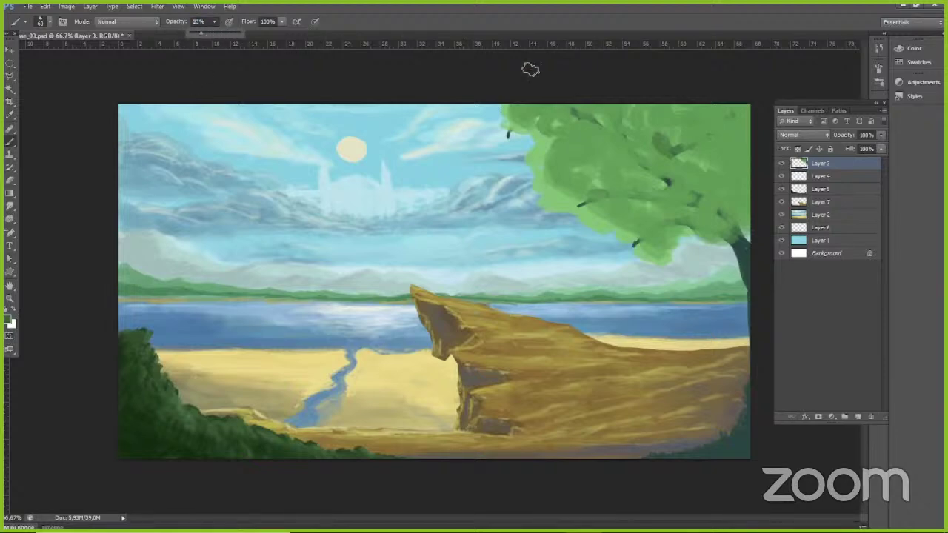
pyautogui.moveTo(722, 136)
pyautogui.mouseDown()
pyautogui.moveTo(729, 113)
pyautogui.moveTo(746, 141)
pyautogui.moveTo(742, 111)
pyautogui.moveTo(707, 141)
pyautogui.moveTo(685, 111)
pyautogui.mouseUp()
pyautogui.moveTo(712, 148)
pyautogui.mouseDown()
pyautogui.moveTo(729, 176)
pyautogui.moveTo(682, 170)
pyautogui.moveTo(676, 111)
pyautogui.moveTo(659, 95)
pyautogui.moveTo(698, 185)
pyautogui.moveTo(722, 196)
pyautogui.mouseUp()
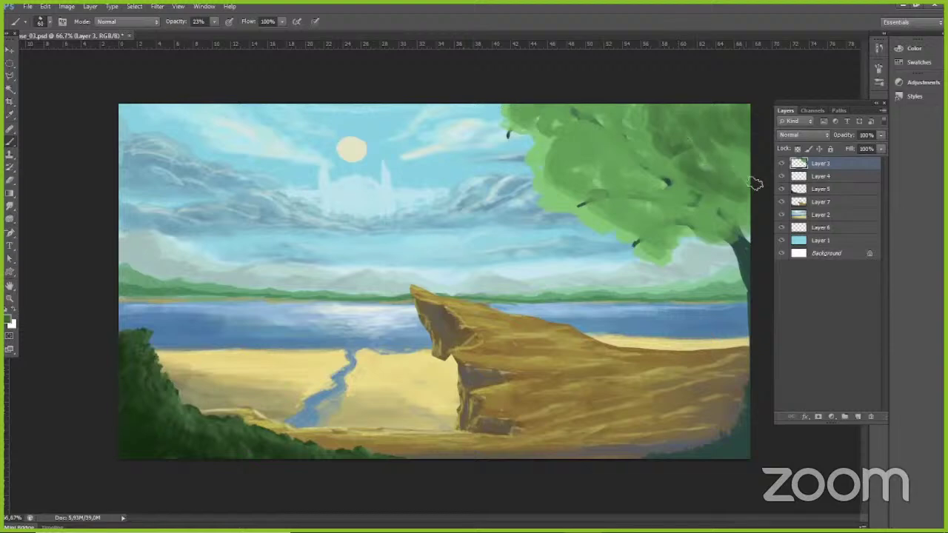
pyautogui.moveTo(740, 157); pyautogui.dragTo(748, 226)
pyautogui.moveTo(709, 200); pyautogui.dragTo(722, 221)
pyautogui.moveTo(685, 175)
pyautogui.mouseDown()
pyautogui.moveTo(667, 184)
pyautogui.moveTo(635, 123)
pyautogui.moveTo(604, 107)
pyautogui.moveTo(605, 131)
pyautogui.moveTo(566, 118)
pyautogui.moveTo(609, 169)
pyautogui.moveTo(693, 196)
pyautogui.moveTo(602, 165)
pyautogui.moveTo(590, 99)
pyautogui.moveTo(578, 164)
pyautogui.moveTo(596, 181)
pyautogui.moveTo(552, 139)
pyautogui.moveTo(555, 177)
pyautogui.moveTo(630, 204)
pyautogui.moveTo(657, 197)
pyautogui.mouseUp()
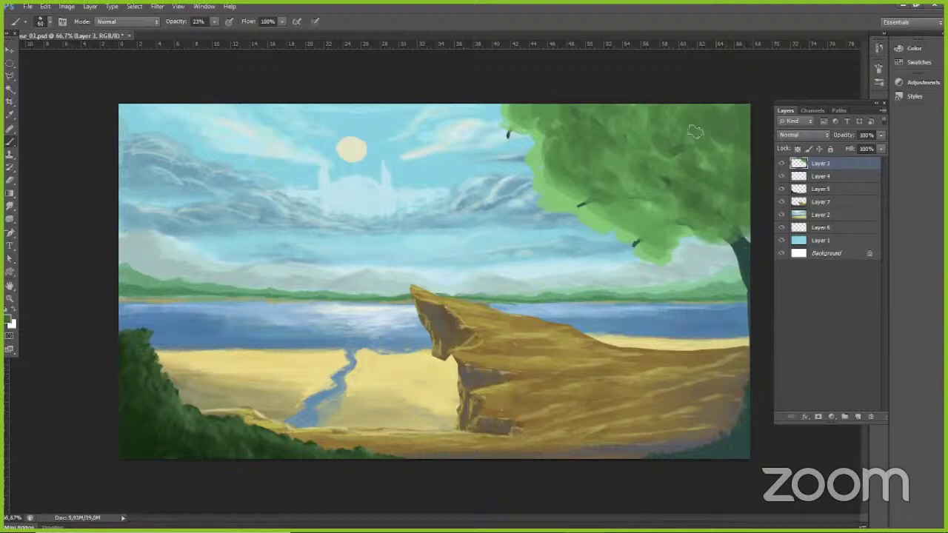
pyautogui.moveTo(567, 188)
pyautogui.mouseDown()
pyautogui.moveTo(589, 208)
pyautogui.moveTo(654, 222)
pyautogui.mouseUp()
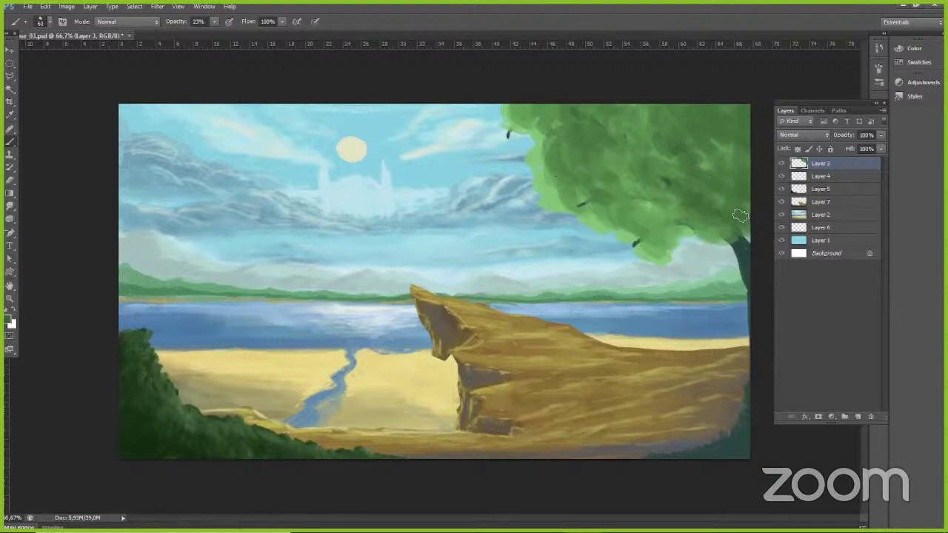
# Step: Set the foreground colour to the very dark green 22381e and paint deeper shadows along the top of the canopy
pyautogui.click(11, 320)
pyautogui.click(720, 285)
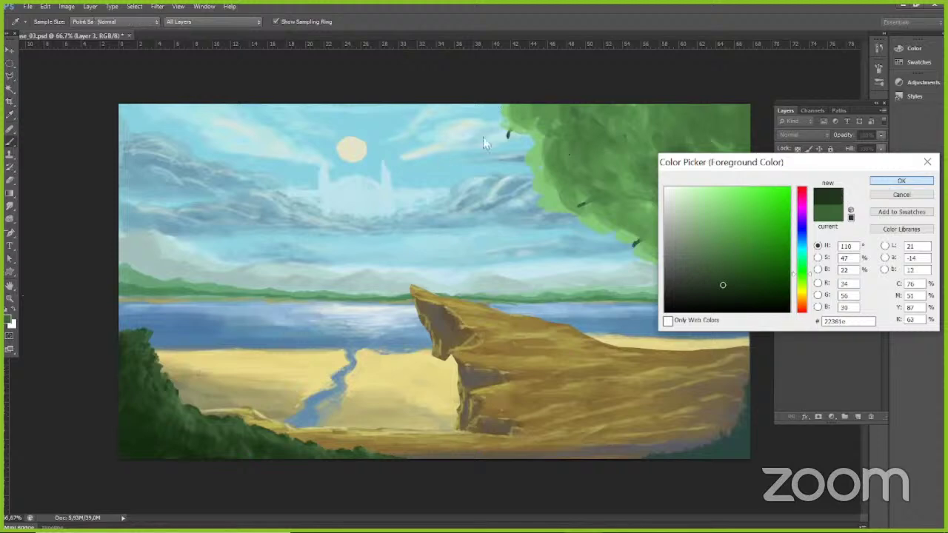
pyautogui.press('Return')
pyautogui.moveTo(722, 109)
pyautogui.mouseDown()
pyautogui.moveTo(745, 97)
pyautogui.moveTo(754, 127)
pyautogui.moveTo(739, 108)
pyautogui.moveTo(711, 139)
pyautogui.moveTo(718, 154)
pyautogui.moveTo(739, 147)
pyautogui.moveTo(740, 215)
pyautogui.moveTo(733, 202)
pyautogui.moveTo(653, 165)
pyautogui.moveTo(643, 118)
pyautogui.mouseUp()
# Step: Reduce the brush size to 35 and paint dark leafy shadow strokes through the canopy's interior and lower part
pyautogui.press('[')
pyautogui.press('[')
pyautogui.press('[')
pyautogui.press('[')
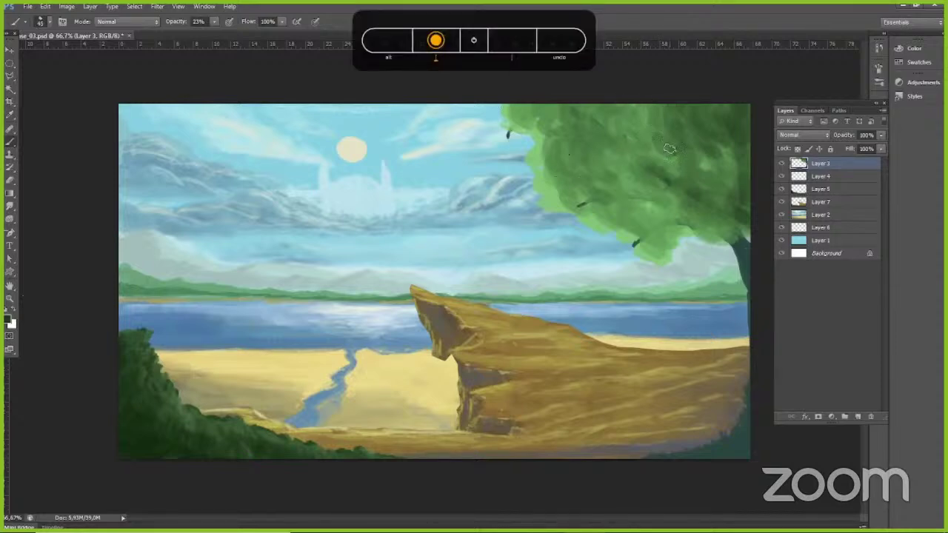
pyautogui.moveTo(670, 147)
pyautogui.mouseDown()
pyautogui.moveTo(634, 109)
pyautogui.moveTo(621, 131)
pyautogui.moveTo(603, 112)
pyautogui.moveTo(618, 128)
pyautogui.moveTo(665, 132)
pyautogui.moveTo(669, 171)
pyautogui.mouseUp()
pyautogui.moveTo(716, 191)
pyautogui.mouseDown()
pyautogui.moveTo(640, 168)
pyautogui.moveTo(611, 175)
pyautogui.moveTo(620, 176)
pyautogui.moveTo(594, 153)
pyautogui.moveTo(630, 196)
pyautogui.moveTo(695, 212)
pyautogui.moveTo(674, 202)
pyautogui.moveTo(663, 219)
pyautogui.moveTo(646, 185)
pyautogui.moveTo(629, 203)
pyautogui.moveTo(598, 163)
pyautogui.moveTo(586, 189)
pyautogui.mouseUp()
pyautogui.moveTo(570, 146)
pyautogui.mouseDown()
pyautogui.moveTo(514, 113)
pyautogui.moveTo(560, 186)
pyautogui.moveTo(598, 198)
pyautogui.moveTo(638, 166)
pyautogui.moveTo(649, 175)
pyautogui.moveTo(661, 203)
pyautogui.moveTo(638, 233)
pyautogui.moveTo(707, 227)
pyautogui.moveTo(734, 189)
pyautogui.moveTo(741, 231)
pyautogui.mouseUp()
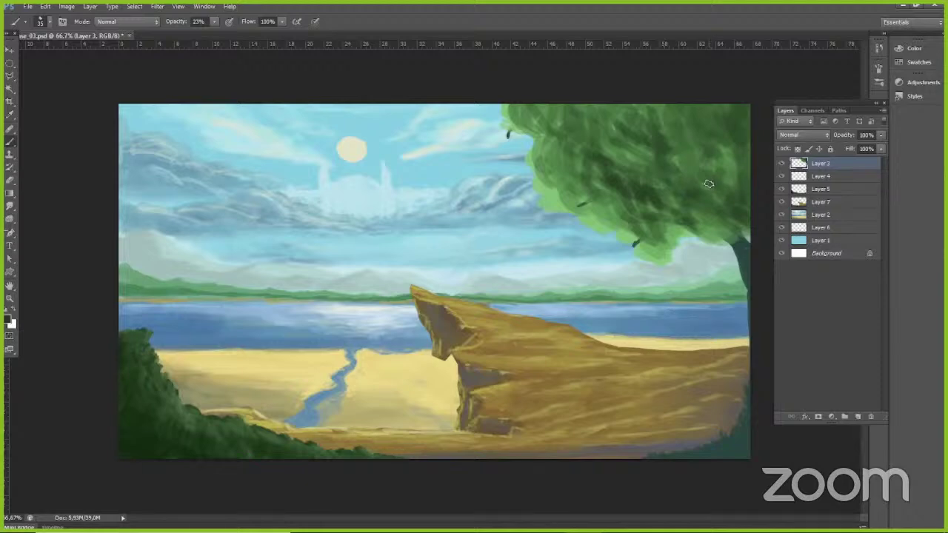
# Step: Deepen the tree's shading with dark leafy strokes across the top, right side and lower-left part of the canopy
pyautogui.moveTo(665, 108)
pyautogui.mouseDown()
pyautogui.moveTo(657, 122)
pyautogui.moveTo(637, 110)
pyautogui.moveTo(681, 131)
pyautogui.mouseUp()
pyautogui.moveTo(720, 167)
pyautogui.mouseDown()
pyautogui.moveTo(735, 141)
pyautogui.moveTo(733, 158)
pyautogui.moveTo(717, 159)
pyautogui.moveTo(723, 152)
pyautogui.moveTo(737, 175)
pyautogui.moveTo(719, 197)
pyautogui.moveTo(716, 225)
pyautogui.moveTo(733, 235)
pyautogui.moveTo(712, 188)
pyautogui.mouseUp()
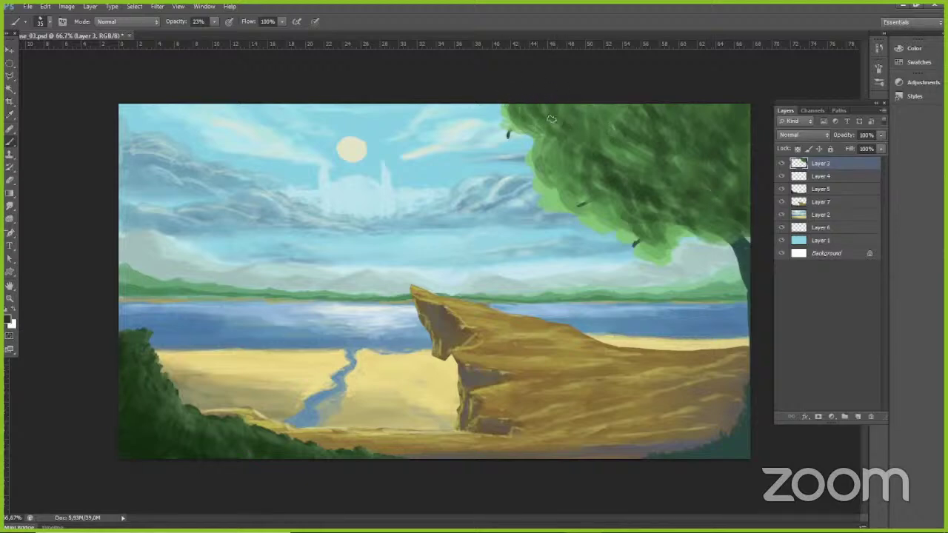
pyautogui.moveTo(541, 179); pyautogui.dragTo(603, 221)
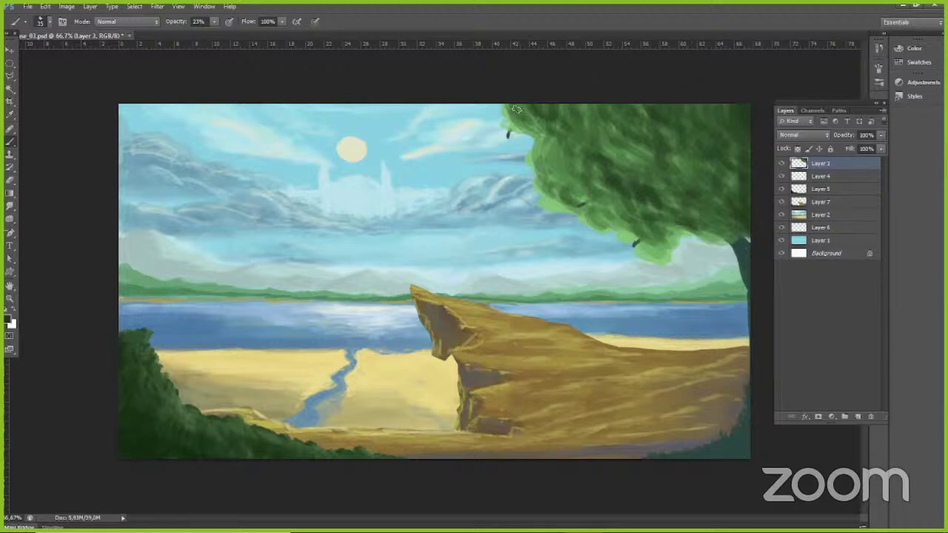
# Step: Reduce the brush size to 20 and extend the canopy's upper-left tip with small dark leaf strokes along its edge
pyautogui.moveTo(497, 102)
pyautogui.mouseDown()
pyautogui.moveTo(516, 116)
pyautogui.moveTo(504, 121)
pyautogui.moveTo(522, 120)
pyautogui.moveTo(513, 105)
pyautogui.moveTo(515, 125)
pyautogui.moveTo(541, 145)
pyautogui.moveTo(544, 135)
pyautogui.moveTo(531, 131)
pyautogui.moveTo(547, 130)
pyautogui.moveTo(524, 132)
pyautogui.moveTo(529, 123)
pyautogui.moveTo(489, 104)
pyautogui.moveTo(509, 117)
pyautogui.moveTo(488, 108)
pyautogui.mouseUp()
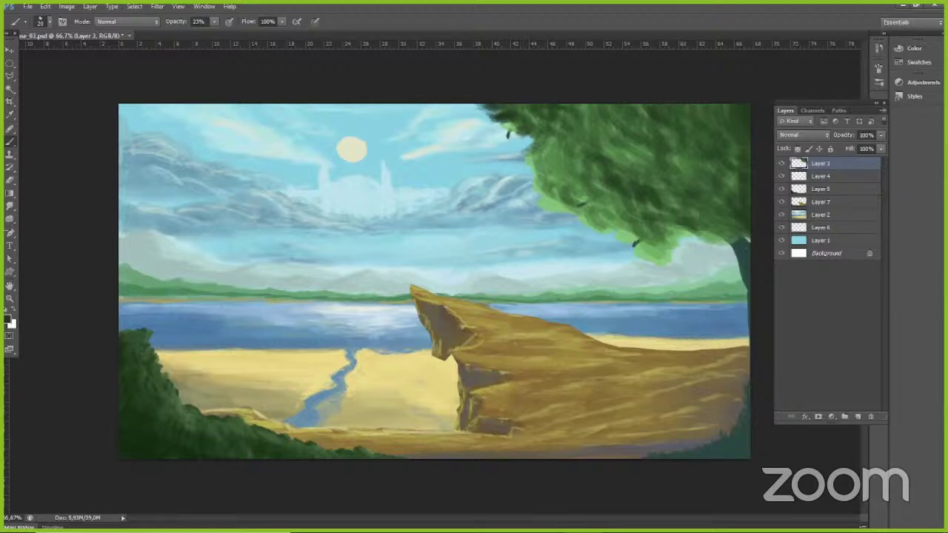
pyautogui.moveTo(578, 109); pyautogui.dragTo(586, 121)
pyautogui.moveTo(518, 128)
pyautogui.mouseDown()
pyautogui.moveTo(507, 133)
pyautogui.moveTo(516, 144)
pyautogui.mouseUp()
pyautogui.moveTo(500, 112); pyautogui.dragTo(482, 118)
pyautogui.moveTo(544, 142); pyautogui.dragTo(523, 147)
pyautogui.moveTo(542, 145); pyautogui.dragTo(528, 154)
pyautogui.moveTo(547, 154)
pyautogui.mouseDown()
pyautogui.moveTo(540, 161)
pyautogui.moveTo(489, 135)
pyautogui.moveTo(507, 148)
pyautogui.mouseUp()
pyautogui.moveTo(523, 145); pyautogui.dragTo(514, 153)
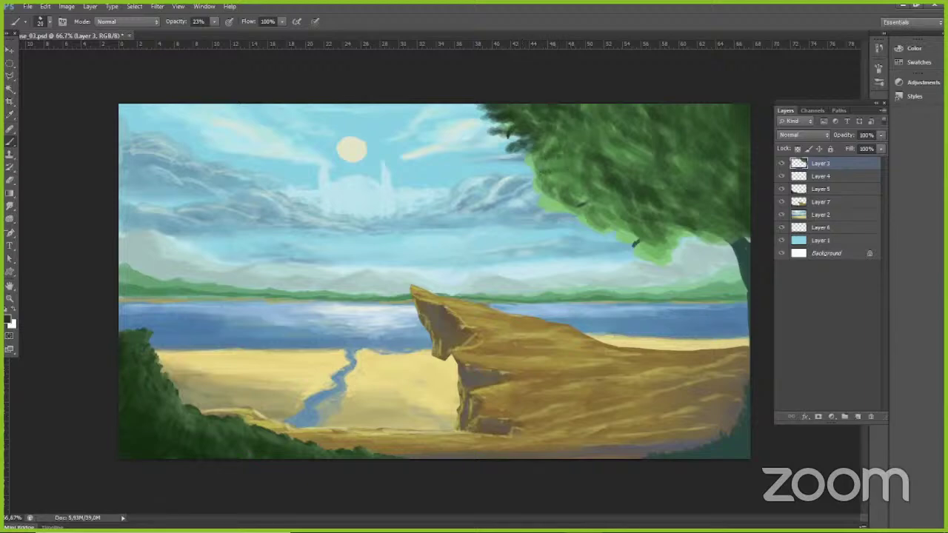
pyautogui.moveTo(511, 123); pyautogui.dragTo(500, 128)
# Step: Break up the canopy's left and lower outline with dark leaf strokes and lengthen its upper-left tip further
pyautogui.moveTo(634, 233)
pyautogui.mouseDown()
pyautogui.moveTo(622, 242)
pyautogui.moveTo(654, 243)
pyautogui.mouseUp()
pyautogui.moveTo(714, 230)
pyautogui.mouseDown()
pyautogui.moveTo(727, 250)
pyautogui.moveTo(737, 240)
pyautogui.moveTo(695, 237)
pyautogui.moveTo(726, 247)
pyautogui.moveTo(706, 241)
pyautogui.moveTo(746, 234)
pyautogui.mouseUp()
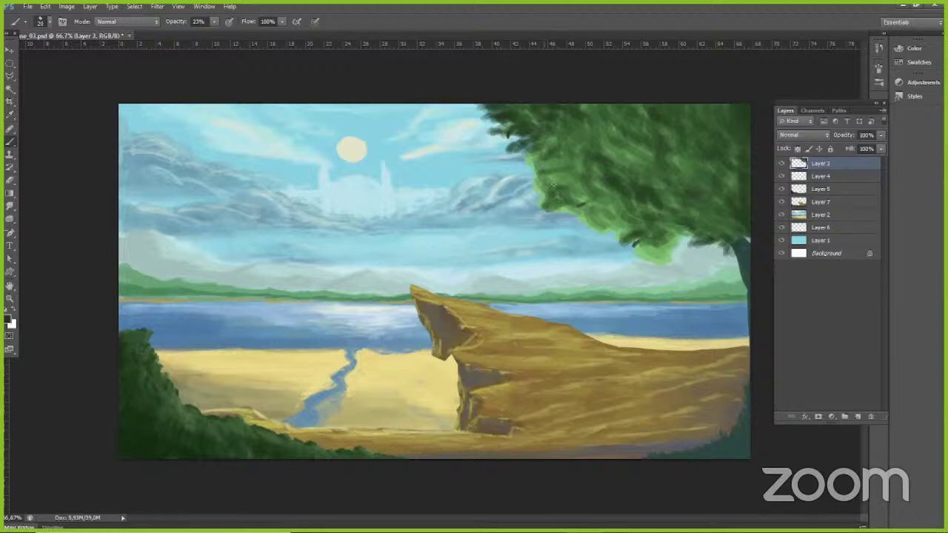
pyautogui.moveTo(542, 170); pyautogui.dragTo(524, 152)
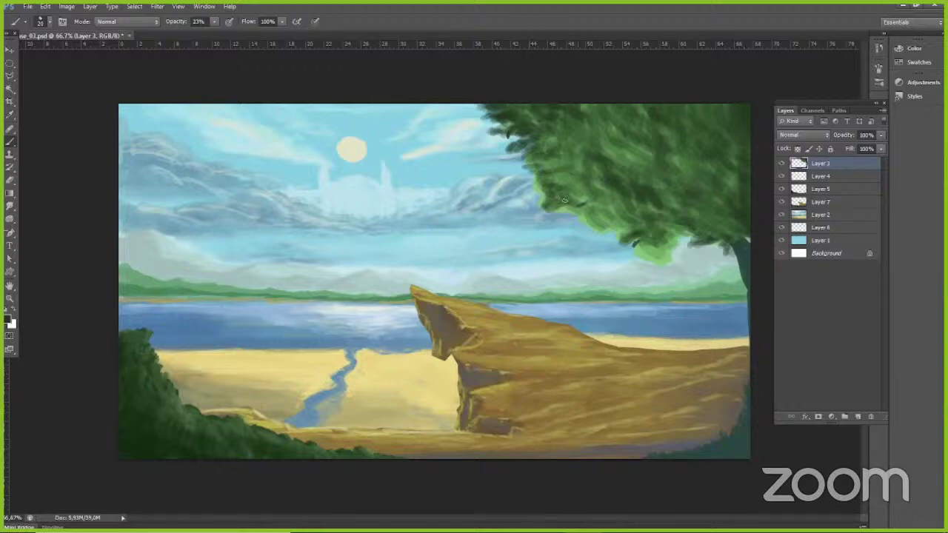
pyautogui.moveTo(583, 208)
pyautogui.mouseDown()
pyautogui.moveTo(595, 234)
pyautogui.moveTo(631, 232)
pyautogui.moveTo(647, 244)
pyautogui.moveTo(560, 188)
pyautogui.moveTo(645, 210)
pyautogui.moveTo(669, 249)
pyautogui.mouseUp()
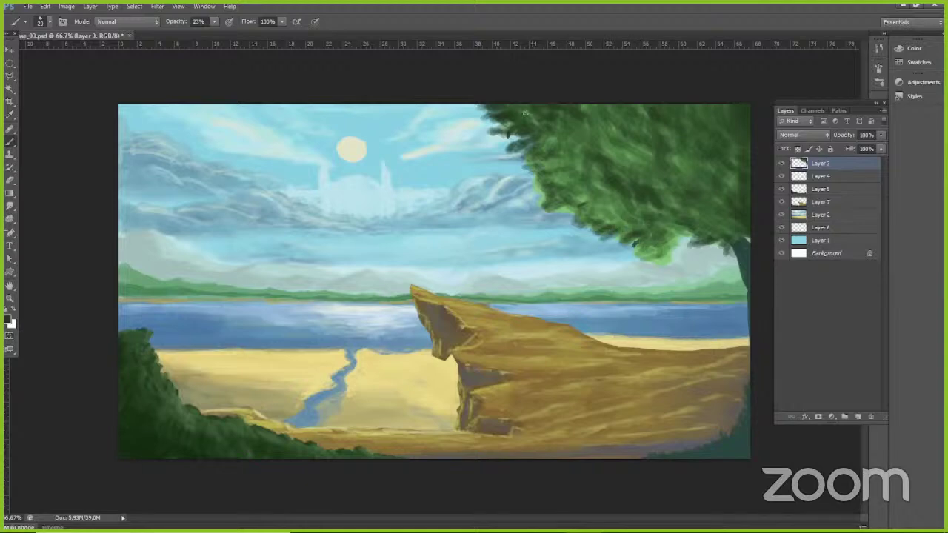
pyautogui.moveTo(481, 107)
pyautogui.mouseDown()
pyautogui.moveTo(513, 131)
pyautogui.moveTo(469, 103)
pyautogui.moveTo(510, 121)
pyautogui.moveTo(503, 129)
pyautogui.moveTo(516, 133)
pyautogui.moveTo(502, 134)
pyautogui.moveTo(544, 152)
pyautogui.mouseUp()
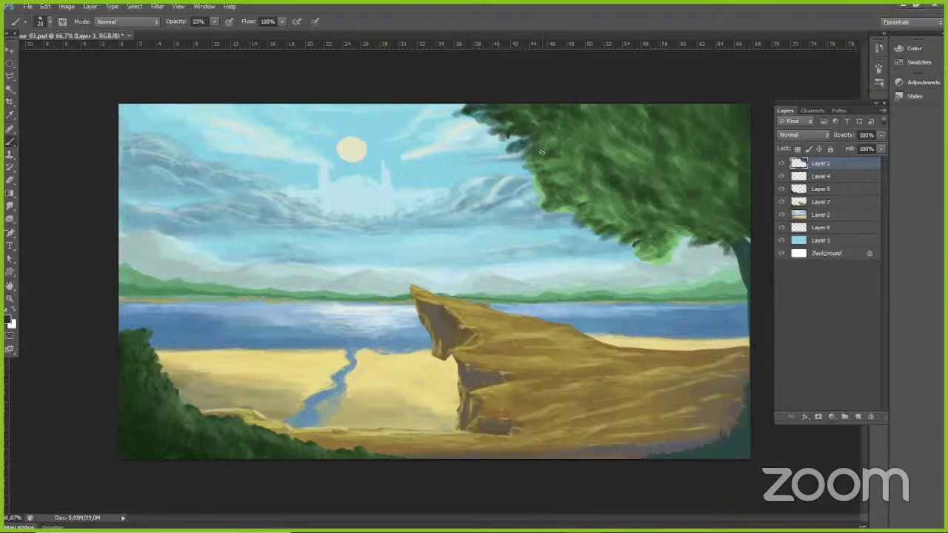
pyautogui.moveTo(678, 235)
pyautogui.mouseDown()
pyautogui.moveTo(689, 245)
pyautogui.moveTo(727, 241)
pyautogui.mouseUp()
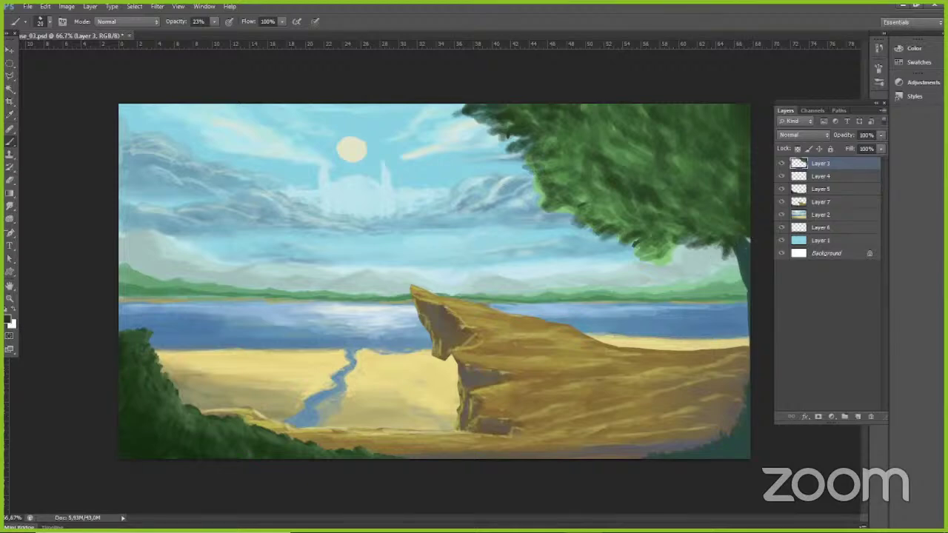
# Step: Toggle the visibility of individual layers to find the one holding the distant castle, and make Layer 4 active
pyautogui.click(799, 215)
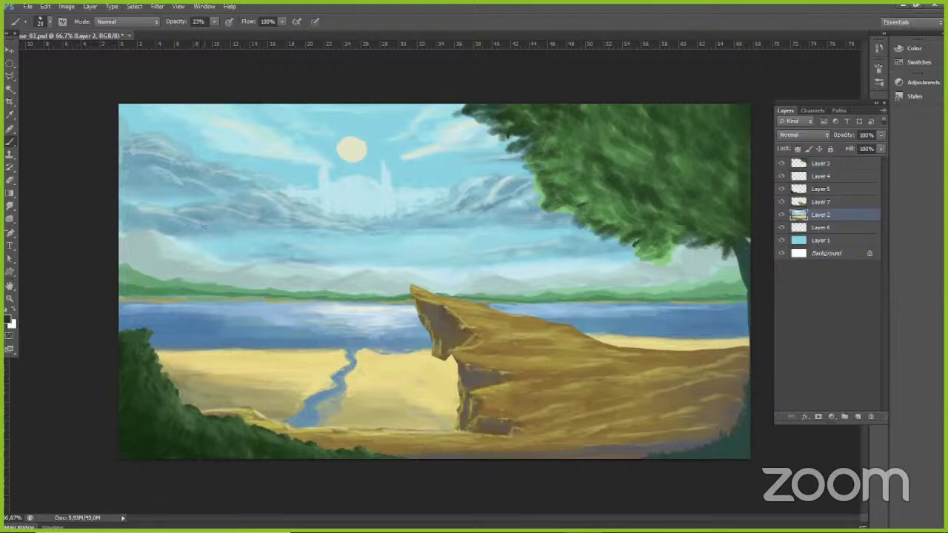
pyautogui.keyDown('alt'); pyautogui.click(140, 210); pyautogui.keyUp('alt')
pyautogui.click(781, 215)
pyautogui.click(781, 215)
pyautogui.click(782, 229)
pyautogui.click(781, 228)
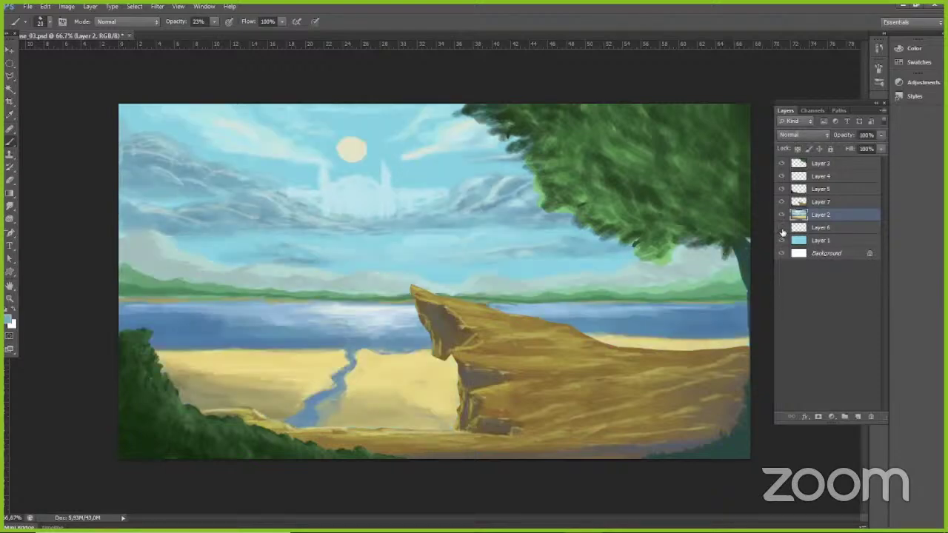
pyautogui.click(782, 229)
pyautogui.click(782, 187)
pyautogui.click(782, 186)
pyautogui.click(821, 177)
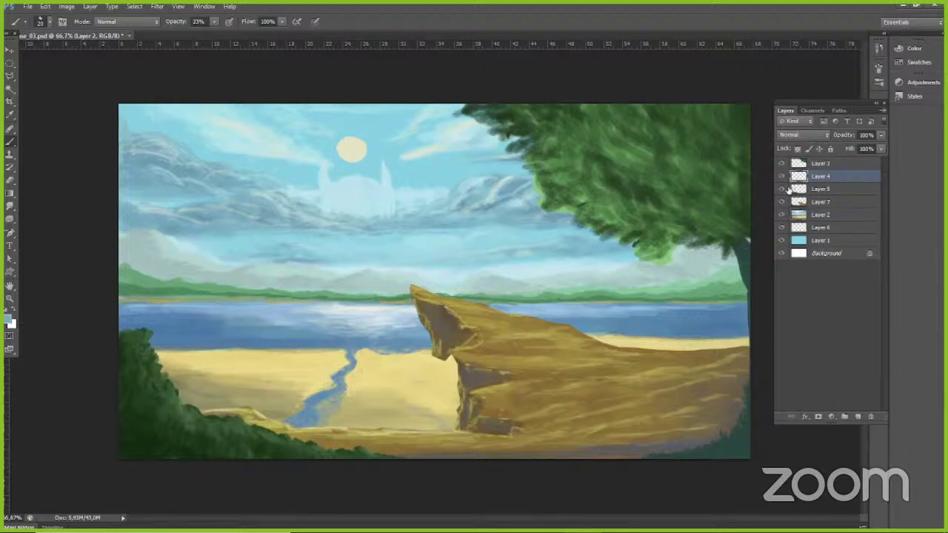
pyautogui.click(781, 177)
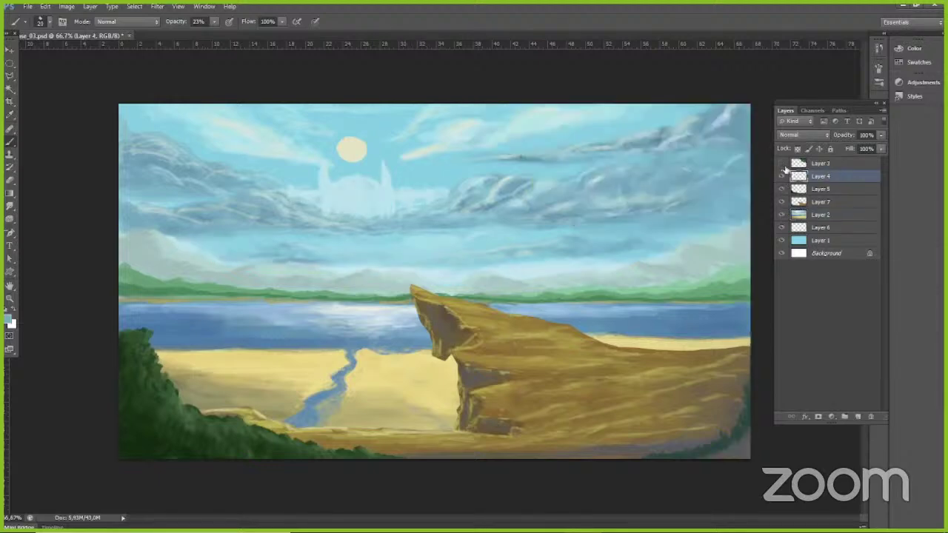
pyautogui.click(781, 177)
pyautogui.click(782, 183)
pyautogui.click(784, 183)
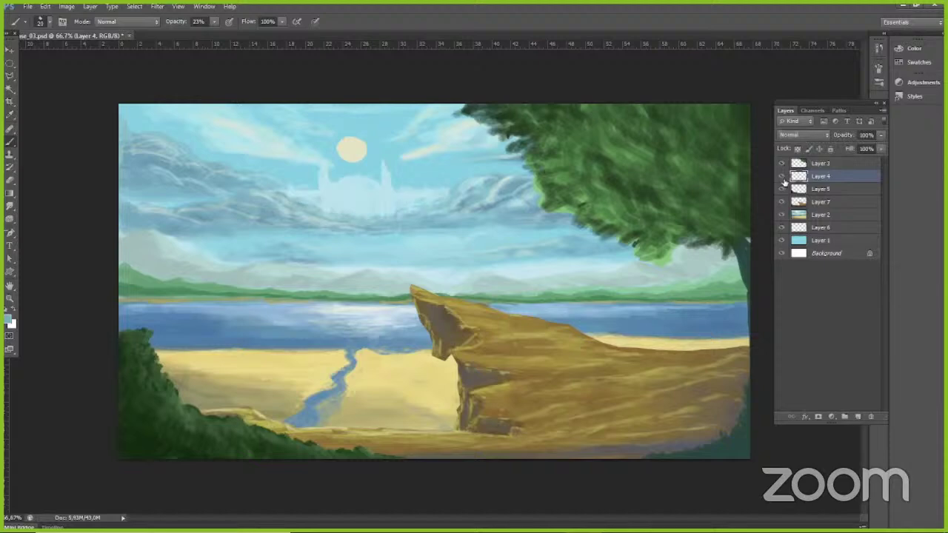
# Step: Define the distant castle's walls and towers on Layer 4 with fine strokes in blues sampled from the castle and surrounding clouds
pyautogui.keyDown('alt'); pyautogui.click(376, 197); pyautogui.keyUp('alt')
pyautogui.keyDown('alt'); pyautogui.click(335, 213); pyautogui.keyUp('alt')
pyautogui.keyDown('alt'); pyautogui.click(329, 192); pyautogui.keyUp('alt')
pyautogui.keyDown('alt'); pyautogui.click(311, 209); pyautogui.keyUp('alt')
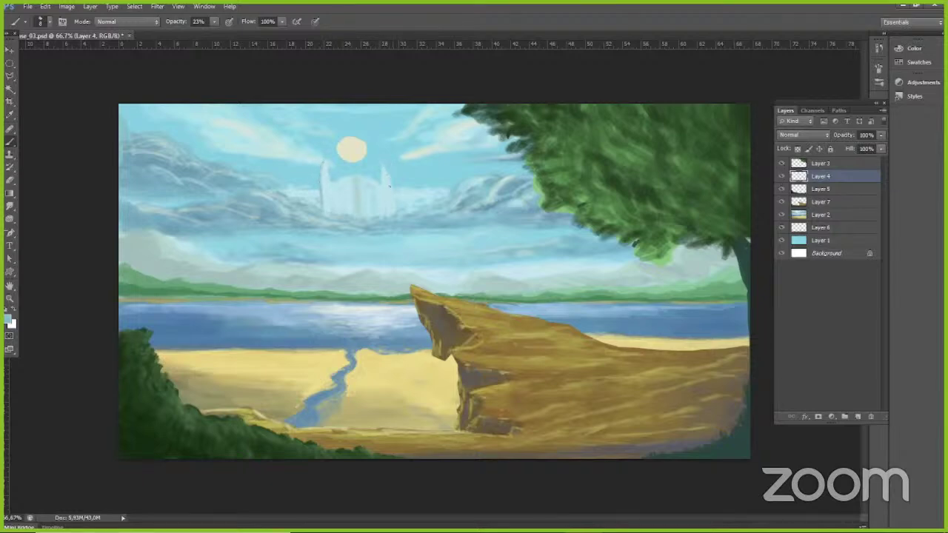
pyautogui.moveTo(389, 185); pyautogui.dragTo(392, 210)
pyautogui.keyDown('alt'); pyautogui.click(267, 205); pyautogui.keyUp('alt')
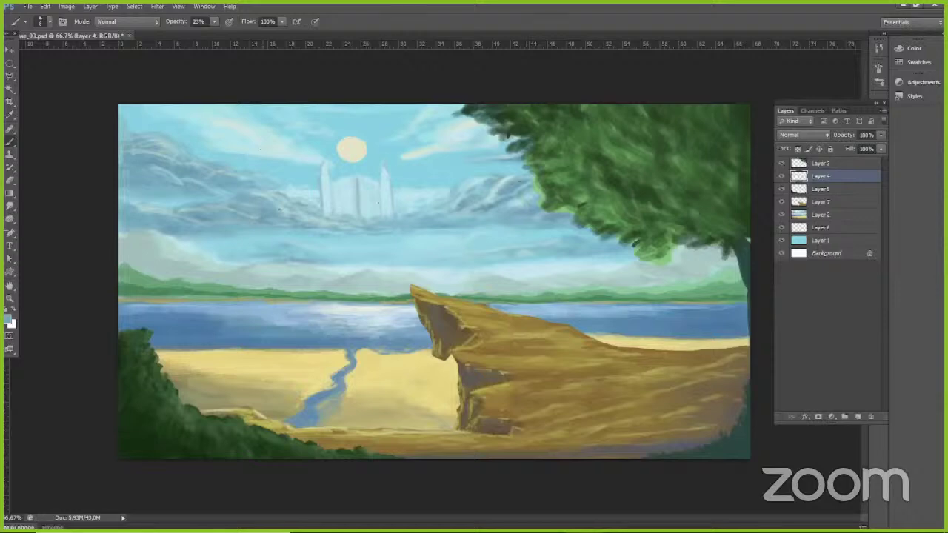
pyautogui.keyDown('alt'); pyautogui.click(492, 190); pyautogui.keyUp('alt')
pyautogui.moveTo(617, 522)
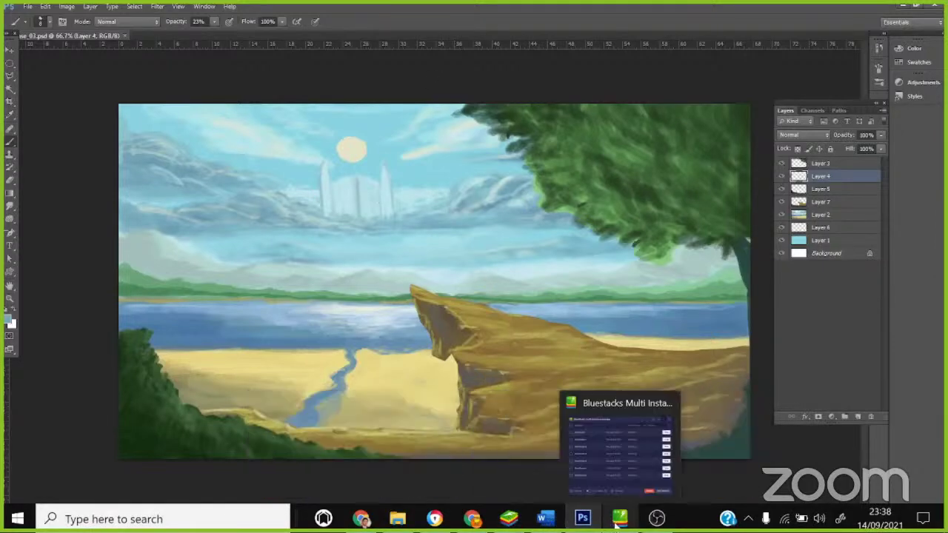
pyautogui.click(656, 518)
pyautogui.click(851, 437)
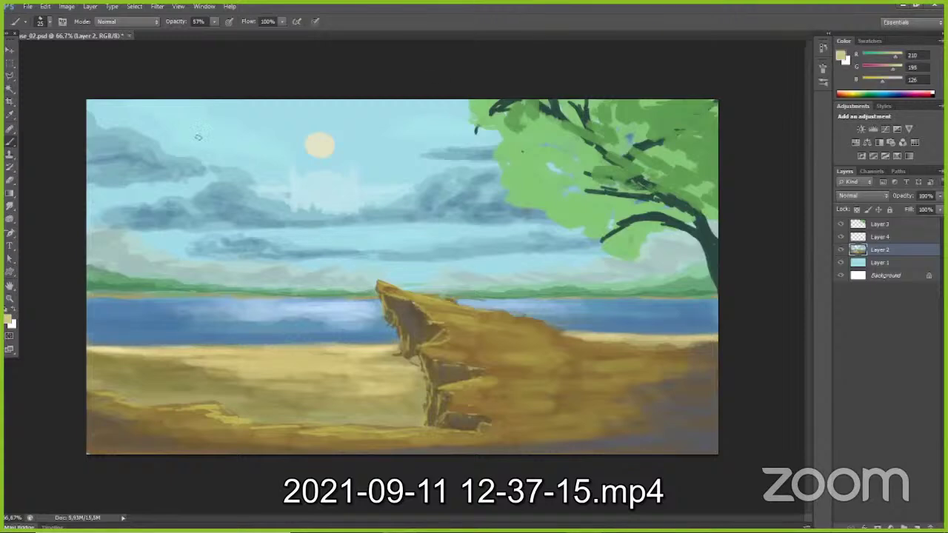
# Step: Set the brush opacity to 17% and lighten the upper beach with the current sand colour and pale yellow f6f096
pyautogui.click(338, 35)
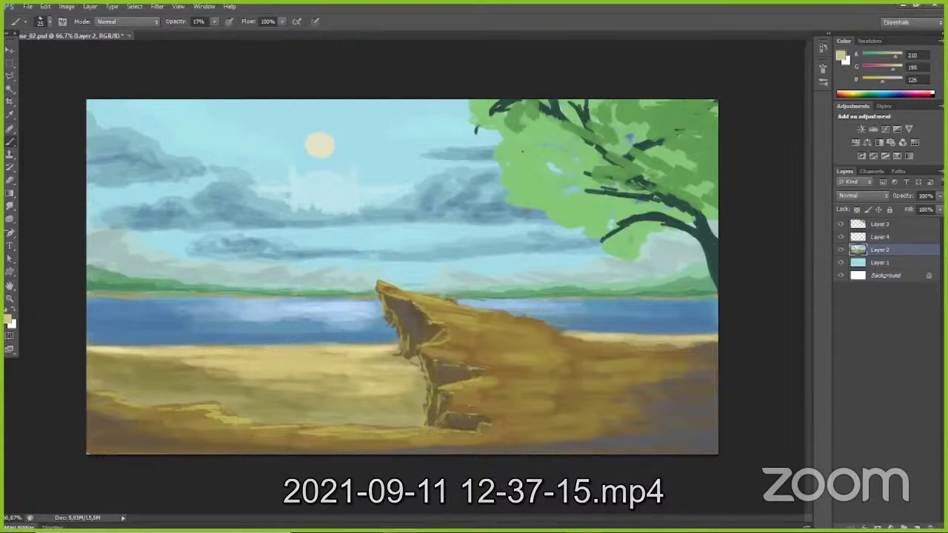
pyautogui.moveTo(182, 361)
pyautogui.mouseDown()
pyautogui.moveTo(147, 370)
pyautogui.moveTo(178, 364)
pyautogui.moveTo(101, 356)
pyautogui.mouseUp()
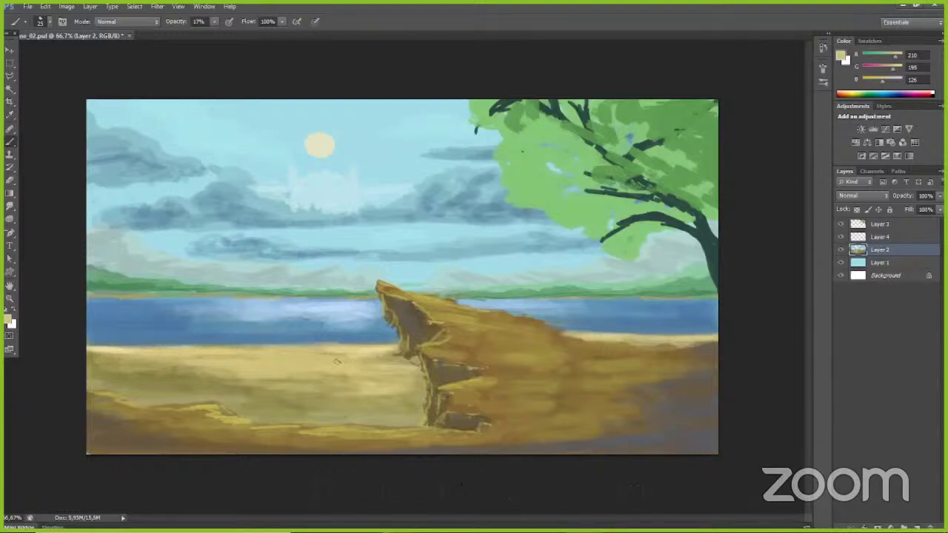
pyautogui.click(9, 319)
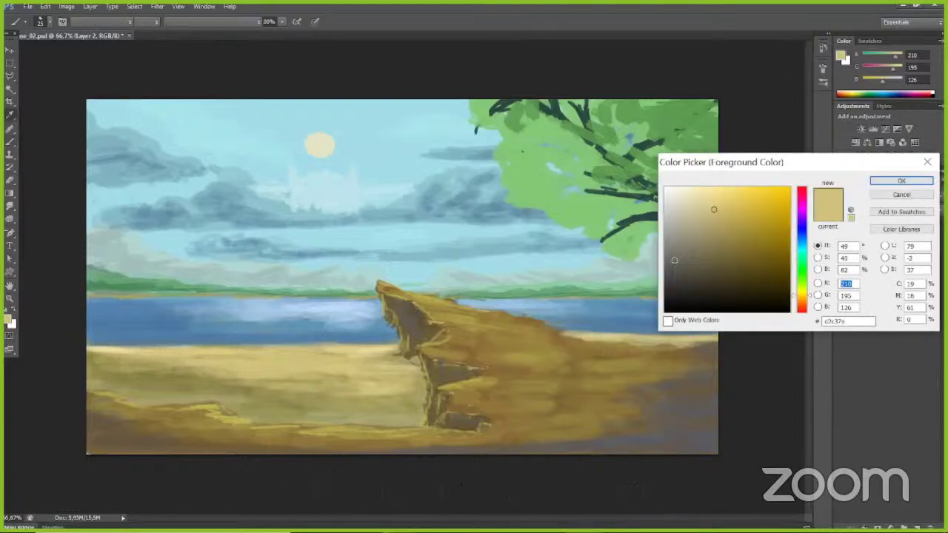
pyautogui.moveTo(721, 198); pyautogui.dragTo(713, 191)
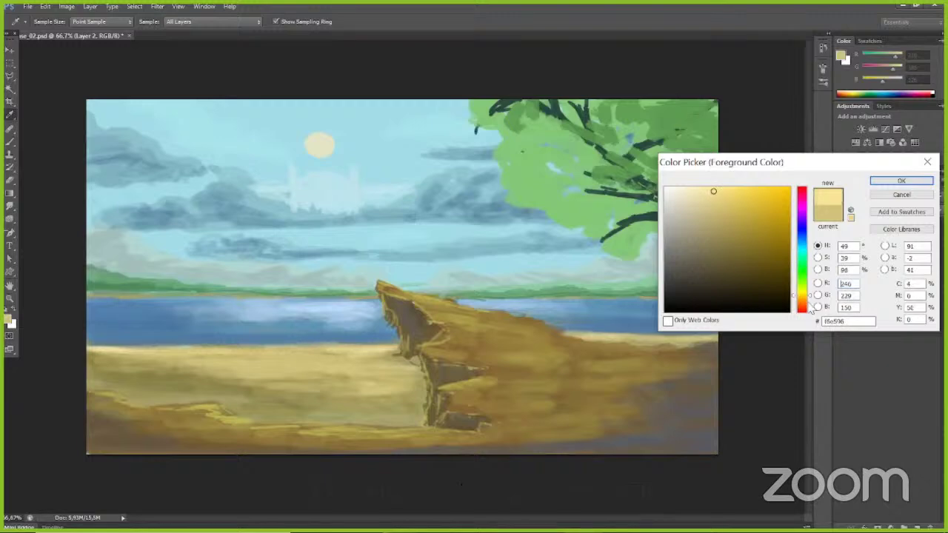
pyautogui.moveTo(812, 297); pyautogui.dragTo(813, 294)
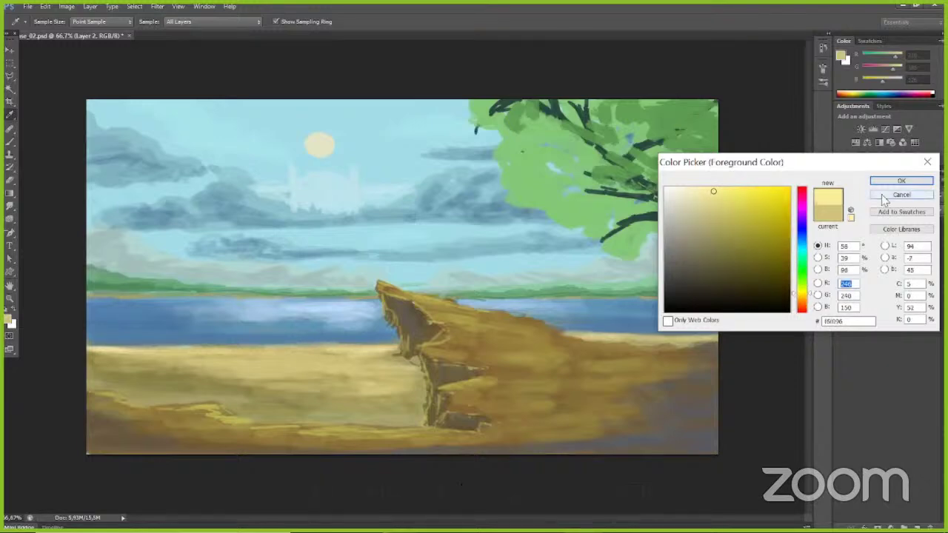
pyautogui.click(901, 181)
pyautogui.moveTo(300, 357); pyautogui.dragTo(227, 358)
pyautogui.moveTo(169, 355)
pyautogui.mouseDown()
pyautogui.moveTo(393, 362)
pyautogui.moveTo(347, 357)
pyautogui.moveTo(292, 369)
pyautogui.moveTo(134, 352)
pyautogui.moveTo(143, 361)
pyautogui.moveTo(120, 365)
pyautogui.moveTo(391, 374)
pyautogui.moveTo(408, 363)
pyautogui.moveTo(369, 358)
pyautogui.moveTo(382, 347)
pyautogui.moveTo(244, 348)
pyautogui.moveTo(260, 348)
pyautogui.moveTo(247, 316)
pyautogui.moveTo(310, 313)
pyautogui.moveTo(246, 349)
pyautogui.mouseUp()
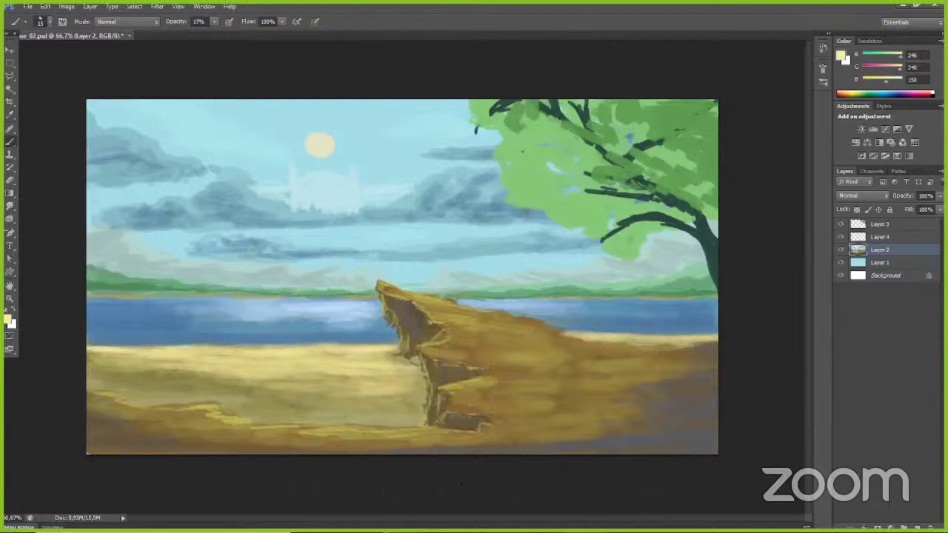
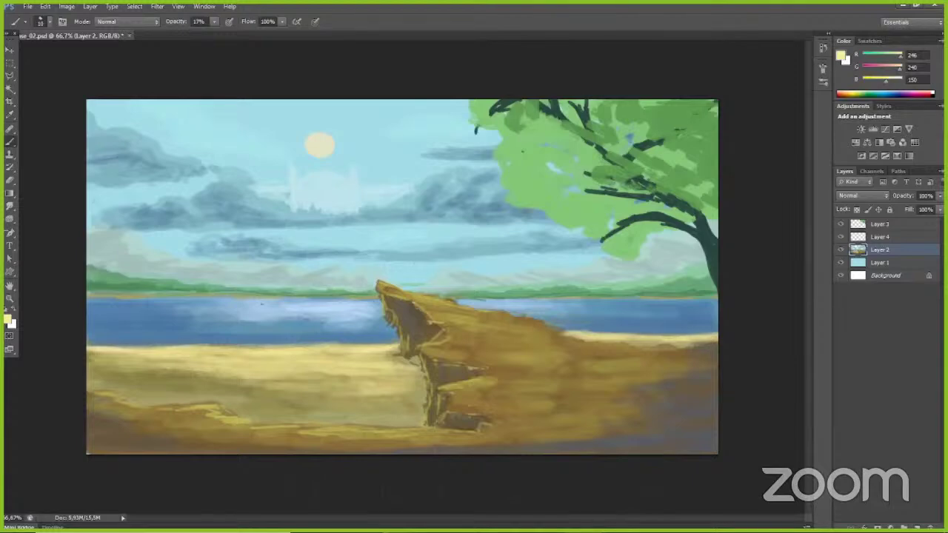
# Step: Shade the lower beach with slate blue 5b6a84 at 8% brush opacity
pyautogui.keyDown('alt'); pyautogui.click(692, 438); pyautogui.keyUp('alt')
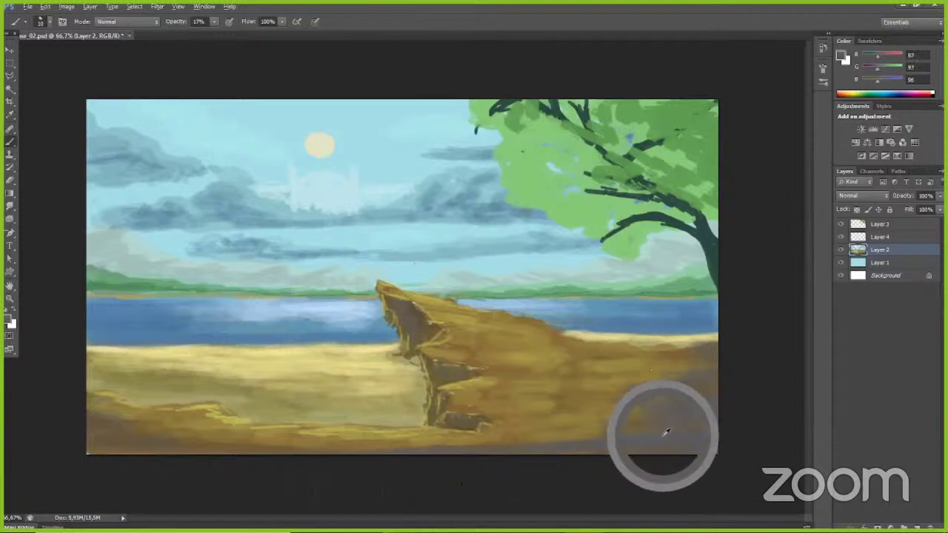
pyautogui.click(8, 320)
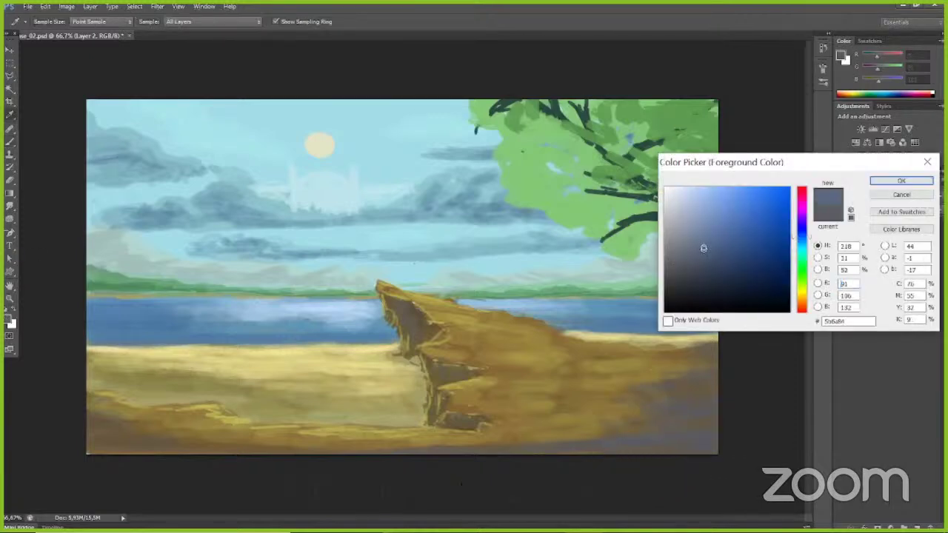
pyautogui.click(886, 186)
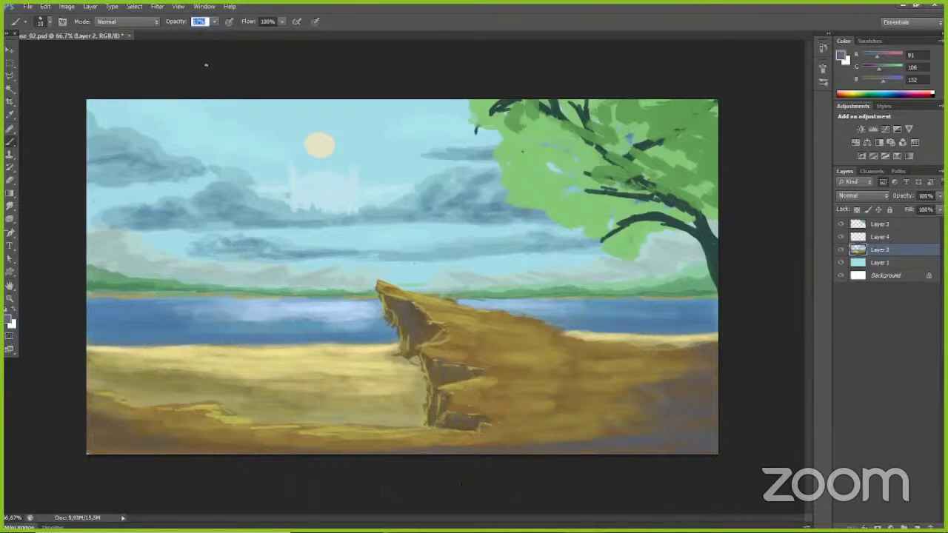
pyautogui.write('8')
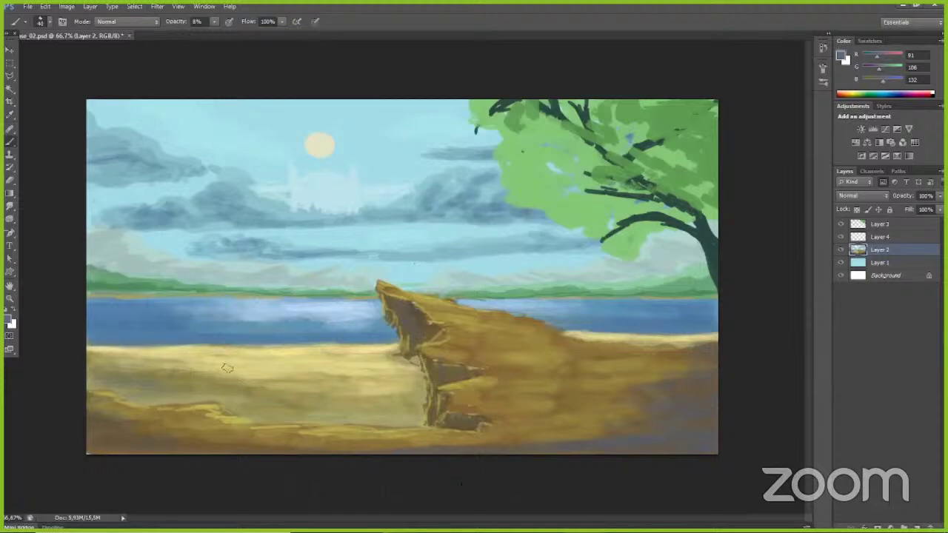
pyautogui.moveTo(176, 398); pyautogui.dragTo(324, 415)
pyautogui.press(']')
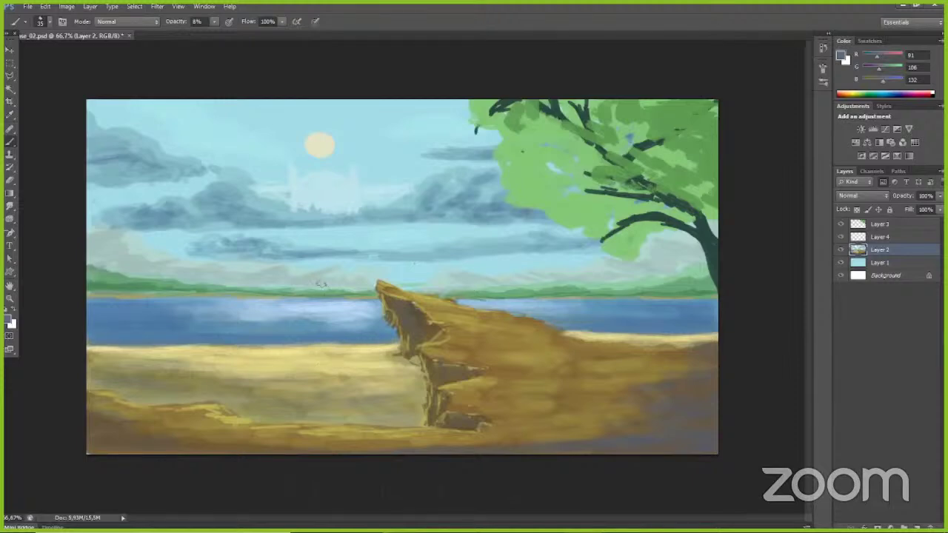
# Step: Set the foreground colour to warm yellow f0ca65 and softly tint the beach sand with it
pyautogui.click(9, 319)
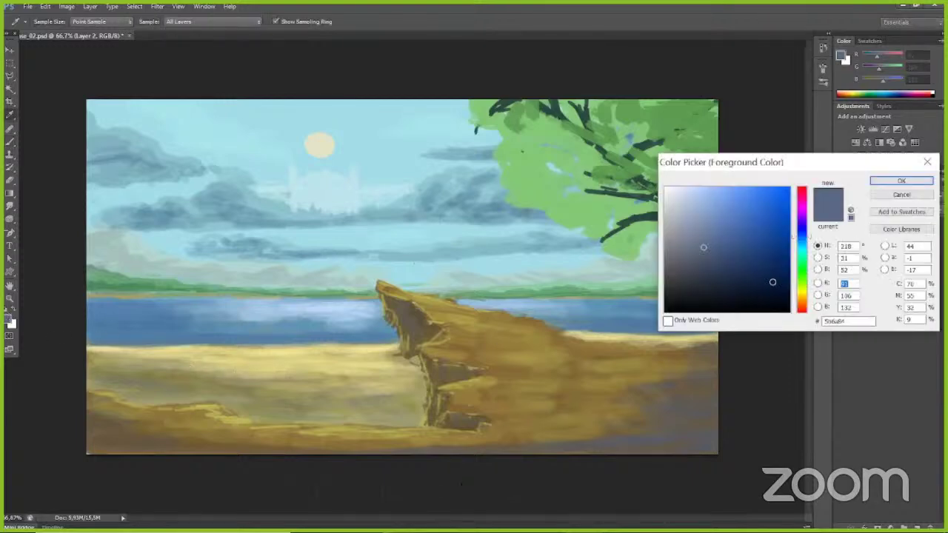
pyautogui.click(803, 298)
pyautogui.moveTo(723, 197); pyautogui.dragTo(737, 195)
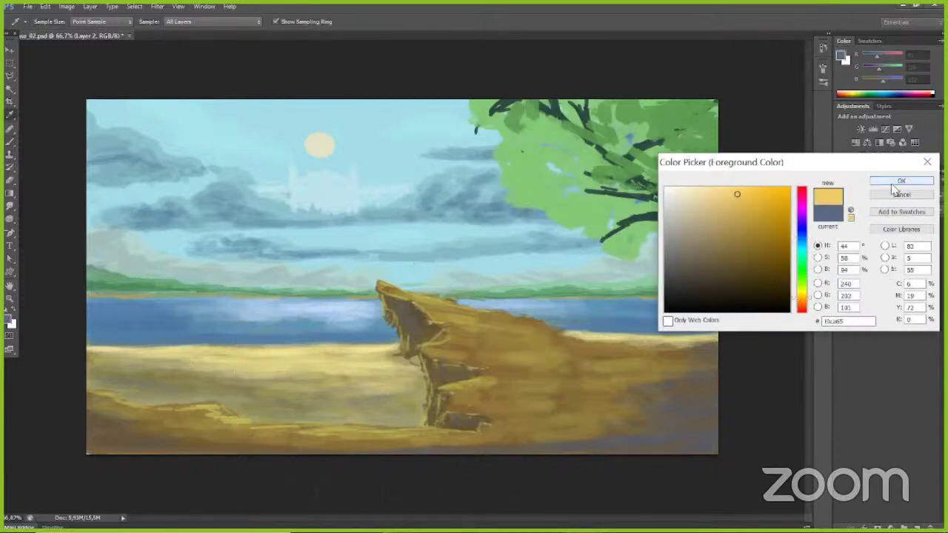
pyautogui.click(887, 182)
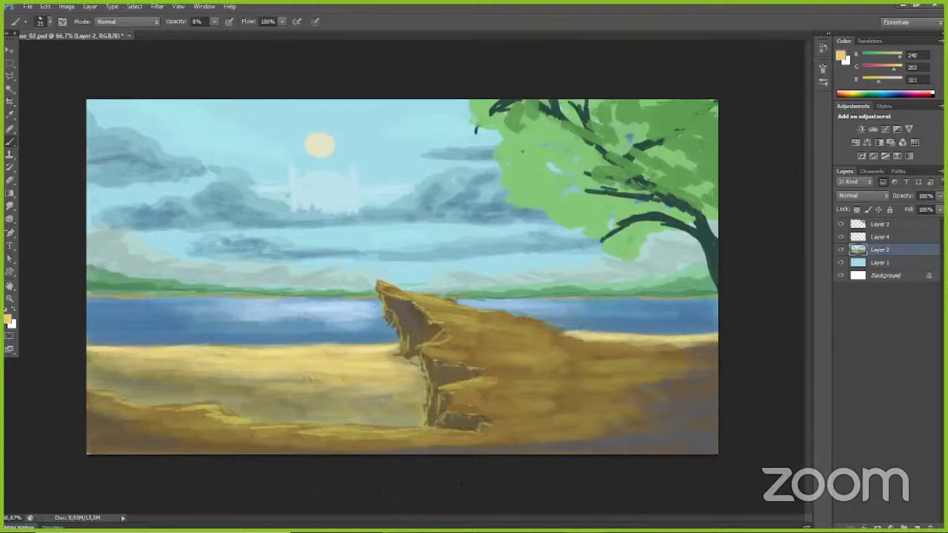
# Step: Set the foreground colour to dark green (RGB 39, 68, 34) and softly darken the near end of the foreground bank at 8% brush opacity
pyautogui.keyDown('alt'); pyautogui.click(128, 414); pyautogui.keyUp('alt')
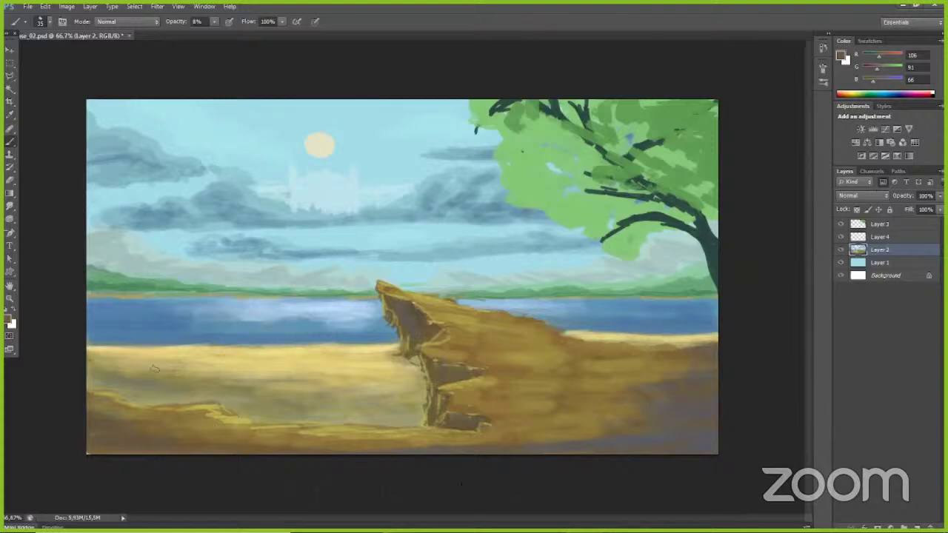
pyautogui.click(9, 321)
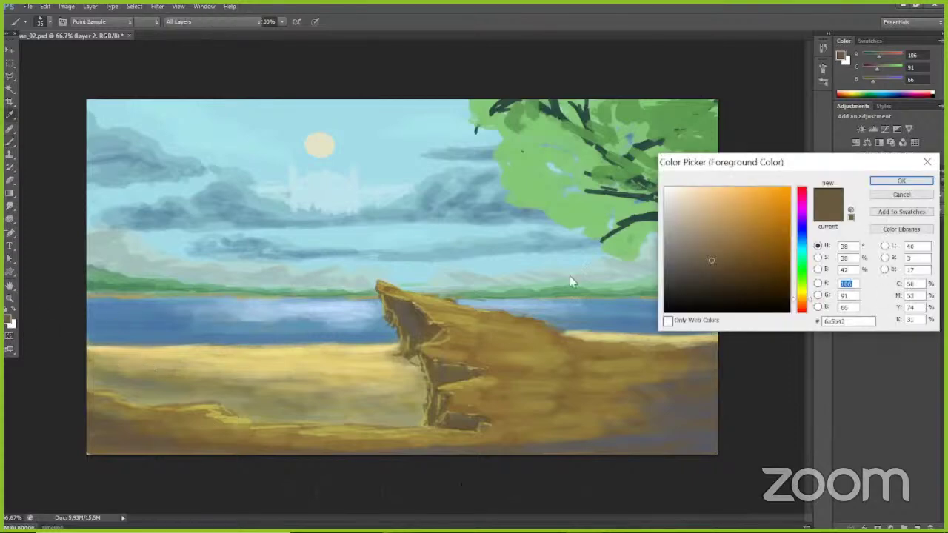
pyautogui.click(801, 273)
pyautogui.click(724, 278)
pyautogui.click(901, 181)
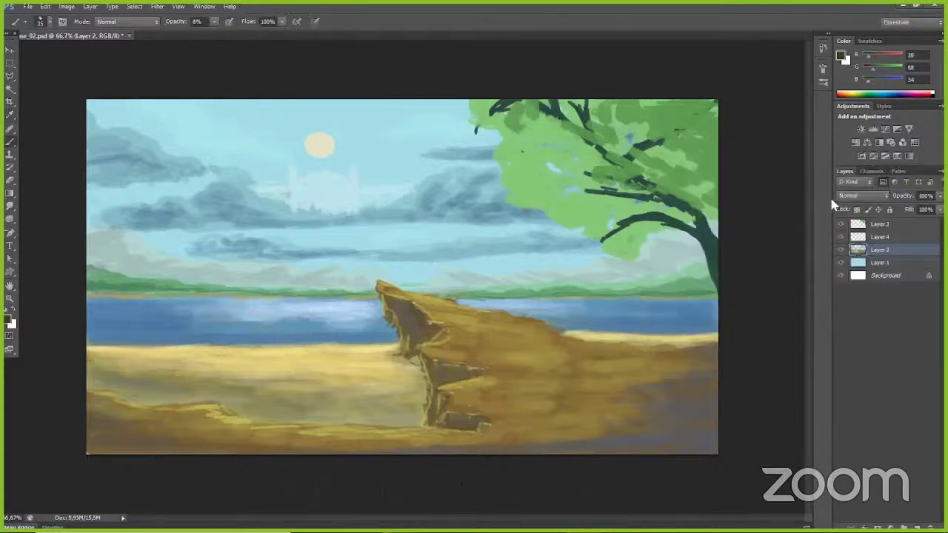
pyautogui.press('[')
pyautogui.press('[')
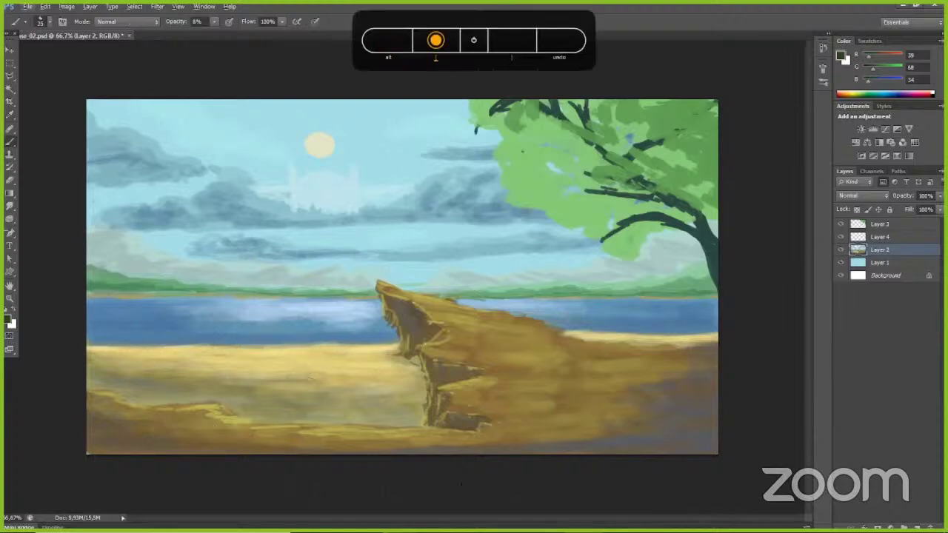
pyautogui.press(']')
pyautogui.press(']')
pyautogui.press(']')
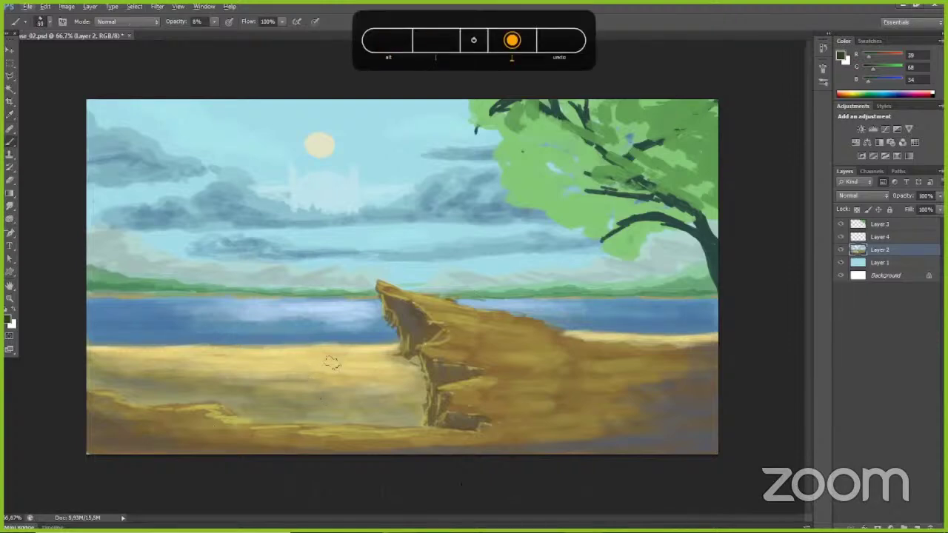
pyautogui.press('[')
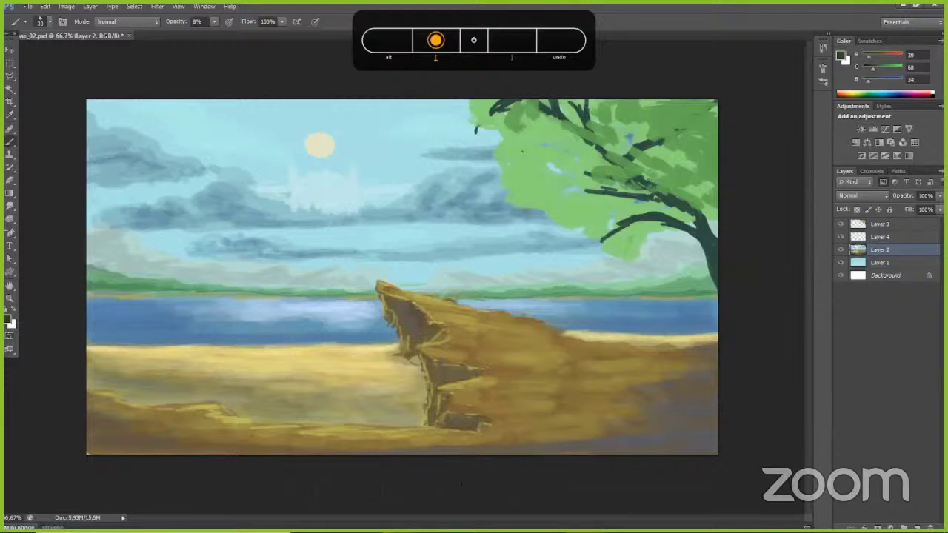
pyautogui.press(']')
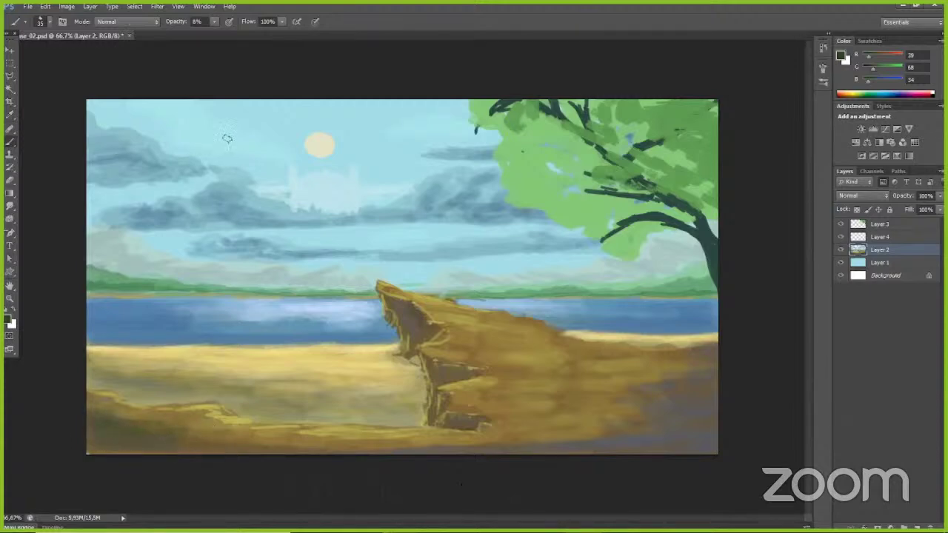
# Step: Raise the brush opacity to 89%
pyautogui.moveTo(213, 24); pyautogui.dragTo(257, 37)
pyautogui.moveTo(87, 406)
pyautogui.mouseDown()
pyautogui.moveTo(103, 388)
pyautogui.moveTo(166, 425)
pyautogui.mouseUp()
pyautogui.hotkey('ctrl', 'alt', 'z')
pyautogui.hotkey('ctrl', 'alt', 'z')
pyautogui.hotkey('ctrl', 'alt', 'z')
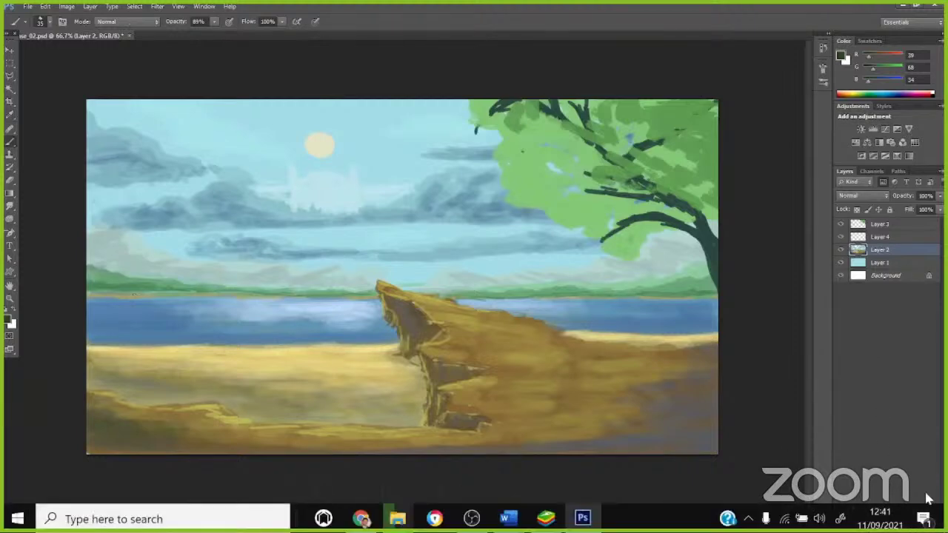
# Step: Add a new layer above Layer 2 and paint a dark green mass of bushes sloping across the foreground bank
pyautogui.hotkey('ctrl', 'shift', 'alt', 'n')
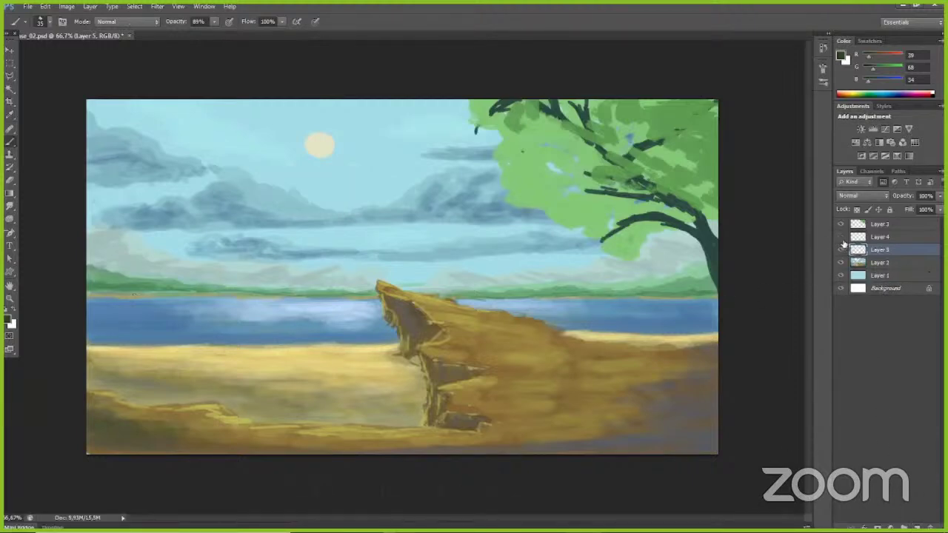
pyautogui.moveTo(89, 381)
pyautogui.mouseDown()
pyautogui.moveTo(214, 442)
pyautogui.moveTo(262, 444)
pyautogui.moveTo(272, 455)
pyautogui.moveTo(324, 447)
pyautogui.moveTo(327, 462)
pyautogui.moveTo(275, 465)
pyautogui.moveTo(282, 443)
pyautogui.moveTo(247, 465)
pyautogui.moveTo(209, 437)
pyautogui.moveTo(228, 427)
pyautogui.moveTo(256, 448)
pyautogui.moveTo(224, 462)
pyautogui.moveTo(207, 421)
pyautogui.moveTo(195, 438)
pyautogui.moveTo(177, 417)
pyautogui.moveTo(202, 459)
pyautogui.moveTo(265, 448)
pyautogui.moveTo(317, 464)
pyautogui.moveTo(355, 458)
pyautogui.moveTo(295, 467)
pyautogui.moveTo(169, 453)
pyautogui.moveTo(109, 428)
pyautogui.moveTo(75, 378)
pyautogui.moveTo(89, 379)
pyautogui.moveTo(85, 371)
pyautogui.moveTo(91, 389)
pyautogui.moveTo(150, 416)
pyautogui.moveTo(93, 430)
pyautogui.moveTo(89, 421)
pyautogui.moveTo(88, 446)
pyautogui.moveTo(219, 461)
pyautogui.moveTo(192, 468)
pyautogui.moveTo(74, 444)
pyautogui.moveTo(359, 456)
pyautogui.moveTo(393, 472)
pyautogui.mouseUp()
pyautogui.moveTo(227, 428); pyautogui.dragTo(196, 417)
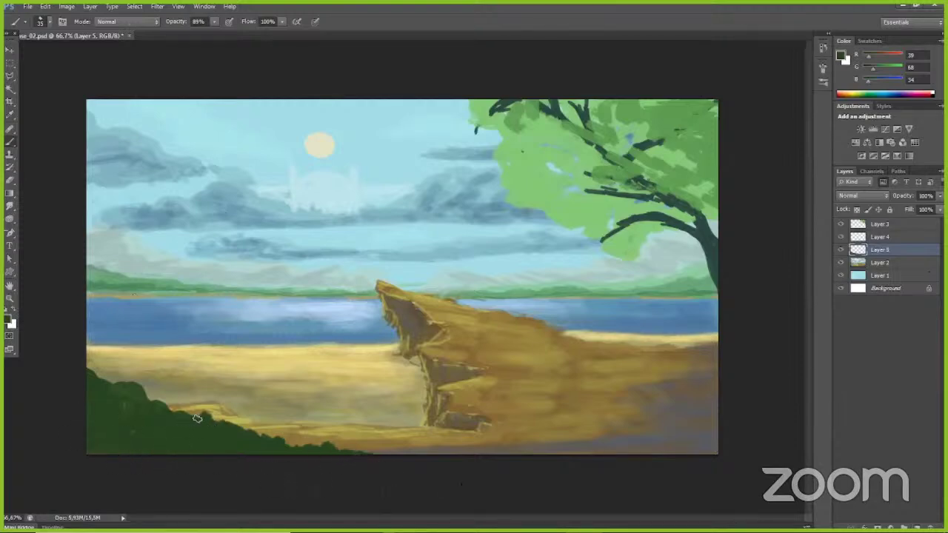
pyautogui.moveTo(88, 396)
pyautogui.mouseDown()
pyautogui.moveTo(94, 384)
pyautogui.moveTo(115, 389)
pyautogui.mouseUp()
# Step: On Layer 3, extend the tree trunk down along the canvas edge in its sampled dark teal, with bushy growth at its base
pyautogui.click(863, 228)
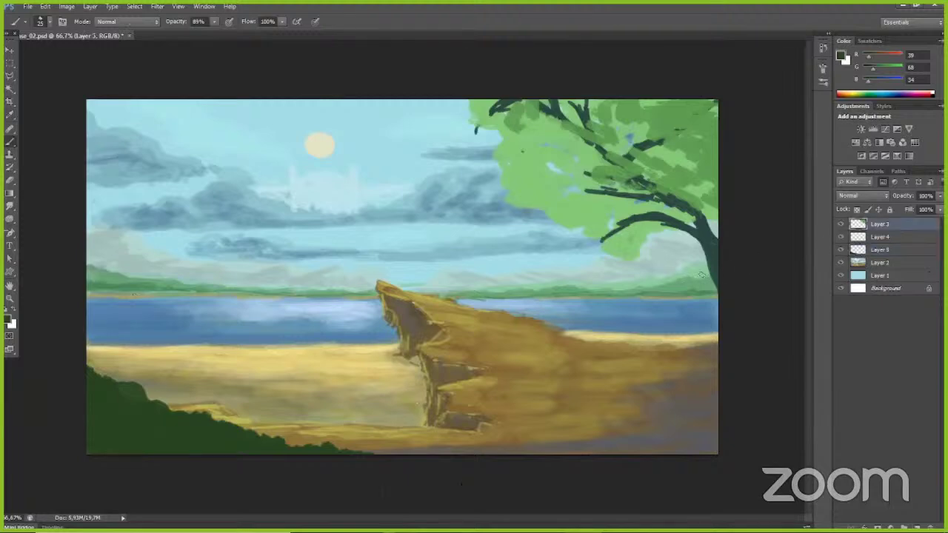
pyautogui.keyDown('alt'); pyautogui.click(716, 267); pyautogui.keyUp('alt')
pyautogui.moveTo(720, 425); pyautogui.dragTo(703, 474)
pyautogui.moveTo(721, 403); pyautogui.dragTo(717, 290)
pyautogui.moveTo(722, 373)
pyautogui.mouseDown()
pyautogui.moveTo(716, 433)
pyautogui.moveTo(653, 459)
pyautogui.moveTo(710, 450)
pyautogui.moveTo(720, 418)
pyautogui.moveTo(668, 456)
pyautogui.moveTo(633, 463)
pyautogui.moveTo(705, 455)
pyautogui.mouseUp()
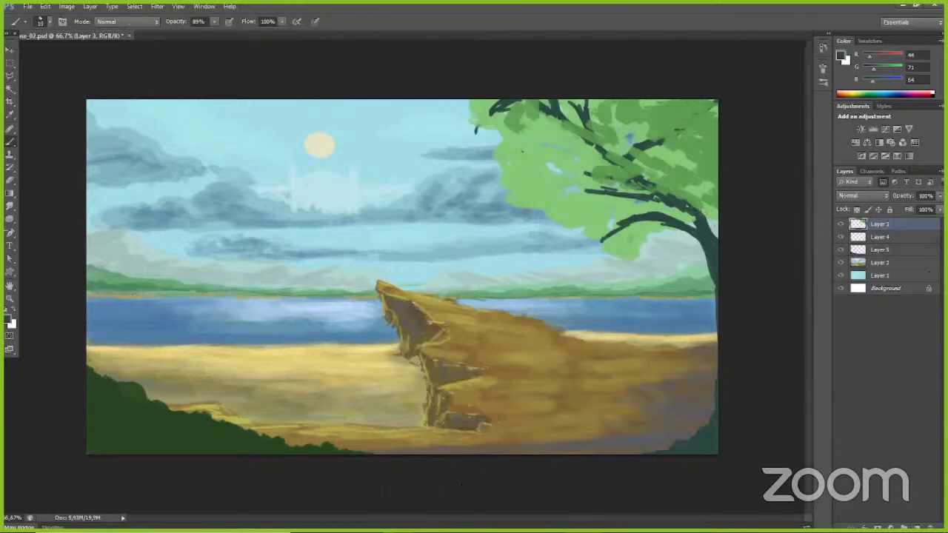
# Step: Paint an upright branch rising from the trunk, thicken the main limbs and add a short branch near the top of the foliage
pyautogui.moveTo(702, 215)
pyautogui.mouseDown()
pyautogui.moveTo(703, 179)
pyautogui.moveTo(720, 157)
pyautogui.moveTo(702, 187)
pyautogui.mouseUp()
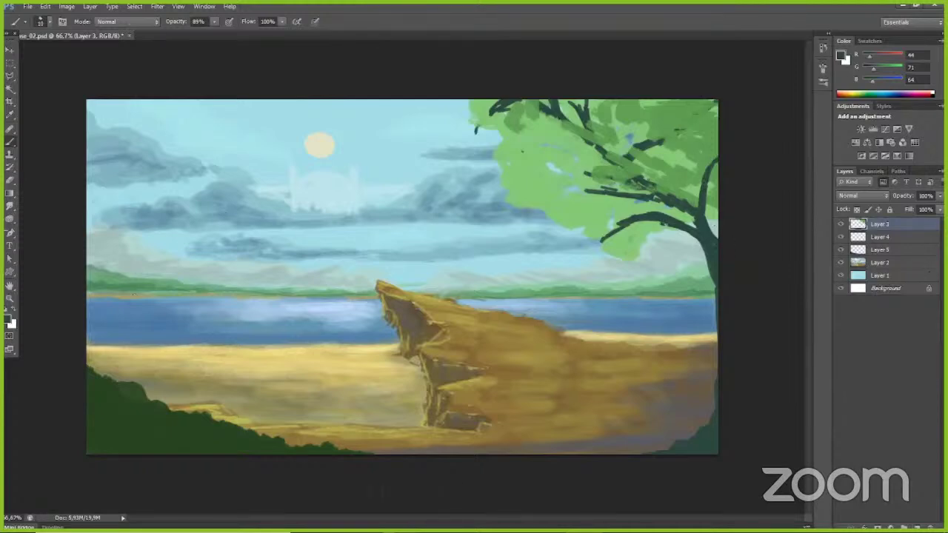
pyautogui.moveTo(679, 220); pyautogui.dragTo(696, 226)
pyautogui.moveTo(682, 210); pyautogui.dragTo(696, 217)
pyautogui.moveTo(628, 163); pyautogui.dragTo(695, 207)
pyautogui.press(']')
pyautogui.moveTo(627, 160)
pyautogui.mouseDown()
pyautogui.moveTo(632, 179)
pyautogui.moveTo(637, 164)
pyautogui.mouseUp()
pyautogui.moveTo(692, 117); pyautogui.dragTo(716, 101)
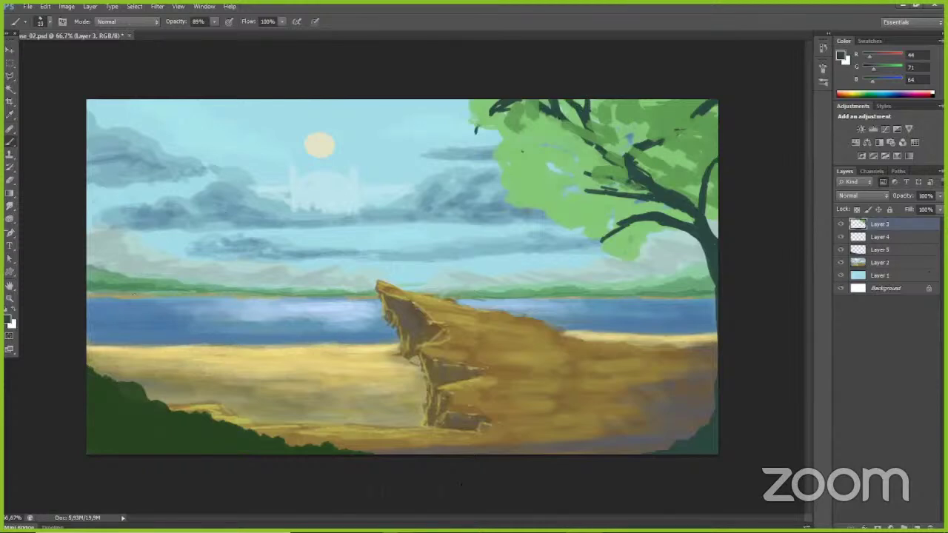
# Step: Paint finer offshoots on the upright branch and extend the long side branches further out into the foliage with a smaller brush
pyautogui.press('[')
pyautogui.moveTo(707, 163); pyautogui.dragTo(705, 132)
pyautogui.moveTo(706, 136); pyautogui.dragTo(704, 179)
pyautogui.moveTo(593, 190)
pyautogui.mouseDown()
pyautogui.moveTo(554, 197)
pyautogui.moveTo(605, 187)
pyautogui.mouseUp()
pyautogui.moveTo(588, 174); pyautogui.dragTo(616, 170)
pyautogui.moveTo(561, 157); pyautogui.dragTo(596, 171)
pyautogui.moveTo(564, 167); pyautogui.dragTo(643, 186)
# Step: Sample the light leaf green (RGB 133, 200, 118) and paint foliage over the sky gaps and the upper side branch
pyautogui.press(']')
pyautogui.press(']')
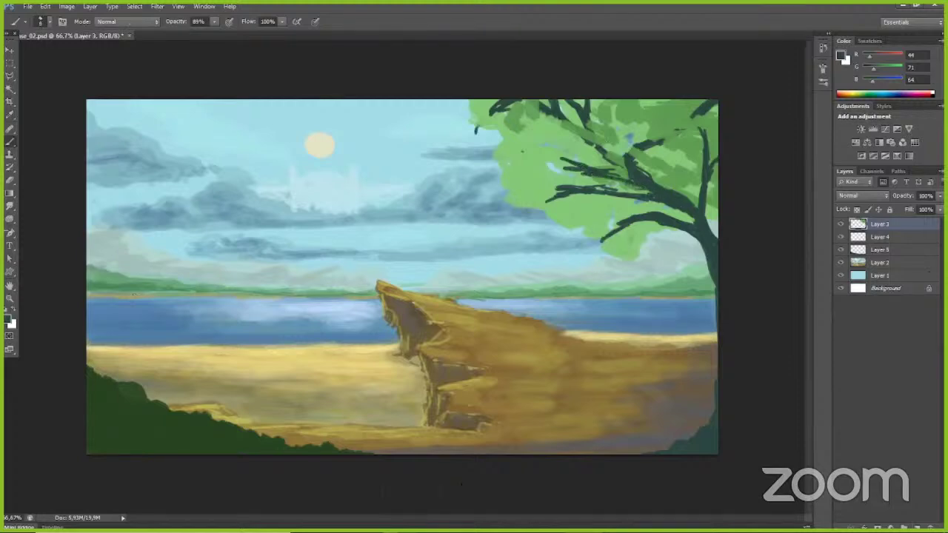
pyautogui.keyDown('alt'); pyautogui.click(564, 152); pyautogui.keyUp('alt')
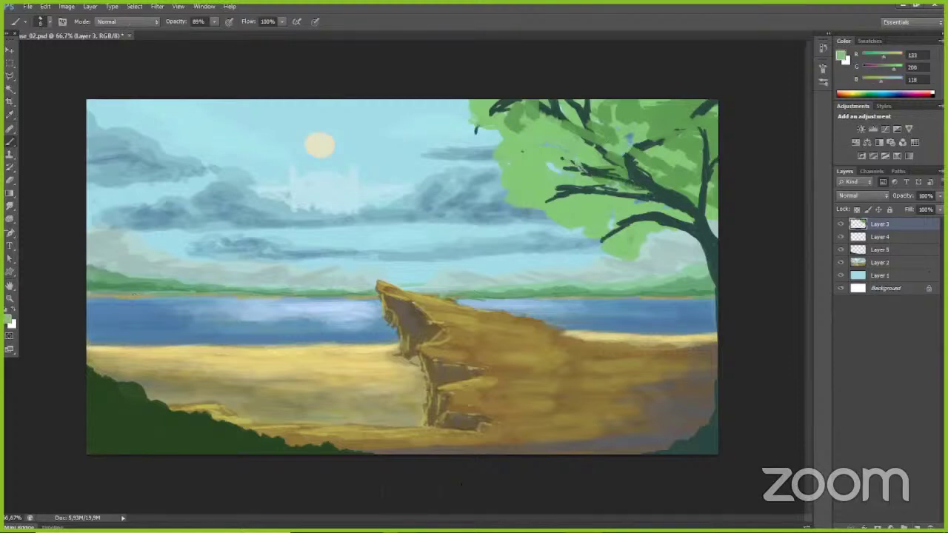
pyautogui.press('[')
pyautogui.moveTo(570, 162); pyautogui.dragTo(582, 169)
pyautogui.moveTo(582, 166); pyautogui.dragTo(597, 175)
pyautogui.moveTo(596, 168)
pyautogui.mouseDown()
pyautogui.moveTo(608, 174)
pyautogui.moveTo(546, 165)
pyautogui.moveTo(618, 176)
pyautogui.mouseUp()
pyautogui.press(']')
pyautogui.press(']')
pyautogui.press(']')
pyautogui.press(']')
pyautogui.moveTo(593, 172); pyautogui.dragTo(636, 175)
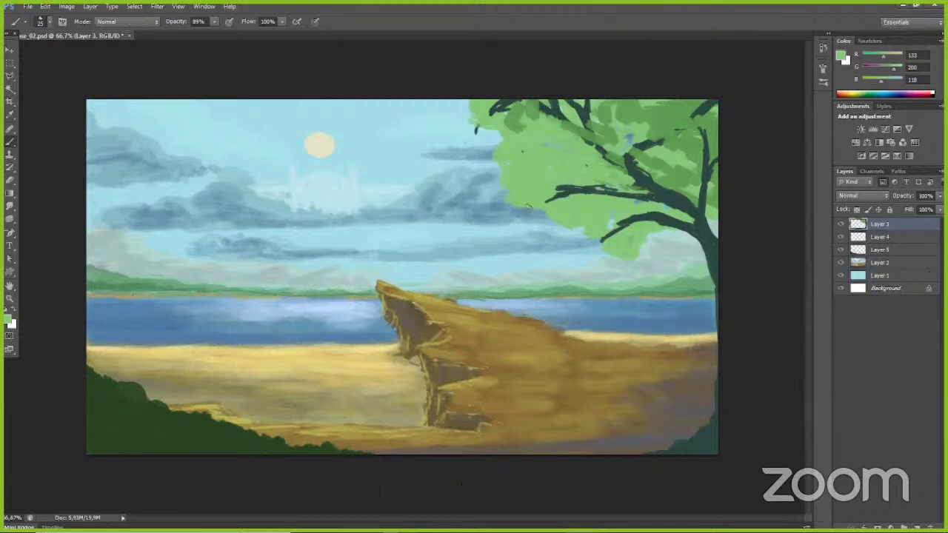
# Step: Hide Layer 5 and blend the dark part of the foreground bank on Layer 2 with sampled ochre at 33% brush opacity
pyautogui.click(870, 252)
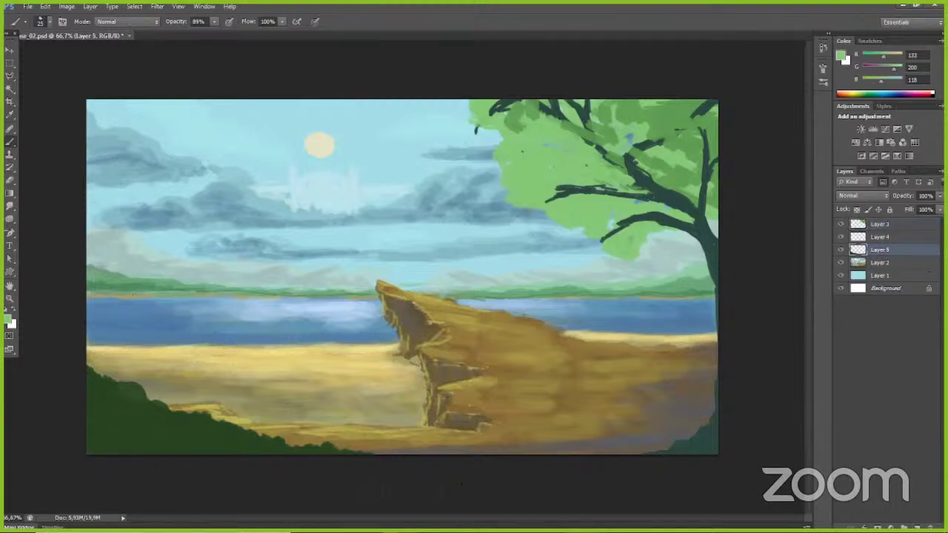
pyautogui.click(840, 250)
pyautogui.click(874, 263)
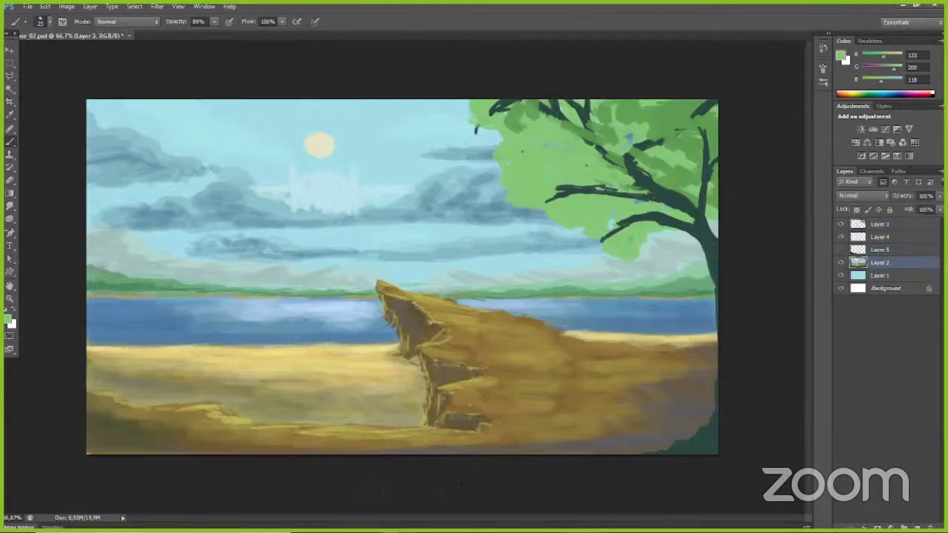
pyautogui.keyDown('alt'); pyautogui.click(137, 410); pyautogui.keyUp('alt')
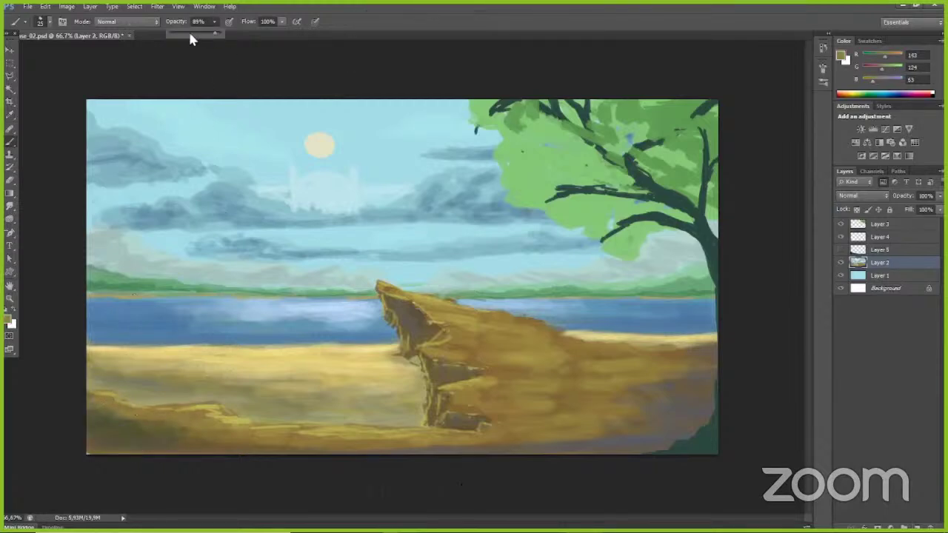
pyautogui.click(189, 34)
pyautogui.rightClick(306, 359)
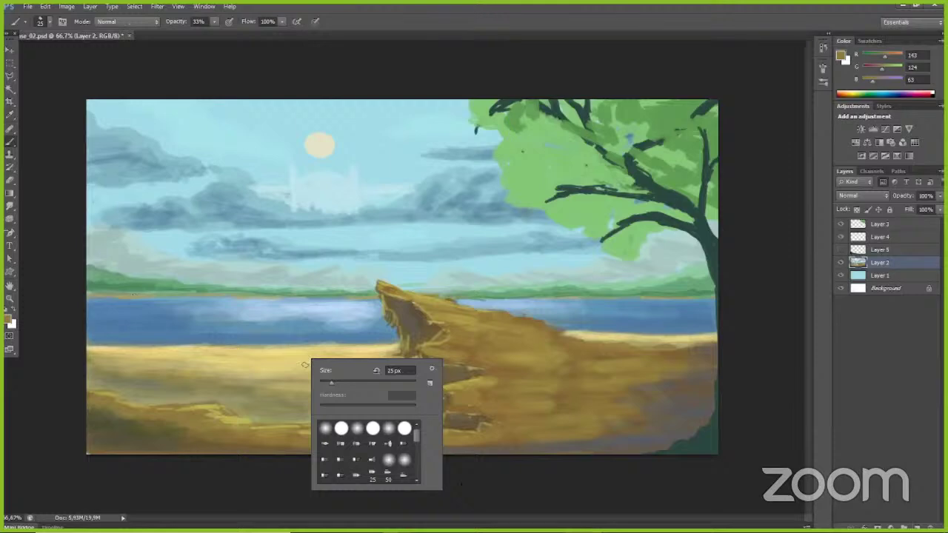
pyautogui.rightClick(305, 368)
pyautogui.moveTo(137, 423); pyautogui.dragTo(165, 431)
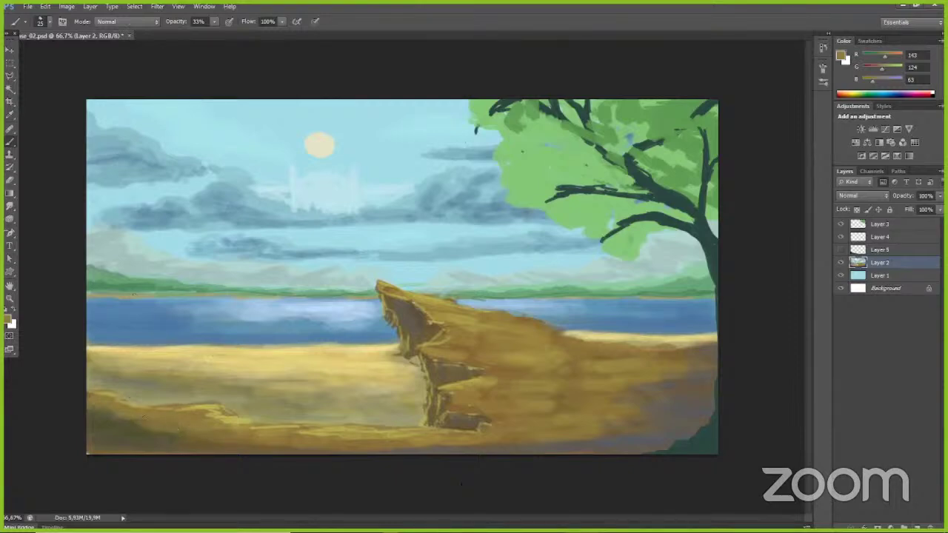
# Step: Blend the foreground bank with ochre and sampled olive (RGB 89, 87, 54), using a 40 px brush at 15% opacity
pyautogui.moveTo(213, 21); pyautogui.dragTo(201, 35)
pyautogui.press(']')
pyautogui.press(']')
pyautogui.press(']')
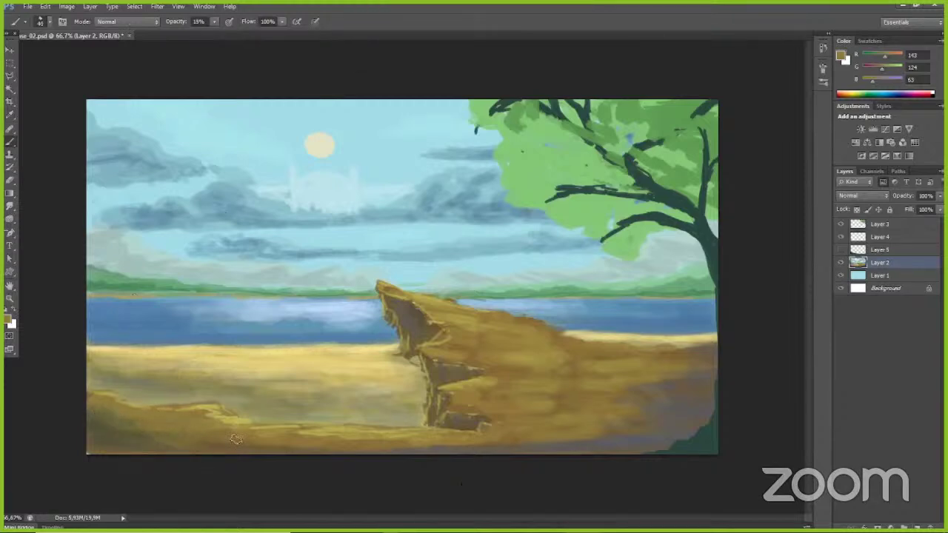
pyautogui.keyDown('alt'); pyautogui.click(126, 427); pyautogui.keyUp('alt')
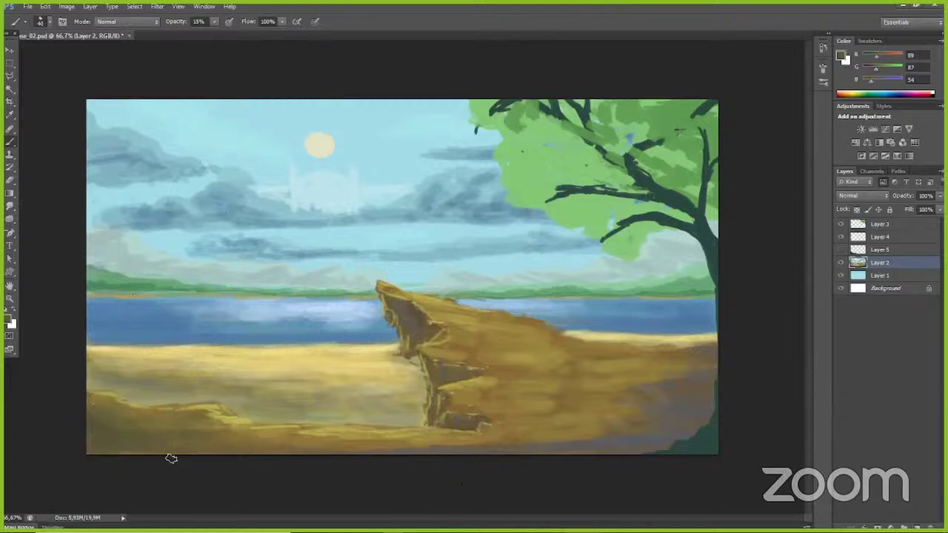
# Step: Shade the lower foreground bank with dark blue-grey 414557 and a more saturated blue (RGB 71, 83, 129)
pyautogui.keyDown('alt'); pyautogui.click(634, 438); pyautogui.keyUp('alt')
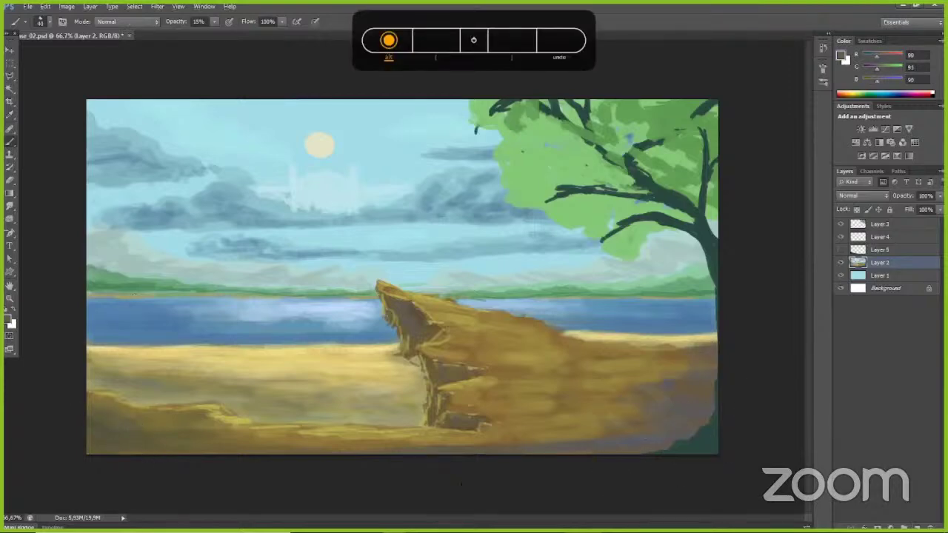
pyautogui.click(9, 320)
pyautogui.click(700, 265)
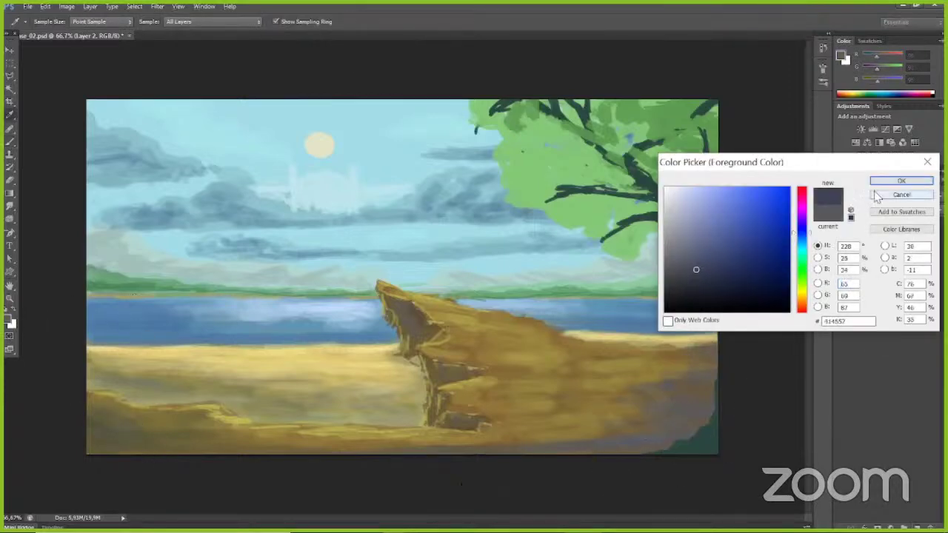
pyautogui.click(901, 181)
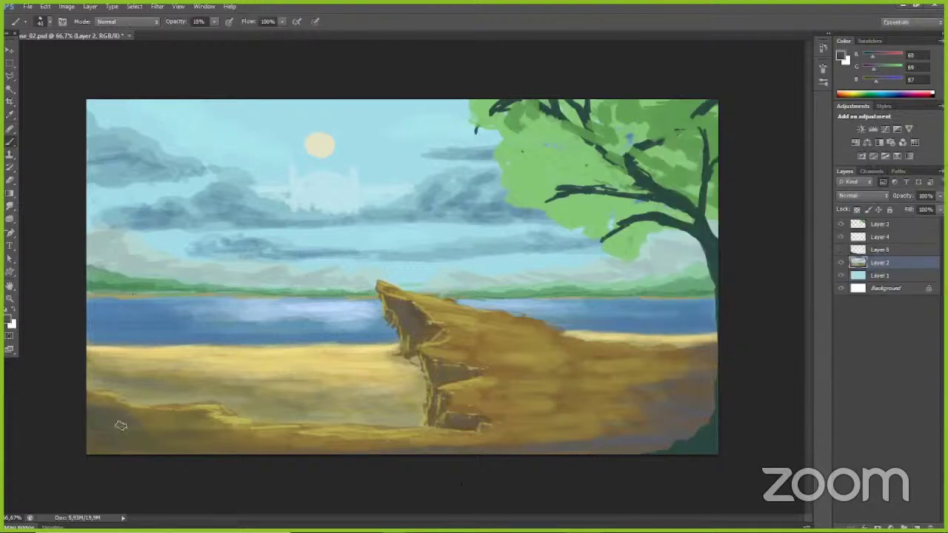
pyautogui.click(9, 320)
pyautogui.click(720, 249)
pyautogui.click(892, 181)
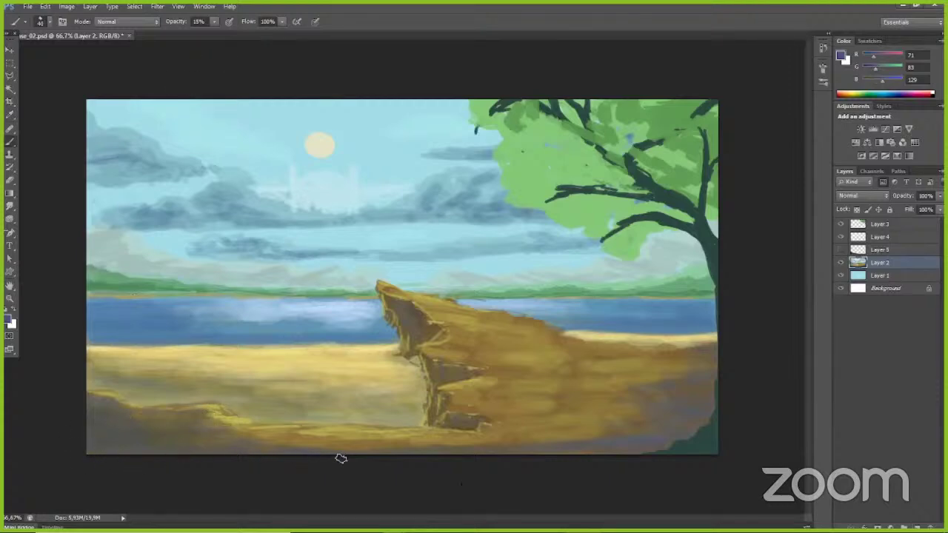
# Step: Highlight the upper rim of the foreground bank in pale yellow (RGB 243, 243, 179) with a 10 px brush
pyautogui.press('[')
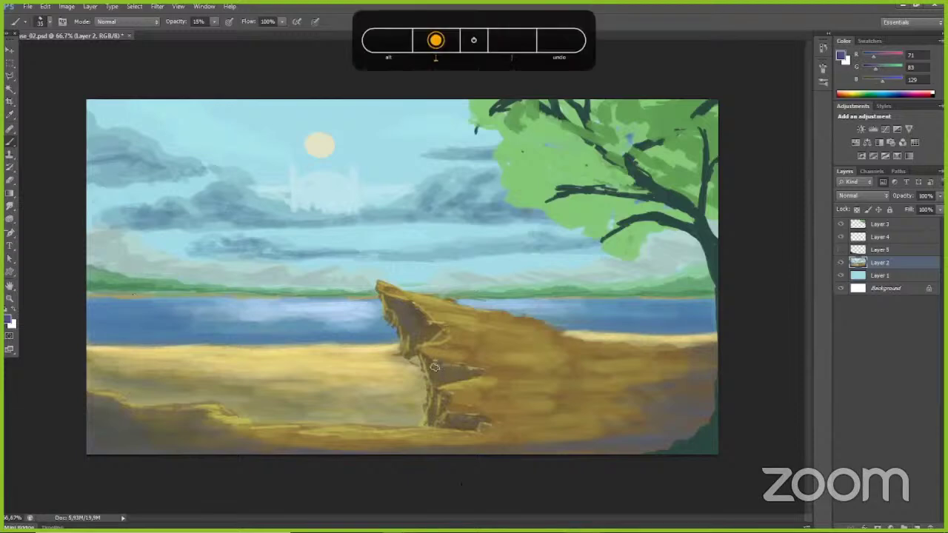
pyautogui.press('[')
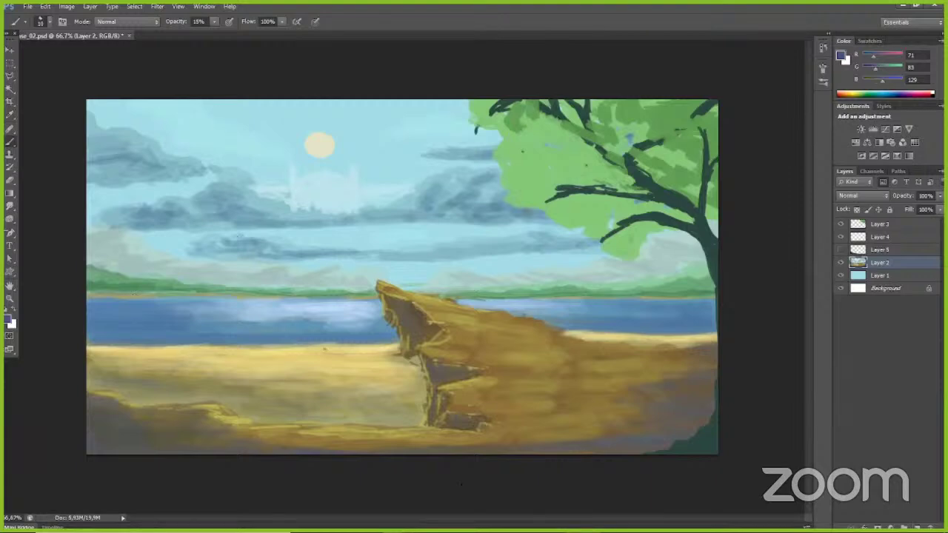
pyautogui.keyDown('alt'); pyautogui.click(321, 145); pyautogui.keyUp('alt')
pyautogui.click(10, 321)
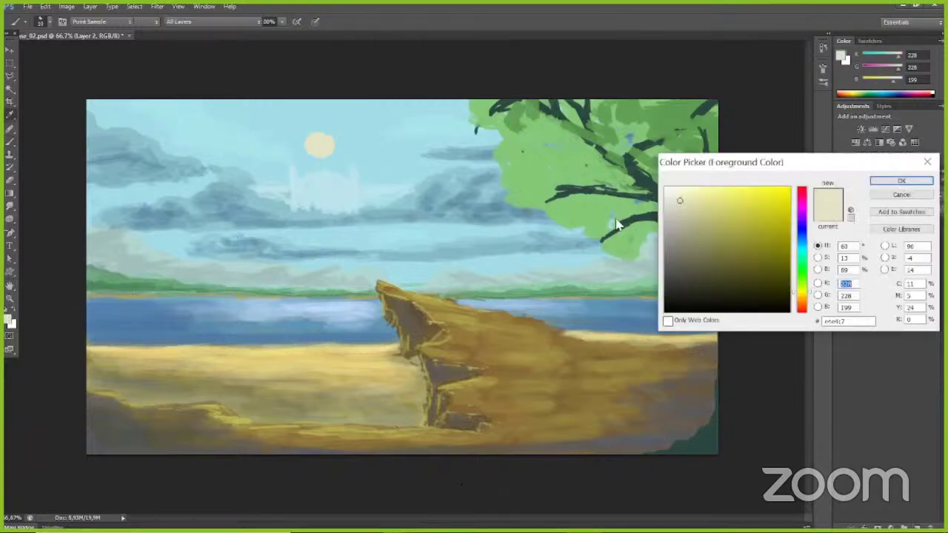
pyautogui.click(901, 184)
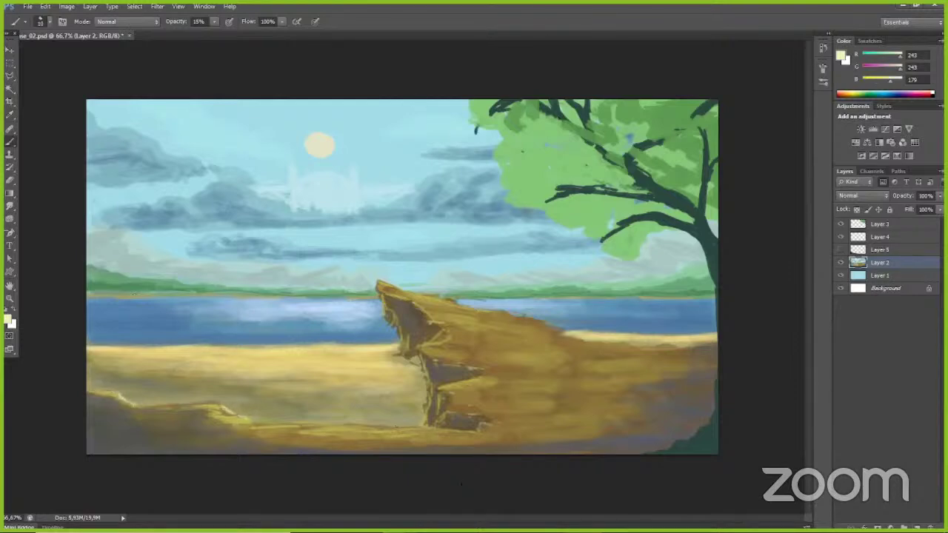
pyautogui.moveTo(267, 425); pyautogui.dragTo(300, 424)
pyautogui.moveTo(145, 406); pyautogui.dragTo(200, 405)
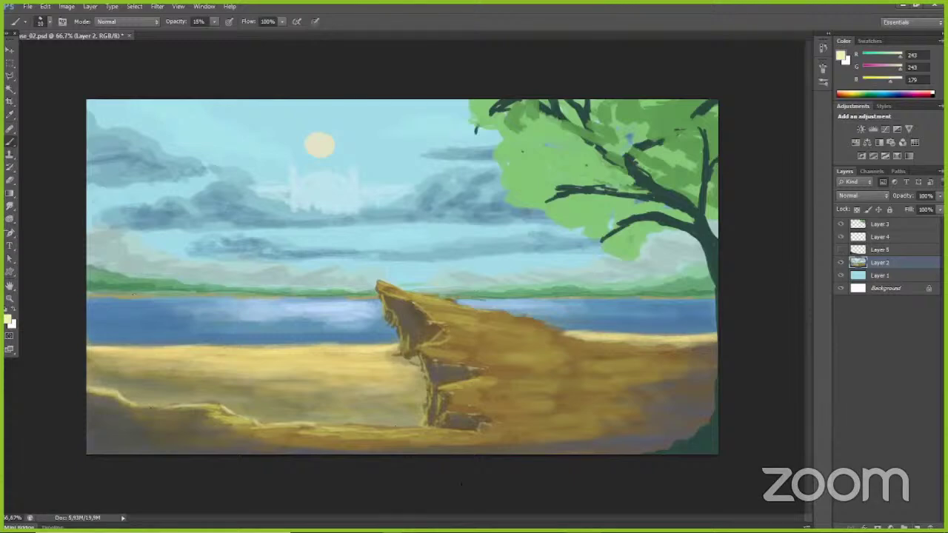
pyautogui.moveTo(354, 428); pyautogui.dragTo(413, 429)
# Step: Show and activate Layer 5, then derive a lighter green (RGB 98, 138, 90) from the bush's sampled dark green
pyautogui.click(840, 251)
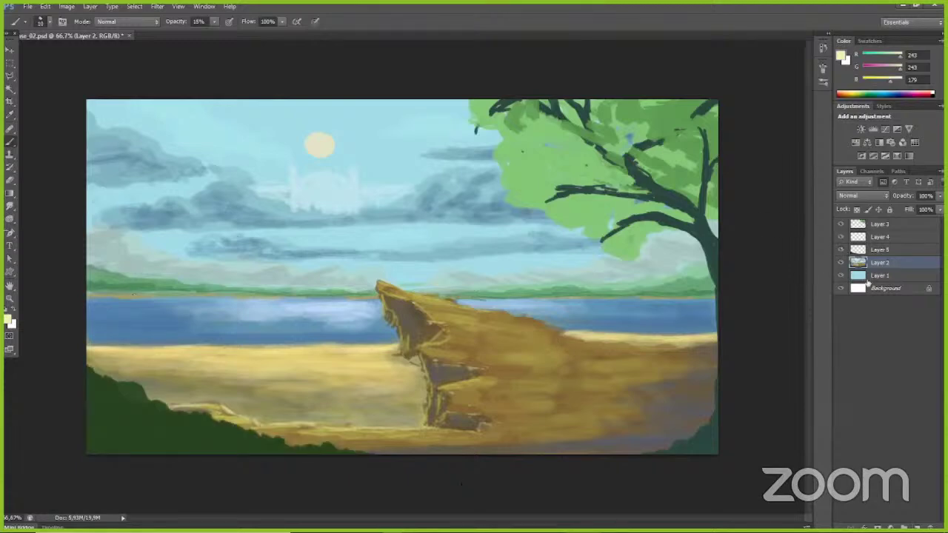
pyautogui.click(881, 252)
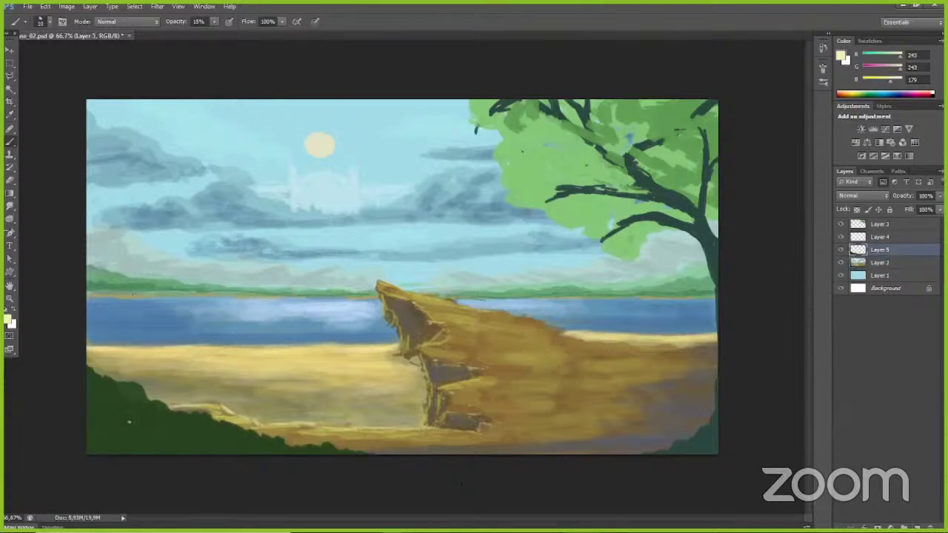
pyautogui.keyDown('alt'); pyautogui.click(146, 433); pyautogui.keyUp('alt')
pyautogui.click(7, 321)
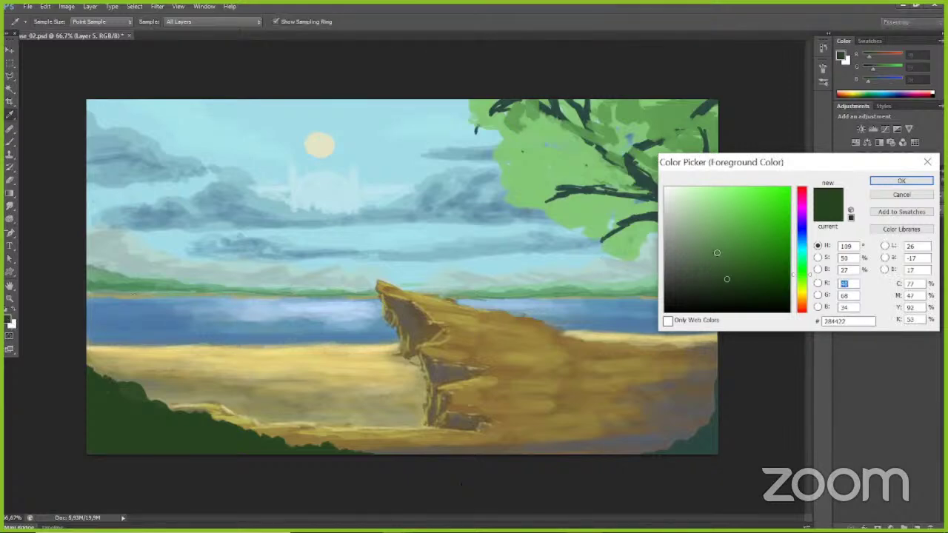
pyautogui.moveTo(717, 253); pyautogui.dragTo(708, 244)
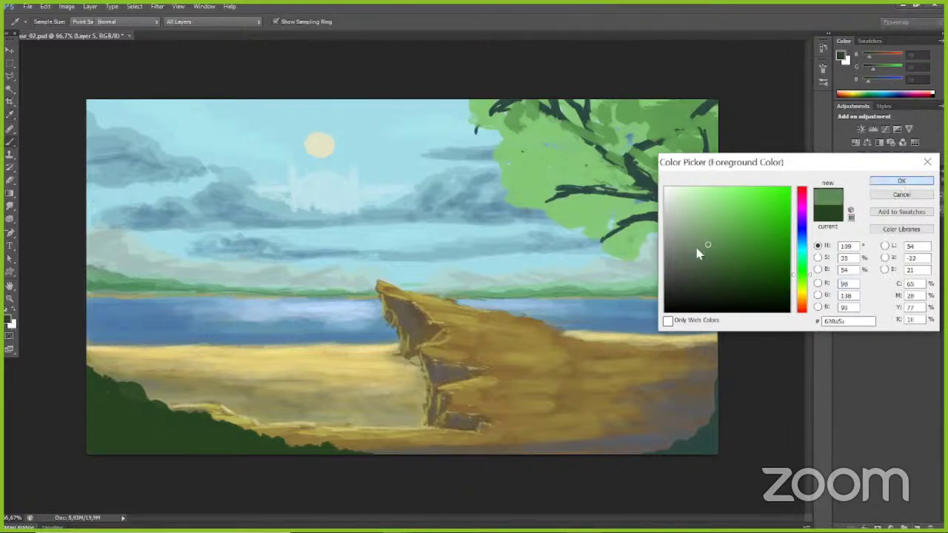
pyautogui.press('Return')
pyautogui.press('b')
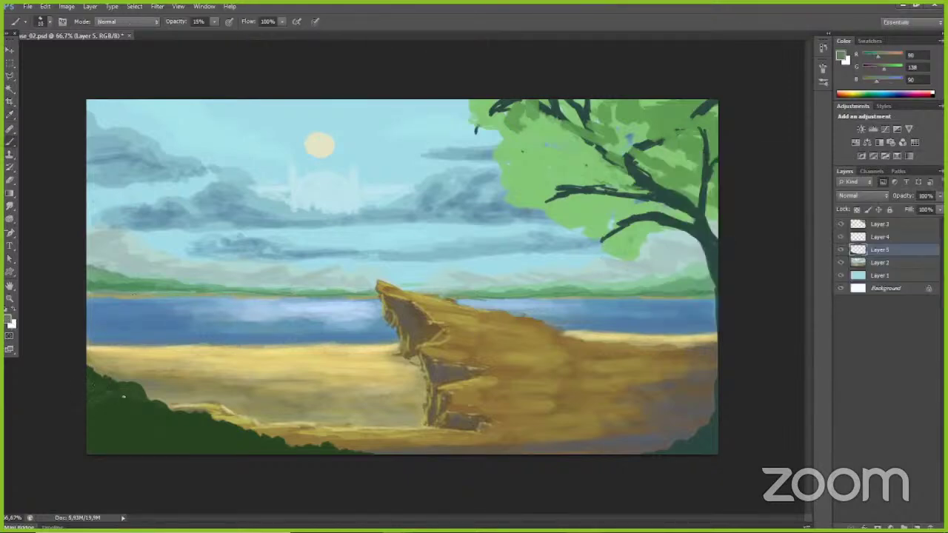
# Step: Brush soft light-green highlights along the upper part of the foreground bush with a 45 px brush at 15% opacity
pyautogui.press(']')
pyautogui.press(']')
pyautogui.press(']')
pyautogui.press(']')
pyautogui.press(']')
pyautogui.press(']')
pyautogui.press(']')
pyautogui.moveTo(103, 391)
pyautogui.mouseDown()
pyautogui.moveTo(138, 400)
pyautogui.moveTo(94, 391)
pyautogui.moveTo(90, 377)
pyautogui.moveTo(168, 422)
pyautogui.moveTo(219, 424)
pyautogui.moveTo(248, 451)
pyautogui.moveTo(277, 448)
pyautogui.mouseUp()
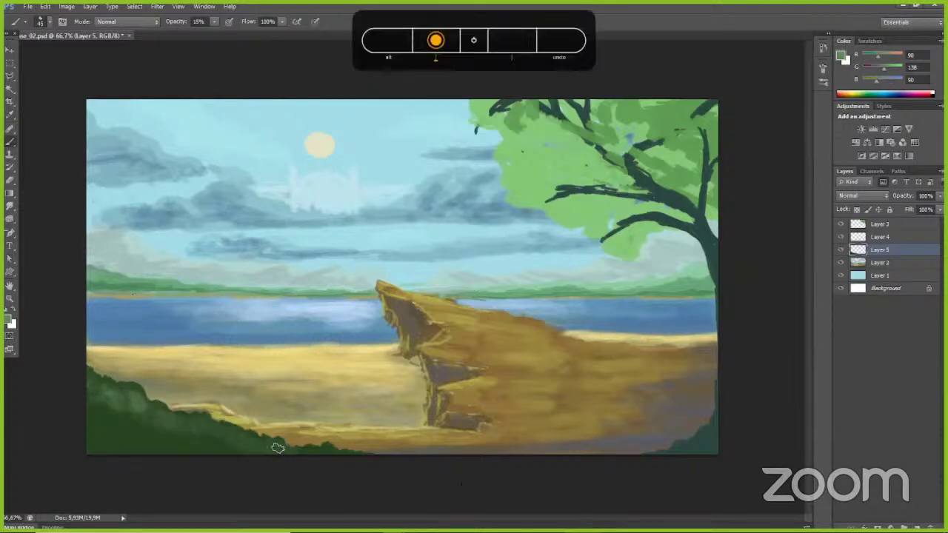
# Step: Texture the foreground bush with smaller light-green leaf strokes, using 20 px and 15 px brushes at 15% opacity
pyautogui.press('[')
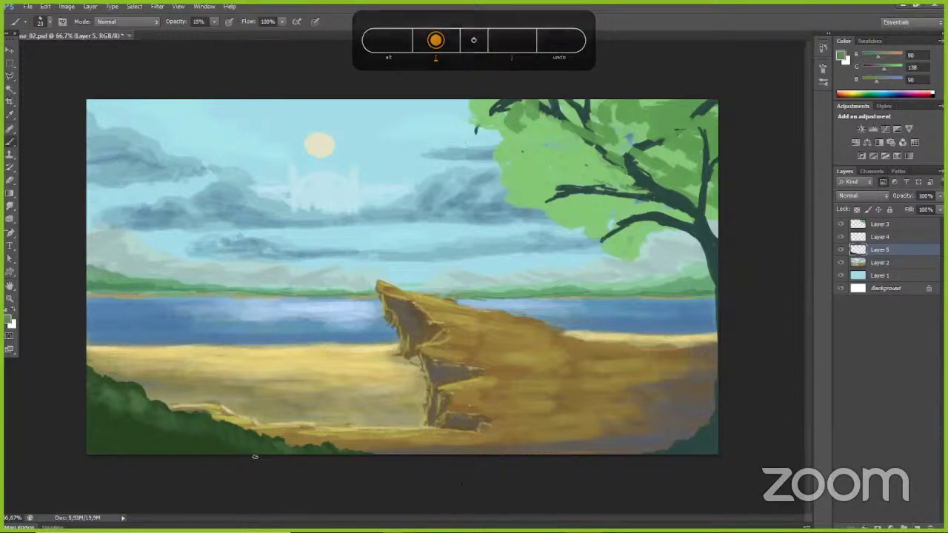
pyautogui.moveTo(161, 437); pyautogui.dragTo(139, 425)
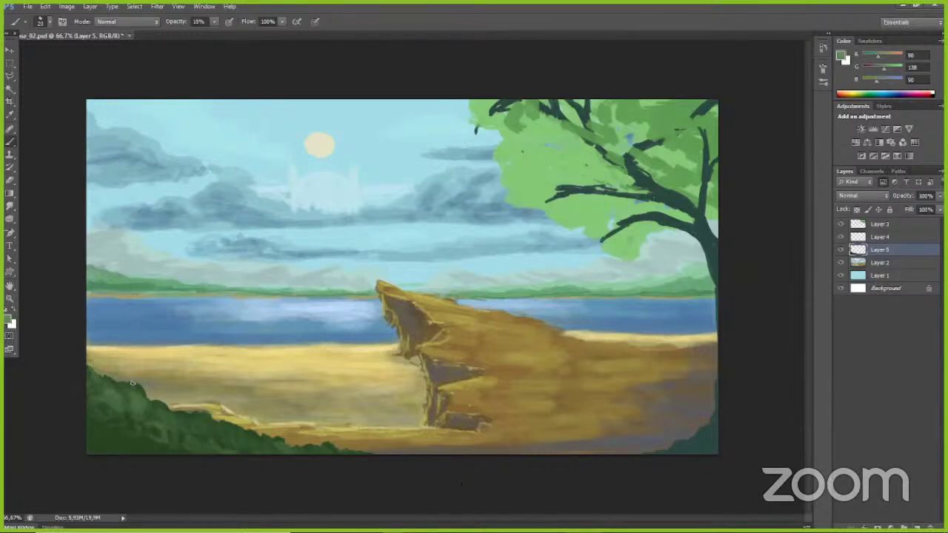
pyautogui.moveTo(133, 383)
pyautogui.mouseDown()
pyautogui.moveTo(147, 412)
pyautogui.moveTo(129, 431)
pyautogui.mouseUp()
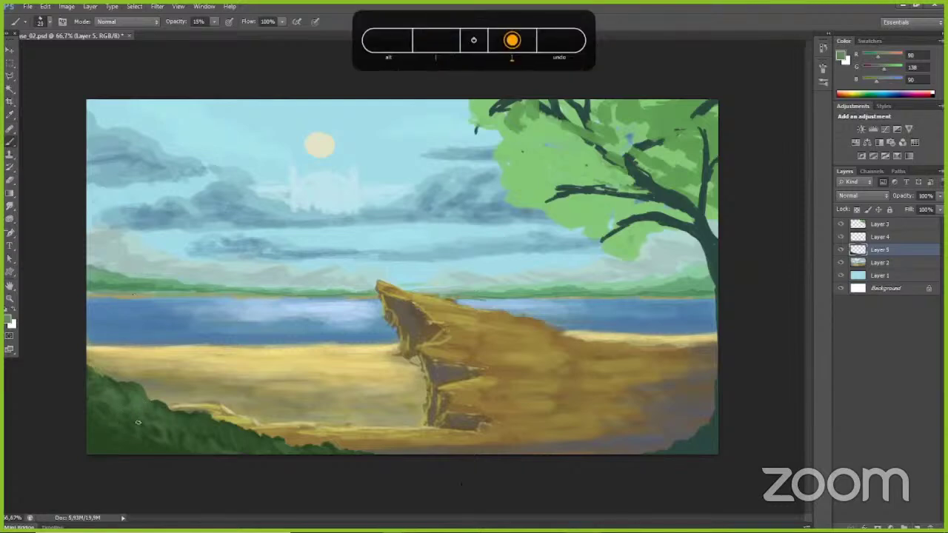
pyautogui.press(']')
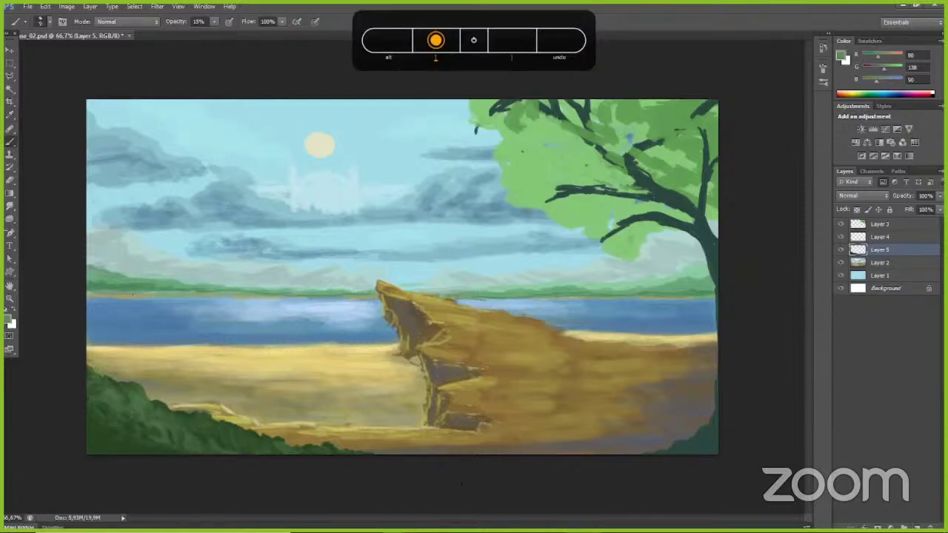
pyautogui.press(']')
pyautogui.press(']')
pyautogui.press(']')
pyautogui.press(']')
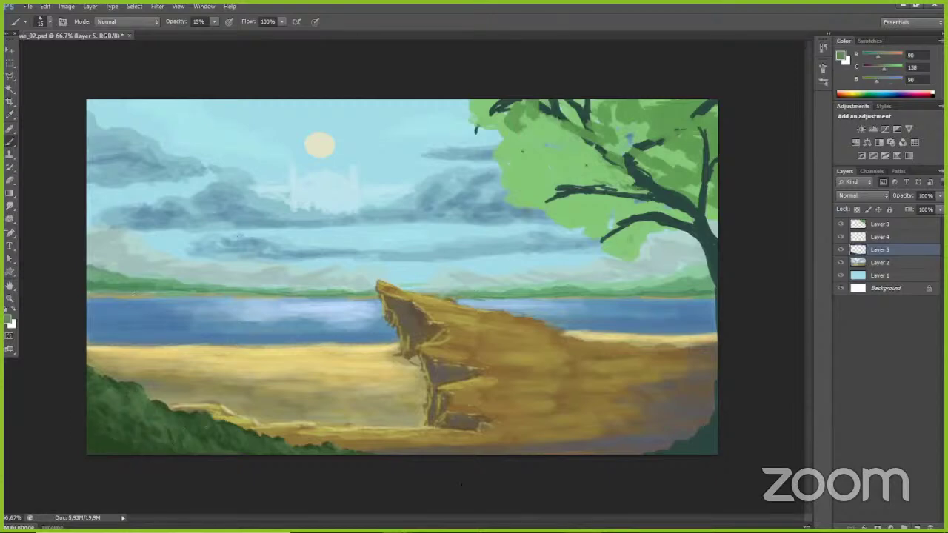
pyautogui.moveTo(95, 433); pyautogui.dragTo(119, 445)
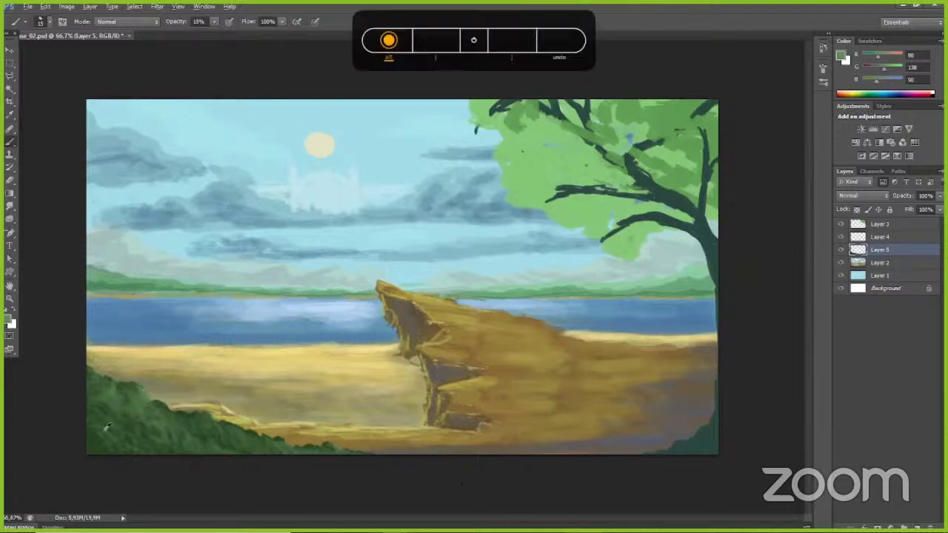
# Step: Extend the bush upward at the canvas edge into a taller leafy clump, using sampled dark green at 71% brush opacity
pyautogui.keyDown('alt'); pyautogui.click(95, 446); pyautogui.keyUp('alt')
pyautogui.moveTo(108, 383)
pyautogui.mouseDown()
pyautogui.moveTo(119, 358)
pyautogui.moveTo(104, 360)
pyautogui.mouseUp()
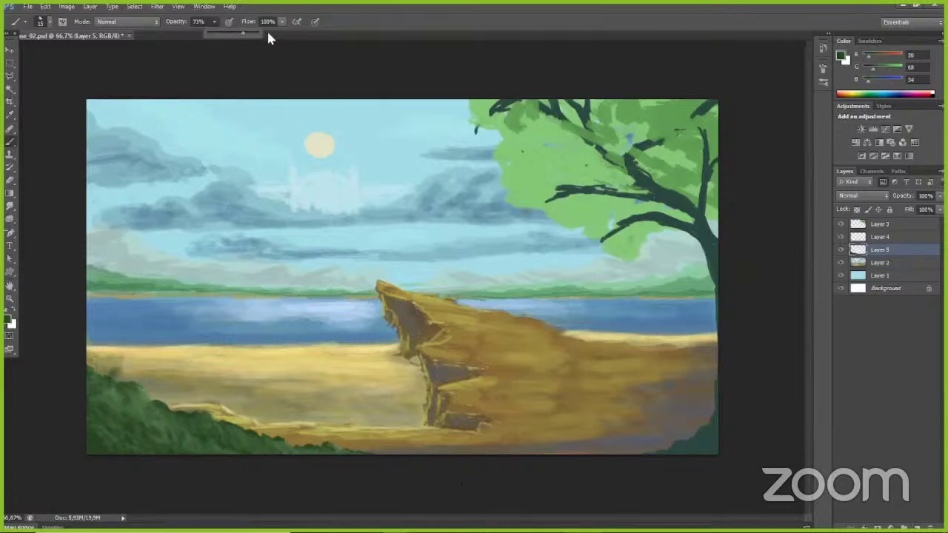
pyautogui.press('alt')
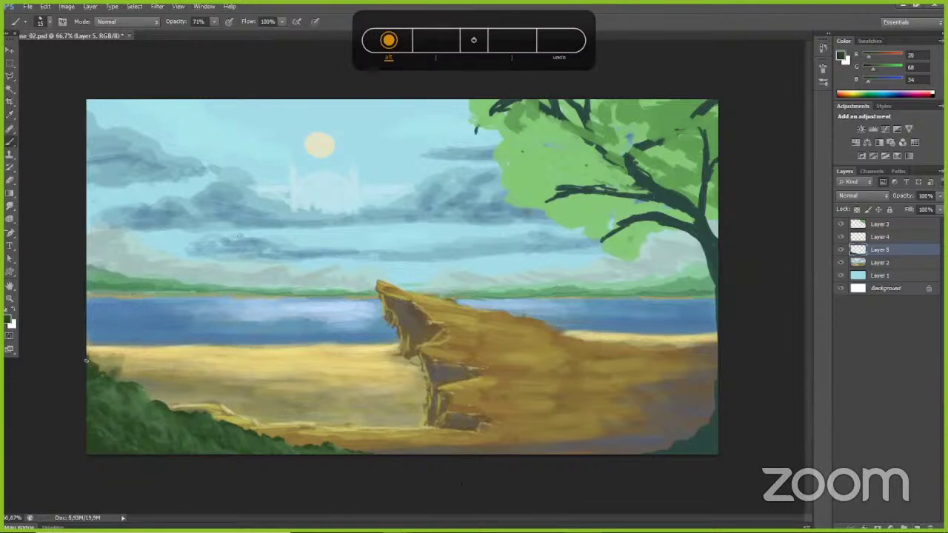
pyautogui.moveTo(86, 360)
pyautogui.mouseDown()
pyautogui.moveTo(123, 368)
pyautogui.moveTo(142, 391)
pyautogui.mouseUp()
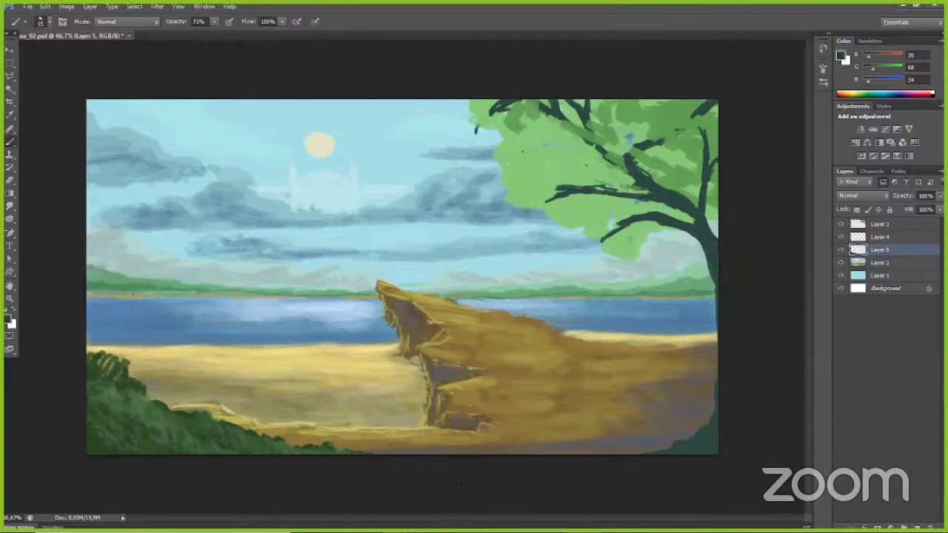
pyautogui.moveTo(126, 359)
pyautogui.mouseDown()
pyautogui.moveTo(96, 349)
pyautogui.moveTo(111, 345)
pyautogui.moveTo(107, 335)
pyautogui.moveTo(103, 374)
pyautogui.moveTo(89, 348)
pyautogui.moveTo(99, 333)
pyautogui.moveTo(112, 347)
pyautogui.mouseUp()
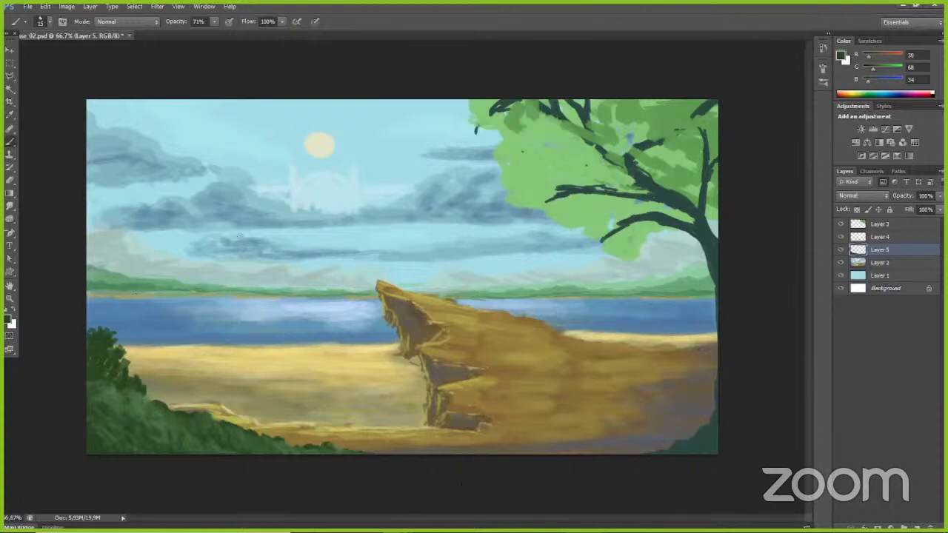
# Step: Model the taller clump's foliage with lighter and darker leaf strokes in greens sampled from the bush
pyautogui.keyDown('alt'); pyautogui.click(132, 391); pyautogui.keyUp('alt')
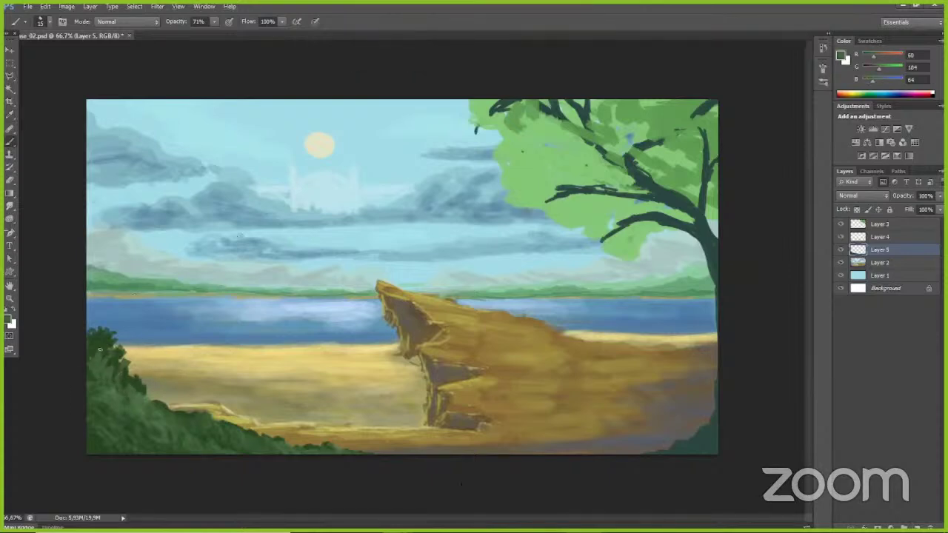
pyautogui.moveTo(100, 349)
pyautogui.mouseDown()
pyautogui.moveTo(92, 345)
pyautogui.moveTo(127, 379)
pyautogui.mouseUp()
pyautogui.keyDown('alt'); pyautogui.click(142, 398); pyautogui.keyUp('alt')
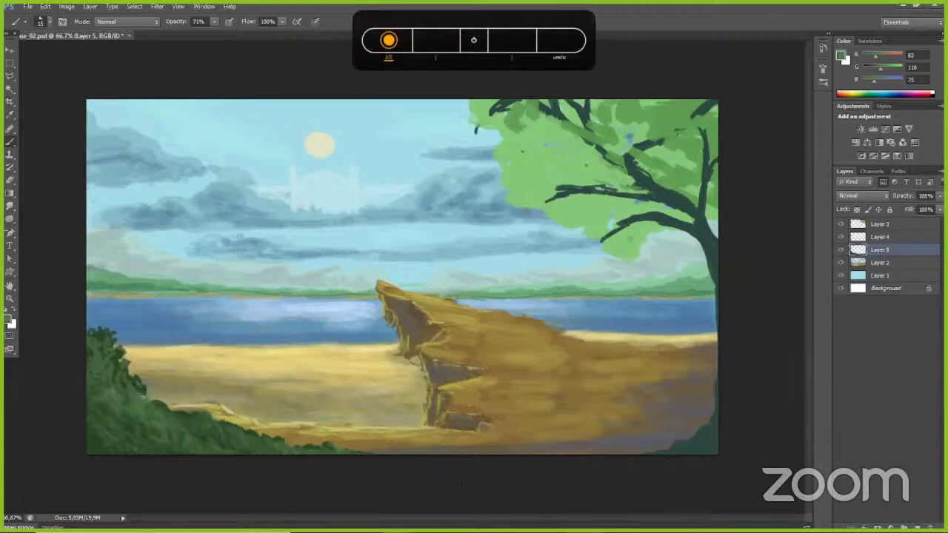
pyautogui.keyDown('alt'); pyautogui.click(100, 334); pyautogui.keyUp('alt')
pyautogui.moveTo(108, 333)
pyautogui.mouseDown()
pyautogui.moveTo(117, 327)
pyautogui.moveTo(122, 361)
pyautogui.moveTo(99, 362)
pyautogui.mouseUp()
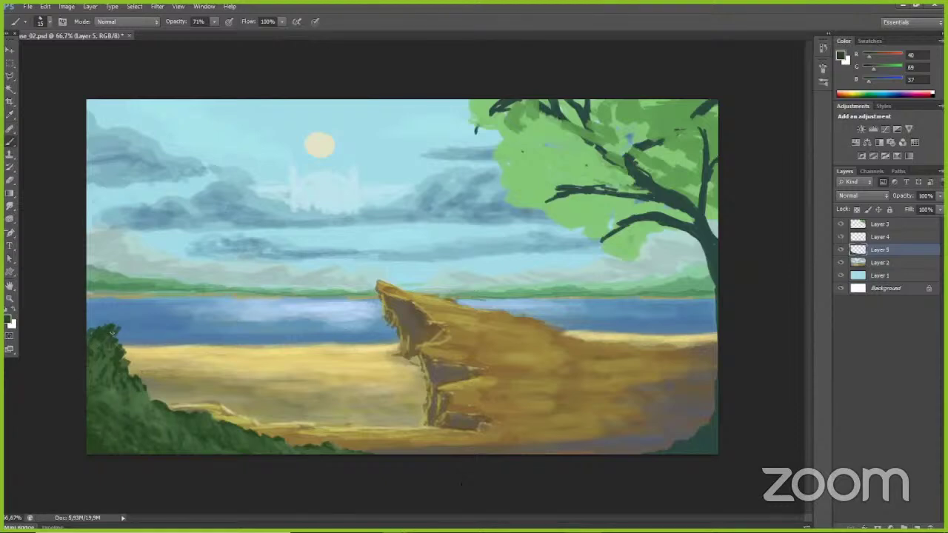
pyautogui.keyDown('alt'); pyautogui.click(98, 372); pyautogui.keyUp('alt')
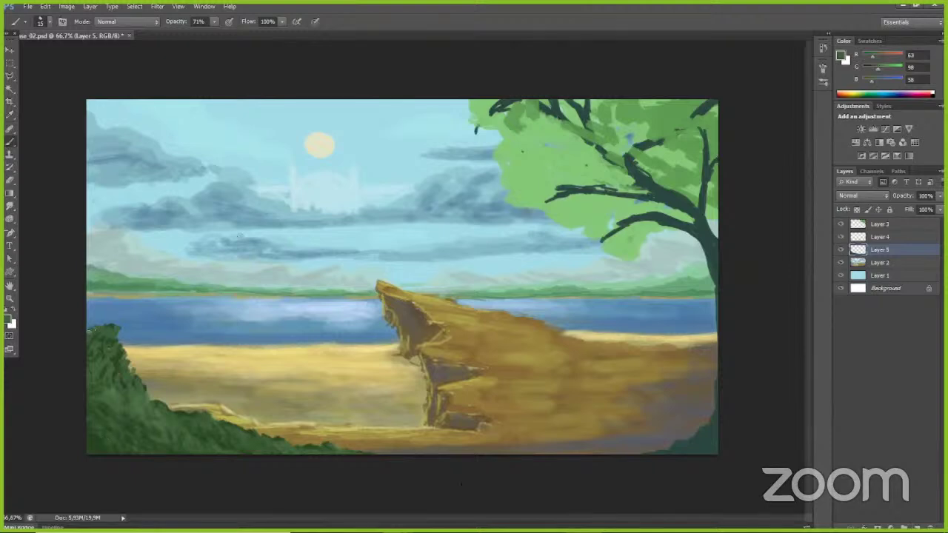
pyautogui.keyDown('alt'); pyautogui.click(99, 334); pyautogui.keyUp('alt')
pyautogui.keyDown('alt'); pyautogui.click(99, 440); pyautogui.keyUp('alt')
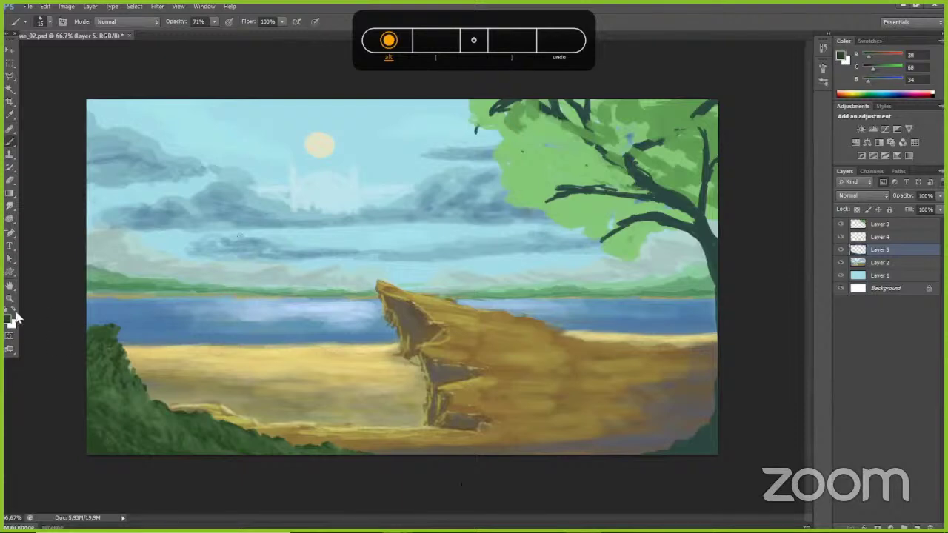
# Step: Shade the bush's lower corner with very dark green 132c0f, using a 35 px brush at 44% opacity
pyautogui.click(11, 320)
pyautogui.click(748, 291)
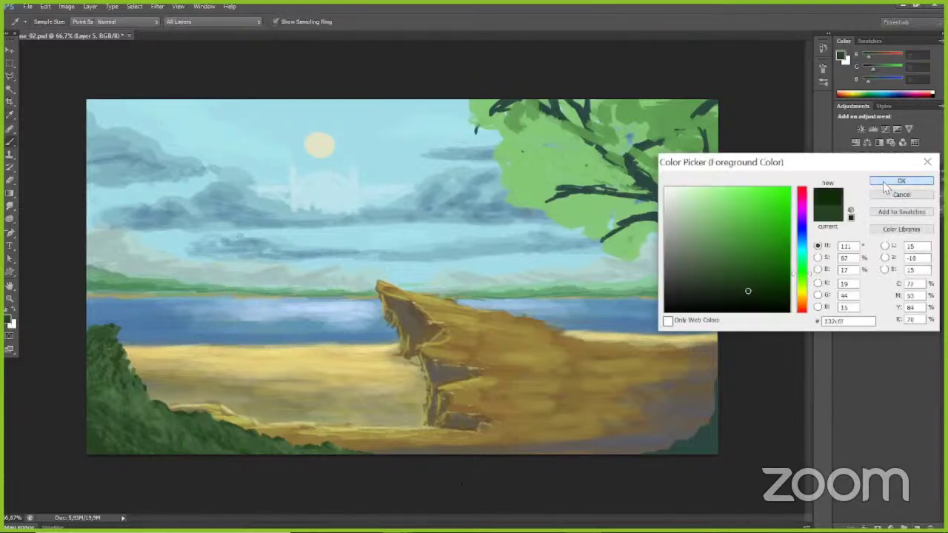
pyautogui.click(901, 182)
pyautogui.moveTo(86, 423)
pyautogui.mouseDown()
pyautogui.moveTo(112, 451)
pyautogui.moveTo(173, 456)
pyautogui.mouseUp()
pyautogui.click(215, 22)
pyautogui.moveTo(215, 32); pyautogui.dragTo(201, 33)
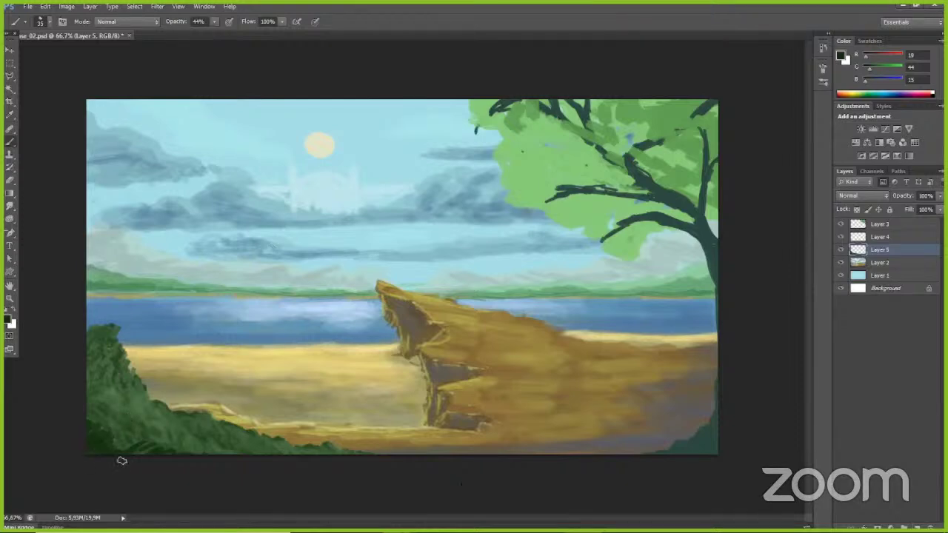
pyautogui.moveTo(87, 409)
pyautogui.mouseDown()
pyautogui.moveTo(116, 434)
pyautogui.moveTo(111, 447)
pyautogui.moveTo(149, 451)
pyautogui.mouseUp()
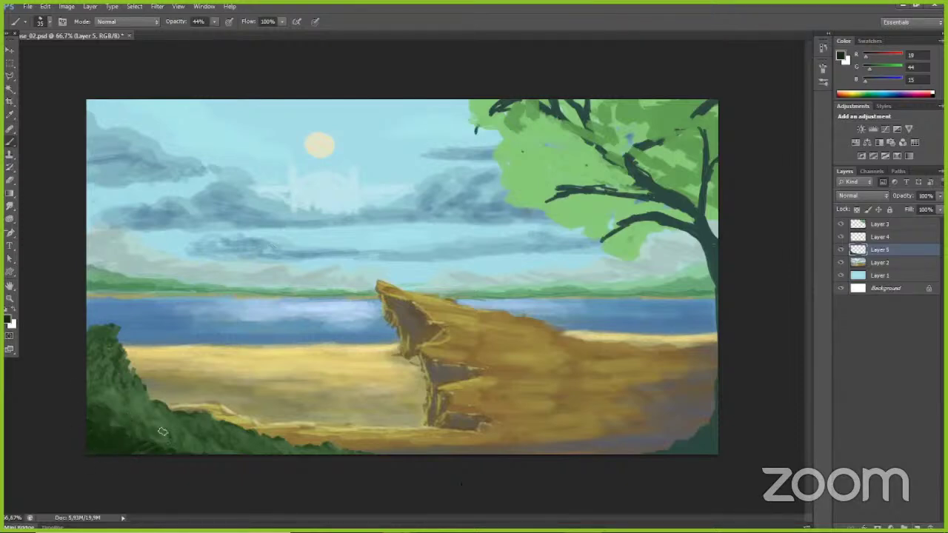
# Step: Deepen the shadow across the bush with a 40 px brush at 26% opacity
pyautogui.press(']')
pyautogui.moveTo(216, 22); pyautogui.dragTo(206, 35)
pyautogui.moveTo(115, 336)
pyautogui.mouseDown()
pyautogui.moveTo(87, 391)
pyautogui.moveTo(111, 401)
pyautogui.moveTo(118, 418)
pyautogui.moveTo(145, 425)
pyautogui.moveTo(153, 448)
pyautogui.moveTo(198, 448)
pyautogui.moveTo(225, 464)
pyautogui.mouseUp()
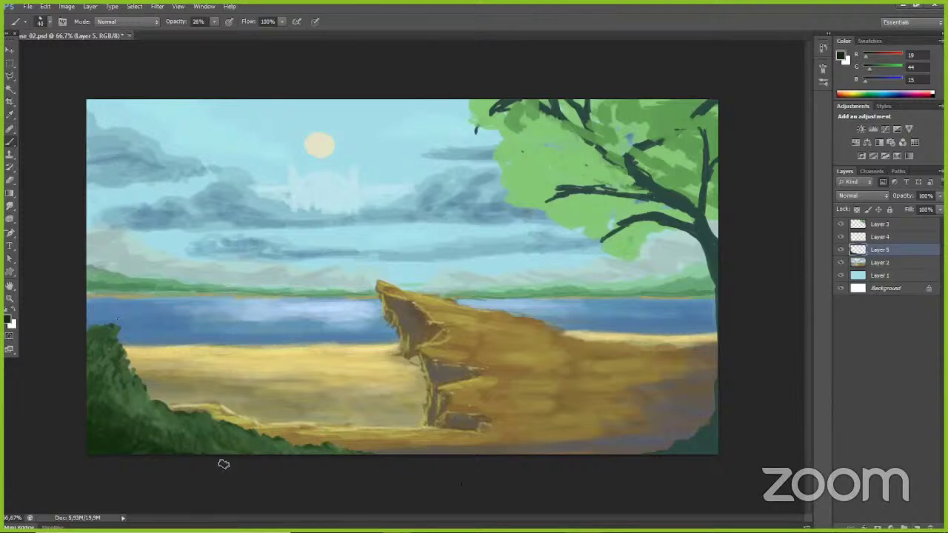
# Step: Switch to full-screen mode and enlarge the painting to fit the screen
pyautogui.press('f')
pyautogui.hscroll(-3, 220, 422)
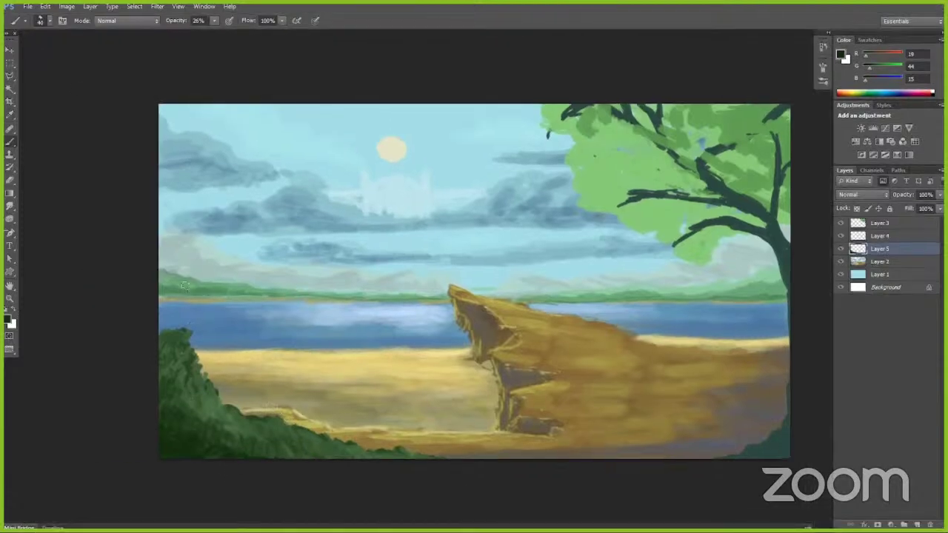
pyautogui.click(10, 298)
pyautogui.click(313, 20)
pyautogui.click(9, 50)
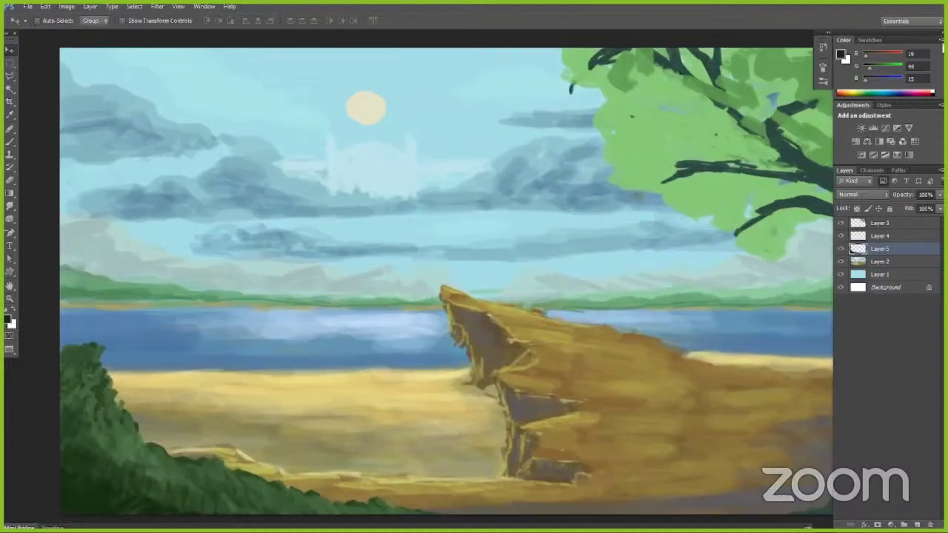
# Step: Collapse the panel column and float the Layers panel beside the canvas, tall enough to list every layer
pyautogui.click(941, 34)
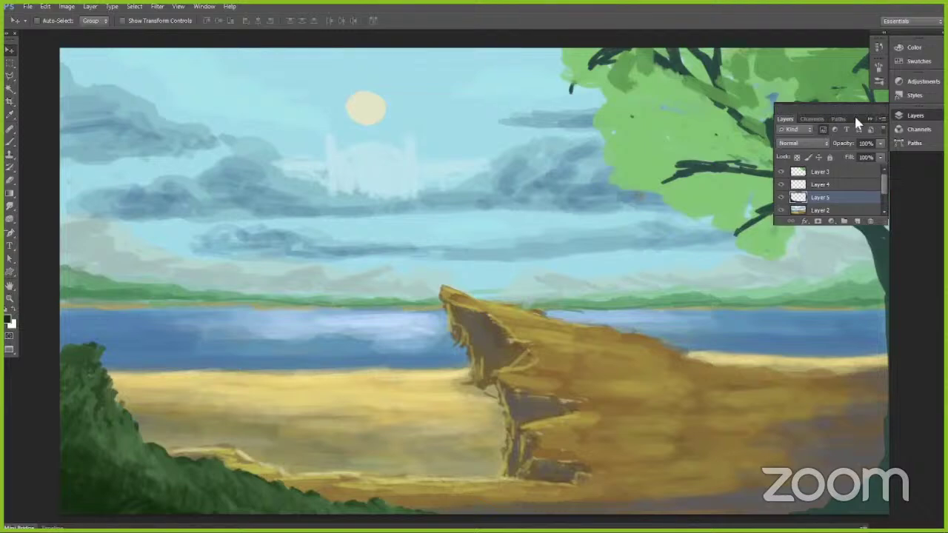
pyautogui.moveTo(857, 103); pyautogui.dragTo(917, 207)
pyautogui.moveTo(906, 324); pyautogui.dragTo(907, 371)
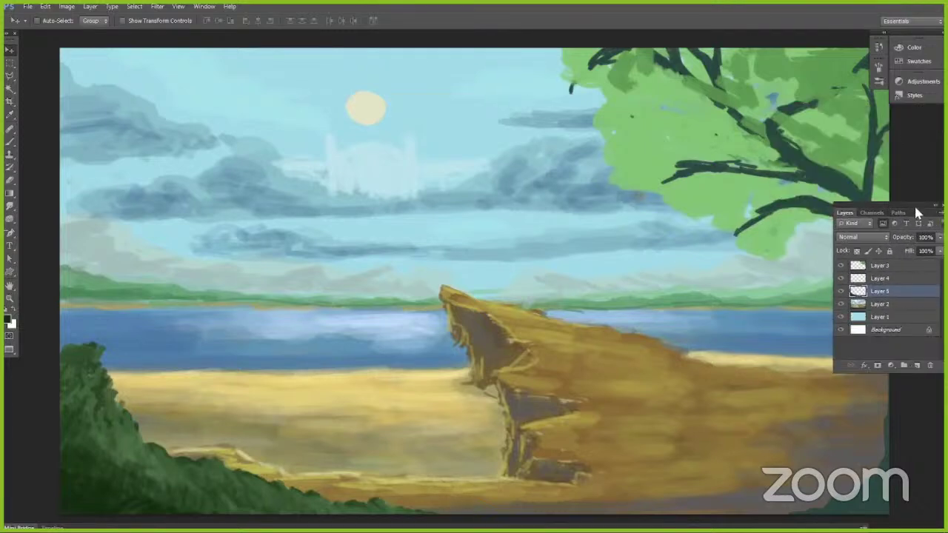
pyautogui.moveTo(914, 204); pyautogui.dragTo(942, 203)
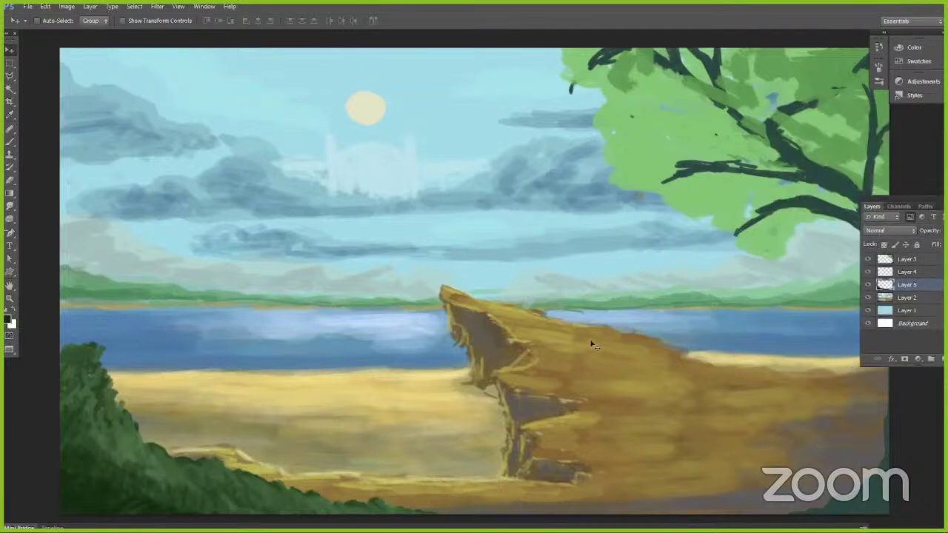
# Step: Blend dark-green shadow over the inner and lower parts of the bush with the 40 px brush at 17% opacity
pyautogui.press('alt')
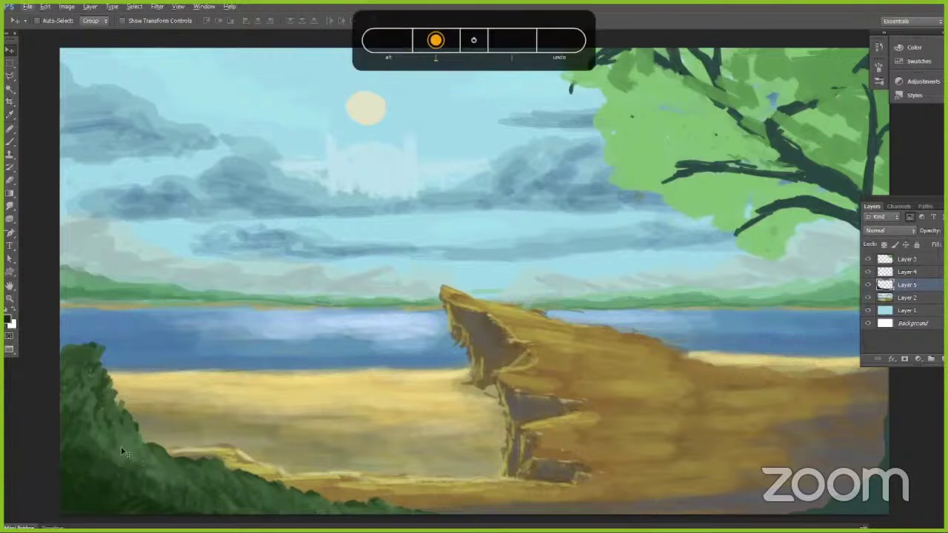
pyautogui.press('b')
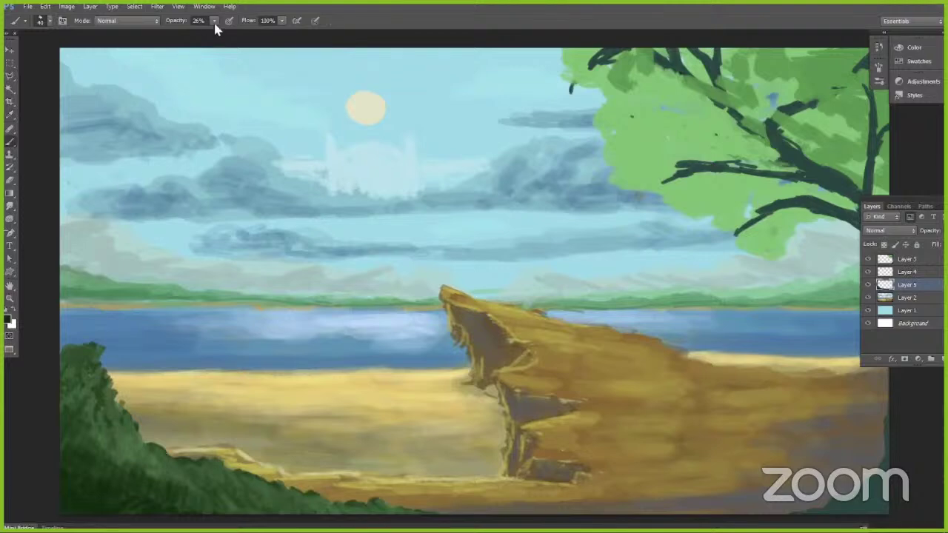
pyautogui.moveTo(215, 23); pyautogui.dragTo(214, 35)
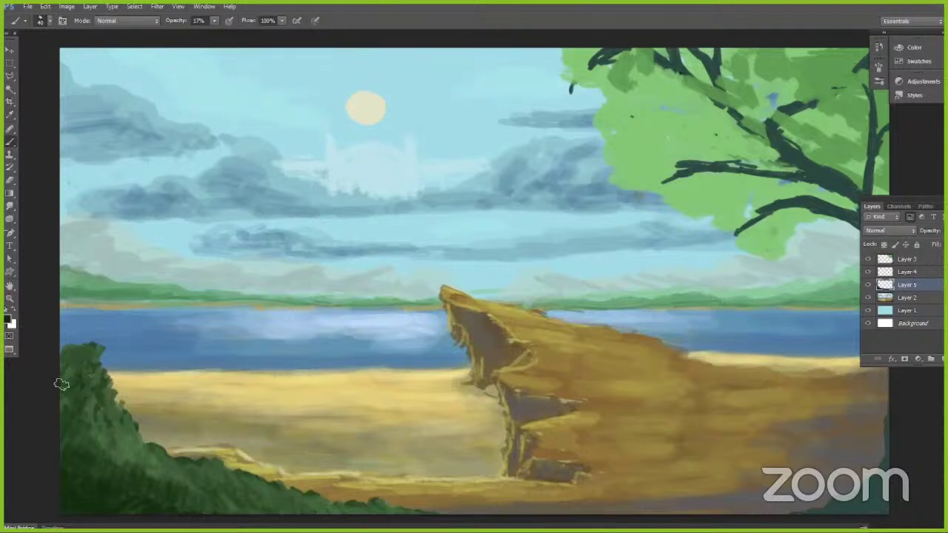
pyautogui.moveTo(61, 384)
pyautogui.mouseDown()
pyautogui.moveTo(91, 379)
pyautogui.moveTo(128, 450)
pyautogui.moveTo(166, 485)
pyautogui.moveTo(220, 489)
pyautogui.moveTo(263, 516)
pyautogui.moveTo(251, 497)
pyautogui.moveTo(271, 505)
pyautogui.mouseUp()
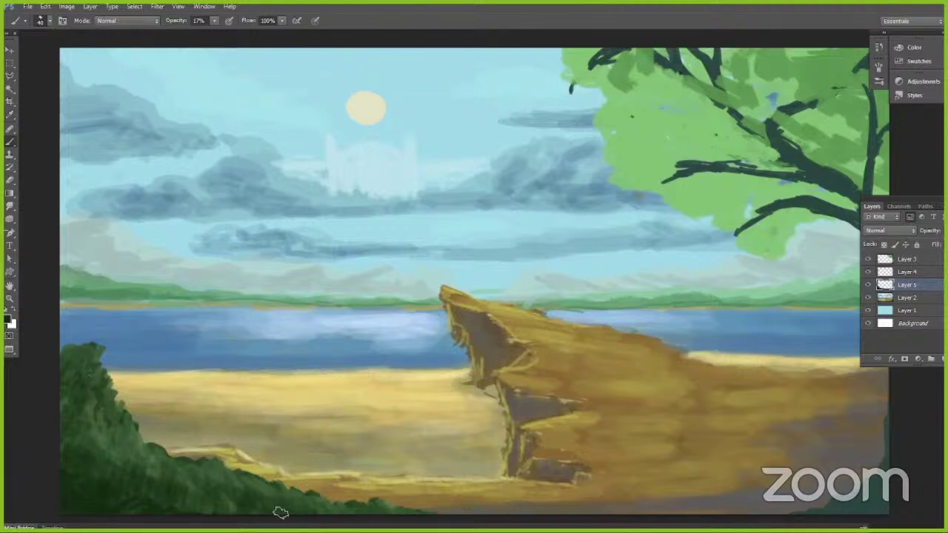
pyautogui.moveTo(94, 423); pyautogui.dragTo(105, 457)
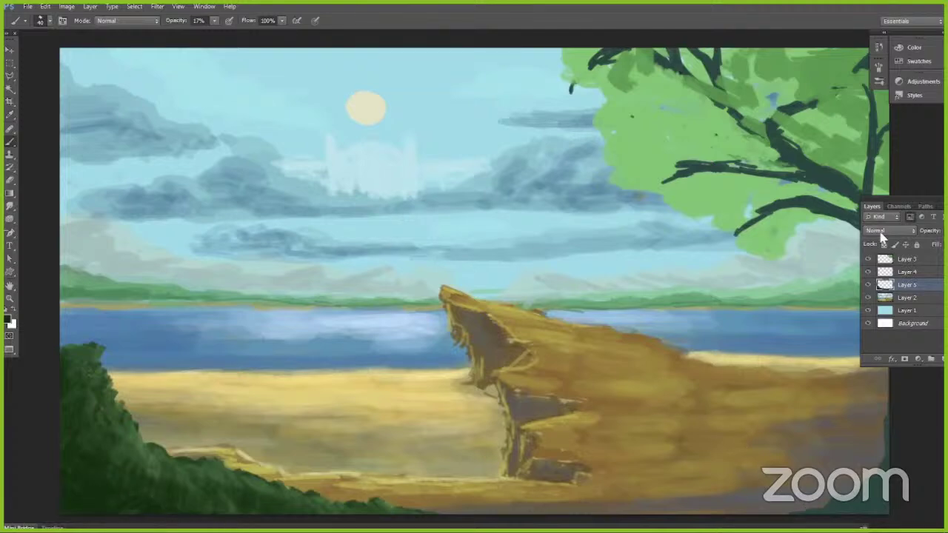
# Step: Paint dark foliage along the lower right edge of the painting on Layer 5 at 67% brush opacity
pyautogui.moveTo(899, 205); pyautogui.dragTo(912, 143)
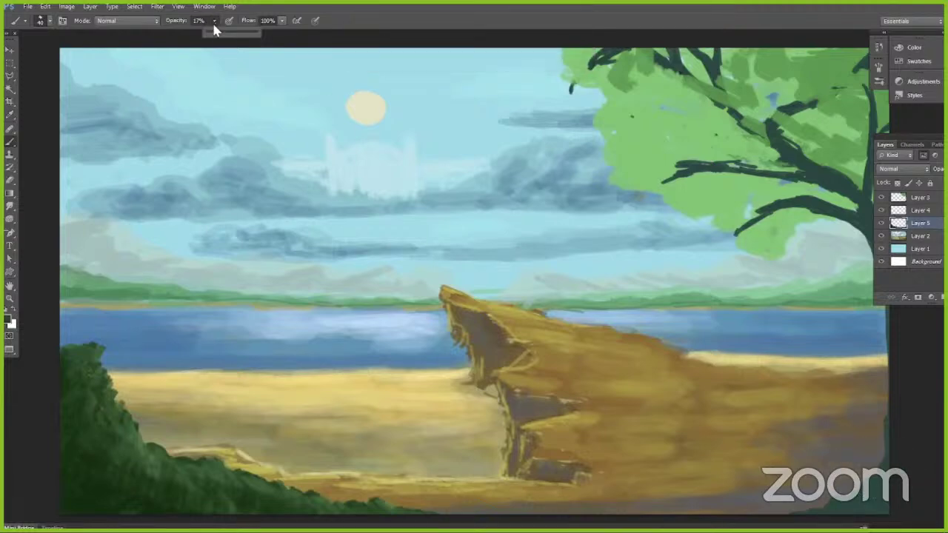
pyautogui.moveTo(214, 29); pyautogui.dragTo(242, 31)
pyautogui.press(']')
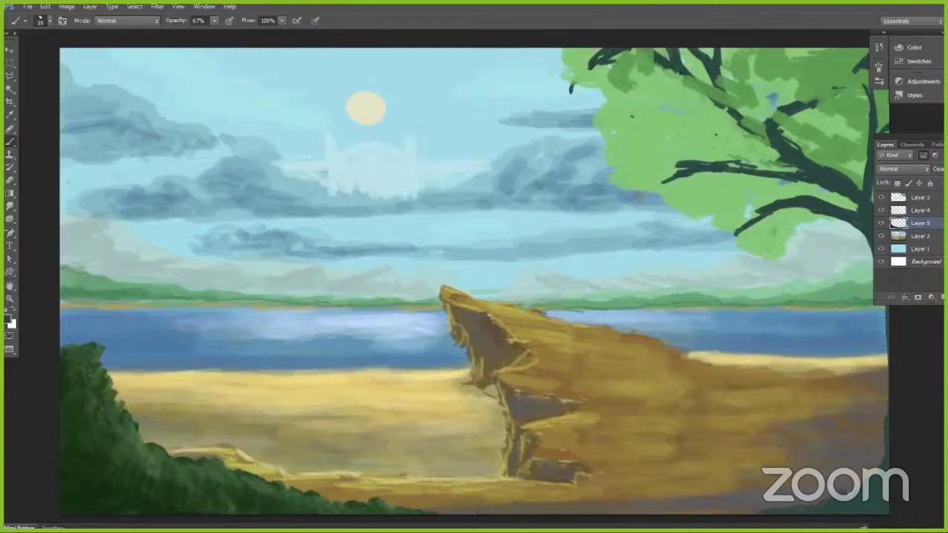
pyautogui.moveTo(885, 454); pyautogui.dragTo(869, 485)
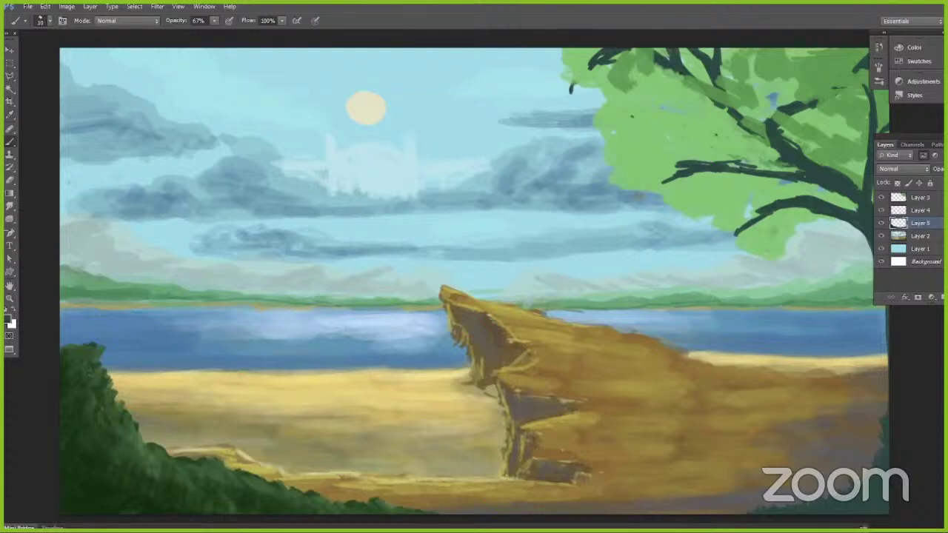
# Step: Retouch the outline of the distant left mountain on Layer 2 with its own sampled grey
pyautogui.click(895, 238)
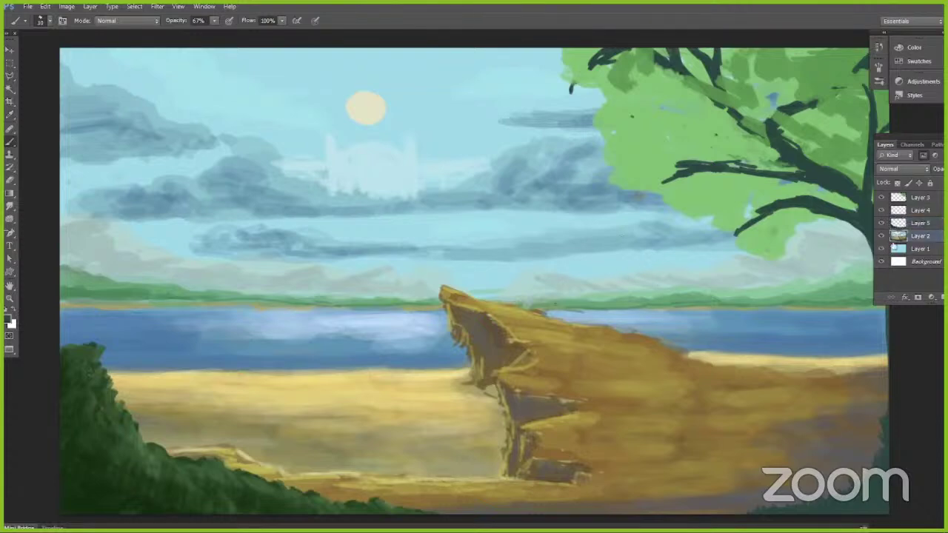
pyautogui.keyDown('alt'); pyautogui.click(87, 244); pyautogui.keyUp('alt')
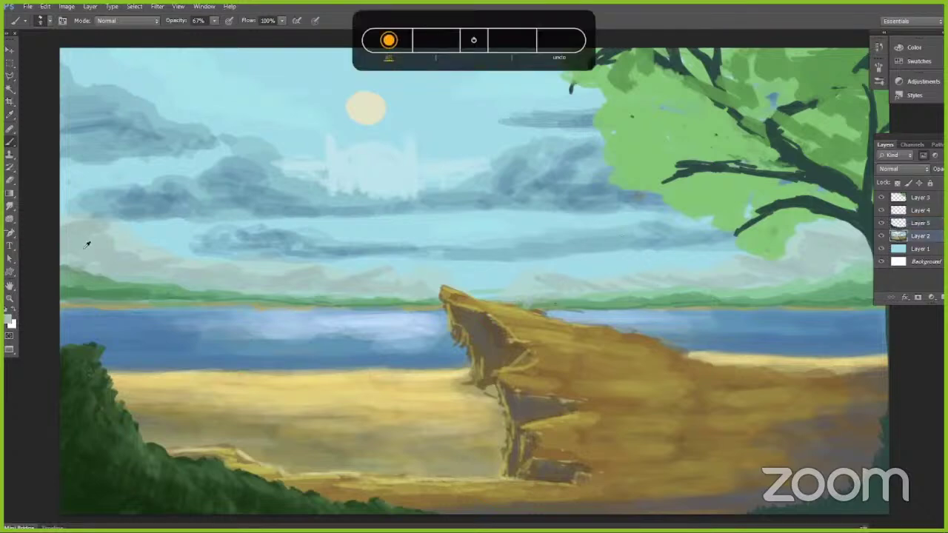
pyautogui.press(']')
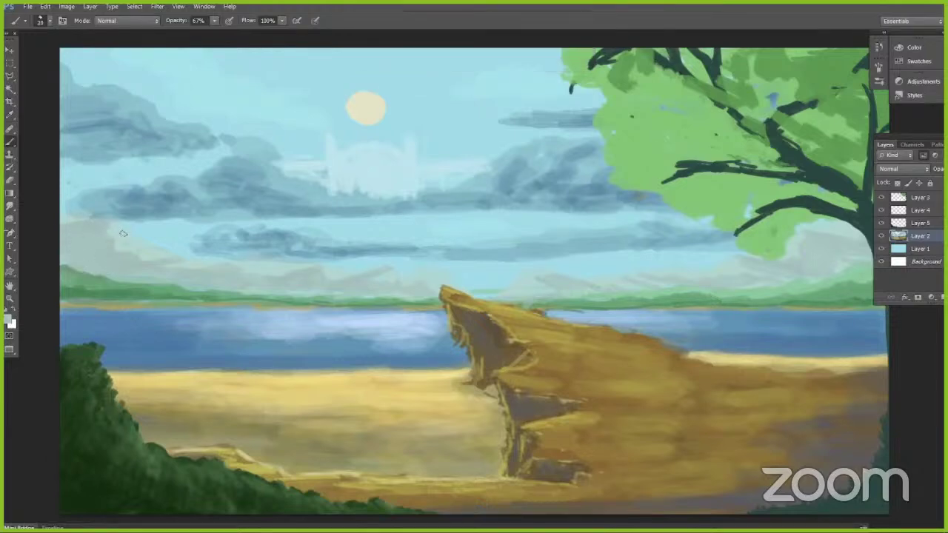
pyautogui.press('[')
# Step: Darken the sky on Layer 1 with a Levels adjustment, setting the black input level to 52
pyautogui.hotkey('alt', '[')
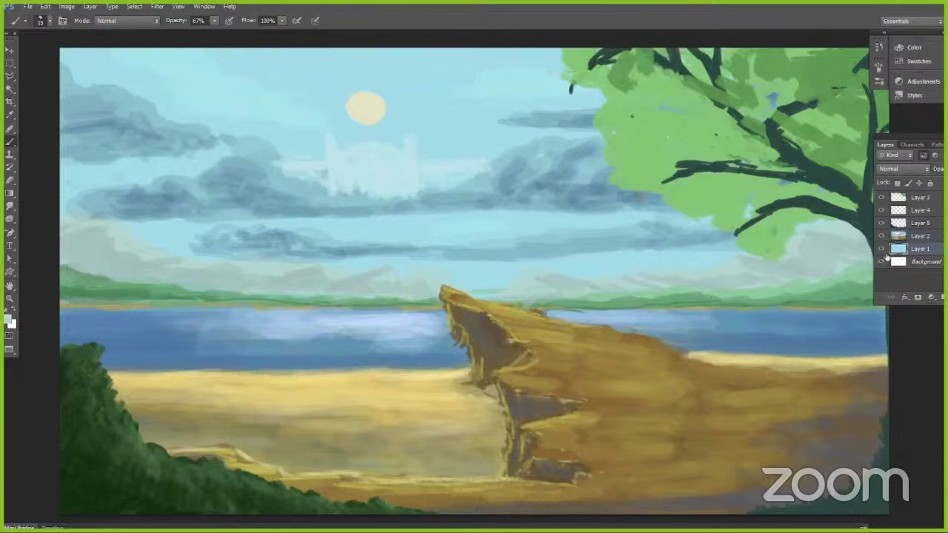
pyautogui.click(46, 6)
pyautogui.press('Escape')
pyautogui.click(66, 6)
pyautogui.moveTo(80, 36)
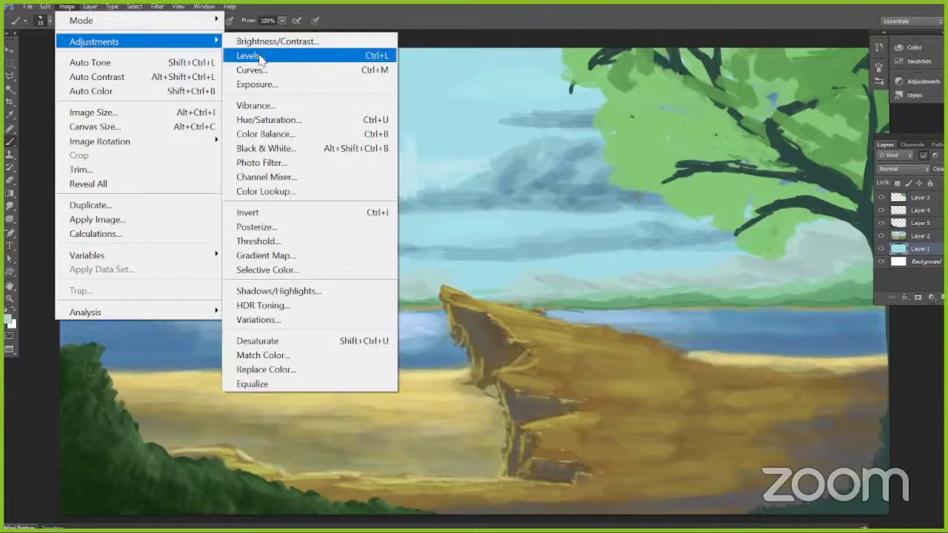
pyautogui.click(266, 58)
pyautogui.moveTo(850, 316); pyautogui.dragTo(855, 315)
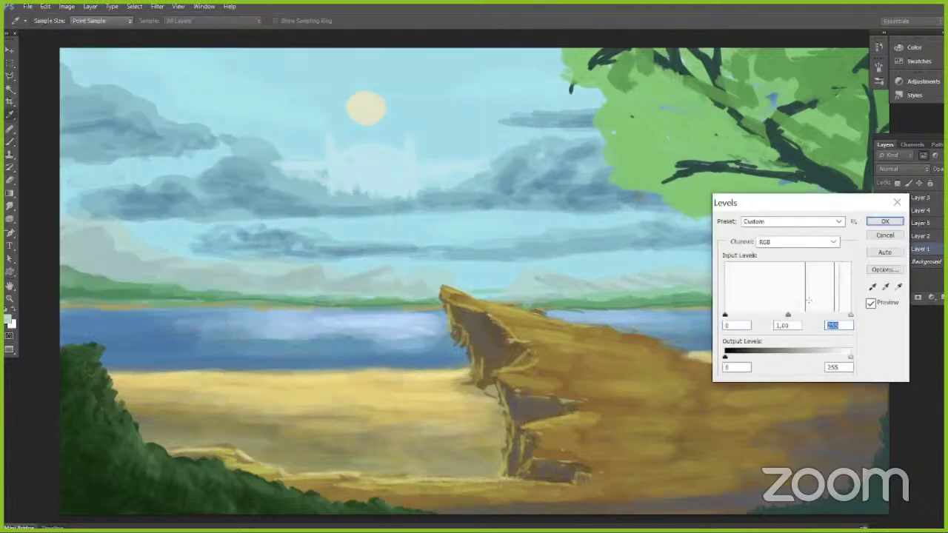
pyautogui.moveTo(725, 315)
pyautogui.mouseDown()
pyautogui.moveTo(759, 317)
pyautogui.moveTo(745, 316)
pyautogui.moveTo(752, 319)
pyautogui.mouseUp()
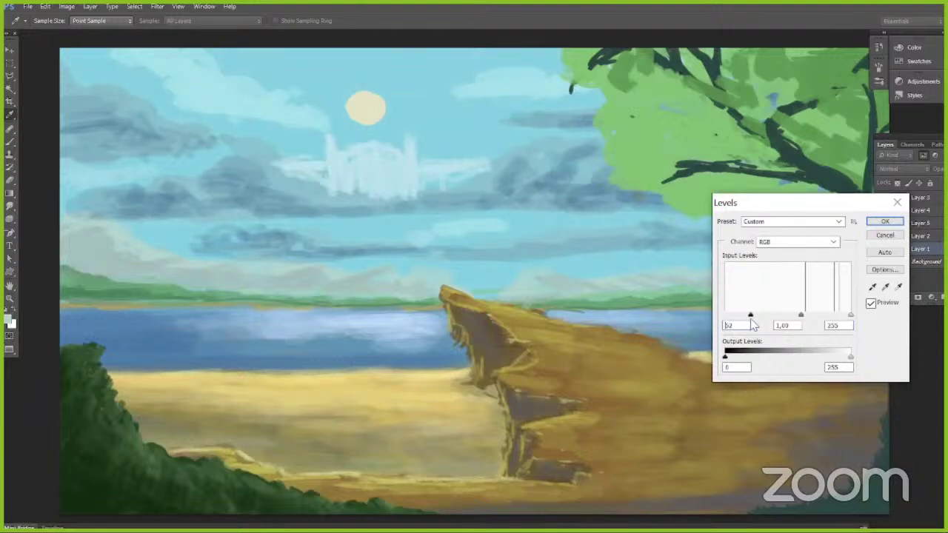
pyautogui.click(886, 223)
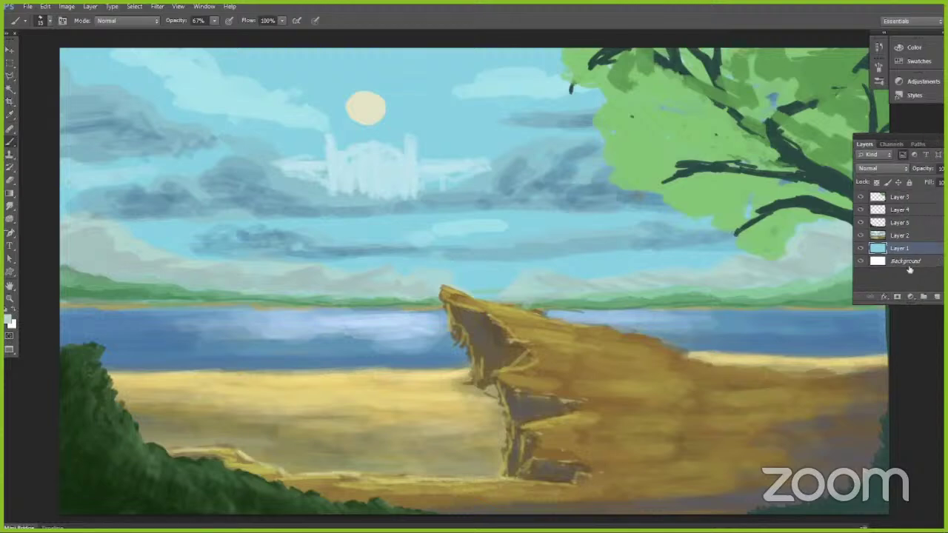
# Step: Add a new layer above Layer 1 and set the foreground color to pale blue dbeff2
pyautogui.click(923, 296)
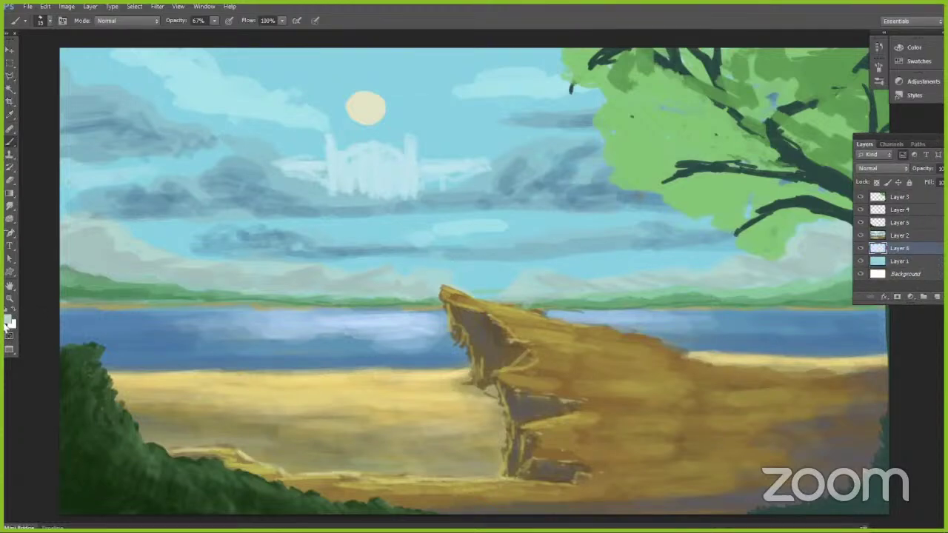
pyautogui.click(9, 319)
pyautogui.moveTo(670, 191); pyautogui.dragTo(675, 194)
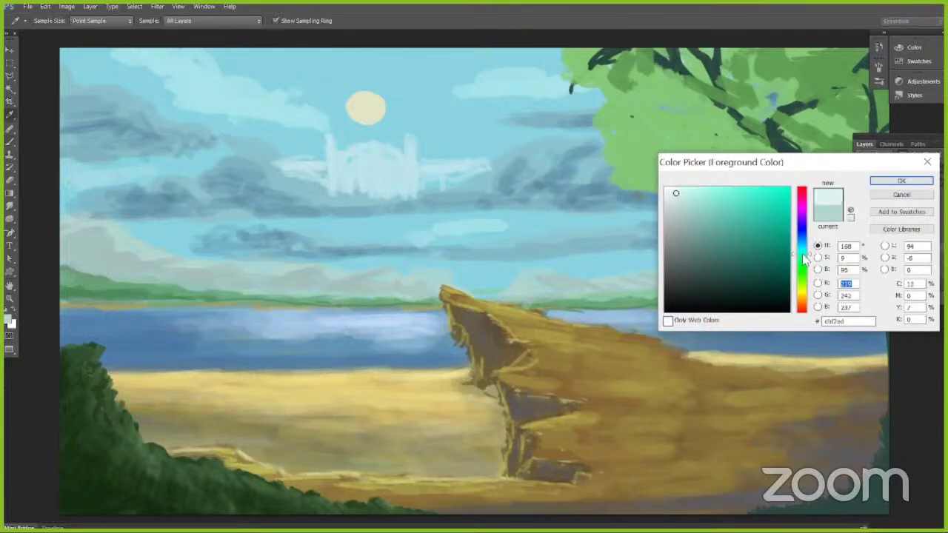
pyautogui.moveTo(804, 254); pyautogui.dragTo(806, 247)
pyautogui.click(880, 182)
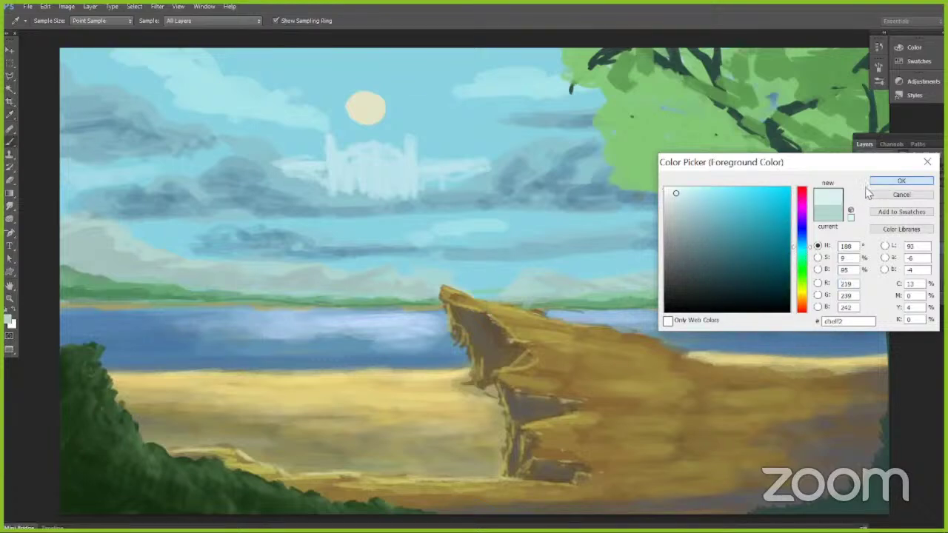
pyautogui.press(']')
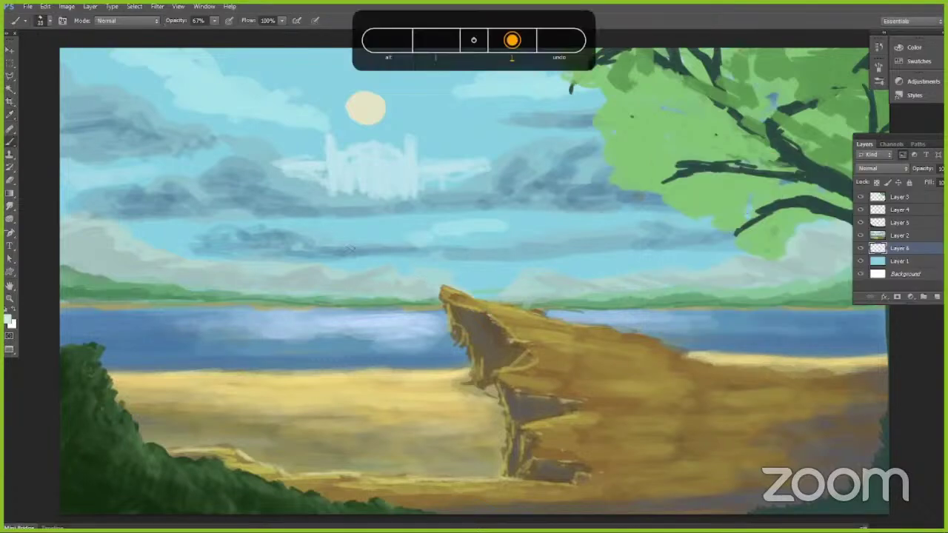
# Step: Paint pale haze over the horizon sky near the cliff tip with an 80 px brush at 67% opacity
pyautogui.click(48, 20)
pyautogui.click(258, 247)
pyautogui.press(']')
pyautogui.moveTo(328, 278); pyautogui.dragTo(481, 282)
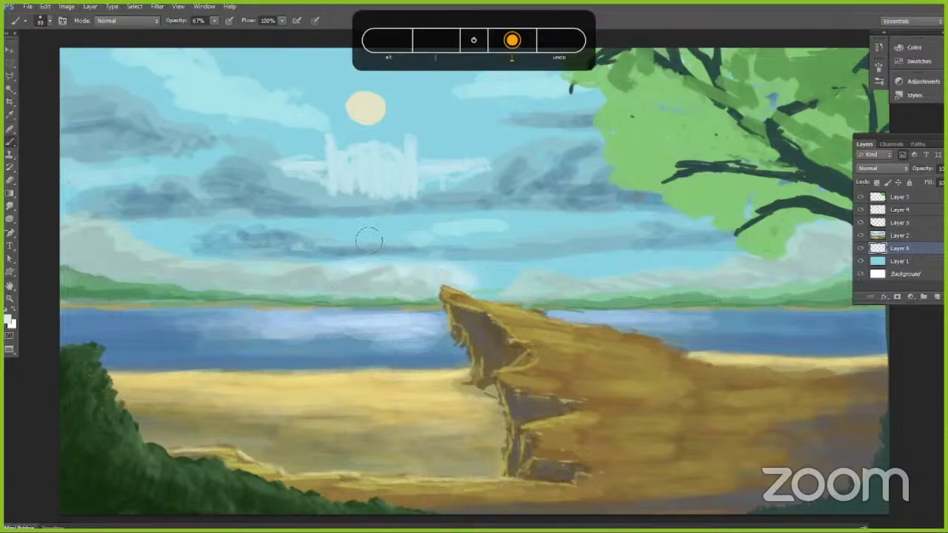
pyautogui.hotkey('ctrl', 'z')
pyautogui.hotkey('ctrl', 'z')
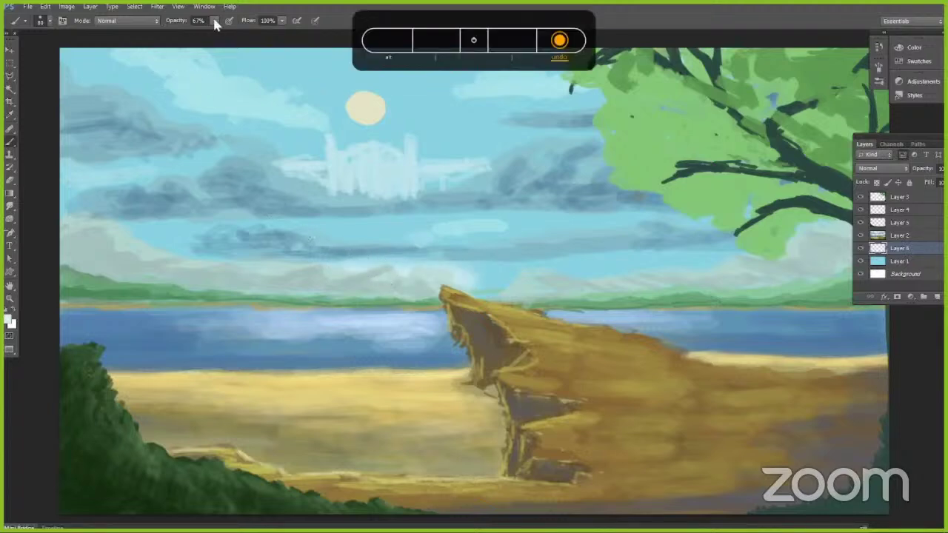
# Step: Spread soft pale haze across the sky above the mountains at 16% brush opacity and compare the painting with and without it
pyautogui.click(215, 21)
pyautogui.click(190, 34)
pyautogui.click(373, 20)
pyautogui.press('1')
pyautogui.press('6')
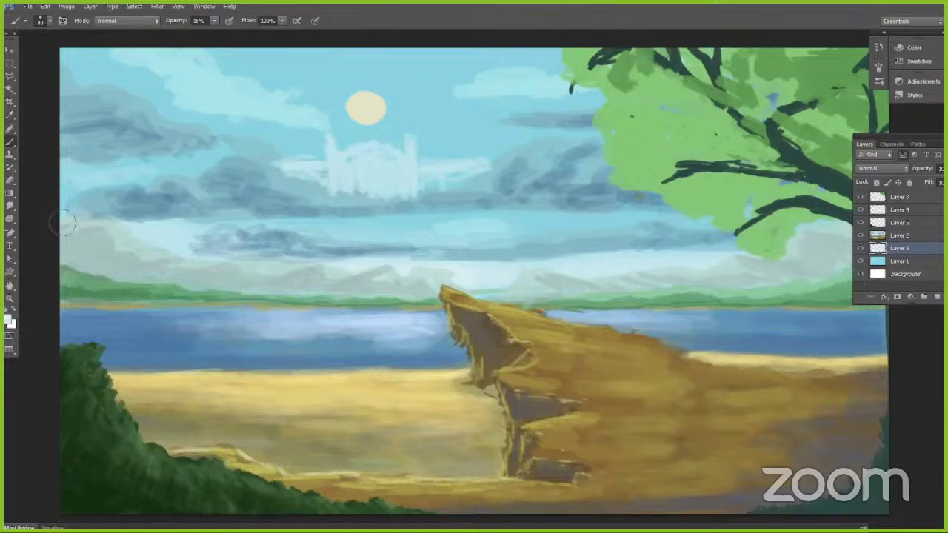
pyautogui.click(860, 249)
pyautogui.click(860, 249)
# Step: Sample the blue-grey of the clouds and lighten it to a pale blue foreground color
pyautogui.click(10, 319)
pyautogui.click(575, 214)
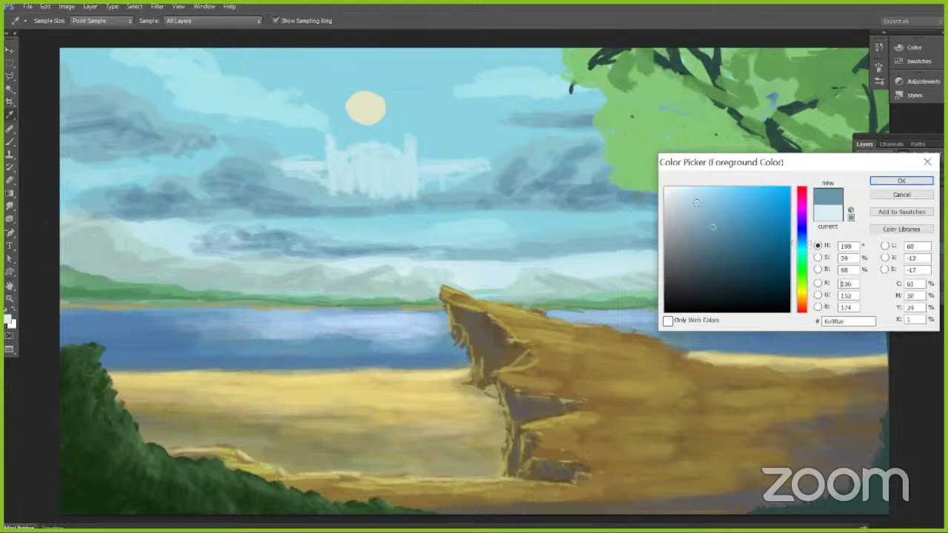
pyautogui.moveTo(693, 200); pyautogui.dragTo(690, 195)
pyautogui.click(876, 183)
pyautogui.click(877, 184)
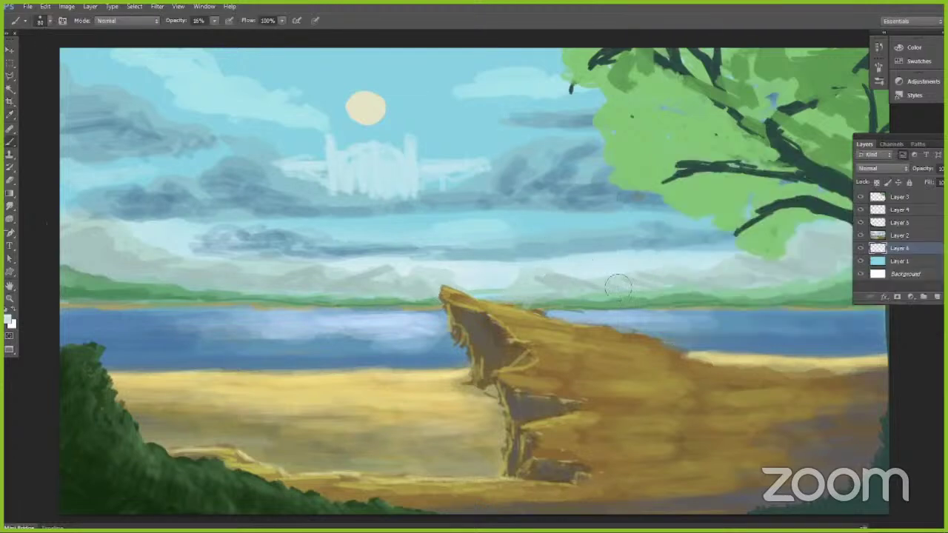
# Step: Refine the distant mountains on Layer 2 with their sampled grey, using a textured 17 px brush at 69% opacity
pyautogui.click(899, 236)
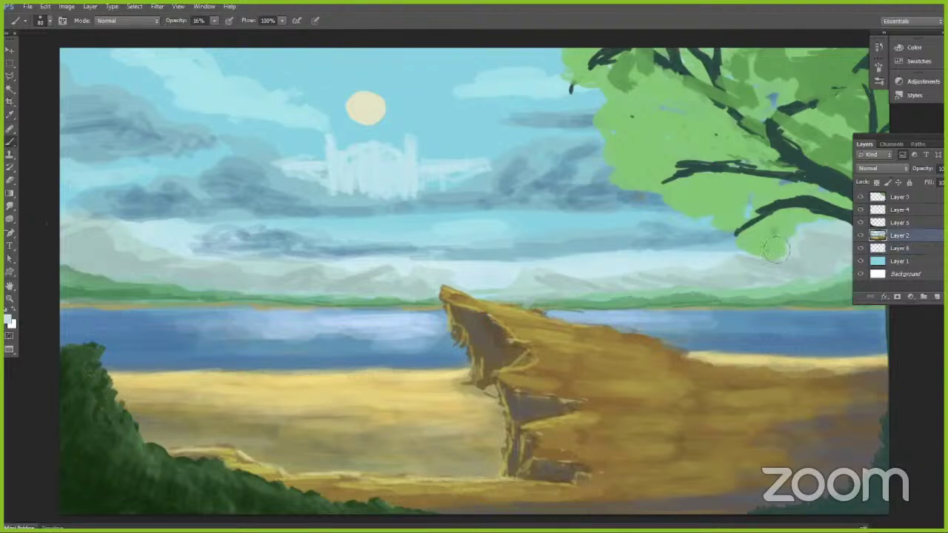
pyautogui.press('[')
pyautogui.keyDown('alt'); pyautogui.click(95, 253); pyautogui.keyUp('alt')
pyautogui.click(49, 21)
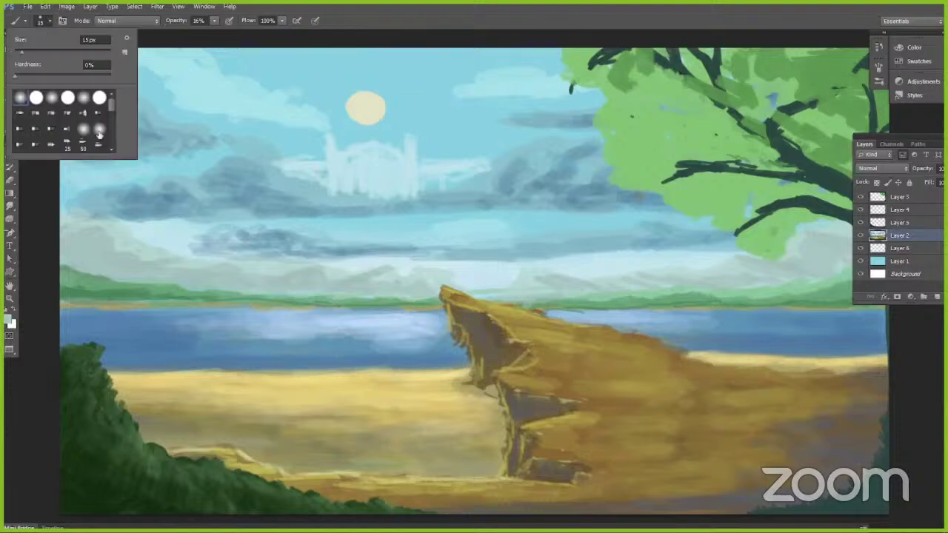
pyautogui.click(110, 137)
pyautogui.click(98, 144)
pyautogui.click(354, 19)
pyautogui.keyDown('alt'); pyautogui.click(97, 225); pyautogui.keyUp('alt')
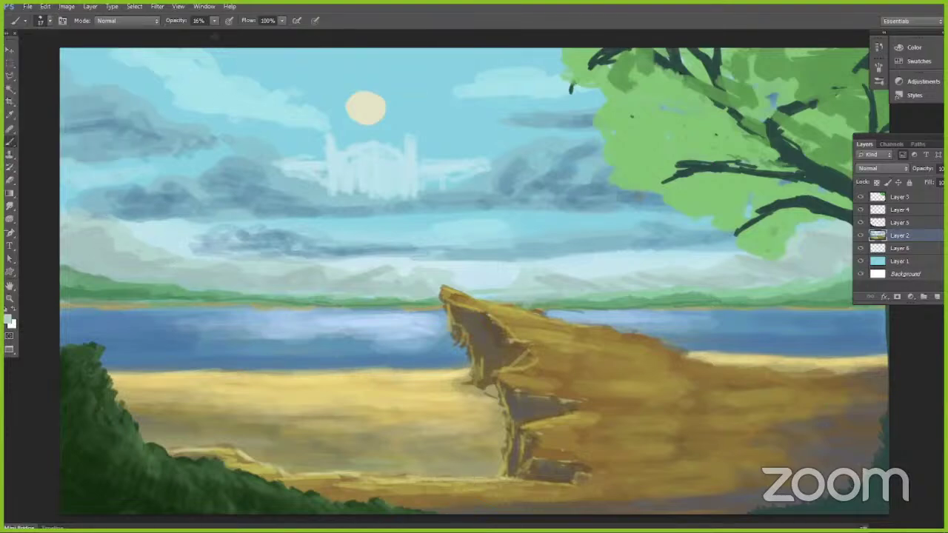
pyautogui.moveTo(214, 35); pyautogui.dragTo(248, 35)
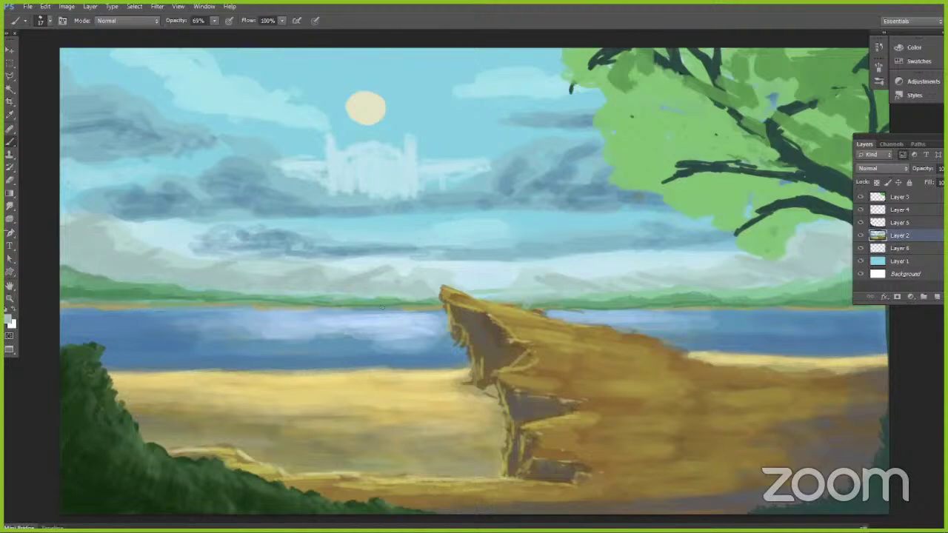
# Step: Repaint the upper edge of the distant hills on both sides of the cliff tip with a sampled green and a smaller brush
pyautogui.keyDown('alt'); pyautogui.click(75, 287); pyautogui.keyUp('alt')
pyautogui.moveTo(61, 265); pyautogui.dragTo(289, 296)
pyautogui.press('[')
pyautogui.press('[')
pyautogui.press('[')
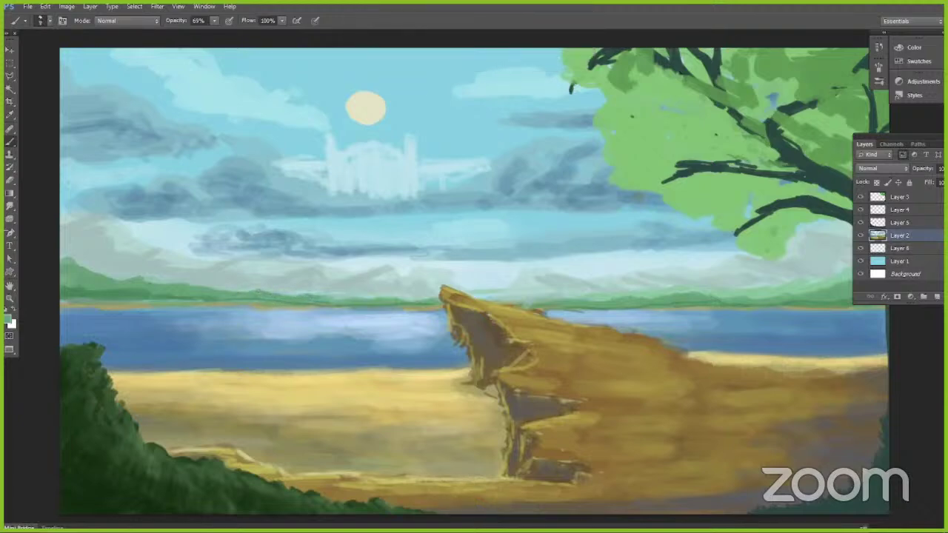
pyautogui.moveTo(325, 296); pyautogui.dragTo(343, 300)
pyautogui.moveTo(499, 300); pyautogui.dragTo(534, 299)
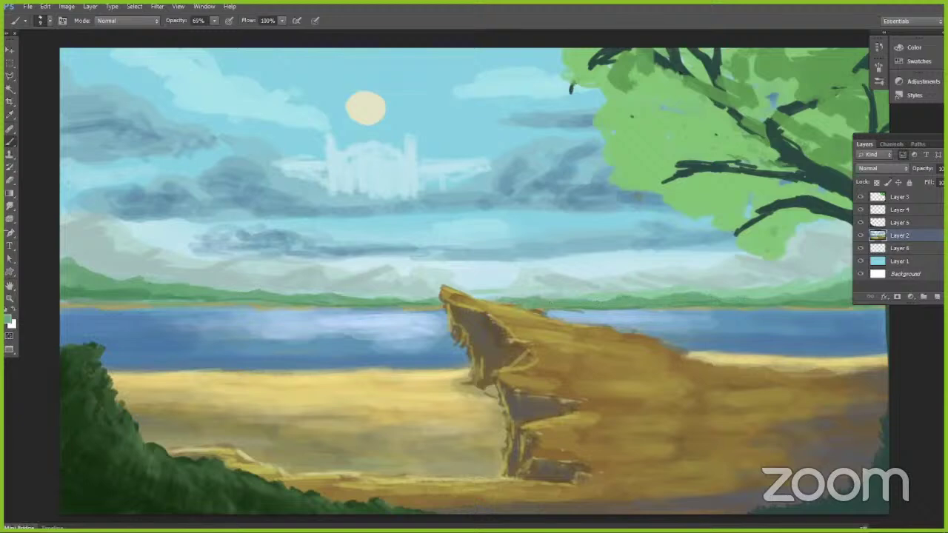
# Step: Add darker sampled green along the base of the distant hills and refine the mountain ridges behind them with sampled greys
pyautogui.press('alt')
pyautogui.keyDown('alt'); pyautogui.click(73, 290); pyautogui.keyUp('alt')
pyautogui.moveTo(239, 298); pyautogui.dragTo(256, 300)
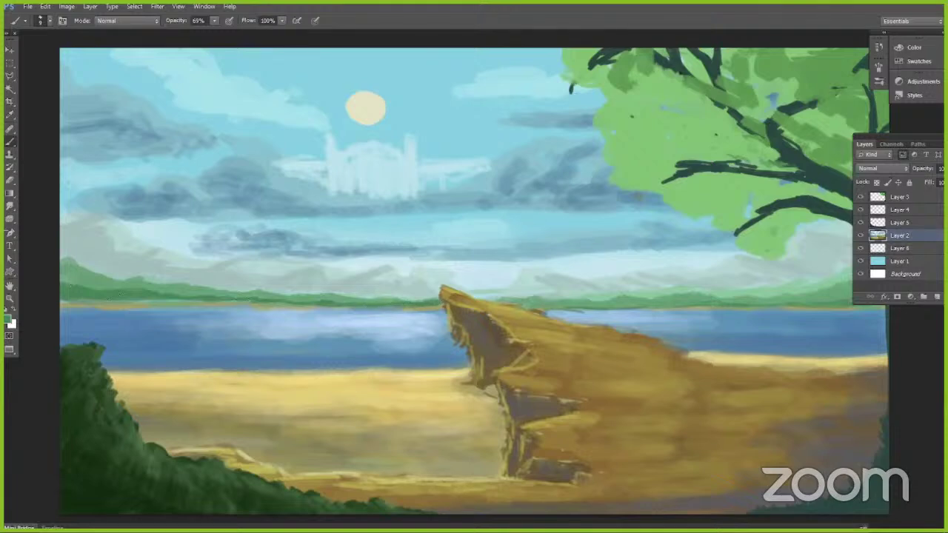
pyautogui.moveTo(531, 306); pyautogui.dragTo(492, 299)
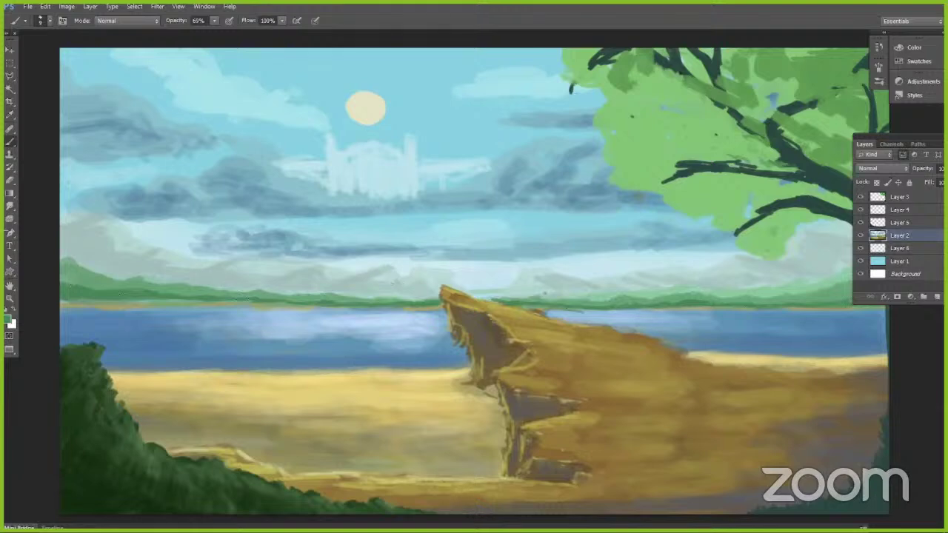
pyautogui.keyDown('alt'); pyautogui.click(554, 282); pyautogui.keyUp('alt')
pyautogui.keyDown('alt'); pyautogui.click(422, 276); pyautogui.keyUp('alt')
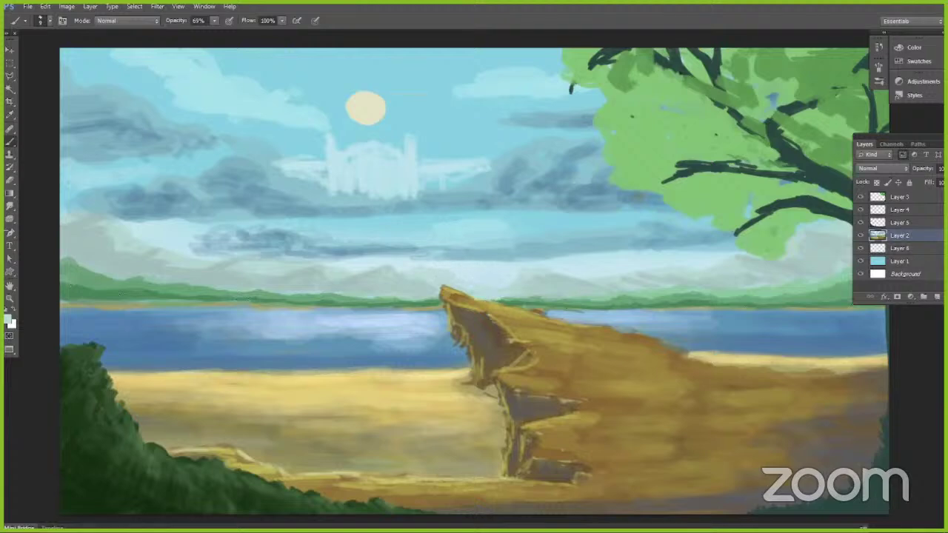
# Step: Clean up the cliff's upper edge with sampled browns, extending it along the beach to the right side
pyautogui.keyDown('alt'); pyautogui.click(472, 297); pyautogui.keyUp('alt')
pyautogui.keyDown('alt'); pyautogui.click(498, 306); pyautogui.keyUp('alt')
pyautogui.keyDown('alt'); pyautogui.click(554, 385); pyautogui.keyUp('alt')
pyautogui.moveTo(700, 367)
pyautogui.mouseDown()
pyautogui.moveTo(871, 371)
pyautogui.moveTo(843, 371)
pyautogui.moveTo(855, 371)
pyautogui.mouseUp()
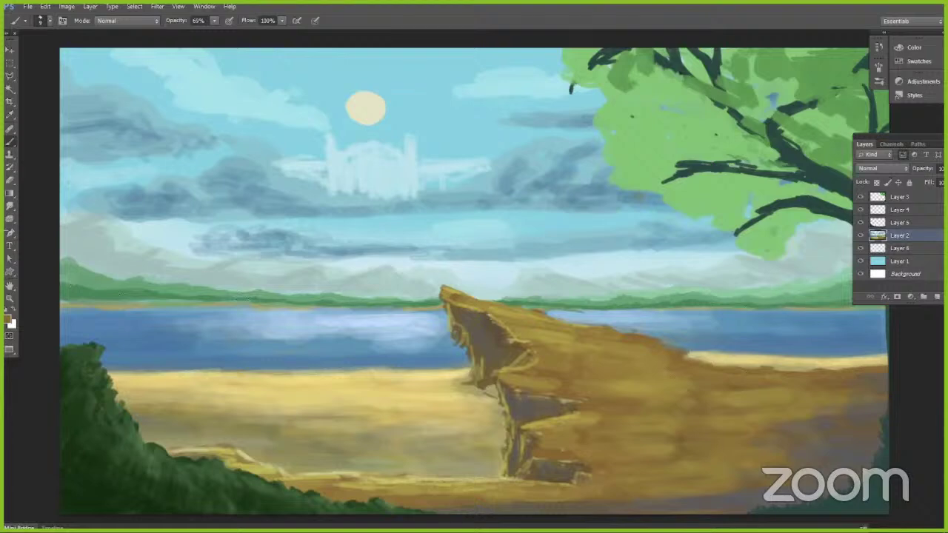
# Step: Blend the grey patches on the right part of the cliff top with sampled browns, using a 35 px brush at 20% opacity
pyautogui.click(199, 20)
pyautogui.write('20')
pyautogui.press('Return')
pyautogui.keyDown('alt'); pyautogui.click(698, 388); pyautogui.keyUp('alt')
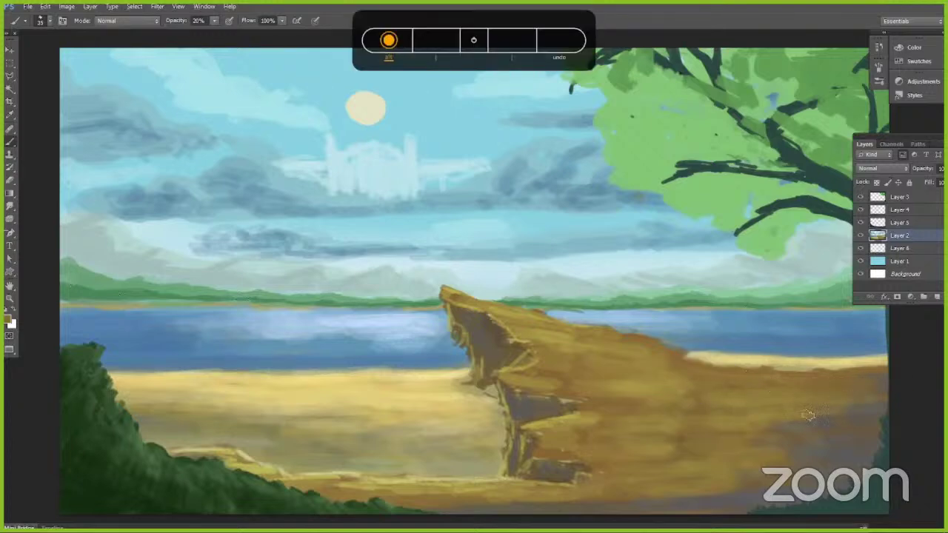
pyautogui.keyDown('alt'); pyautogui.click(833, 434); pyautogui.keyUp('alt')
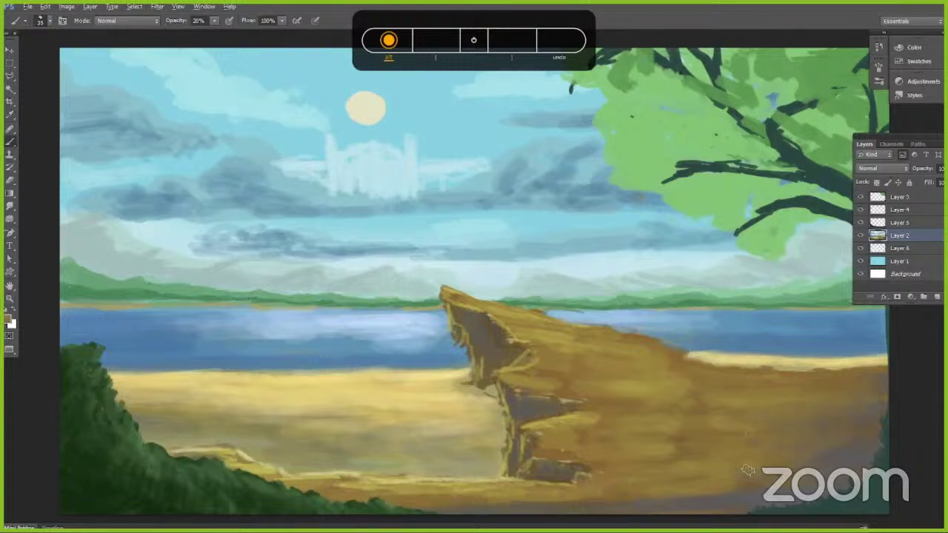
pyautogui.press('alt')
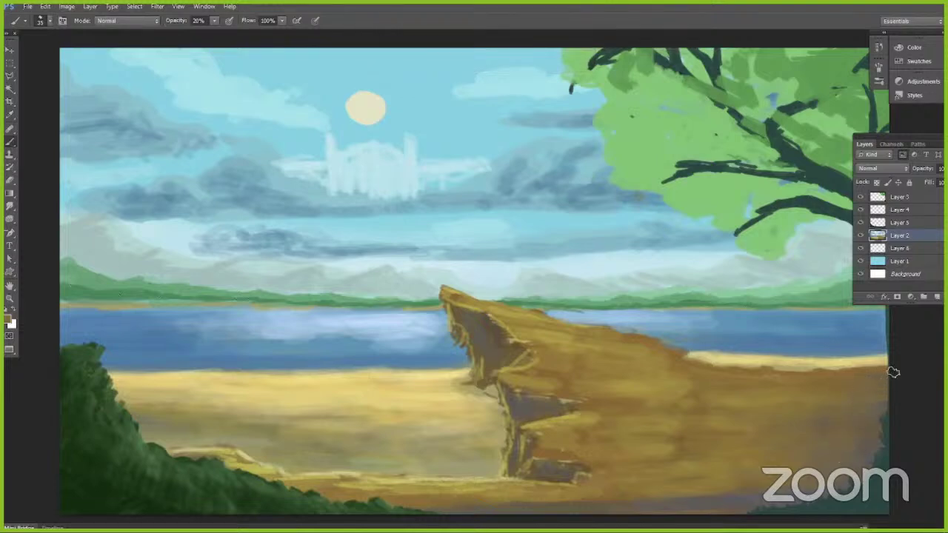
pyautogui.keyDown('alt'); pyautogui.click(697, 389); pyautogui.keyUp('alt')
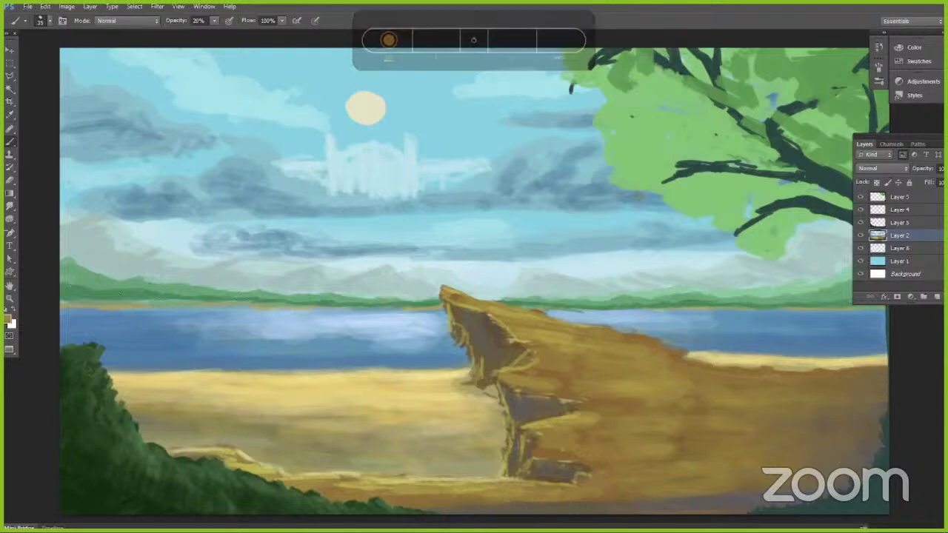
pyautogui.keyDown('alt'); pyautogui.click(676, 345); pyautogui.keyUp('alt')
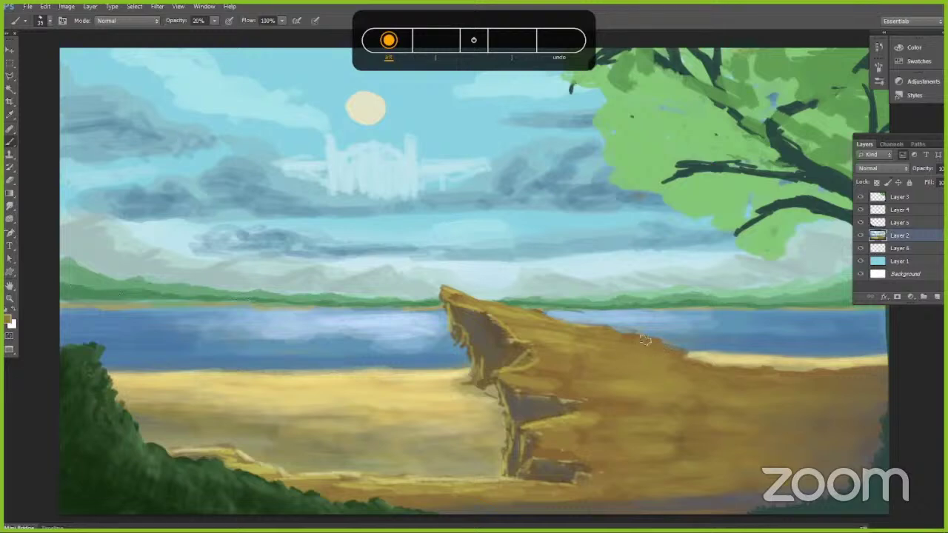
# Step: Smooth the middle and lower areas of the cliff top with sampled browns, keeping the brush at 20% opacity
pyautogui.keyDown('alt'); pyautogui.click(576, 357); pyautogui.keyUp('alt')
pyautogui.keyDown('alt'); pyautogui.click(599, 356); pyautogui.keyUp('alt')
pyautogui.moveTo(582, 384); pyautogui.dragTo(556, 391)
pyautogui.keyDown('alt'); pyautogui.click(627, 402); pyautogui.keyUp('alt')
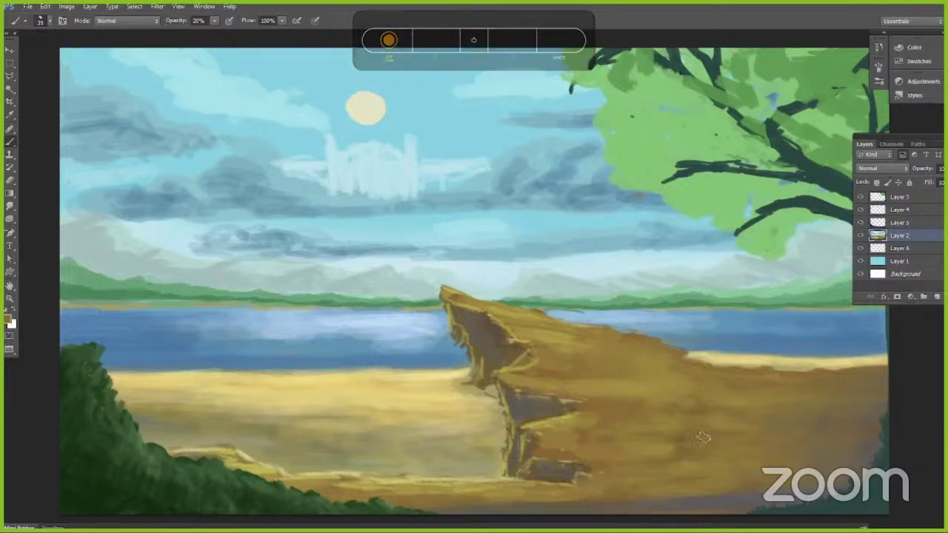
pyautogui.press('alt')
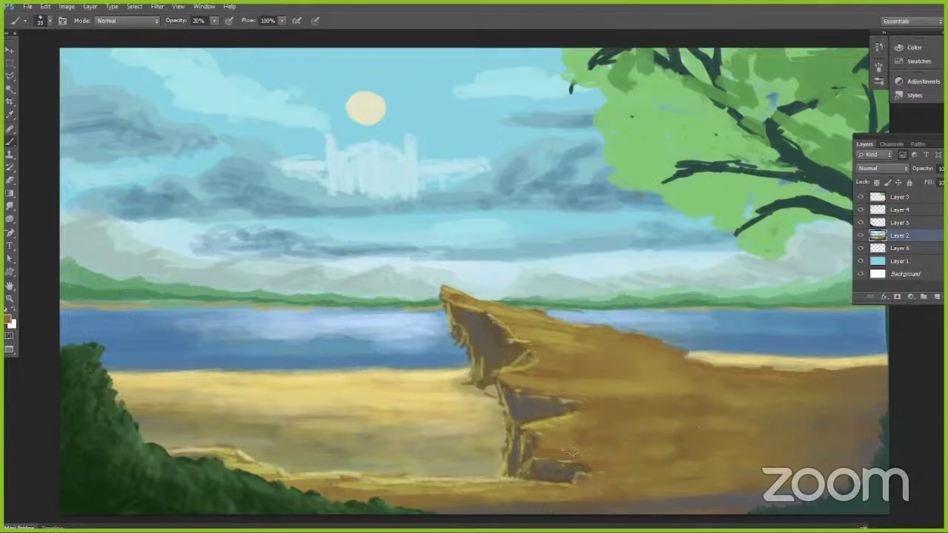
pyautogui.press('alt')
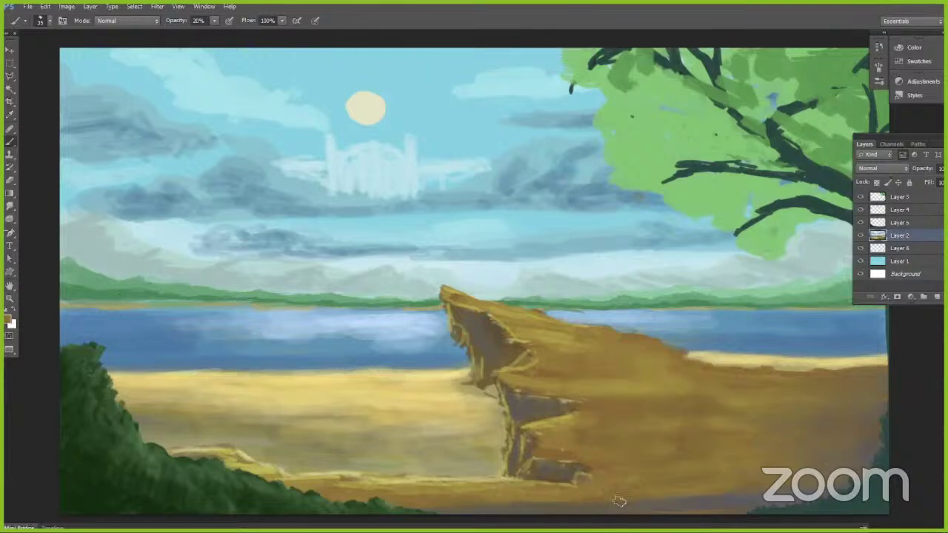
pyautogui.press('alt')
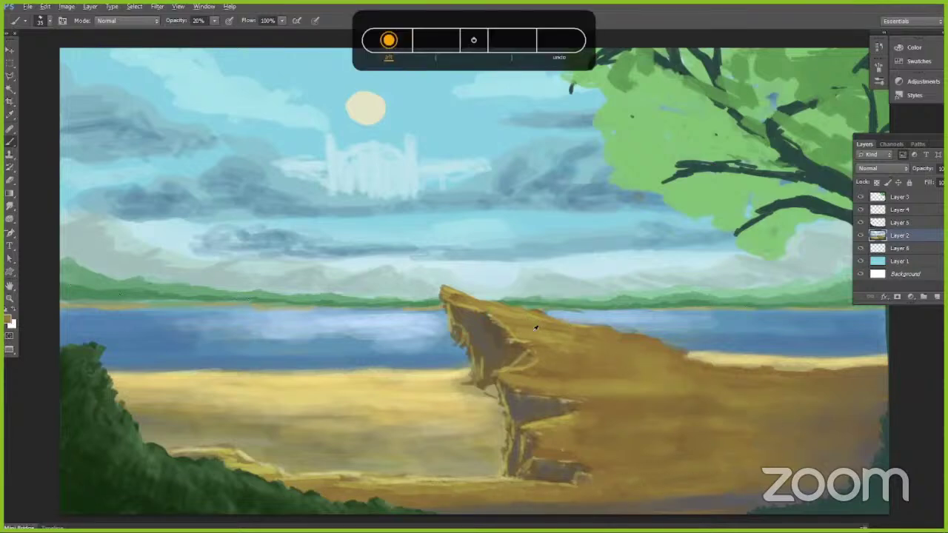
# Step: Paint yellowish highlight streaks across the cliff top with a colour sampled from its edge, using a 10 px brush at 39% opacity
pyautogui.moveTo(214, 21); pyautogui.dragTo(245, 37)
pyautogui.press('[')
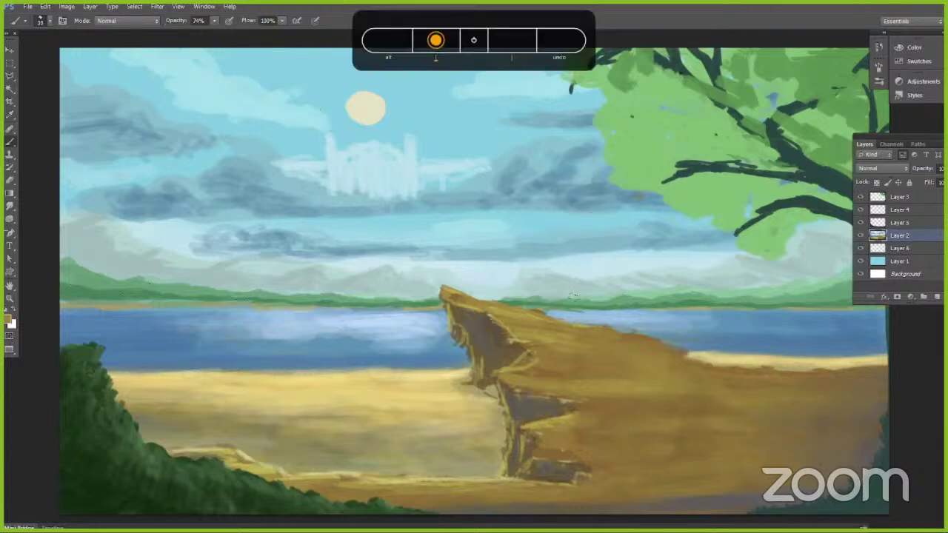
pyautogui.press('[')
pyautogui.press('[')
pyautogui.press('[')
pyautogui.press('[')
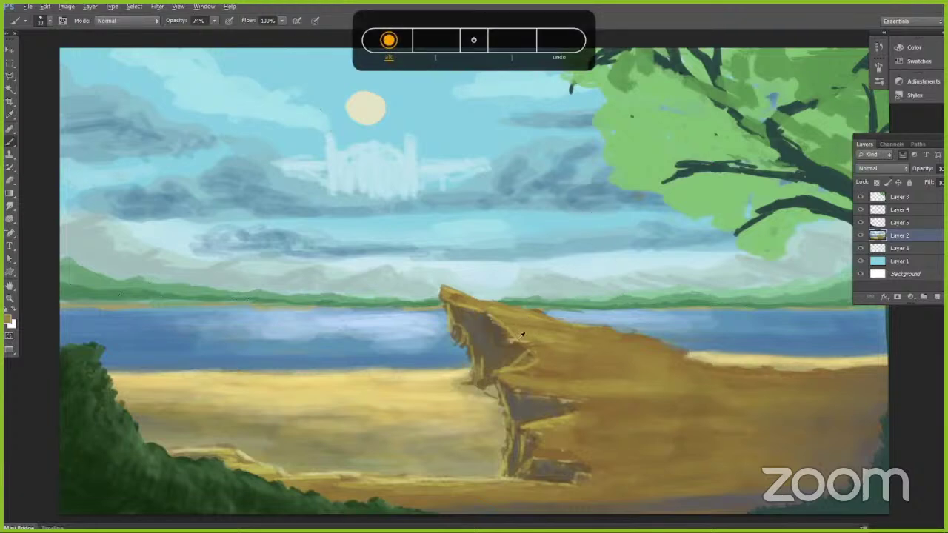
pyautogui.keyDown('alt'); pyautogui.click(519, 340); pyautogui.keyUp('alt')
pyautogui.moveTo(578, 351); pyautogui.dragTo(623, 353)
pyautogui.moveTo(214, 21); pyautogui.dragTo(199, 35)
pyautogui.moveTo(592, 355)
pyautogui.mouseDown()
pyautogui.moveTo(645, 352)
pyautogui.moveTo(661, 369)
pyautogui.moveTo(741, 378)
pyautogui.moveTo(641, 395)
pyautogui.mouseUp()
pyautogui.moveTo(753, 403)
pyautogui.mouseDown()
pyautogui.moveTo(776, 396)
pyautogui.moveTo(681, 409)
pyautogui.moveTo(712, 415)
pyautogui.mouseUp()
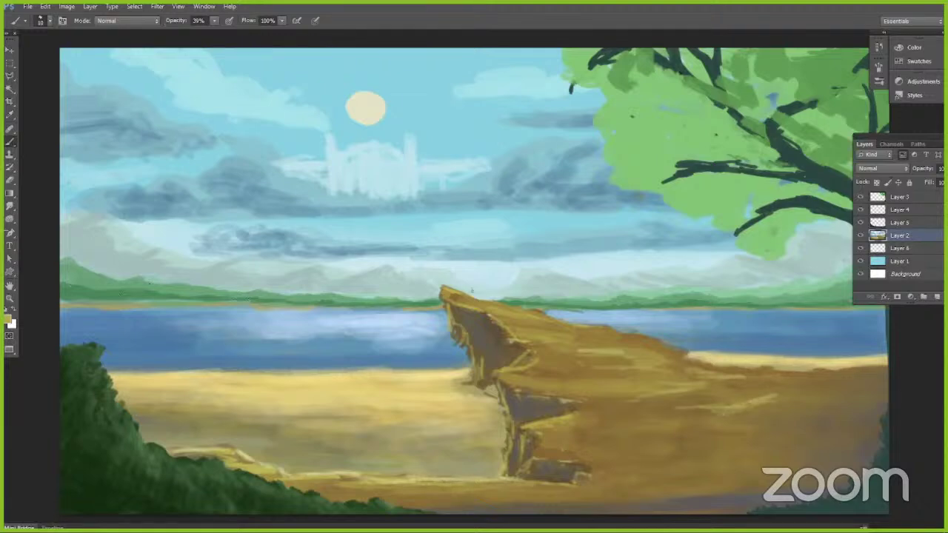
# Step: Lower the brush opacity to 24% and add slanted highlight streaks across the middle and right of the cliff top, varying the brush size
pyautogui.click(215, 21)
pyautogui.moveTo(213, 35); pyautogui.dragTo(207, 34)
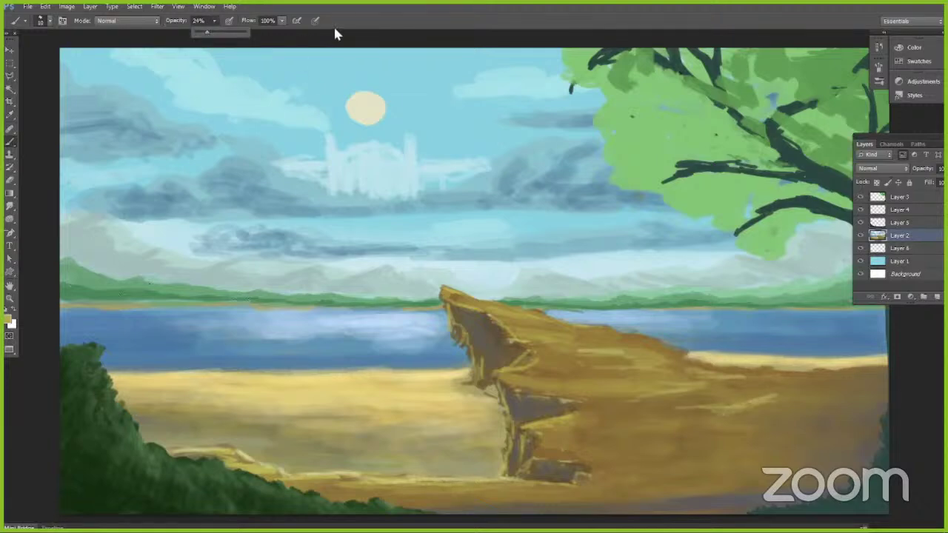
pyautogui.click(334, 29)
pyautogui.press(']')
pyautogui.moveTo(813, 396); pyautogui.dragTo(743, 416)
pyautogui.press(']')
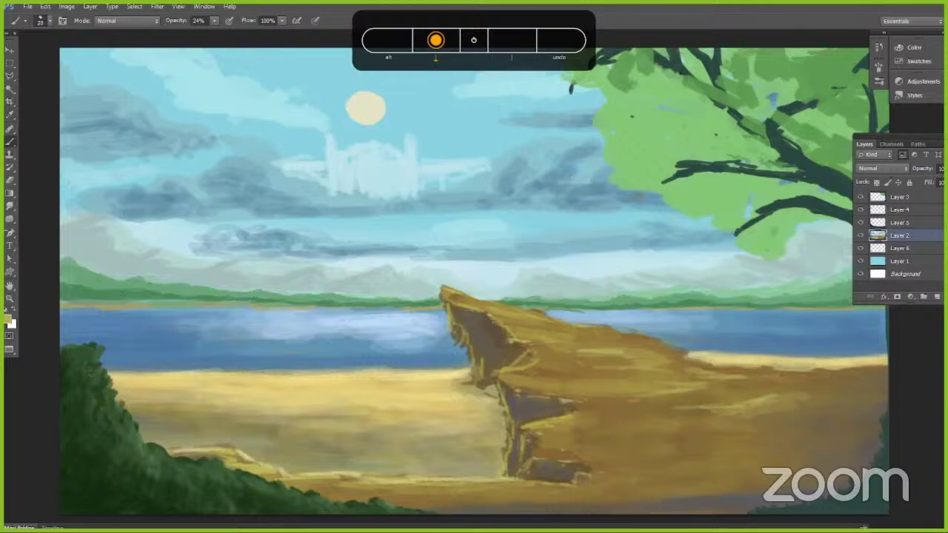
pyautogui.press('[')
pyautogui.press('[')
pyautogui.press('[')
pyautogui.press(']')
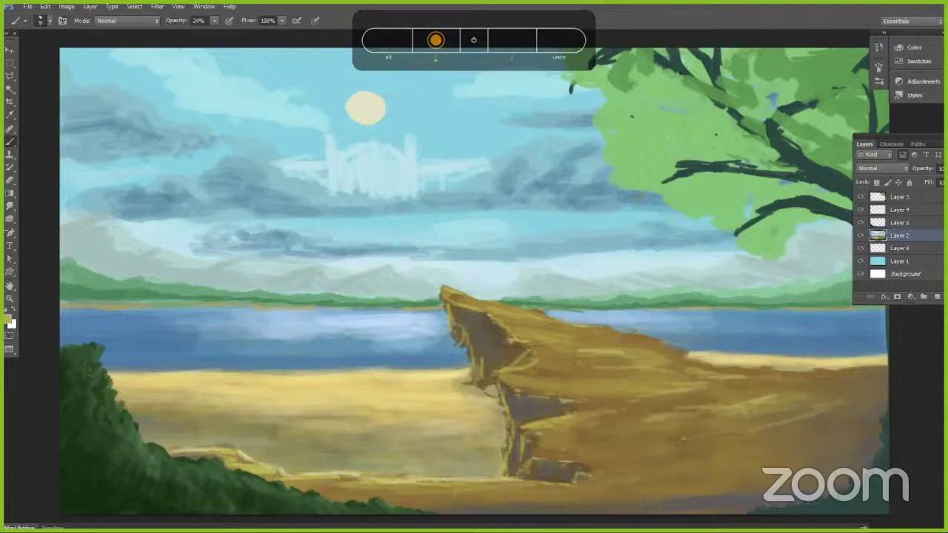
pyautogui.press(']')
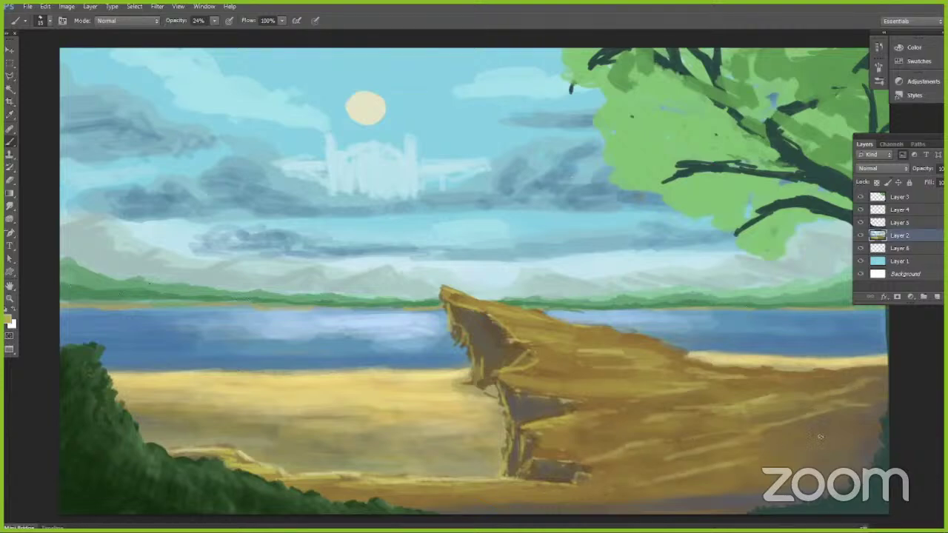
# Step: Add soft highlight streaks to the cliff's lower right area and along its far right edge
pyautogui.moveTo(821, 448); pyautogui.dragTo(786, 456)
pyautogui.moveTo(812, 446); pyautogui.dragTo(796, 453)
pyautogui.press('[')
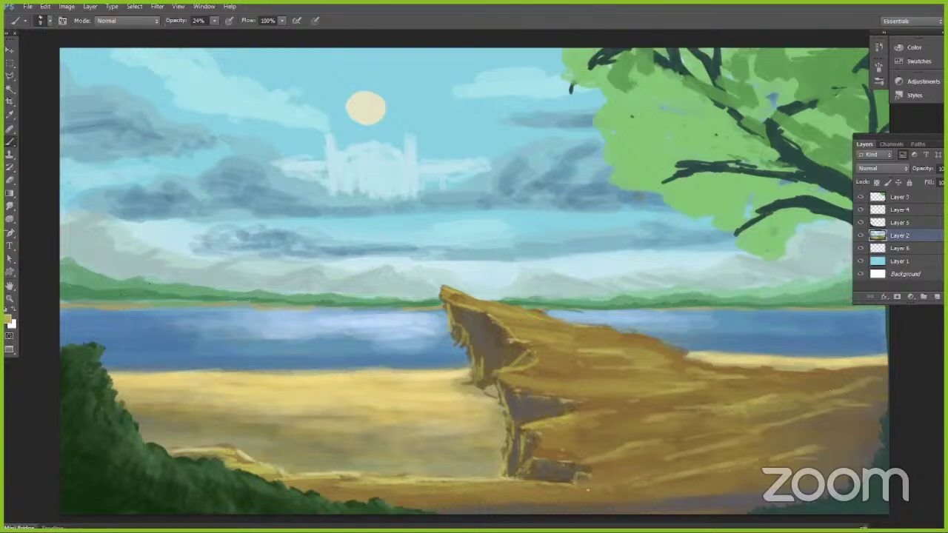
pyautogui.moveTo(886, 375); pyautogui.dragTo(860, 379)
pyautogui.press(']')
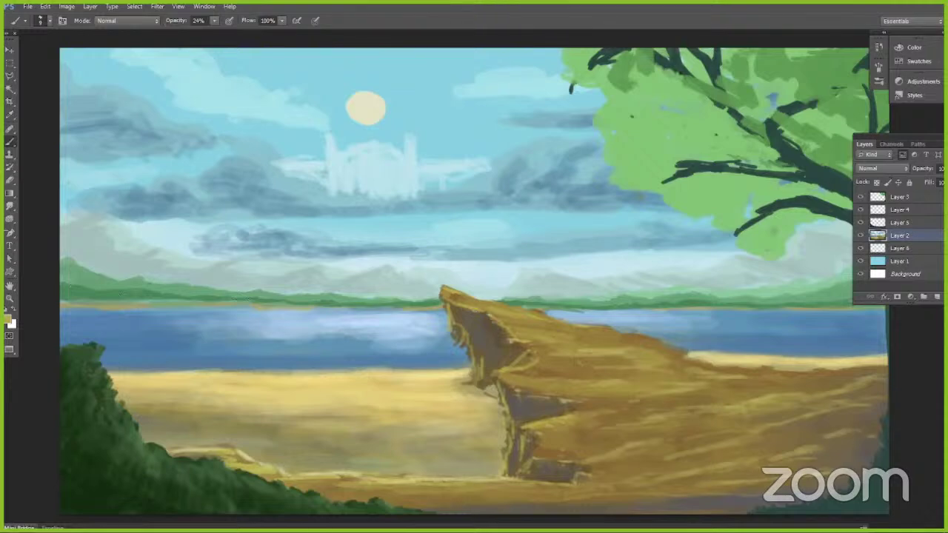
# Step: Add fine highlight strokes at the cliff's tip, along its upper surface and across the ground at its base
pyautogui.moveTo(452, 296); pyautogui.dragTo(462, 299)
pyautogui.moveTo(714, 390); pyautogui.dragTo(739, 388)
pyautogui.moveTo(664, 359); pyautogui.dragTo(682, 356)
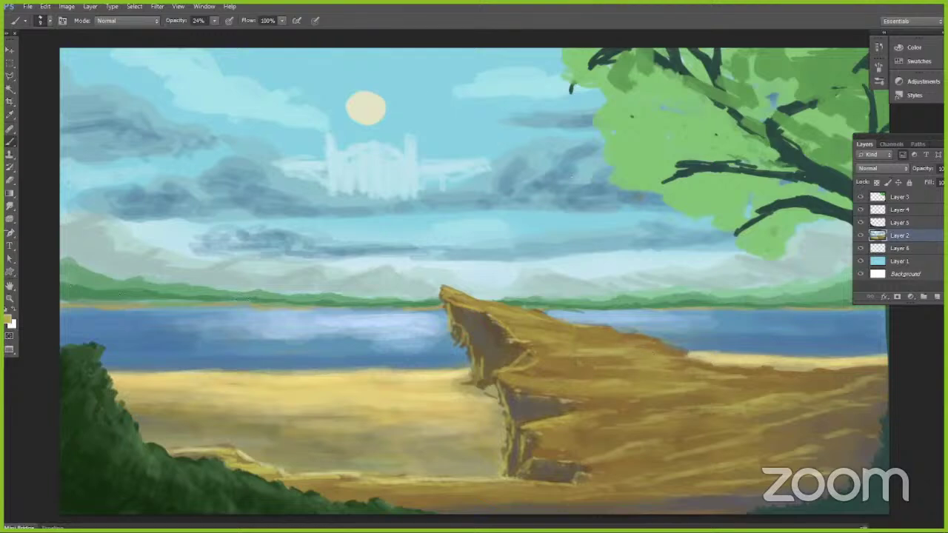
pyautogui.moveTo(547, 360); pyautogui.dragTo(562, 358)
pyautogui.moveTo(487, 487); pyautogui.dragTo(517, 487)
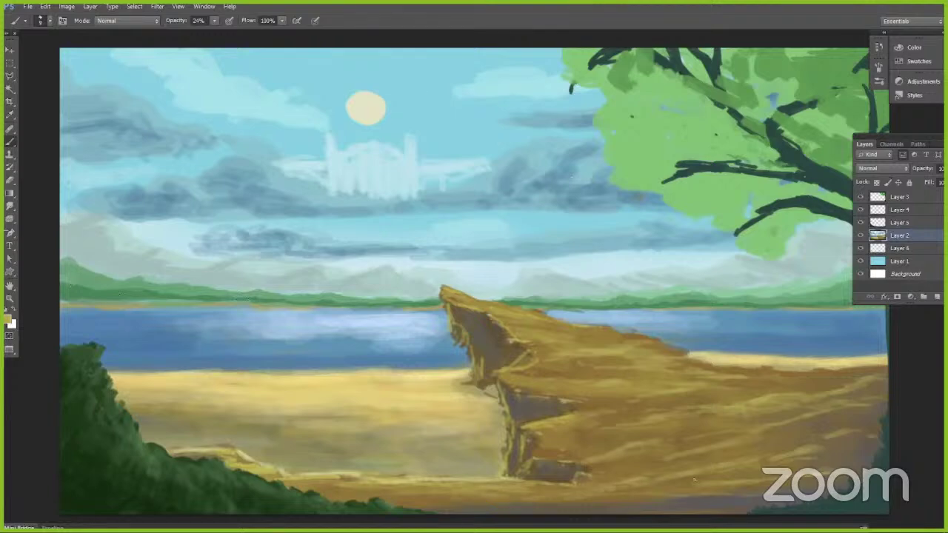
pyautogui.moveTo(679, 480); pyautogui.dragTo(696, 472)
pyautogui.moveTo(636, 465); pyautogui.dragTo(665, 459)
# Step: Return the document to the standard screen mode and switch to the OBS recording app
pyautogui.press('f')
pyautogui.press('f')
pyautogui.moveTo(557, 523)
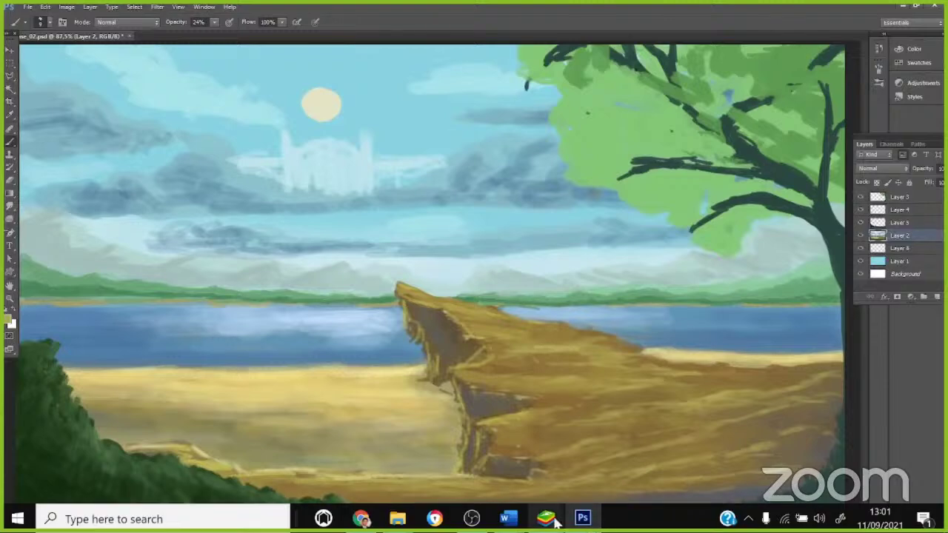
pyautogui.click(472, 519)
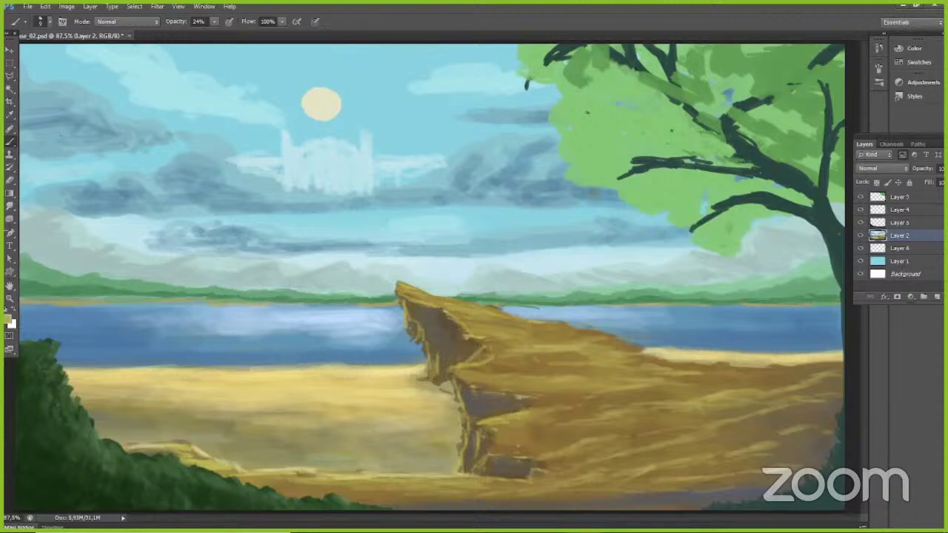
# Step: Extend and darken the clouds on the left of the sky with a sampled blue-grey, using a 20 px brush at 44% opacity
pyautogui.keyDown('alt'); pyautogui.click(68, 121); pyautogui.keyUp('alt')
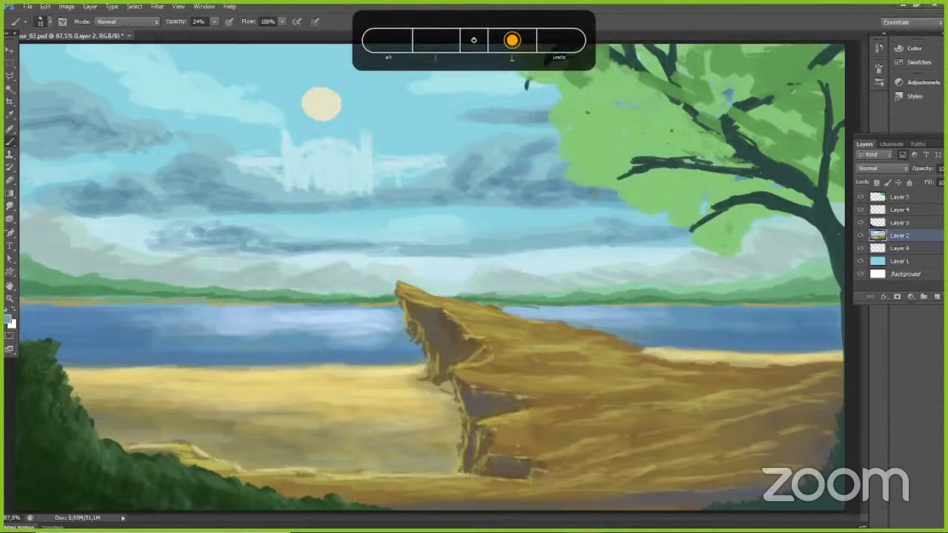
pyautogui.click(215, 22)
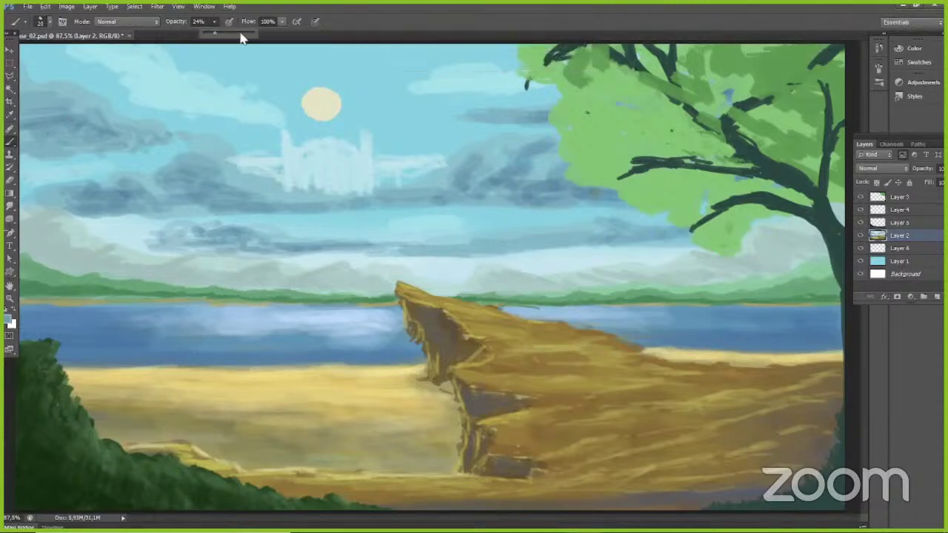
pyautogui.click(228, 34)
pyautogui.click(279, 31)
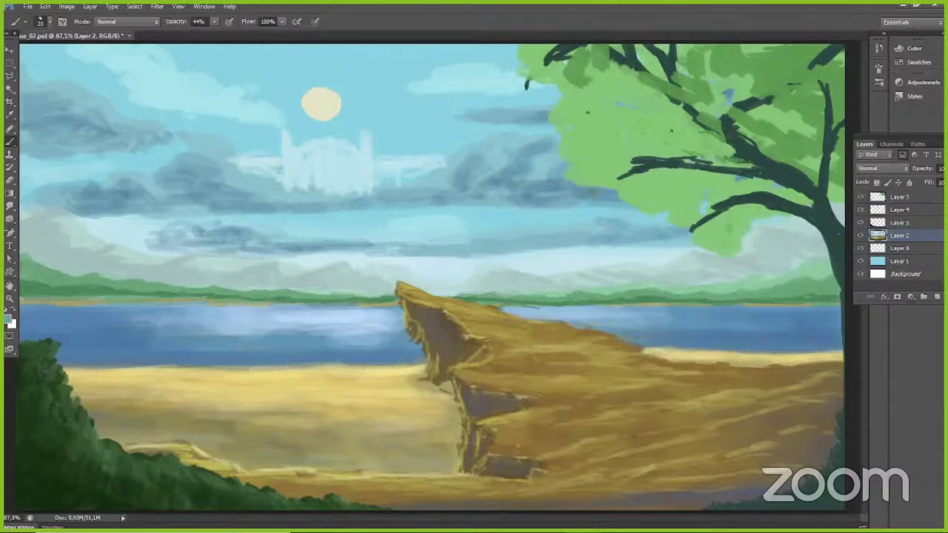
pyautogui.moveTo(39, 89)
pyautogui.mouseDown()
pyautogui.moveTo(73, 124)
pyautogui.moveTo(127, 136)
pyautogui.mouseUp()
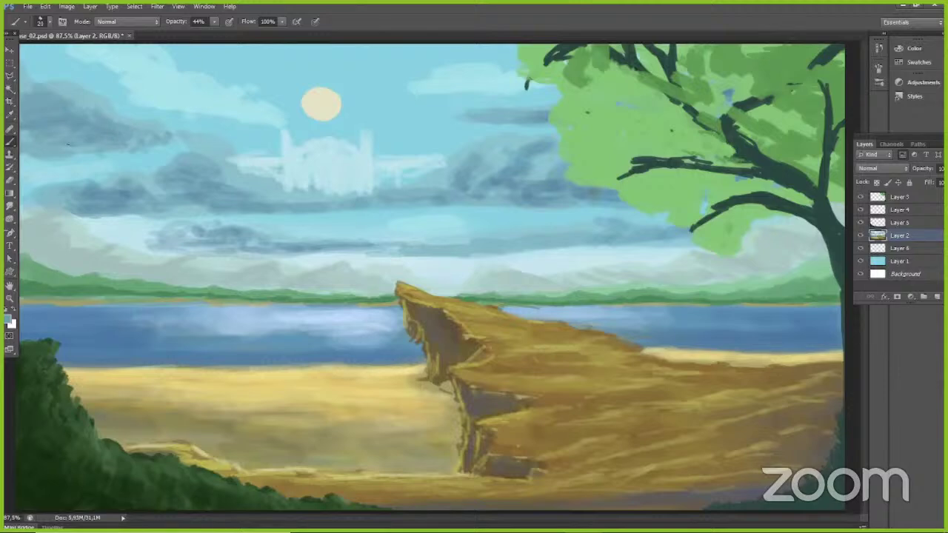
pyautogui.moveTo(68, 144)
pyautogui.mouseDown()
pyautogui.moveTo(41, 147)
pyautogui.moveTo(184, 146)
pyautogui.mouseUp()
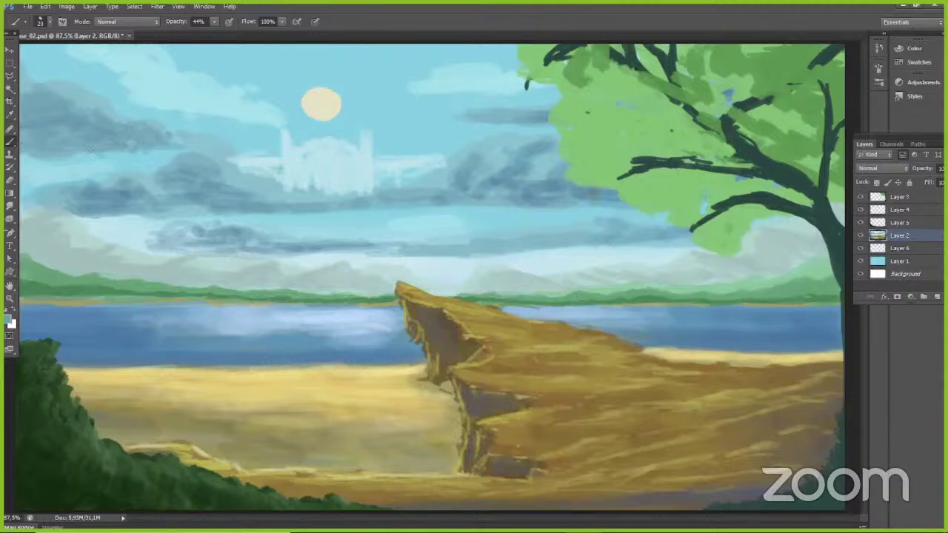
pyautogui.moveTo(153, 182)
pyautogui.mouseDown()
pyautogui.moveTo(99, 179)
pyautogui.moveTo(72, 196)
pyautogui.moveTo(29, 187)
pyautogui.mouseUp()
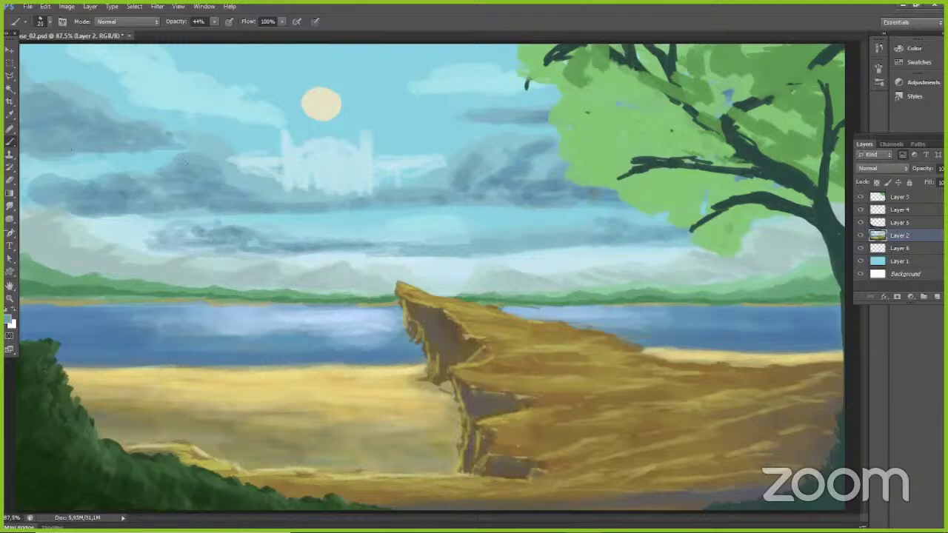
# Step: Hide the tree foliage on Layer 3 and fill out the dark clouds on the right of the sky with 40 and 25 px brushes
pyautogui.click(861, 197)
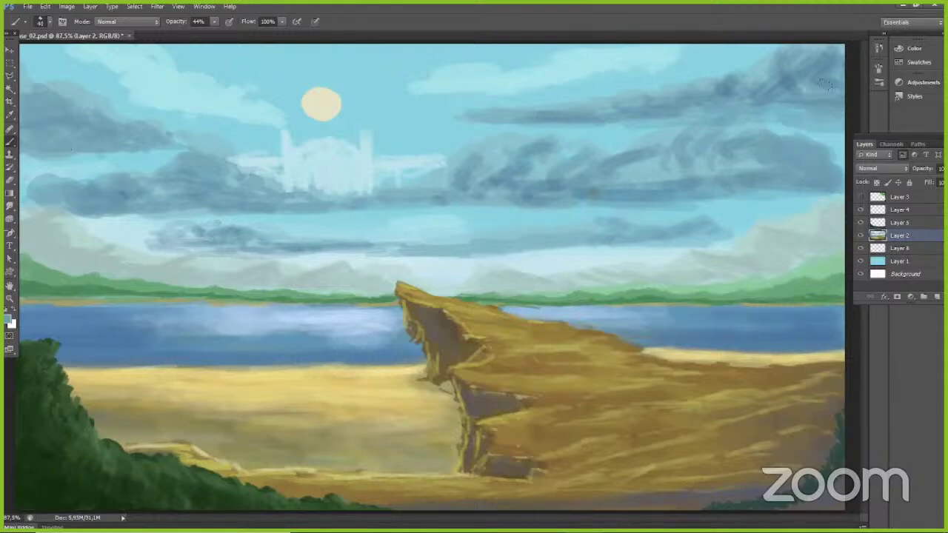
pyautogui.moveTo(820, 46)
pyautogui.mouseDown()
pyautogui.moveTo(781, 48)
pyautogui.moveTo(785, 74)
pyautogui.moveTo(763, 52)
pyautogui.mouseUp()
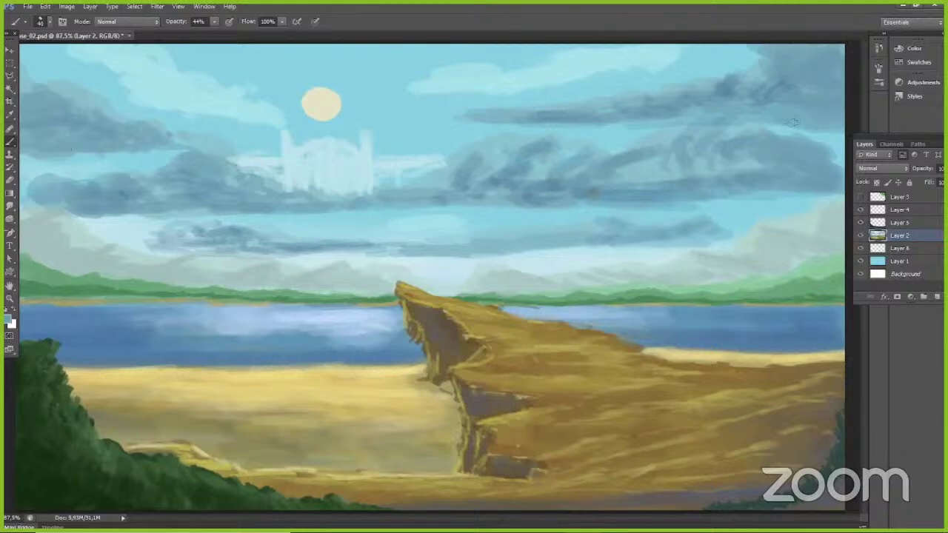
pyautogui.moveTo(816, 133)
pyautogui.mouseDown()
pyautogui.moveTo(843, 160)
pyautogui.moveTo(841, 172)
pyautogui.mouseUp()
pyautogui.press('[')
pyautogui.press('[')
pyautogui.press('[')
pyautogui.moveTo(804, 199)
pyautogui.mouseDown()
pyautogui.moveTo(784, 199)
pyautogui.moveTo(836, 197)
pyautogui.mouseUp()
pyautogui.moveTo(568, 205); pyautogui.dragTo(582, 206)
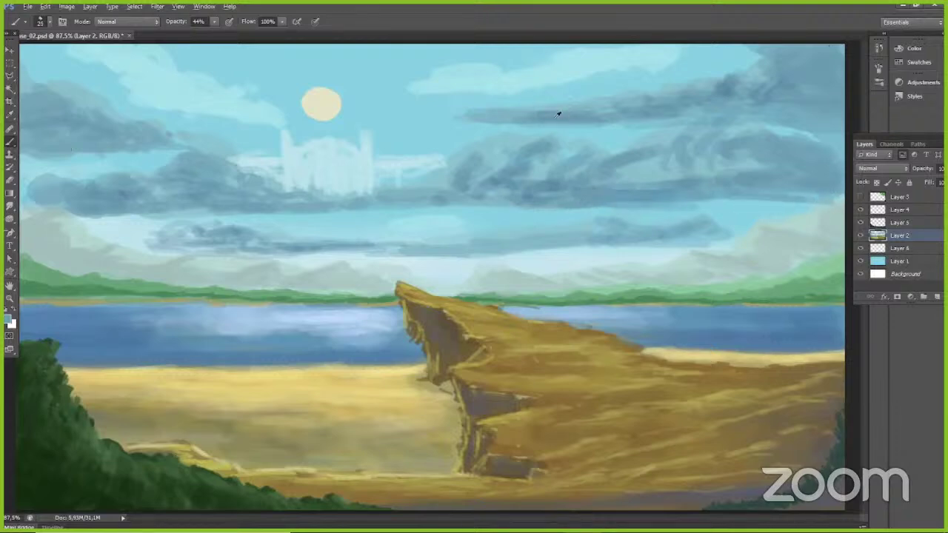
# Step: Lengthen the thin dark cloud right of the sun, and extend the pale upper clouds with a sampled light blue and a 20 px brush
pyautogui.moveTo(511, 120)
pyautogui.mouseDown()
pyautogui.moveTo(440, 122)
pyautogui.moveTo(531, 108)
pyautogui.moveTo(511, 82)
pyautogui.moveTo(387, 115)
pyautogui.mouseUp()
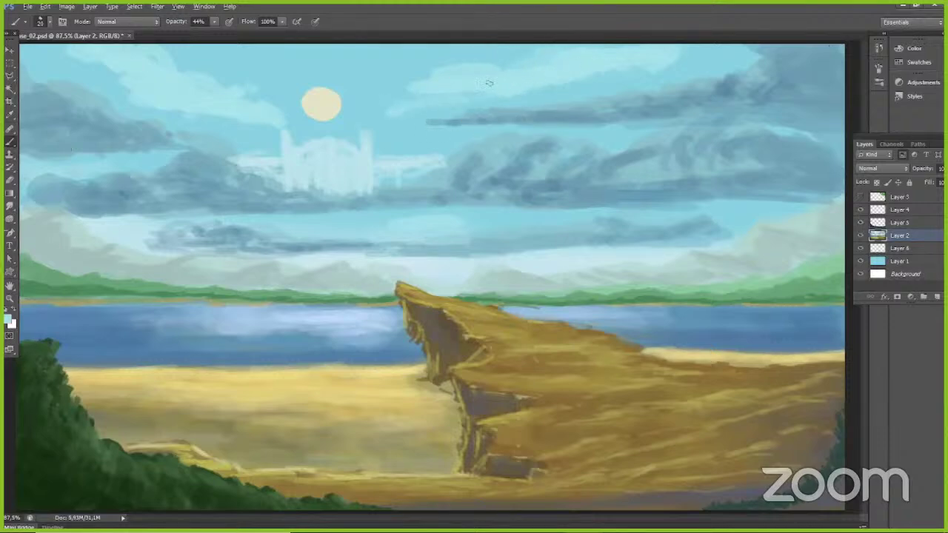
pyautogui.moveTo(672, 65); pyautogui.dragTo(722, 48)
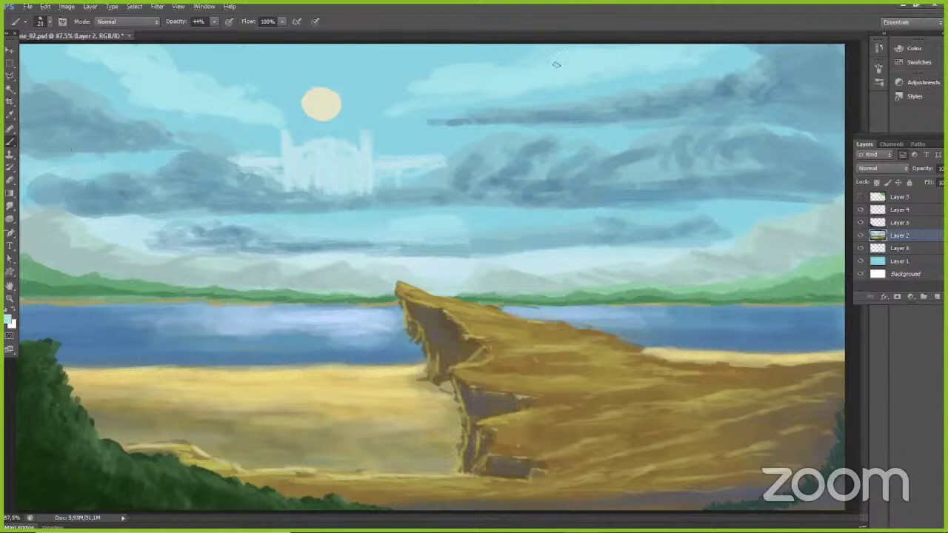
pyautogui.moveTo(68, 60)
pyautogui.mouseDown()
pyautogui.moveTo(77, 58)
pyautogui.moveTo(58, 52)
pyautogui.mouseUp()
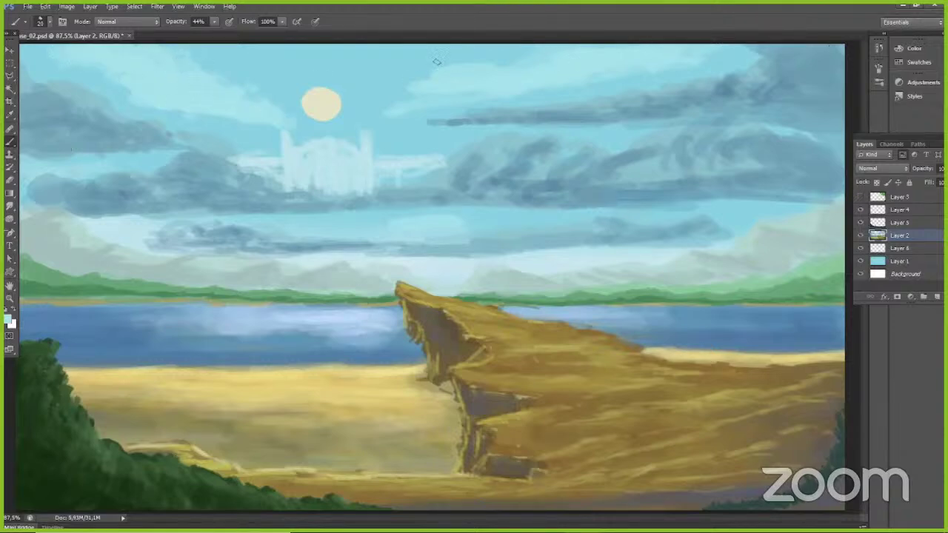
pyautogui.moveTo(434, 46); pyautogui.dragTo(413, 62)
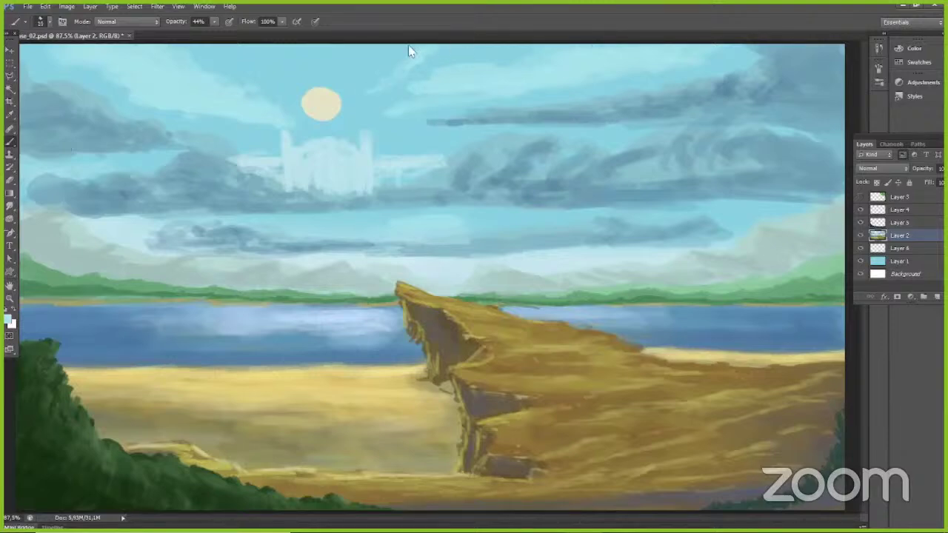
# Step: Enlarge the document to a full-screen view and fill out the pale castle silhouette below the sun with a sampled light blue
pyautogui.moveTo(409, 40); pyautogui.dragTo(375, 39)
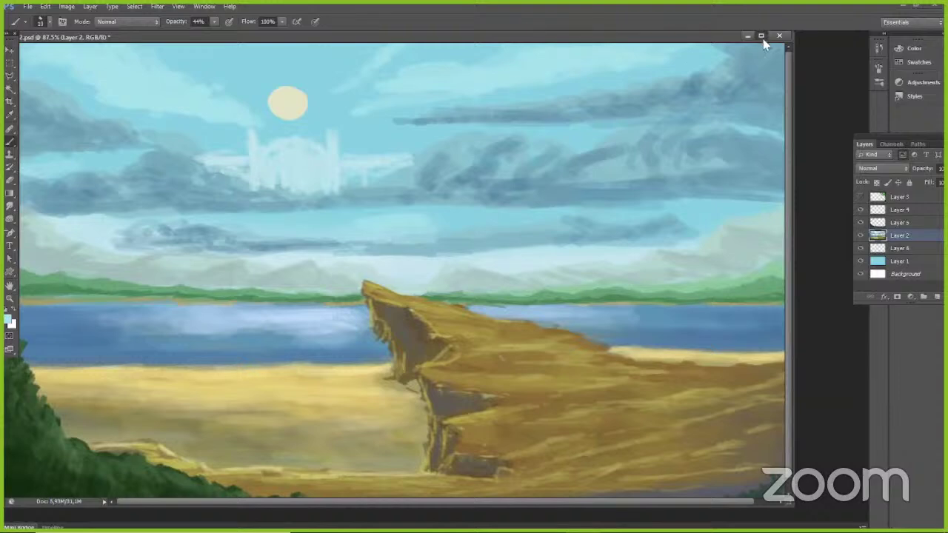
pyautogui.click(760, 35)
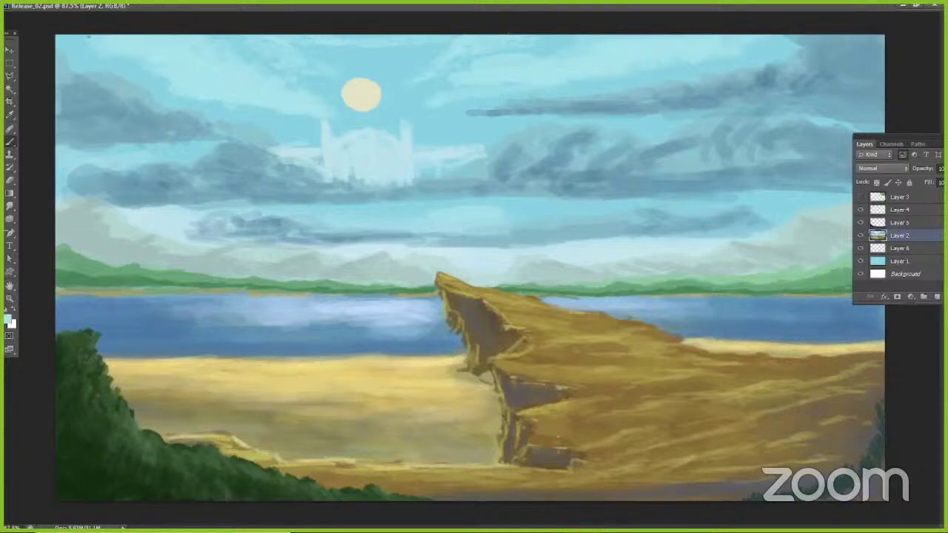
pyautogui.press('alt')
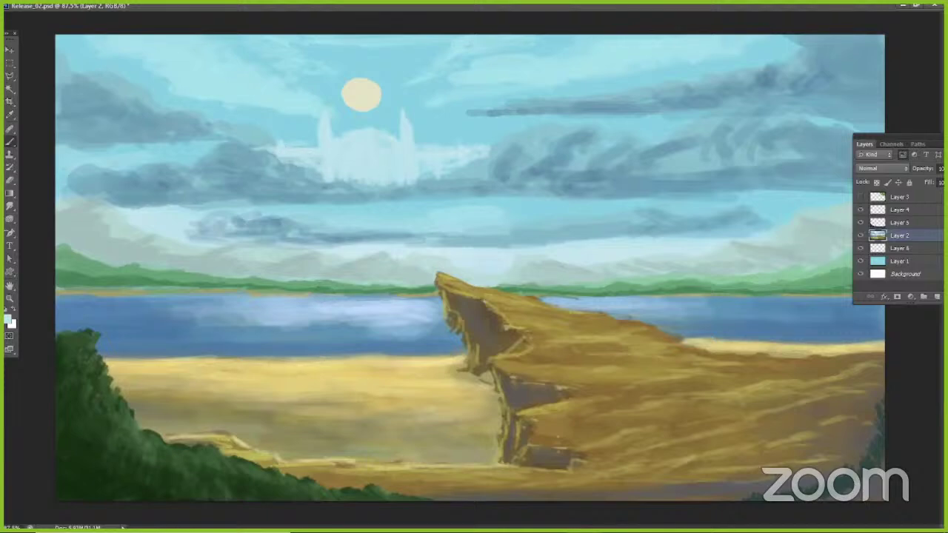
# Step: Build up and darken the cloud mass right of the castle with blue-grey tones sampled from the clouds
pyautogui.keyDown('alt'); pyautogui.click(297, 183); pyautogui.keyUp('alt')
pyautogui.keyDown('alt'); pyautogui.click(575, 152); pyautogui.keyUp('alt')
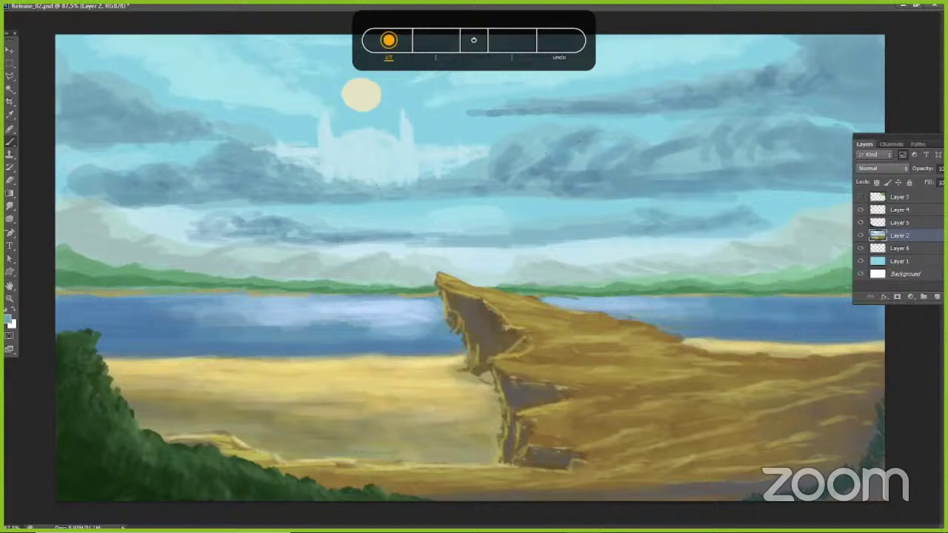
pyautogui.press(']')
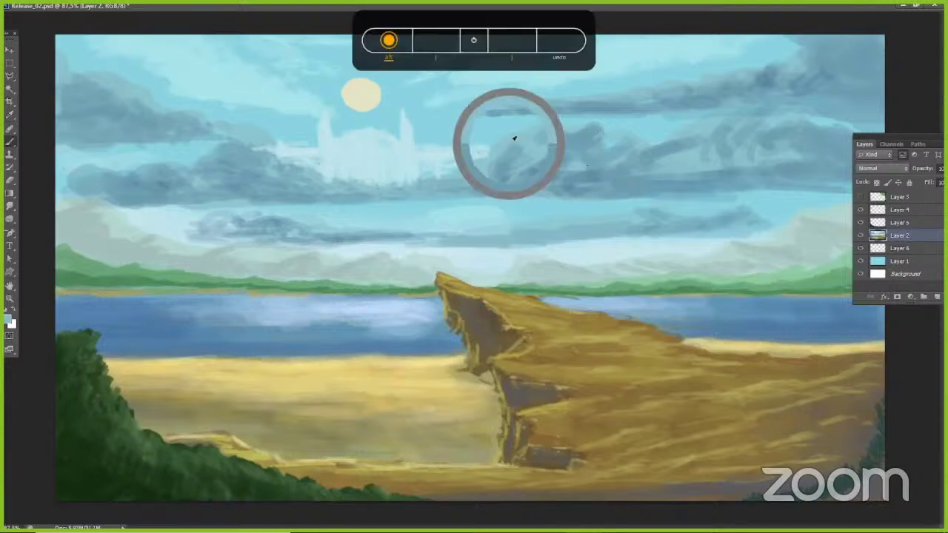
# Step: Highlight the cloud right of the castle with light cyan (H 189, S 20, B 97), lowering the brush opacity to 26% and its size to 15 px
pyautogui.click(9, 321)
pyautogui.click(692, 191)
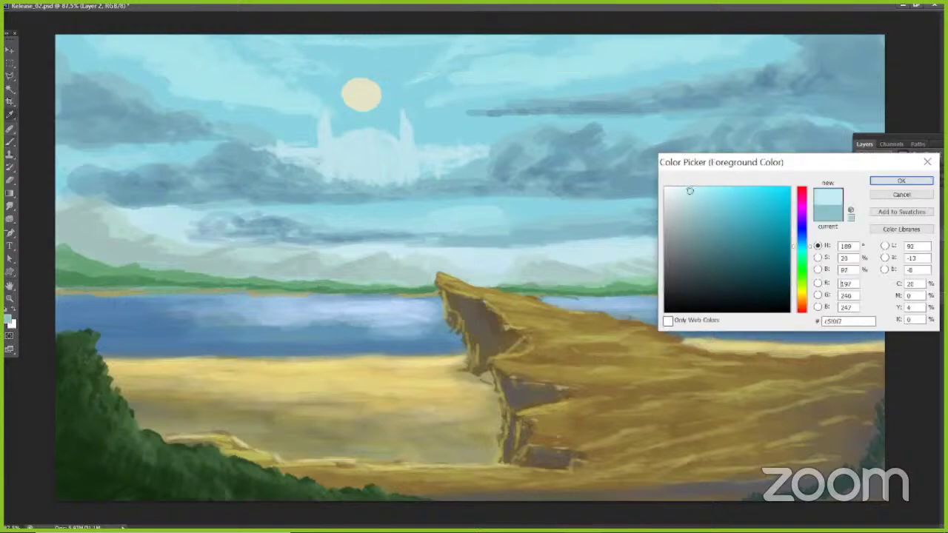
pyautogui.click(901, 181)
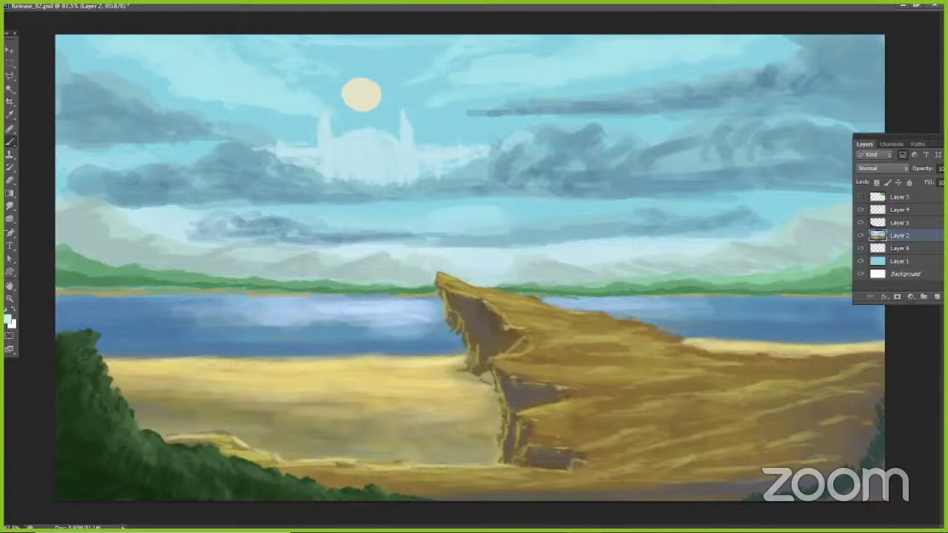
pyautogui.press('f')
pyautogui.click(214, 21)
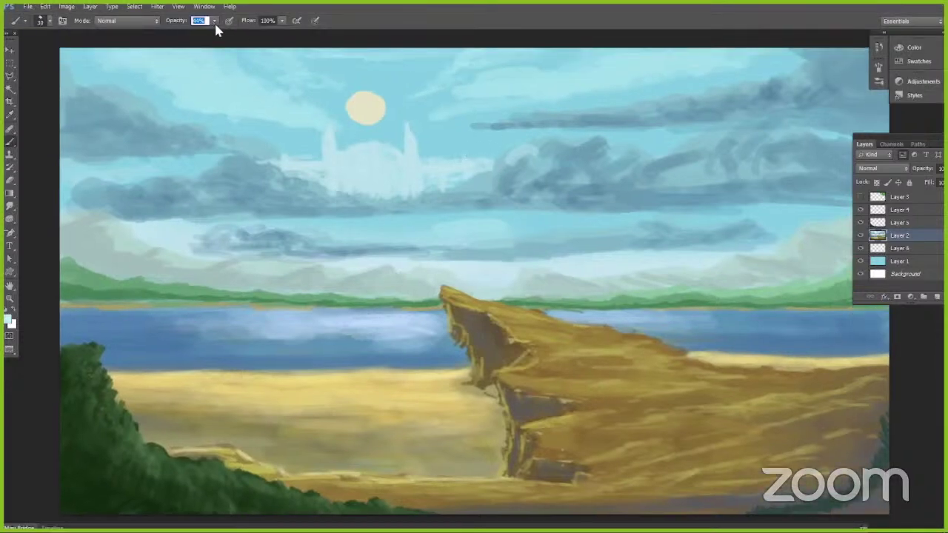
pyautogui.write('26')
pyautogui.press('Return')
pyautogui.press('[')
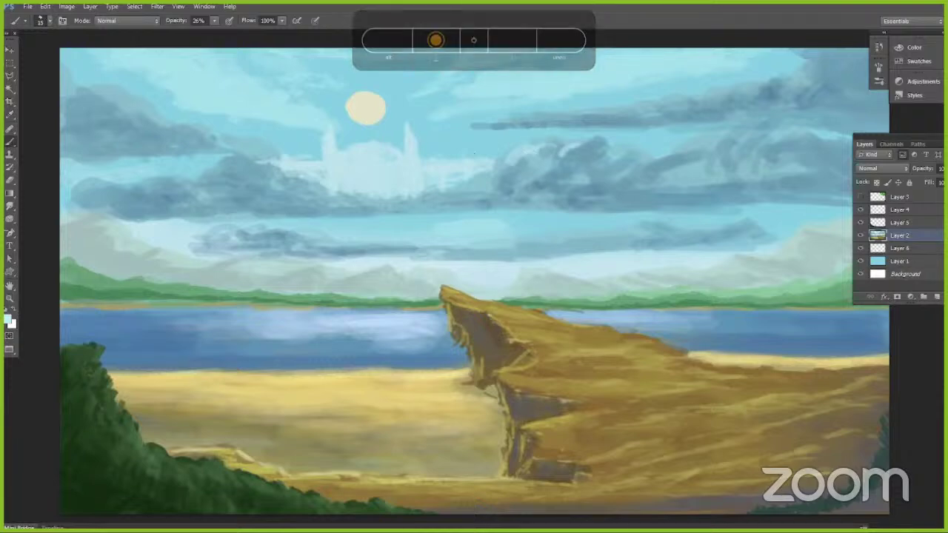
# Step: Lower the brush opacity to 19% and add soft light-cyan highlights to the dark clouds on both sides of the castle
pyautogui.click(215, 21)
pyautogui.moveTo(216, 33); pyautogui.dragTo(212, 33)
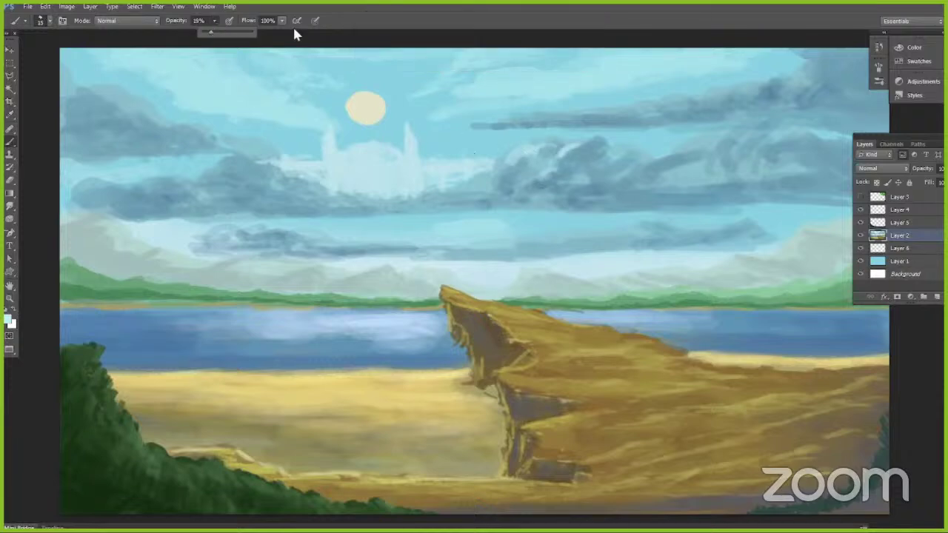
pyautogui.click(294, 29)
pyautogui.press(']')
pyautogui.press(']')
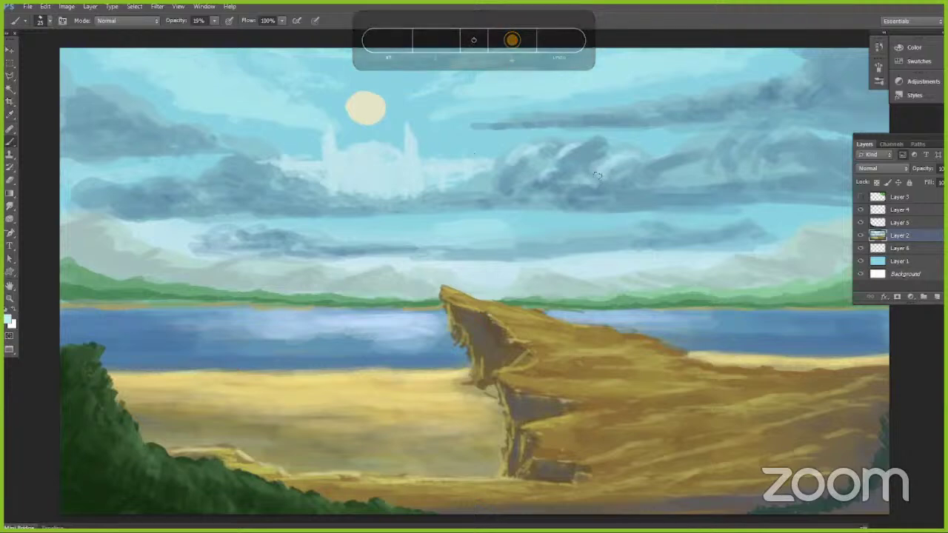
pyautogui.press('[')
pyautogui.press('[')
pyautogui.moveTo(501, 182)
pyautogui.mouseDown()
pyautogui.moveTo(516, 169)
pyautogui.moveTo(481, 191)
pyautogui.moveTo(419, 199)
pyautogui.mouseUp()
pyautogui.moveTo(234, 166)
pyautogui.mouseDown()
pyautogui.moveTo(308, 199)
pyautogui.moveTo(298, 193)
pyautogui.moveTo(384, 208)
pyautogui.mouseUp()
pyautogui.moveTo(206, 177)
pyautogui.mouseDown()
pyautogui.moveTo(236, 180)
pyautogui.moveTo(207, 180)
pyautogui.mouseUp()
# Step: Set the foreground to pale cream (f6f1d3) and highlight the billowing cloud right of the castle with a 20 px brush
pyautogui.click(8, 320)
pyautogui.click(802, 294)
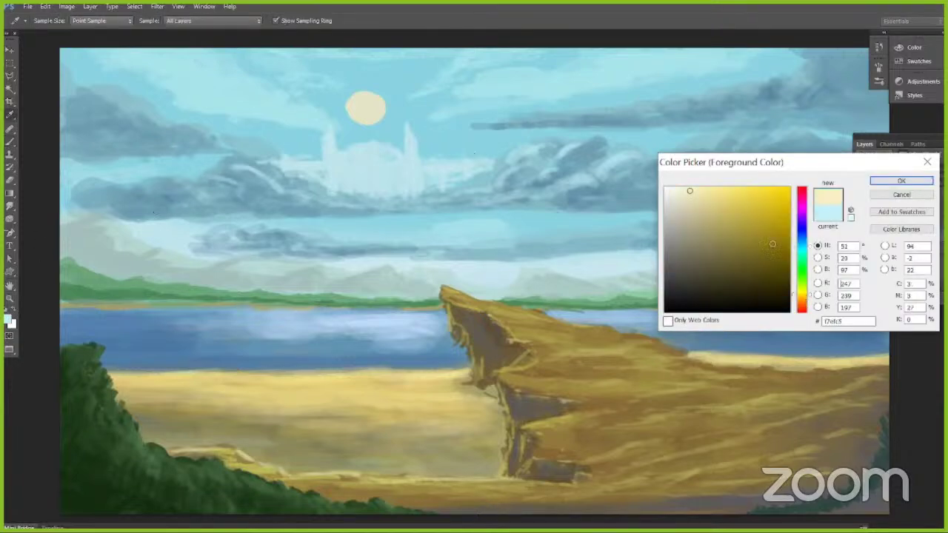
pyautogui.click(688, 191)
pyautogui.click(681, 191)
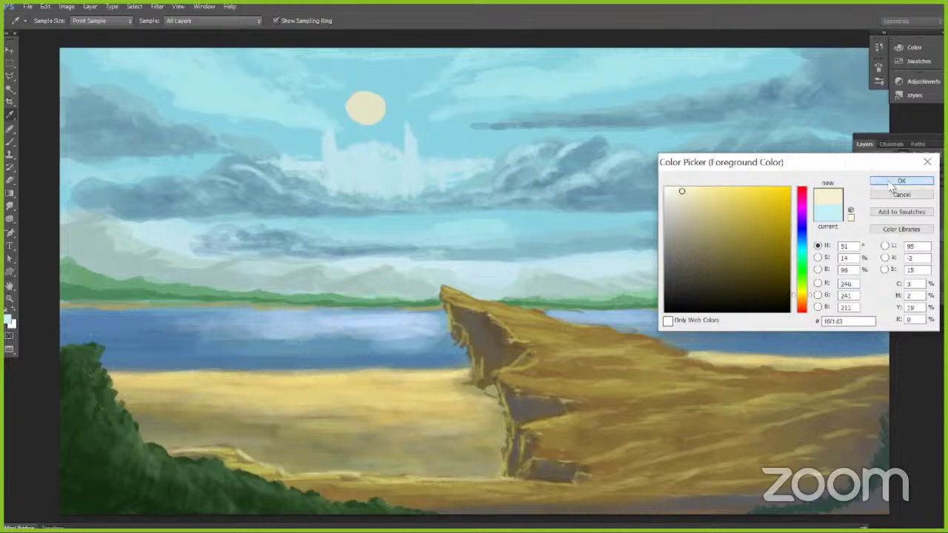
pyautogui.click(893, 183)
pyautogui.press(']')
pyautogui.moveTo(590, 144)
pyautogui.mouseDown()
pyautogui.moveTo(549, 178)
pyautogui.moveTo(505, 193)
pyautogui.mouseUp()
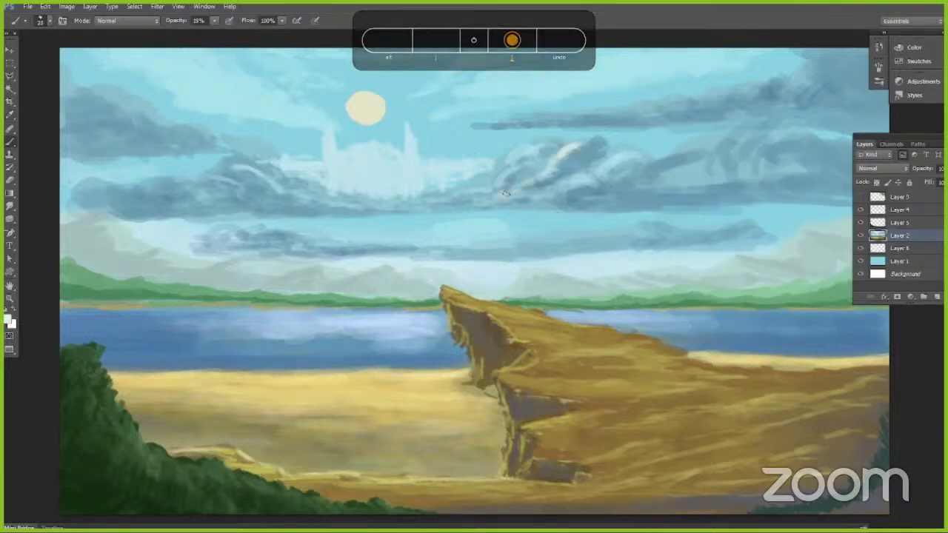
# Step: Add thin cream highlights along the low cloud band above the distant hills with a smaller brush
pyautogui.press('[')
pyautogui.press('[')
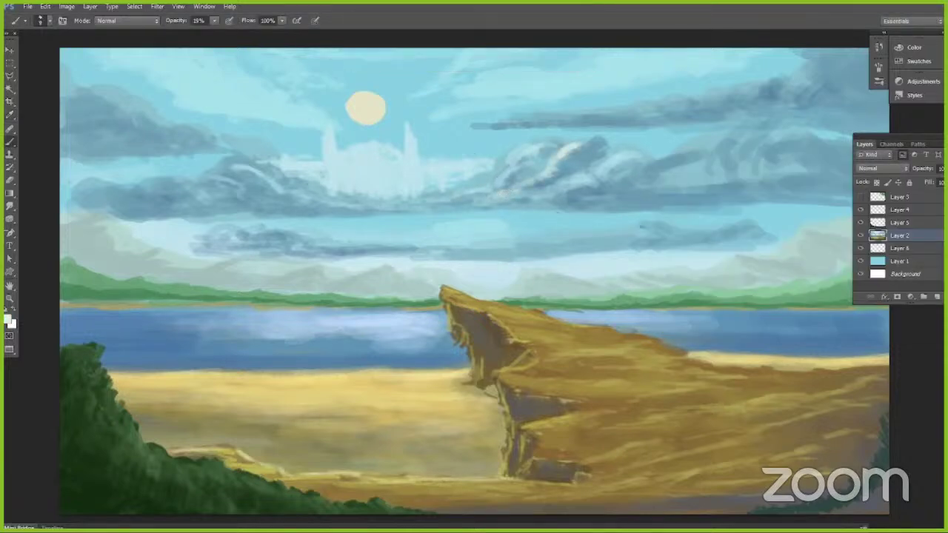
pyautogui.moveTo(512, 244); pyautogui.dragTo(477, 249)
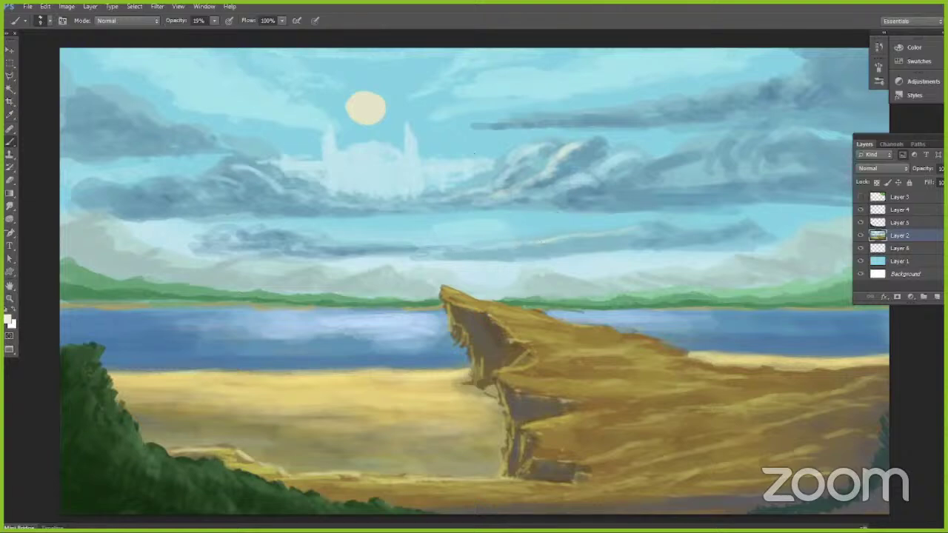
pyautogui.moveTo(401, 248); pyautogui.dragTo(356, 247)
# Step: Paint curved cream highlights on the middle and upper dark clouds at the left of the sky
pyautogui.moveTo(169, 183)
pyautogui.mouseDown()
pyautogui.moveTo(241, 203)
pyautogui.moveTo(246, 186)
pyautogui.moveTo(269, 192)
pyautogui.mouseUp()
pyautogui.moveTo(89, 100)
pyautogui.mouseDown()
pyautogui.moveTo(122, 97)
pyautogui.moveTo(133, 124)
pyautogui.moveTo(185, 134)
pyautogui.mouseUp()
pyautogui.press('[')
pyautogui.press(']')
pyautogui.press(']')
pyautogui.moveTo(72, 103)
pyautogui.mouseDown()
pyautogui.moveTo(121, 110)
pyautogui.moveTo(174, 136)
pyautogui.moveTo(206, 135)
pyautogui.mouseUp()
# Step: Add cream highlights to the pale upper-right streaks and along the long thin dark cloud with a 15 px brush
pyautogui.press(']')
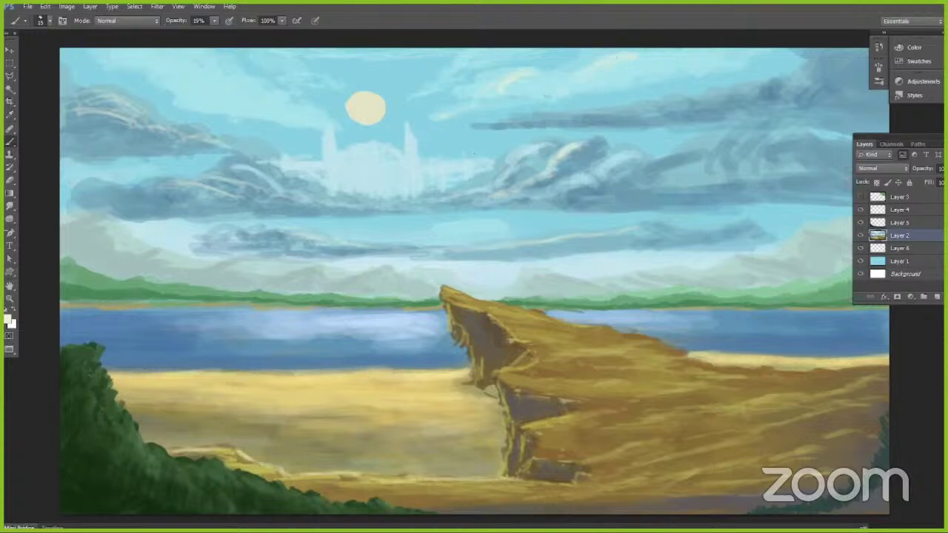
pyautogui.moveTo(693, 96)
pyautogui.mouseDown()
pyautogui.moveTo(643, 113)
pyautogui.moveTo(470, 126)
pyautogui.mouseUp()
pyautogui.moveTo(818, 65)
pyautogui.mouseDown()
pyautogui.moveTo(712, 110)
pyautogui.moveTo(653, 113)
pyautogui.mouseUp()
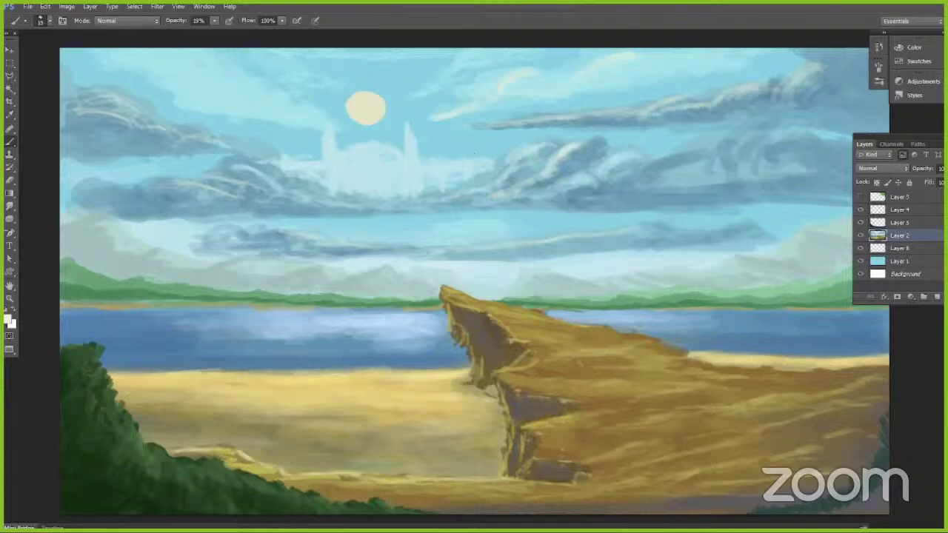
# Step: Paint swirling cream highlights across the large dark cloud on the right, then finer strokes along its underside with a smaller brush
pyautogui.moveTo(803, 135)
pyautogui.mouseDown()
pyautogui.moveTo(733, 156)
pyautogui.moveTo(731, 135)
pyautogui.moveTo(715, 135)
pyautogui.moveTo(676, 160)
pyautogui.moveTo(646, 166)
pyautogui.moveTo(633, 151)
pyautogui.moveTo(597, 172)
pyautogui.mouseUp()
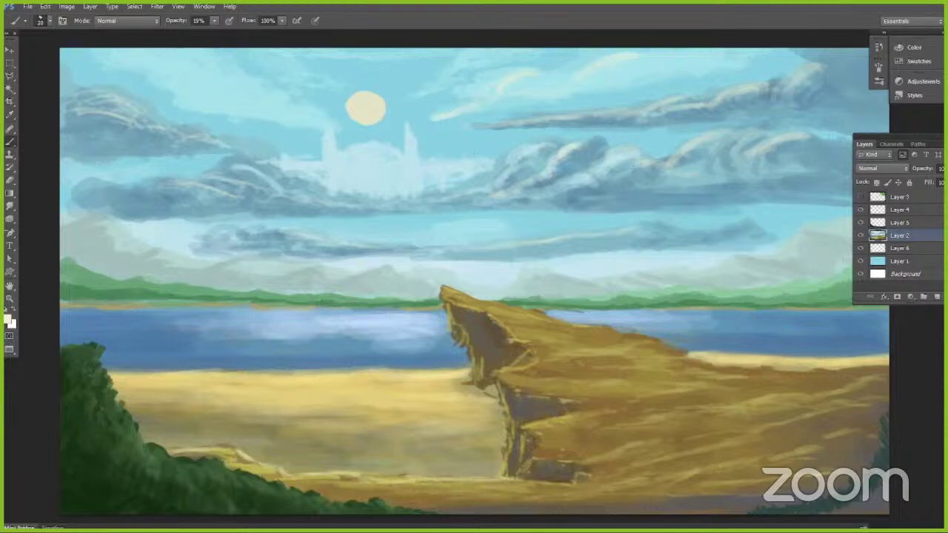
pyautogui.moveTo(808, 141)
pyautogui.mouseDown()
pyautogui.moveTo(782, 176)
pyautogui.moveTo(725, 181)
pyautogui.moveTo(729, 174)
pyautogui.moveTo(696, 172)
pyautogui.moveTo(563, 197)
pyautogui.mouseUp()
pyautogui.press('[')
pyautogui.press('[')
pyautogui.press('[')
pyautogui.moveTo(799, 173)
pyautogui.mouseDown()
pyautogui.moveTo(776, 187)
pyautogui.moveTo(704, 196)
pyautogui.mouseUp()
pyautogui.moveTo(787, 191); pyautogui.dragTo(560, 205)
# Step: Extend the cream highlights over the middle-left cloud and dab some onto the low cloud band above the hills, using a 20 px brush
pyautogui.press(']')
pyautogui.moveTo(139, 188); pyautogui.dragTo(256, 206)
pyautogui.press(']')
pyautogui.moveTo(97, 189)
pyautogui.mouseDown()
pyautogui.moveTo(166, 208)
pyautogui.moveTo(86, 194)
pyautogui.moveTo(169, 206)
pyautogui.moveTo(379, 208)
pyautogui.mouseUp()
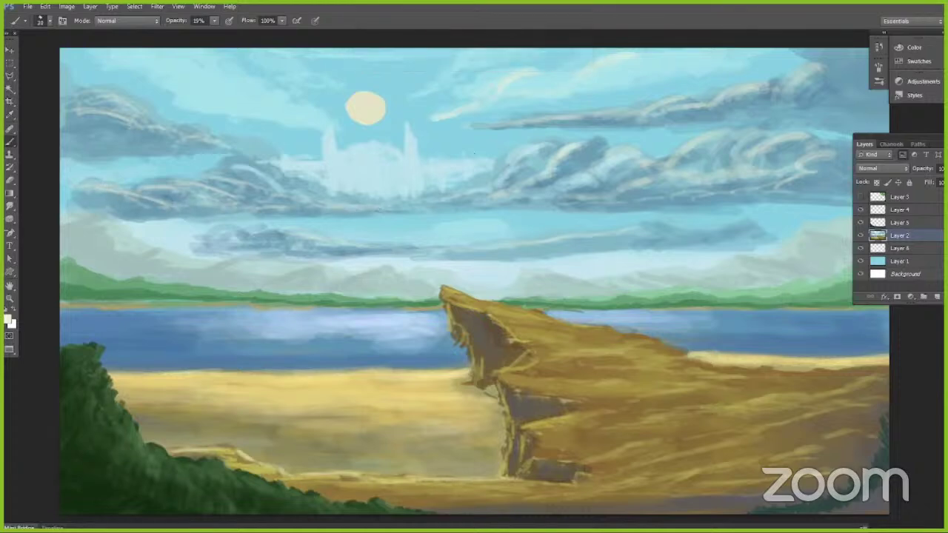
pyautogui.moveTo(222, 169)
pyautogui.mouseDown()
pyautogui.moveTo(256, 162)
pyautogui.moveTo(383, 203)
pyautogui.mouseUp()
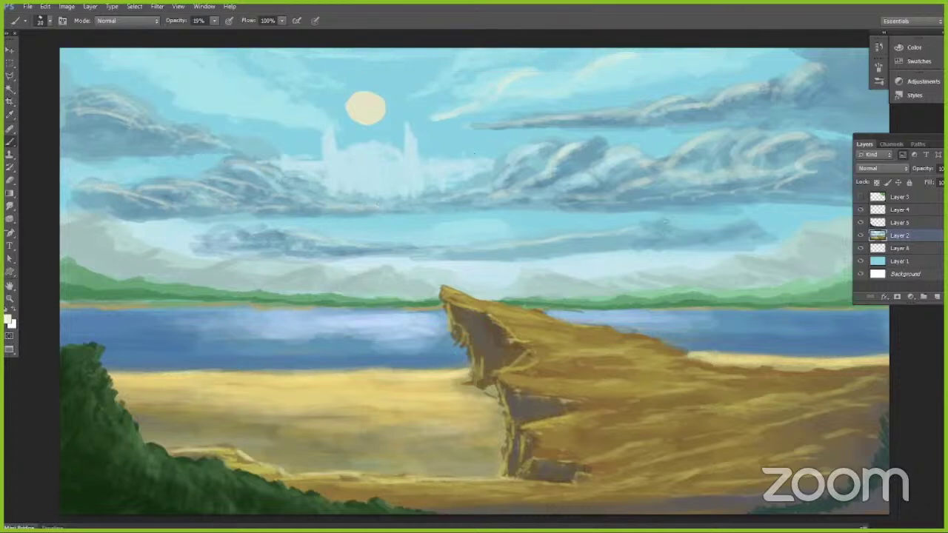
pyautogui.press(']')
pyautogui.press('[')
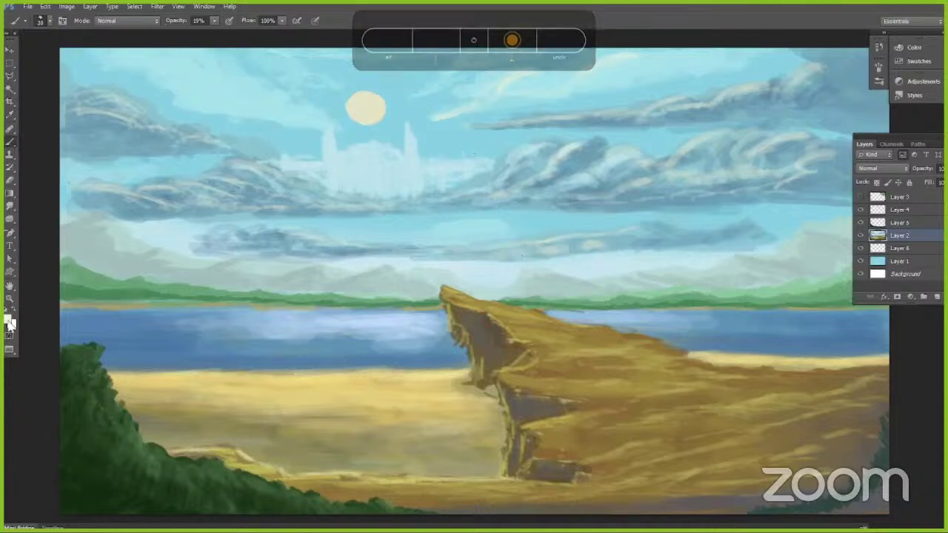
# Step: Set the foreground to pale blue (d7e3f4) and soften the large right-hand cloud with it
pyautogui.click(9, 321)
pyautogui.click(802, 252)
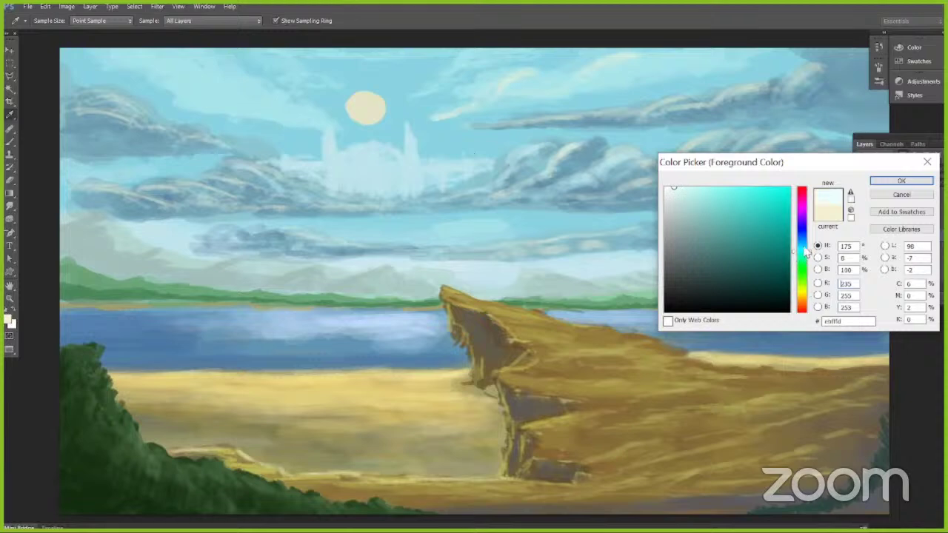
pyautogui.click(799, 237)
pyautogui.click(679, 193)
pyautogui.moveTo(803, 243); pyautogui.dragTo(797, 237)
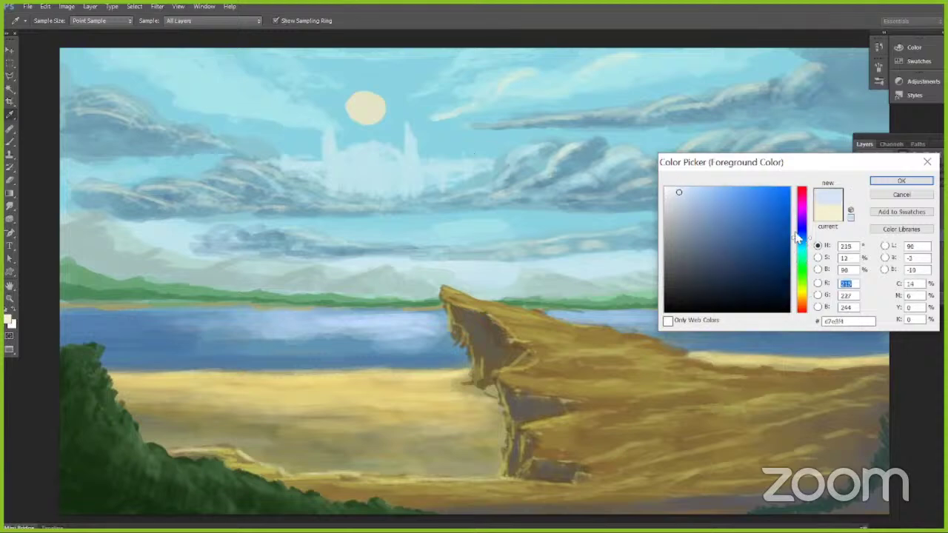
pyautogui.click(901, 181)
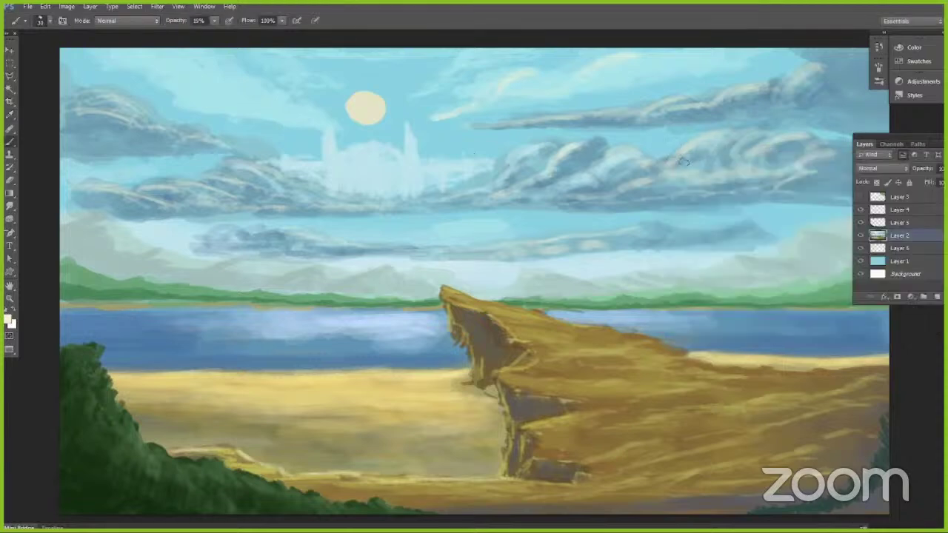
pyautogui.moveTo(684, 161)
pyautogui.mouseDown()
pyautogui.moveTo(698, 152)
pyautogui.moveTo(609, 197)
pyautogui.mouseUp()
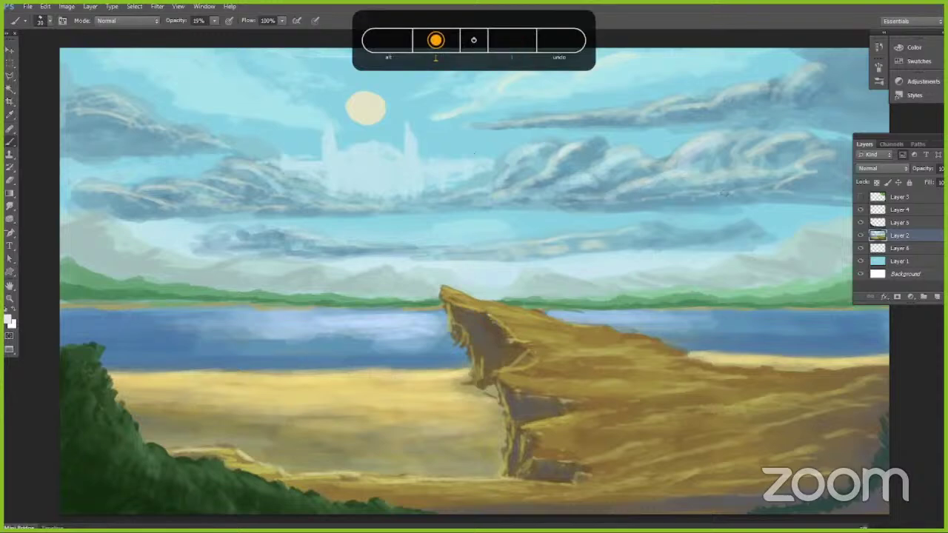
# Step: Add pale blue highlights to the upper-right corner cloud, using 20 px and 10 px brushes
pyautogui.moveTo(861, 61)
pyautogui.mouseDown()
pyautogui.moveTo(840, 79)
pyautogui.moveTo(863, 53)
pyautogui.moveTo(856, 75)
pyautogui.moveTo(834, 82)
pyautogui.mouseUp()
pyautogui.moveTo(868, 97); pyautogui.dragTo(763, 112)
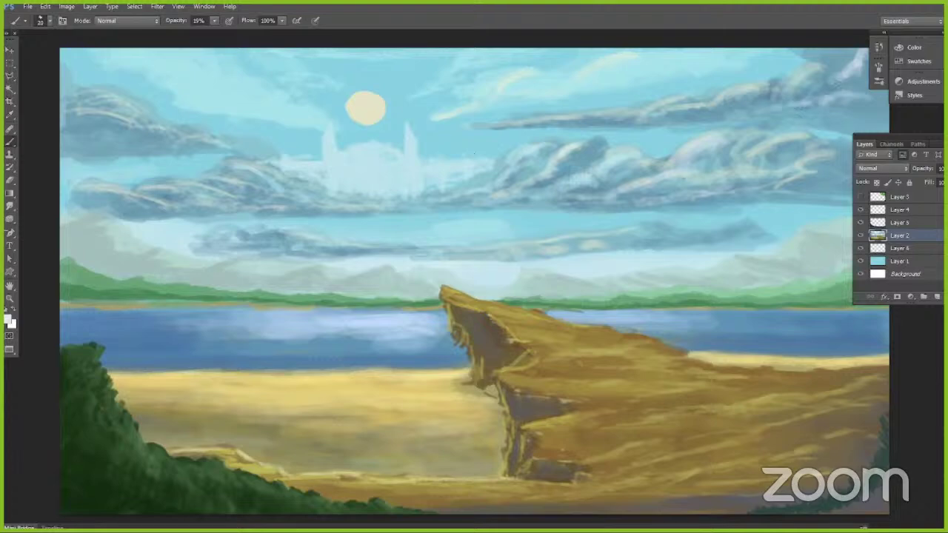
pyautogui.moveTo(836, 82); pyautogui.dragTo(712, 117)
pyautogui.press('[')
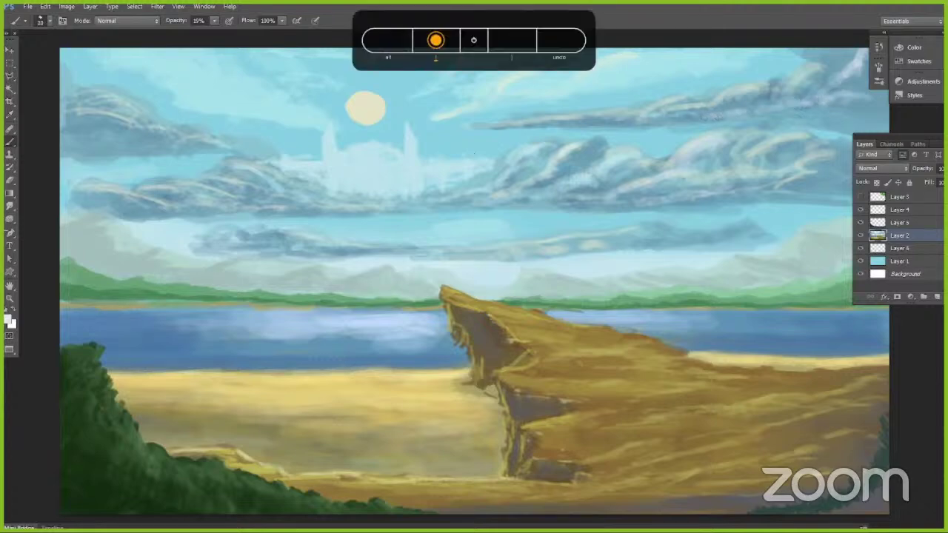
pyautogui.press('[')
pyautogui.moveTo(804, 92); pyautogui.dragTo(774, 102)
pyautogui.moveTo(791, 92); pyautogui.dragTo(765, 107)
pyautogui.moveTo(767, 108); pyautogui.dragTo(734, 109)
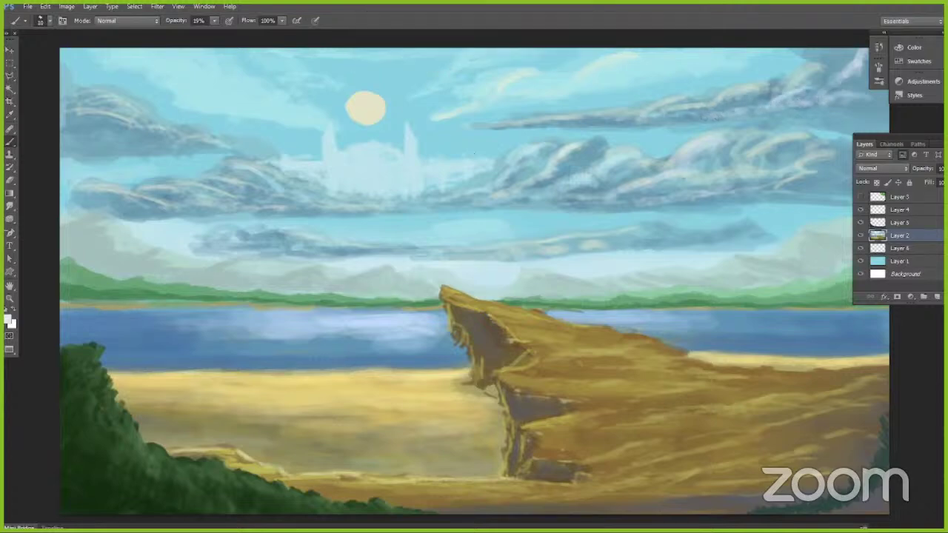
# Step: Brighten the streaky upper clouds on both sides of the sun with a 25 px brush, using pale blue and cream sampled from the sun
pyautogui.press(']')
pyautogui.press(']')
pyautogui.press(']')
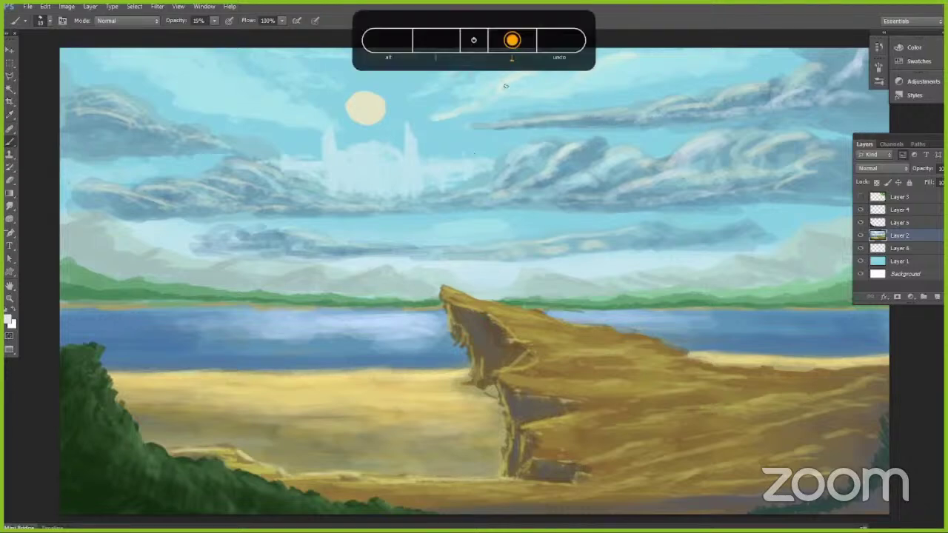
pyautogui.moveTo(519, 78)
pyautogui.mouseDown()
pyautogui.moveTo(482, 105)
pyautogui.moveTo(443, 120)
pyautogui.mouseUp()
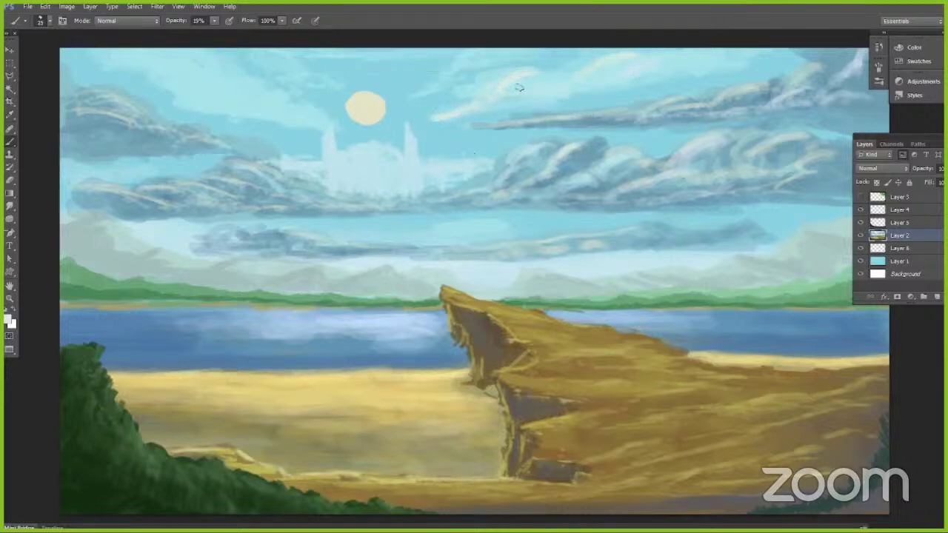
pyautogui.press(']')
pyautogui.press('[')
pyautogui.keyDown('alt'); pyautogui.click(371, 109); pyautogui.keyUp('alt')
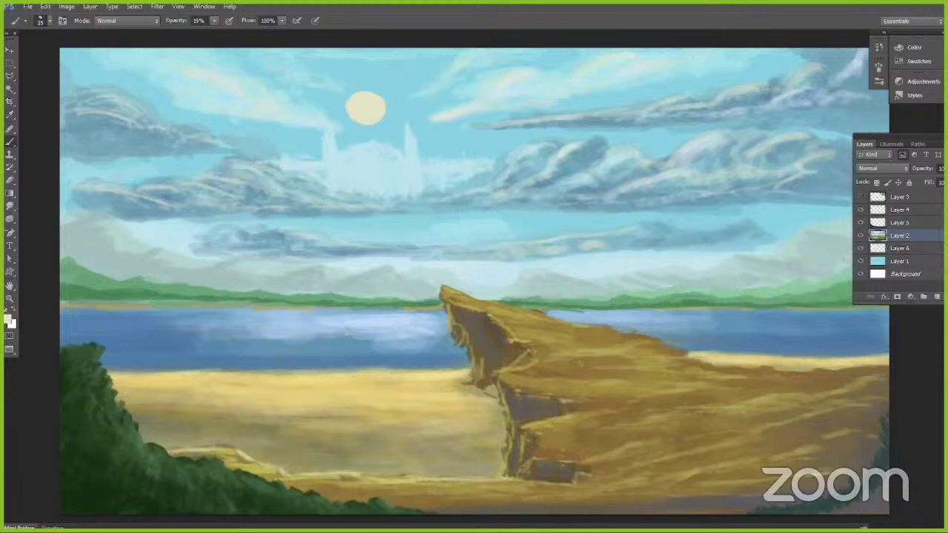
# Step: Blend sampled blue-grey into the dark clouds on the left and right, and move the Layers panel off the canvas
pyautogui.keyDown('alt'); pyautogui.click(126, 152); pyautogui.keyUp('alt')
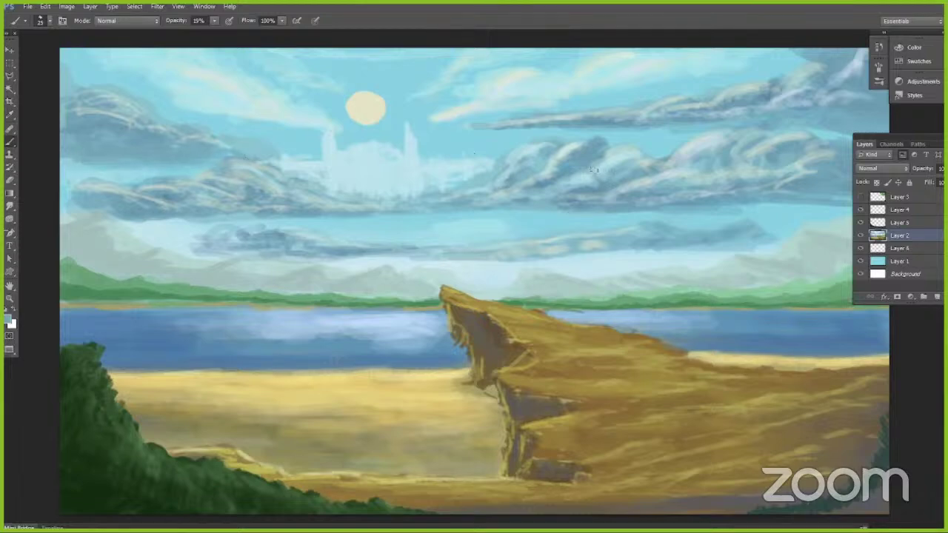
pyautogui.moveTo(870, 139); pyautogui.dragTo(906, 207)
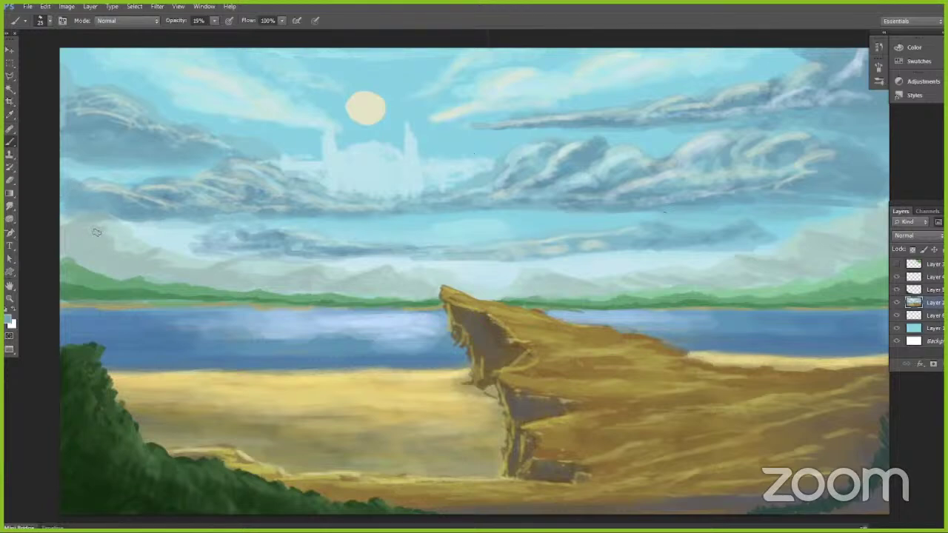
# Step: Repaint the left mountain slopes with grey sampled from them, using a smaller brush at 53% opacity
pyautogui.press('alt')
pyautogui.keyDown('alt'); pyautogui.click(66, 239); pyautogui.keyUp('alt')
pyautogui.keyDown('alt'); pyautogui.click(126, 224); pyautogui.keyUp('alt')
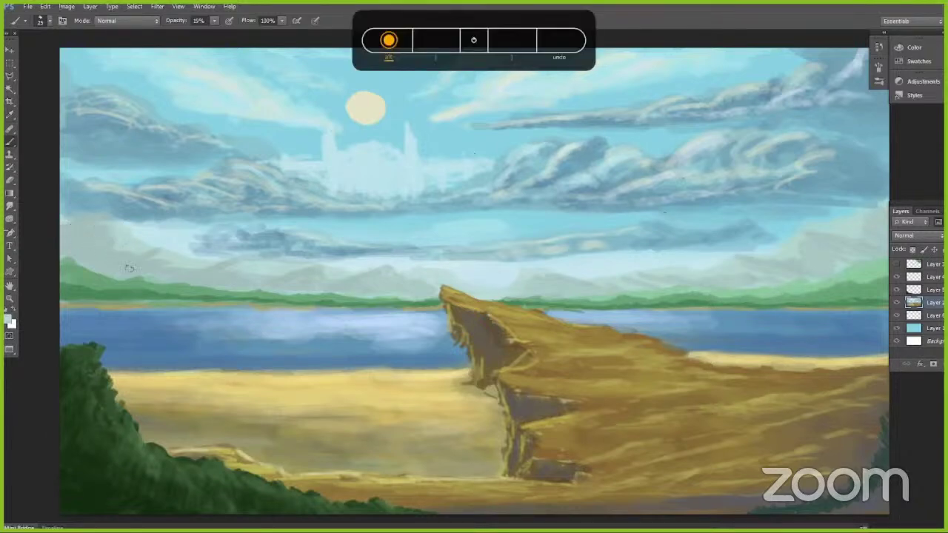
pyautogui.press('[')
pyautogui.moveTo(215, 21); pyautogui.dragTo(232, 34)
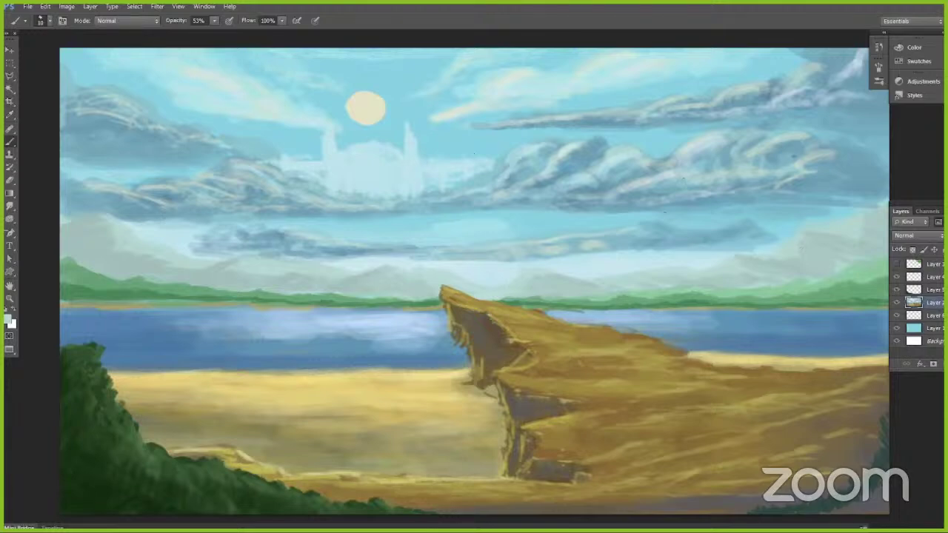
# Step: Tone down the large right-hand cloud's highlights with blue-grey sampled from it, using a 35 px brush and reducing opacity to 26%
pyautogui.keyDown('alt'); pyautogui.click(782, 148); pyautogui.keyUp('alt')
pyautogui.press(']')
pyautogui.press(']')
pyautogui.press(']')
pyautogui.press(']')
pyautogui.press(']')
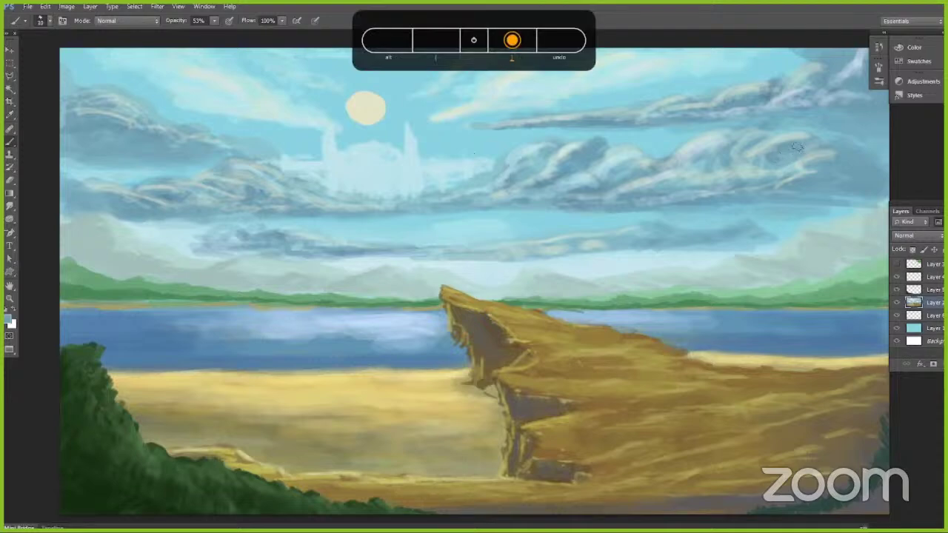
pyautogui.moveTo(770, 139); pyautogui.dragTo(807, 148)
pyautogui.click(215, 20)
pyautogui.moveTo(215, 34); pyautogui.dragTo(203, 34)
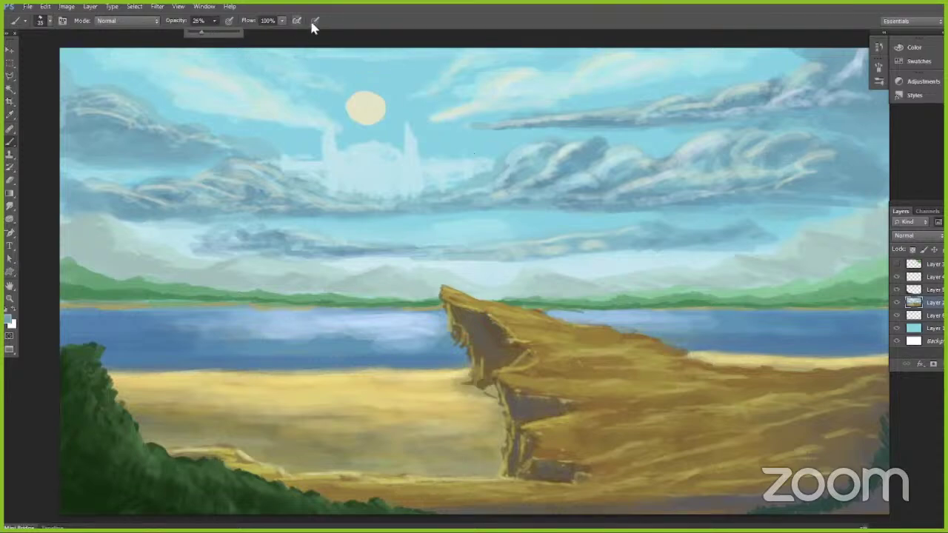
pyautogui.click(311, 22)
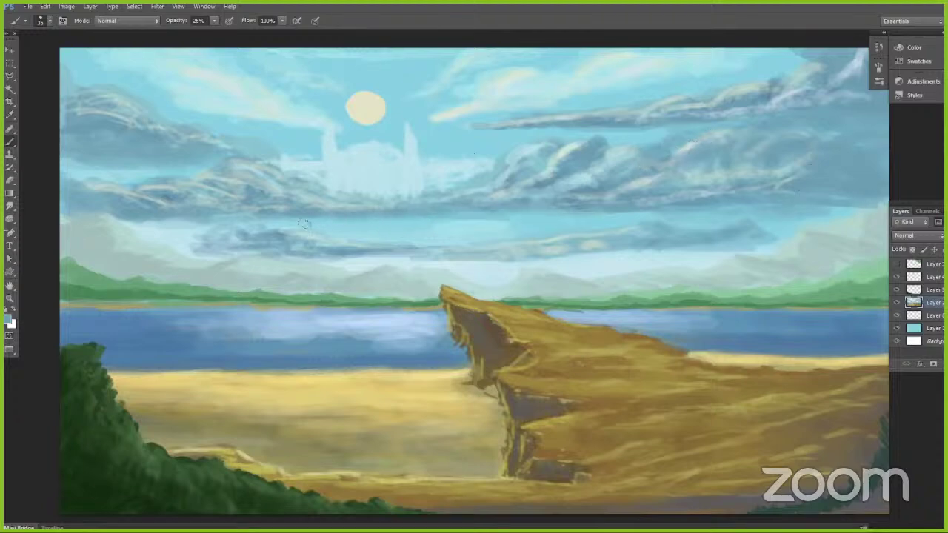
# Step: Lower the brush opacity to 17% and blend the left and central clouds into the sky
pyautogui.press(']')
pyautogui.click(215, 21)
pyautogui.moveTo(214, 34); pyautogui.dragTo(208, 33)
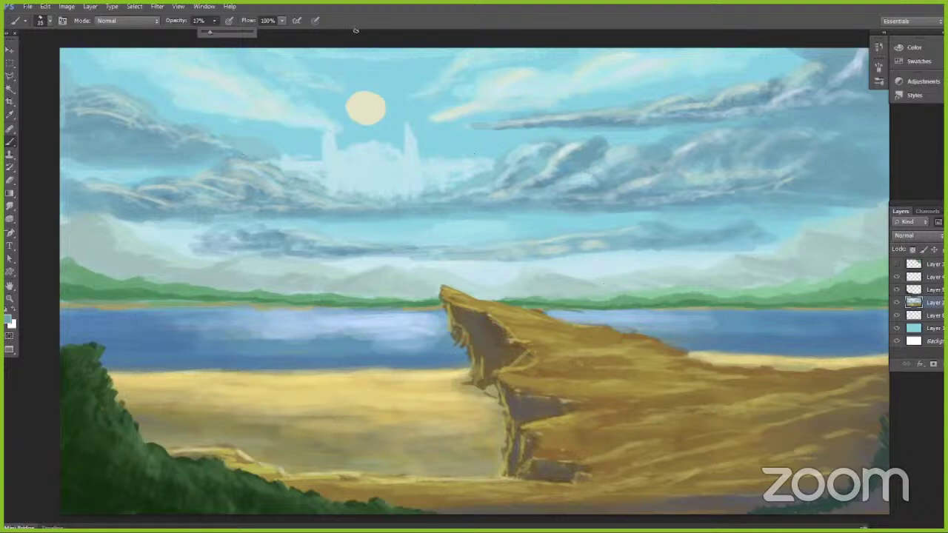
pyautogui.click(356, 30)
pyautogui.press(']')
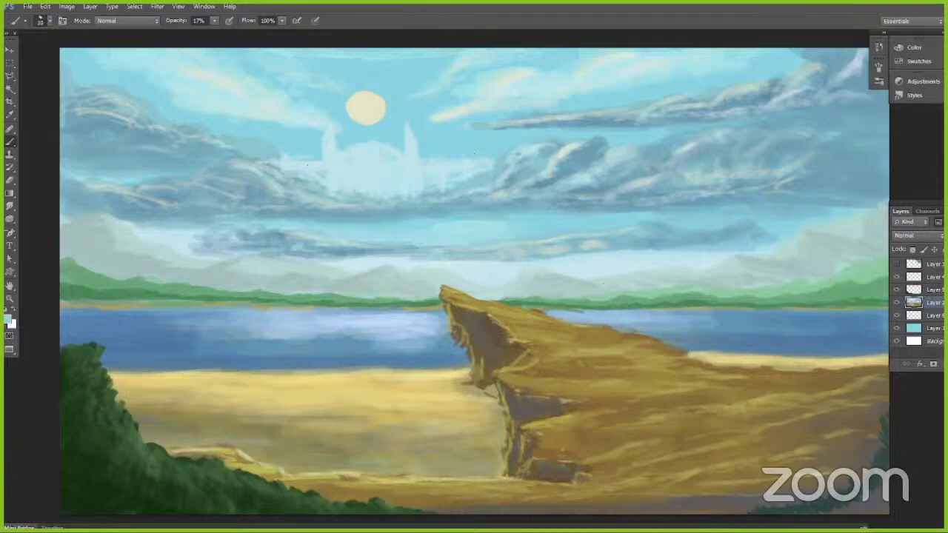
# Step: Sample a pale sky colour and brush light strokes along the underside of the central and right cloud banks
pyautogui.keyDown('alt'); pyautogui.click(547, 215); pyautogui.keyUp('alt')
pyautogui.press('alt')
pyautogui.moveTo(566, 212); pyautogui.dragTo(613, 200)
pyautogui.moveTo(536, 209); pyautogui.dragTo(563, 199)
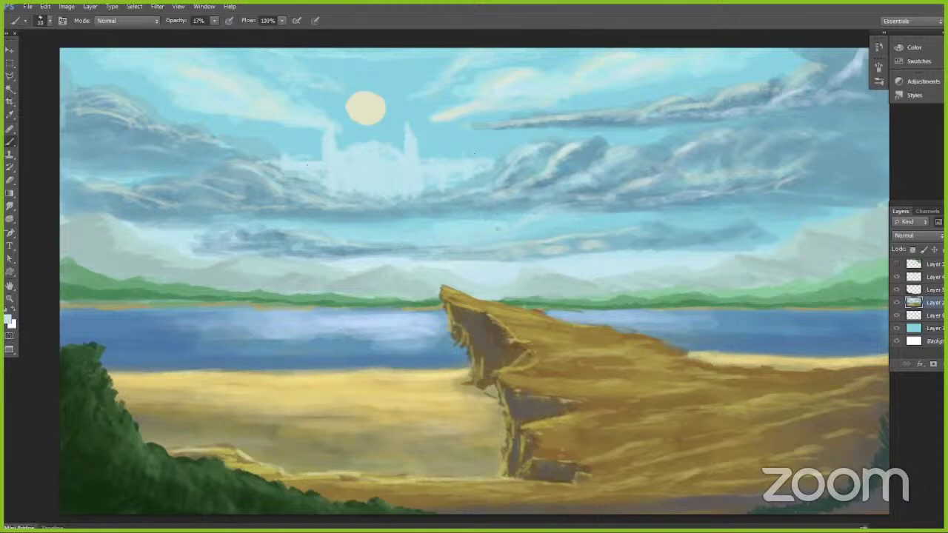
pyautogui.moveTo(298, 217); pyautogui.dragTo(452, 203)
pyautogui.moveTo(428, 212); pyautogui.dragTo(444, 206)
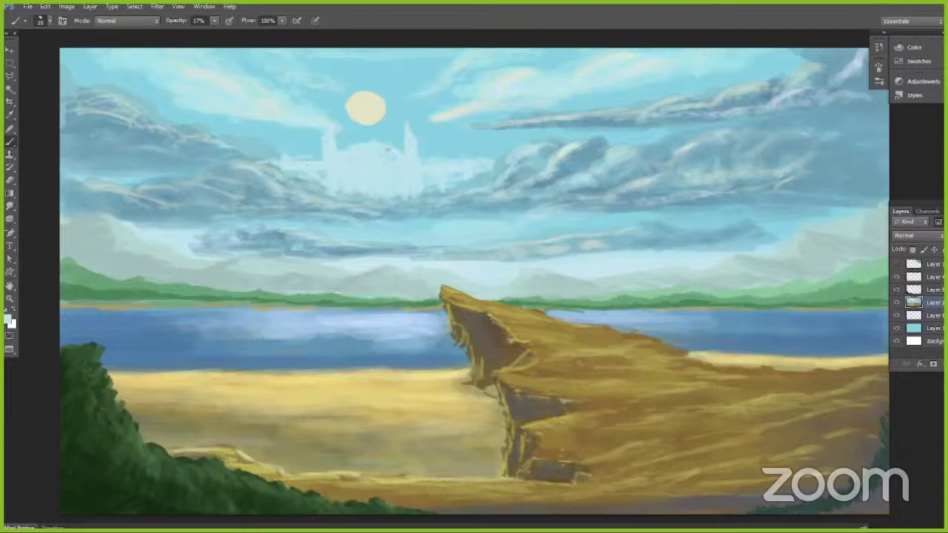
# Step: Add faint pale highlights to the cloud right of centre and to the cloud bank below the sun
pyautogui.moveTo(600, 153); pyautogui.dragTo(570, 168)
pyautogui.moveTo(427, 196); pyautogui.dragTo(440, 191)
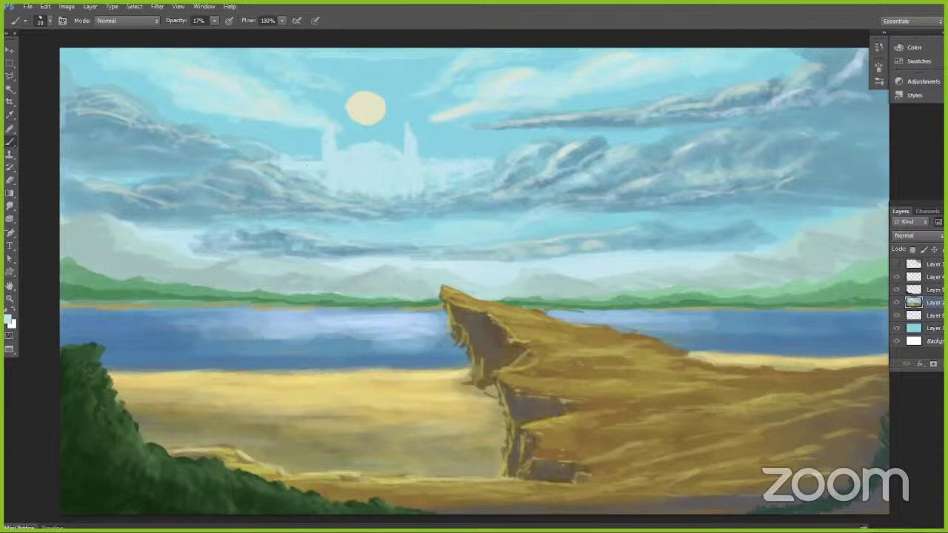
pyautogui.moveTo(349, 217); pyautogui.dragTo(370, 217)
pyautogui.moveTo(593, 149); pyautogui.dragTo(600, 144)
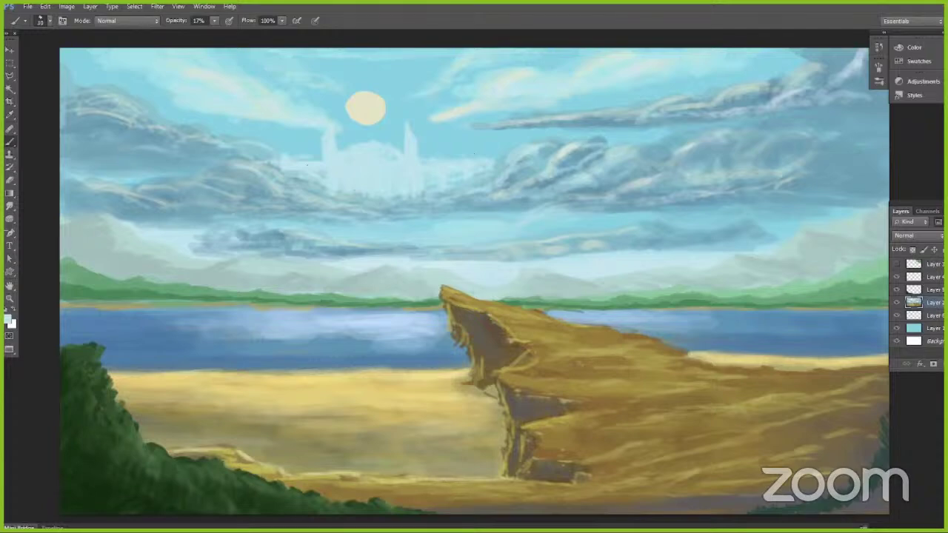
# Step: Paint pale wisps into the large right cloud, the streak above it, the left cloud and the far right edge
pyautogui.moveTo(666, 143); pyautogui.dragTo(684, 133)
pyautogui.moveTo(644, 157); pyautogui.dragTo(657, 149)
pyautogui.moveTo(696, 122); pyautogui.dragTo(708, 121)
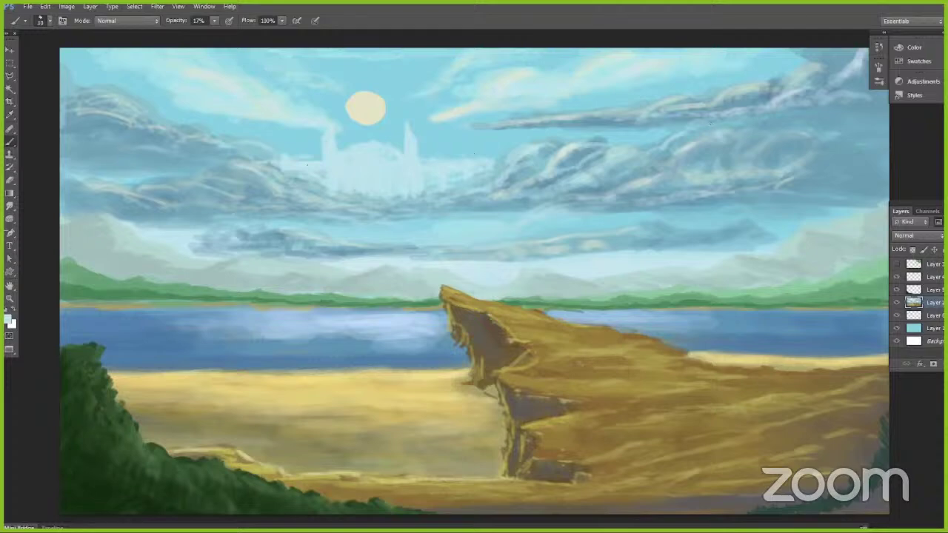
pyautogui.moveTo(165, 157); pyautogui.dragTo(200, 161)
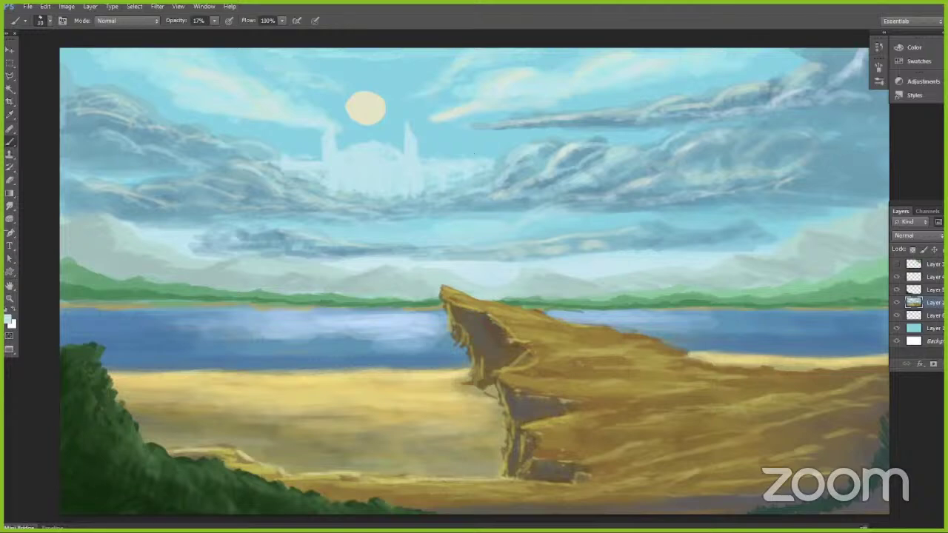
pyautogui.moveTo(874, 116)
pyautogui.mouseDown()
pyautogui.moveTo(860, 139)
pyautogui.moveTo(827, 153)
pyautogui.mouseUp()
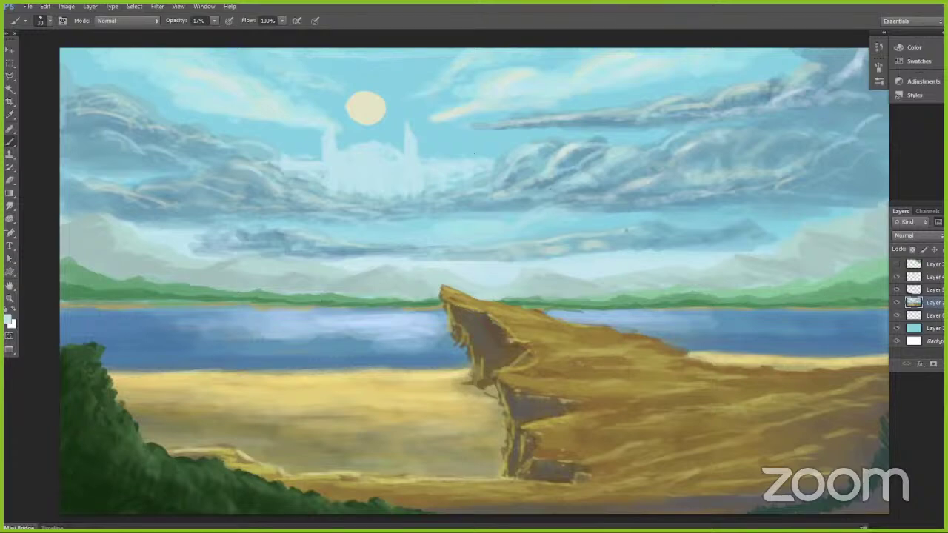
# Step: Sample the right-edge cloud colour and set the foreground to light blue 81bad1 for softening that cloud
pyautogui.keyDown('alt'); pyautogui.click(864, 185); pyautogui.keyUp('alt')
pyautogui.click(9, 321)
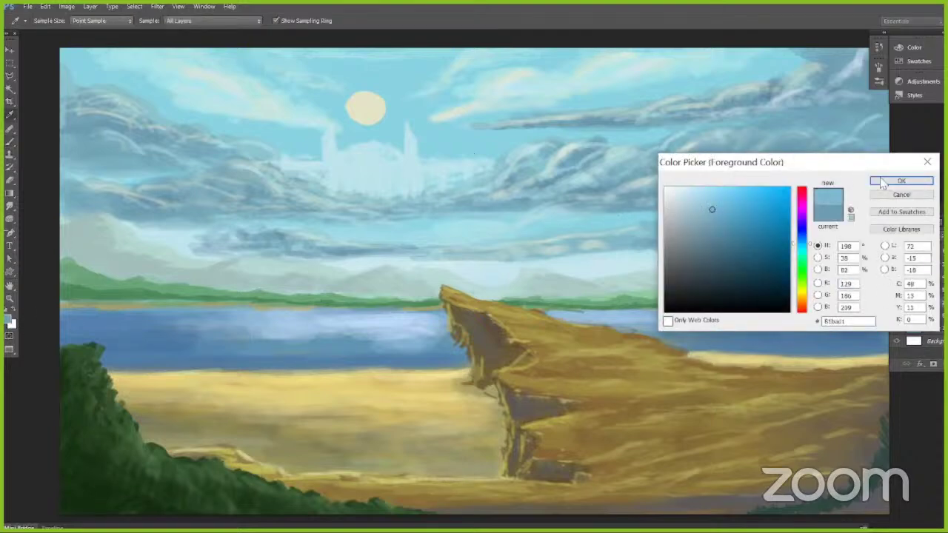
pyautogui.click(883, 183)
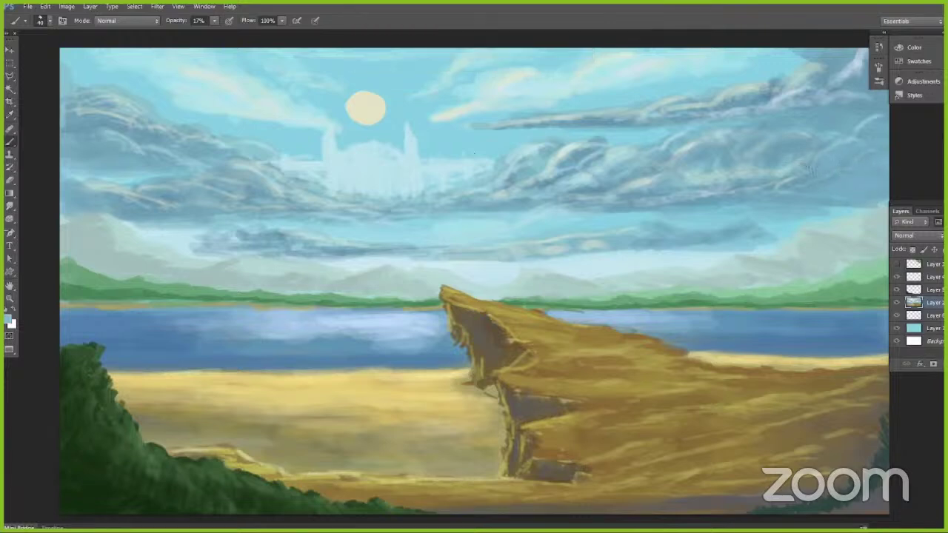
# Step: Soften the lower cloud band and left clouds with a 25 px brush, using light blue and a colour sampled beside the band
pyautogui.press('[')
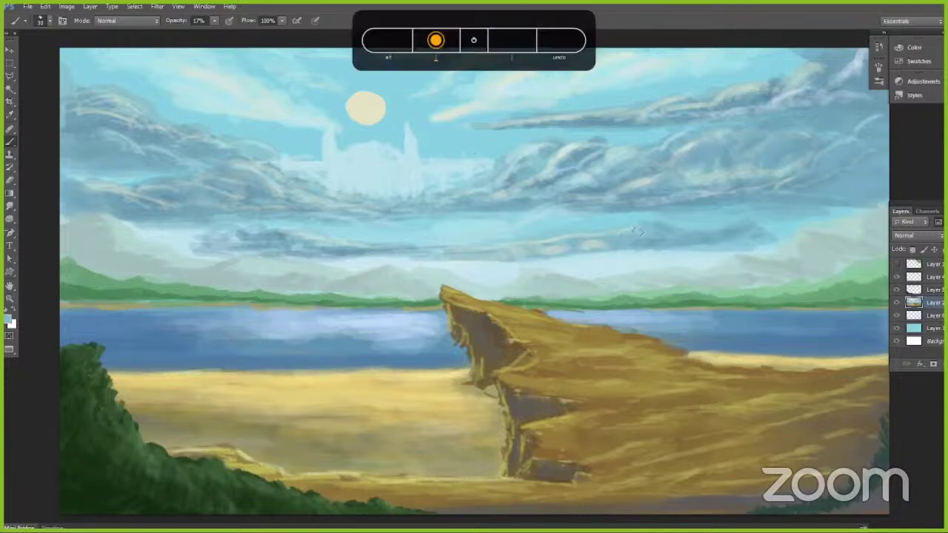
pyautogui.press('[')
pyautogui.press('[')
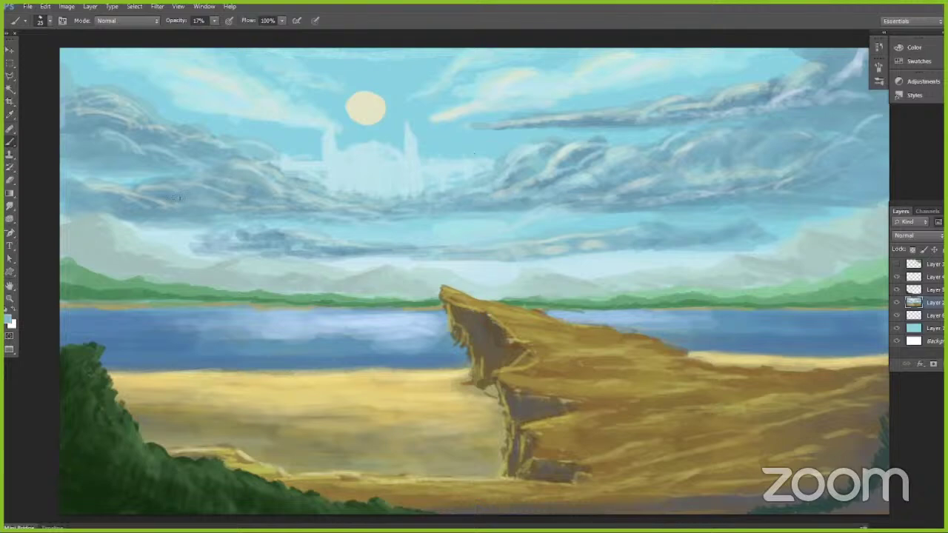
pyautogui.press('[')
pyautogui.press(']')
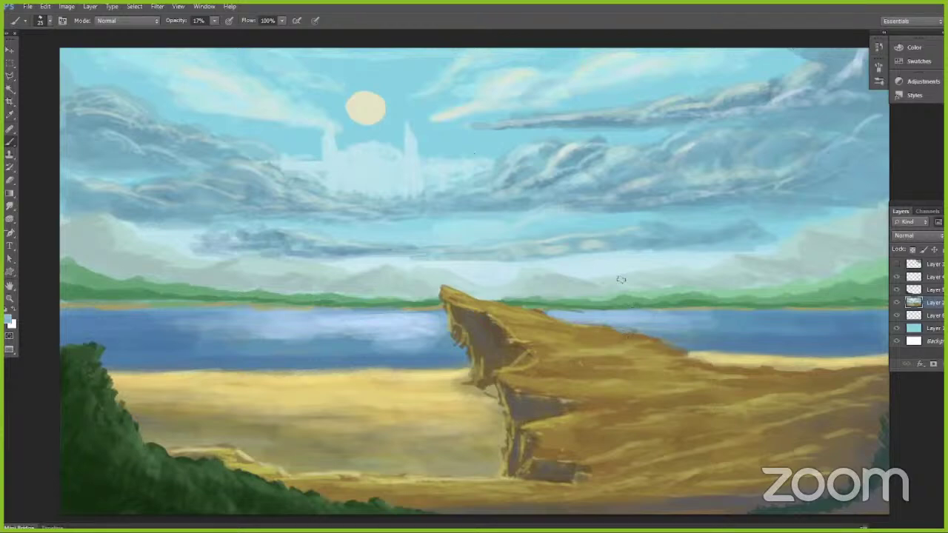
pyautogui.keyDown('alt'); pyautogui.click(604, 225); pyautogui.keyUp('alt')
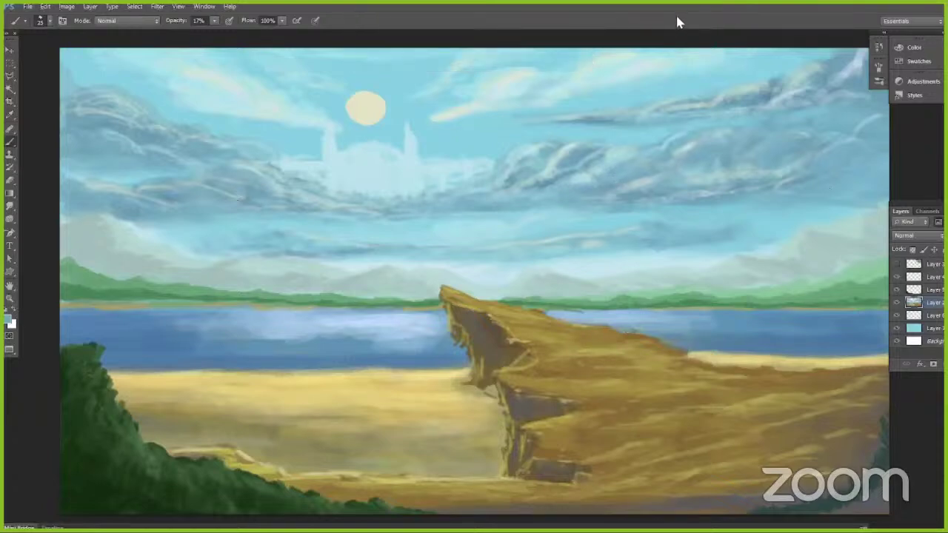
pyautogui.press('f')
pyautogui.press('f')
pyautogui.click(472, 517)
pyautogui.click(846, 436)
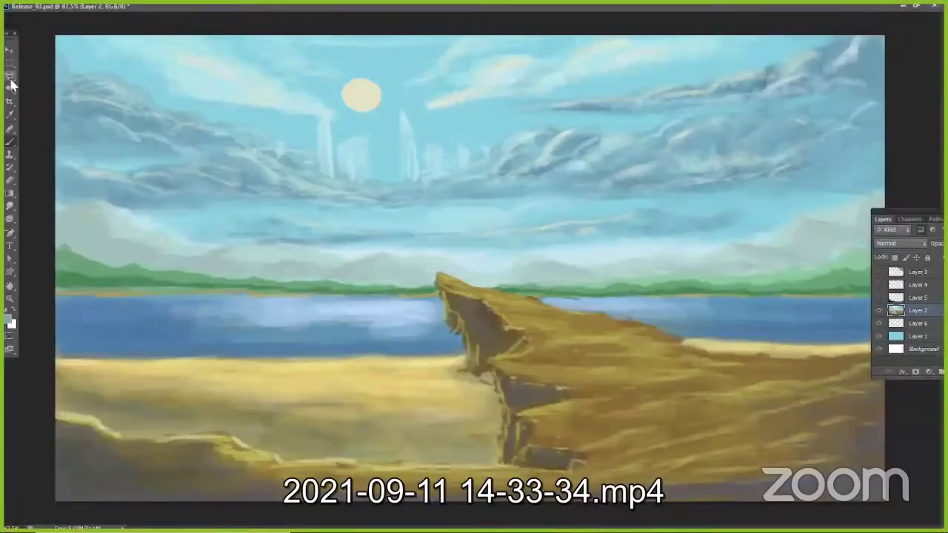
# Step: Select the cliff and foreground ground by tracing their outline with the Polygonal Lasso, closing the selection outside the canvas edges
pyautogui.rightClick(10, 80)
pyautogui.click(28, 80)
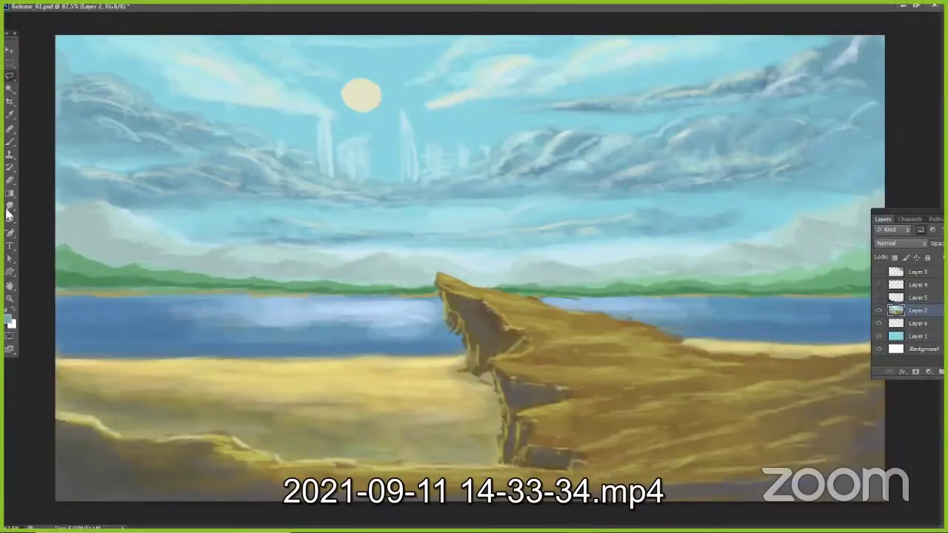
pyautogui.rightClick(11, 81)
pyautogui.click(39, 85)
pyautogui.click(57, 413)
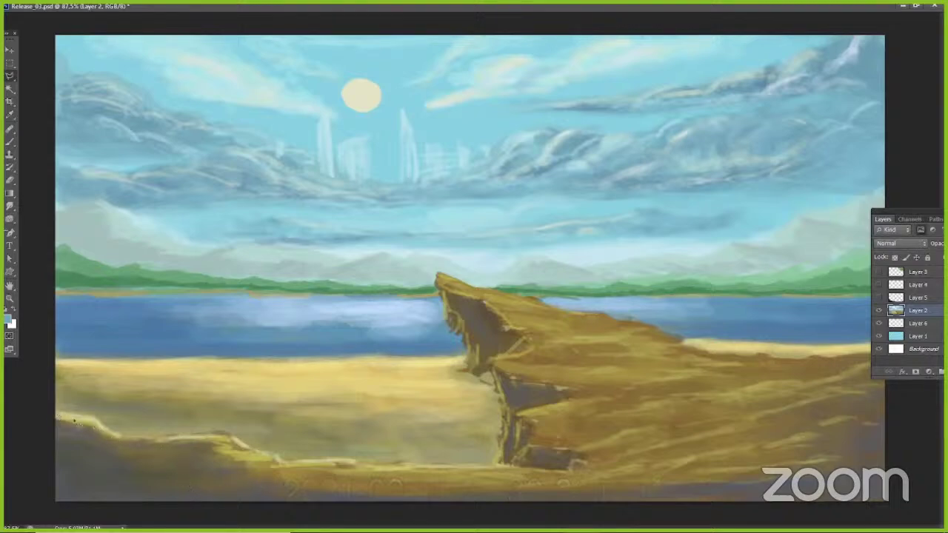
pyautogui.click(57, 413)
pyautogui.click(93, 420)
pyautogui.click(109, 432)
pyautogui.click(125, 436)
pyautogui.click(174, 435)
pyautogui.click(232, 433)
pyautogui.click(239, 442)
pyautogui.click(278, 459)
pyautogui.click(494, 466)
pyautogui.click(493, 372)
pyautogui.click(465, 366)
pyautogui.click(887, 357)
pyautogui.click(888, 508)
pyautogui.click(50, 514)
pyautogui.click(46, 418)
# Step: Cut the selected cliff and foreground ground to a new layer
pyautogui.press('f')
pyautogui.click(136, 6)
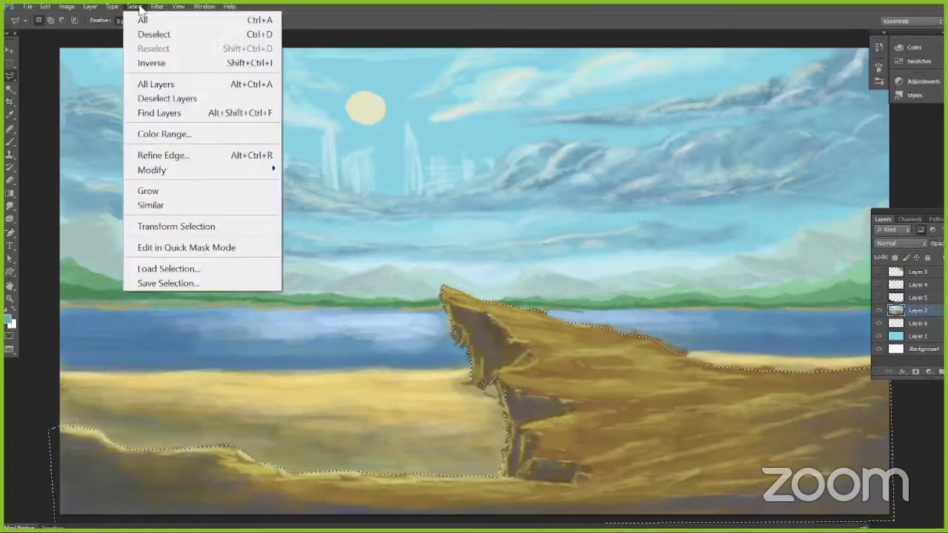
pyautogui.moveTo(90, 7)
pyautogui.click(297, 88)
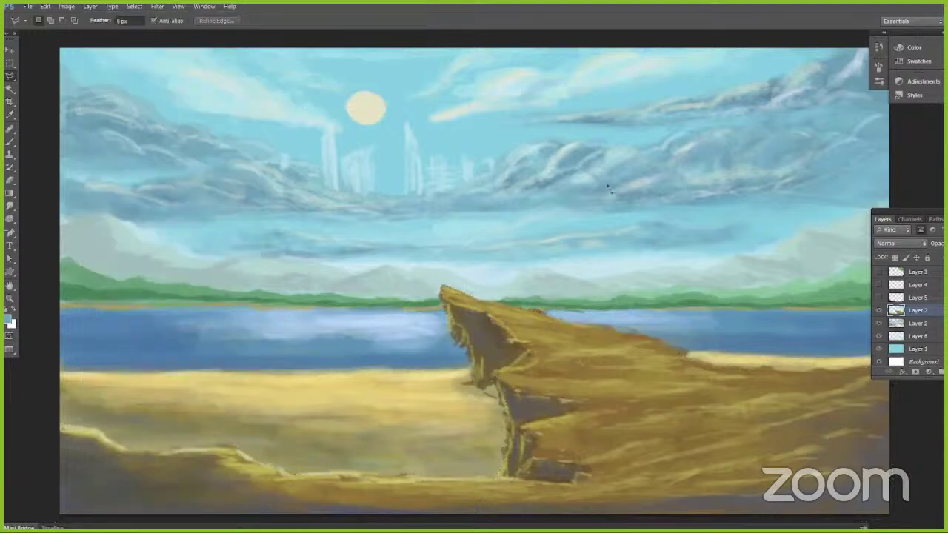
# Step: Toggle the cut-out cliff layer and Layer 2 to check the separation, leaving the cliff layer hidden and Layer 2 active
pyautogui.click(879, 311)
pyautogui.click(879, 312)
pyautogui.click(879, 312)
pyautogui.click(879, 311)
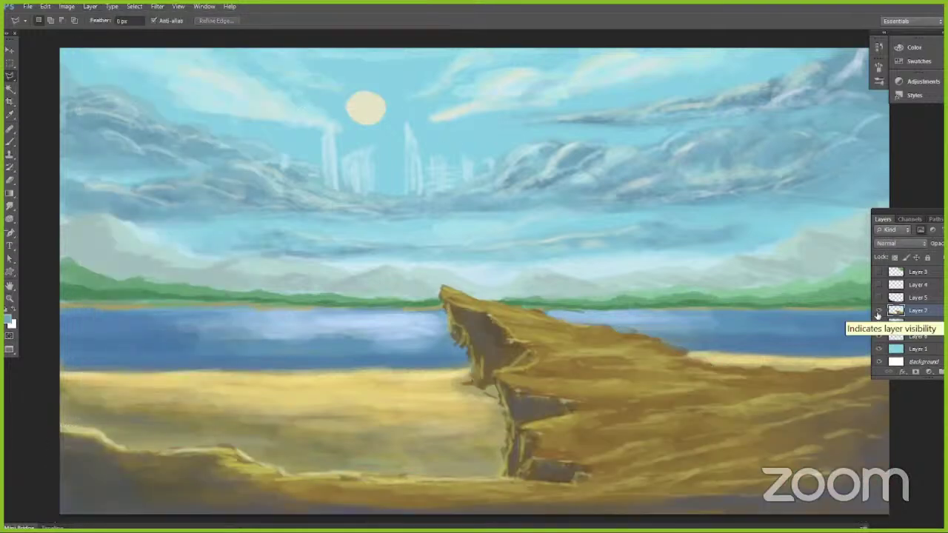
pyautogui.click(879, 312)
pyautogui.click(879, 312)
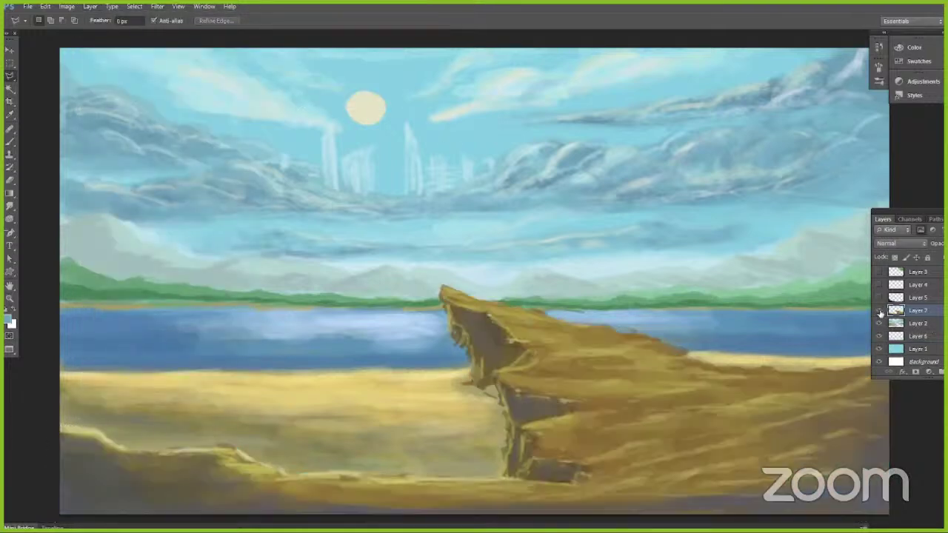
pyautogui.click(878, 312)
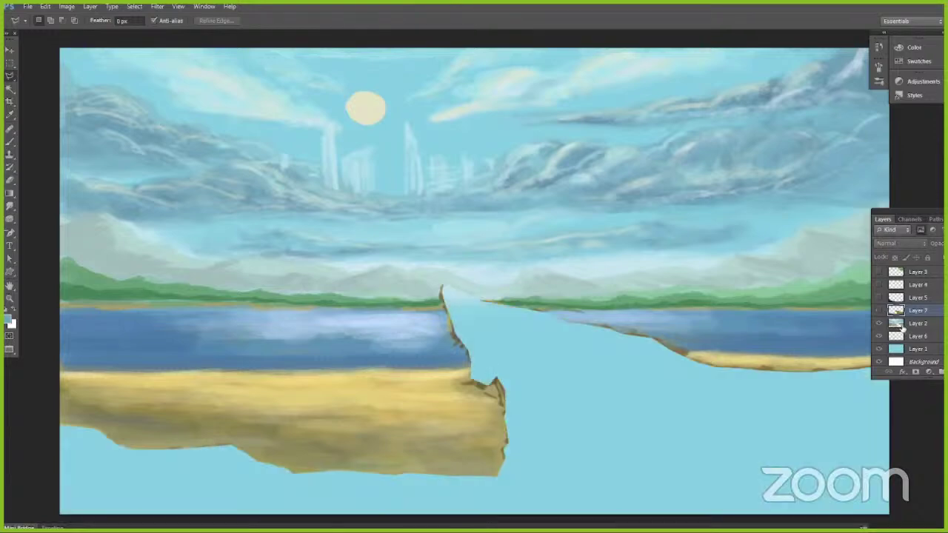
pyautogui.click(902, 325)
pyautogui.click(879, 324)
pyautogui.click(879, 325)
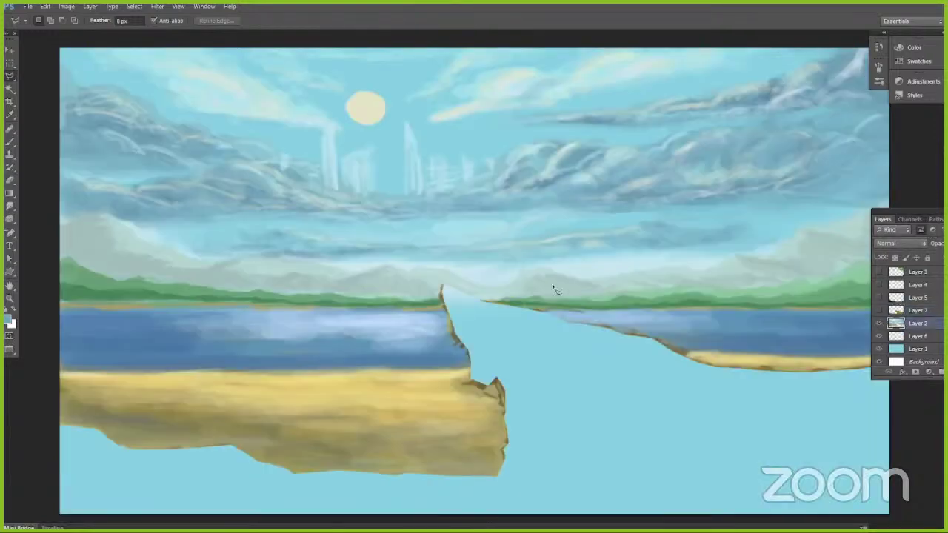
# Step: Raise the brush opacity to 62% and paint the distant hills and shoreline across the gap left by the cliff tip
pyautogui.click(10, 141)
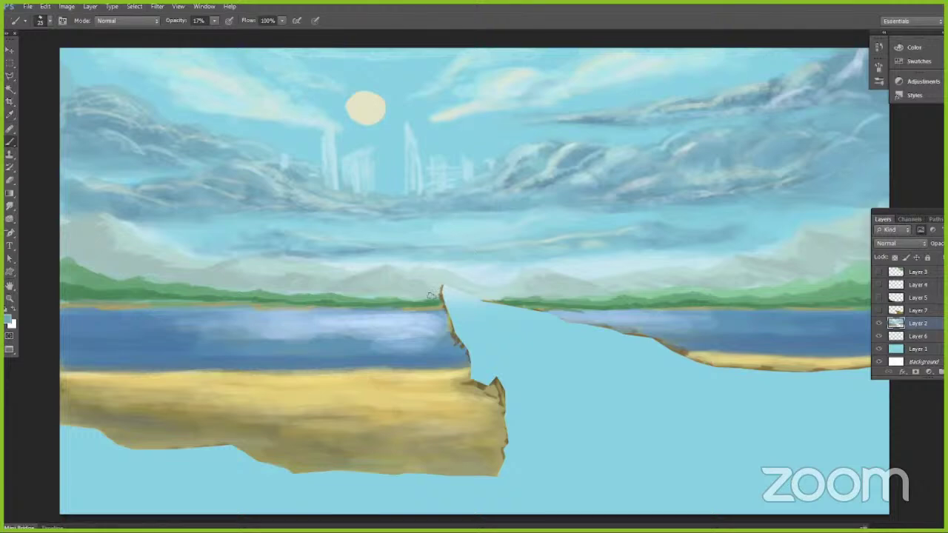
pyautogui.moveTo(215, 25); pyautogui.dragTo(242, 37)
pyautogui.moveTo(436, 299); pyautogui.dragTo(494, 301)
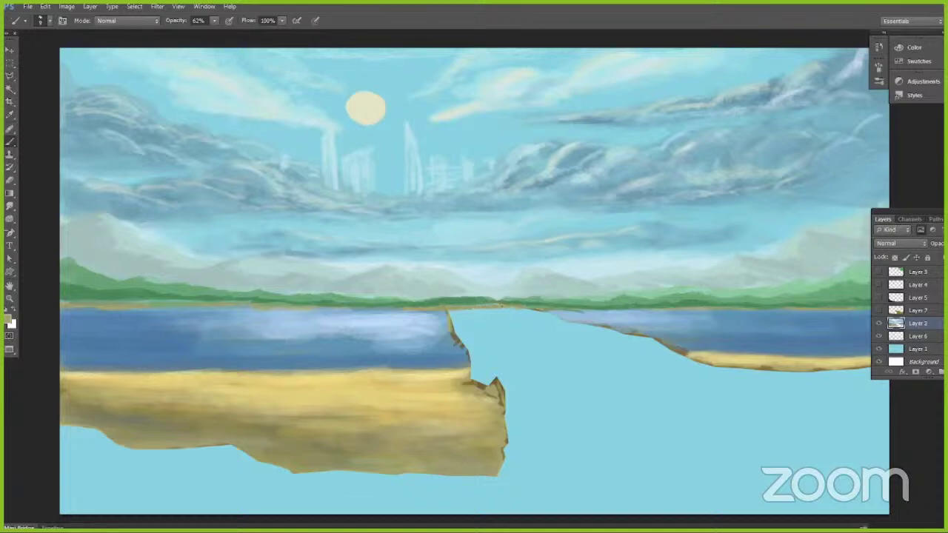
# Step: Fill the gap in the water with sampled blue and extend the pale reflection across it, using a 35 px brush
pyautogui.keyDown('alt'); pyautogui.click(447, 349); pyautogui.keyUp('alt')
pyautogui.moveTo(453, 345)
pyautogui.mouseDown()
pyautogui.moveTo(622, 334)
pyautogui.moveTo(468, 356)
pyautogui.moveTo(563, 362)
pyautogui.moveTo(670, 350)
pyautogui.moveTo(578, 347)
pyautogui.moveTo(547, 326)
pyautogui.moveTo(437, 322)
pyautogui.moveTo(498, 316)
pyautogui.moveTo(515, 326)
pyautogui.mouseUp()
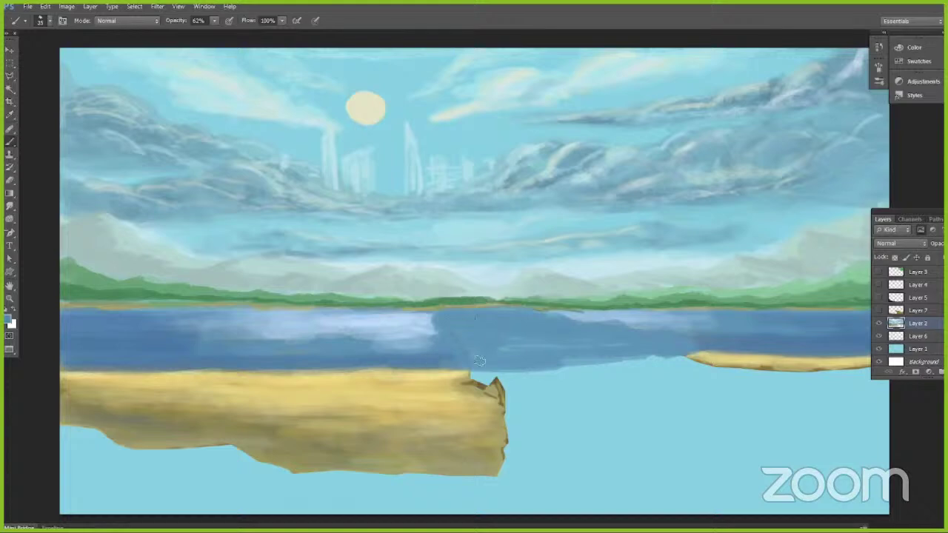
pyautogui.keyDown('alt'); pyautogui.click(426, 319); pyautogui.keyUp('alt')
pyautogui.moveTo(428, 321); pyautogui.dragTo(565, 320)
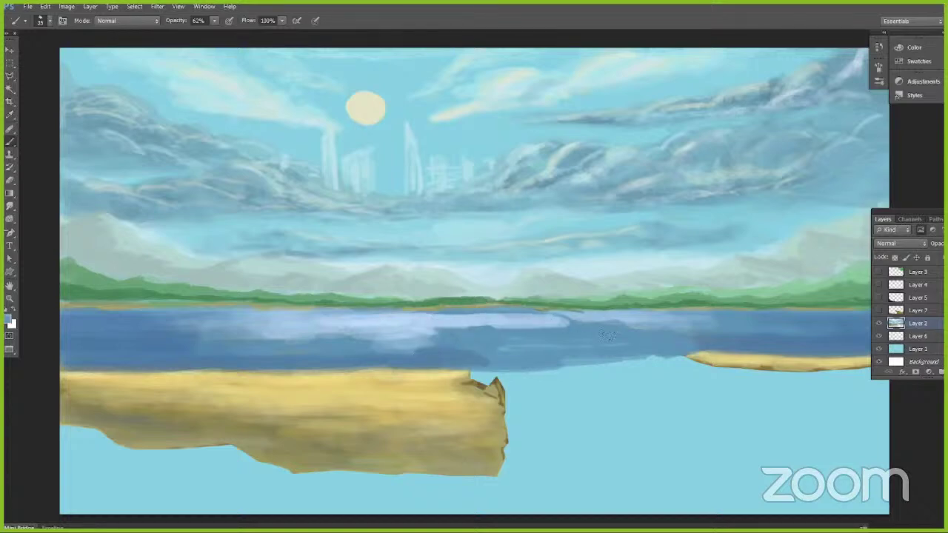
# Step: Paint sampled sand colour across the gap between the two banks, thicken the far bank, and move the Layers panel off the canvas
pyautogui.keyDown('alt'); pyautogui.click(448, 386); pyautogui.keyUp('alt')
pyautogui.moveTo(463, 382)
pyautogui.mouseDown()
pyautogui.moveTo(534, 383)
pyautogui.moveTo(459, 386)
pyautogui.mouseUp()
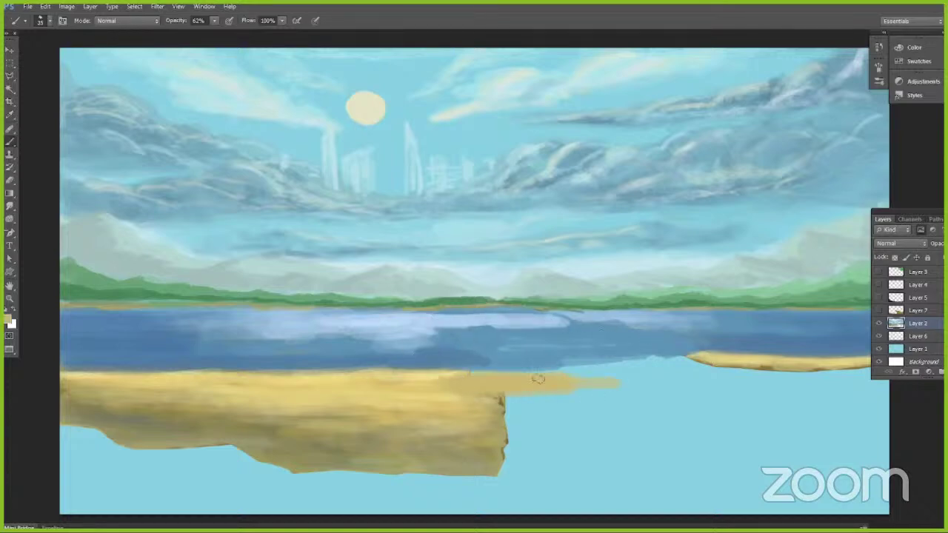
pyautogui.moveTo(671, 361)
pyautogui.mouseDown()
pyautogui.moveTo(716, 361)
pyautogui.moveTo(668, 357)
pyautogui.moveTo(563, 374)
pyautogui.mouseUp()
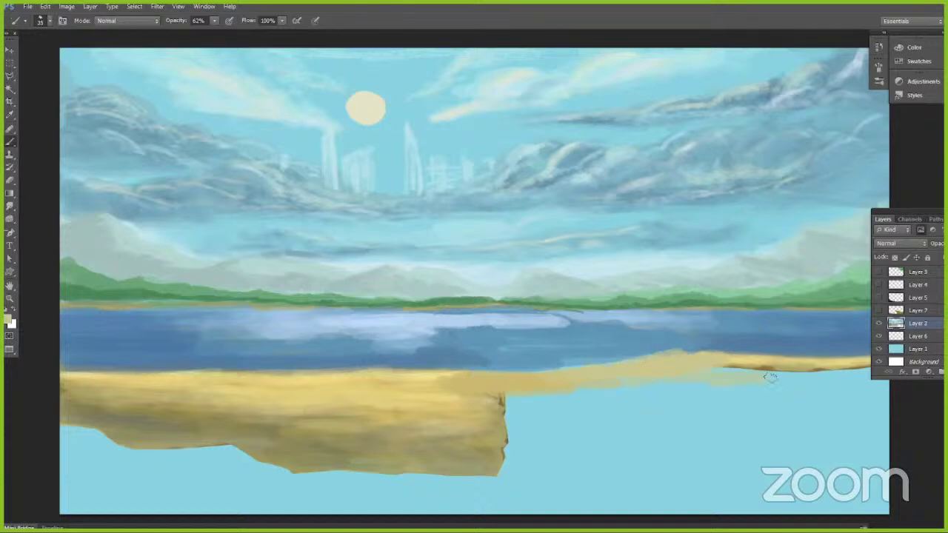
pyautogui.moveTo(770, 377)
pyautogui.mouseDown()
pyautogui.moveTo(796, 366)
pyautogui.moveTo(825, 374)
pyautogui.mouseUp()
pyautogui.moveTo(897, 223); pyautogui.dragTo(923, 218)
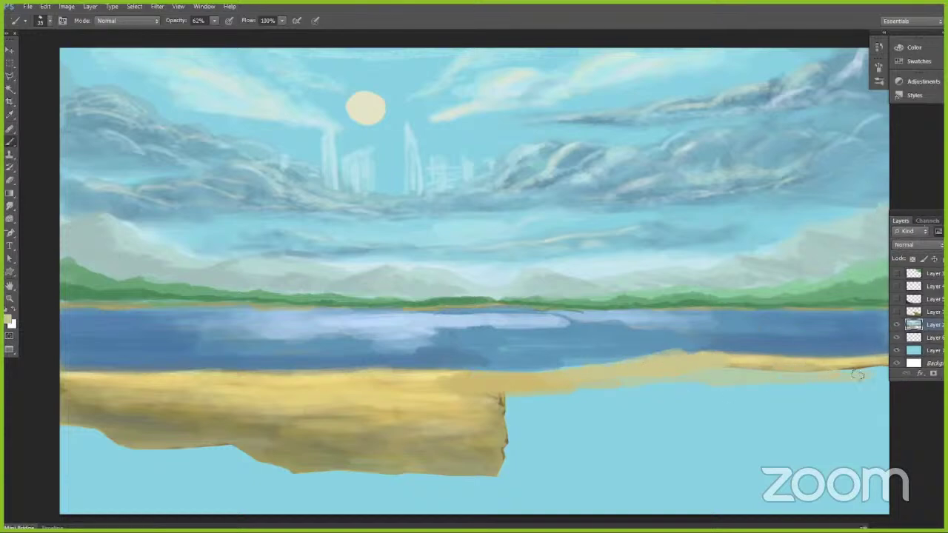
# Step: Block in the ground beyond the bank's cut edge with a darker sampled sand colour and a 60 px brush
pyautogui.keyDown('alt'); pyautogui.click(486, 412); pyautogui.keyUp('alt')
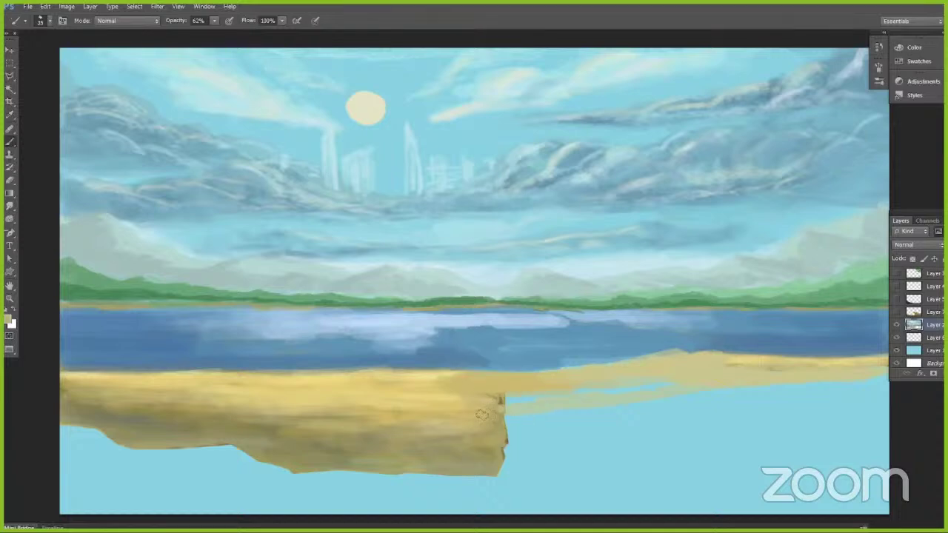
pyautogui.press(']')
pyautogui.press(']')
pyautogui.press(']')
pyautogui.moveTo(478, 411)
pyautogui.mouseDown()
pyautogui.moveTo(653, 426)
pyautogui.moveTo(463, 448)
pyautogui.moveTo(627, 464)
pyautogui.moveTo(490, 441)
pyautogui.moveTo(512, 402)
pyautogui.mouseUp()
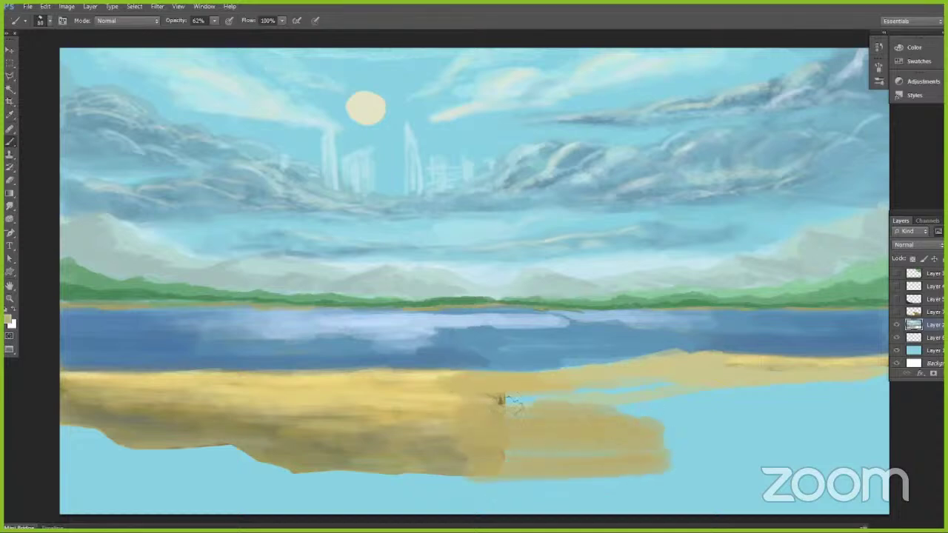
# Step: Extend the brown shadow past the bank's old cut edge and cover the blue gap above it with sampled sand
pyautogui.keyDown('alt'); pyautogui.click(447, 450); pyautogui.keyUp('alt')
pyautogui.moveTo(451, 440)
pyautogui.mouseDown()
pyautogui.moveTo(533, 441)
pyautogui.moveTo(558, 419)
pyautogui.moveTo(498, 401)
pyautogui.mouseUp()
pyautogui.keyDown('alt'); pyautogui.click(513, 391); pyautogui.keyUp('alt')
pyautogui.moveTo(557, 387)
pyautogui.mouseDown()
pyautogui.moveTo(491, 399)
pyautogui.moveTo(604, 387)
pyautogui.mouseUp()
# Step: Fill the empty ground in the lower right of the painting with light sampled sand and extend strokes along the bottom edge
pyautogui.keyDown('alt'); pyautogui.click(448, 396); pyautogui.keyUp('alt')
pyautogui.moveTo(761, 381); pyautogui.dragTo(724, 376)
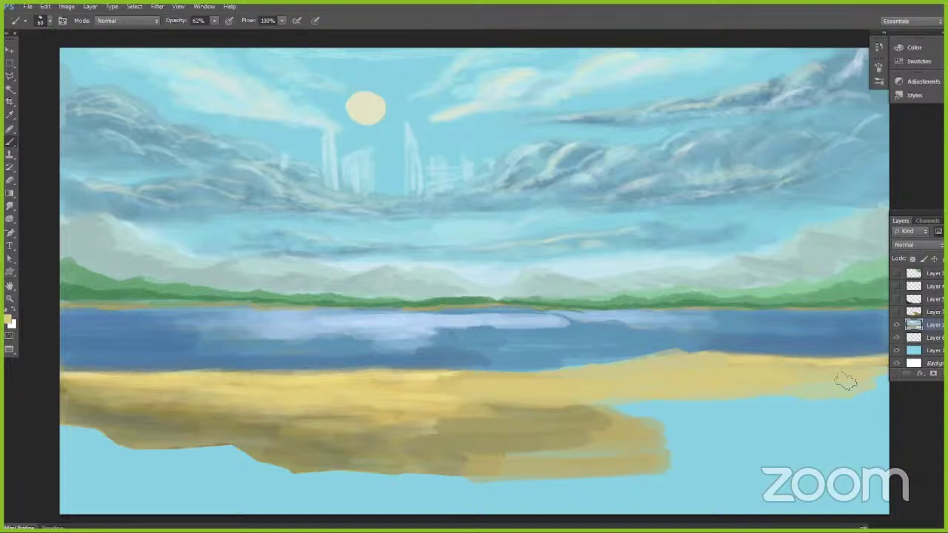
pyautogui.moveTo(846, 381)
pyautogui.mouseDown()
pyautogui.moveTo(568, 403)
pyautogui.moveTo(791, 430)
pyautogui.moveTo(751, 399)
pyautogui.moveTo(792, 429)
pyautogui.moveTo(865, 400)
pyautogui.moveTo(858, 418)
pyautogui.moveTo(647, 417)
pyautogui.moveTo(739, 435)
pyautogui.moveTo(768, 456)
pyautogui.moveTo(868, 441)
pyautogui.mouseUp()
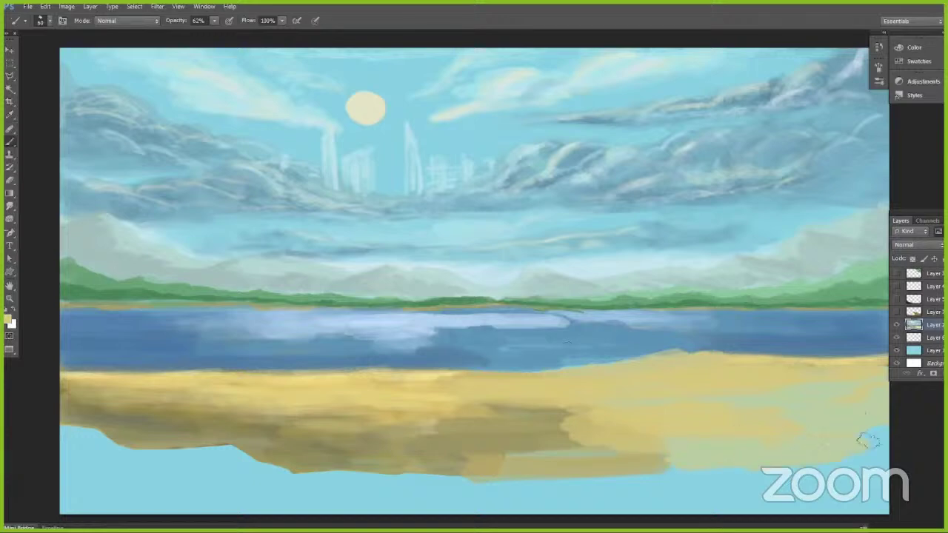
pyautogui.moveTo(658, 459)
pyautogui.mouseDown()
pyautogui.moveTo(690, 480)
pyautogui.moveTo(615, 470)
pyautogui.moveTo(628, 473)
pyautogui.moveTo(109, 482)
pyautogui.mouseUp()
# Step: Fill the remaining lower-left ground with sampled brown and olive tones, carrying the colour along the canvas's bottom edge
pyautogui.keyDown('alt'); pyautogui.click(177, 436); pyautogui.keyUp('alt')
pyautogui.moveTo(188, 448)
pyautogui.mouseDown()
pyautogui.moveTo(106, 449)
pyautogui.moveTo(224, 452)
pyautogui.moveTo(125, 461)
pyautogui.moveTo(163, 473)
pyautogui.moveTo(109, 462)
pyautogui.moveTo(95, 439)
pyautogui.moveTo(76, 433)
pyautogui.moveTo(131, 476)
pyautogui.moveTo(176, 485)
pyautogui.moveTo(74, 510)
pyautogui.moveTo(81, 486)
pyautogui.moveTo(57, 478)
pyautogui.moveTo(59, 459)
pyautogui.moveTo(107, 447)
pyautogui.moveTo(67, 495)
pyautogui.moveTo(86, 448)
pyautogui.mouseUp()
pyautogui.keyDown('alt'); pyautogui.click(134, 412); pyautogui.keyUp('alt')
pyautogui.moveTo(133, 412)
pyautogui.mouseDown()
pyautogui.moveTo(60, 430)
pyautogui.moveTo(163, 485)
pyautogui.mouseUp()
pyautogui.moveTo(252, 451)
pyautogui.mouseDown()
pyautogui.moveTo(233, 507)
pyautogui.moveTo(337, 500)
pyautogui.mouseUp()
pyautogui.keyDown('alt'); pyautogui.click(331, 470); pyautogui.keyUp('alt')
pyautogui.moveTo(337, 466)
pyautogui.mouseDown()
pyautogui.moveTo(260, 494)
pyautogui.moveTo(432, 502)
pyautogui.moveTo(465, 463)
pyautogui.moveTo(439, 463)
pyautogui.moveTo(527, 485)
pyautogui.moveTo(496, 508)
pyautogui.moveTo(557, 492)
pyautogui.moveTo(720, 510)
pyautogui.moveTo(819, 498)
pyautogui.mouseUp()
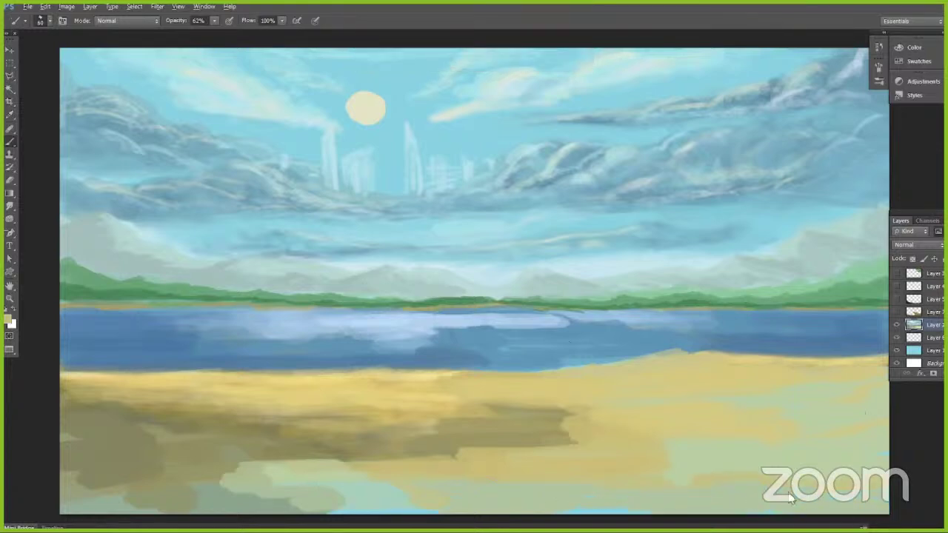
# Step: Paint sampled sand over the greenish patches in the lower right and brown over those at the bottom of the shadow
pyautogui.keyDown('alt'); pyautogui.click(762, 424); pyautogui.keyUp('alt')
pyautogui.moveTo(842, 437); pyautogui.dragTo(711, 467)
pyautogui.keyDown('alt'); pyautogui.click(298, 453); pyautogui.keyUp('alt')
pyautogui.moveTo(280, 467)
pyautogui.mouseDown()
pyautogui.moveTo(266, 480)
pyautogui.moveTo(399, 494)
pyautogui.mouseUp()
# Step: Lower the brush opacity to 31% and blend the brown shadow and sand tones across the right half of the ground
pyautogui.moveTo(213, 29); pyautogui.dragTo(198, 33)
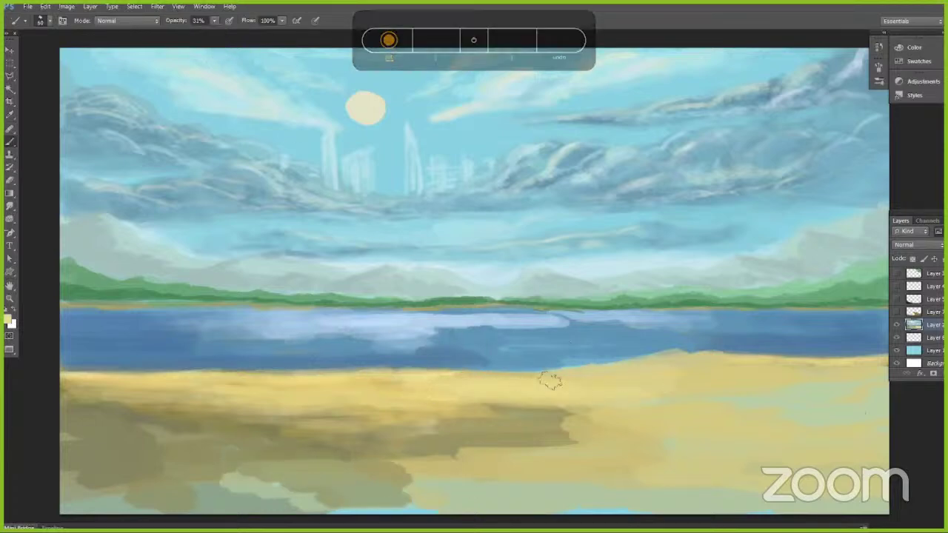
pyautogui.keyDown('alt'); pyautogui.click(533, 423); pyautogui.keyUp('alt')
pyautogui.moveTo(574, 420)
pyautogui.mouseDown()
pyautogui.moveTo(710, 437)
pyautogui.moveTo(694, 424)
pyautogui.moveTo(762, 418)
pyautogui.mouseUp()
pyautogui.keyDown('alt'); pyautogui.click(750, 390); pyautogui.keyUp('alt')
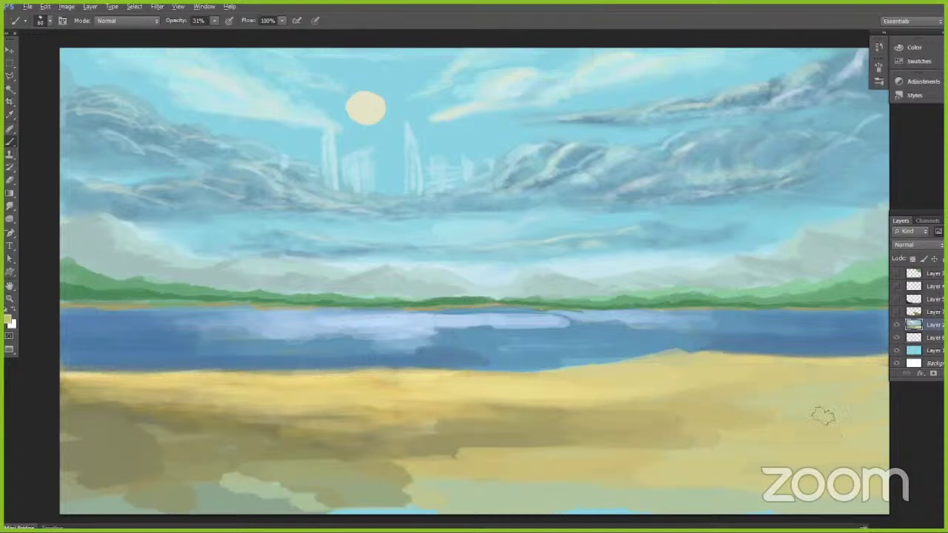
pyautogui.press('alt')
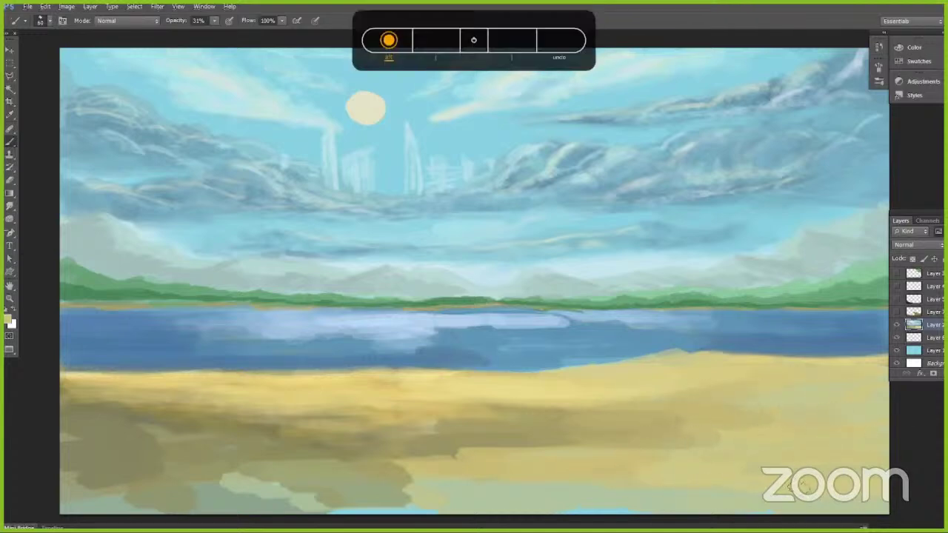
pyautogui.keyDown('alt'); pyautogui.click(661, 484); pyautogui.keyUp('alt')
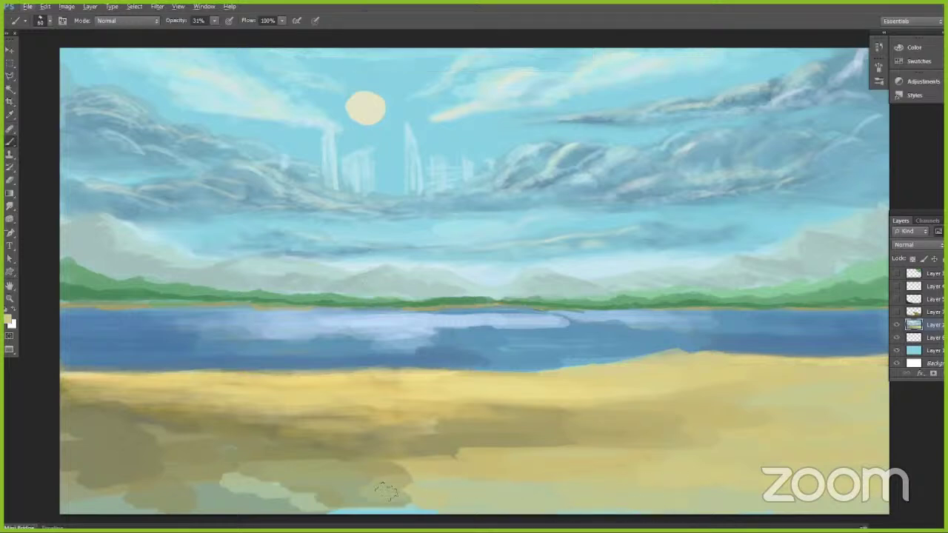
# Step: Blend the patchy lower-left ground and cover the blue remnants along the bottom edge with sampled brown and olive
pyautogui.keyDown('alt'); pyautogui.click(375, 465); pyautogui.keyUp('alt')
pyautogui.moveTo(414, 479)
pyautogui.mouseDown()
pyautogui.moveTo(436, 484)
pyautogui.moveTo(386, 505)
pyautogui.moveTo(422, 483)
pyautogui.mouseUp()
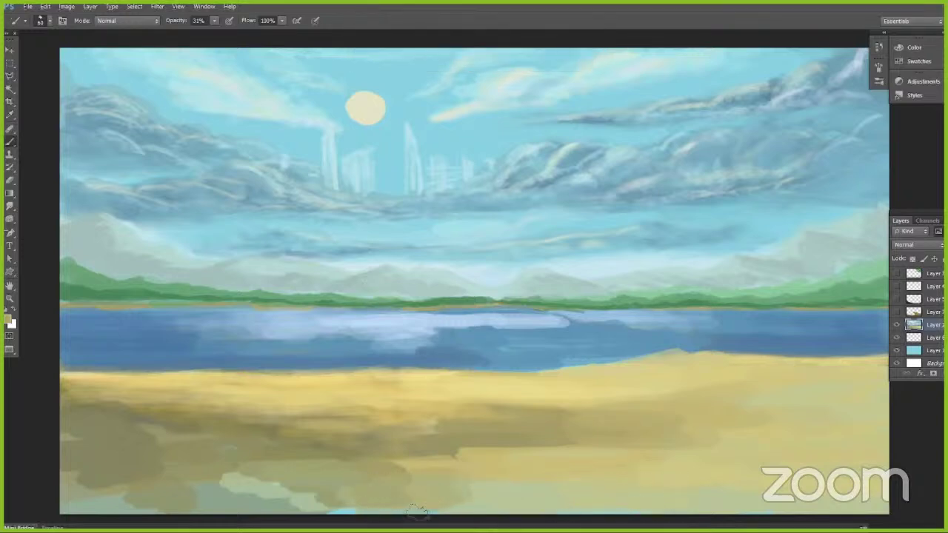
pyautogui.press('alt')
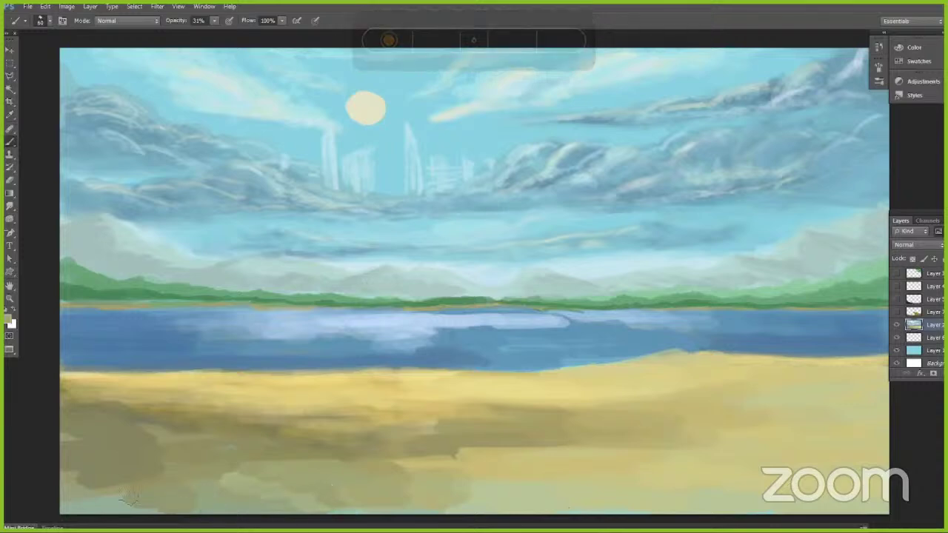
pyautogui.keyDown('alt'); pyautogui.click(109, 474); pyautogui.keyUp('alt')
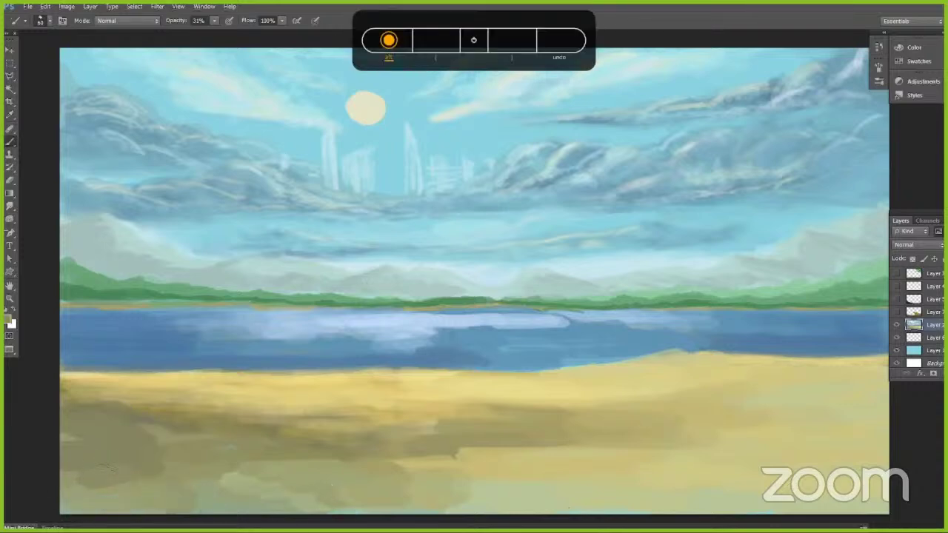
# Step: Glaze light sand over the shadow band in the middle of the ground with a 70 px brush
pyautogui.press('[')
pyautogui.press('[')
pyautogui.press('[')
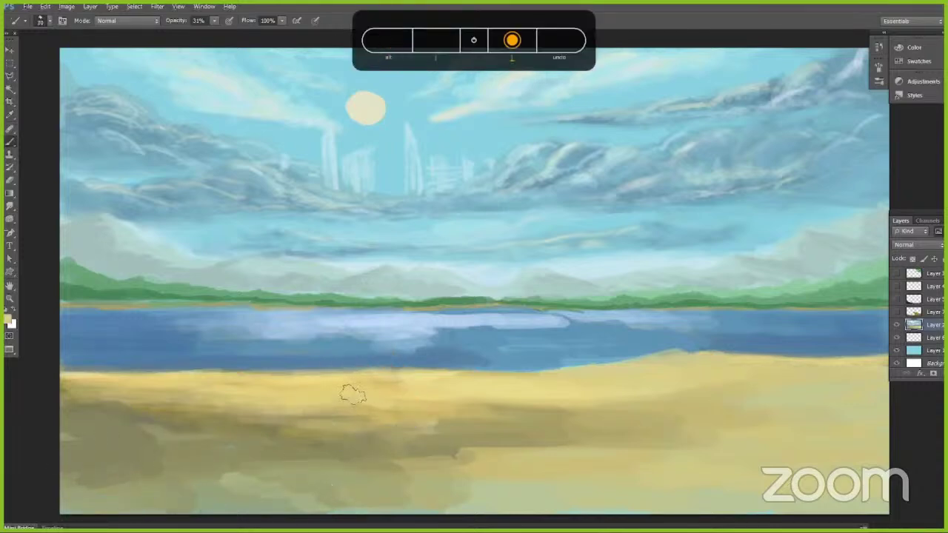
pyautogui.moveTo(311, 407)
pyautogui.mouseDown()
pyautogui.moveTo(596, 407)
pyautogui.moveTo(496, 397)
pyautogui.moveTo(558, 395)
pyautogui.moveTo(619, 405)
pyautogui.moveTo(341, 436)
pyautogui.moveTo(539, 453)
pyautogui.moveTo(620, 473)
pyautogui.moveTo(639, 392)
pyautogui.moveTo(704, 402)
pyautogui.mouseUp()
pyautogui.press('[')
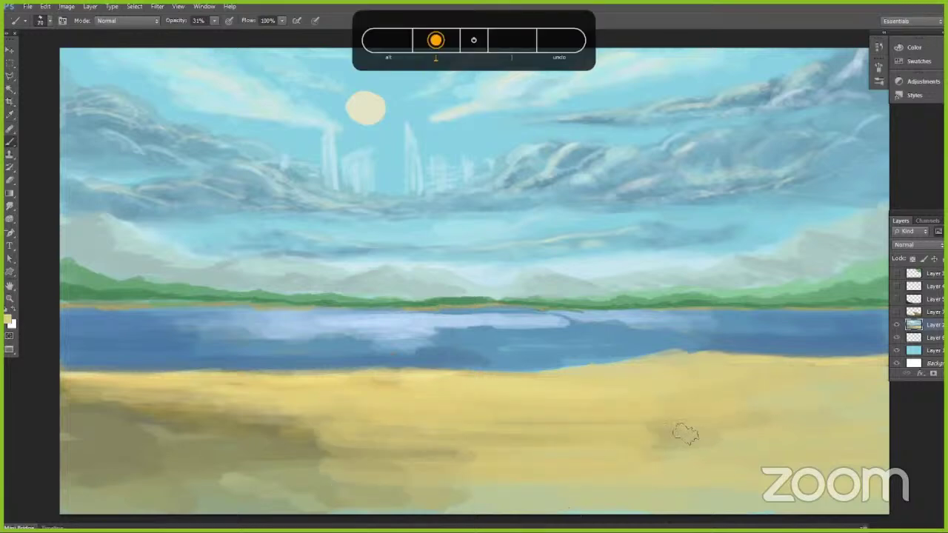
pyautogui.keyDown('alt'); pyautogui.click(674, 439); pyautogui.keyUp('alt')
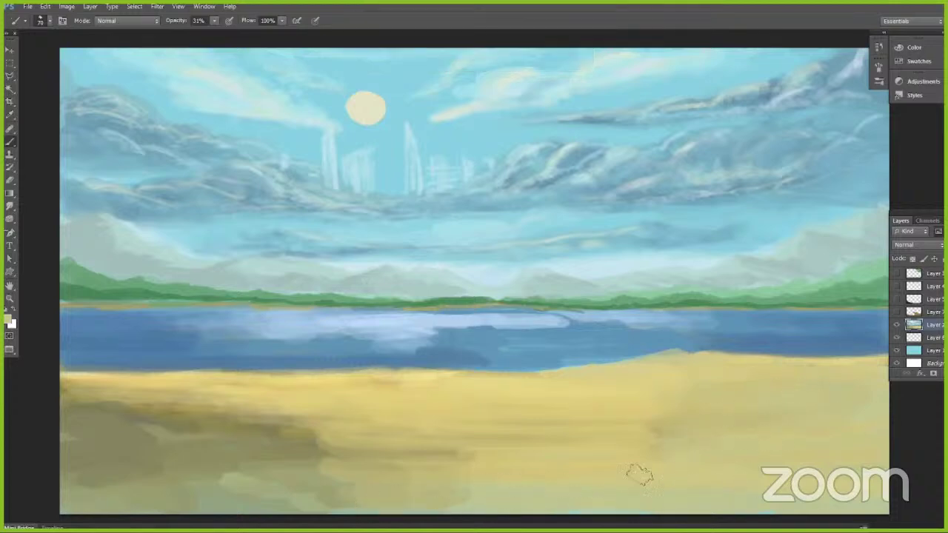
# Step: Smooth the remaining patches along the bottom of the ground with colours sampled from the surrounding sand
pyautogui.moveTo(356, 485)
pyautogui.mouseDown()
pyautogui.moveTo(194, 490)
pyautogui.moveTo(305, 482)
pyautogui.moveTo(222, 499)
pyautogui.mouseUp()
pyautogui.keyDown('alt'); pyautogui.click(212, 457); pyautogui.keyUp('alt')
pyautogui.keyDown('alt'); pyautogui.click(319, 489); pyautogui.keyUp('alt')
pyautogui.keyDown('alt'); pyautogui.click(365, 444); pyautogui.keyUp('alt')
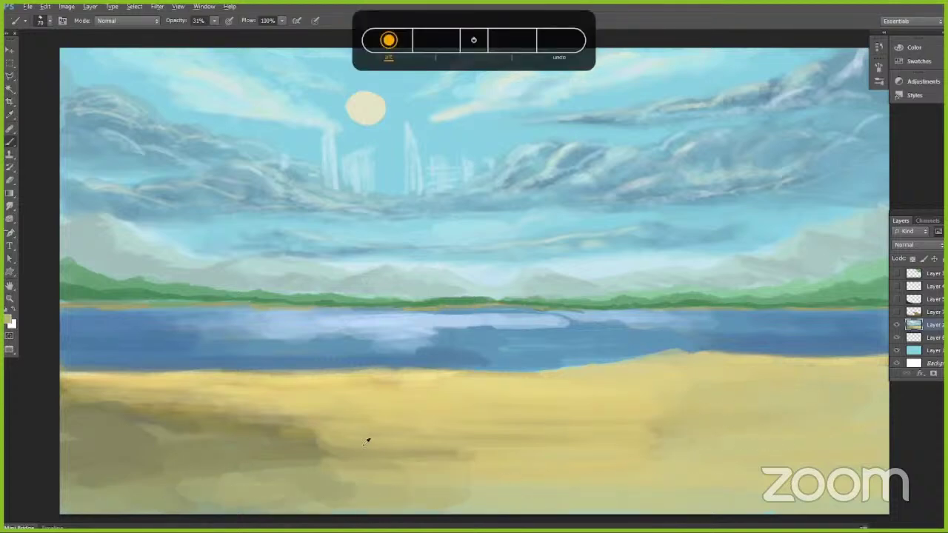
pyautogui.keyDown('alt'); pyautogui.click(576, 457); pyautogui.keyUp('alt')
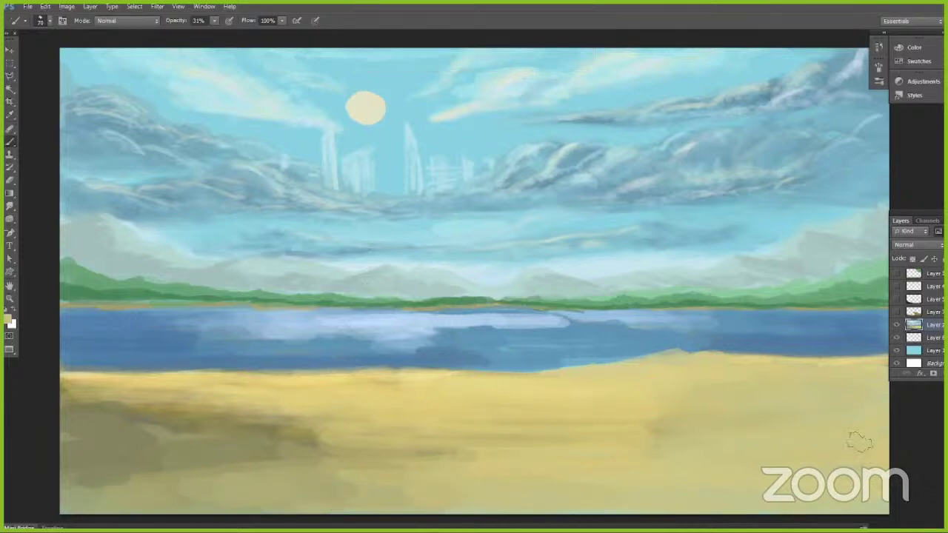
# Step: Soften and shorten the edge of the lower-left shadow with sampled sand, blending it into the lit ground near the waterline
pyautogui.moveTo(288, 439); pyautogui.dragTo(379, 428)
pyautogui.moveTo(316, 430); pyautogui.dragTo(261, 426)
pyautogui.keyDown('alt'); pyautogui.click(284, 400); pyautogui.keyUp('alt')
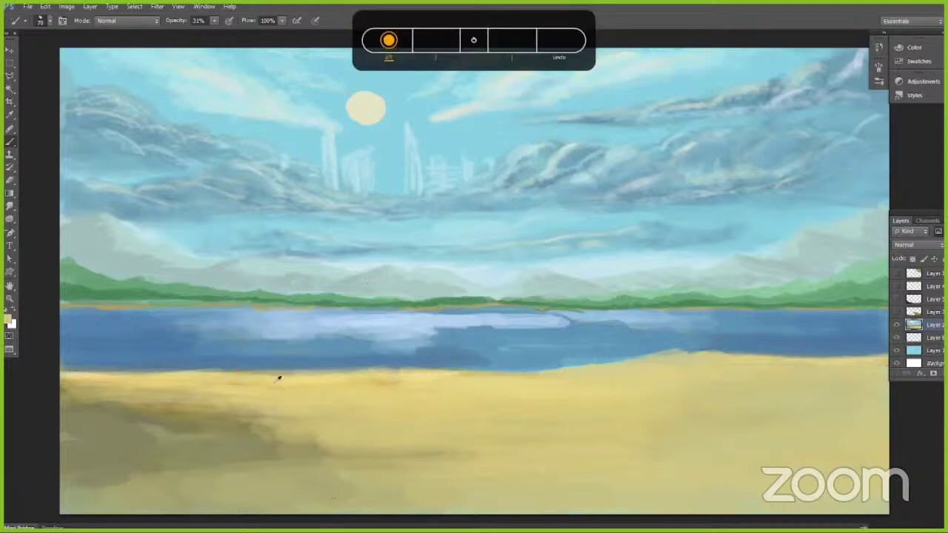
pyautogui.keyDown('alt'); pyautogui.click(208, 367); pyautogui.keyUp('alt')
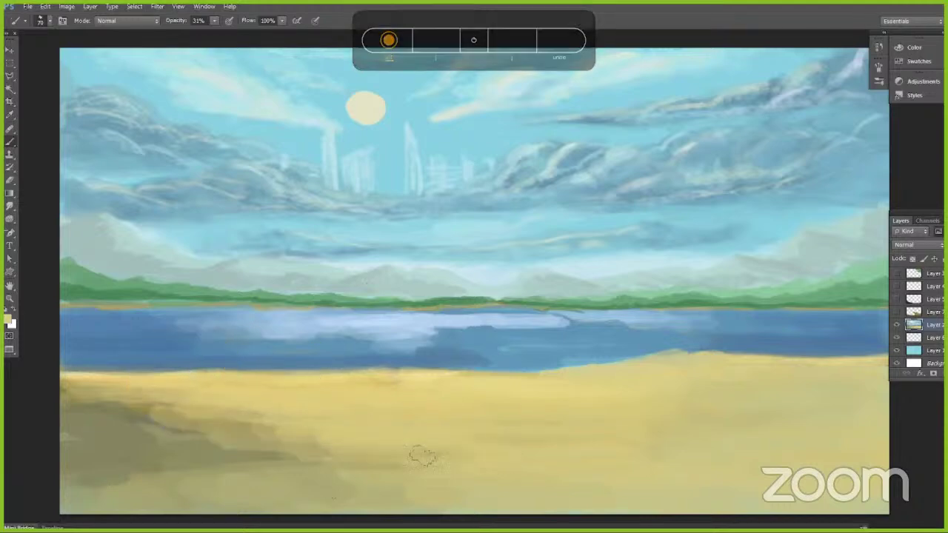
pyautogui.keyDown('alt'); pyautogui.click(410, 366); pyautogui.keyUp('alt')
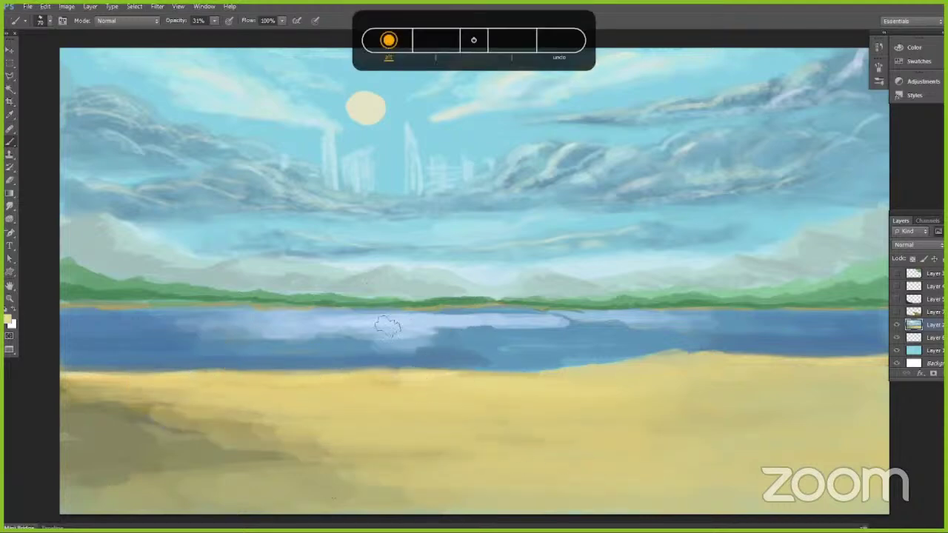
# Step: Reduce the brush to 10 px, set its opacity to 52%, and add small light marks on the sand
pyautogui.press('[')
pyautogui.press('[')
pyautogui.press('[')
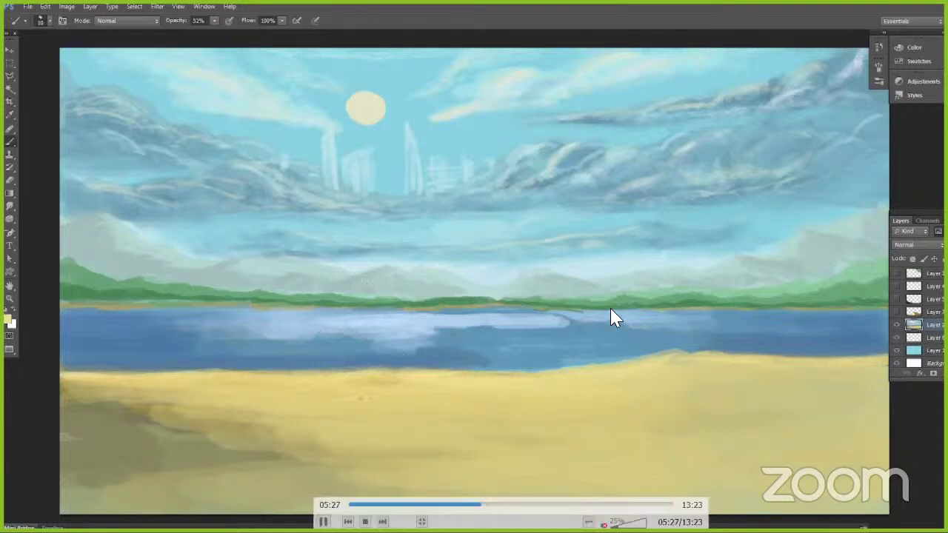
# Step: Pause the painting recording in VLC media player, leave full-screen playback and switch to another window
pyautogui.moveTo(610, 308)
pyautogui.press('space')
pyautogui.press('Escape')
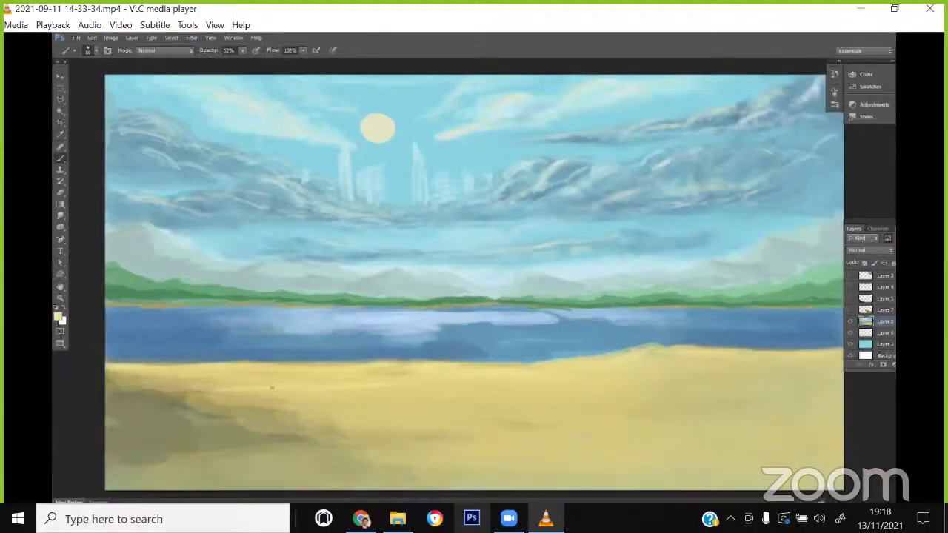
pyautogui.hotkey('alt', 'Tab')
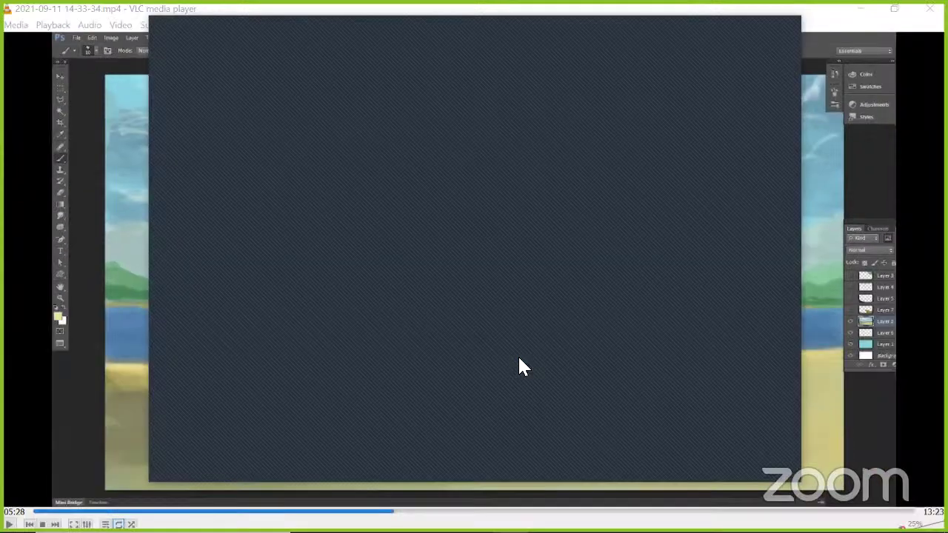